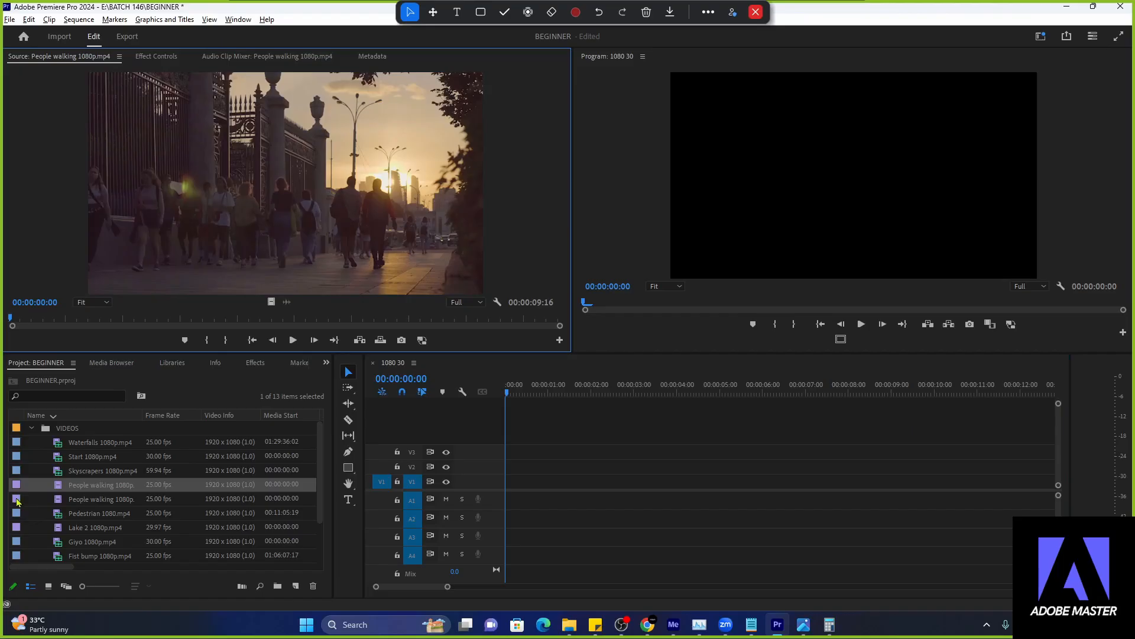
- Open the Fist bump 1080p.mp4 clip from the VIDEOS bin in the Source Monitor
click(16, 502)
scroll(44, 521, down, 1)
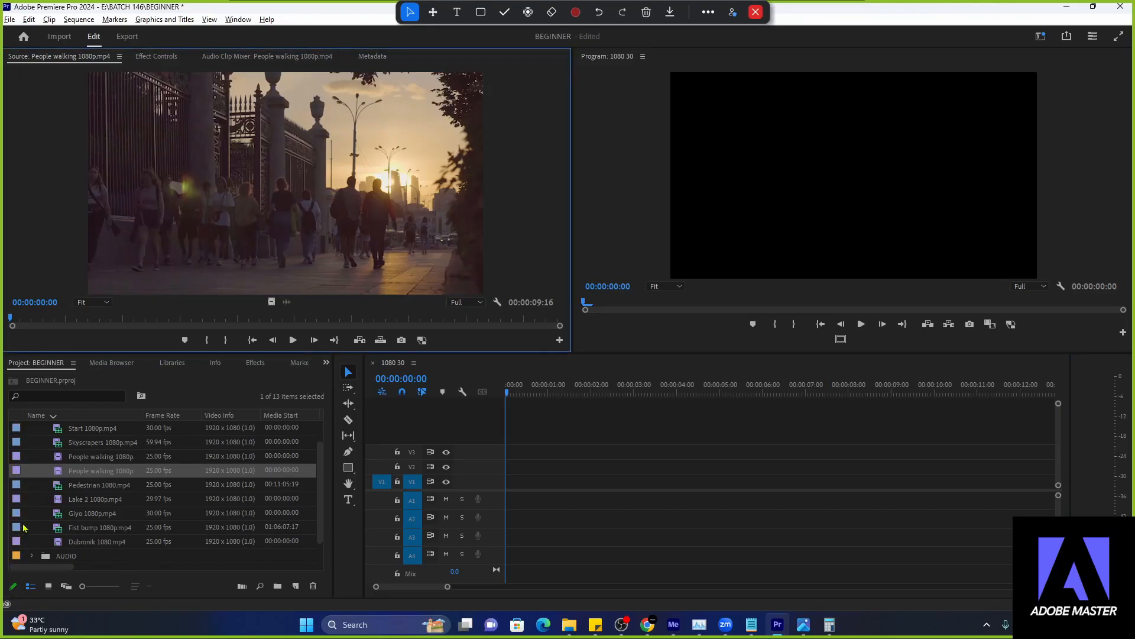
scroll(25, 520, up, 1)
scroll(24, 505, down, 1)
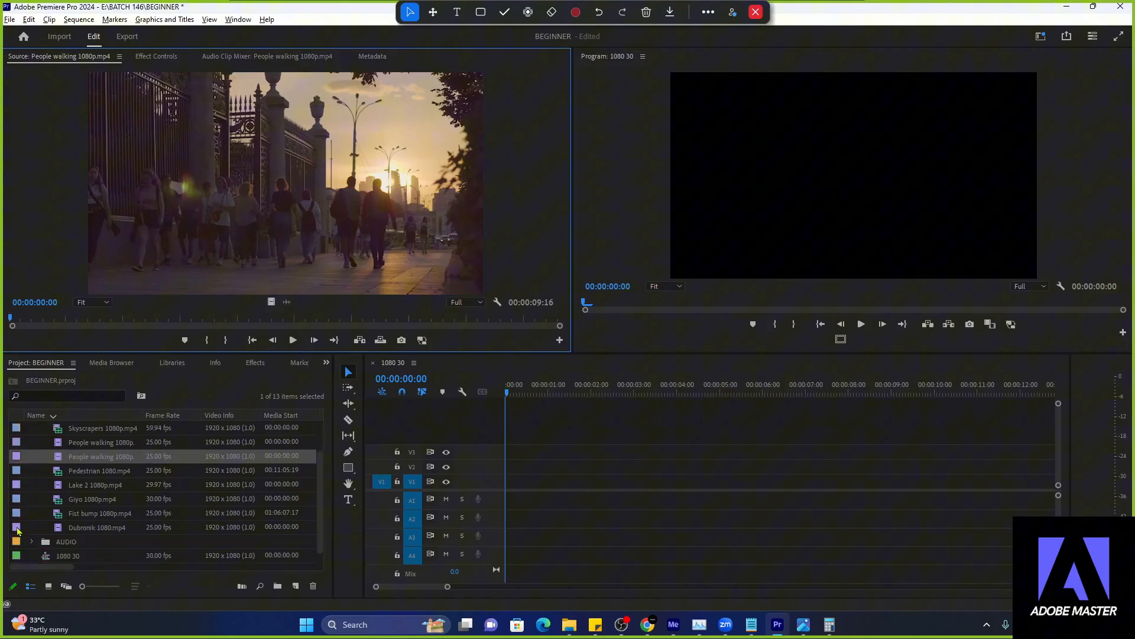
double_click(18, 489)
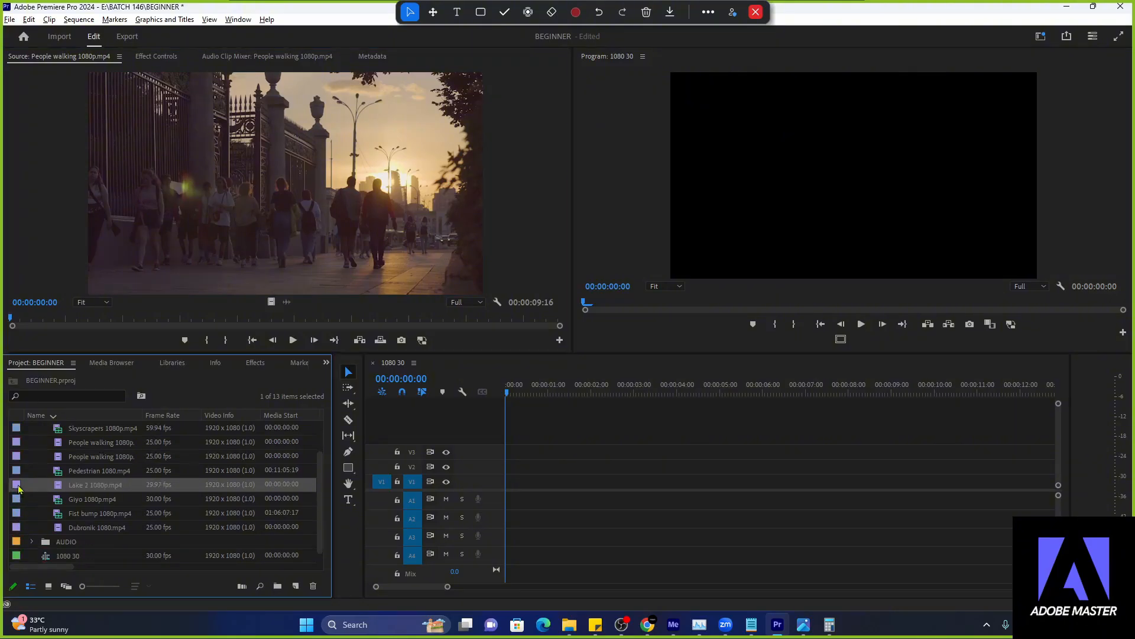
double_click(16, 502)
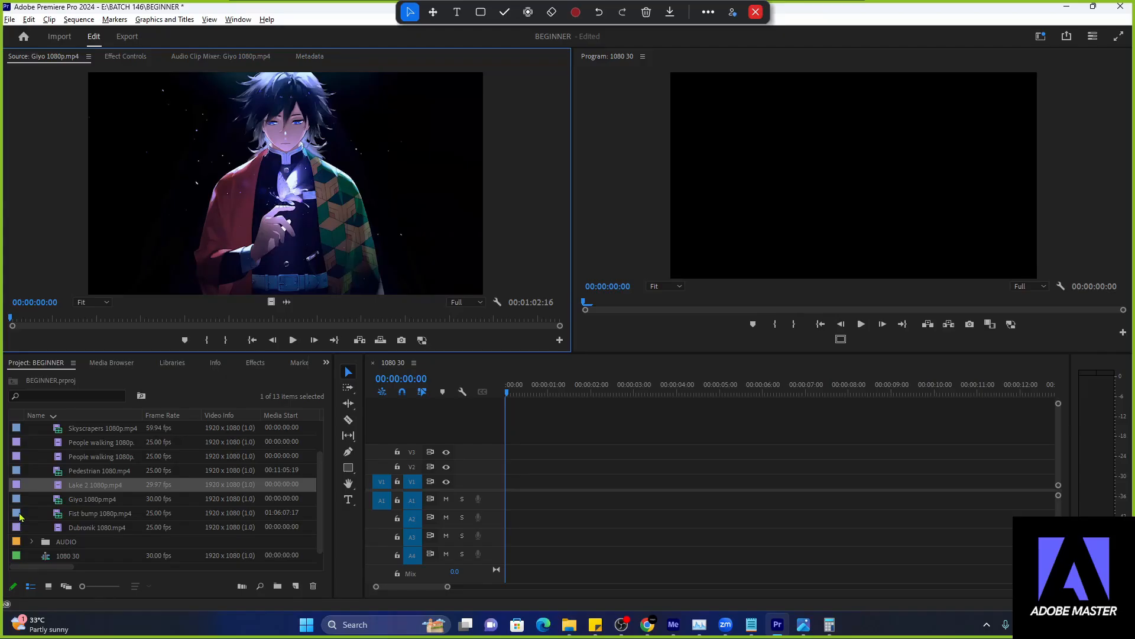
double_click(19, 514)
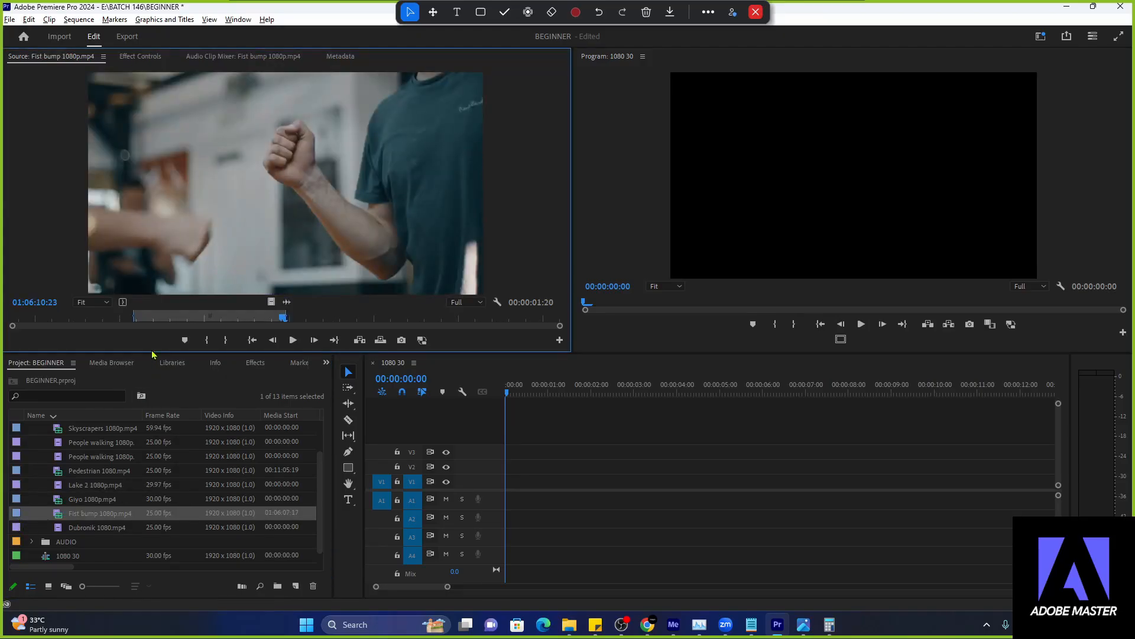
- Clear the Fist bump clip's in and out points and place only its video at the start of track V1
right_click(166, 323)
click(249, 426)
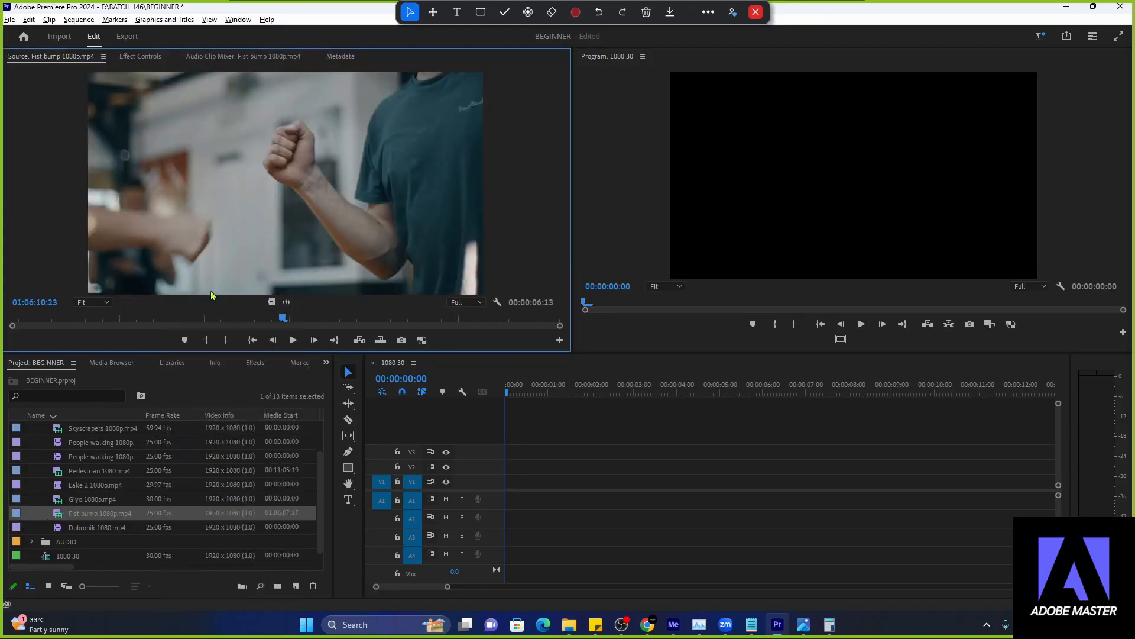
drag(273, 303, 490, 493)
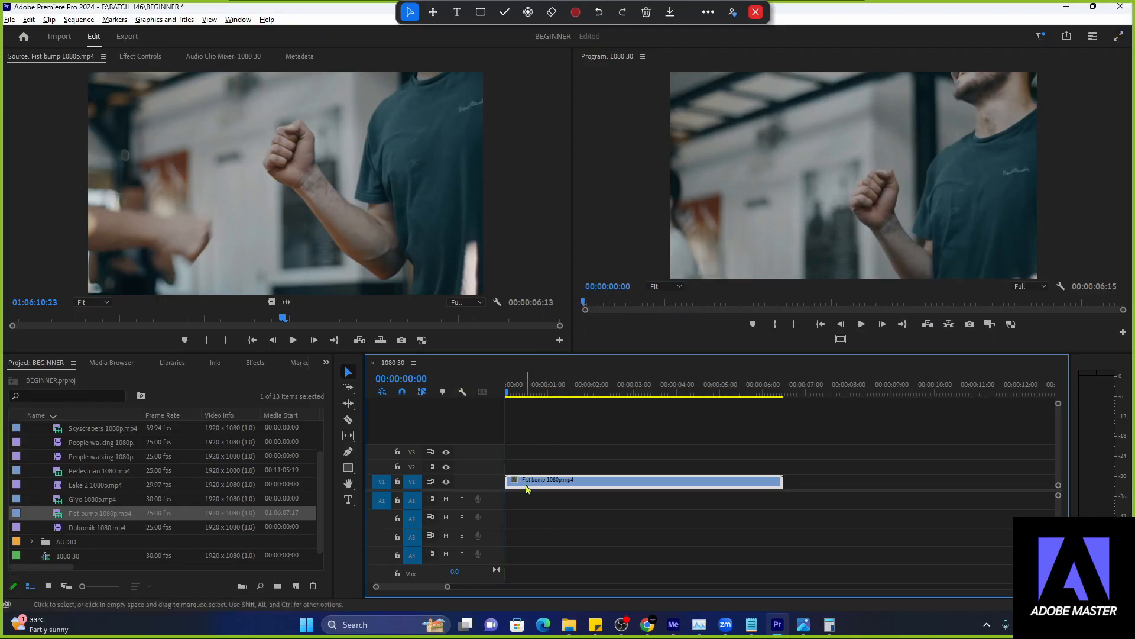
scroll(492, 491, up, 1)
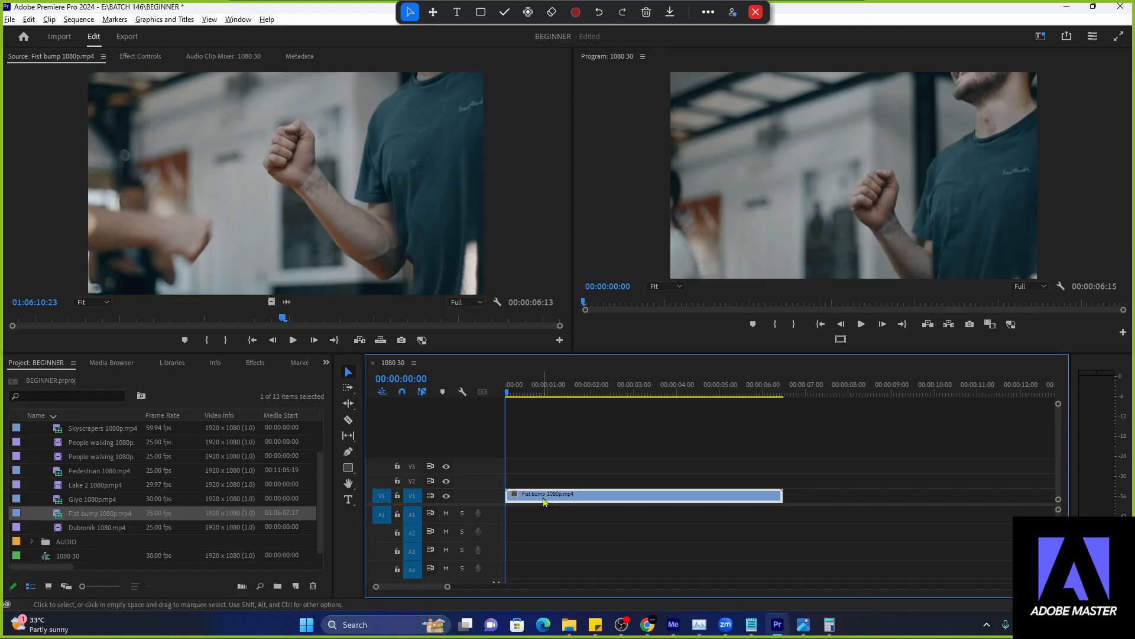
- Add a two-line text reading "GRAPHICS MEDIA" and "TRAINING PH" over the video at 00:00:00:06 with the Type tool
click(349, 502)
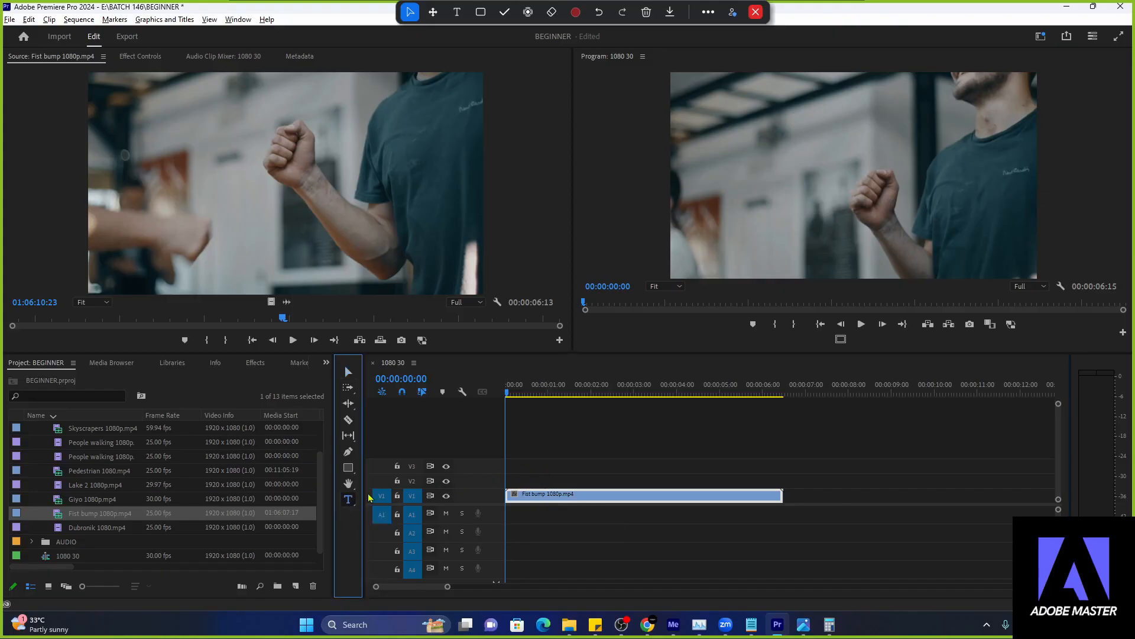
click(516, 394)
drag(516, 395, 513, 395)
click(349, 501)
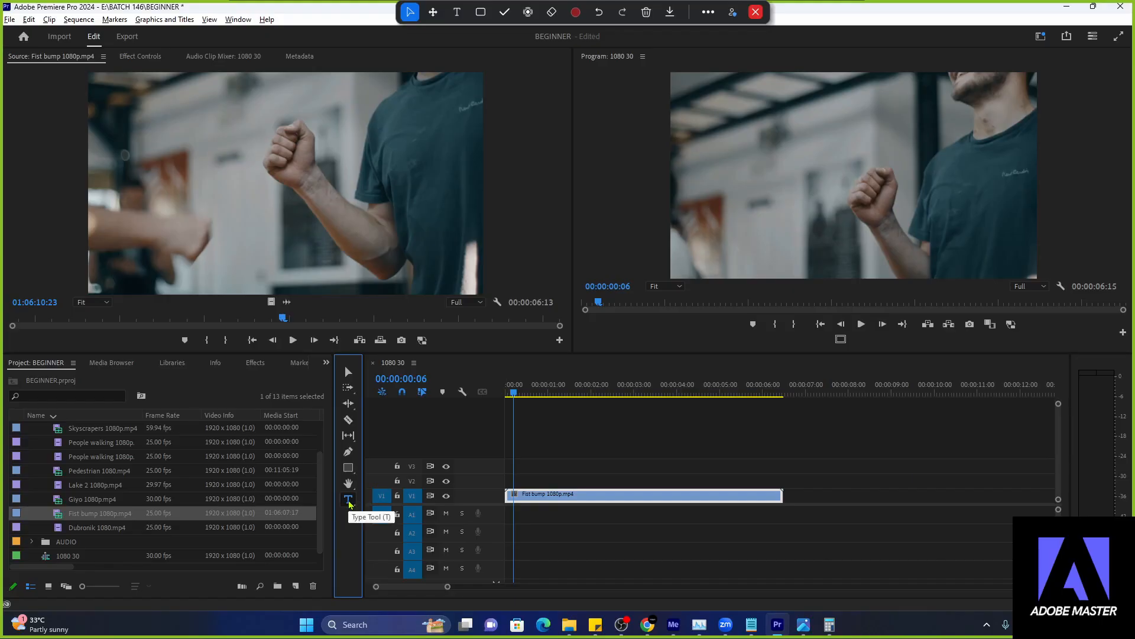
click(811, 155)
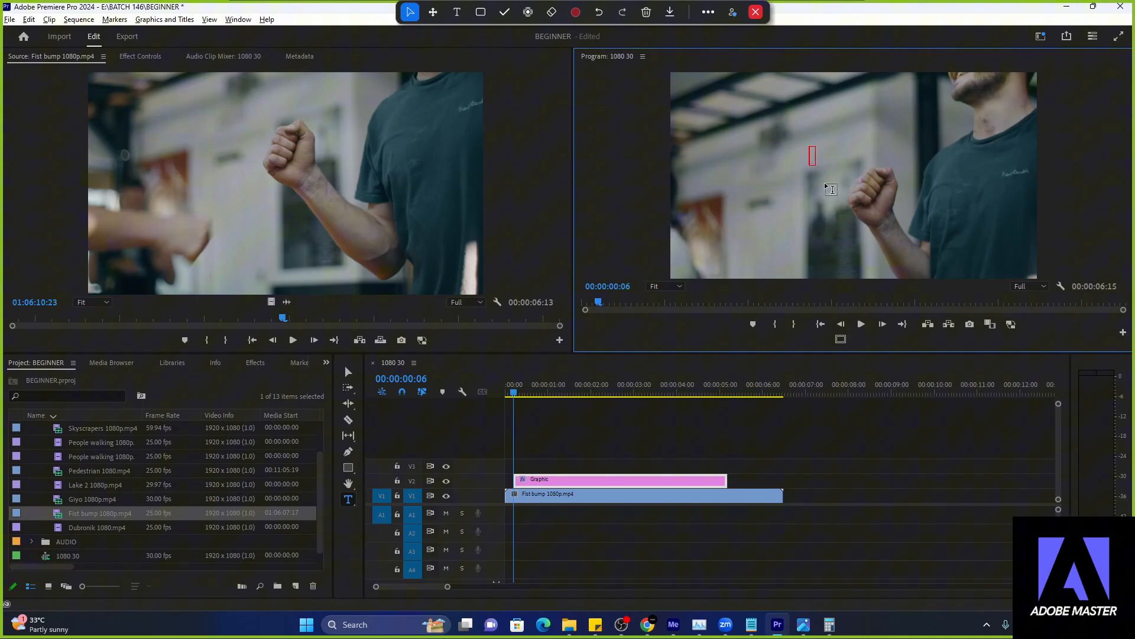
text(graphics me)
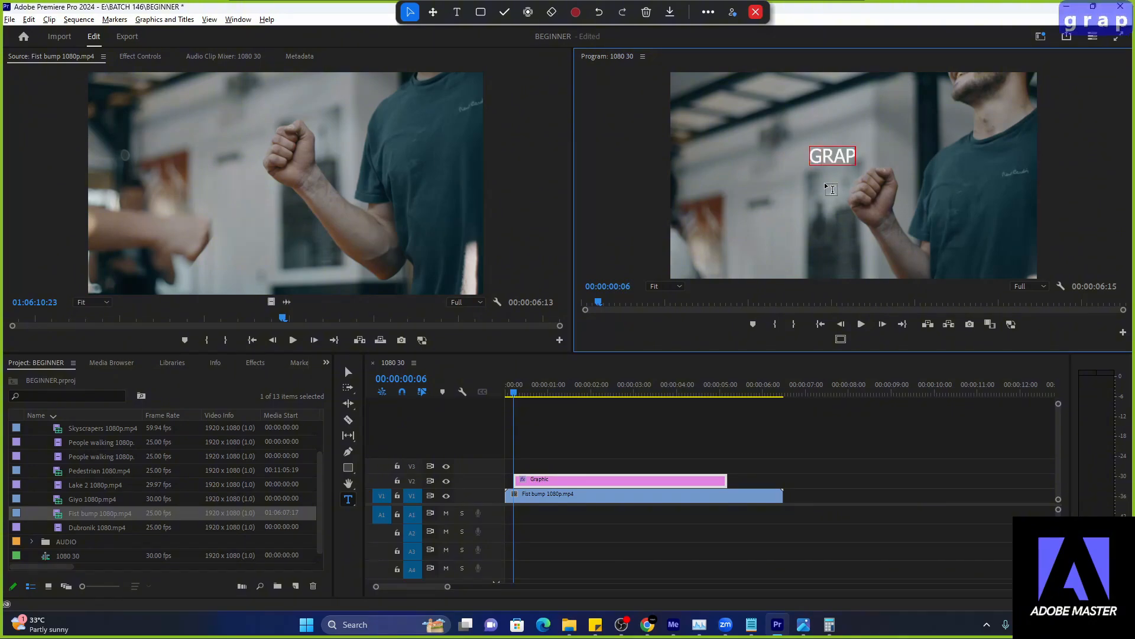
text(dia)
key(Return)
text(training)
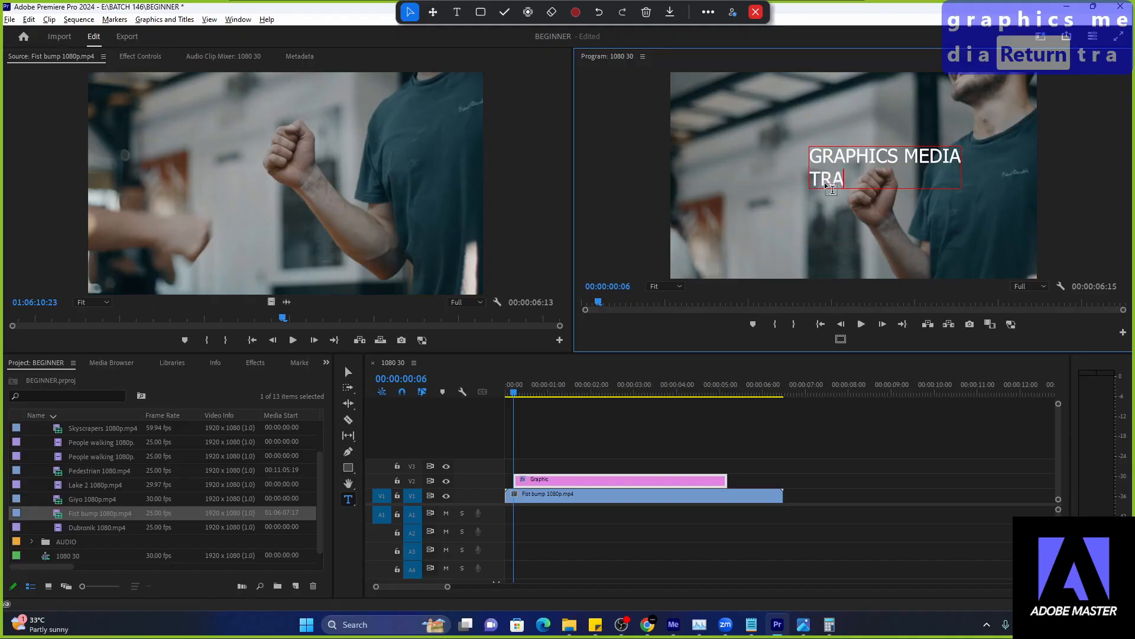
text( ph)
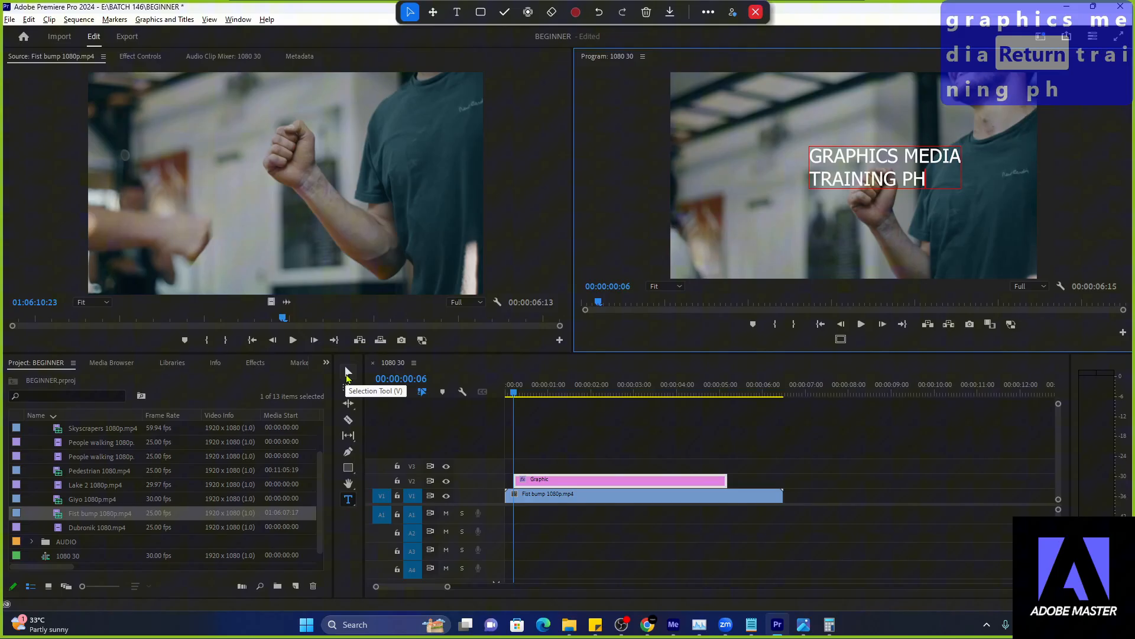
- Enlarge the GRAPHICS MEDIA TRAINING PH text and move it to about the middle of the frame
click(347, 372)
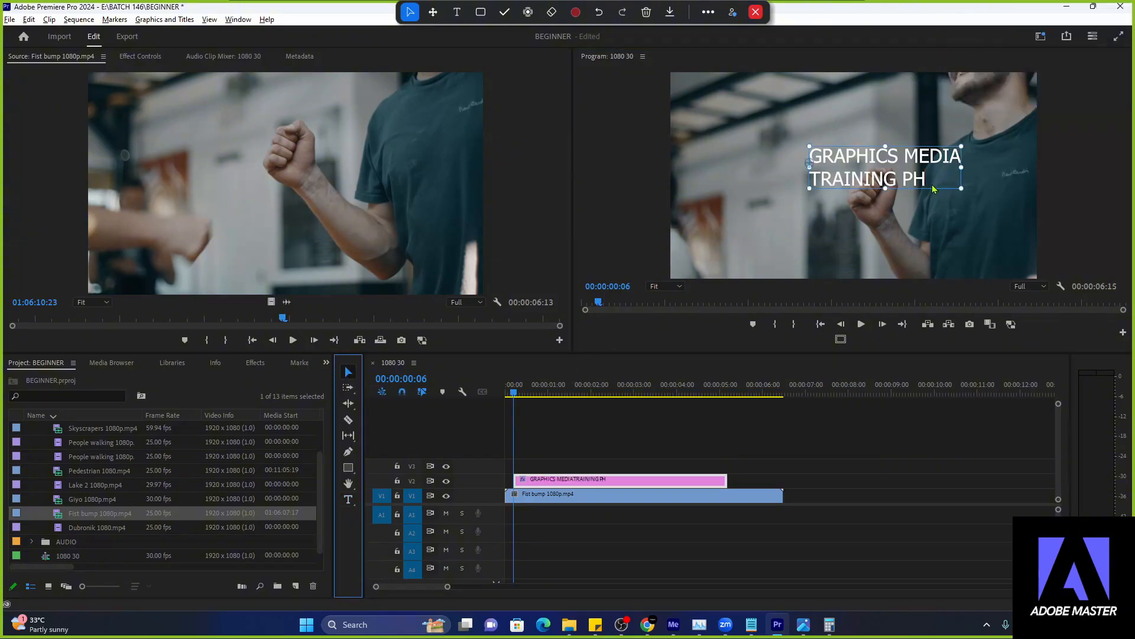
drag(909, 180, 889, 190)
drag(940, 157, 1023, 139)
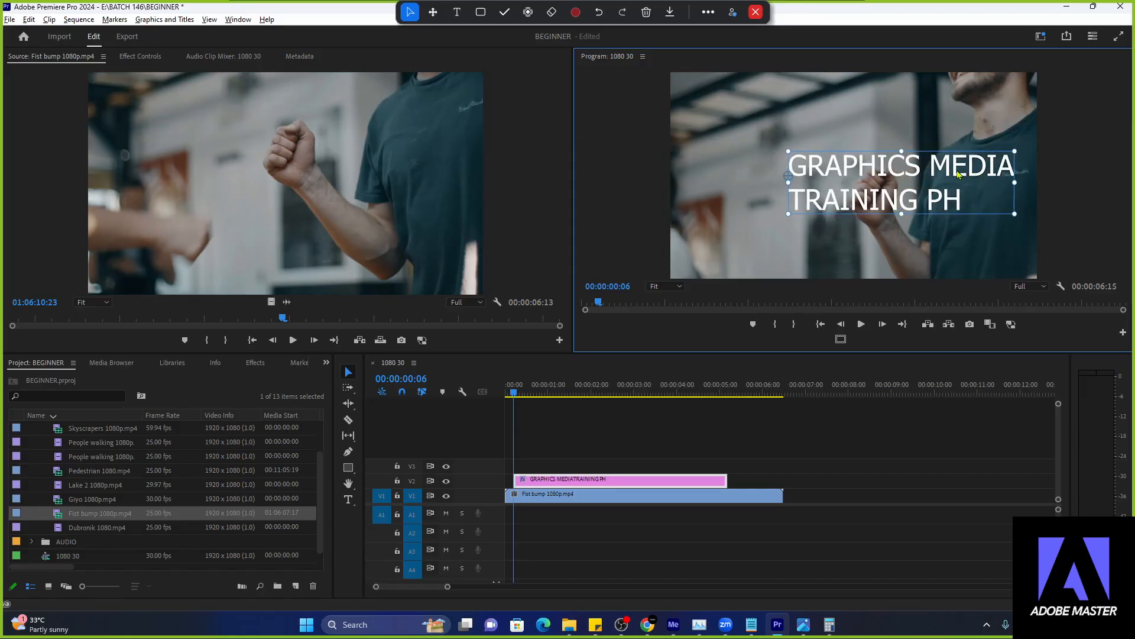
drag(910, 188, 850, 187)
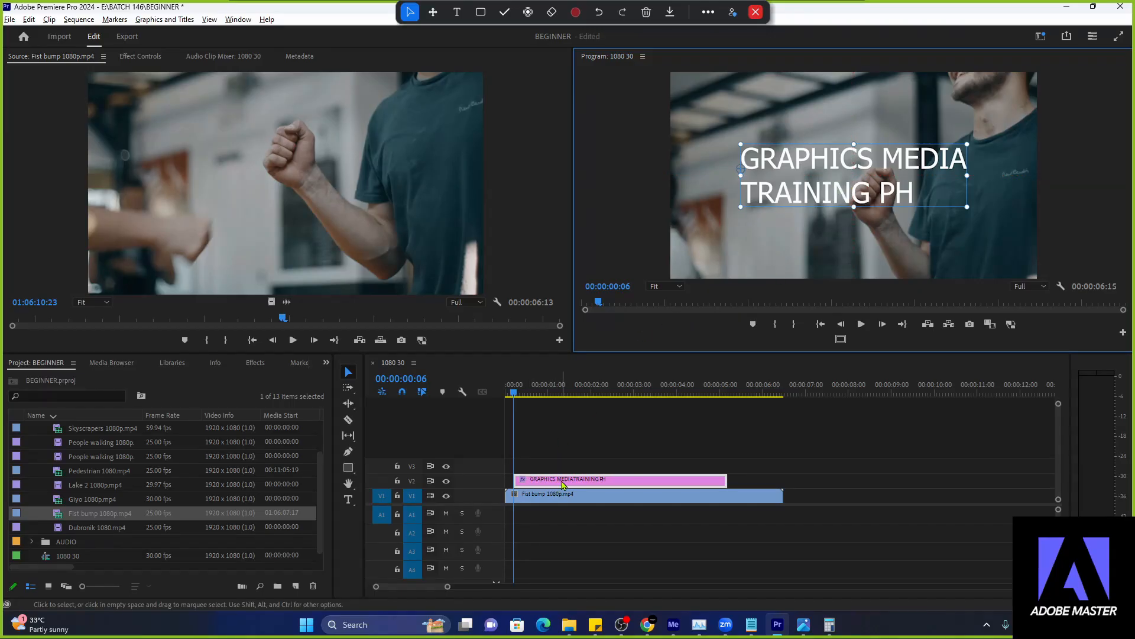
- Move the text clip on V2 to the start of the sequence and play it back briefly
drag(572, 484, 564, 484)
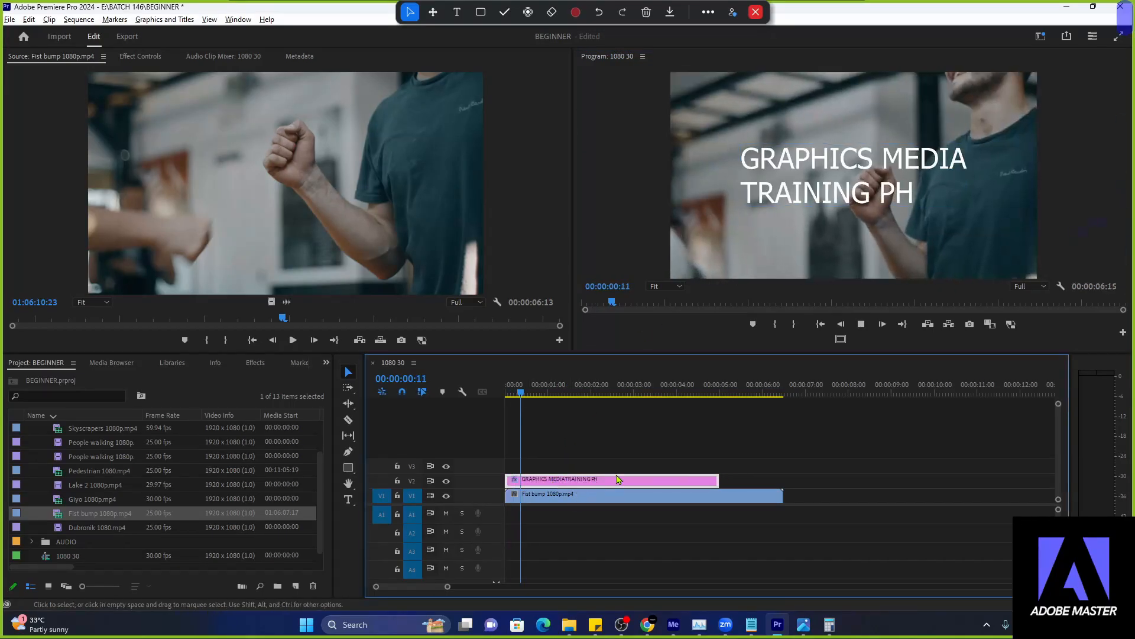
key(space)
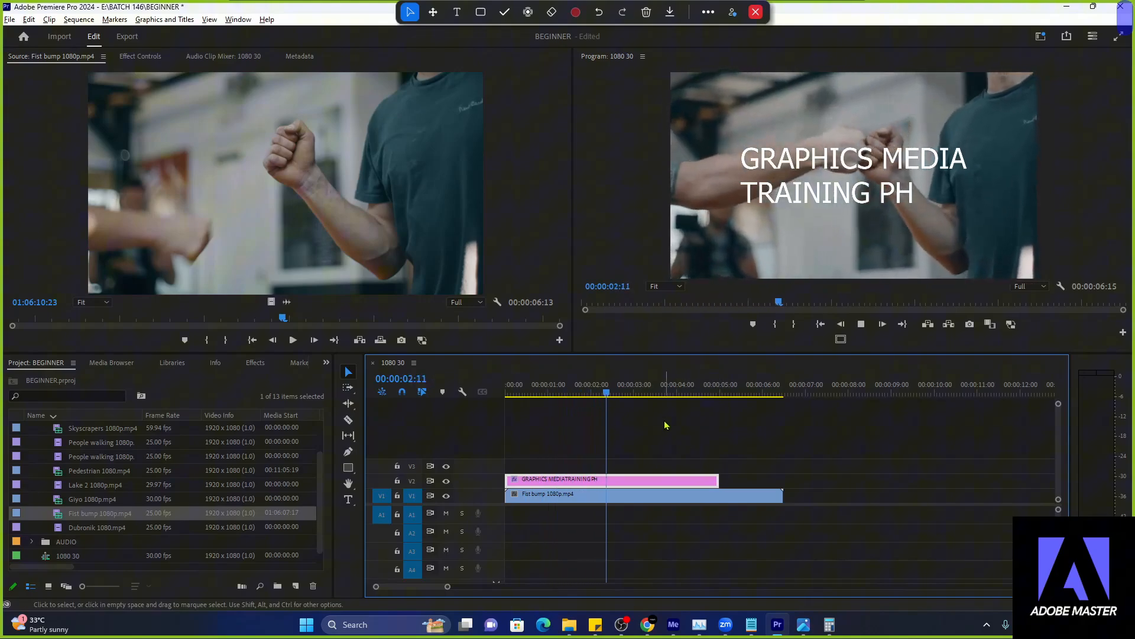
key(space)
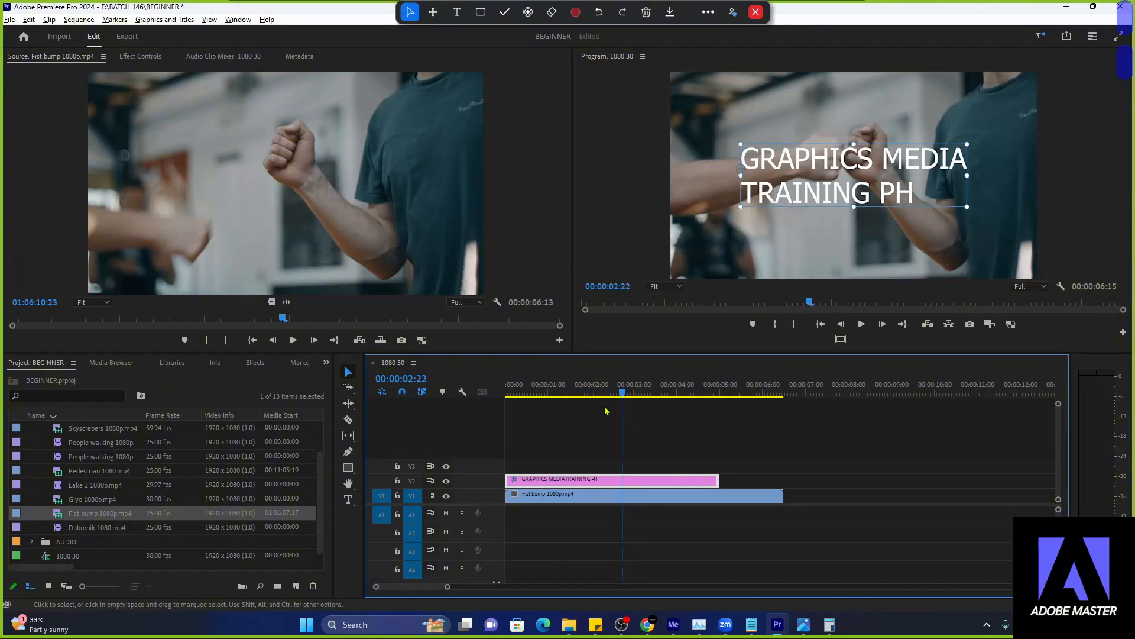
- Cut the text clip on V2 at 00:00:02:00 and delete the part after the cut
click(592, 395)
drag(592, 395, 593, 395)
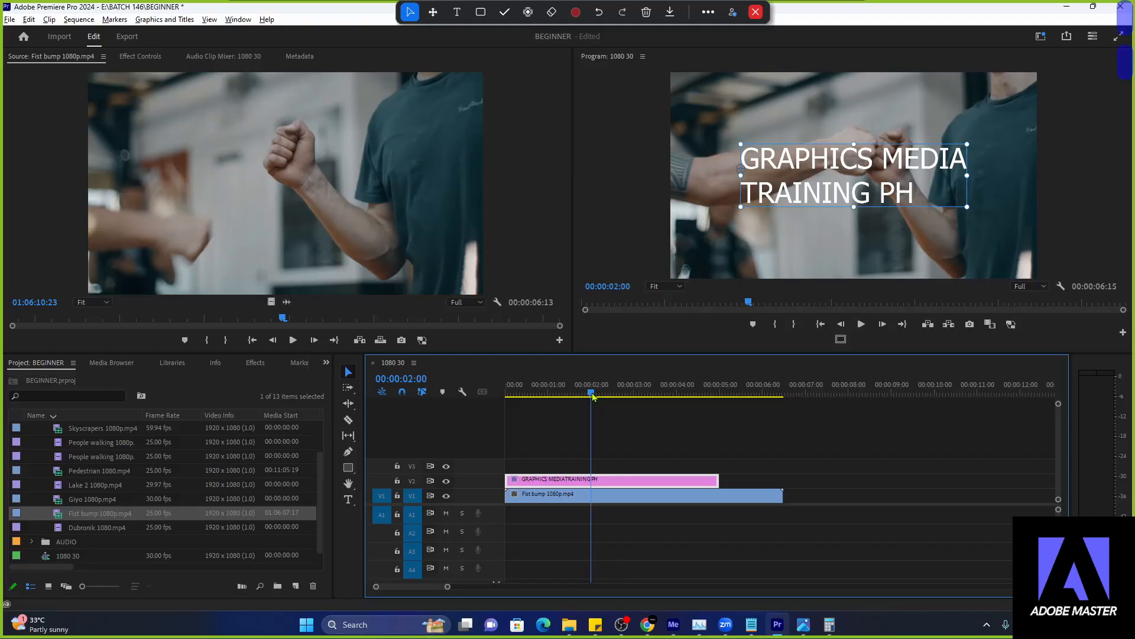
key(c)
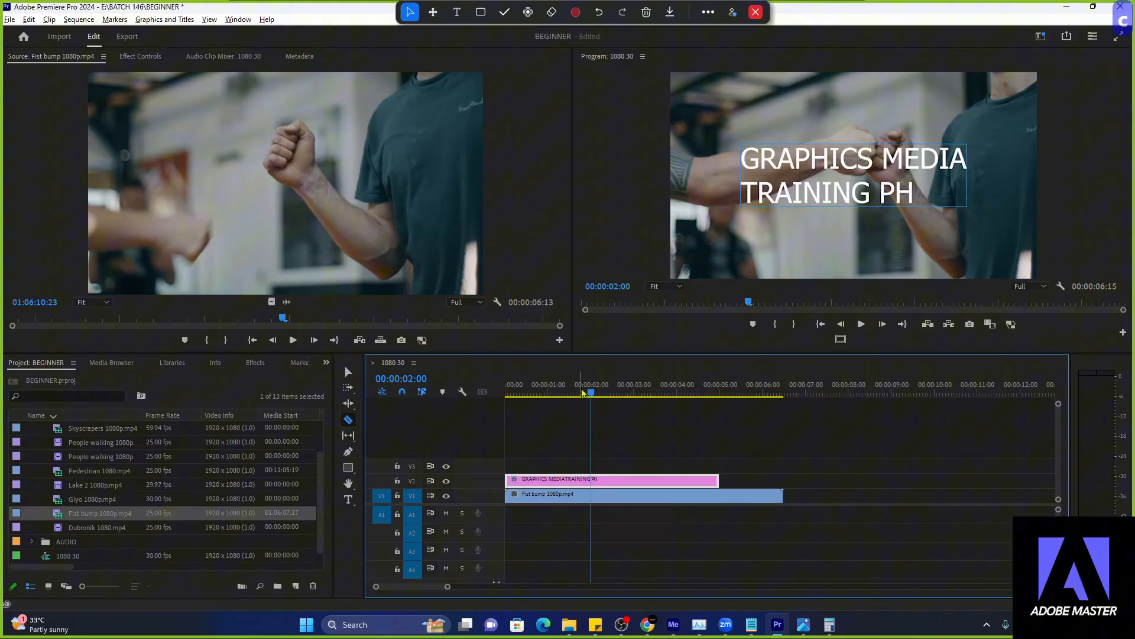
drag(589, 393, 591, 393)
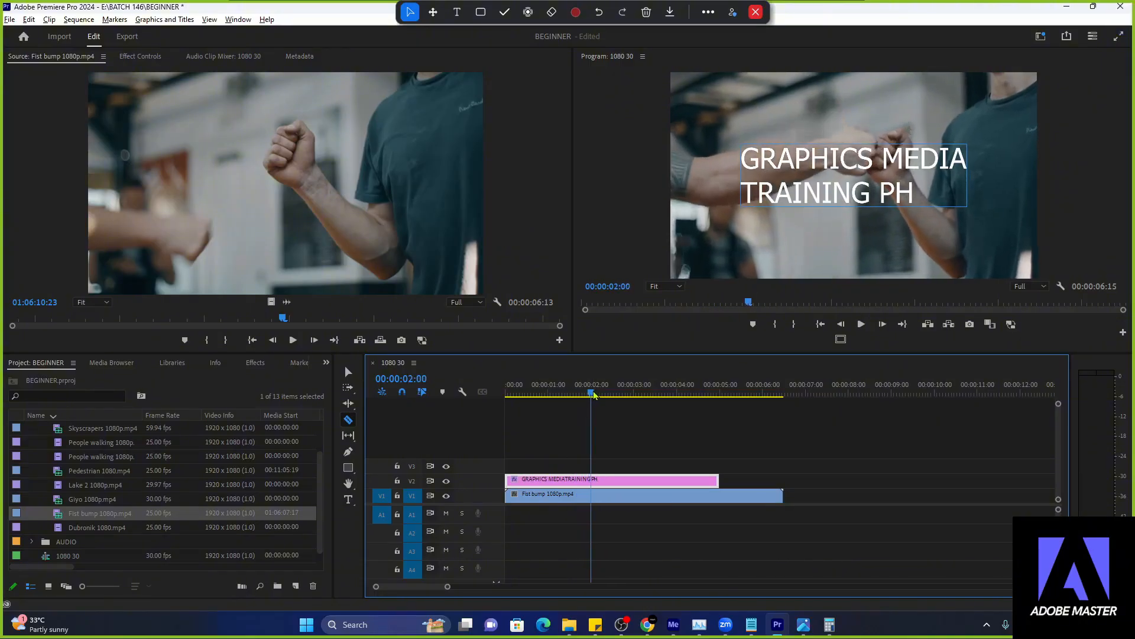
click(591, 479)
key(v)
click(621, 480)
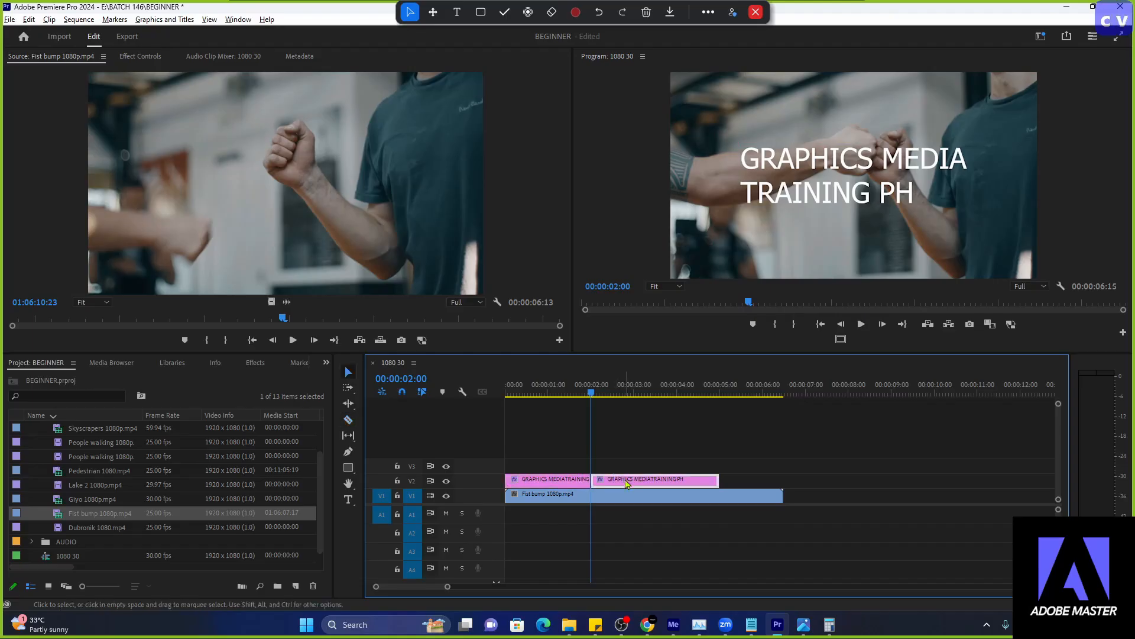
key(Delete)
- Play the sequence from the beginning to review the shortened text over the Fist bump clip
key(Home)
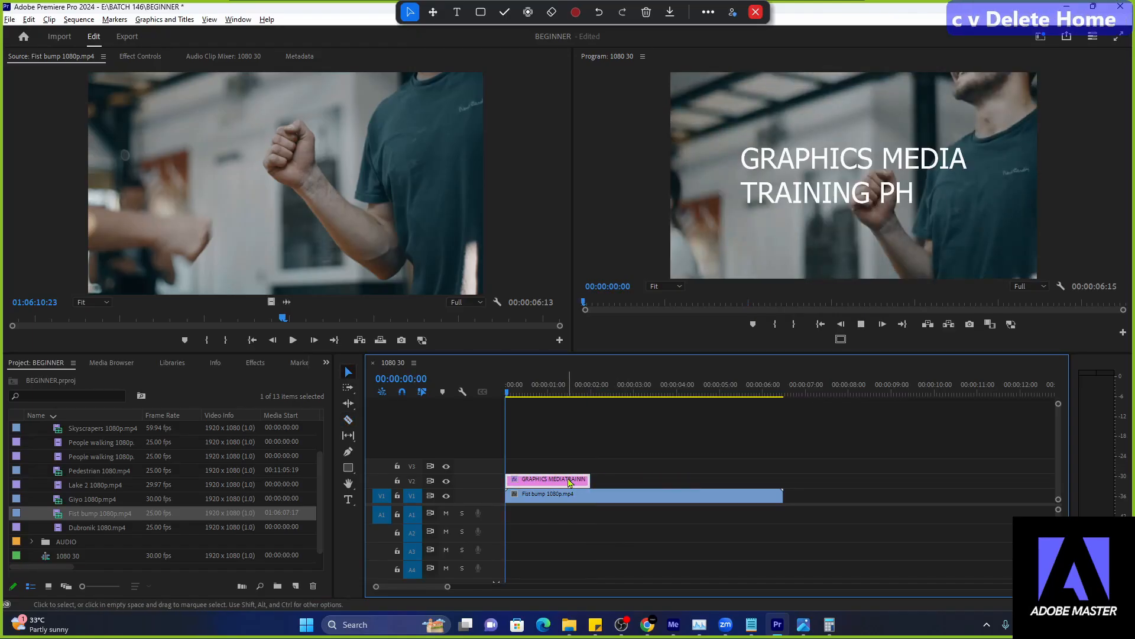
key(space)
key(space)
key(space)
key(space)
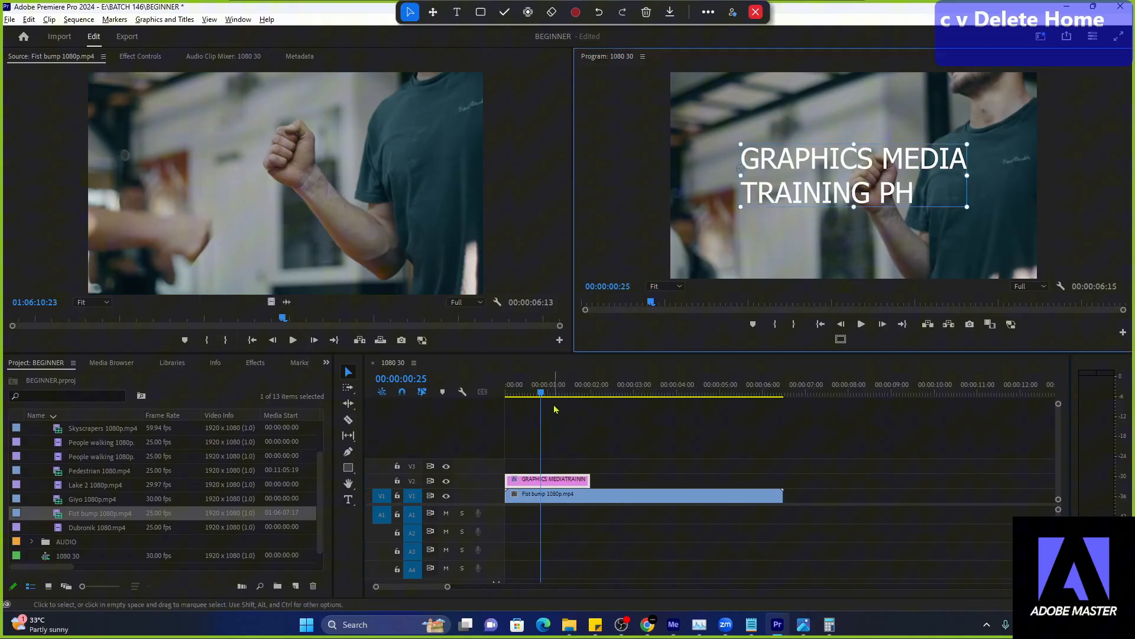
key(Home)
key(space)
click(547, 484)
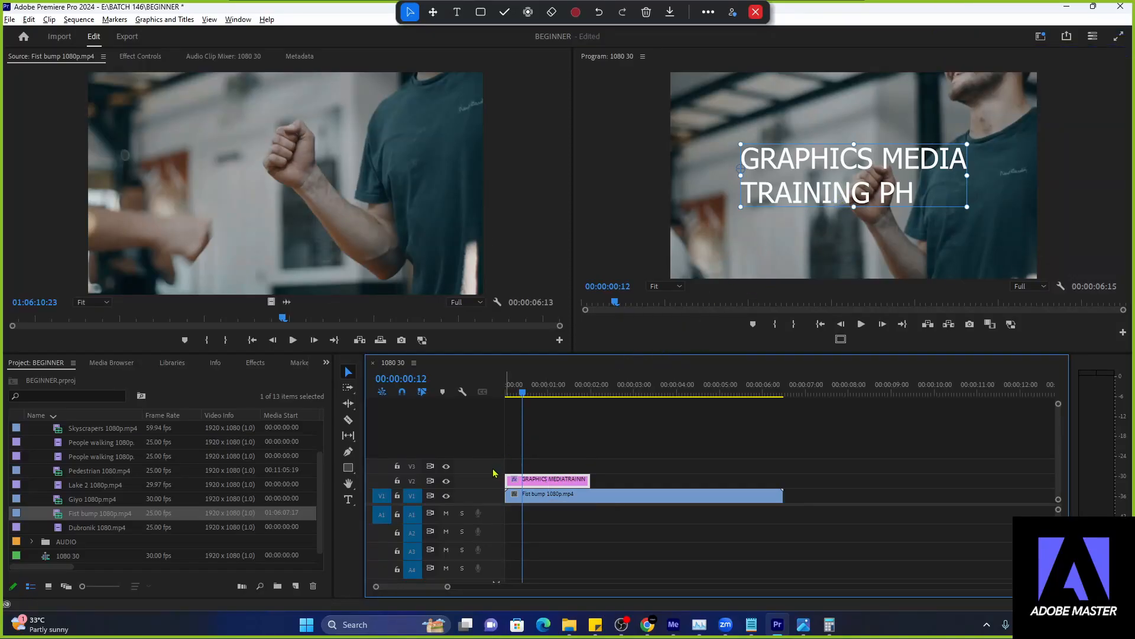
- Dock the Project panel in the same group as the Source Monitor and Effect Controls
click(1041, 36)
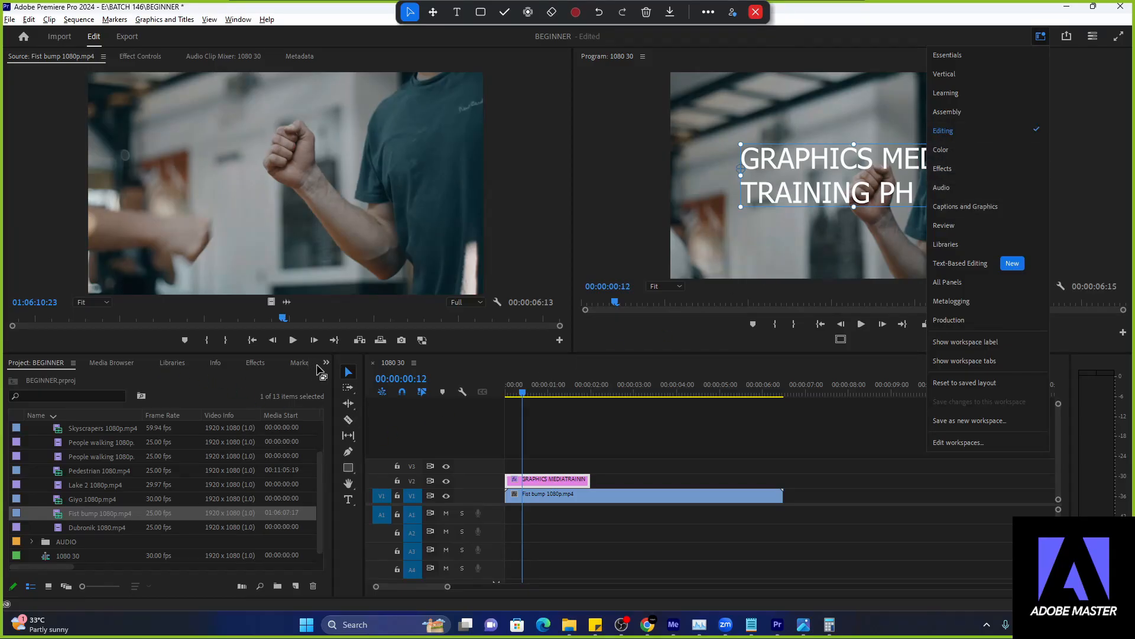
click(59, 364)
drag(52, 364, 337, 56)
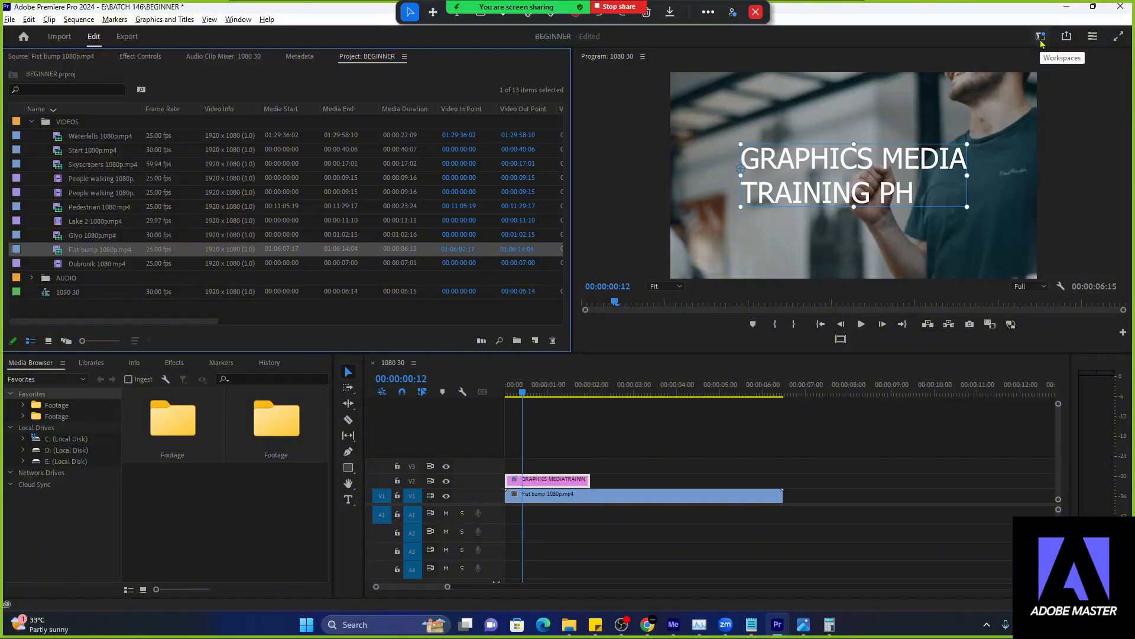
- Reset the Editing workspace to its saved layout and make the Project and Timeline panels slightly taller
click(1040, 37)
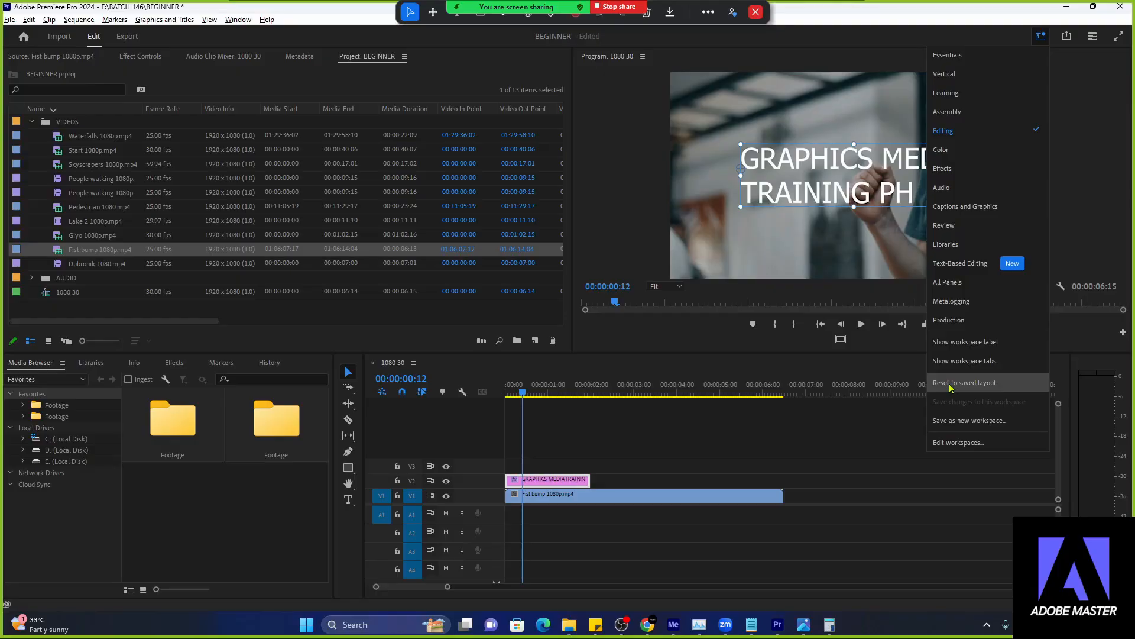
click(951, 383)
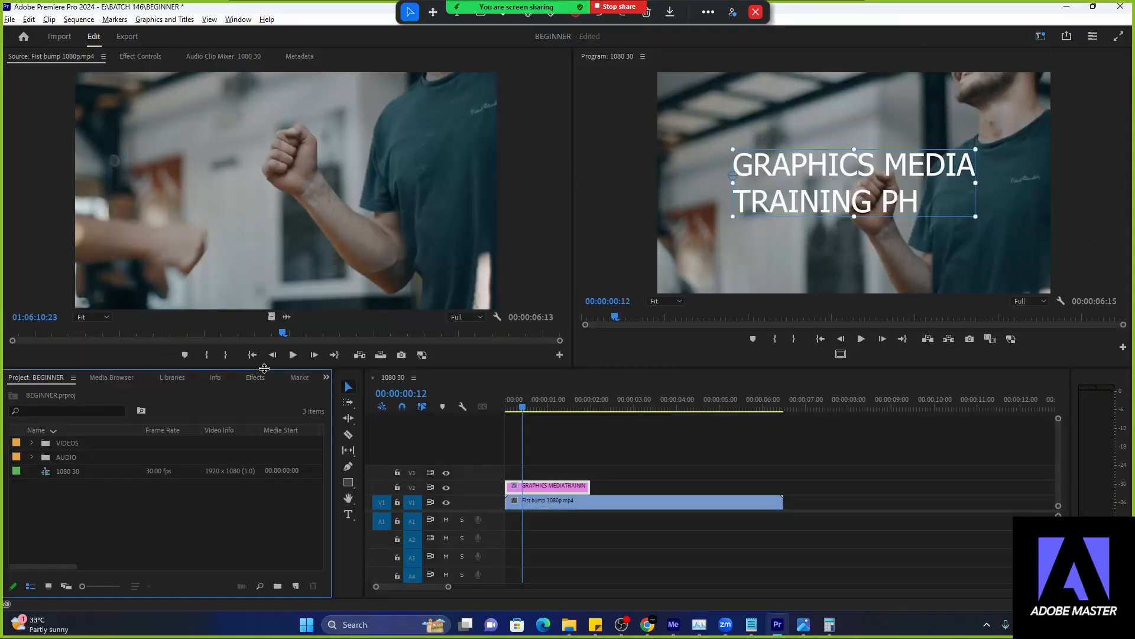
drag(263, 367, 264, 354)
- Show the V2 text clip's Motion and Opacity properties in Effect Controls
click(559, 488)
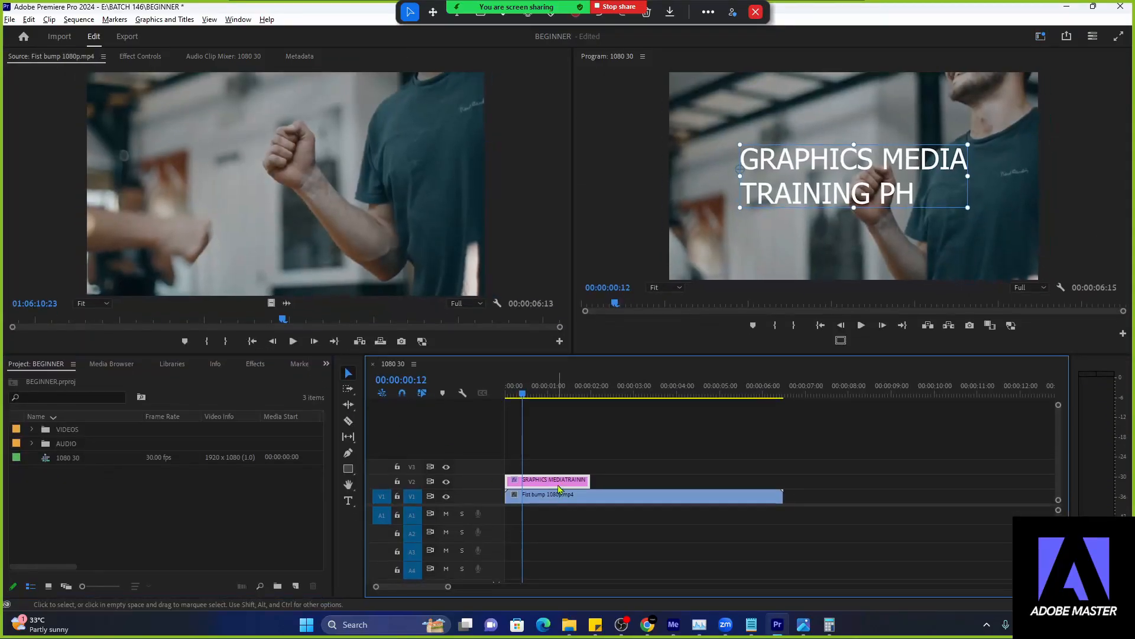
click(31, 57)
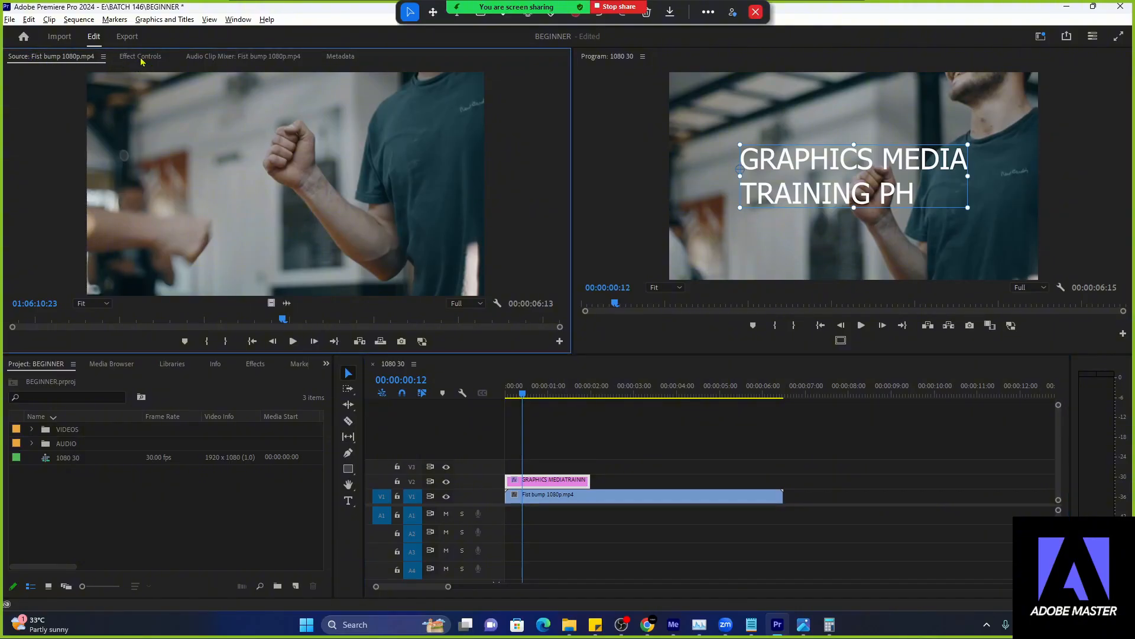
click(141, 58)
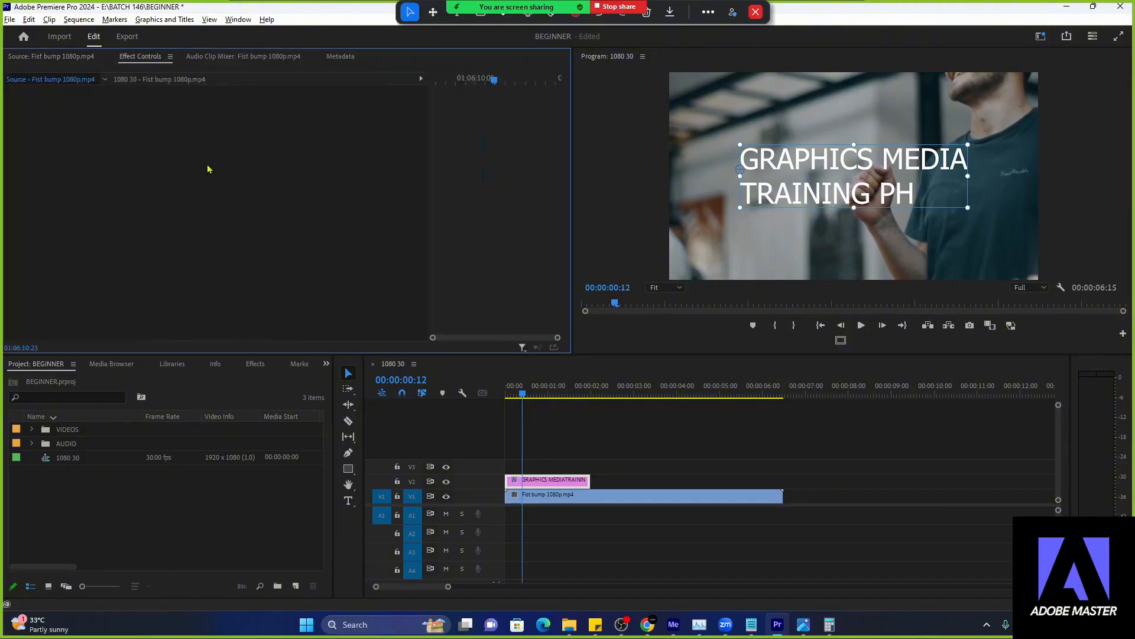
click(540, 480)
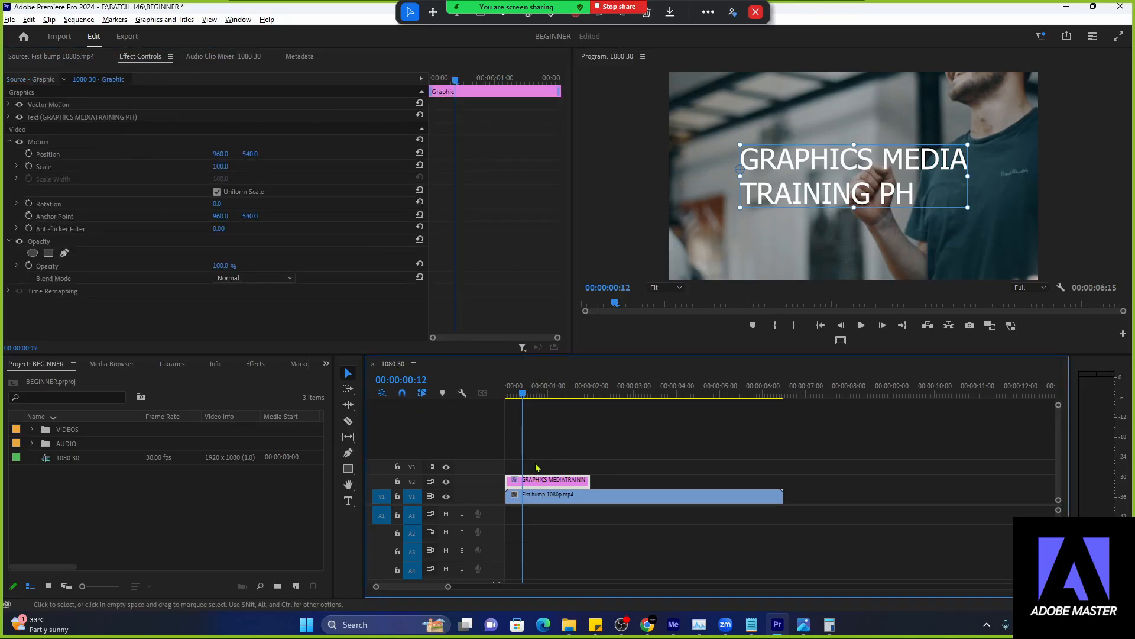
- Collapse the Motion and Opacity properties in Effect Controls, keeping the V2 text clip selected
click(537, 467)
click(539, 480)
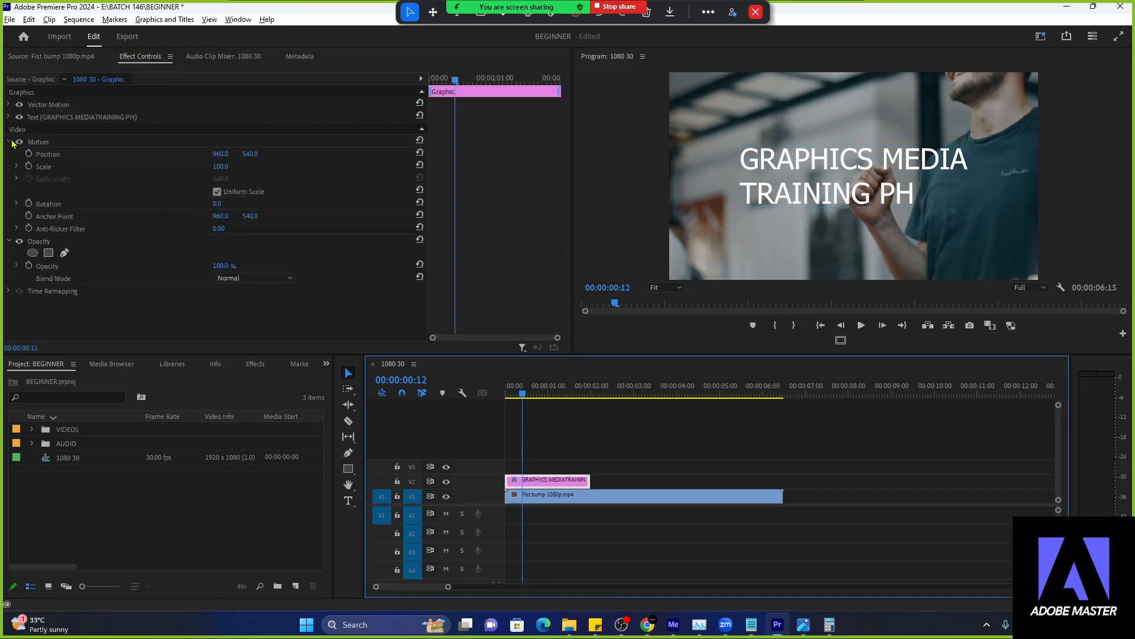
click(10, 142)
click(47, 59)
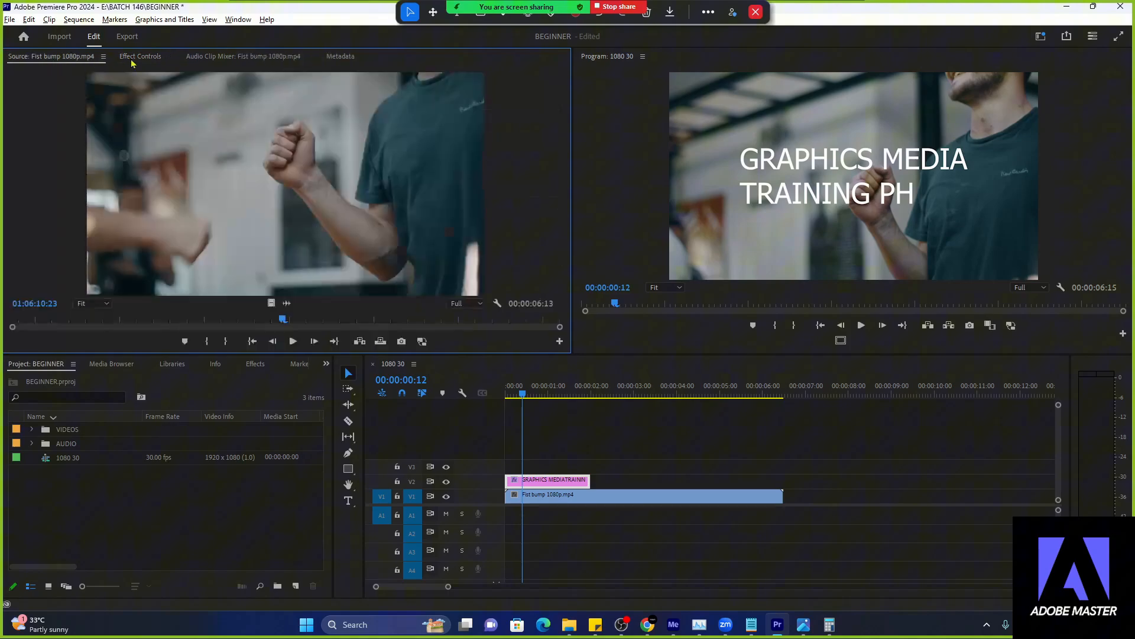
click(138, 57)
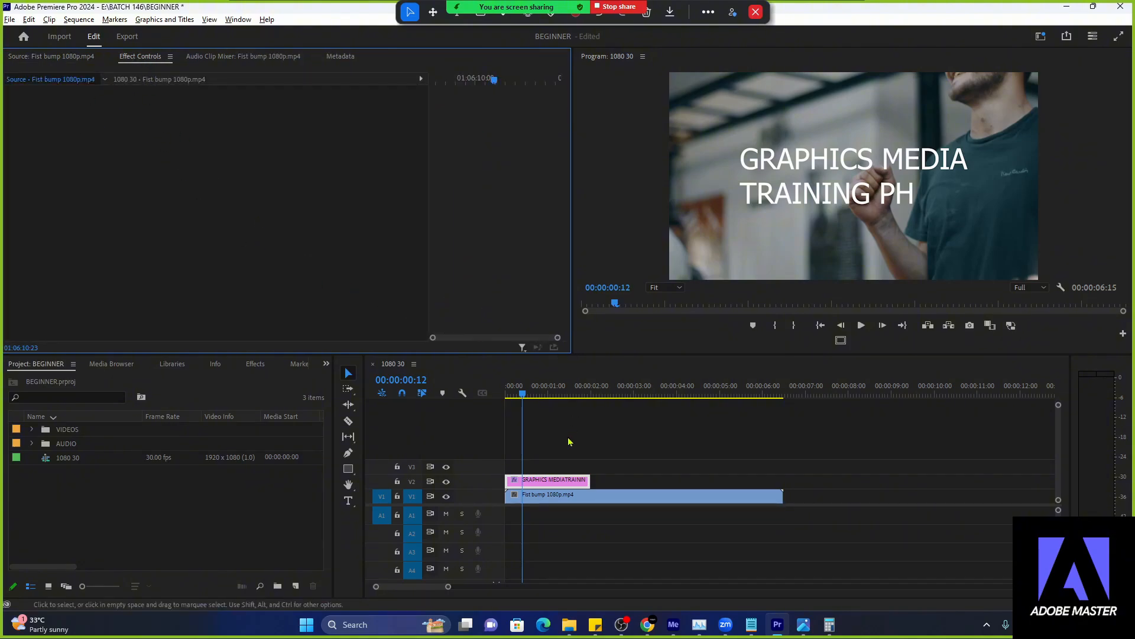
click(566, 470)
click(550, 485)
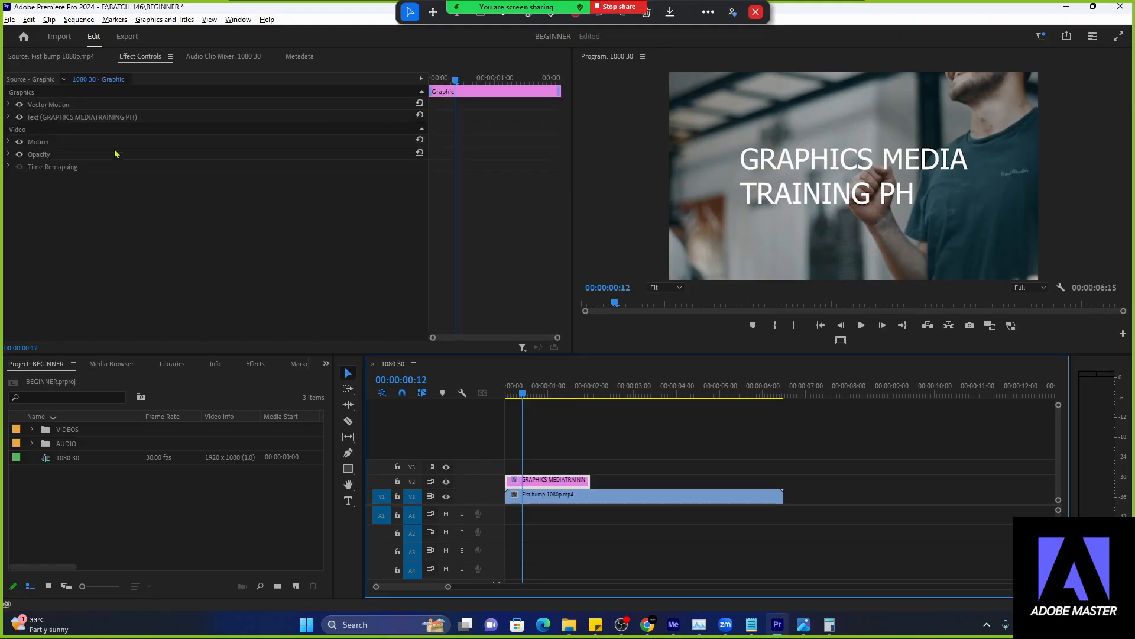
- Compare the Effect Controls properties of the Fist bump clip on V1 with those of the V2 text clip
click(569, 501)
click(566, 482)
click(563, 501)
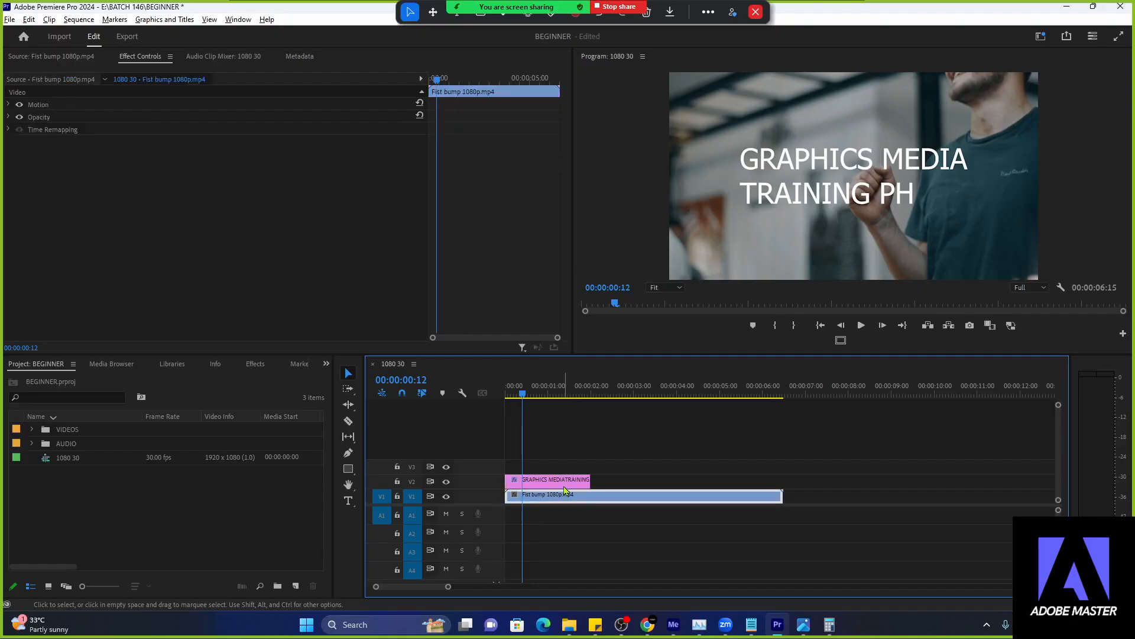
click(565, 482)
click(566, 502)
click(135, 63)
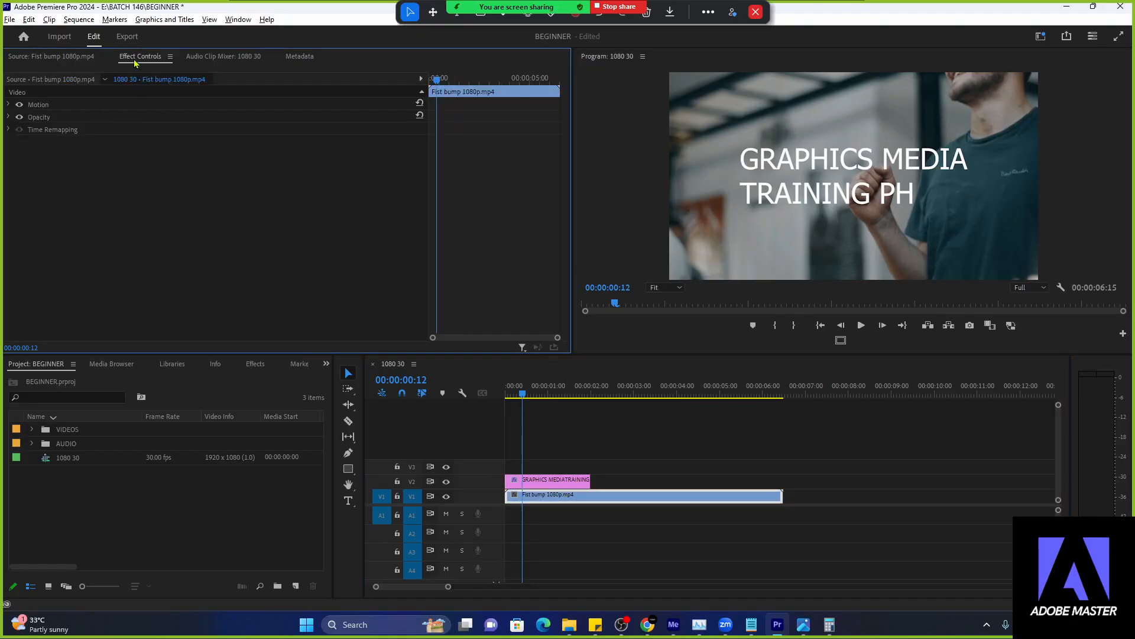
- Check Effect Controls with both clips, no clip and each single clip selected, ending on the text clip's Graphics and Video sections
drag(612, 457, 521, 486)
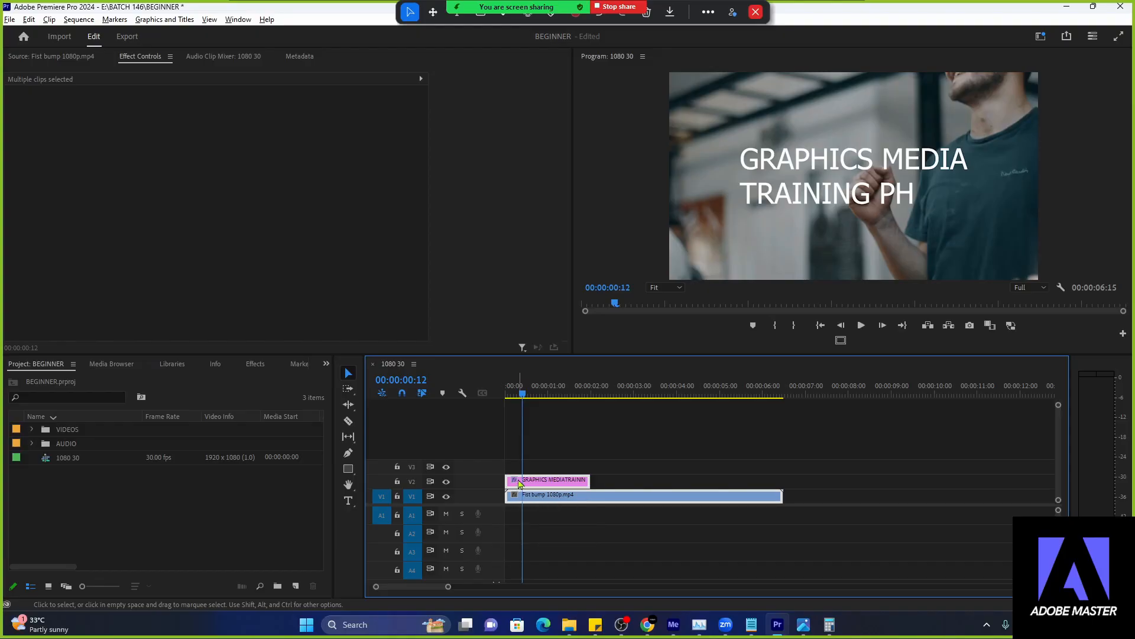
click(557, 520)
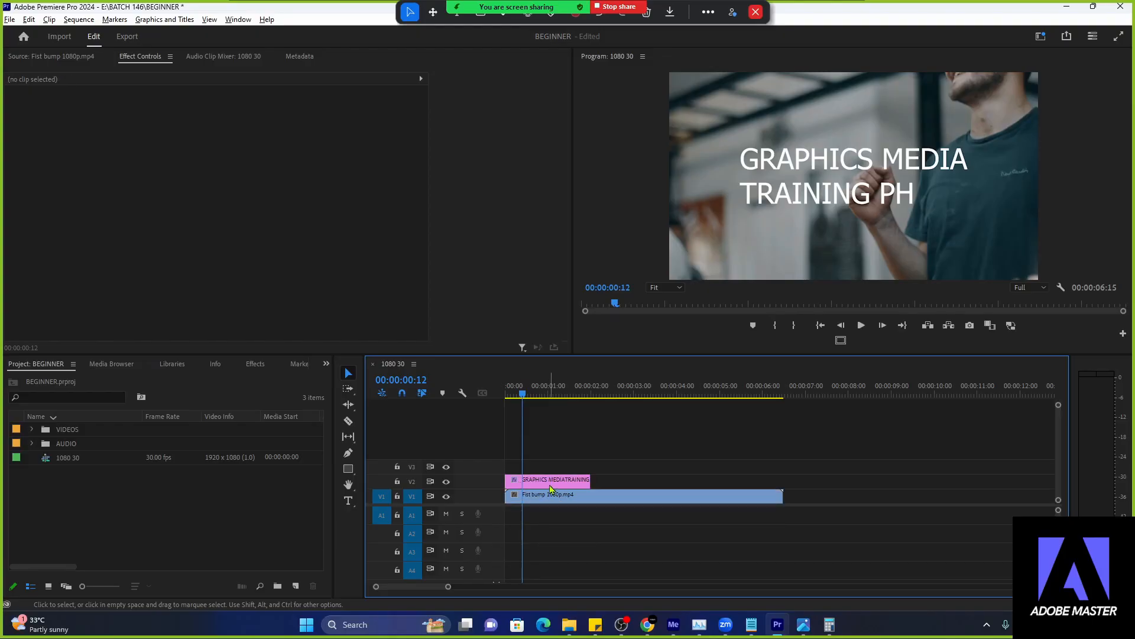
click(549, 484)
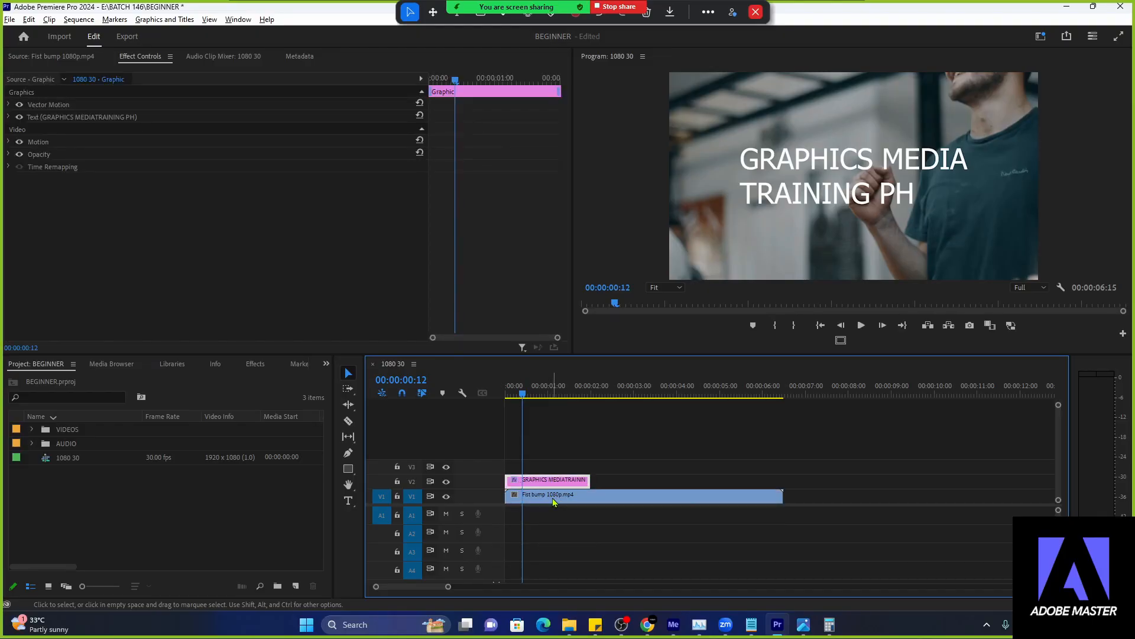
click(554, 502)
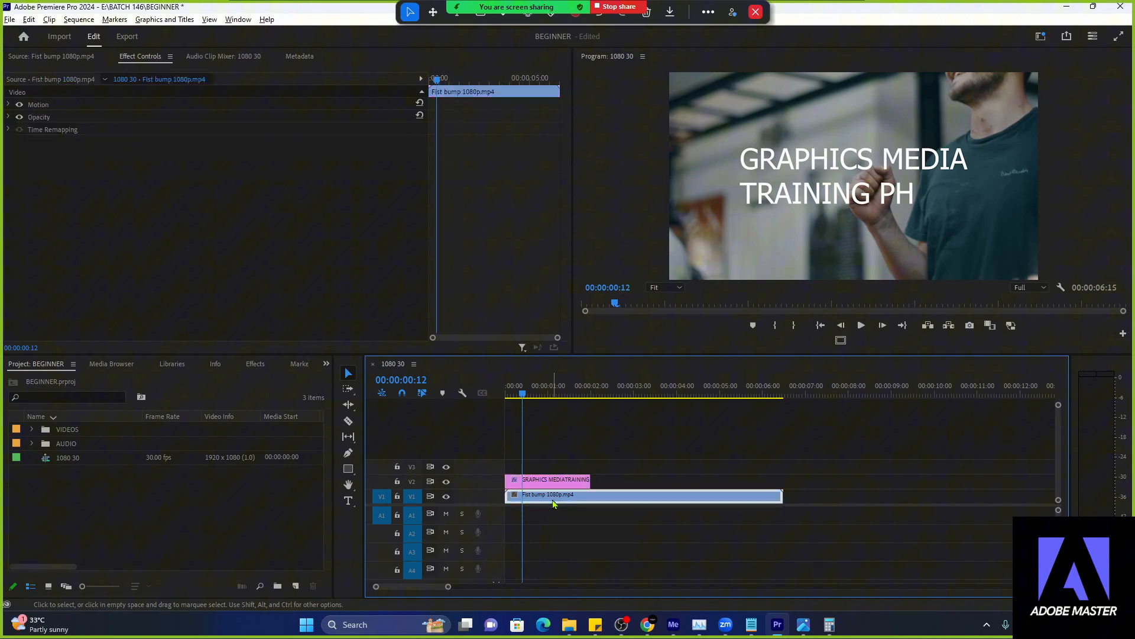
click(562, 483)
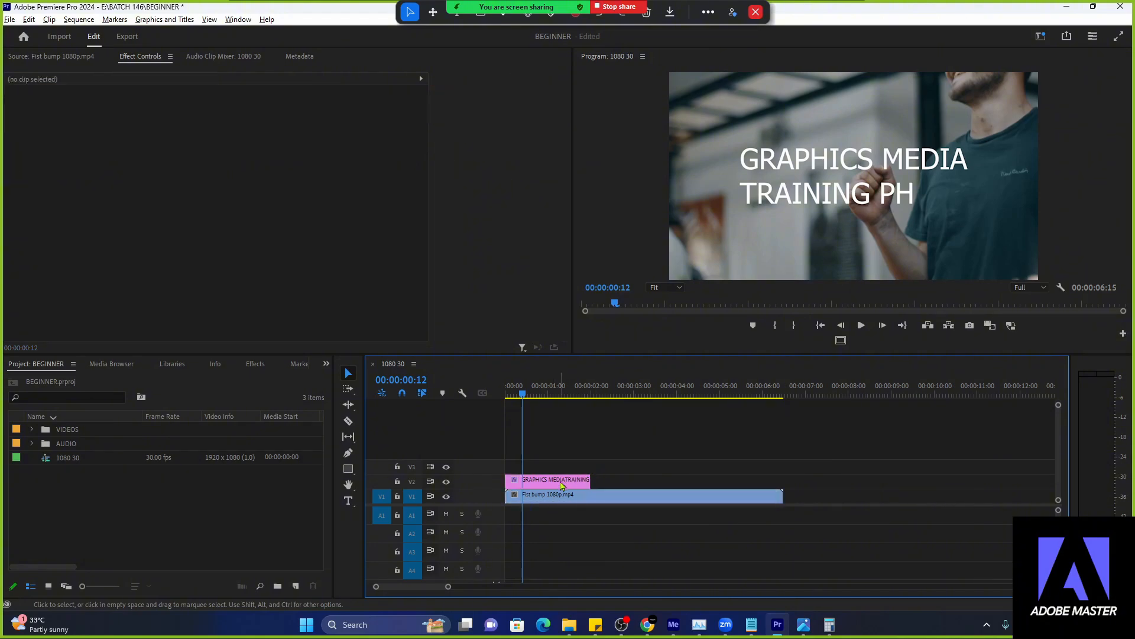
click(565, 469)
click(560, 484)
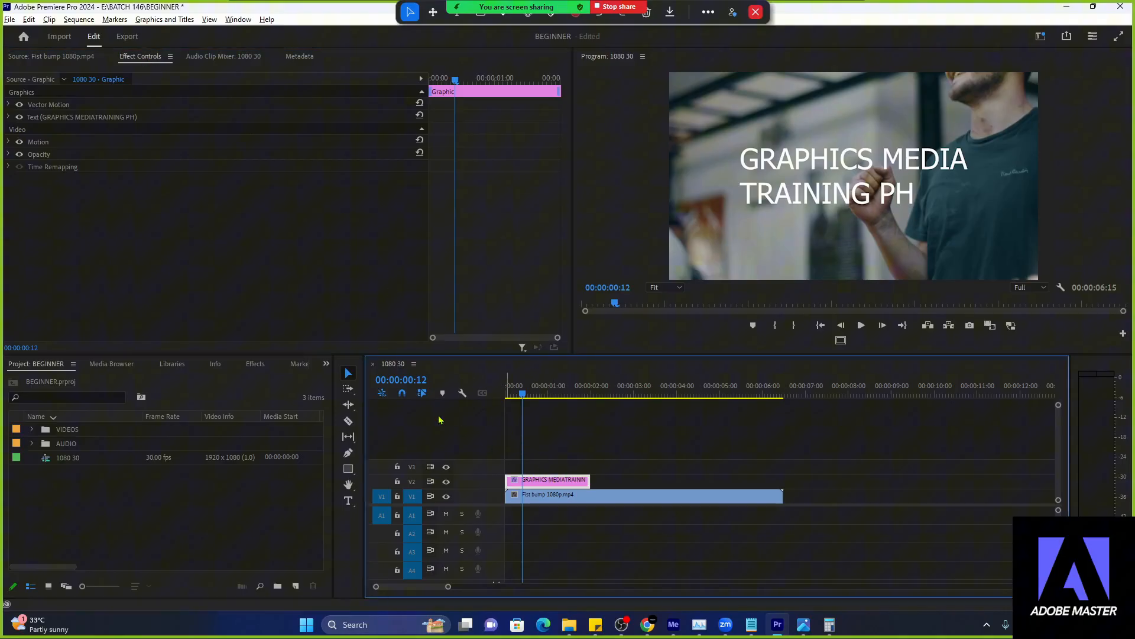
click(46, 94)
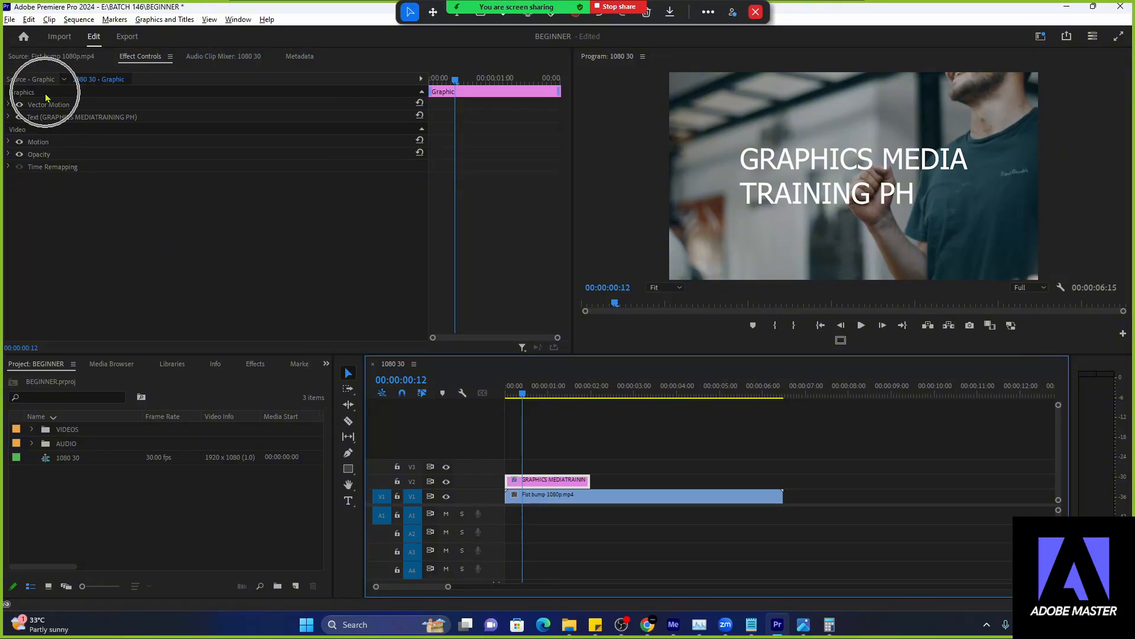
click(43, 131)
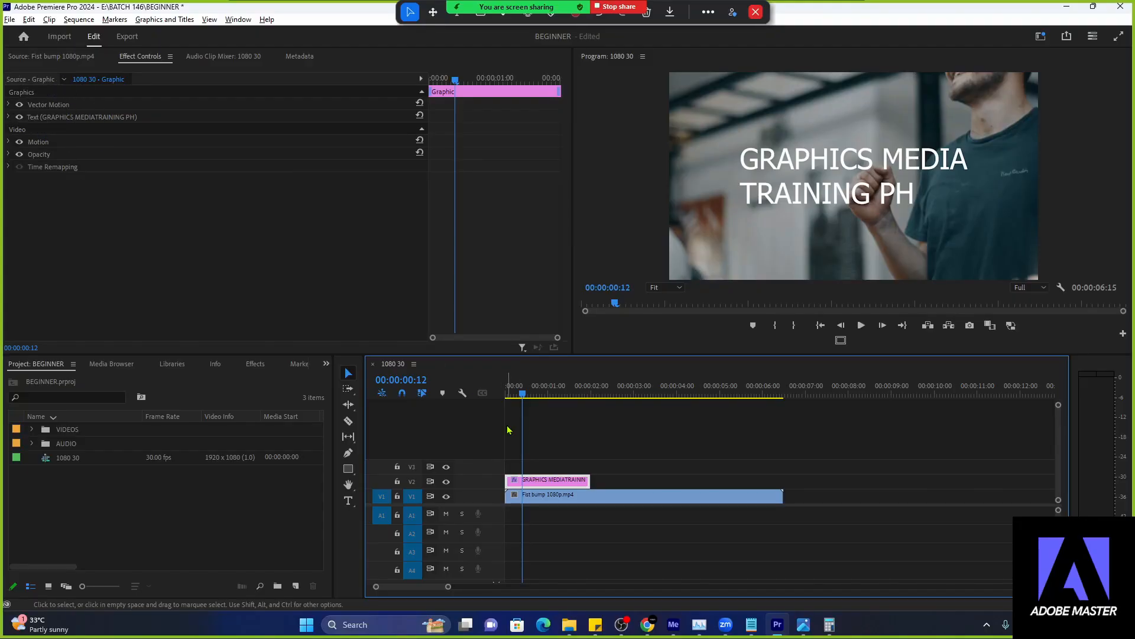
- Switch to Notepad and replace the existing note with the heading "GRAPHICS :"
mouse_move(751, 625)
click(793, 579)
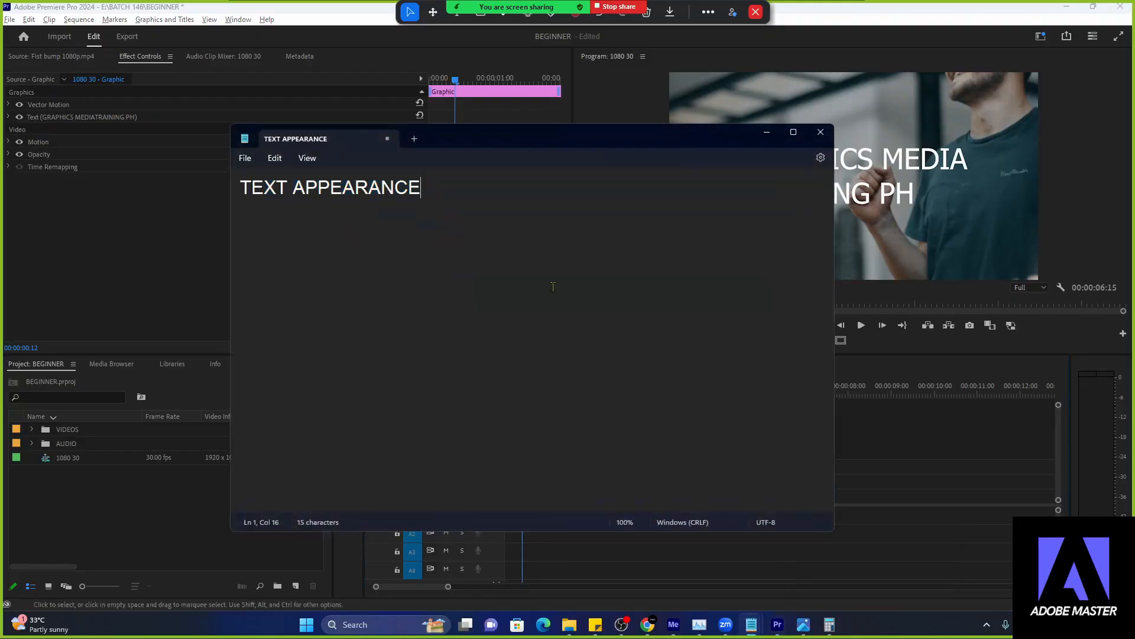
drag(490, 141, 648, 172)
key(ctrl+a)
text(G)
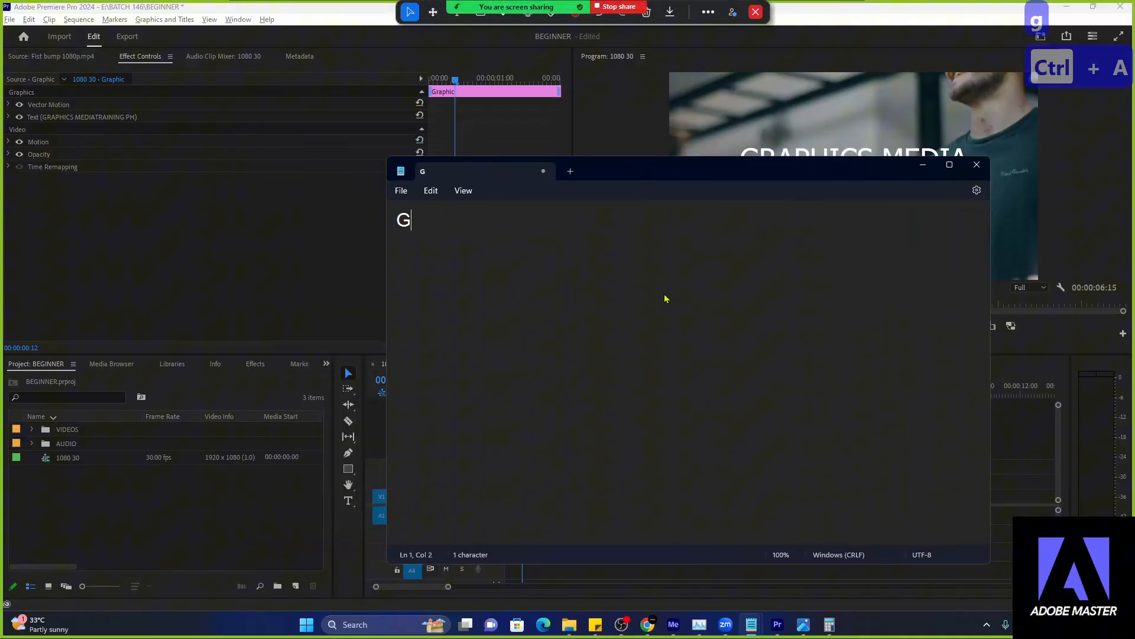
text(RAPHICS -)
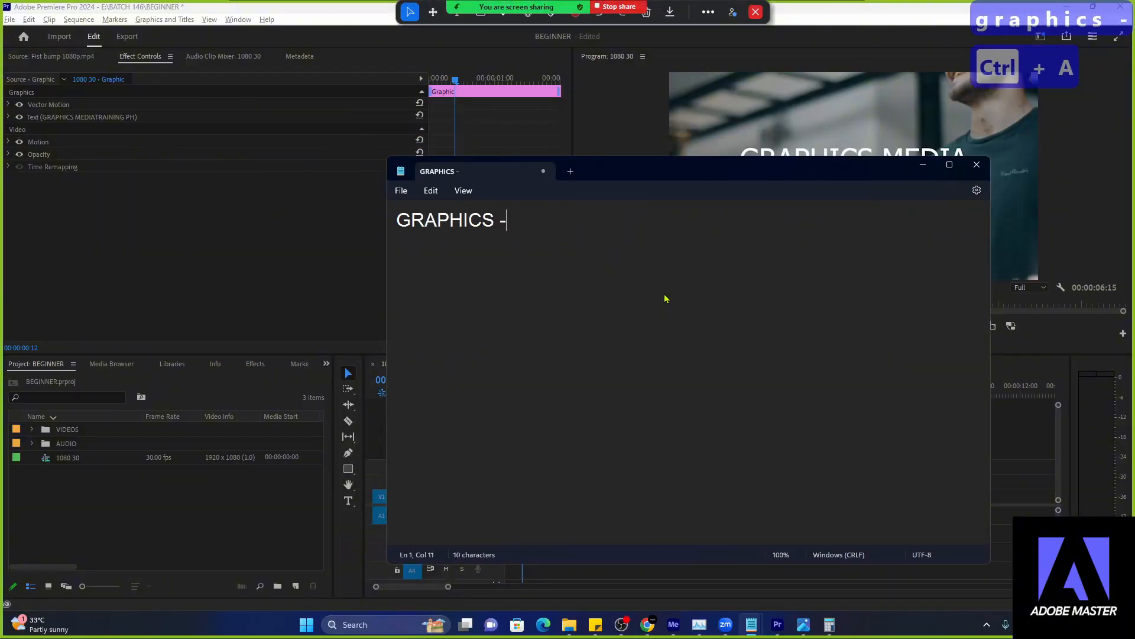
key(Return)
key(BackSpace)
key(BackSpace)
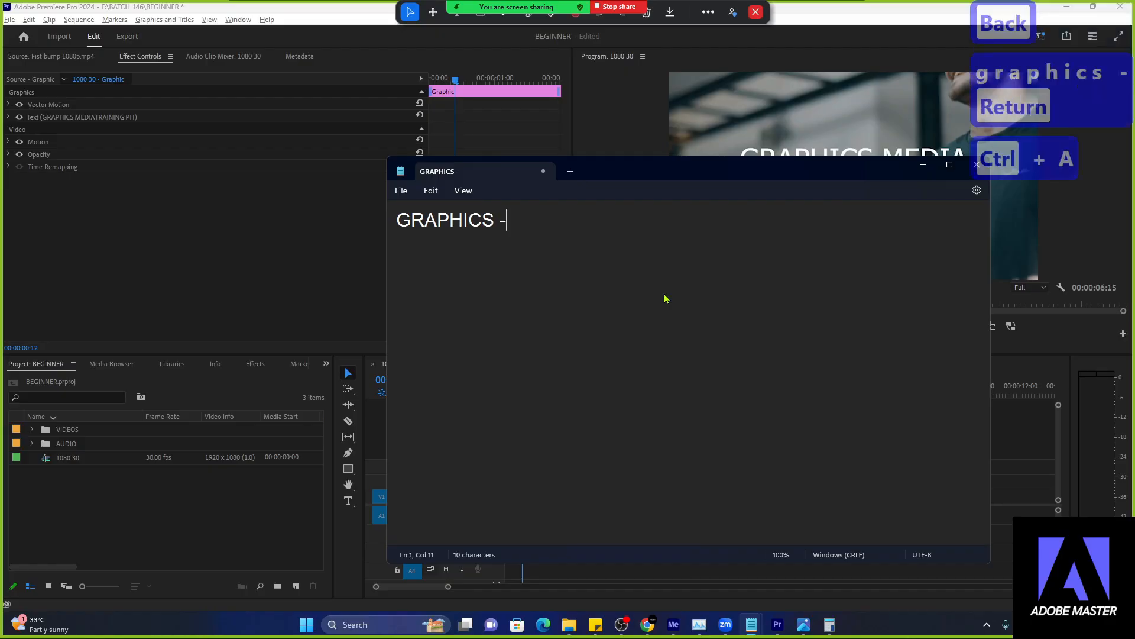
text(:)
key(Return)
- List "- VECTOR MOTION" and "- TEXT ( )" under the GRAPHICS heading, leaving a gap inside the parentheses
text(-)
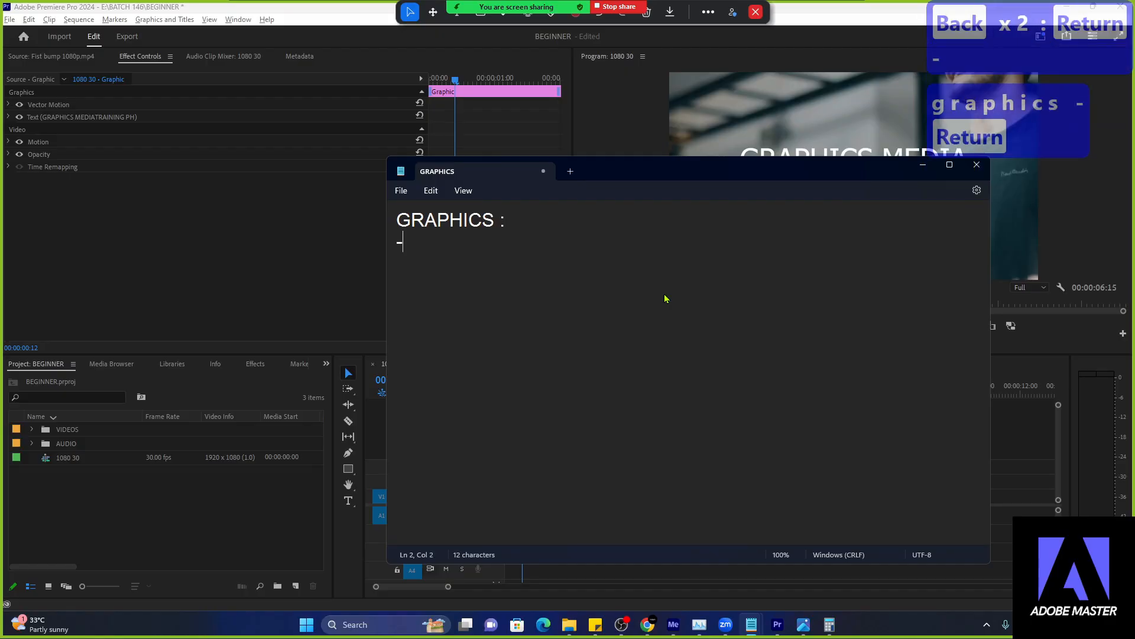
text( VECTOR MOTION)
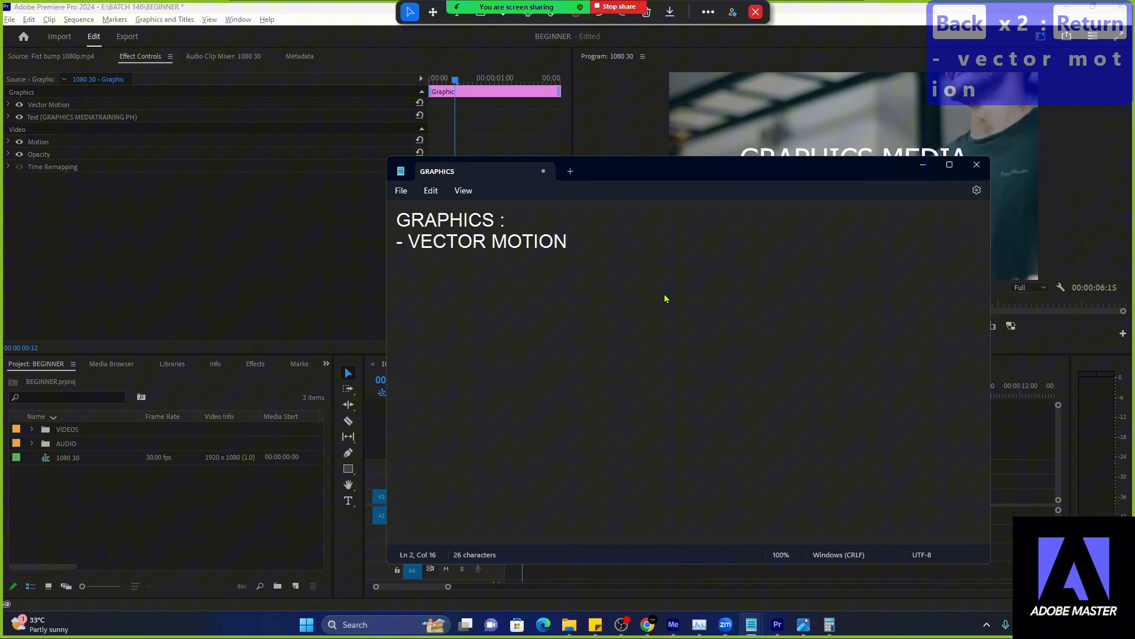
key(Return)
text(- T)
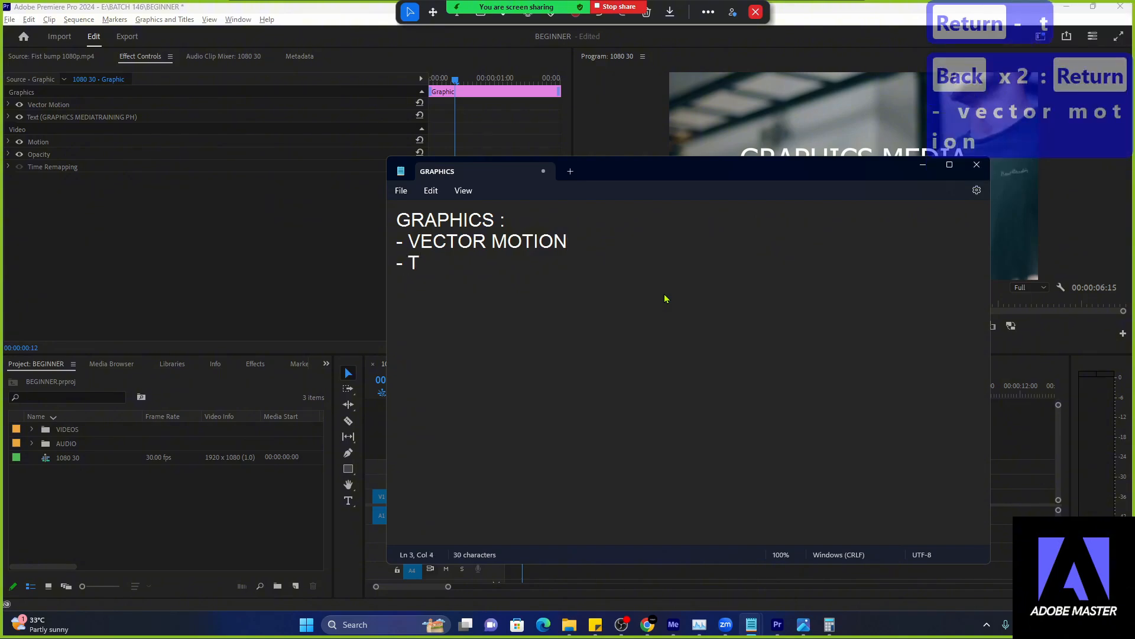
text(X)
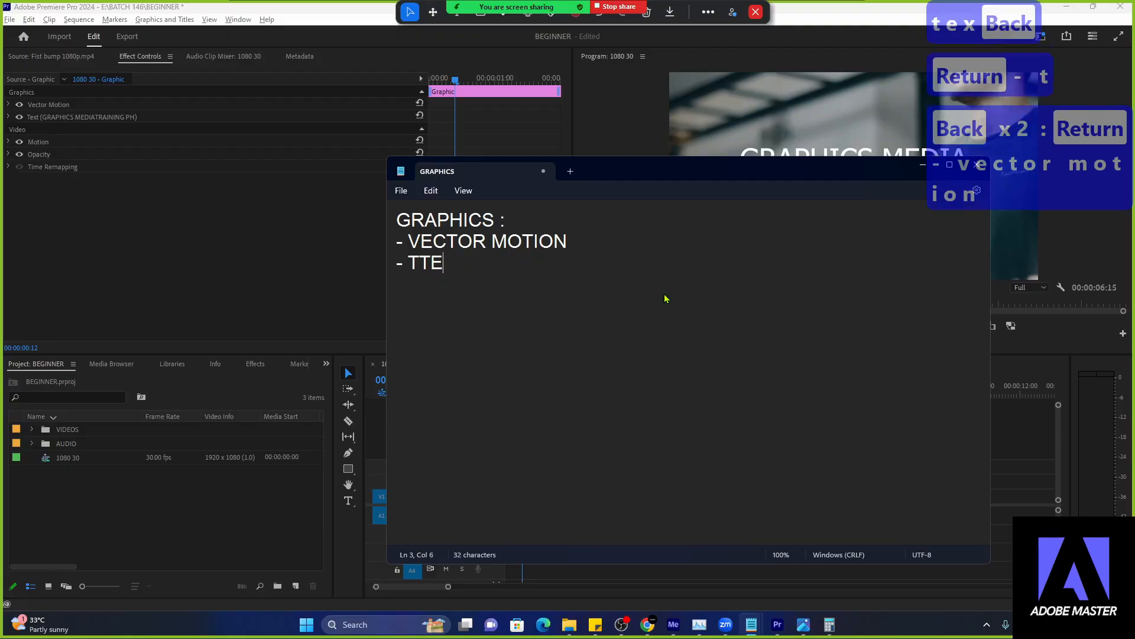
key(BackSpace)
key(BackSpace)
key(BackSpace)
text(EXT (           )
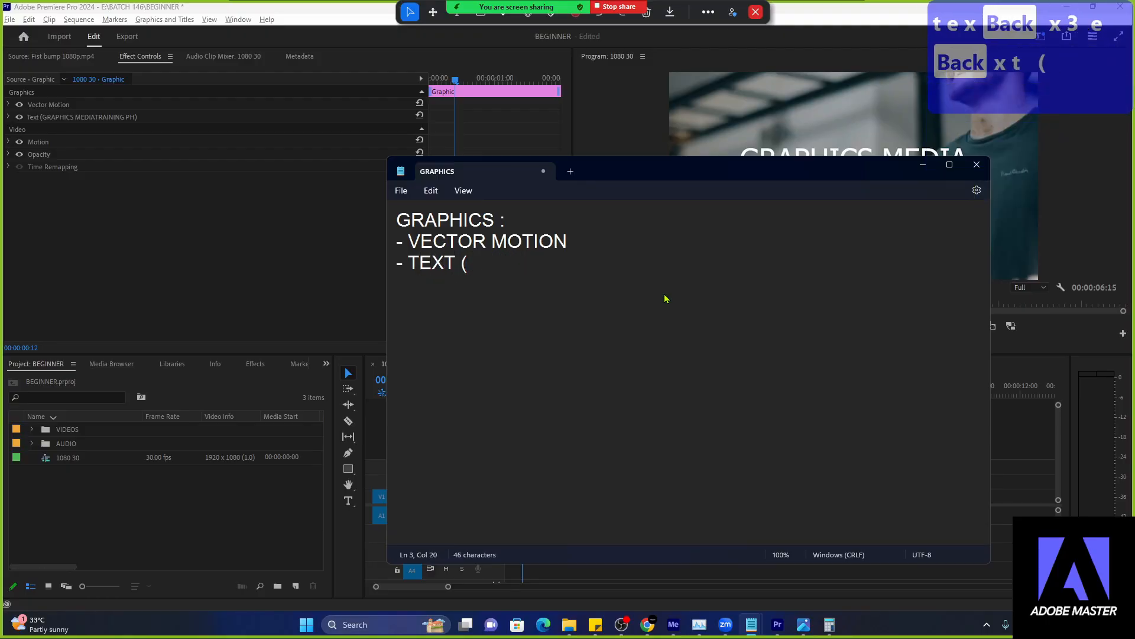
text())
drag(671, 169, 745, 214)
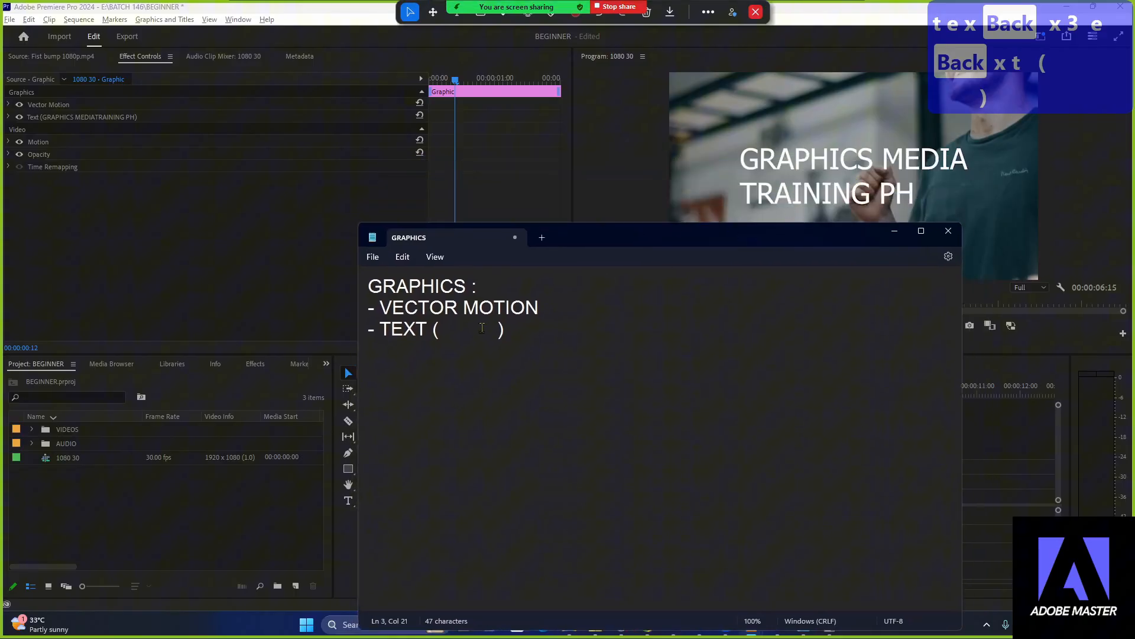
double_click(421, 330)
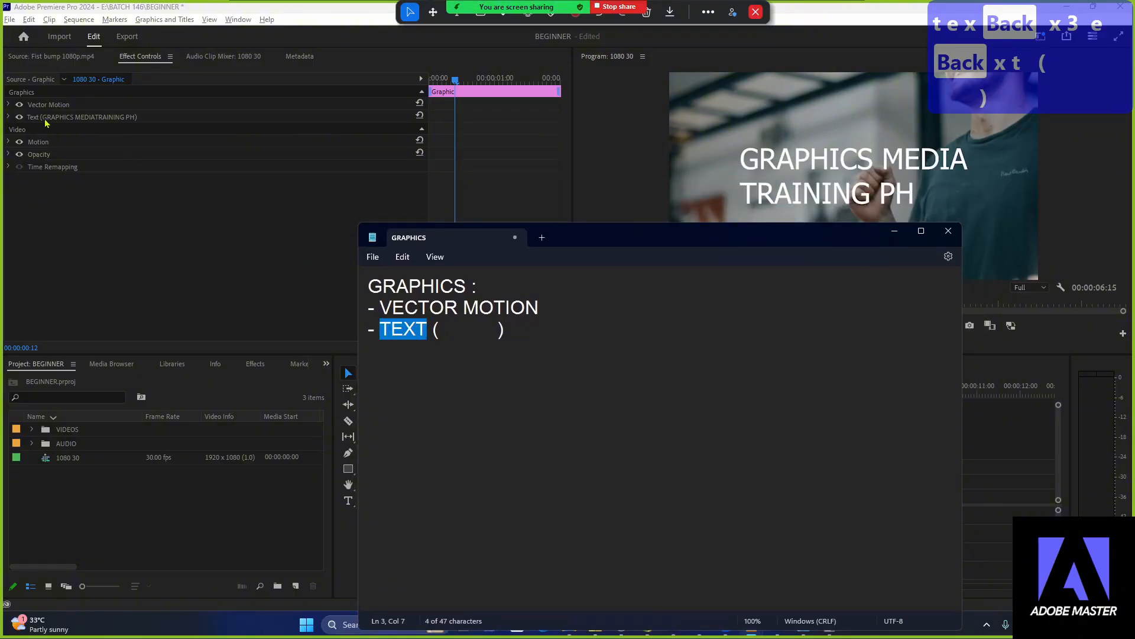
- Add the heading "VIDEO:" to the note, two blank lines below the TEXT item
drag(666, 239, 652, 114)
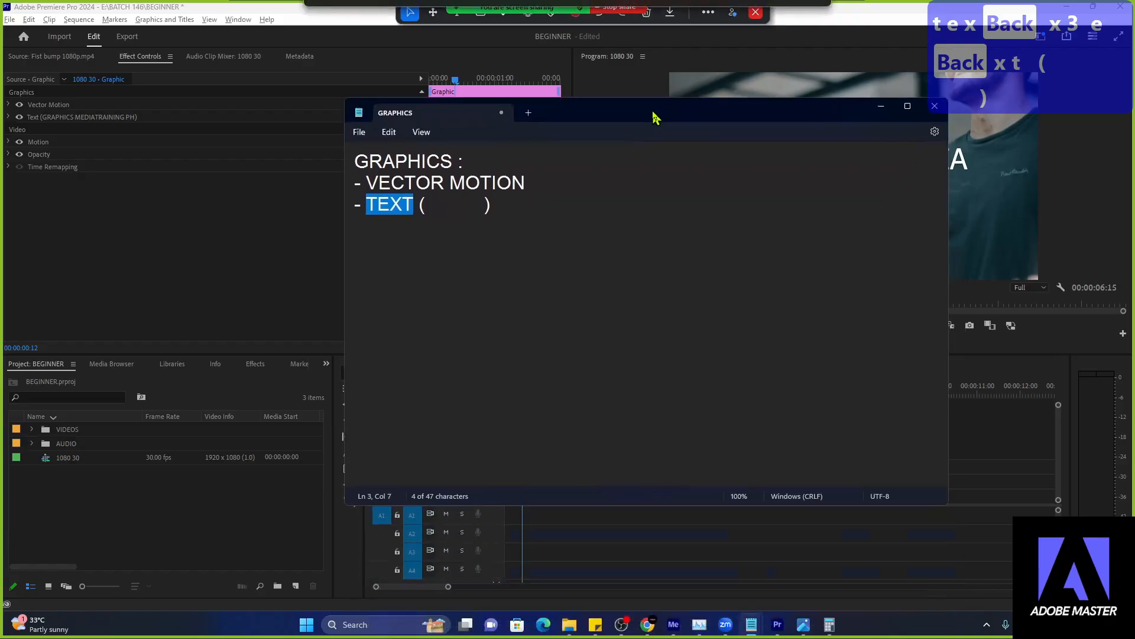
click(558, 229)
key(Return)
key(Return)
key(Return)
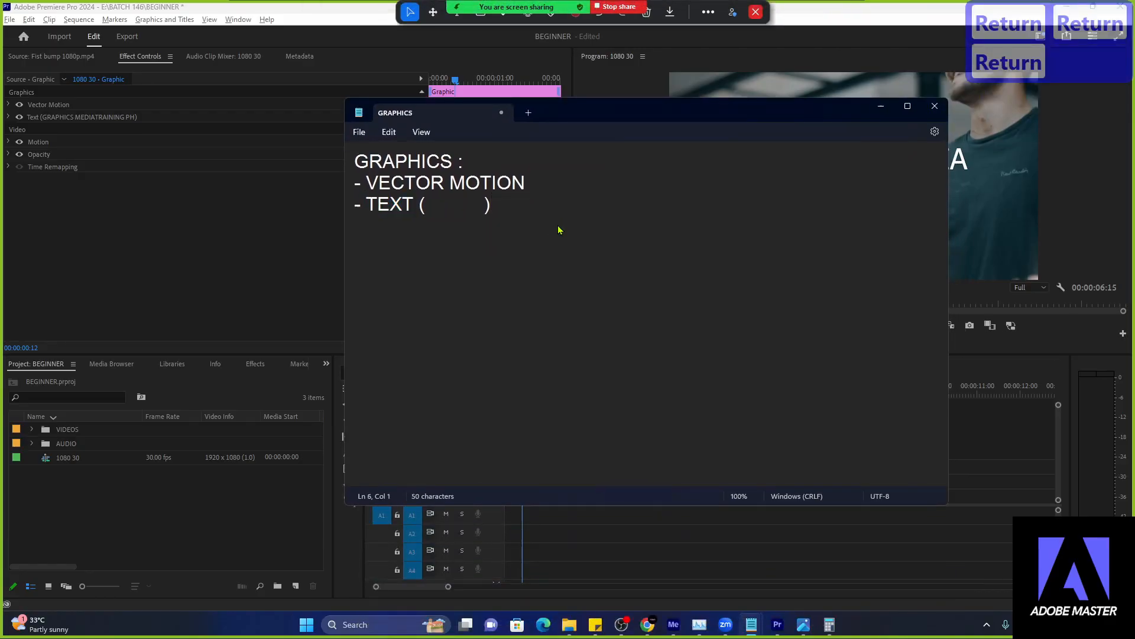
text(VIDEO PROPE)
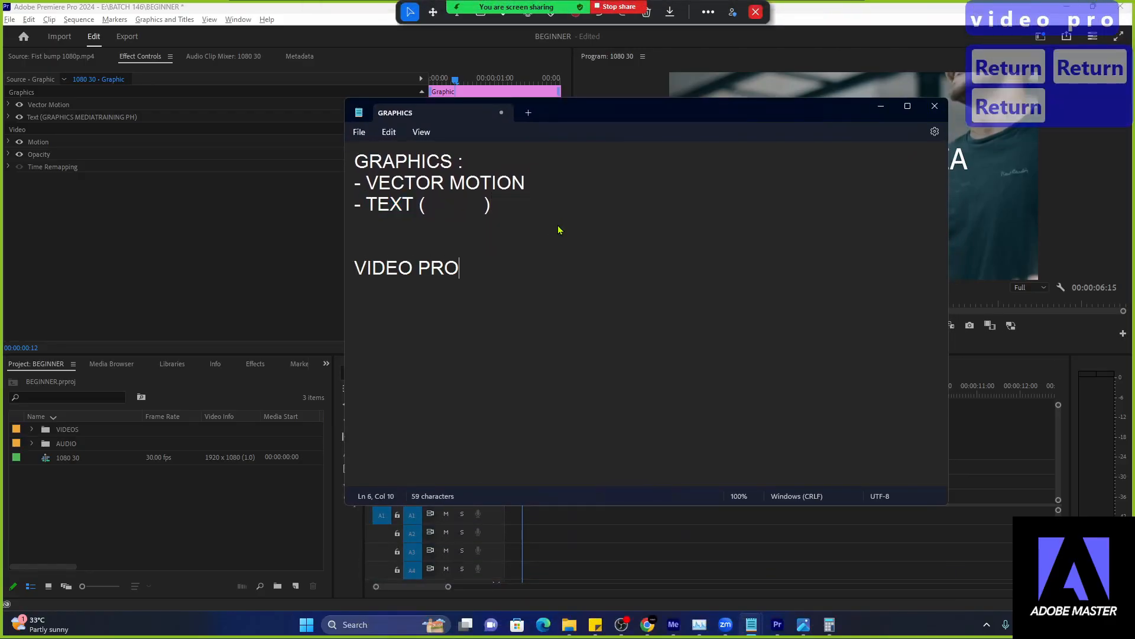
key(BackSpace)
key(BackSpace)
key(BackSpace)
key(BackSpace)
key(BackSpace)
key(BackSpace)
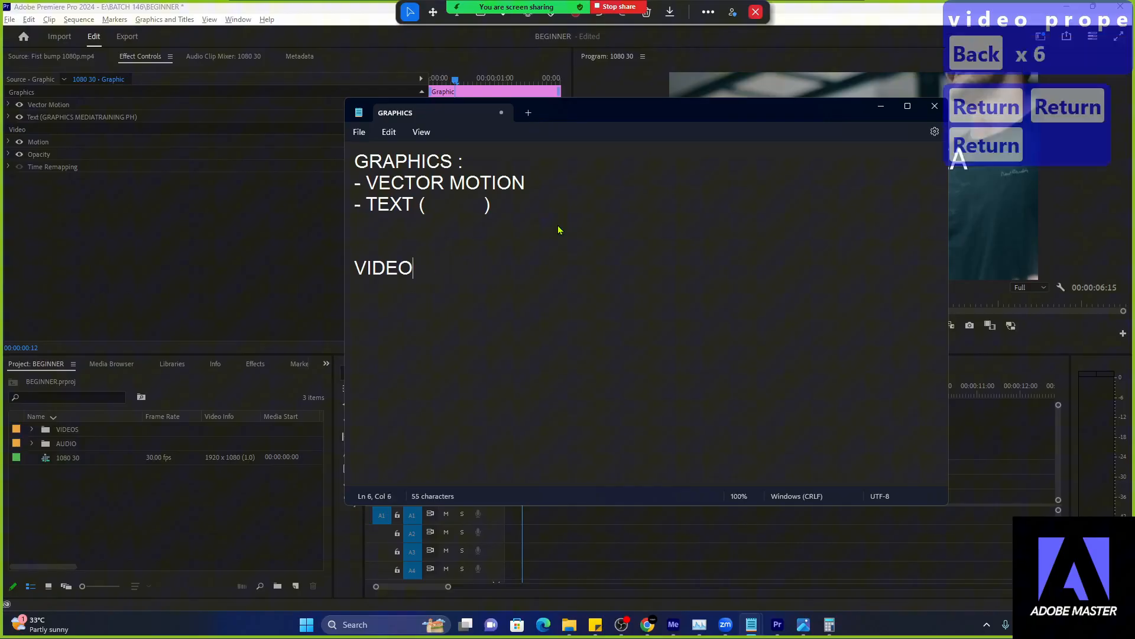
text(:)
- Check the text clip's properties in Premiere Pro and list "- MOTION" under the VIDEO heading in Notepad
click(881, 106)
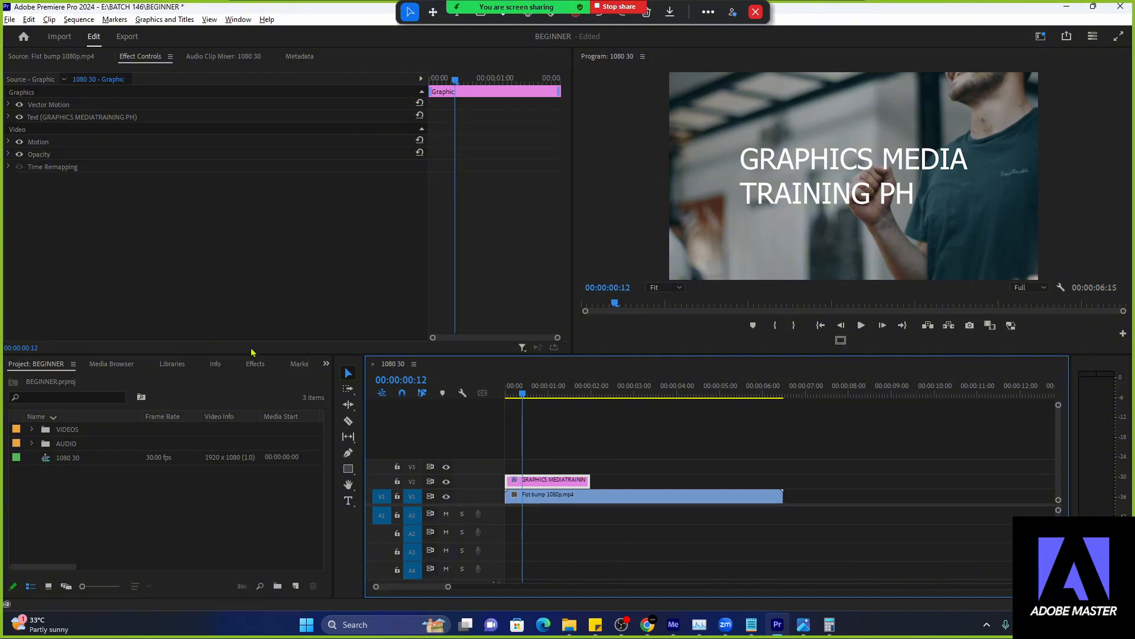
key(alt+Tab)
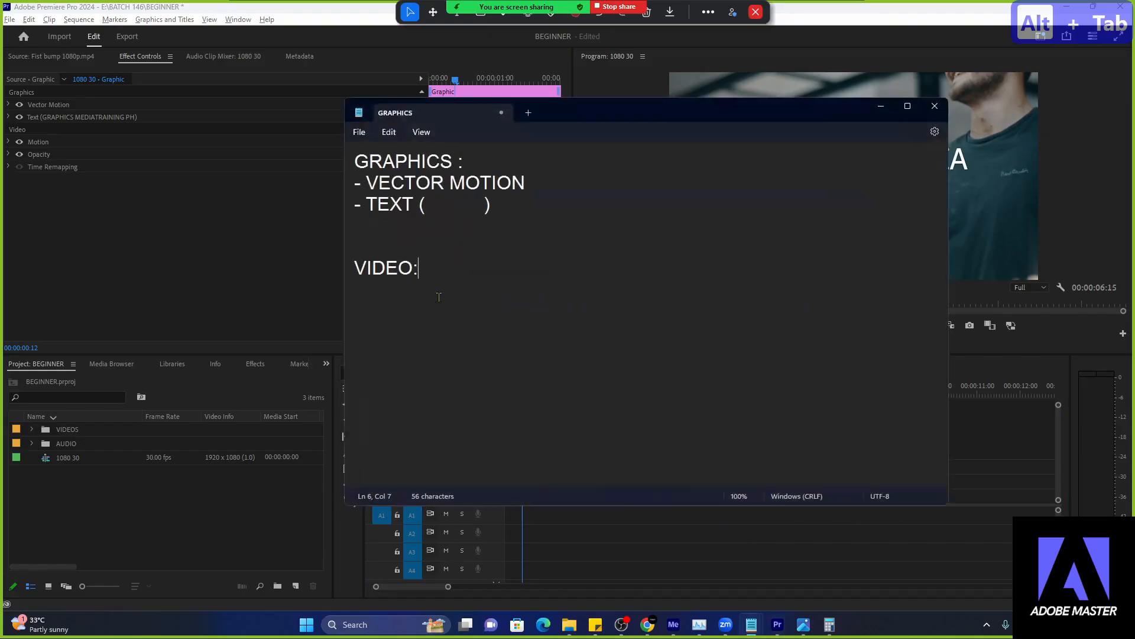
key(Return)
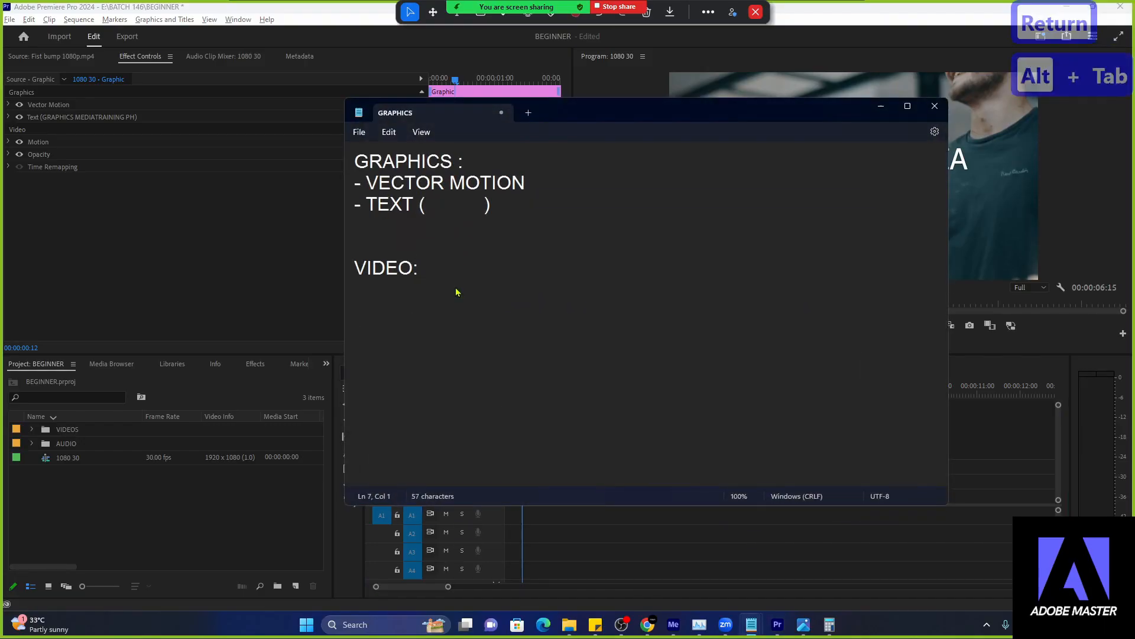
text(MOTION)
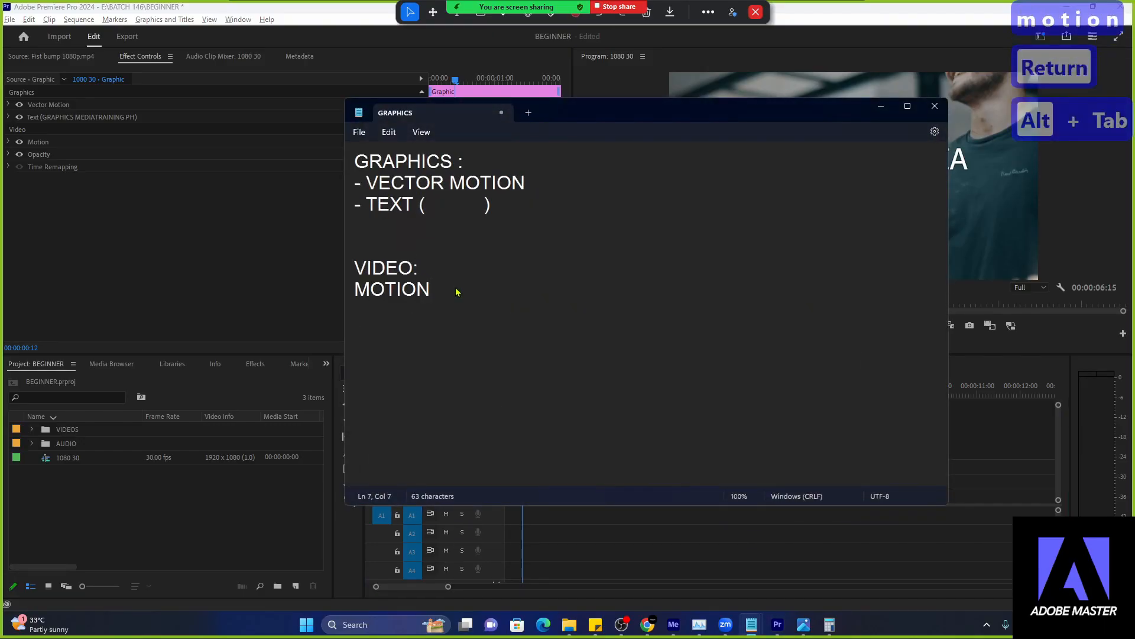
key(BackSpace)
key(BackSpace)
key(BackSpace)
key(BackSpace)
key(BackSpace)
key(BackSpace)
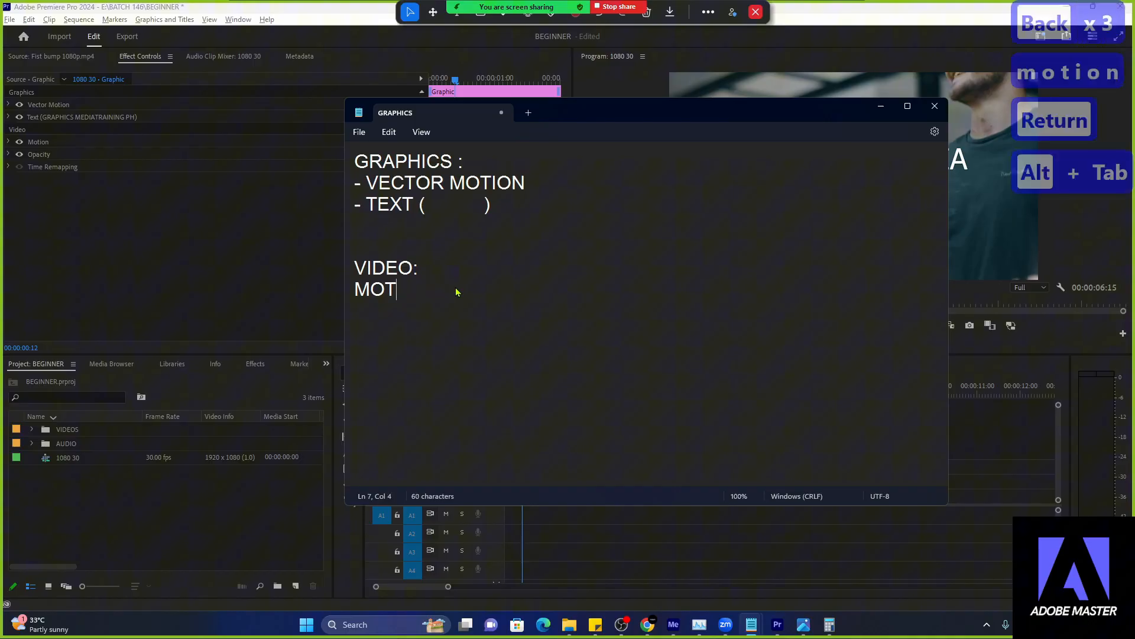
text(- MOTION)
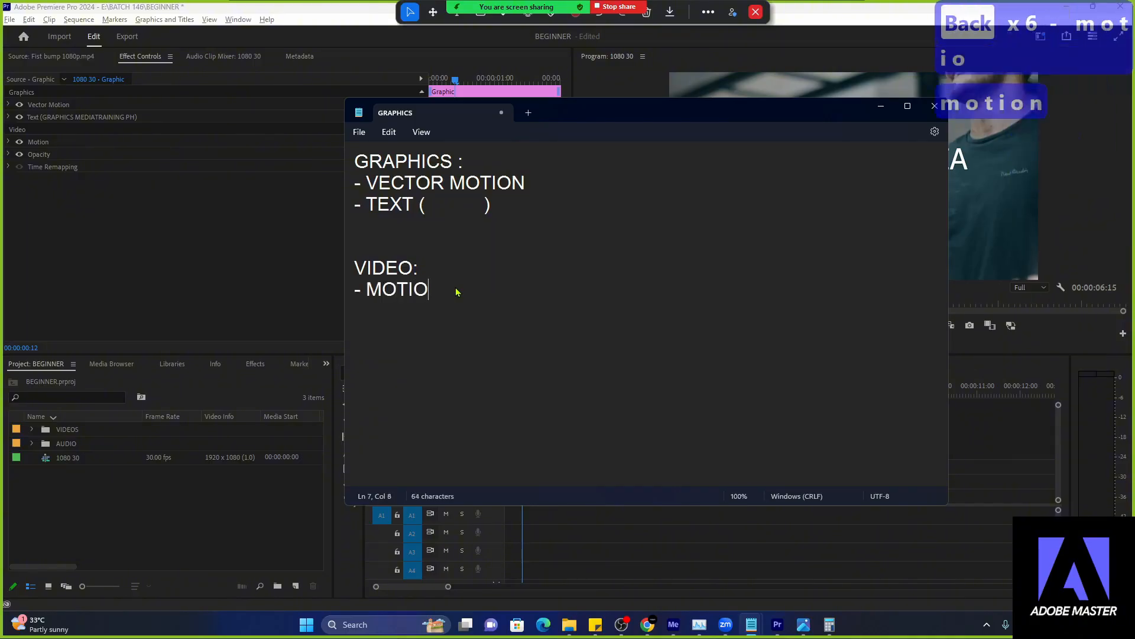
- List "- OPACITY" and "- TIME REMAPPING" beneath the MOTION item under the VIDEO heading in the note
key(Return)
text(- OPACITY)
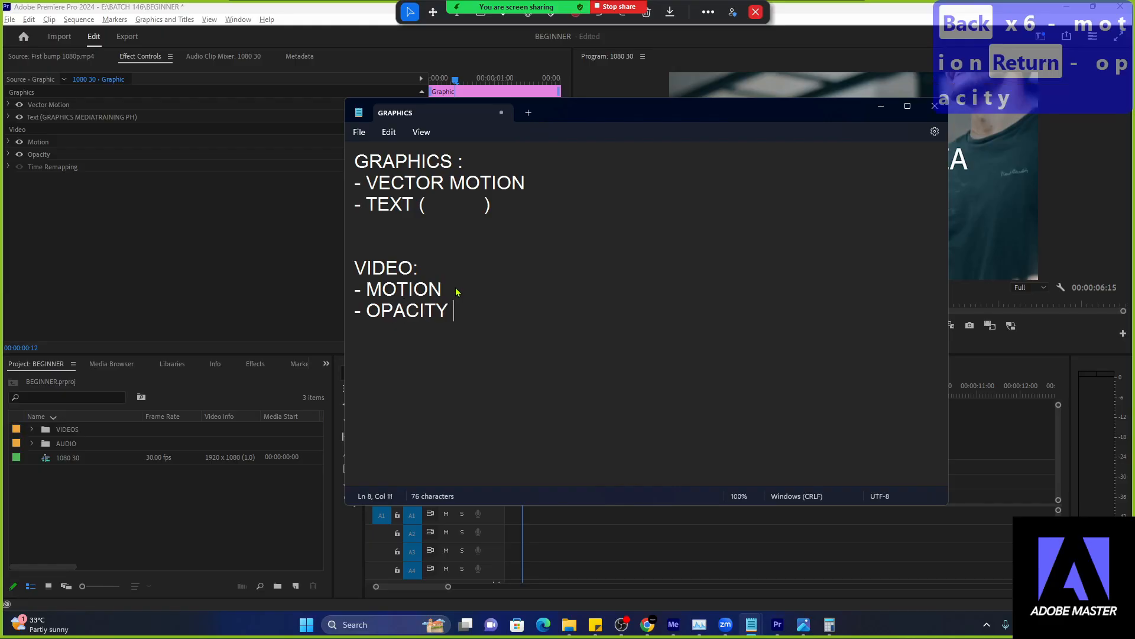
key(Return)
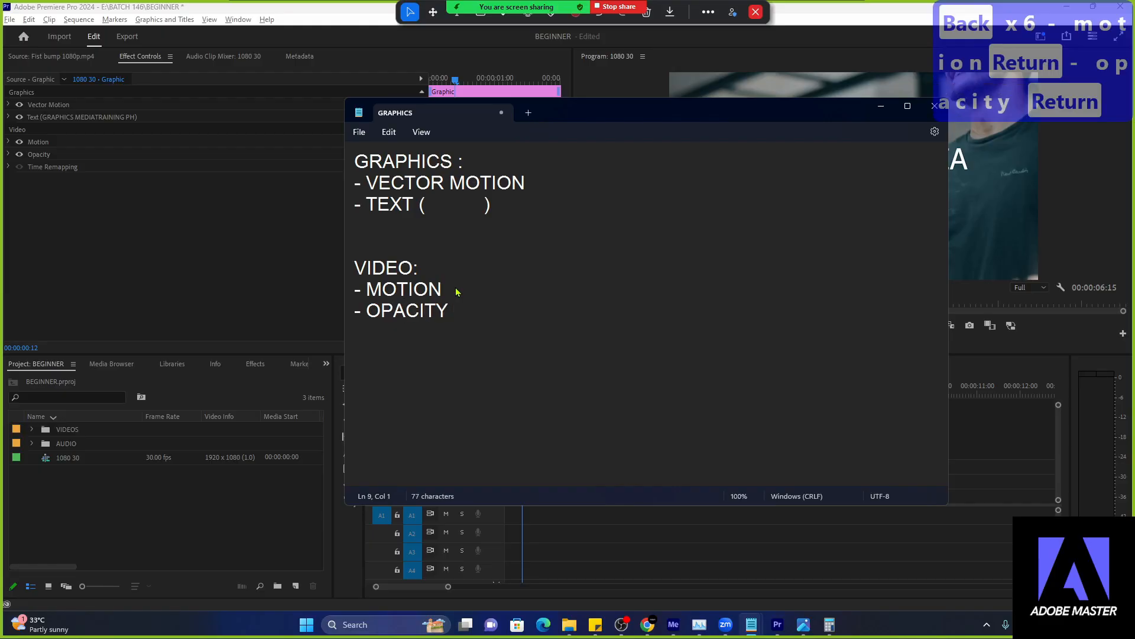
text(- TIME )
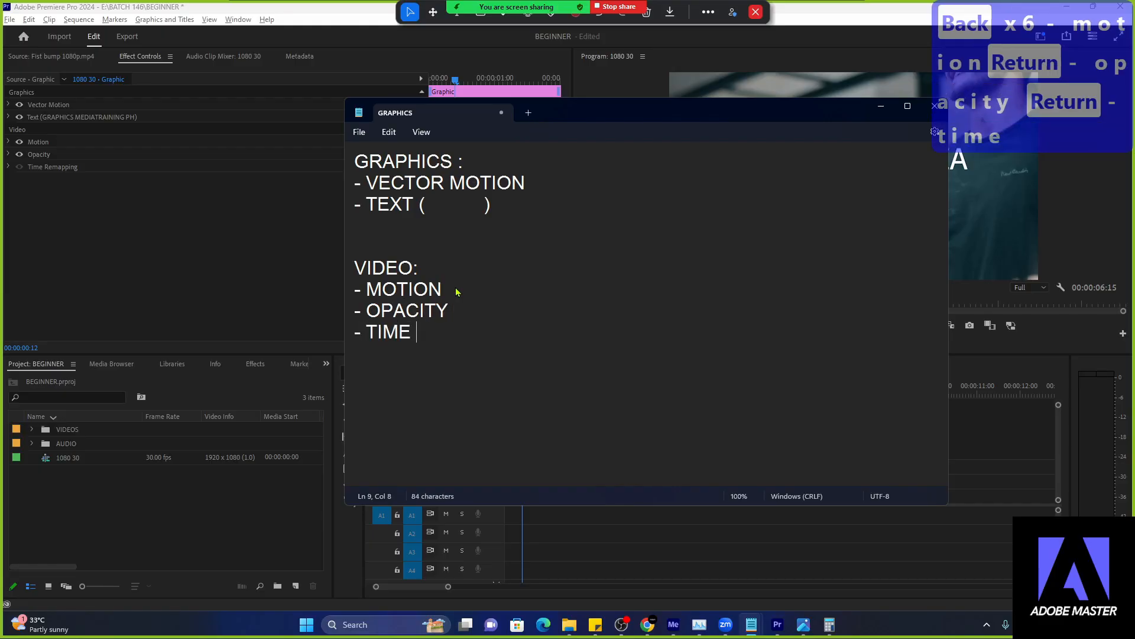
text(REMAPPING)
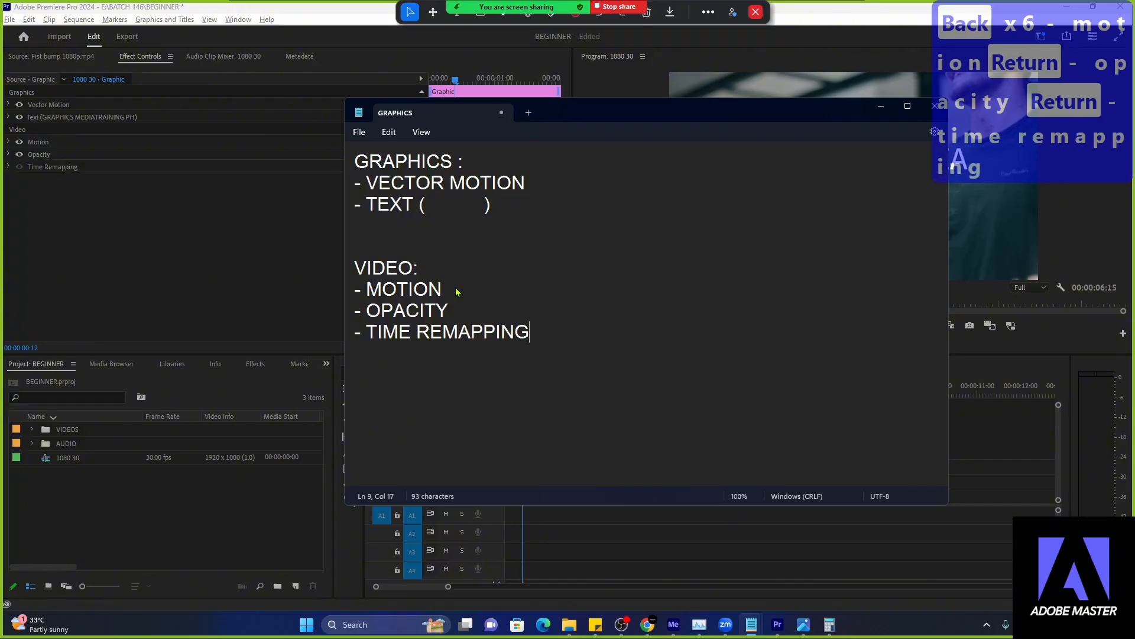
- Review the VIDEO and GRAPHICS sections of the note, and minimize Notepad to return to Premiere Pro
drag(575, 369, 354, 240)
click(501, 204)
drag(501, 204, 301, 152)
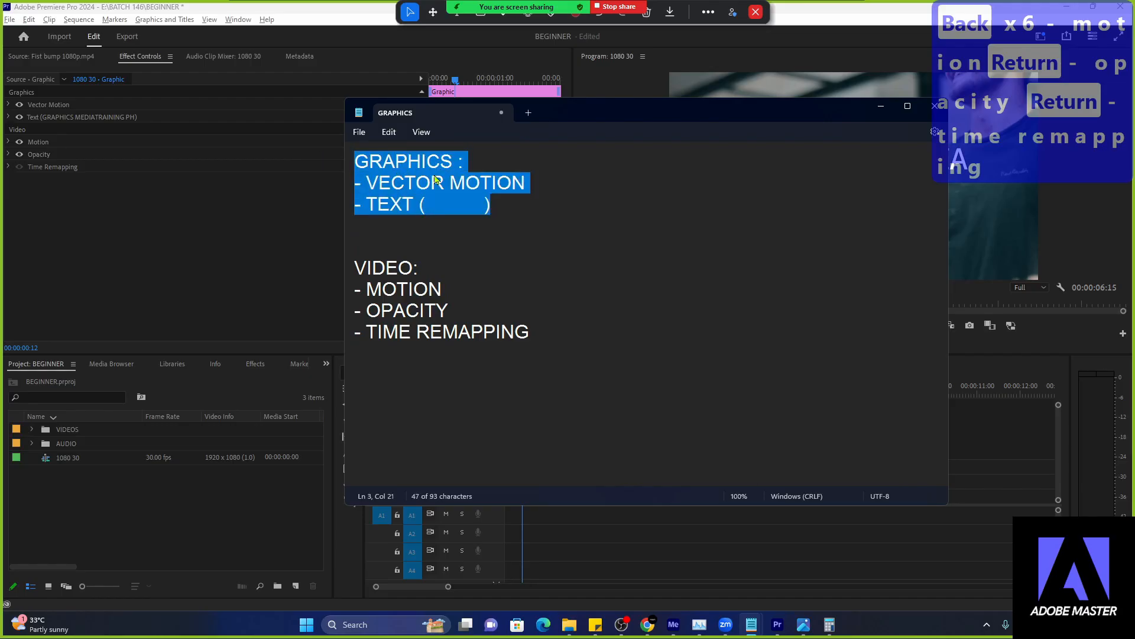
click(526, 206)
click(880, 106)
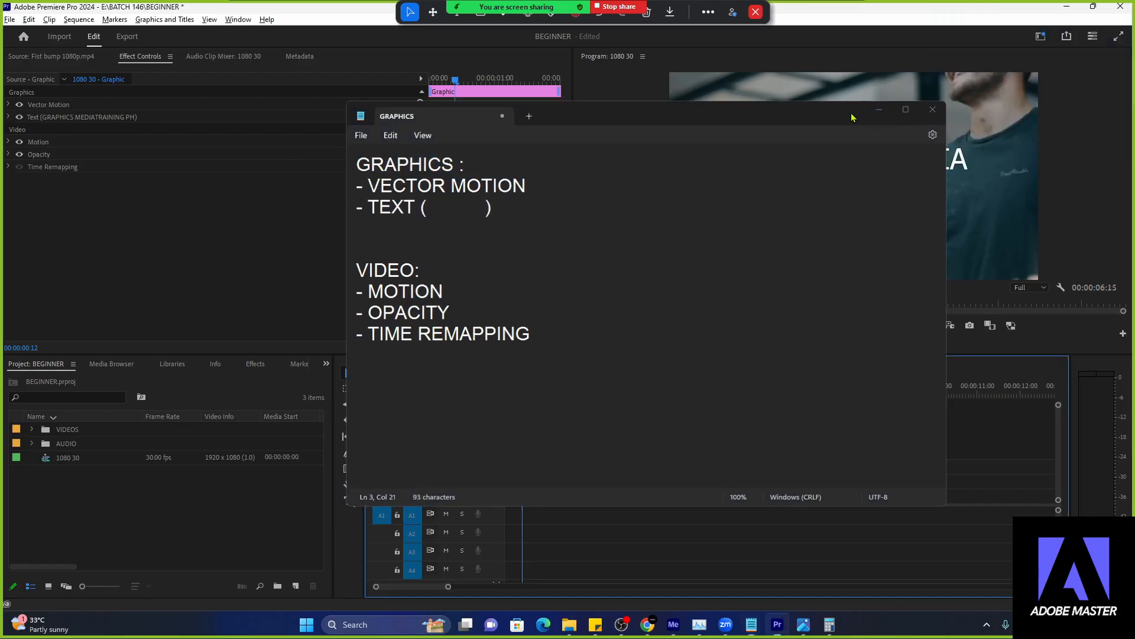
- Toggle the title's text layer off and on again, and examine its expanded Source Text and Appearance properties
click(43, 117)
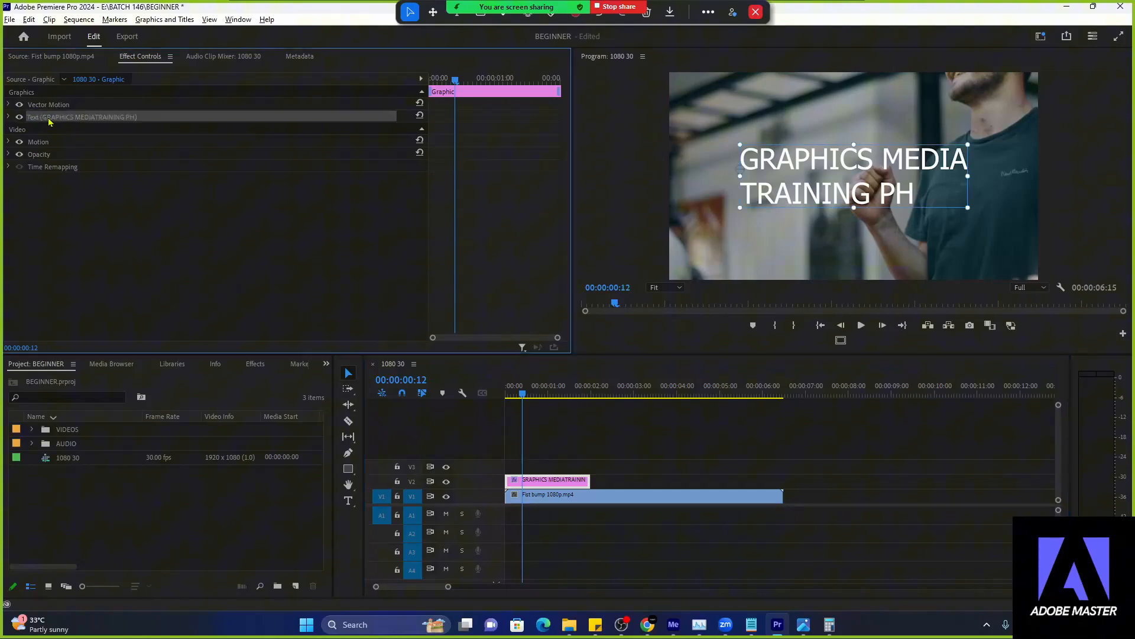
click(19, 118)
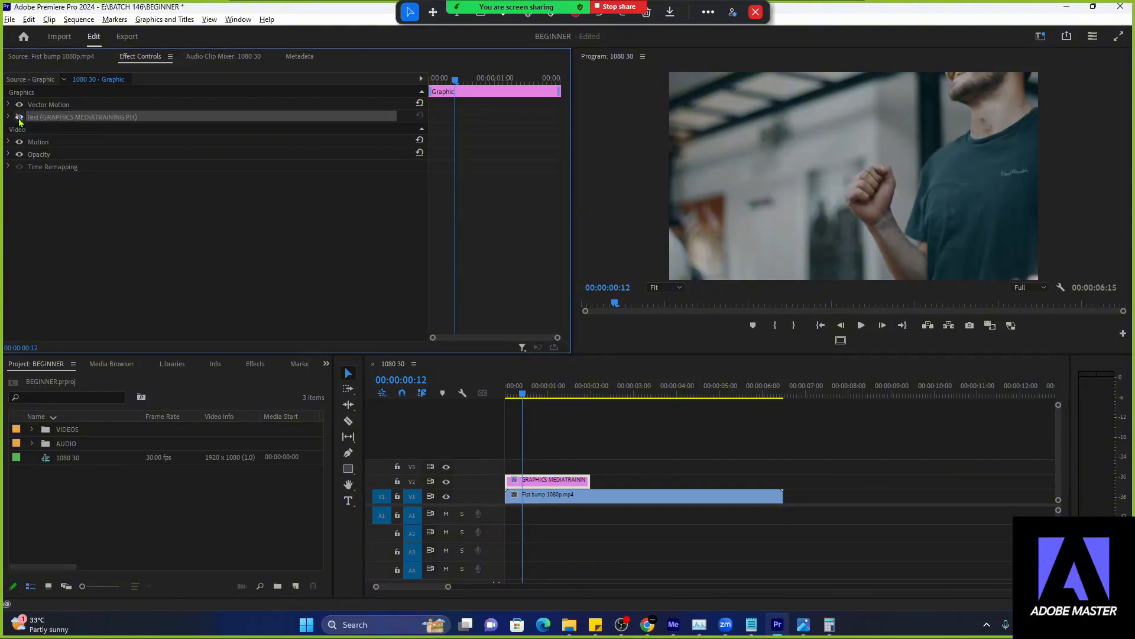
click(19, 118)
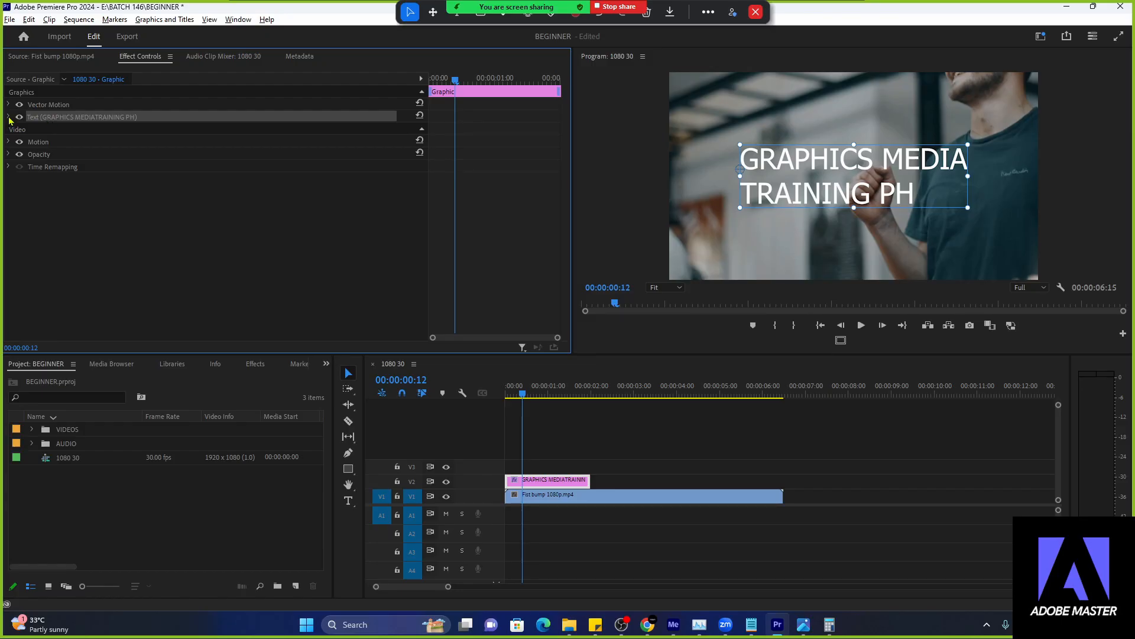
click(9, 117)
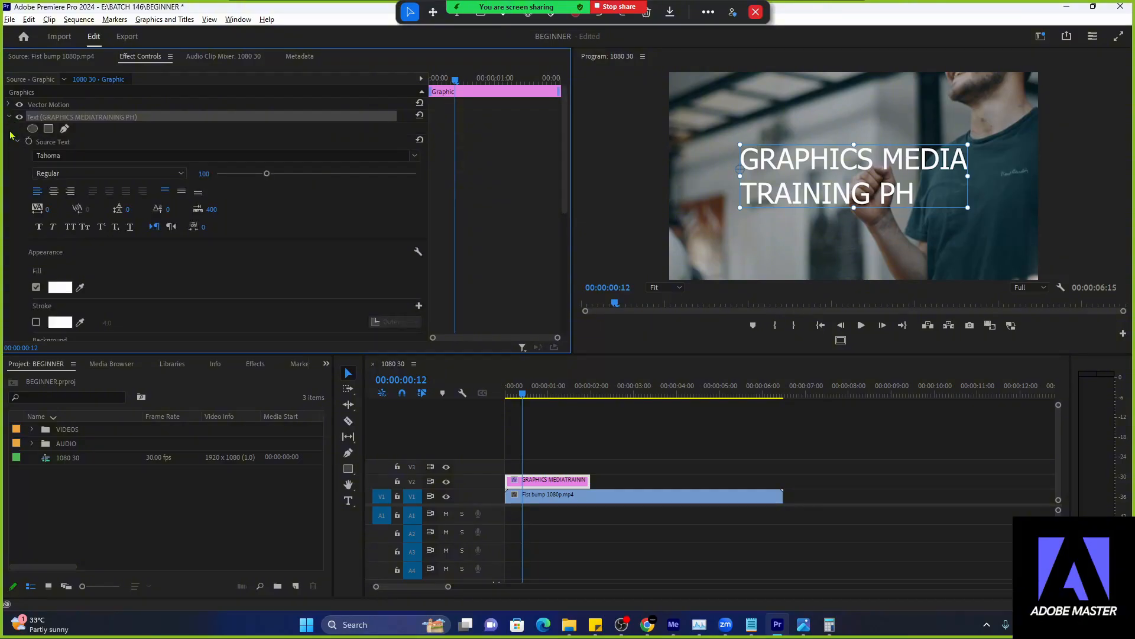
click(9, 117)
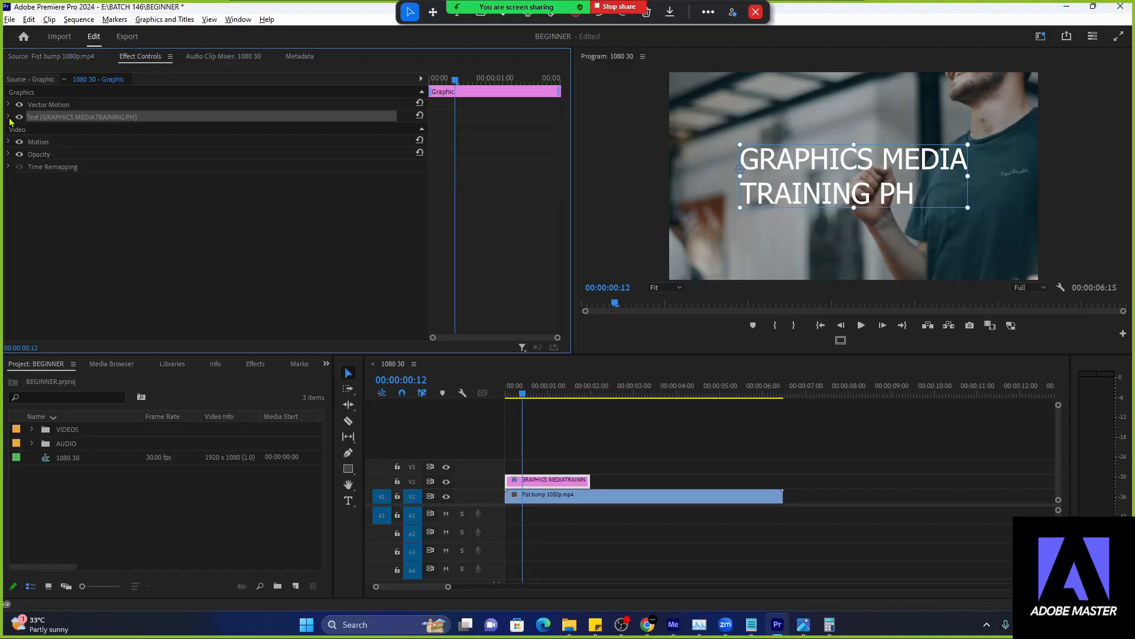
click(9, 117)
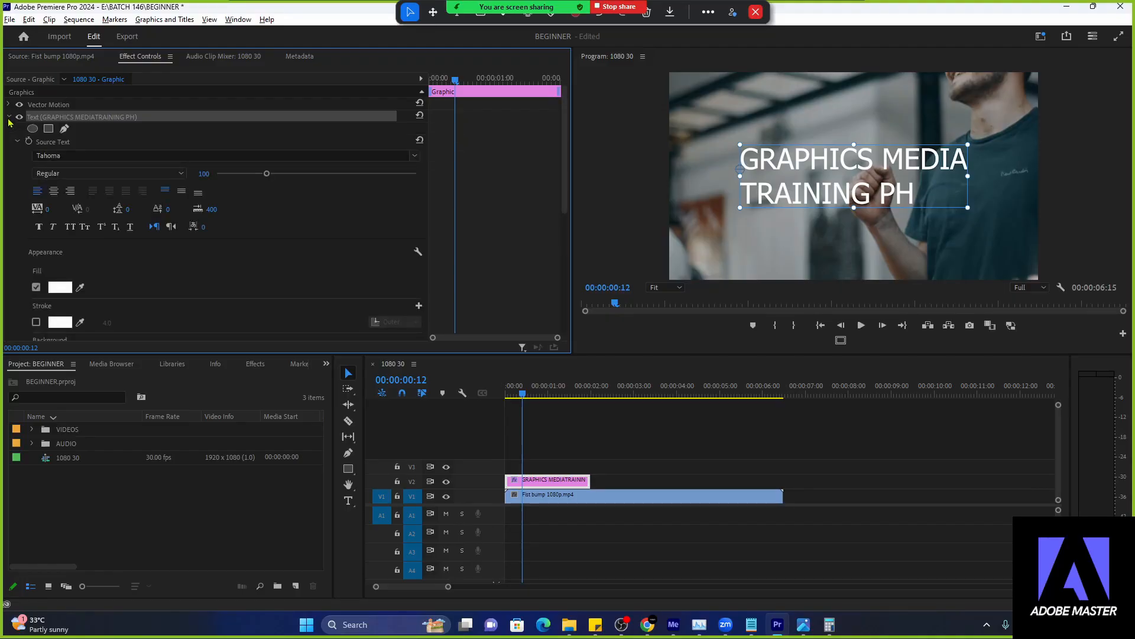
click(8, 117)
click(348, 501)
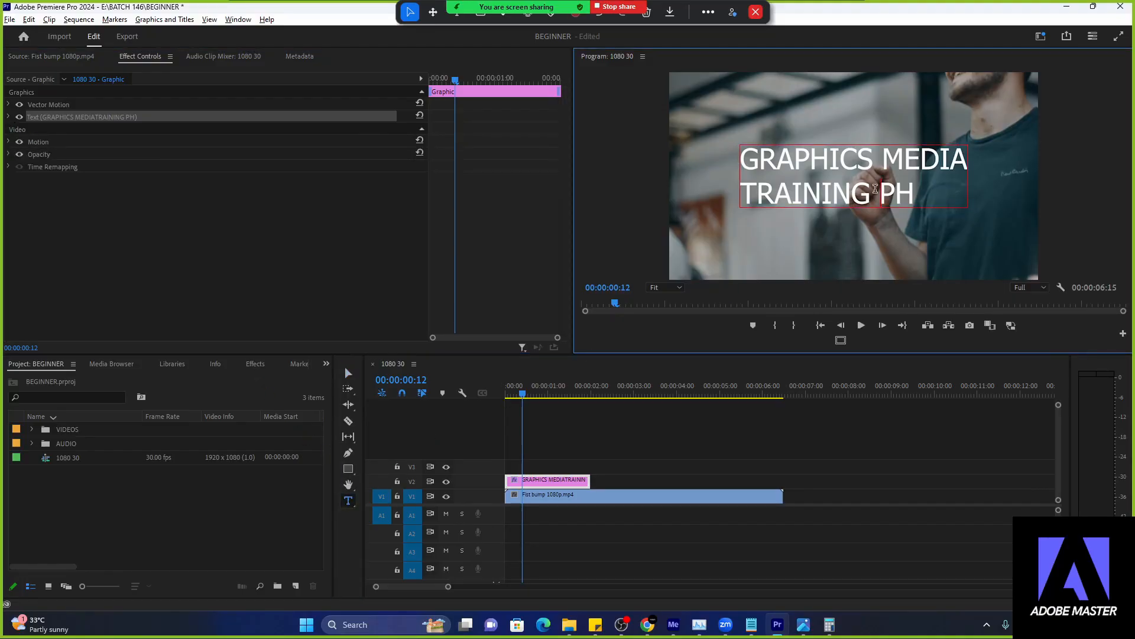
click(864, 189)
click(856, 189)
click(347, 375)
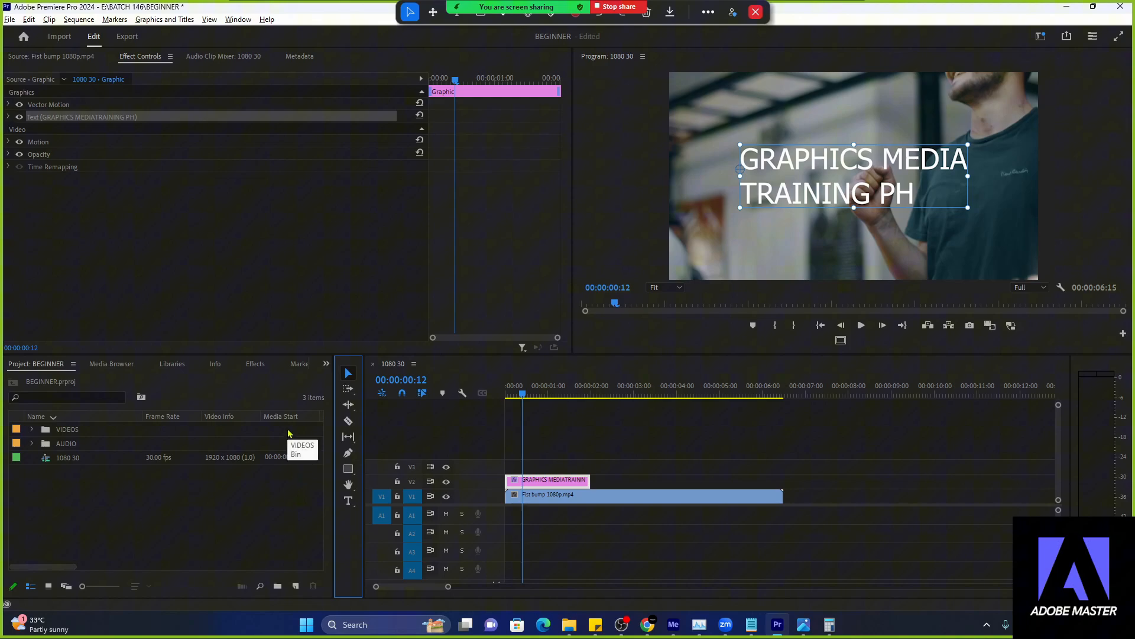
click(556, 486)
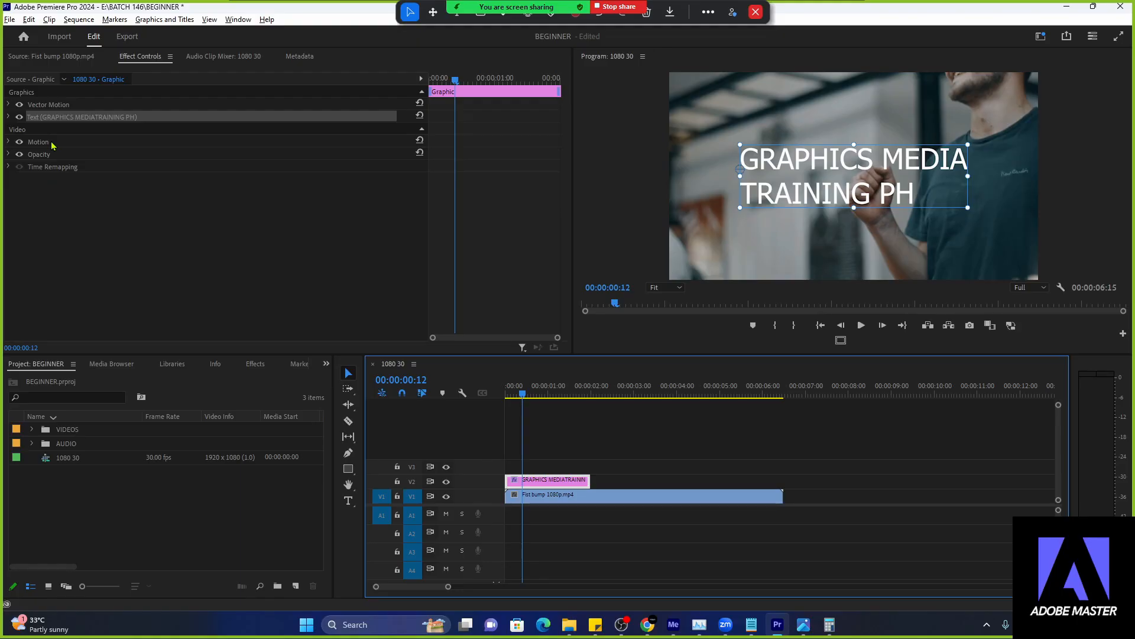
- Add three sample texts to the same graphic clip: "FEA" above the title, and "FAEF" and "FEAFE" below it
click(348, 500)
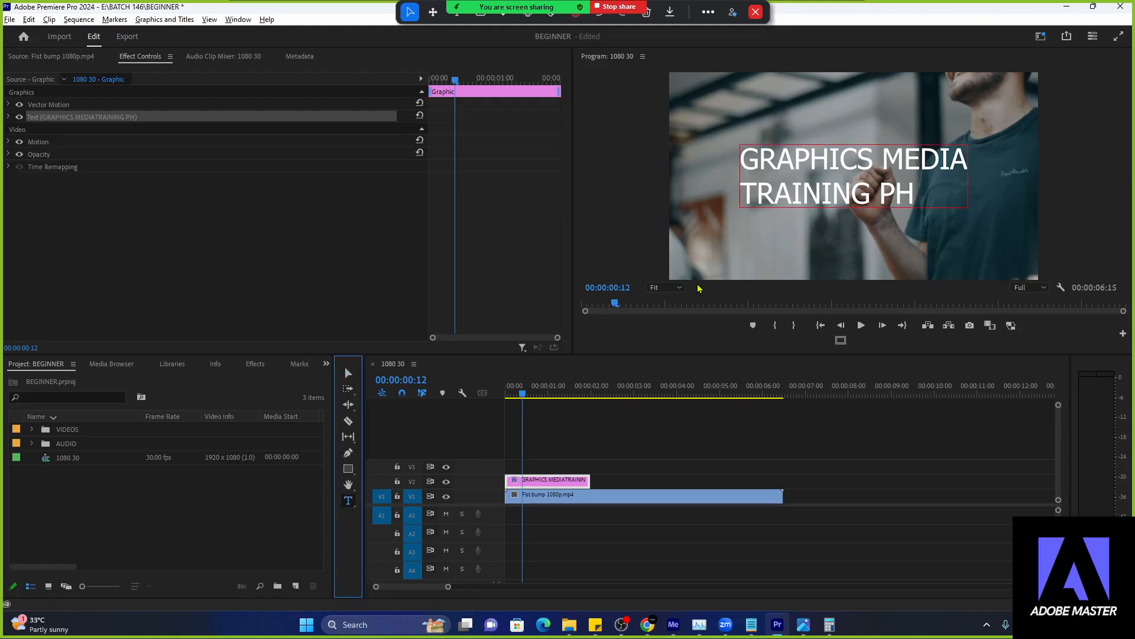
click(795, 97)
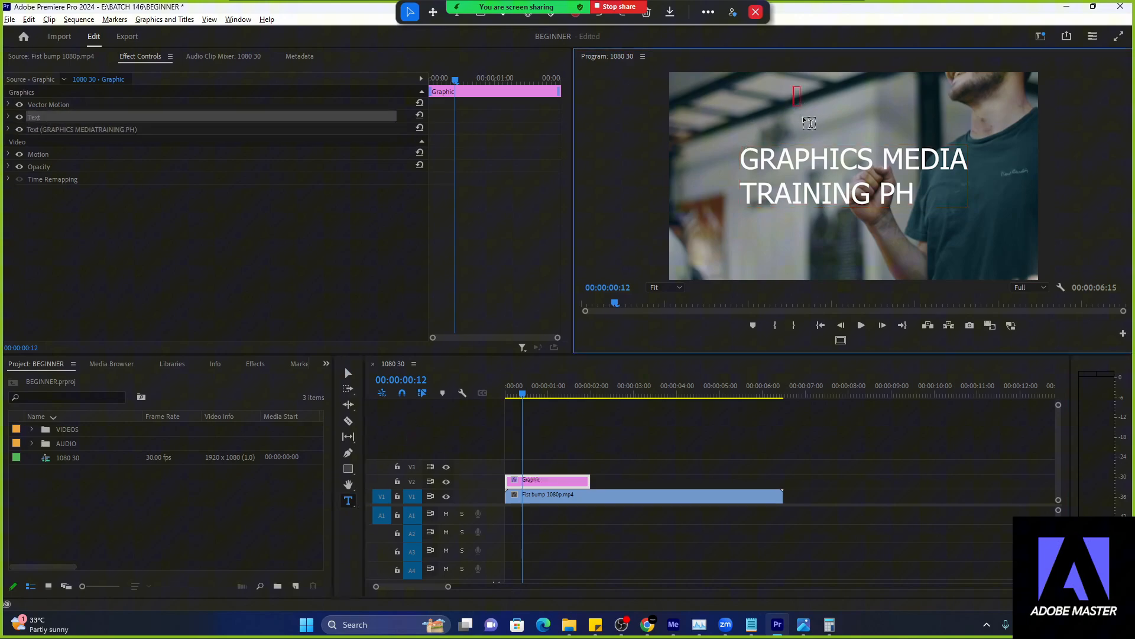
text(fea)
click(829, 235)
text(faef)
click(946, 233)
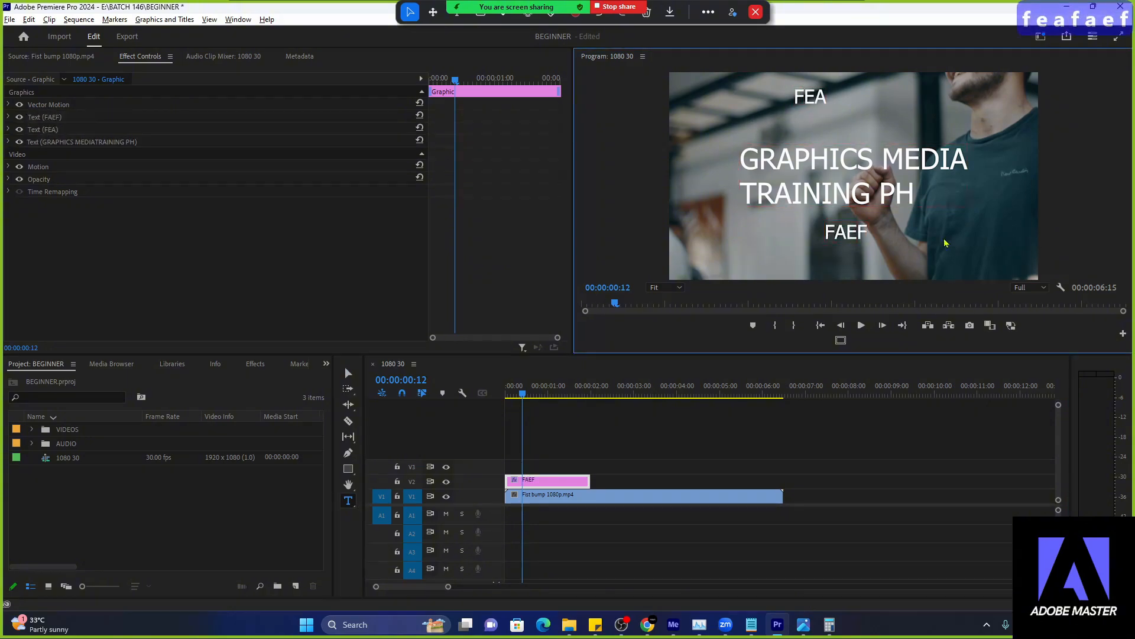
text(feafe)
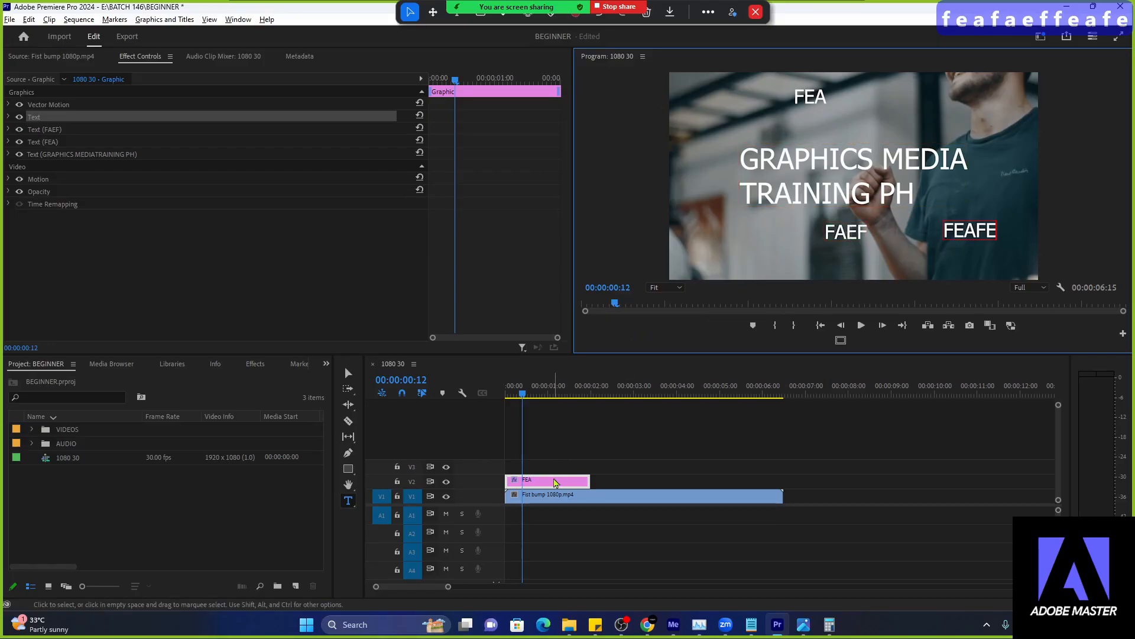
- Check the graphic clip's list of text layers and erase all the characters of the FEA text in the frame
click(556, 484)
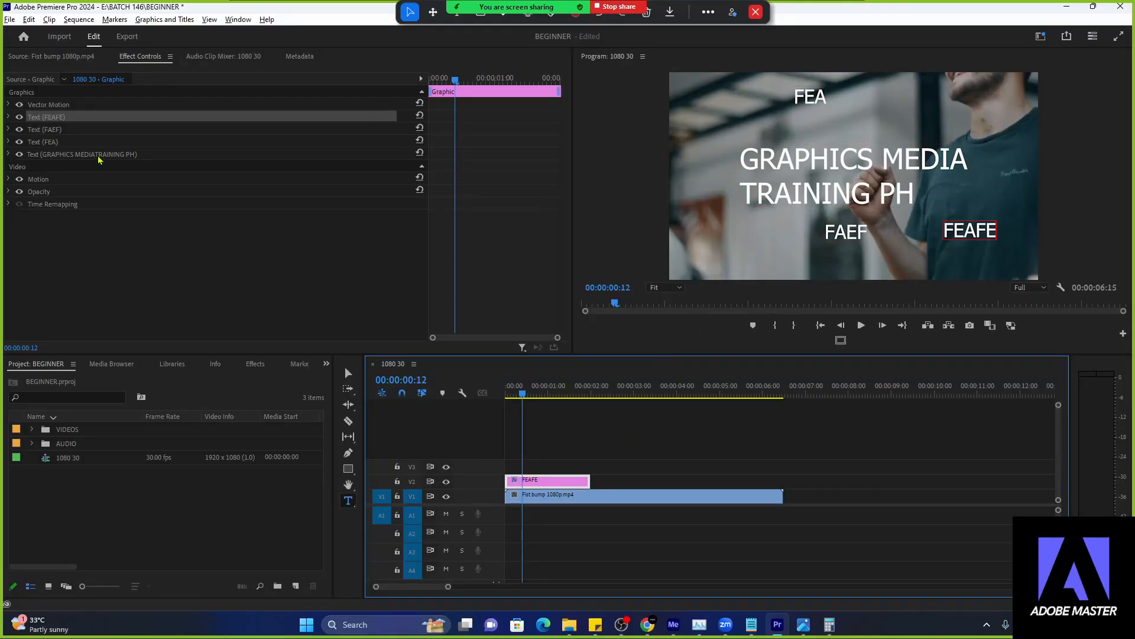
click(51, 56)
click(818, 101)
key(ctrl+a)
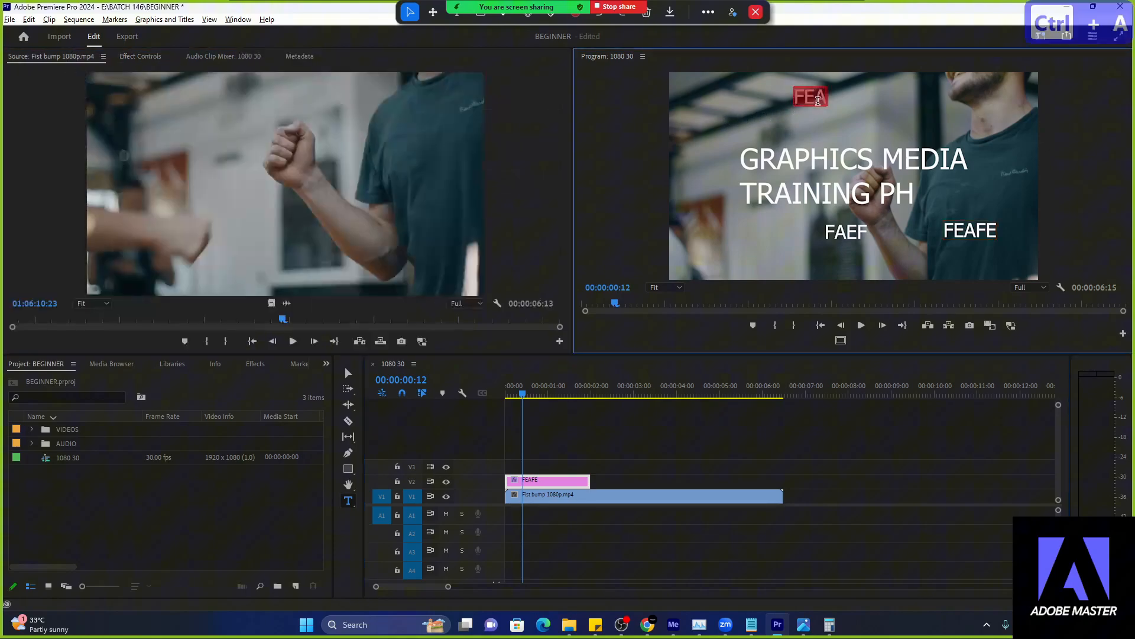
key(BackSpace)
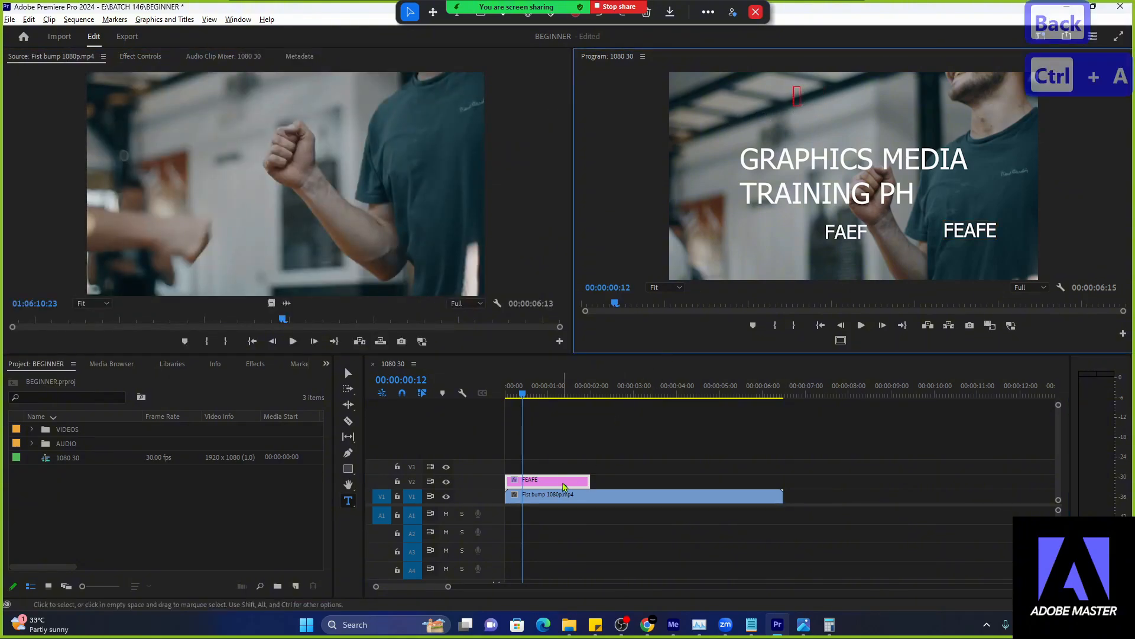
- Delete the FAEF, FEAFE and emptied FEA text layers from the graphic clip, keeping only the original title layer
click(539, 485)
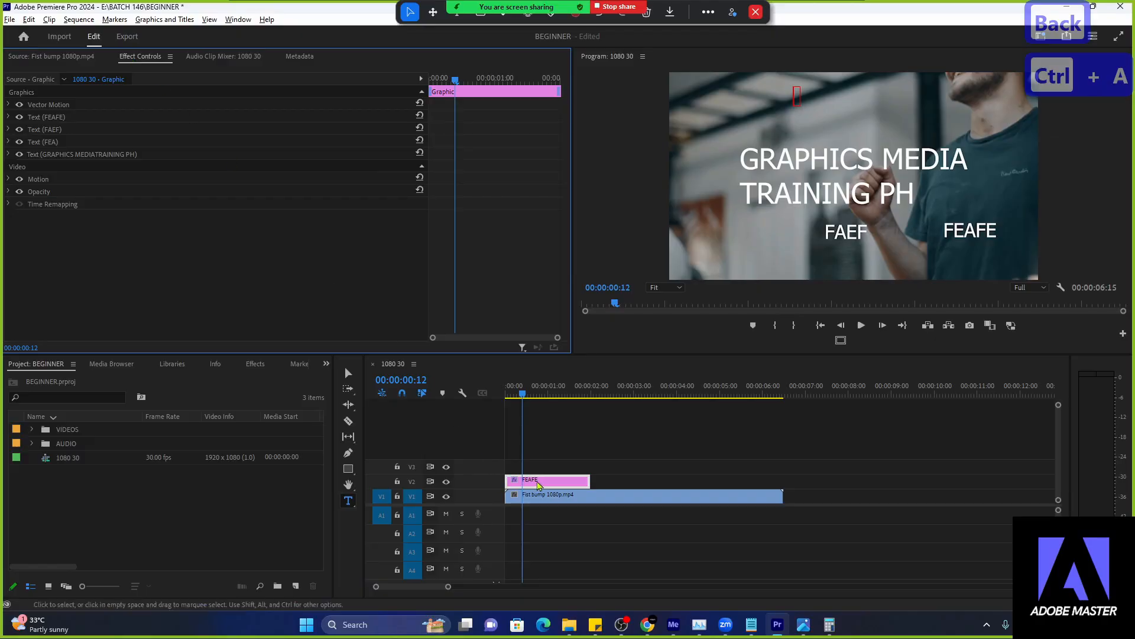
click(538, 483)
click(55, 165)
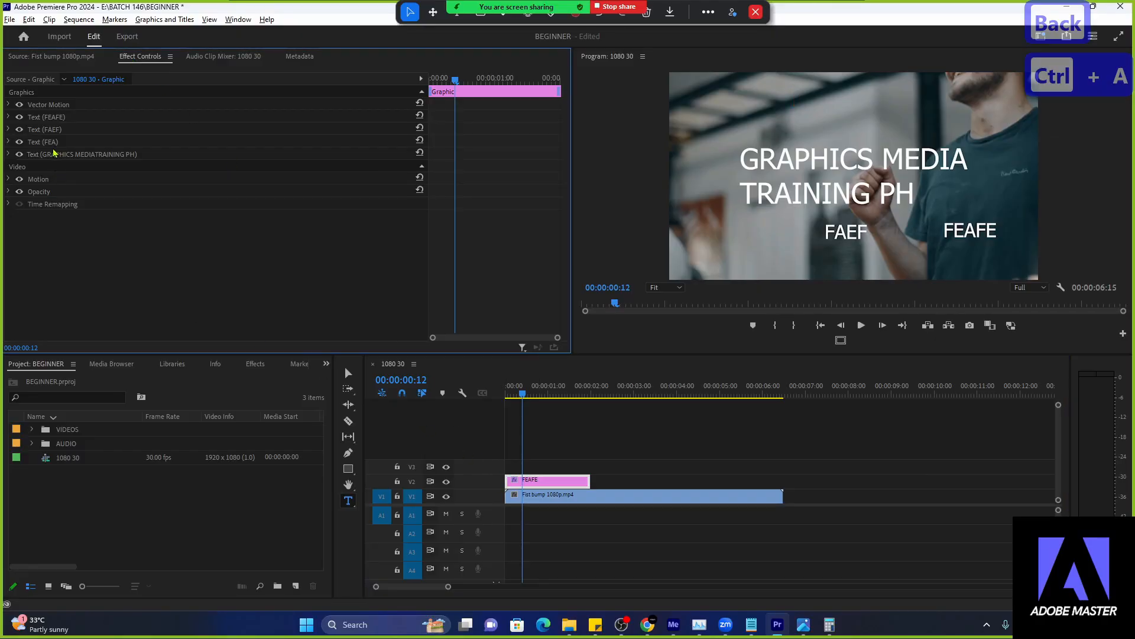
click(50, 142)
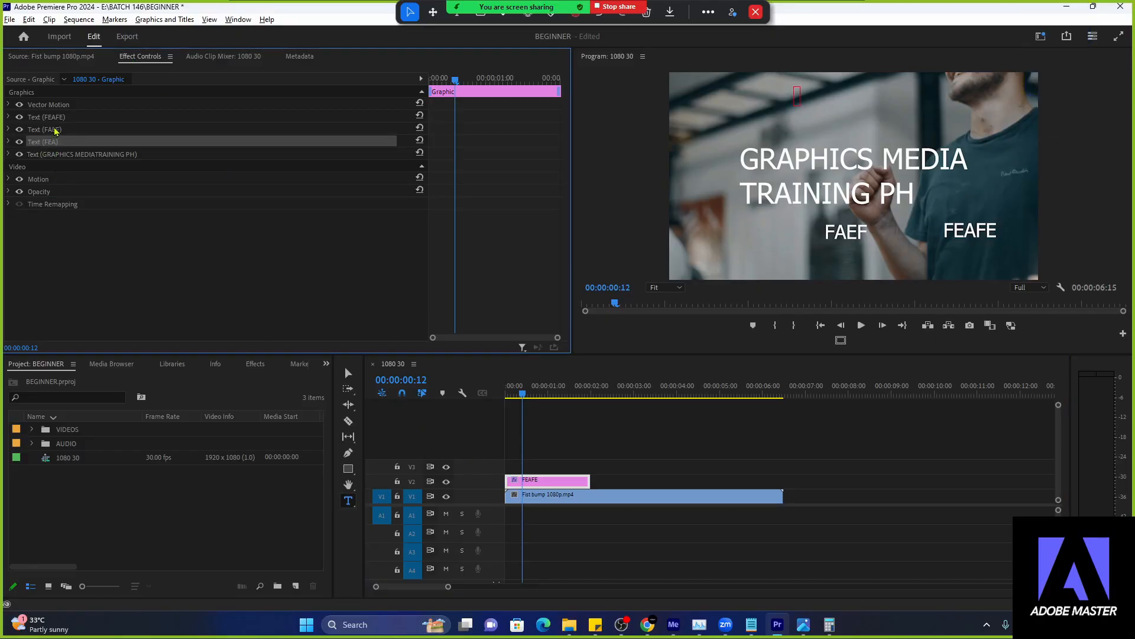
click(58, 128)
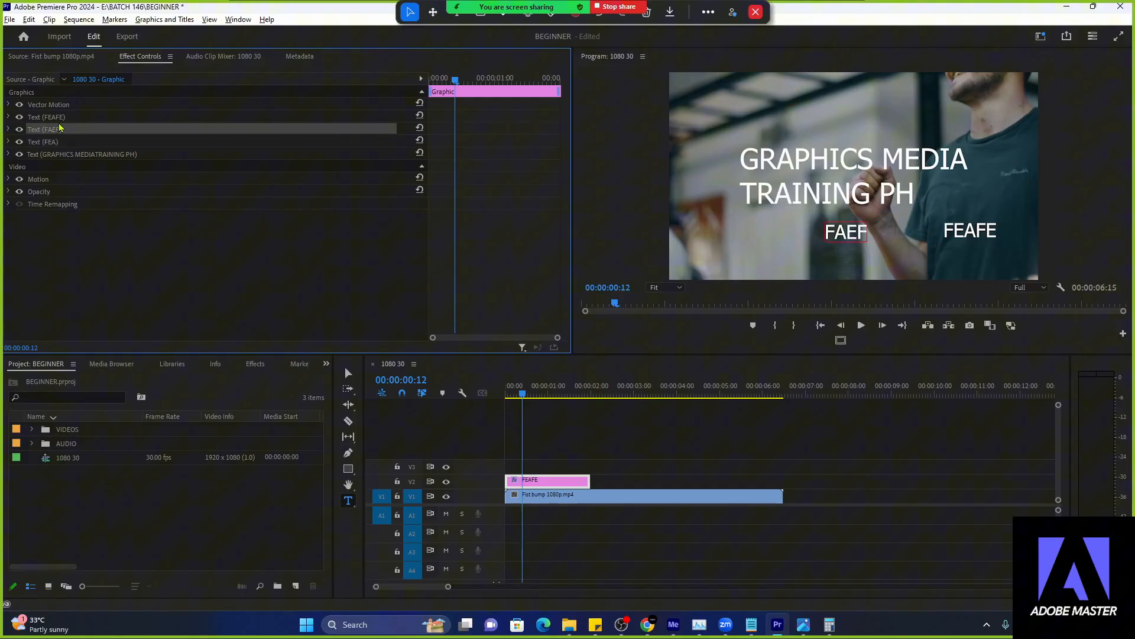
key(Delete)
click(62, 121)
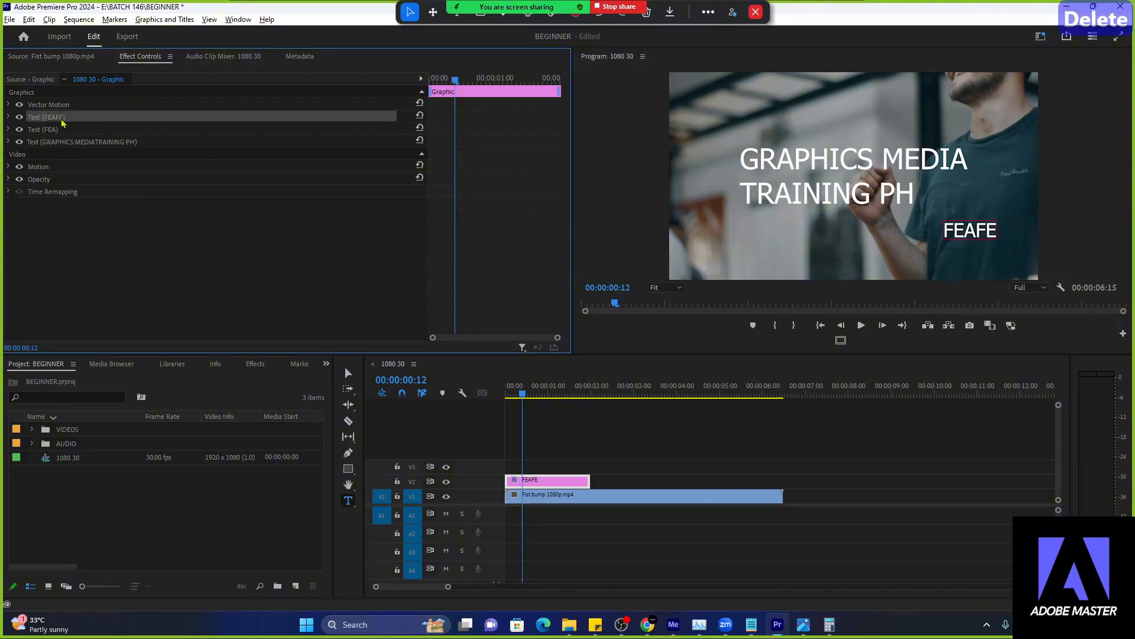
right_click(62, 122)
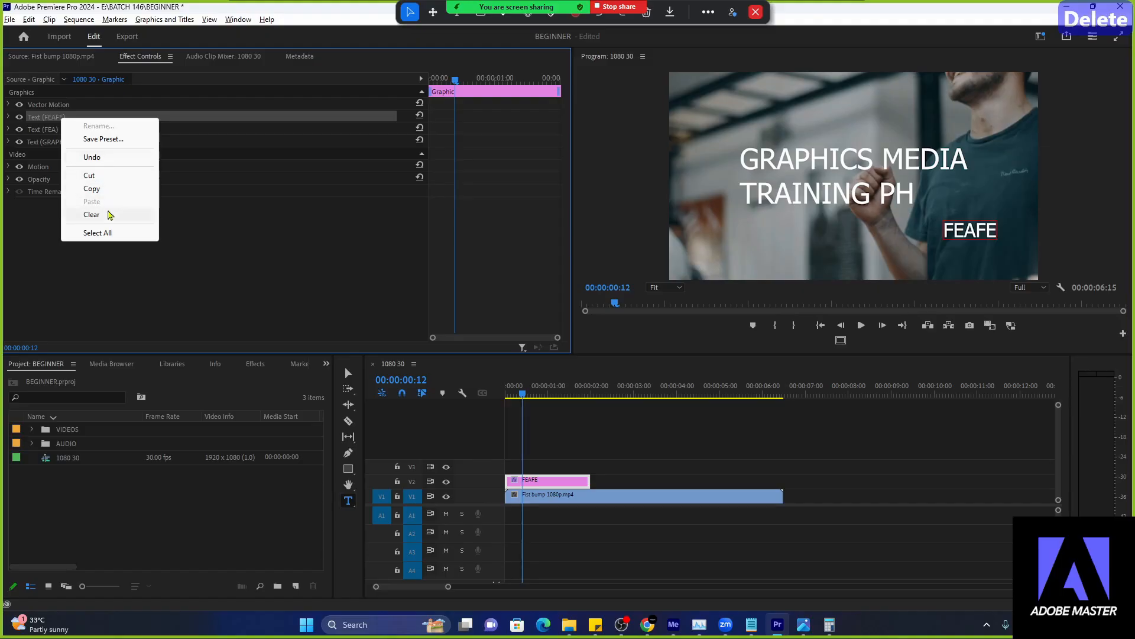
click(105, 214)
right_click(61, 125)
click(100, 215)
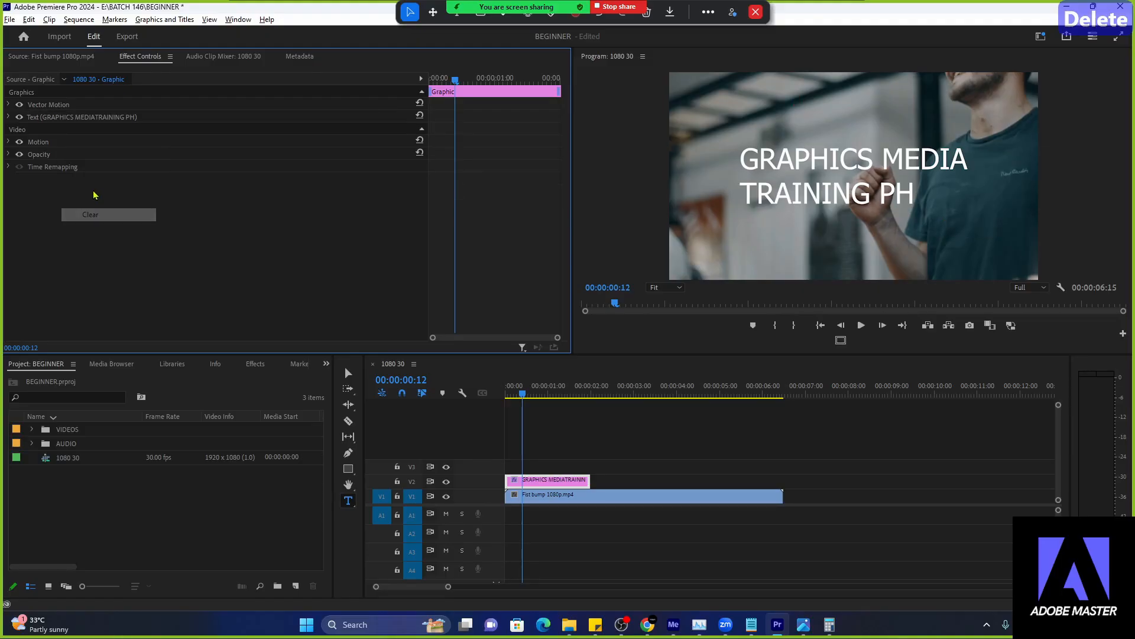
- Select the GRAPHICS MEDIATRAINING PH text layer, switch back to the Selection tool and set its font to High Tower Text
click(86, 118)
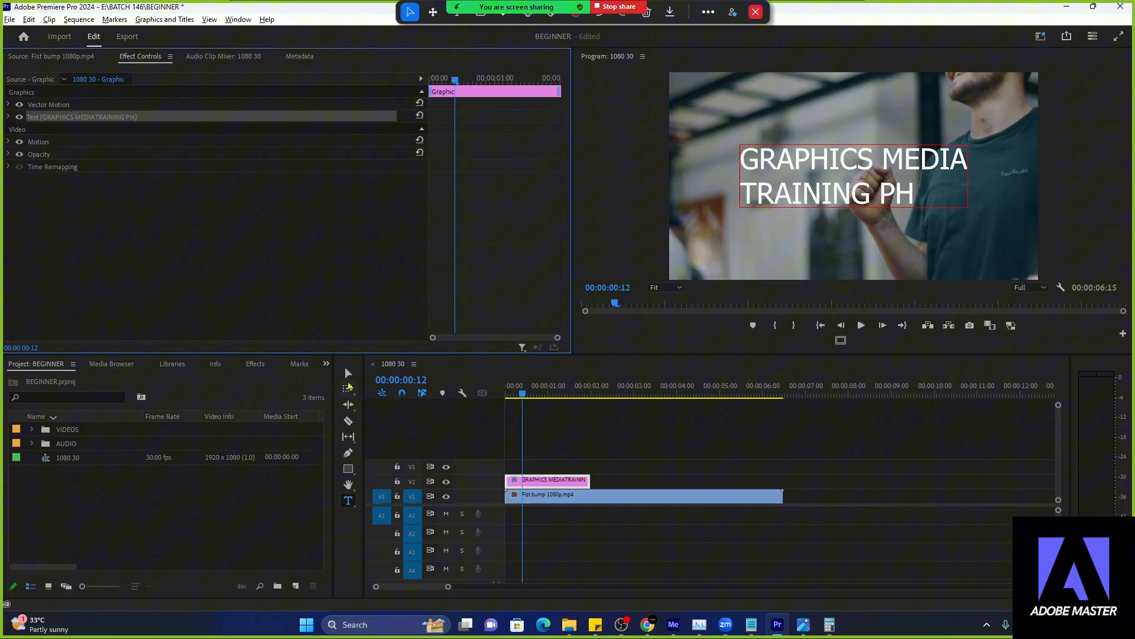
click(348, 372)
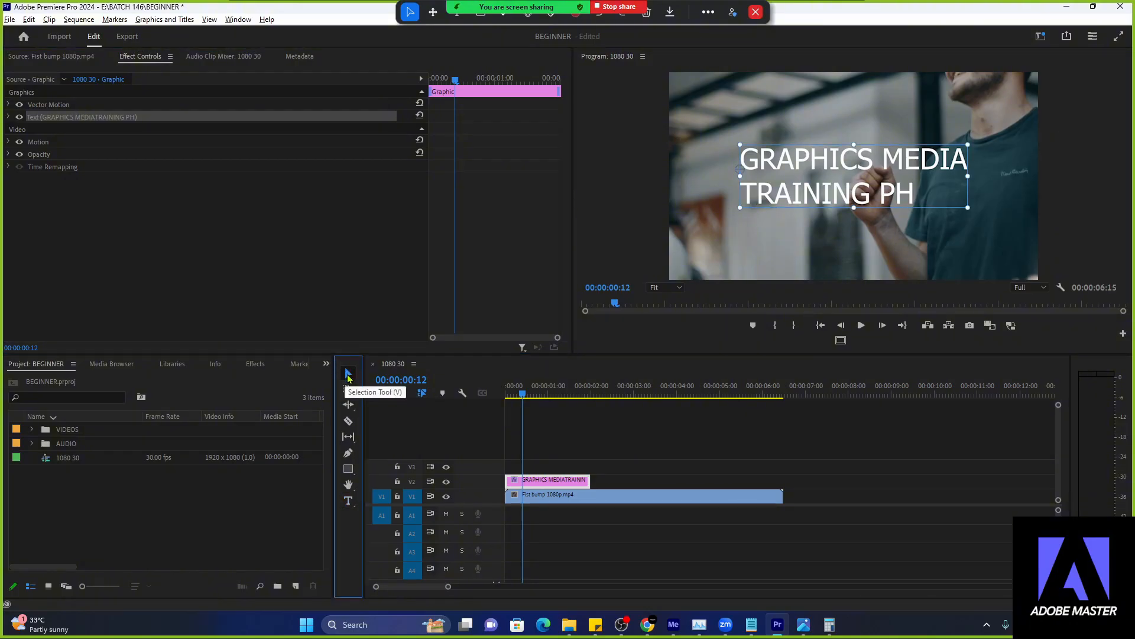
click(9, 117)
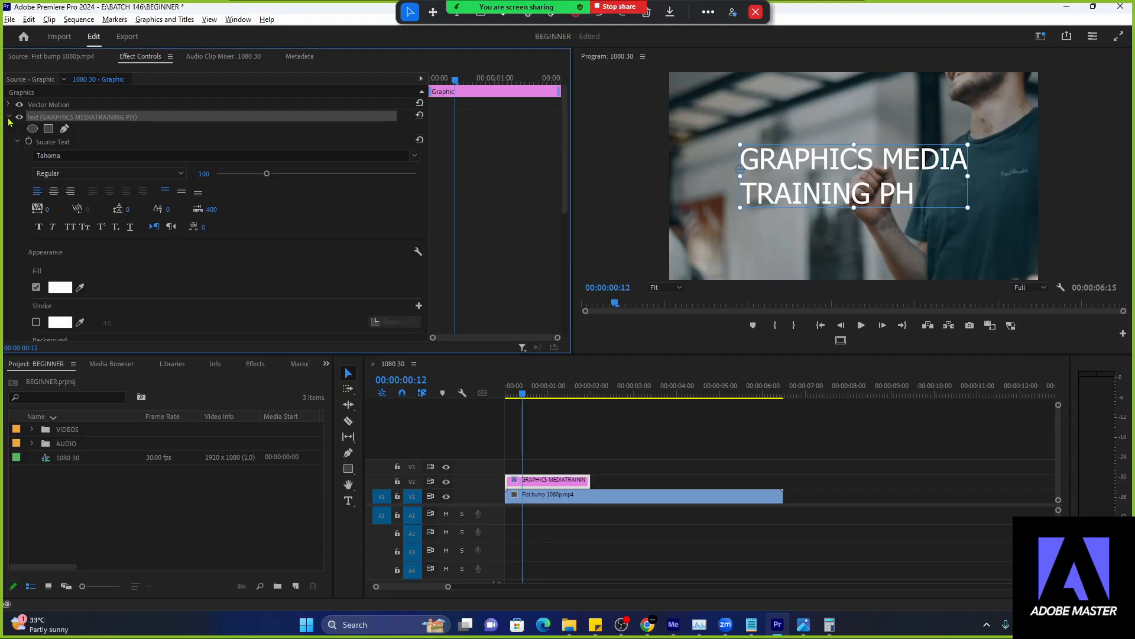
click(105, 156)
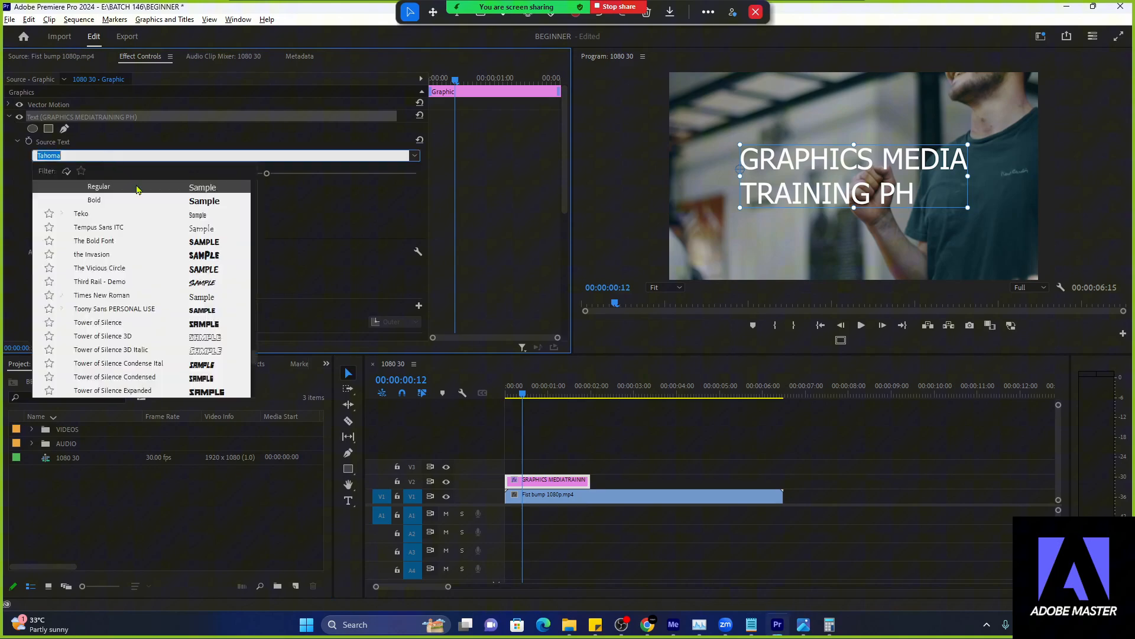
scroll(185, 278, down, 4)
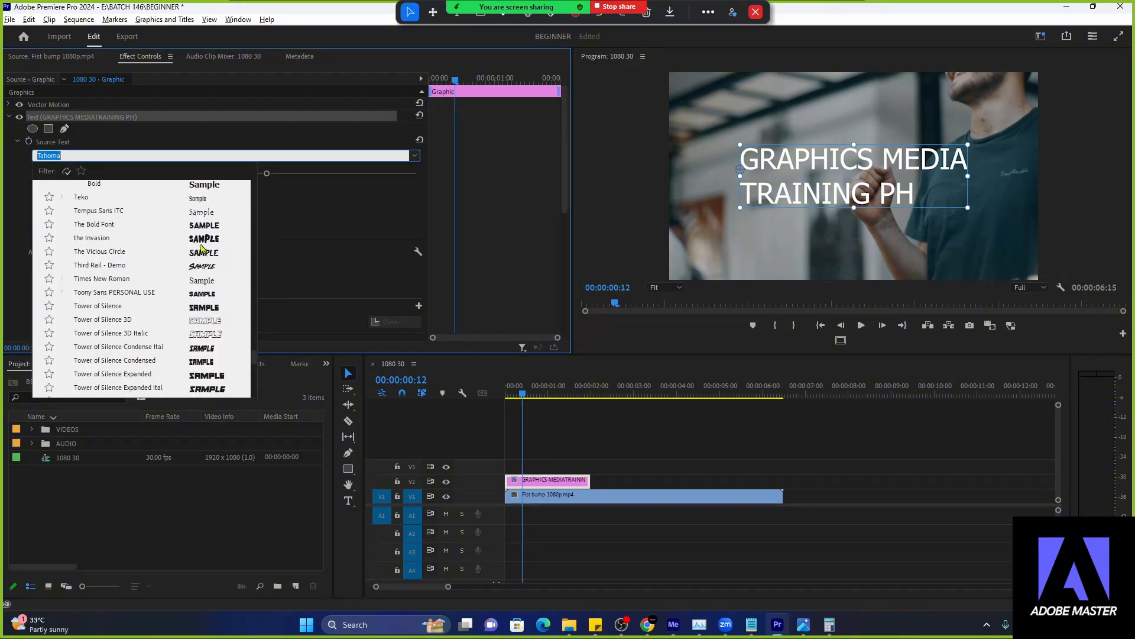
drag(249, 364, 251, 179)
click(98, 254)
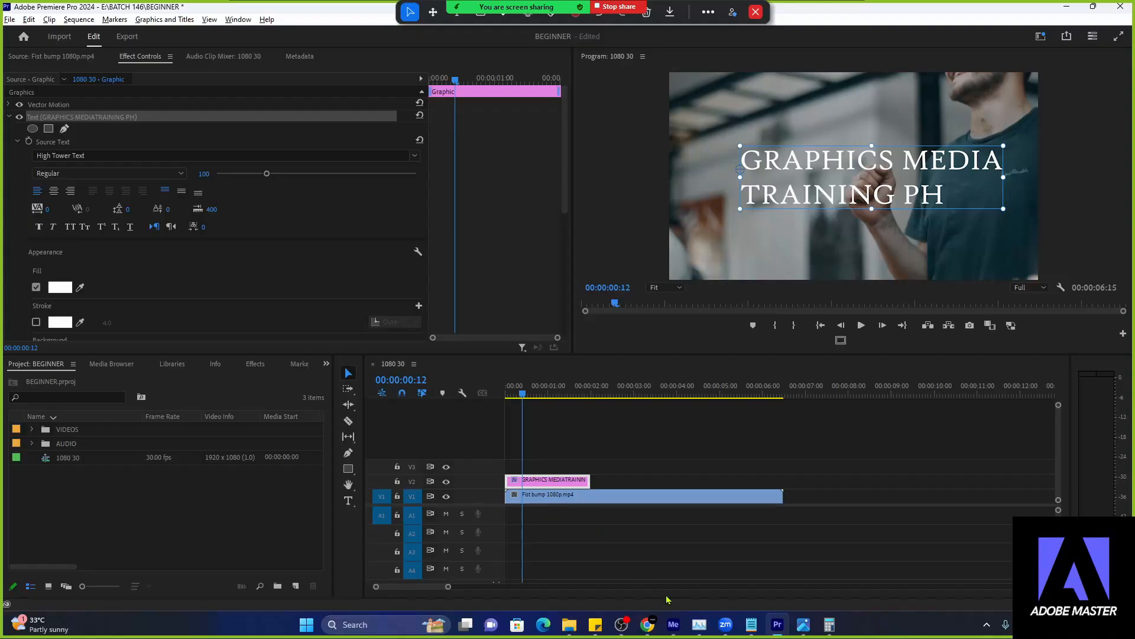
mouse_move(751, 625)
click(771, 576)
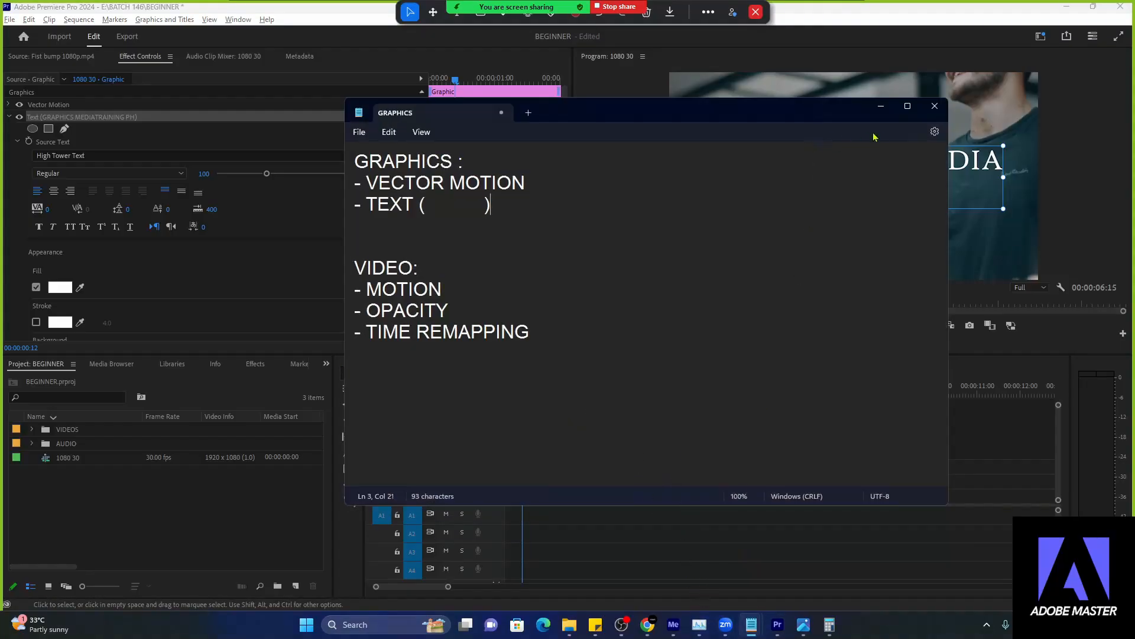
click(881, 106)
mouse_move(741, 632)
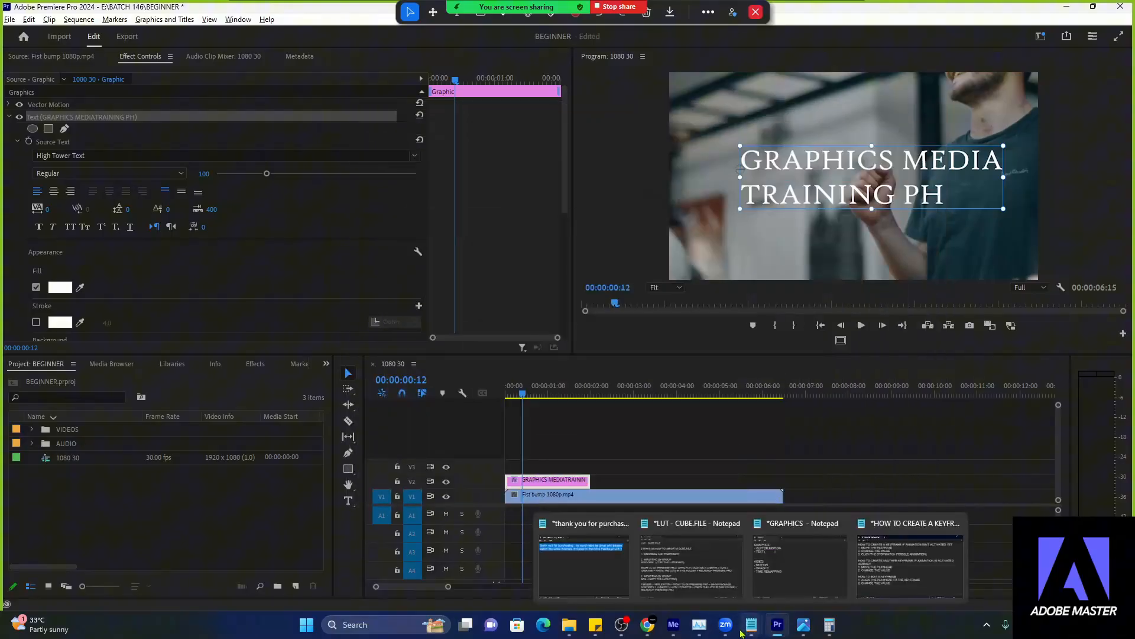
- Launch a new Notepad window and write the heading "WHERE TO FIND FREE FONTS ONLINE:"
click(369, 624)
text(NOTE)
click(525, 266)
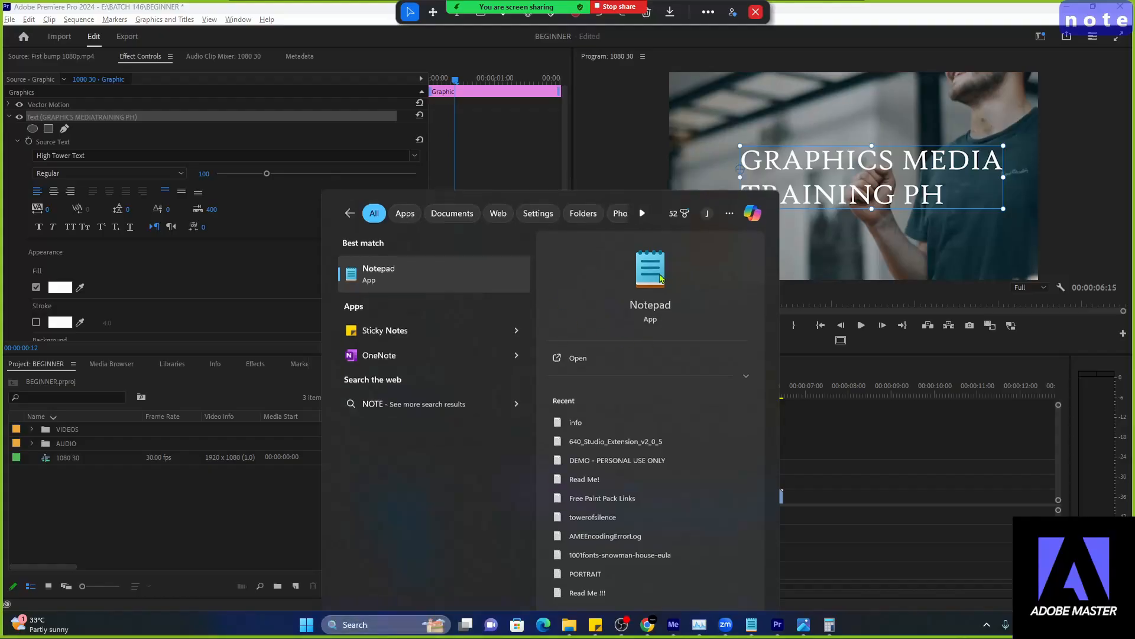
text(WHERE TO)
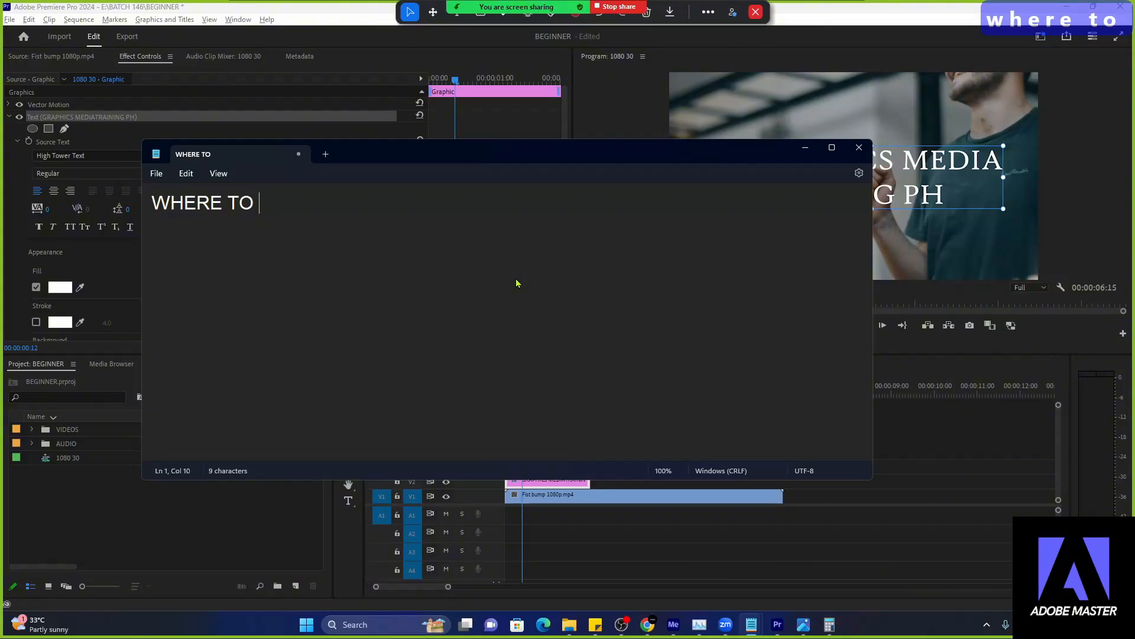
text(FIND FRE)
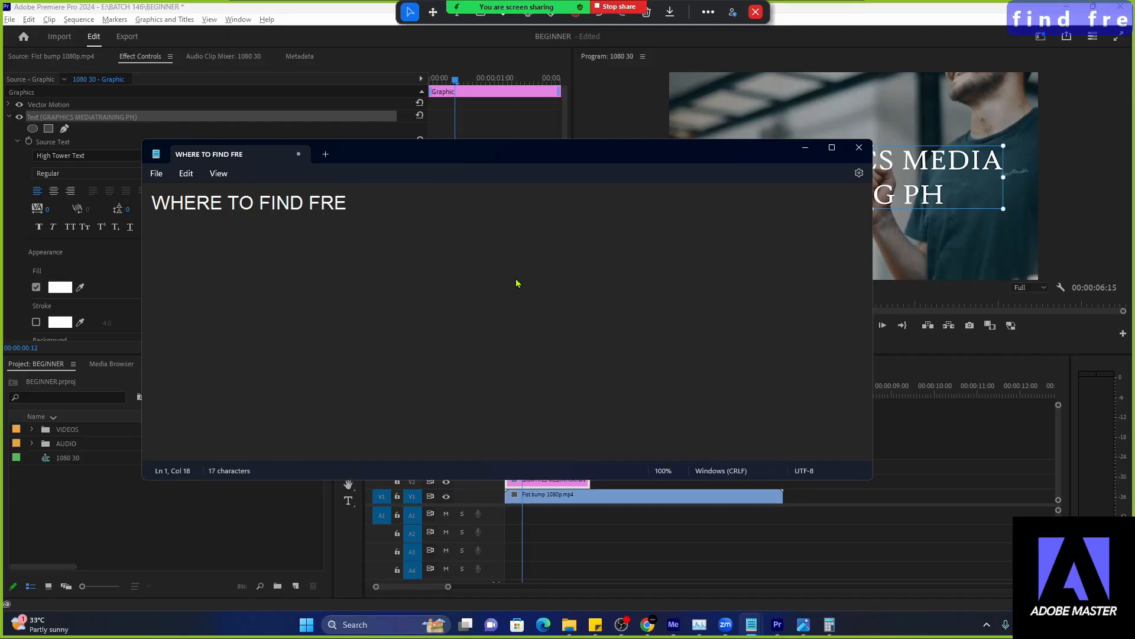
text(E FONTS ONLINE:)
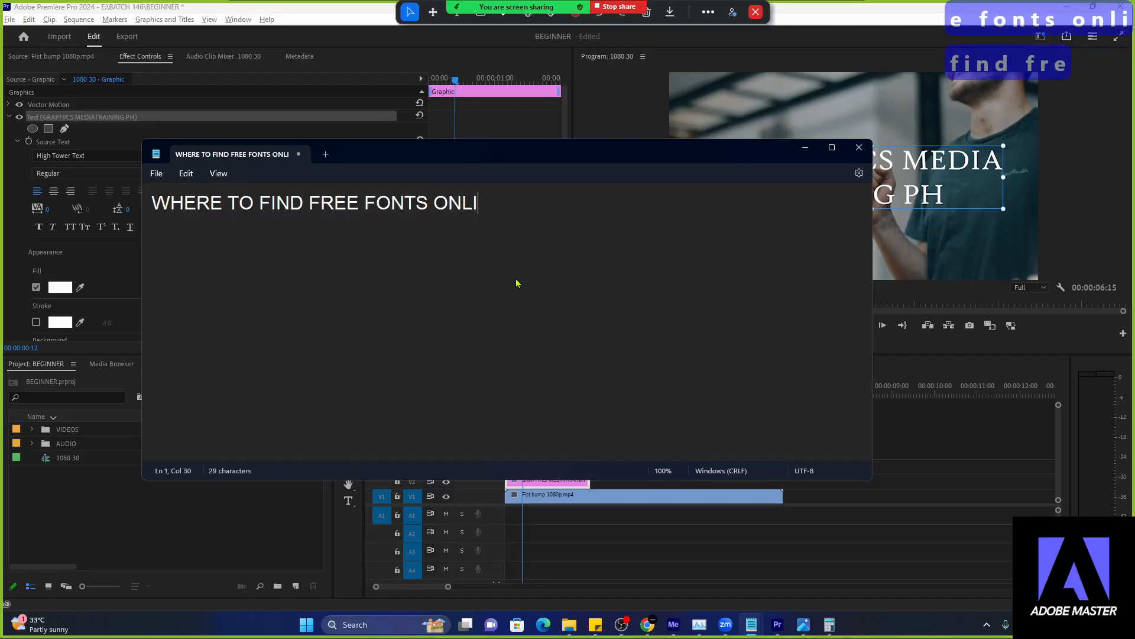
- List DAFONT.COM, 1001FONTS.COM and FONTSWAN.COM on separate lines below the heading, leaving one blank line after it
key(Return)
key(Return)
text(DAFONT)
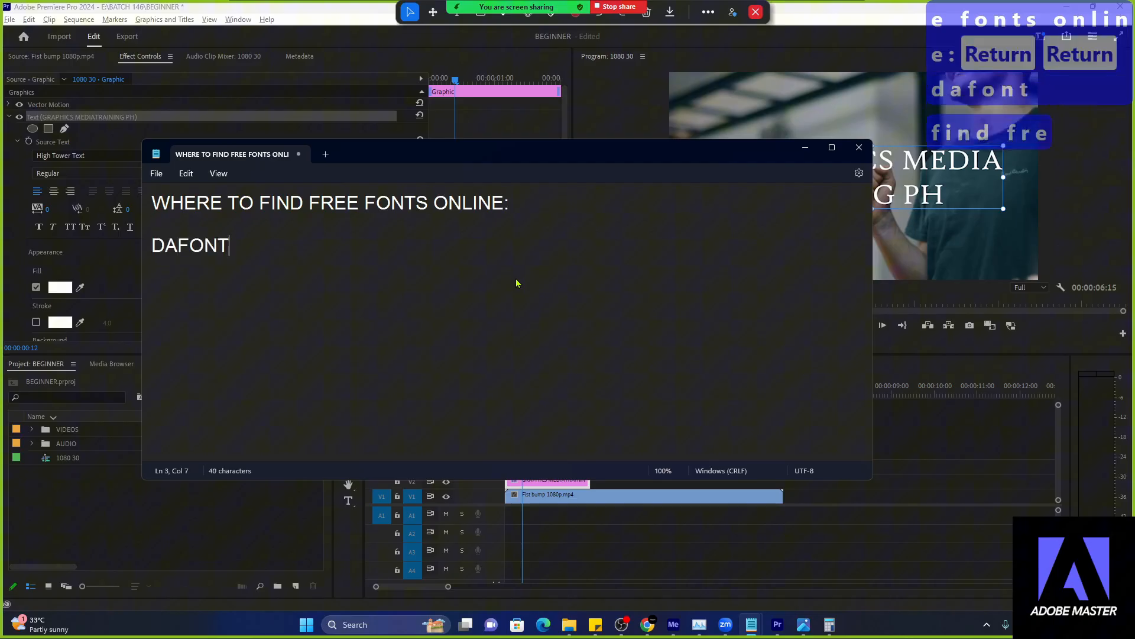
text(.COM)
key(Return)
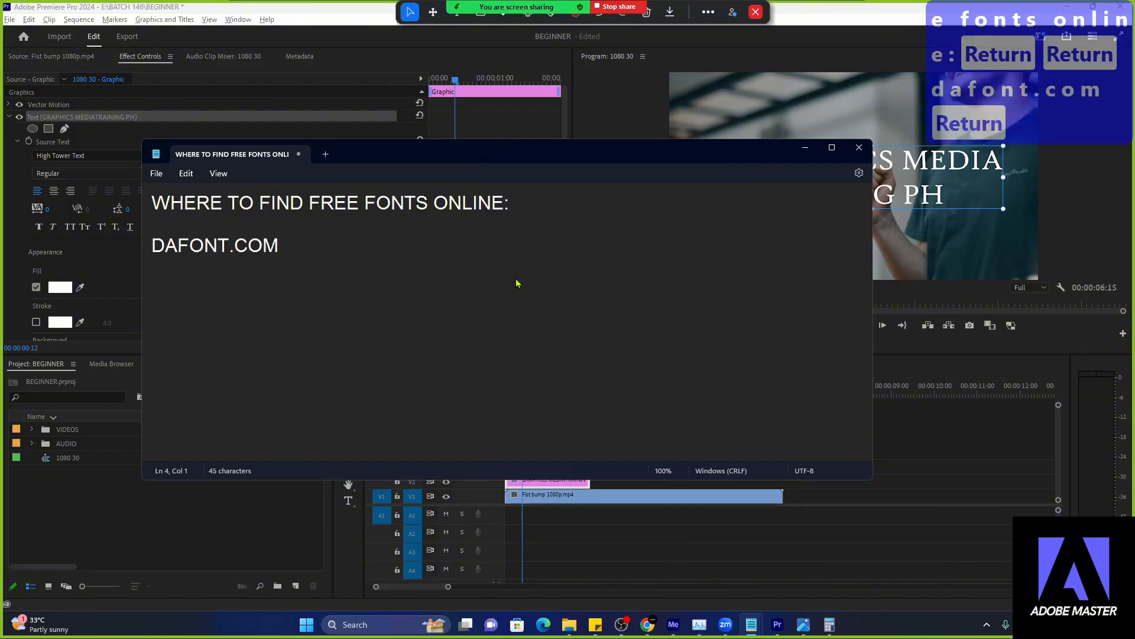
text(1001FONTS.COM)
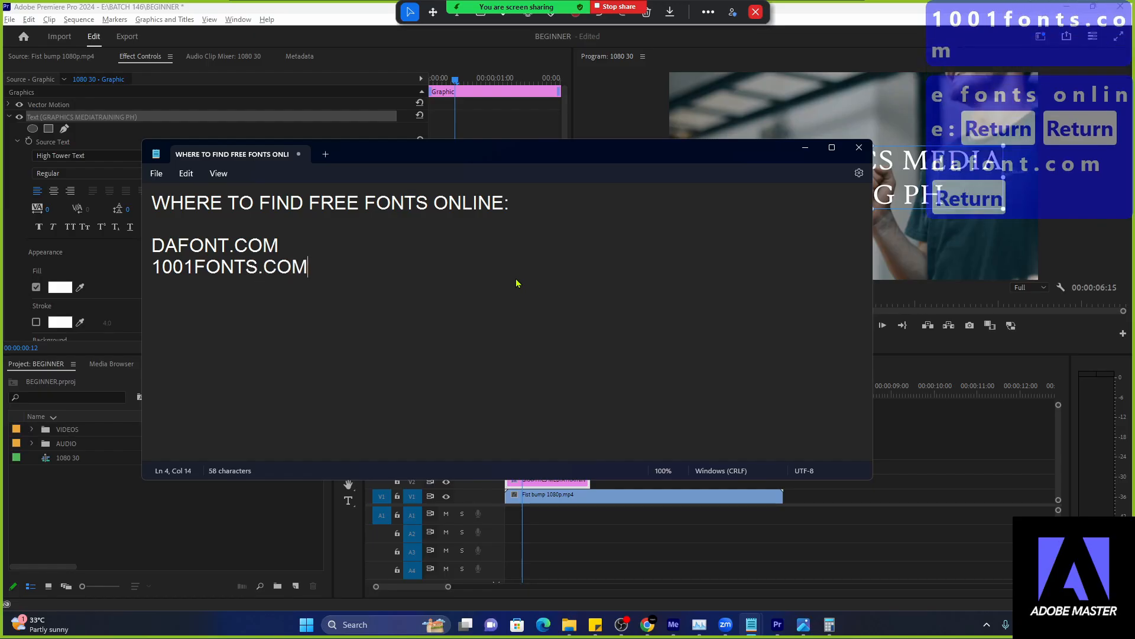
key(Return)
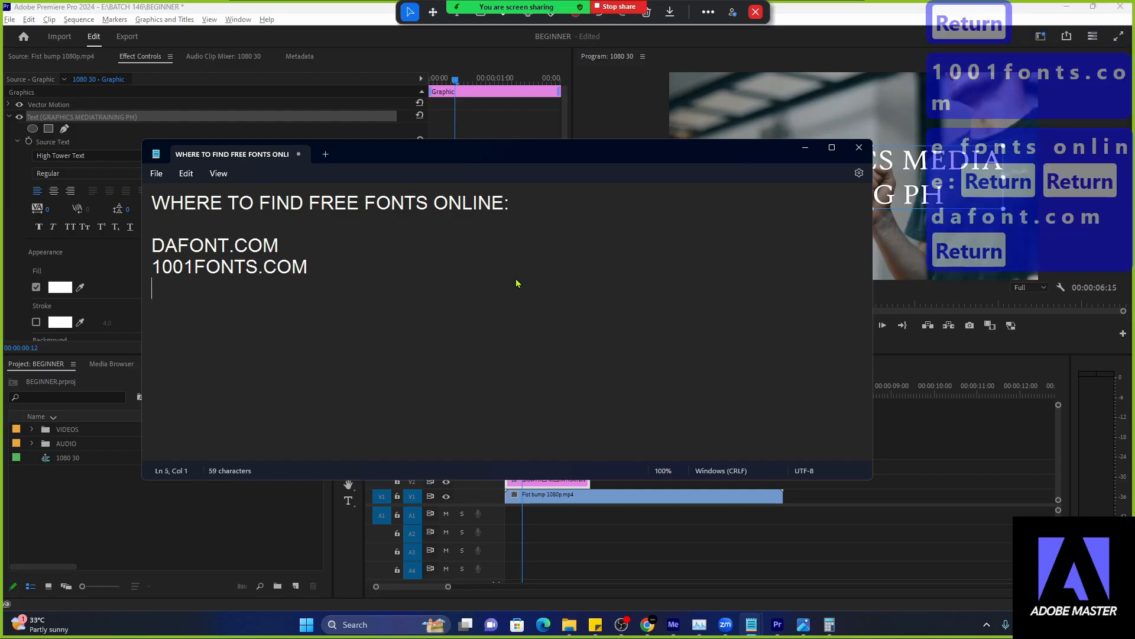
text(FONTSWAN.COM)
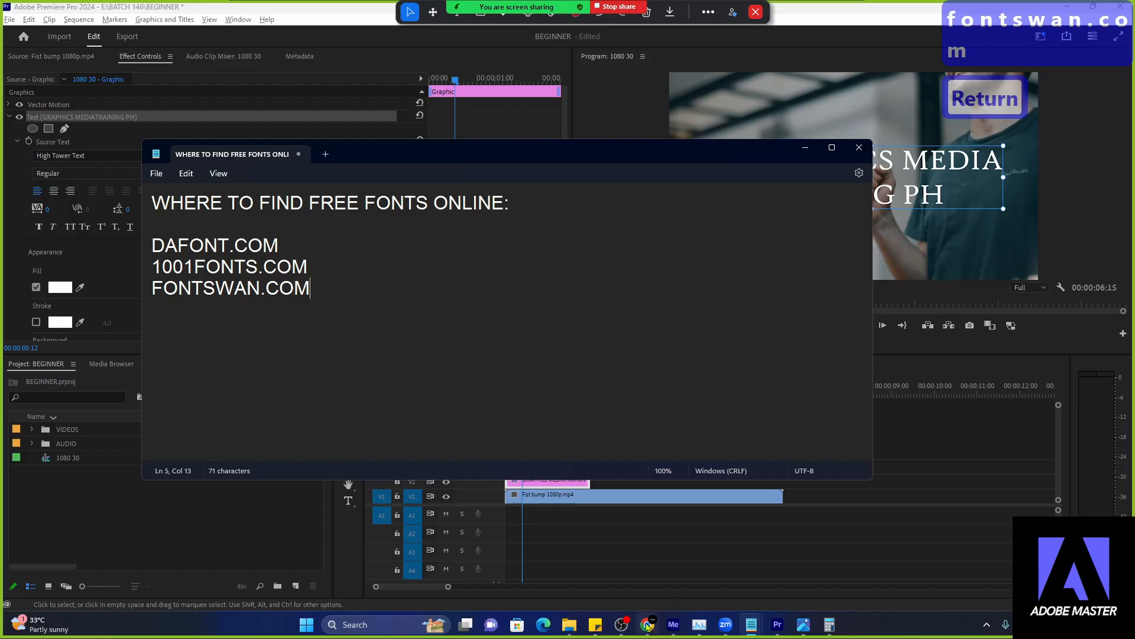
- Switch to Chrome and load dafont.com in place of the "clip mismatch warning premiere pro" image search
click(647, 625)
click(376, 12)
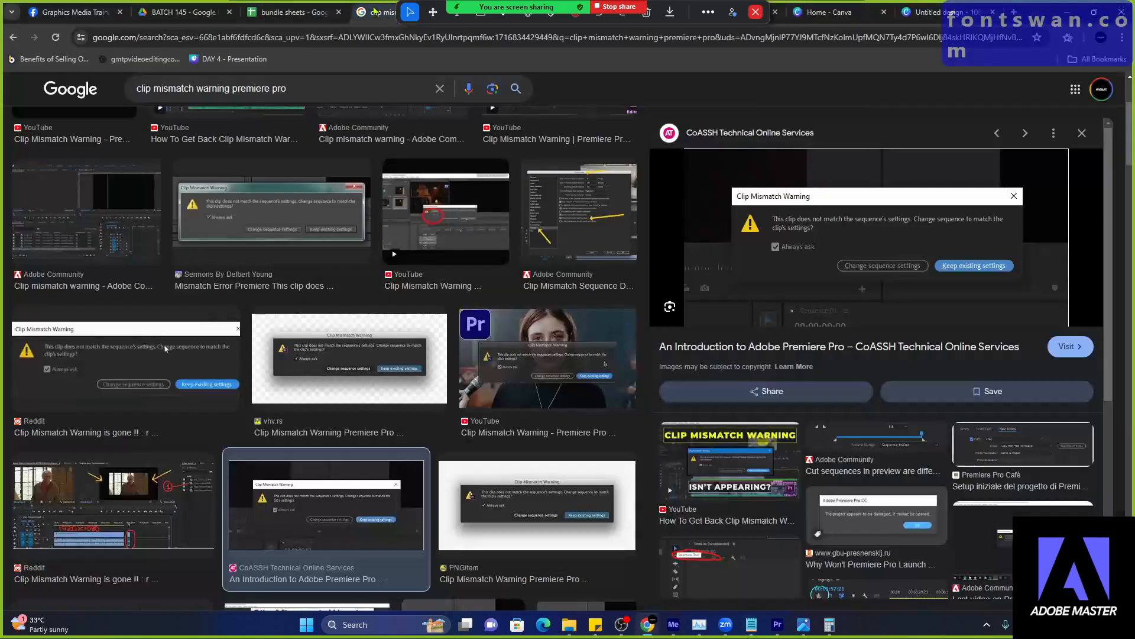
click(323, 36)
key(ctrl+a)
text(DFA)
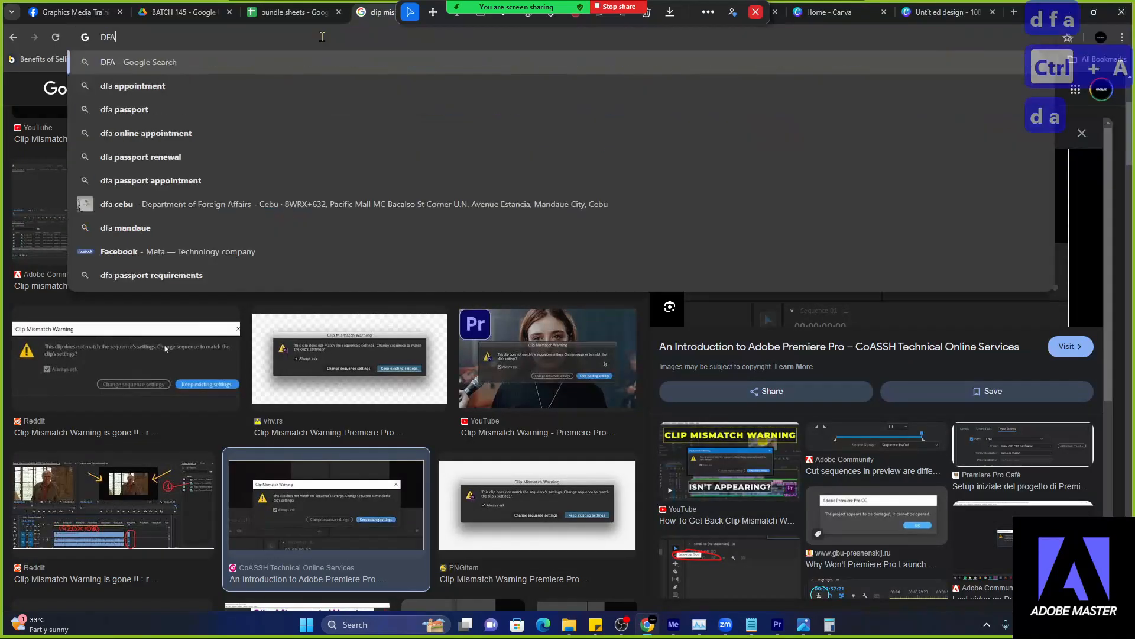
key(BackSpace)
key(BackSpace)
text(AFOIN)
key(BackSpace)
key(BackSpace)
text(nt.com)
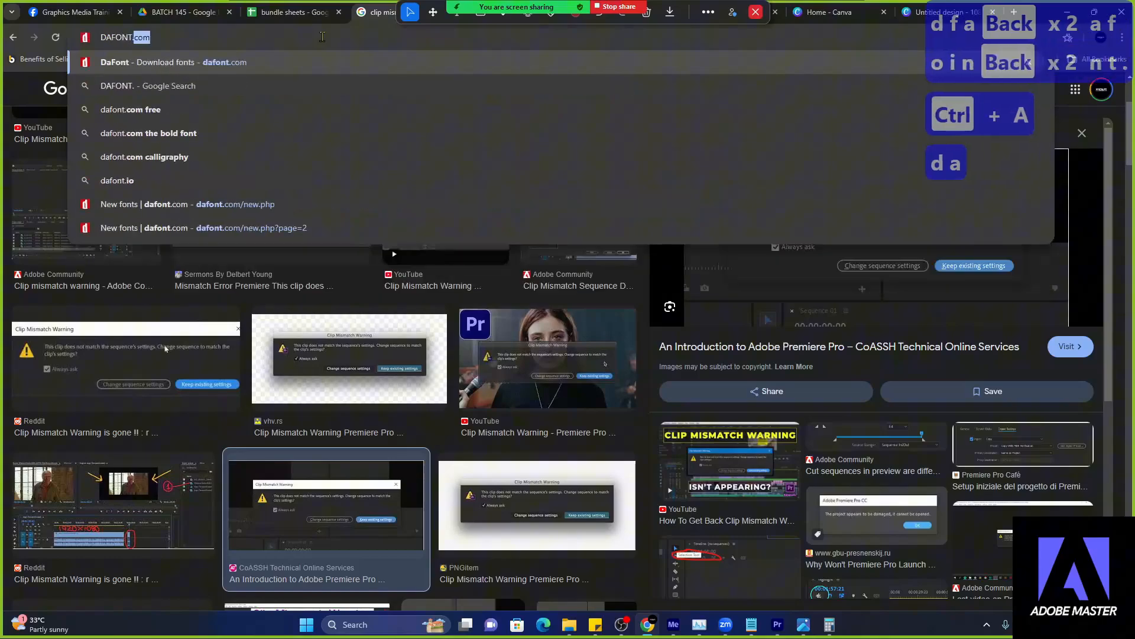
key(Return)
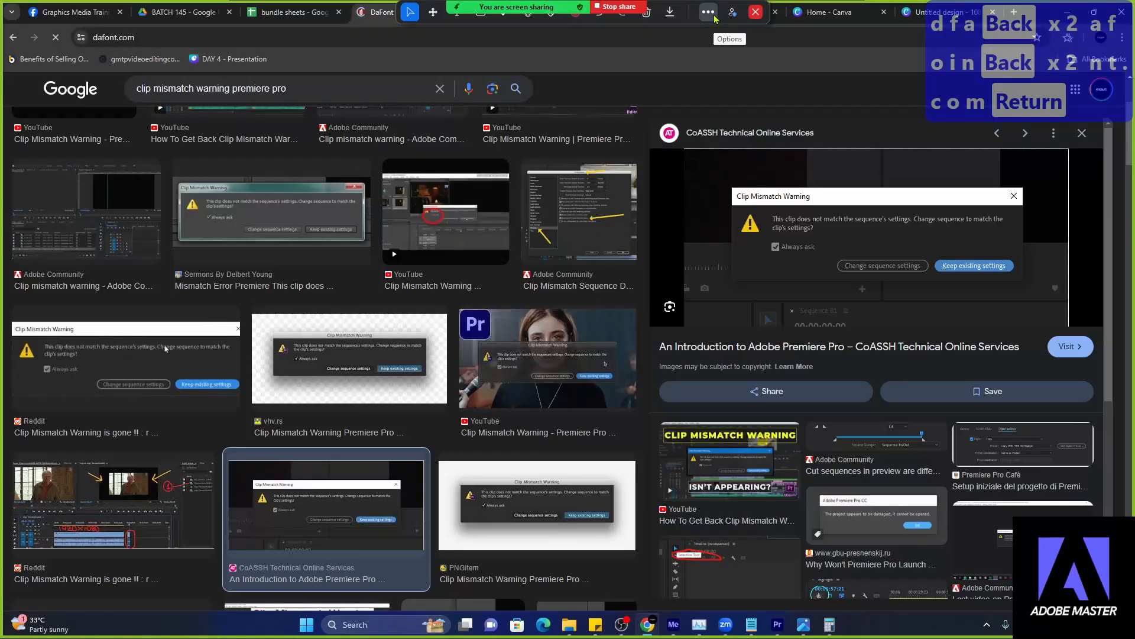
- Close the Zoom annotation toolbar and hide the floating meeting controls
click(754, 15)
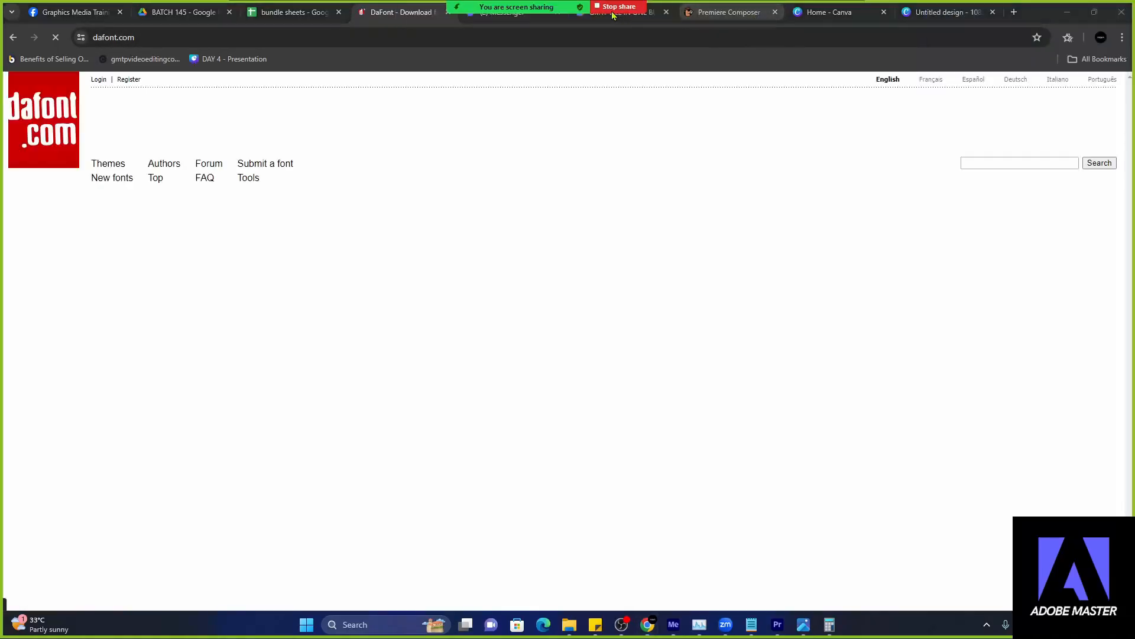
mouse_move(520, 5)
click(847, 7)
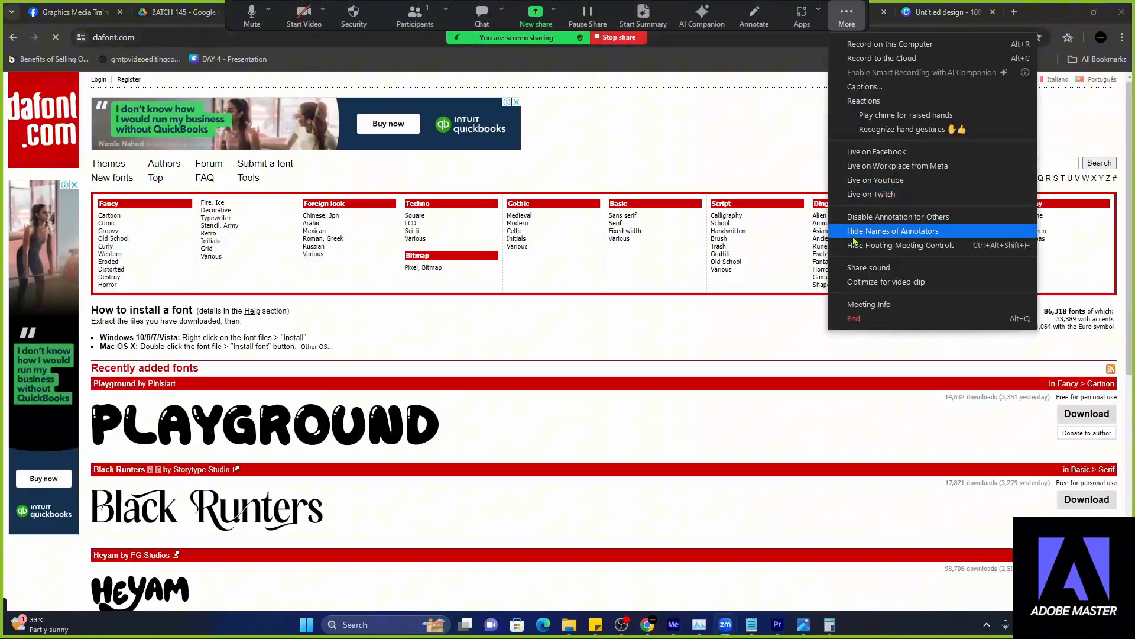
click(869, 231)
- Look through the recently added fonts on the dafont.com home page and open the full list of new fonts
click(508, 11)
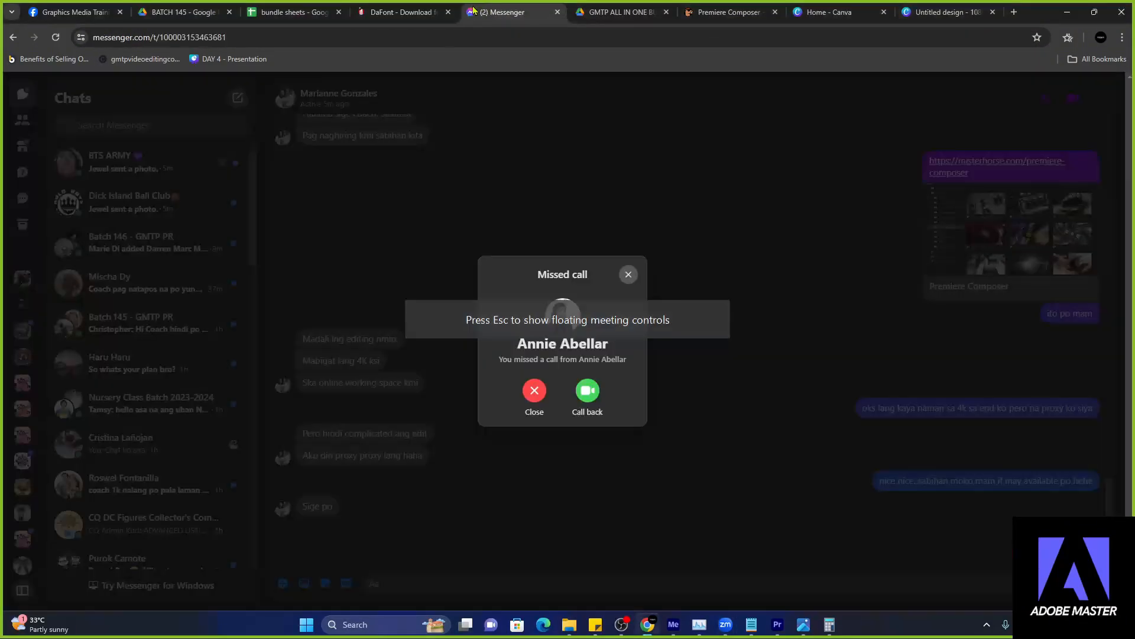
click(419, 9)
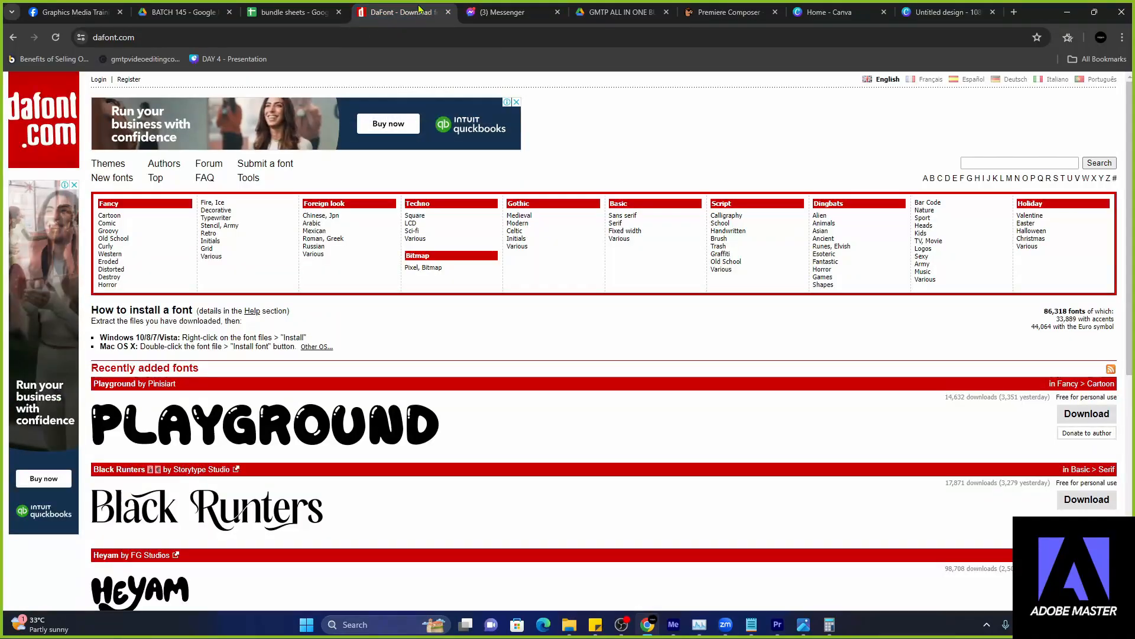
scroll(295, 279, down, 3)
scroll(295, 279, down, 4)
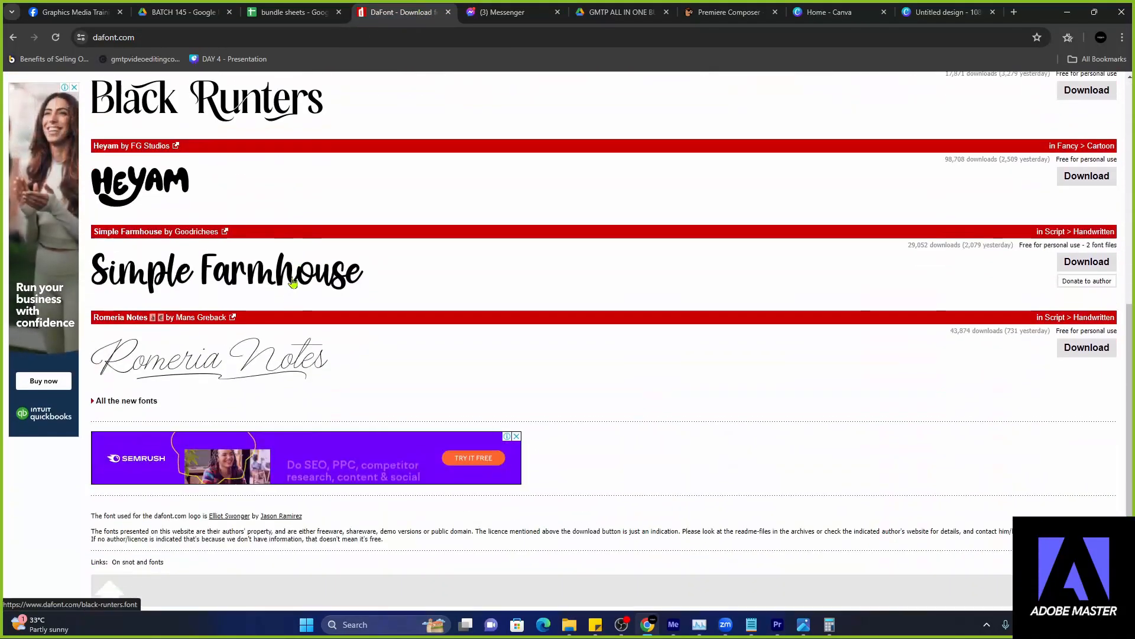
click(120, 396)
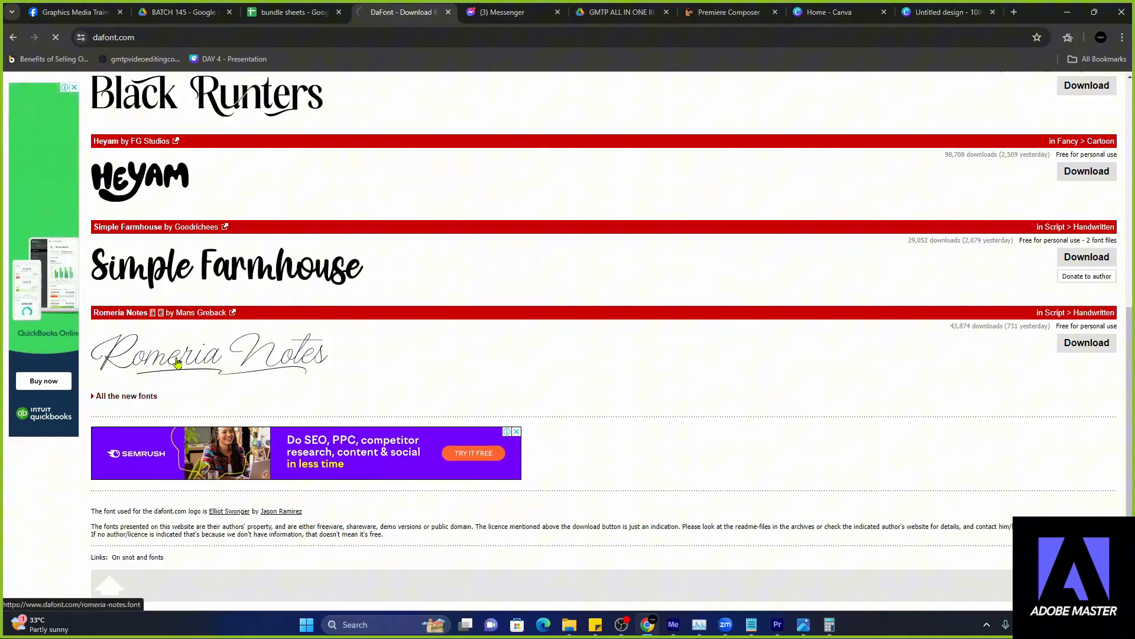
scroll(177, 363, down, 1)
scroll(178, 363, down, 3)
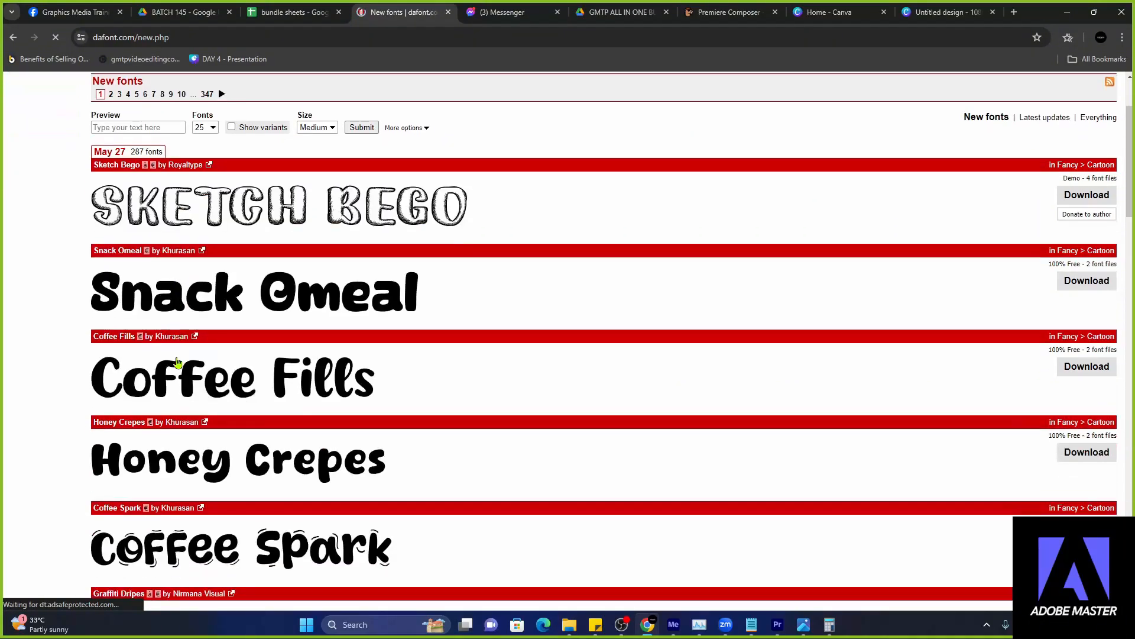
scroll(175, 363, up, 2)
scroll(230, 283, up, 2)
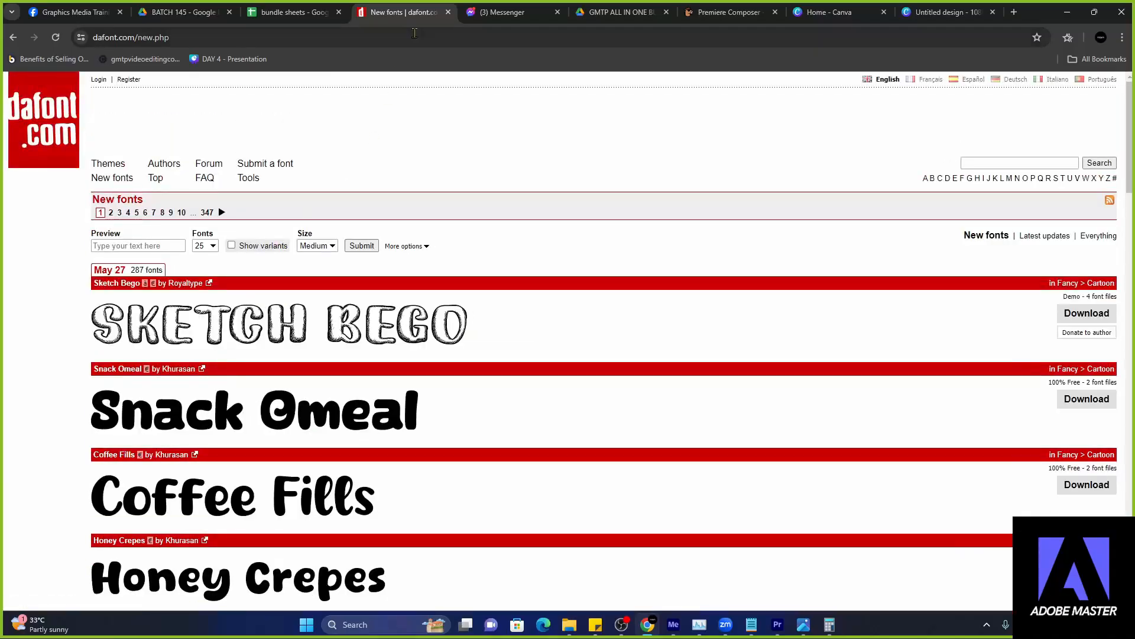
- Load 1001fonts.com in place of the Messenger page and fontswan.com in place of the Google Drive folder
click(486, 13)
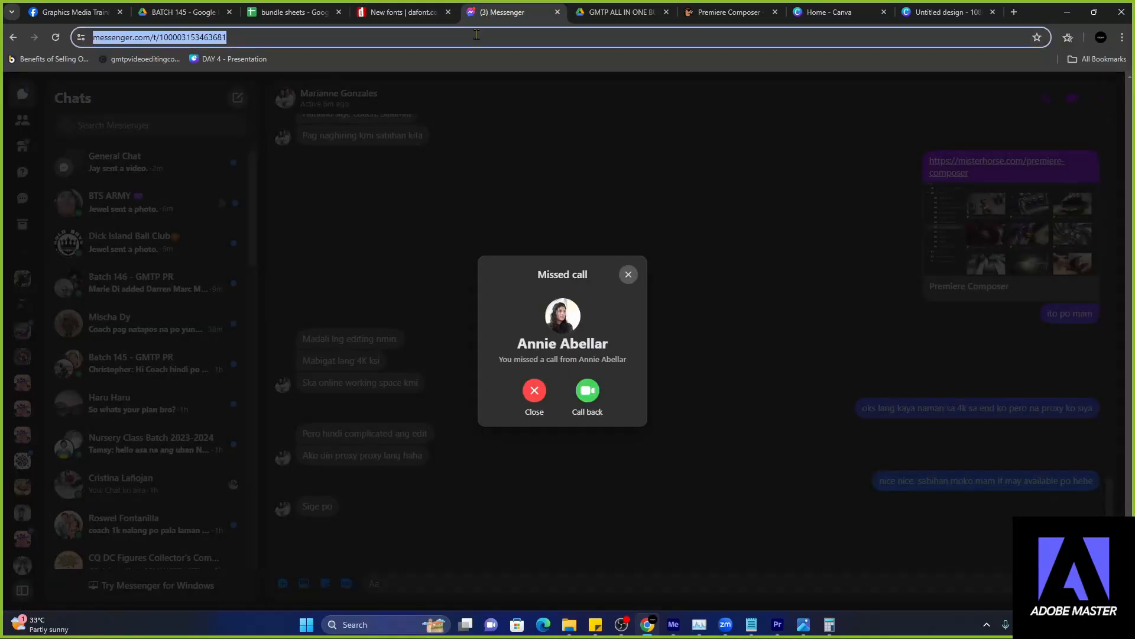
text(1001)
key(Return)
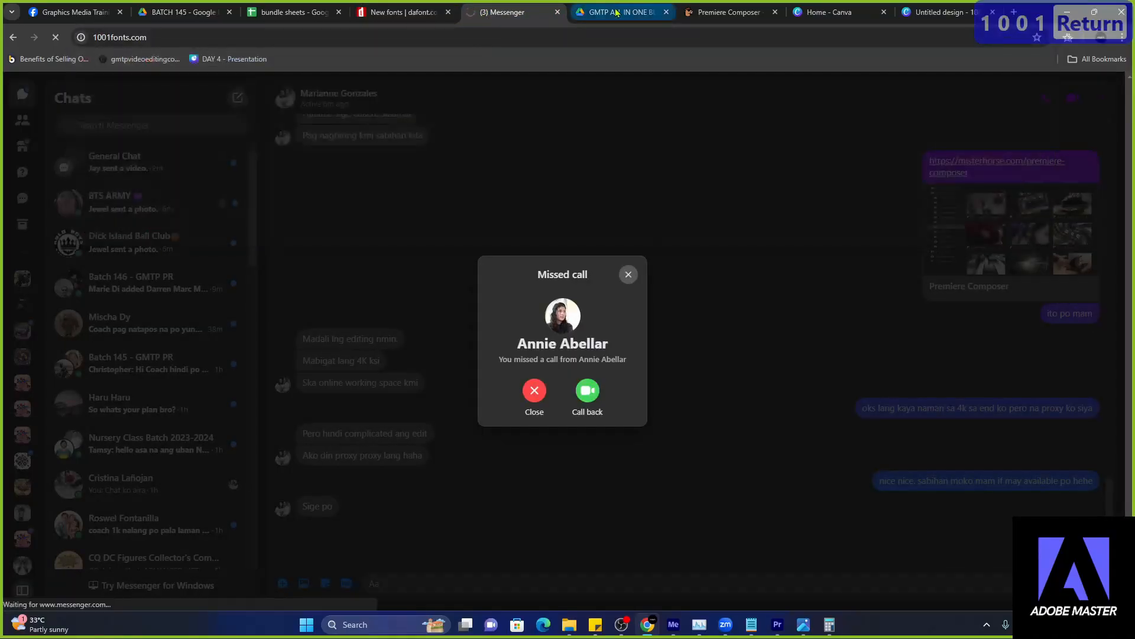
click(615, 13)
click(603, 34)
text(fon)
key(Return)
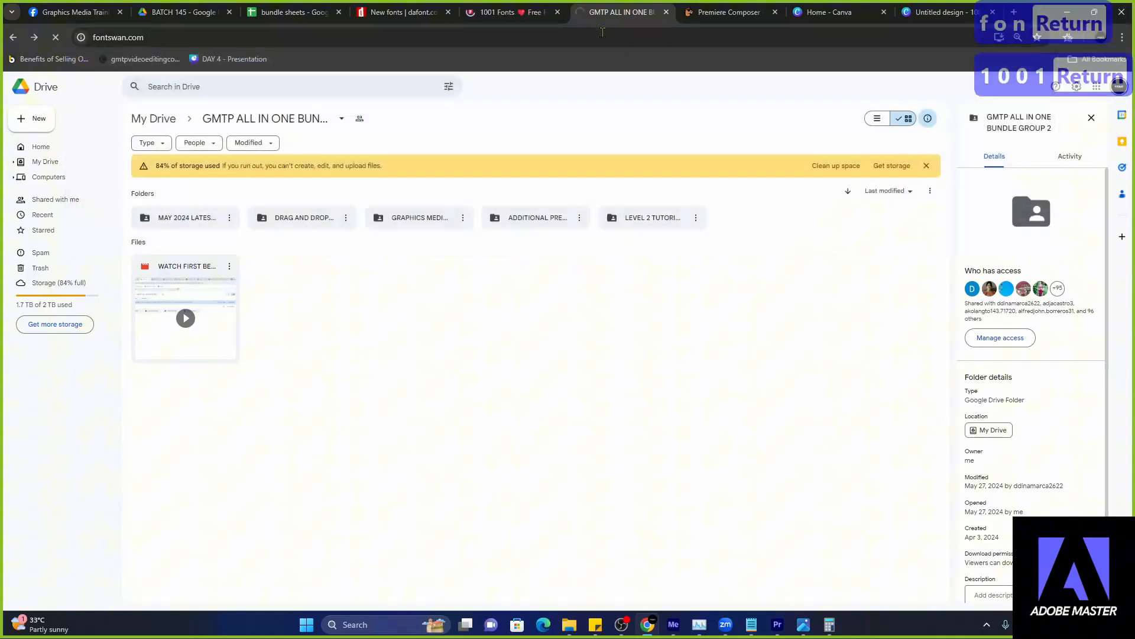
- Browse the font samples on pages 1 and 2 of dafont.com's new fonts list
click(413, 13)
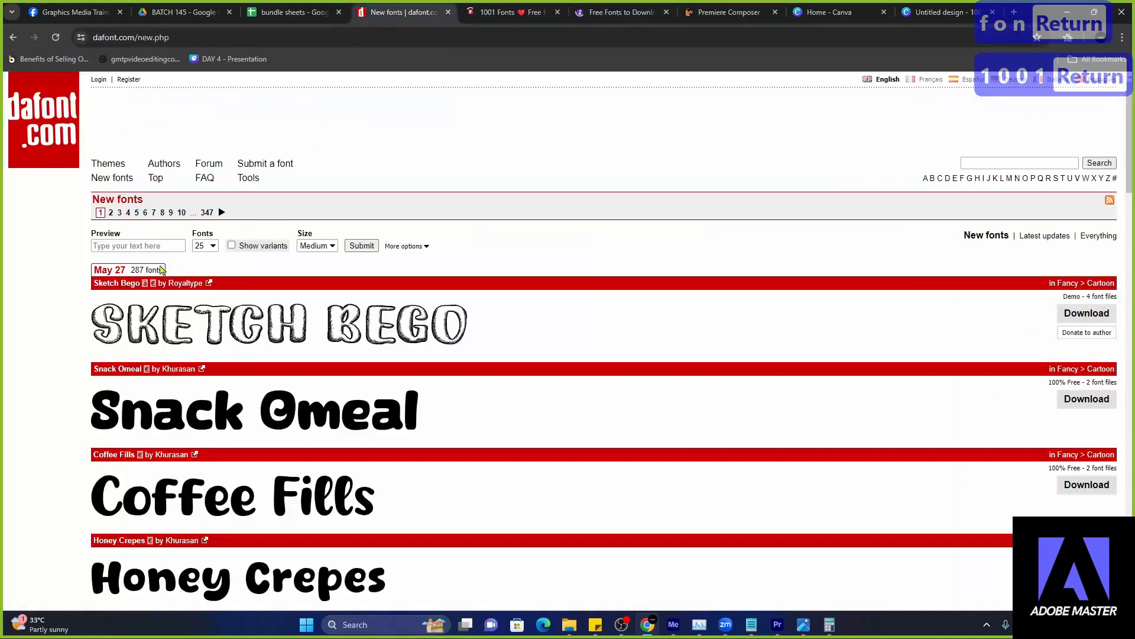
scroll(39, 260, down, 7)
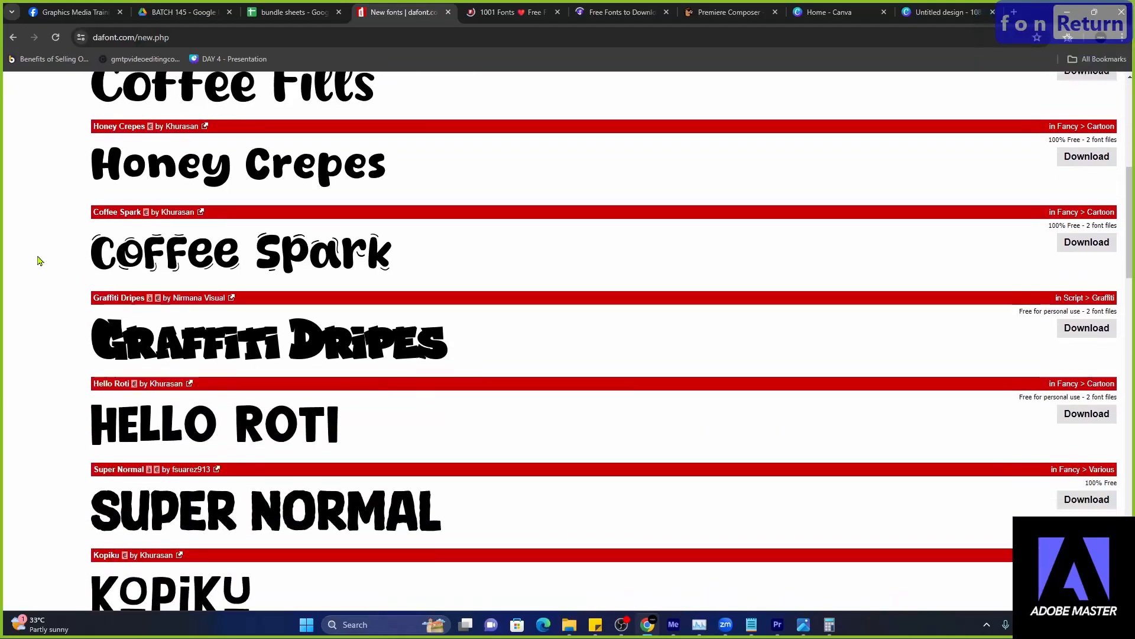
scroll(39, 261, down, 7)
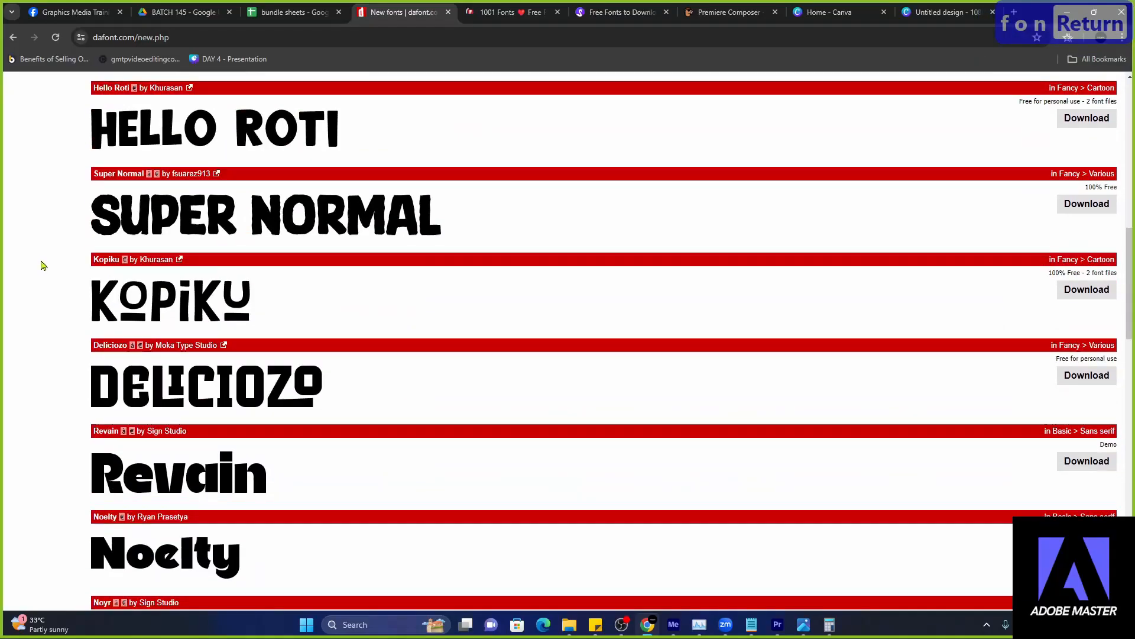
scroll(42, 264, down, 3)
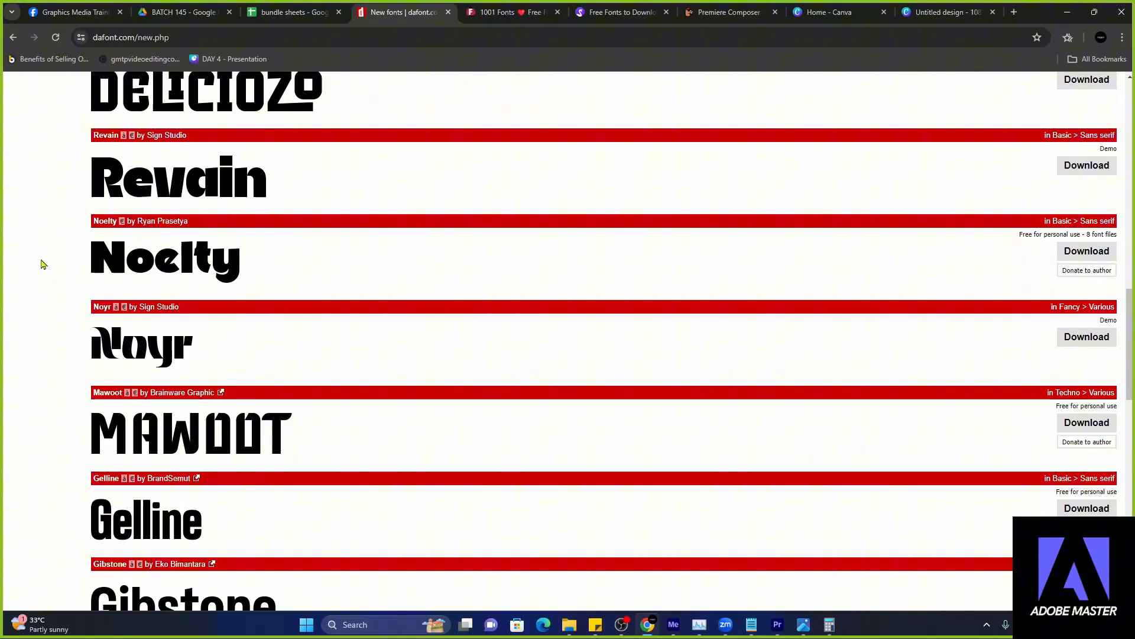
scroll(42, 261, down, 5)
scroll(42, 263, down, 3)
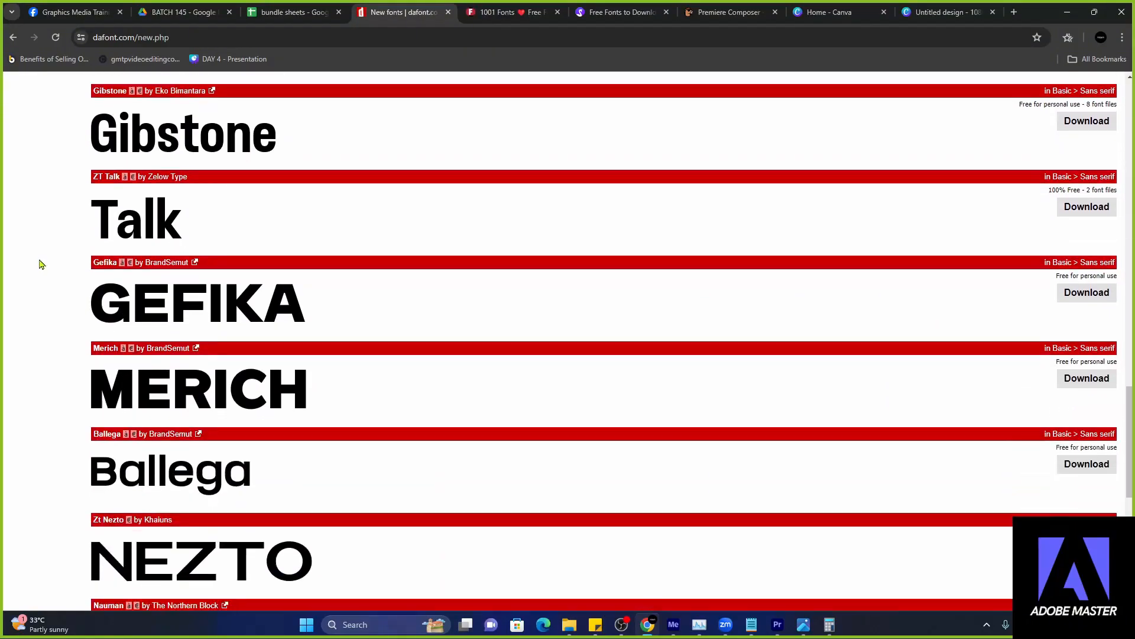
scroll(42, 264, down, 8)
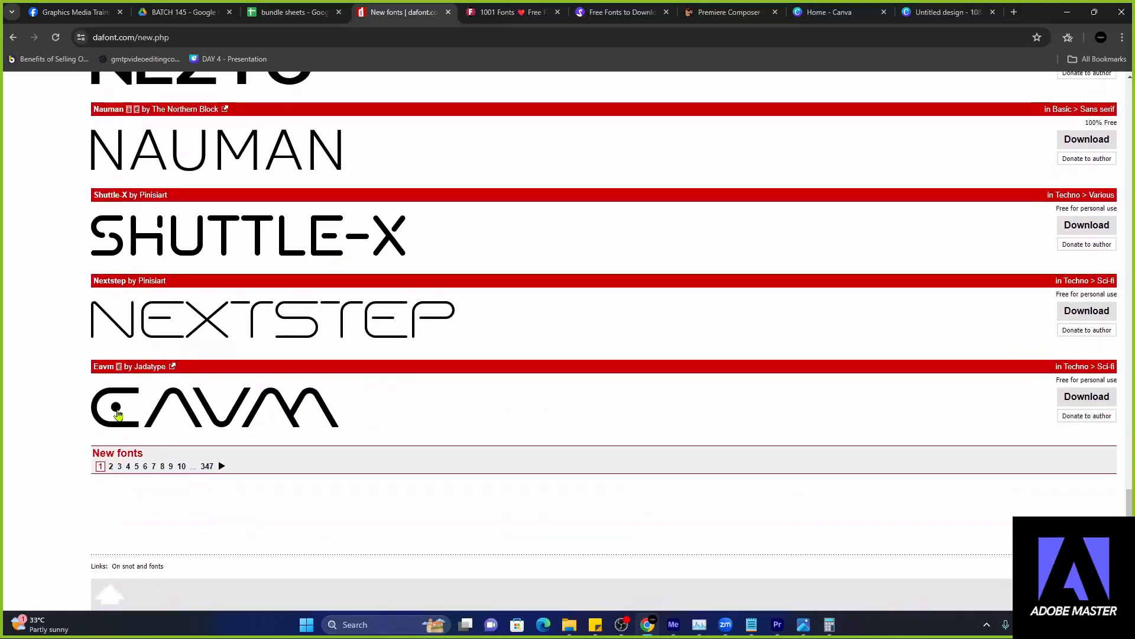
click(110, 467)
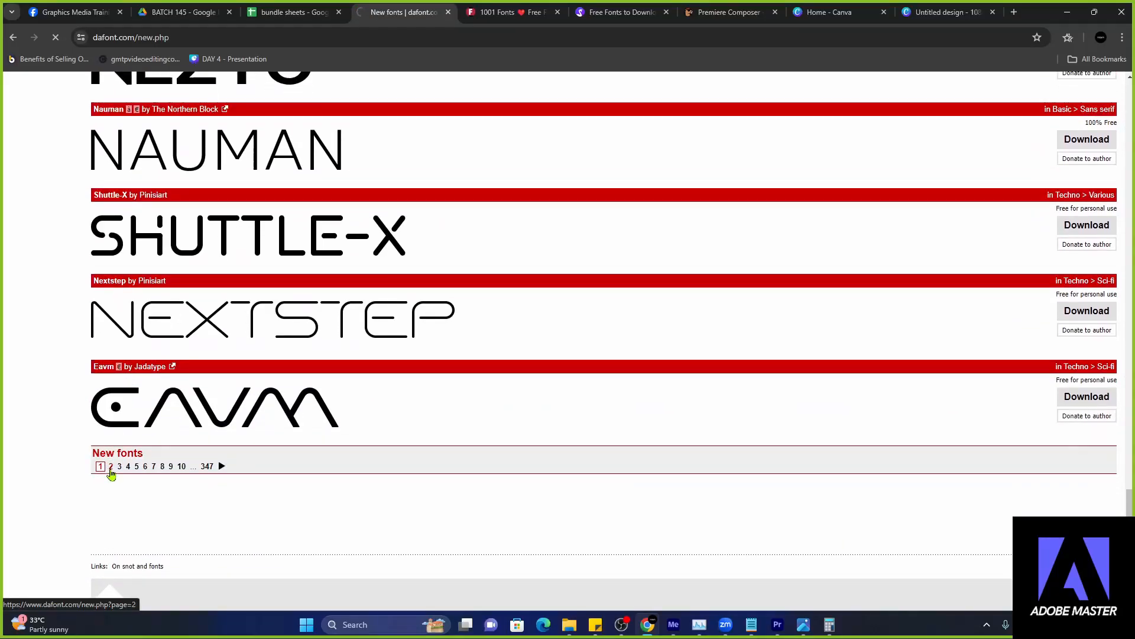
scroll(25, 405, down, 2)
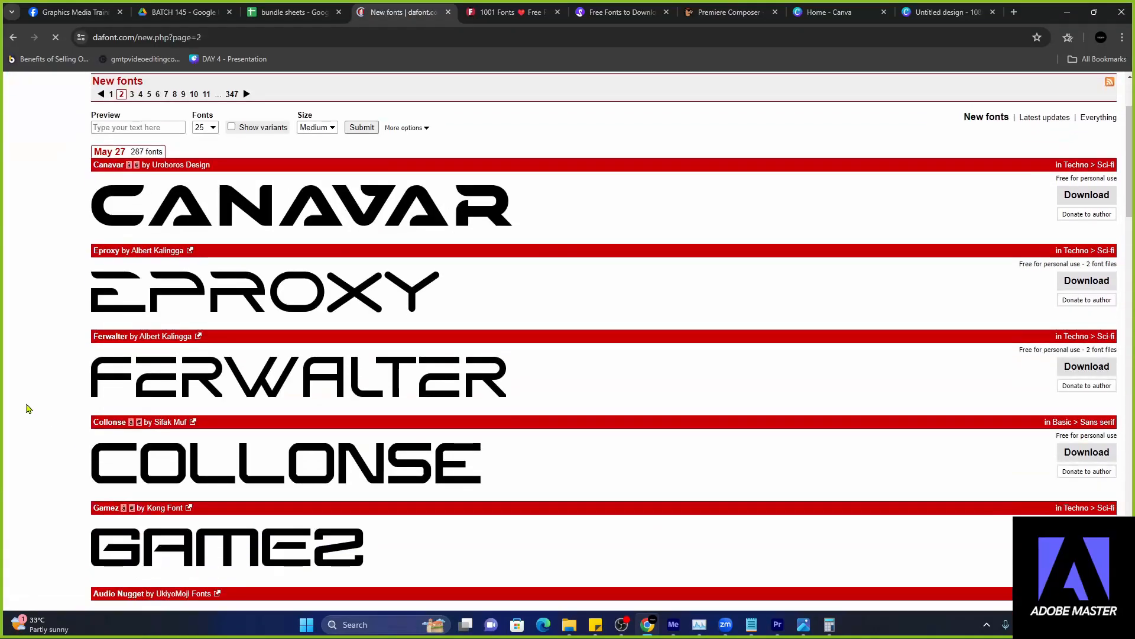
scroll(27, 408, down, 9)
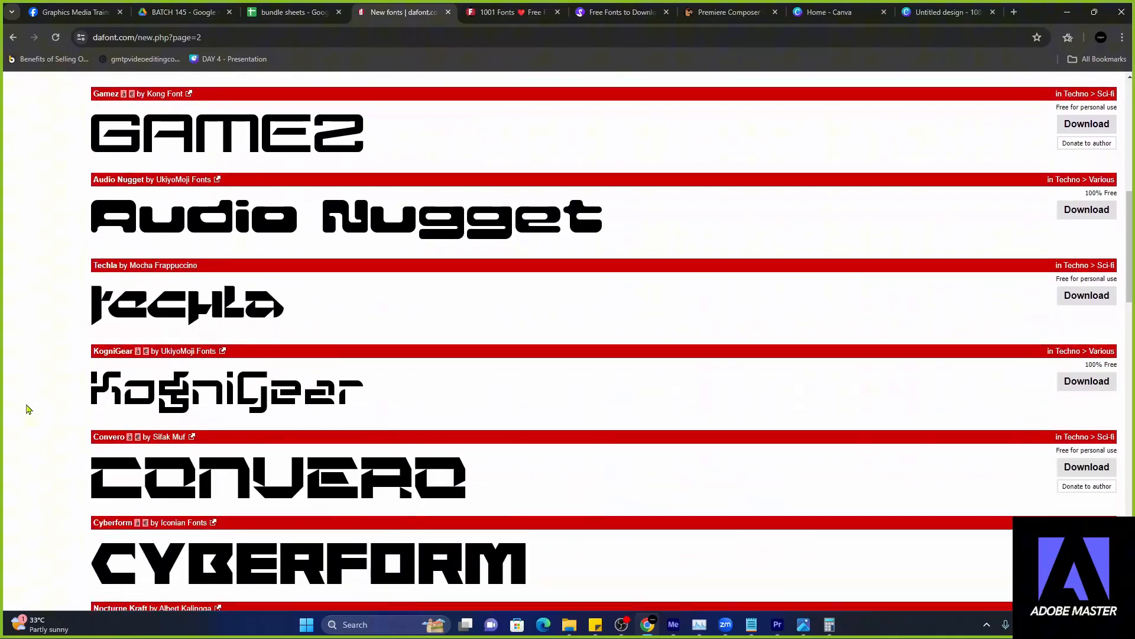
- Browse the font samples on pages 2 and 3 of dafont.com's new fonts list
scroll(27, 408, down, 1)
scroll(27, 409, down, 2)
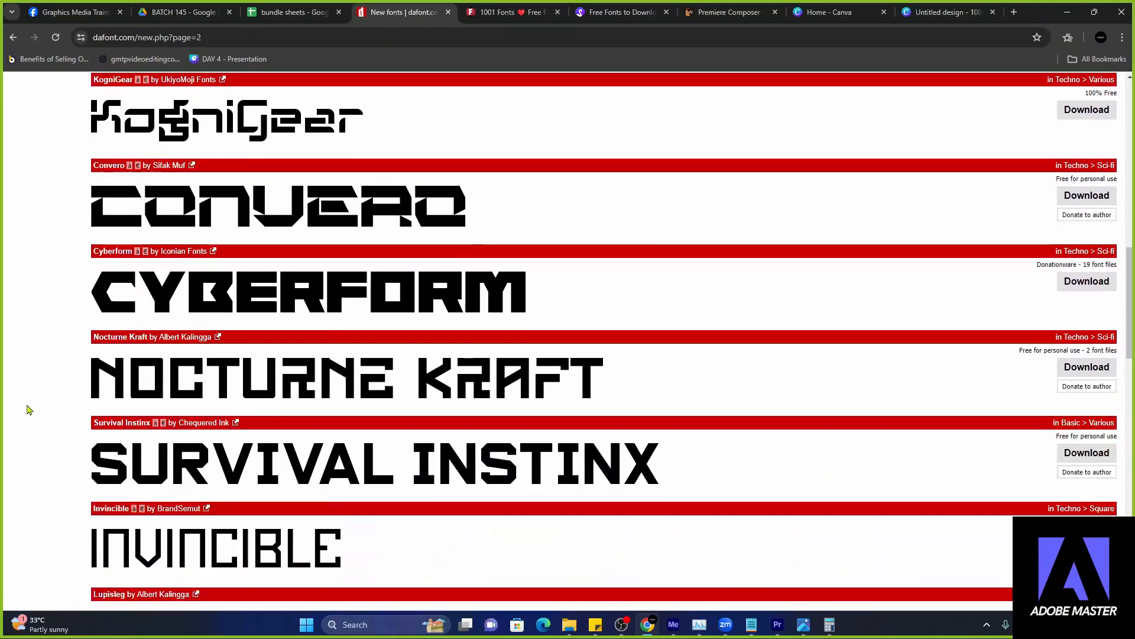
scroll(26, 406, down, 2)
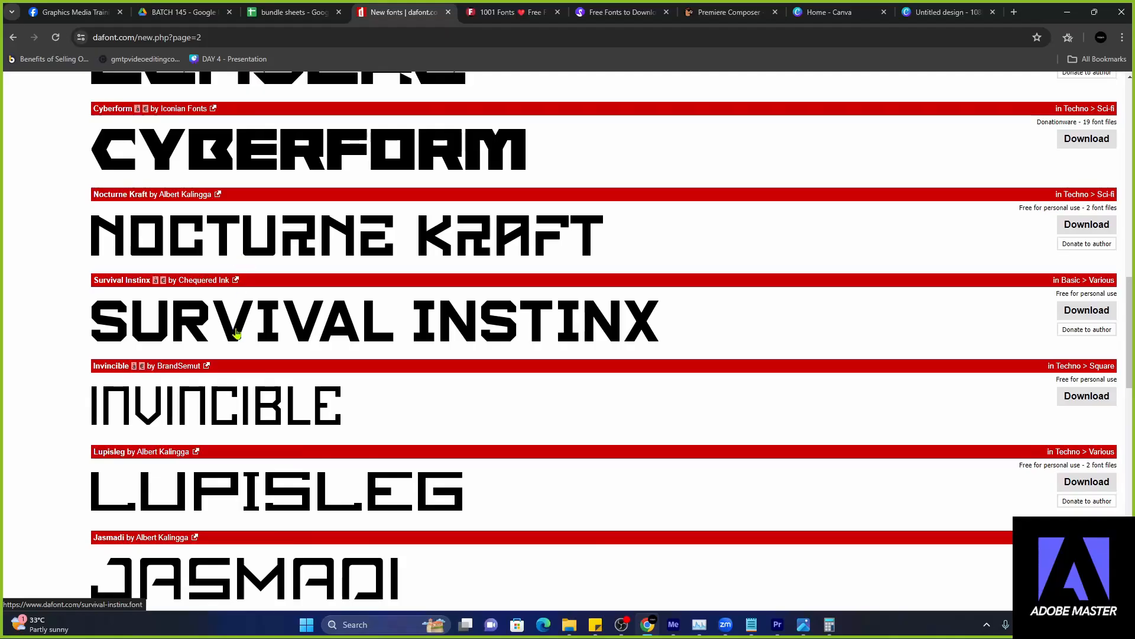
scroll(208, 362, down, 3)
scroll(208, 362, down, 12)
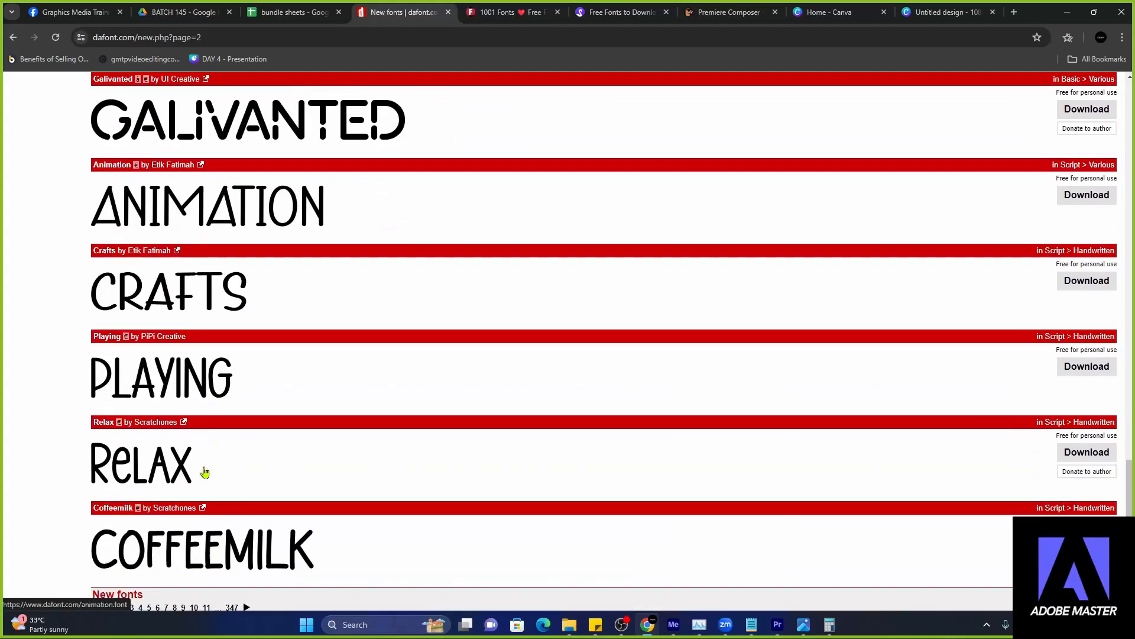
scroll(204, 471, down, 3)
click(131, 469)
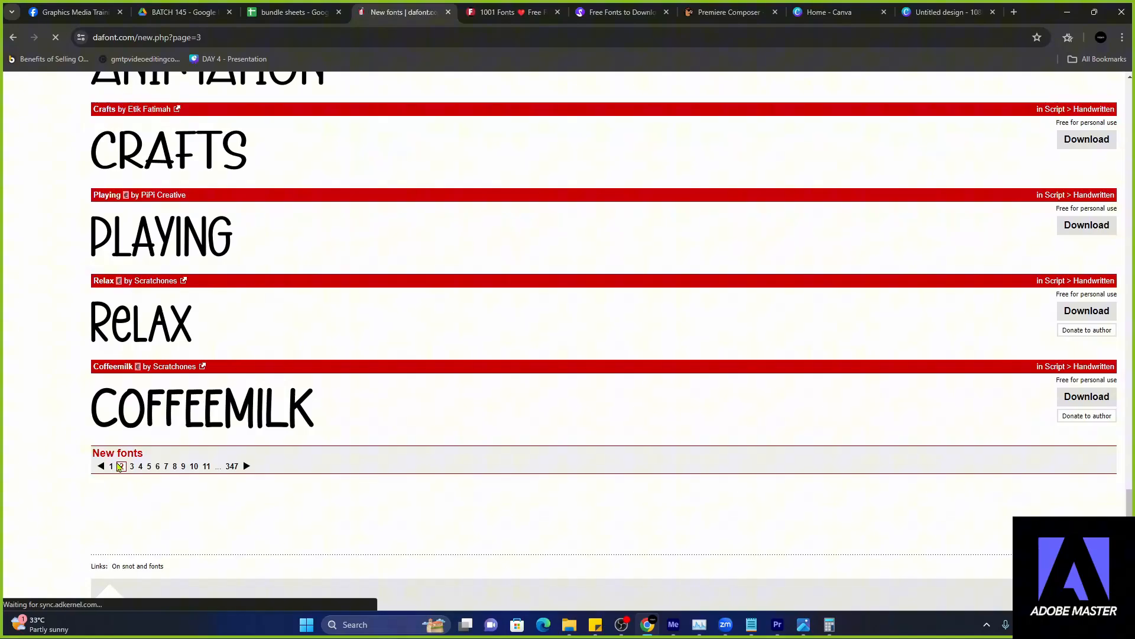
scroll(38, 426, down, 8)
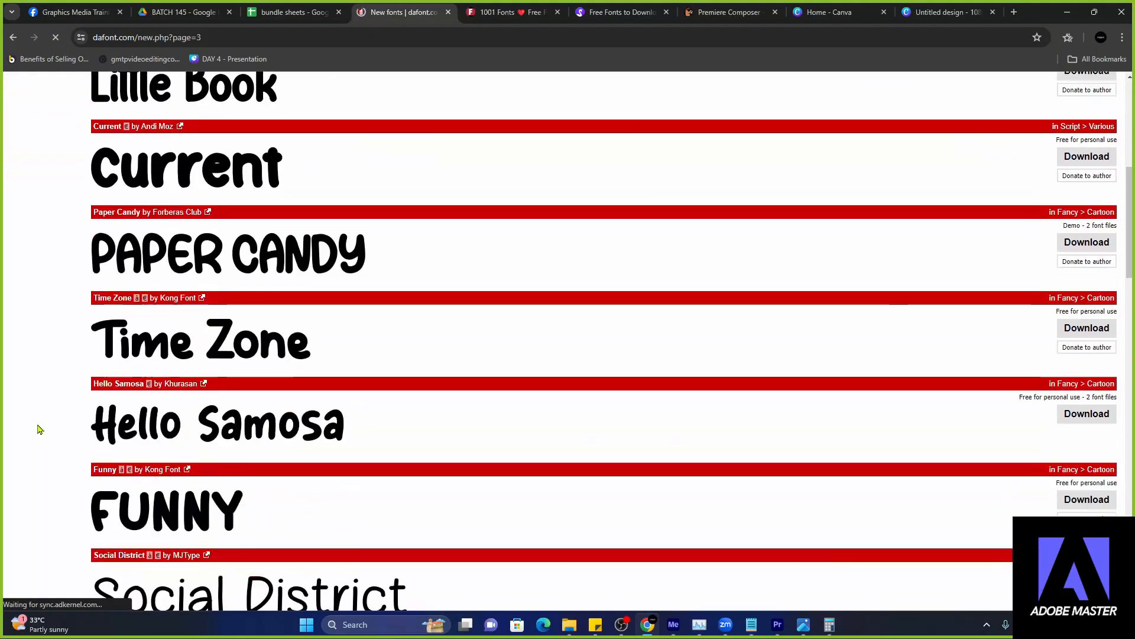
scroll(38, 426, down, 10)
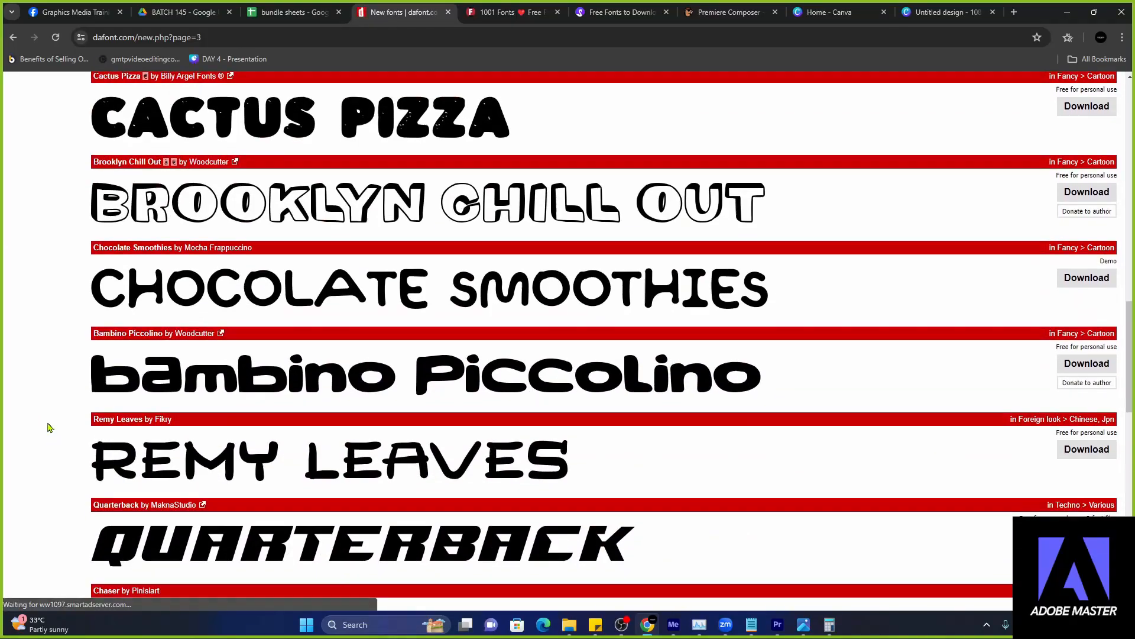
scroll(39, 426, down, 5)
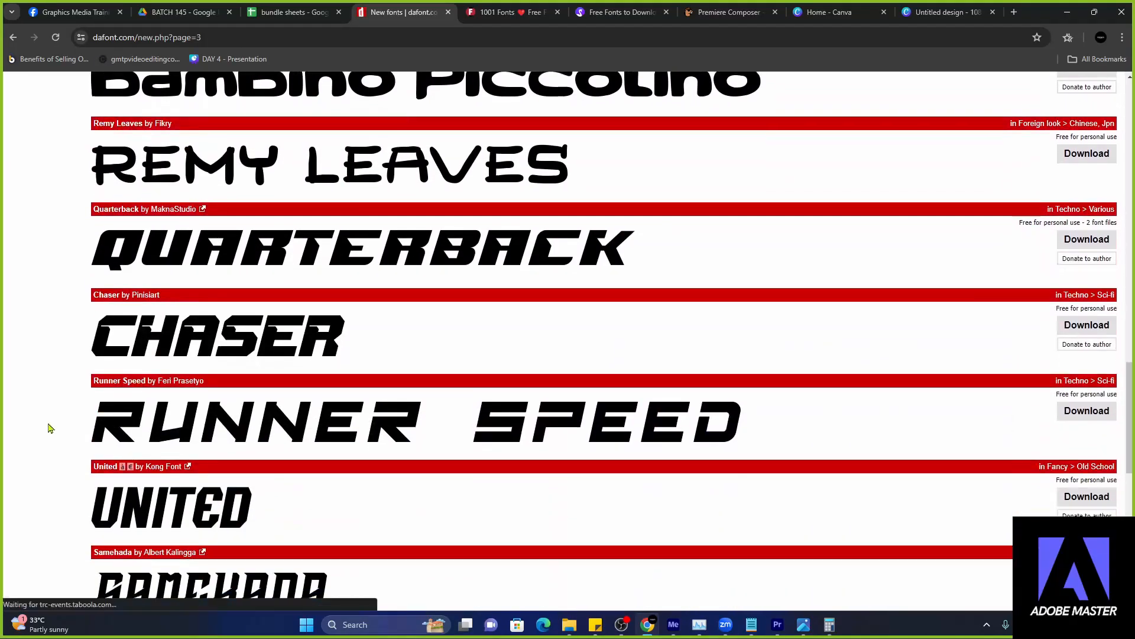
scroll(51, 428, down, 2)
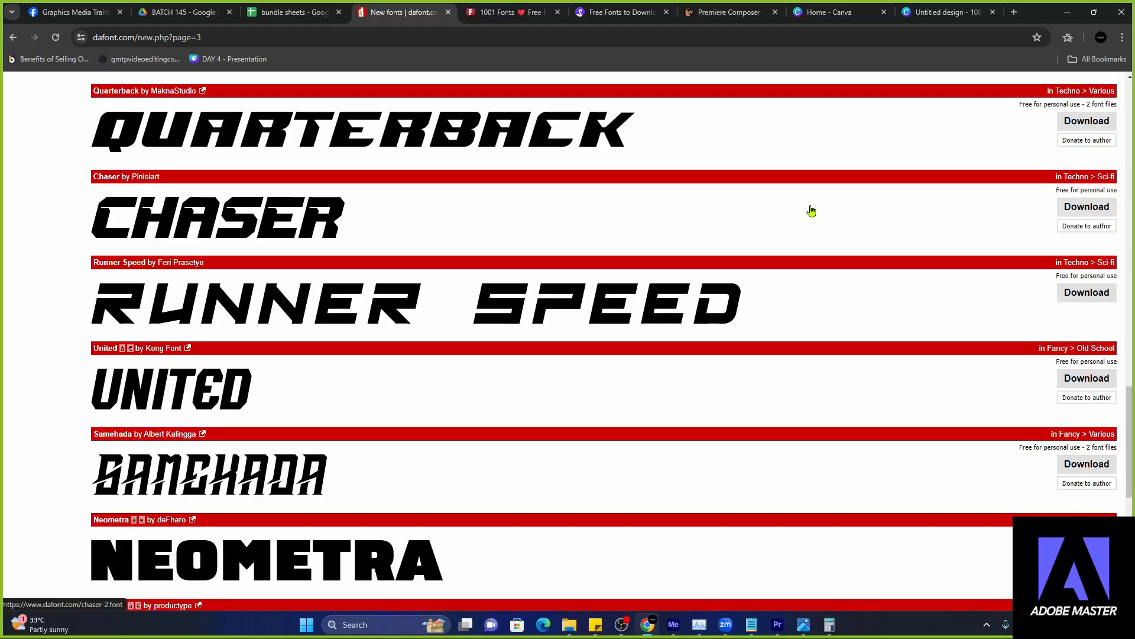
- Cancel saving the Chaser font and turn off "Show downloads when they're done" in Chrome's download settings
click(1081, 213)
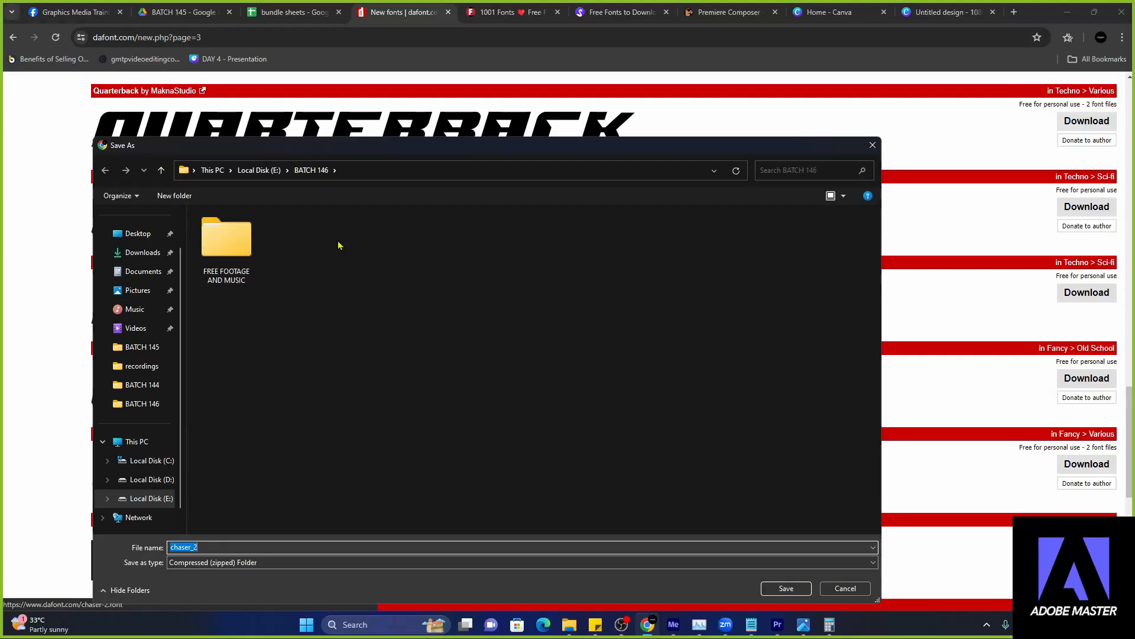
click(872, 145)
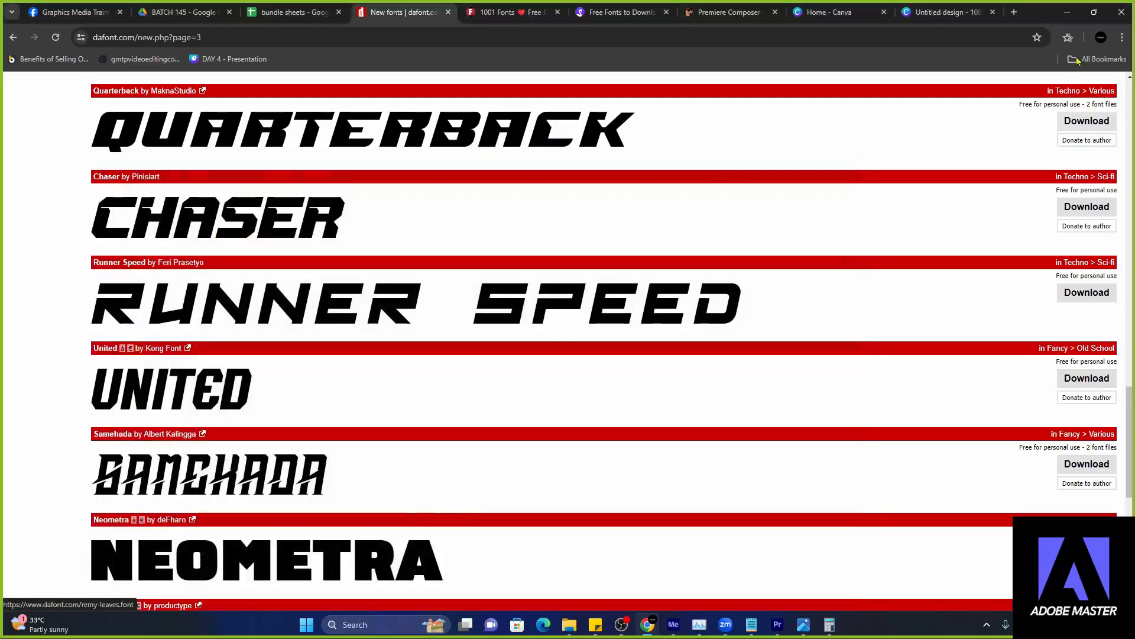
click(1123, 37)
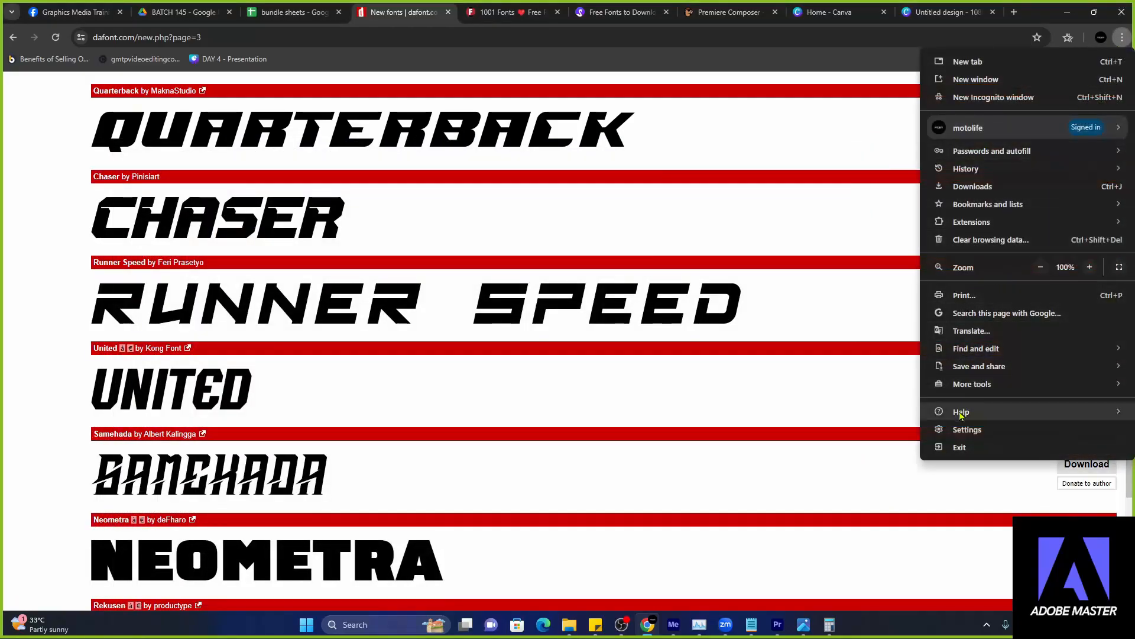
click(961, 434)
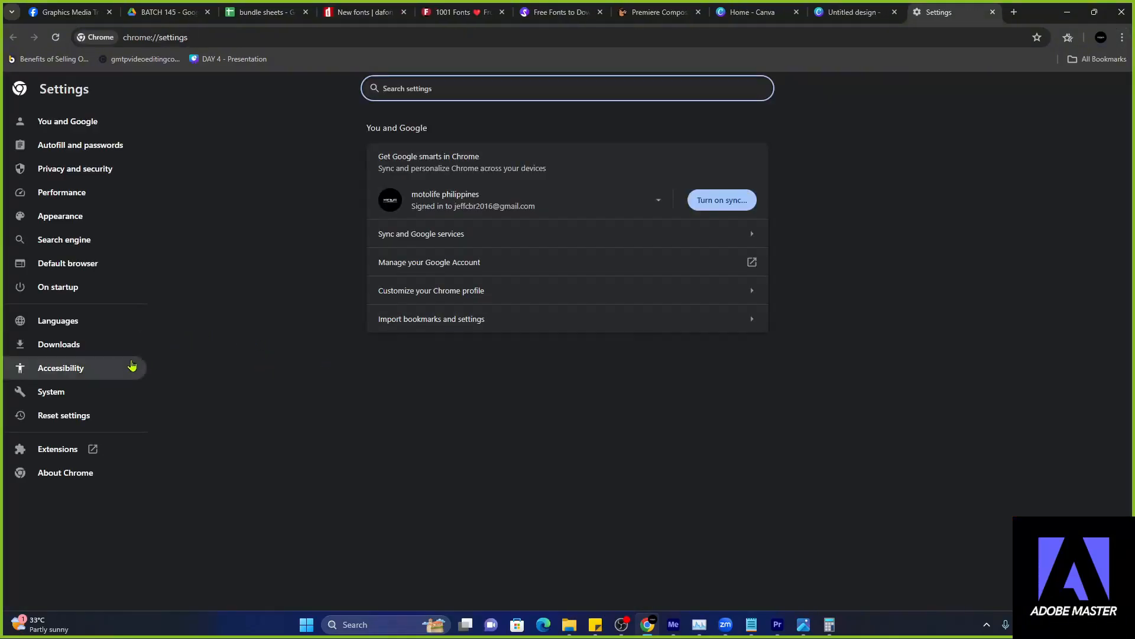
click(94, 350)
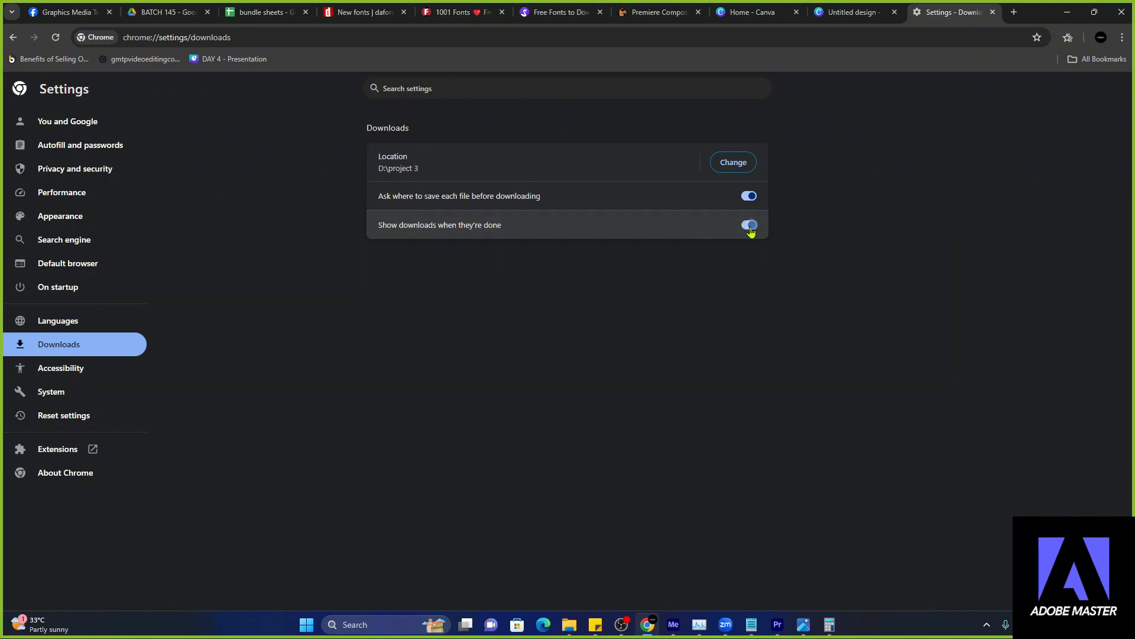
click(749, 226)
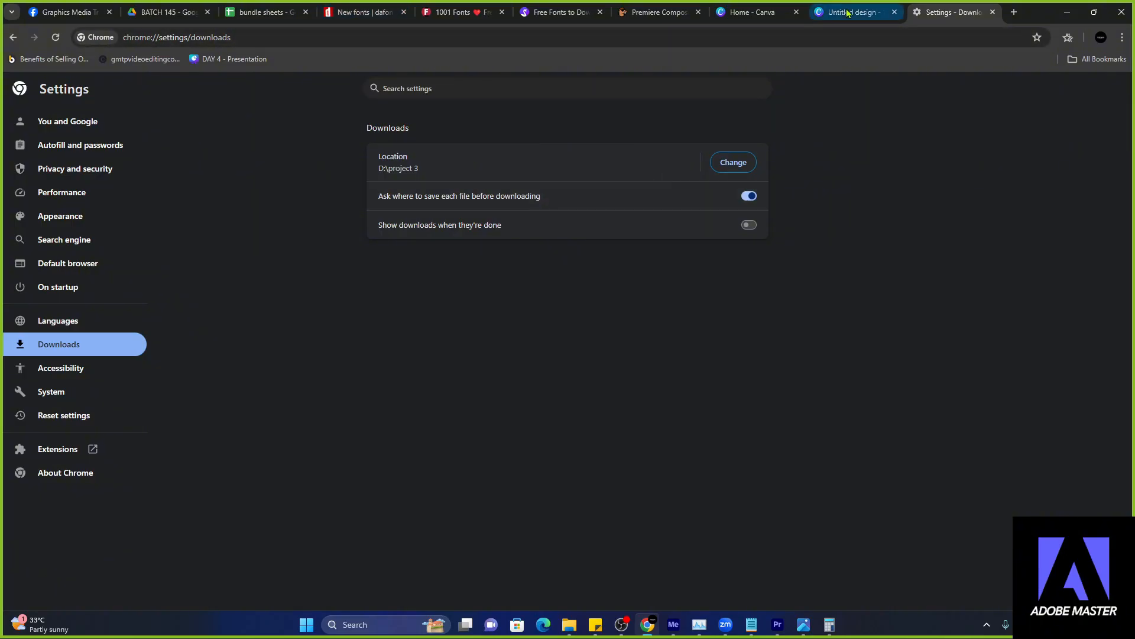
- Download the Chaser font from dafont.com and save it as the zip file chaser_2 in the BATCH 146 folder
click(454, 12)
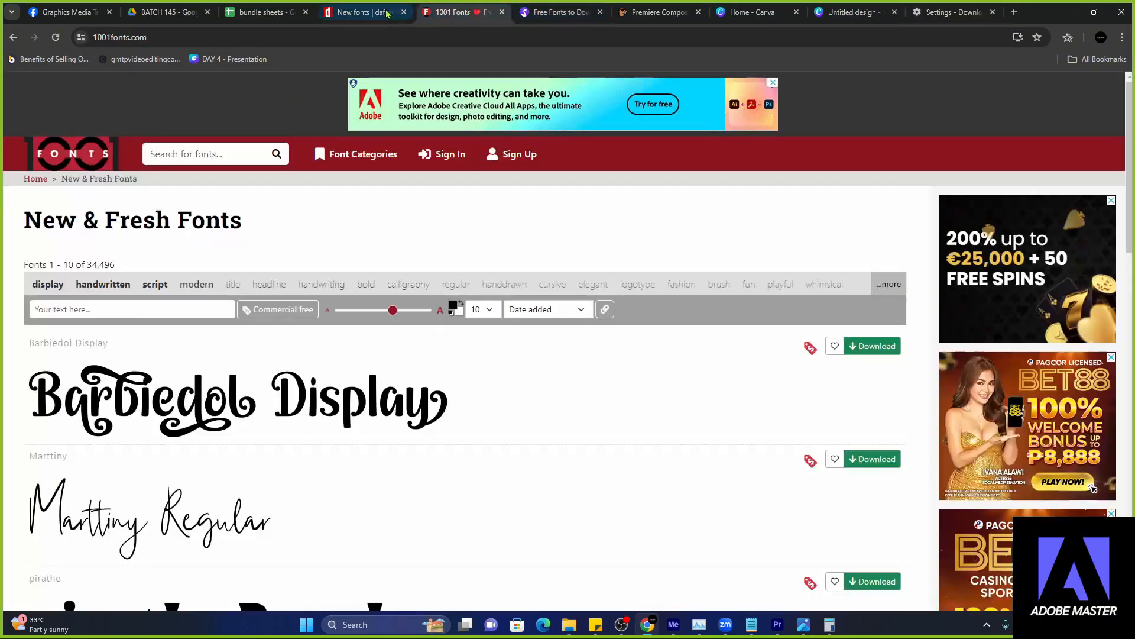
click(387, 13)
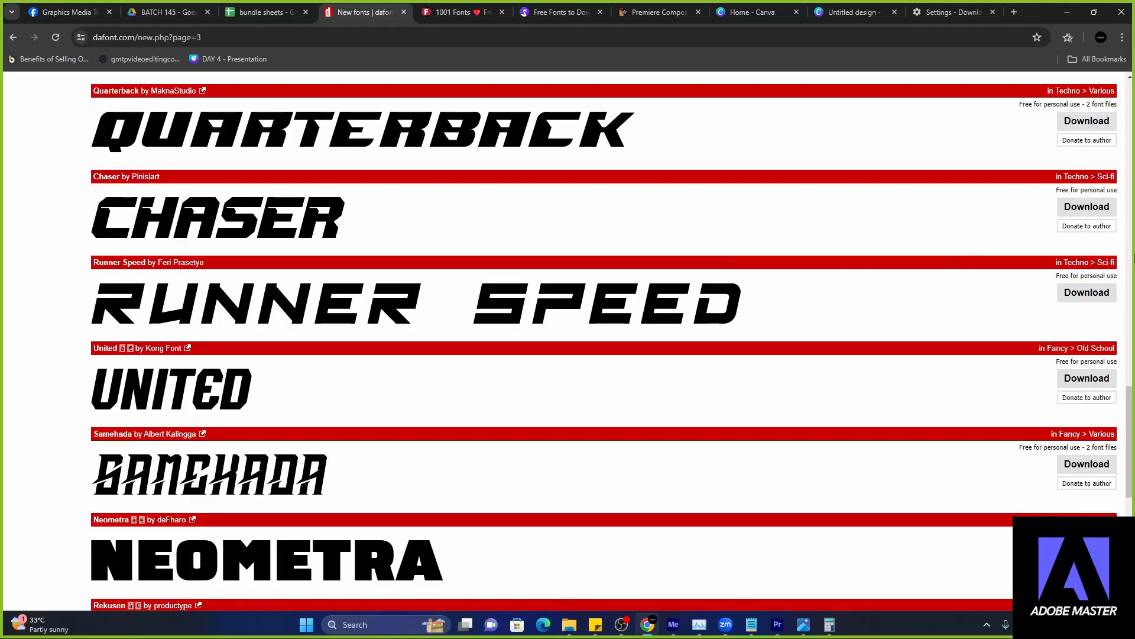
click(1087, 206)
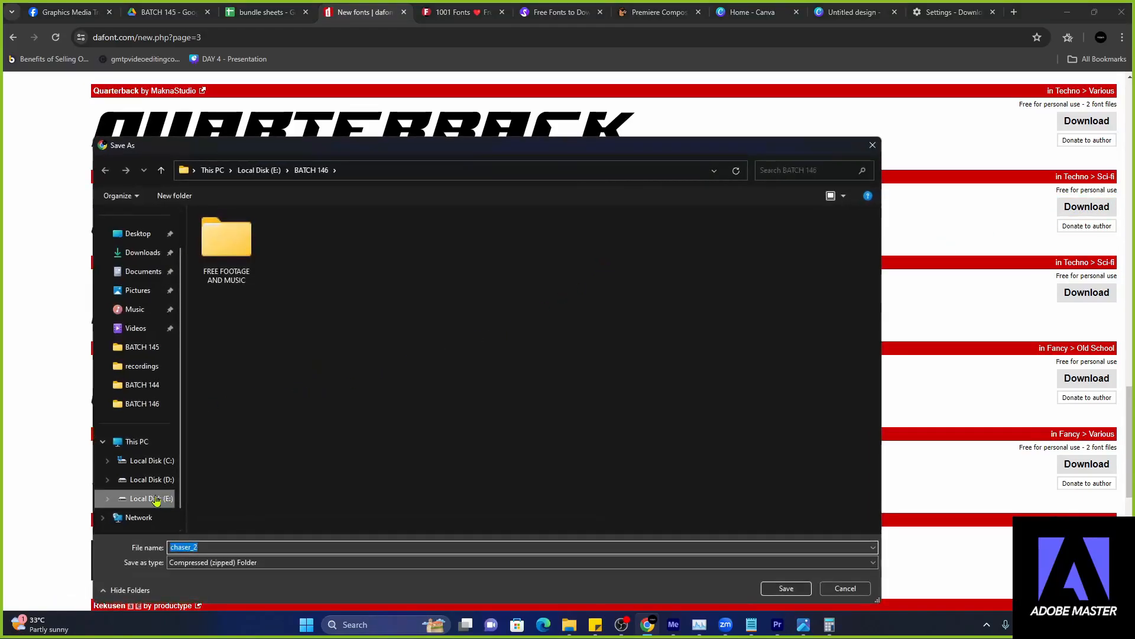
click(146, 409)
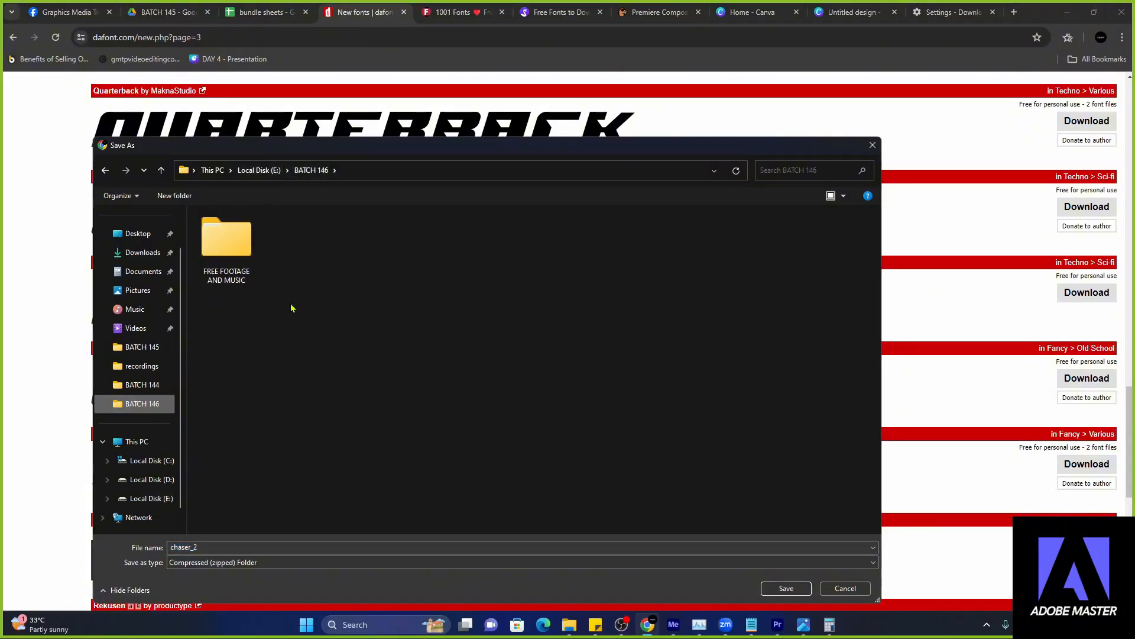
click(778, 589)
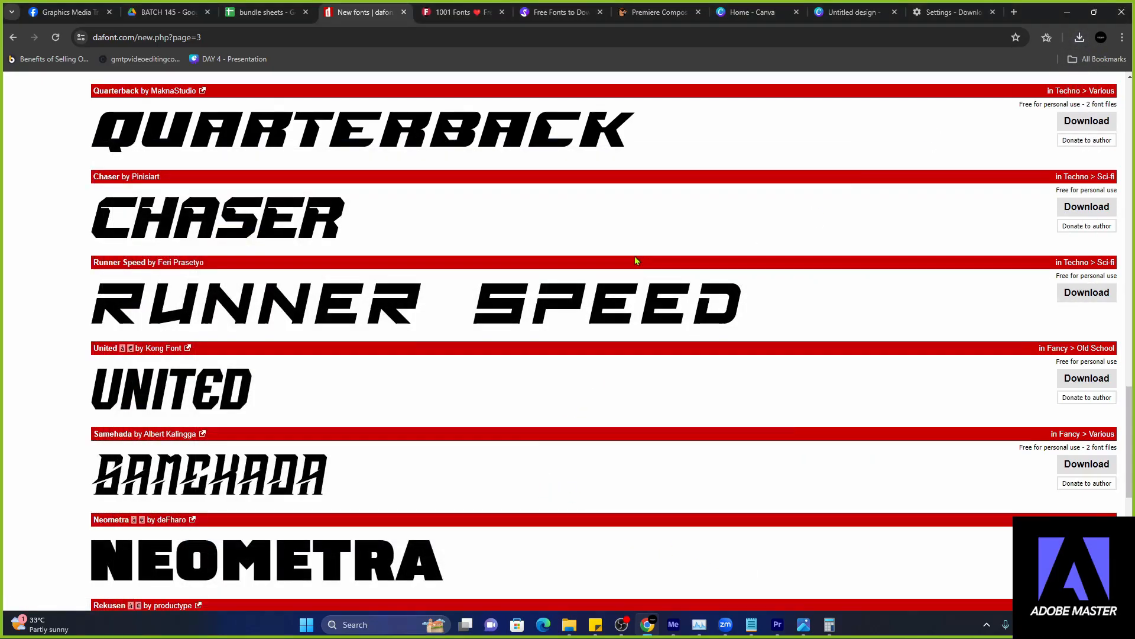
- Browse the font samples on pages 1 to 4 of 1001fonts.com's New & Fresh Fonts list
click(449, 12)
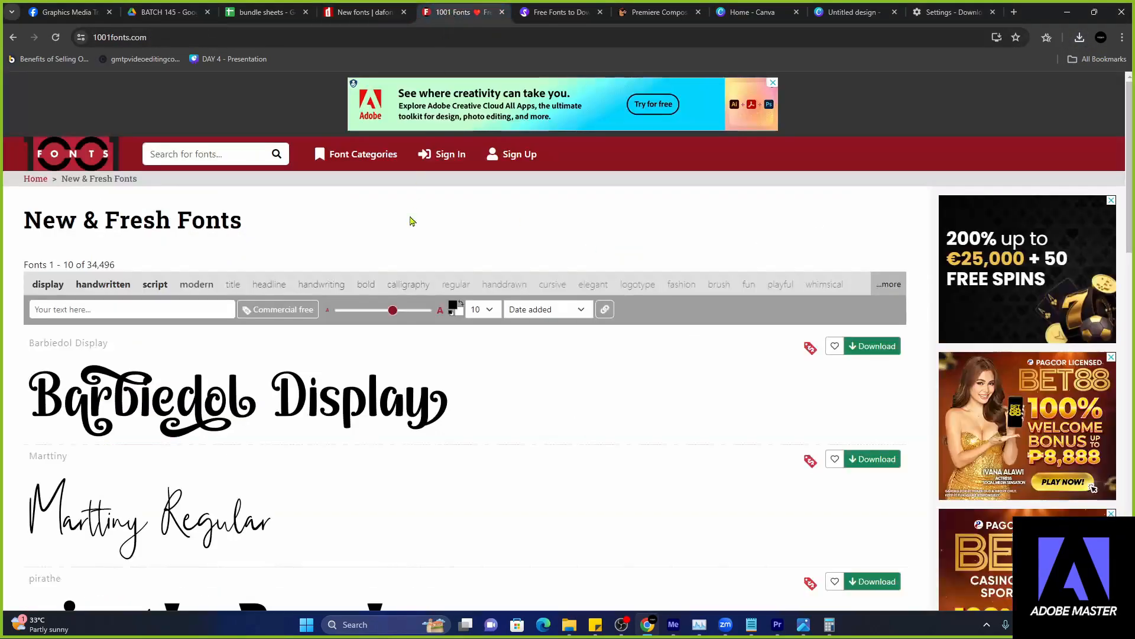
scroll(240, 330, down, 5)
scroll(240, 330, down, 8)
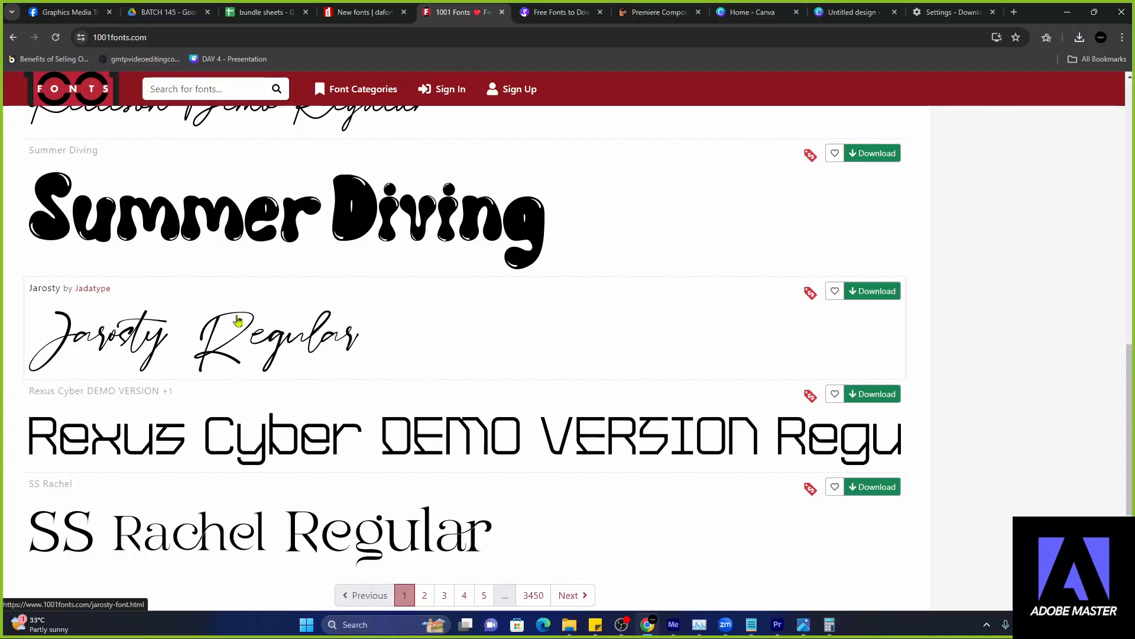
scroll(165, 266, down, 5)
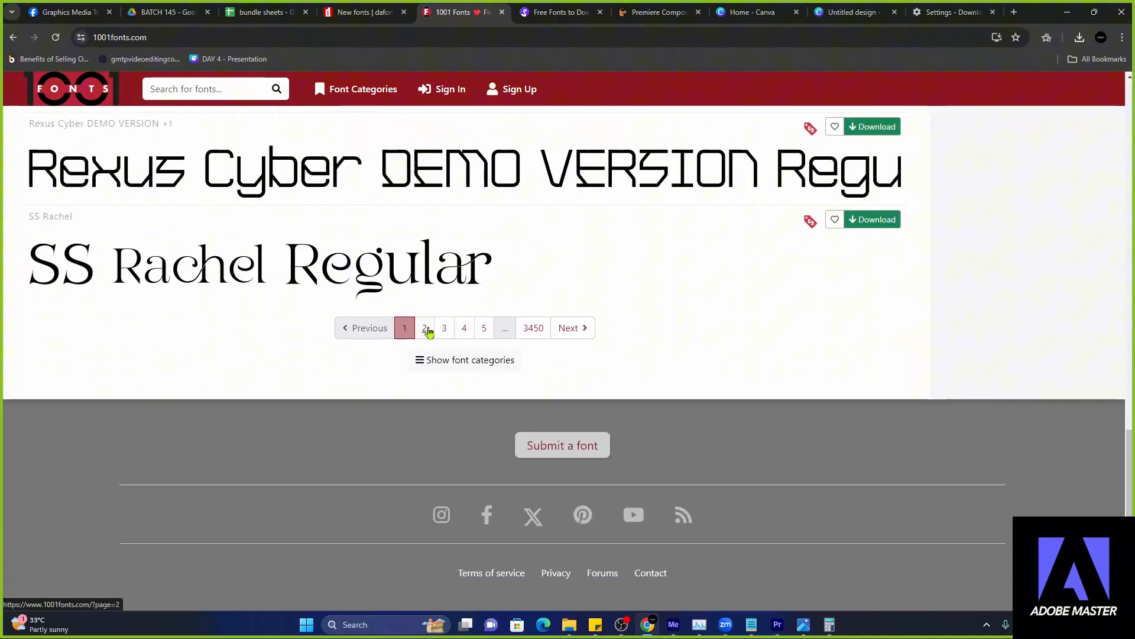
click(426, 329)
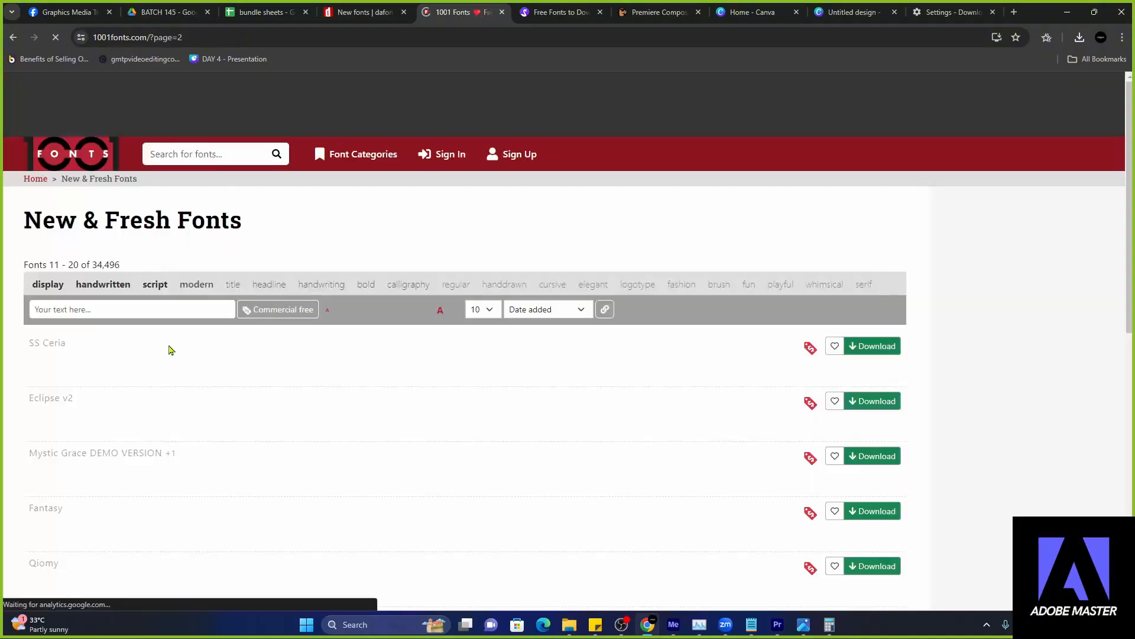
scroll(165, 367, down, 10)
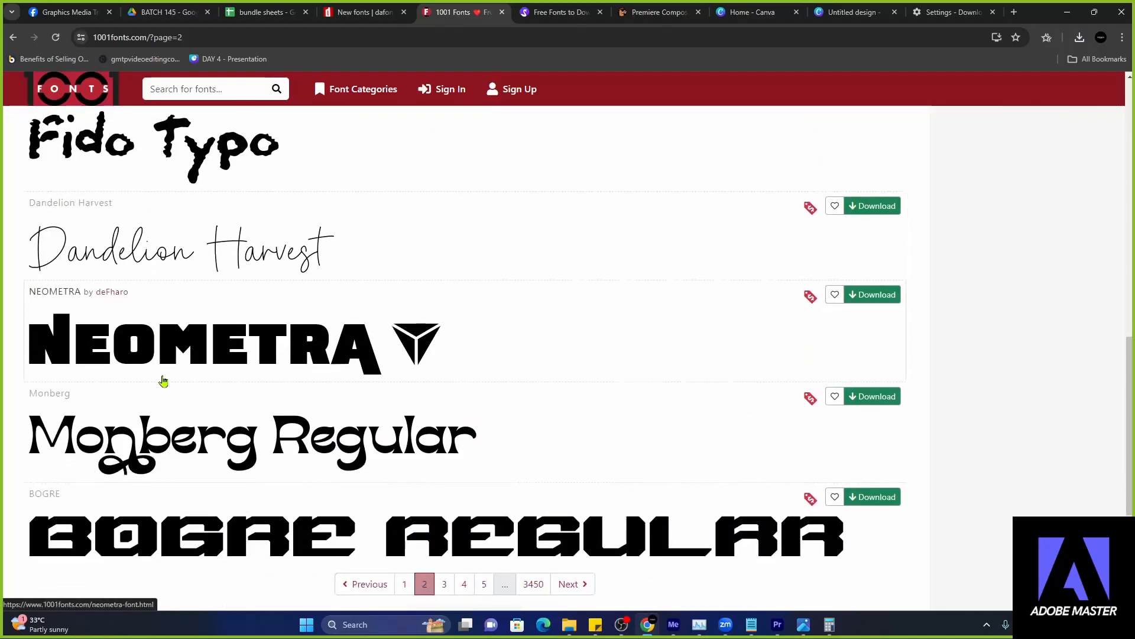
scroll(164, 381, down, 4)
click(443, 328)
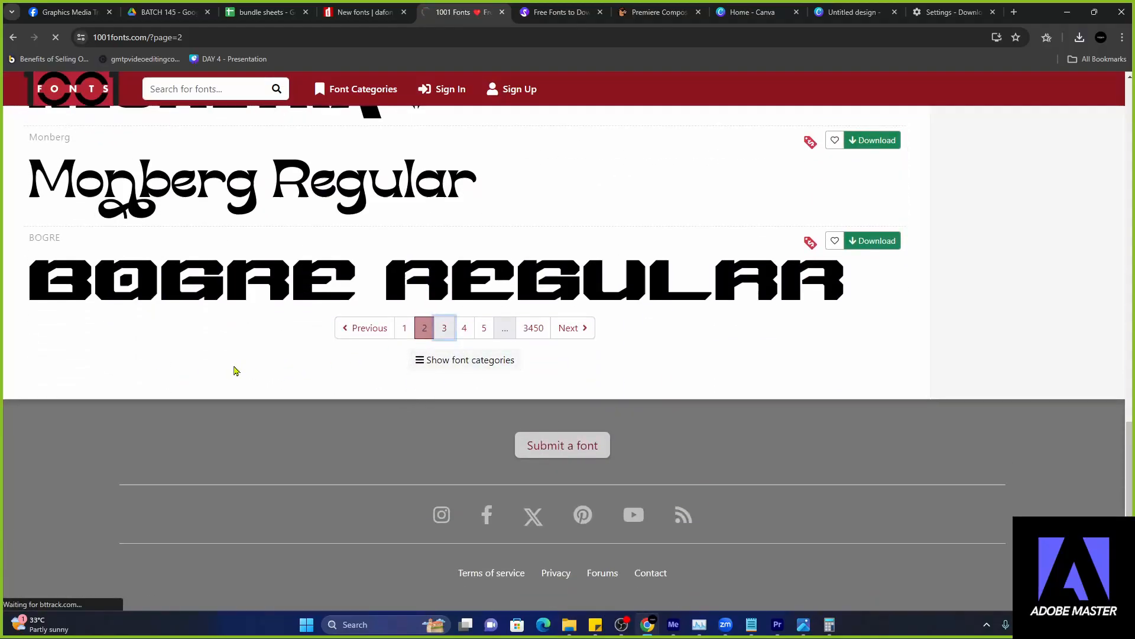
scroll(155, 391, down, 2)
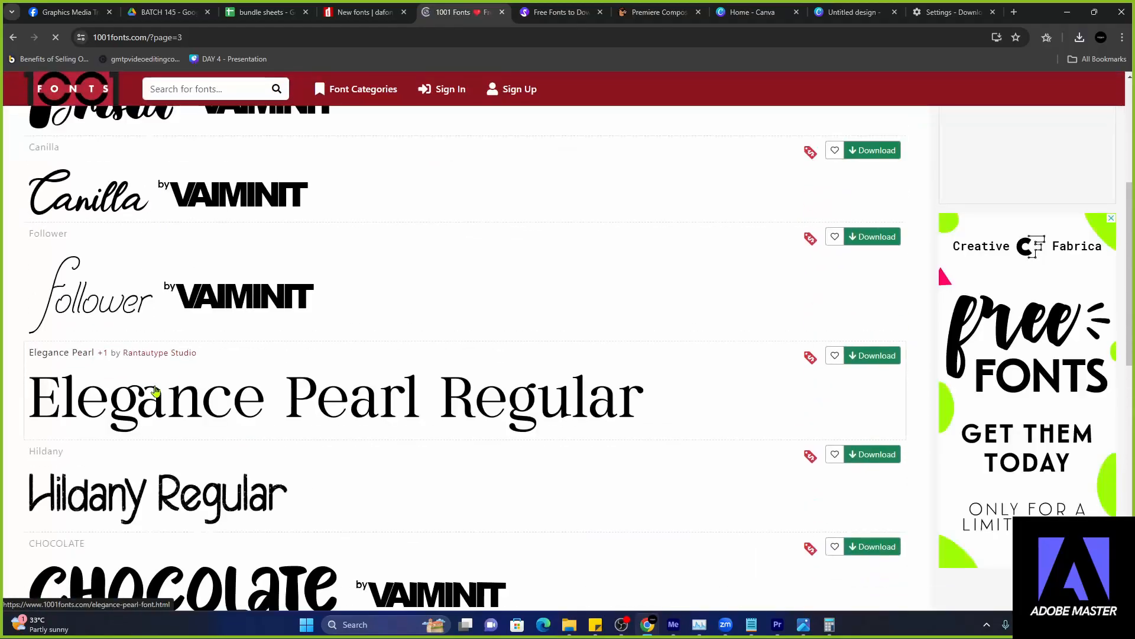
scroll(155, 390, down, 9)
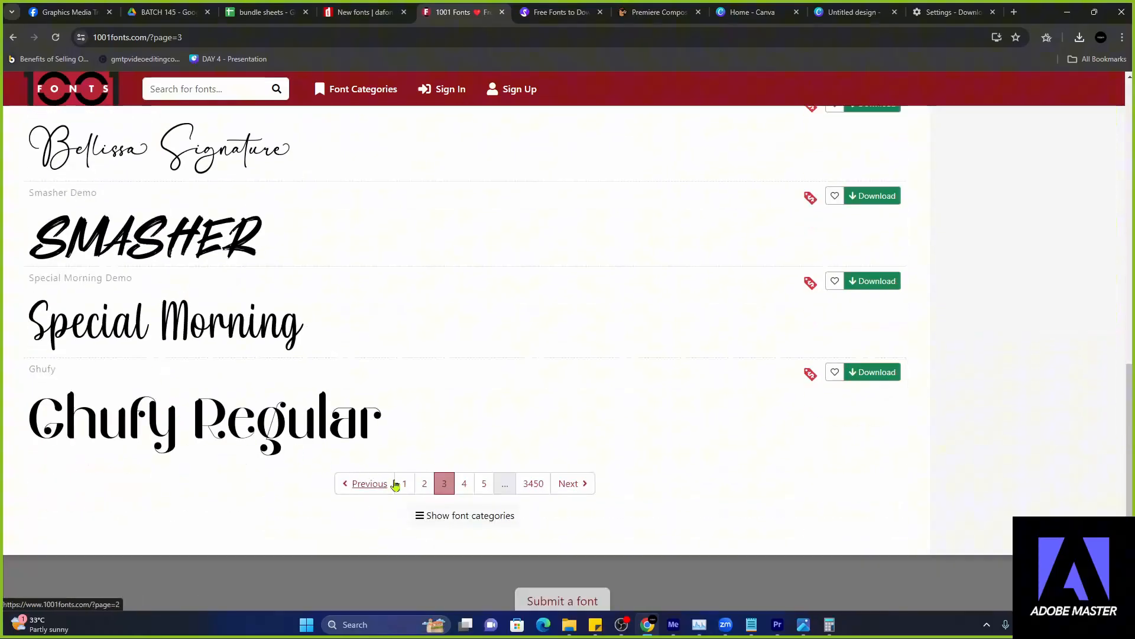
click(464, 485)
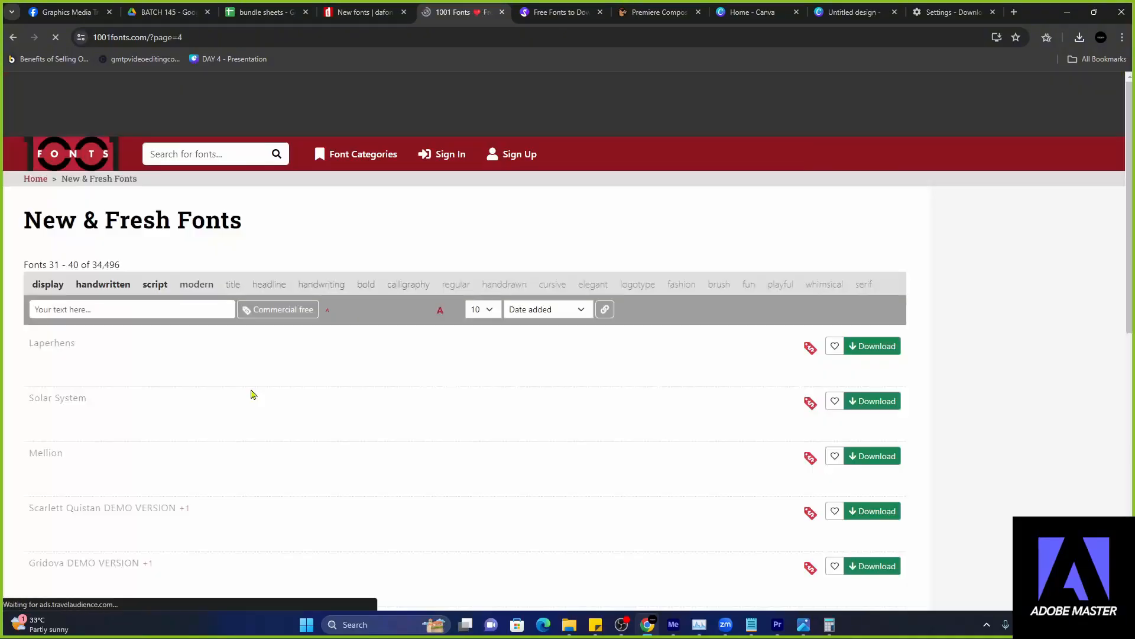
scroll(251, 396, down, 8)
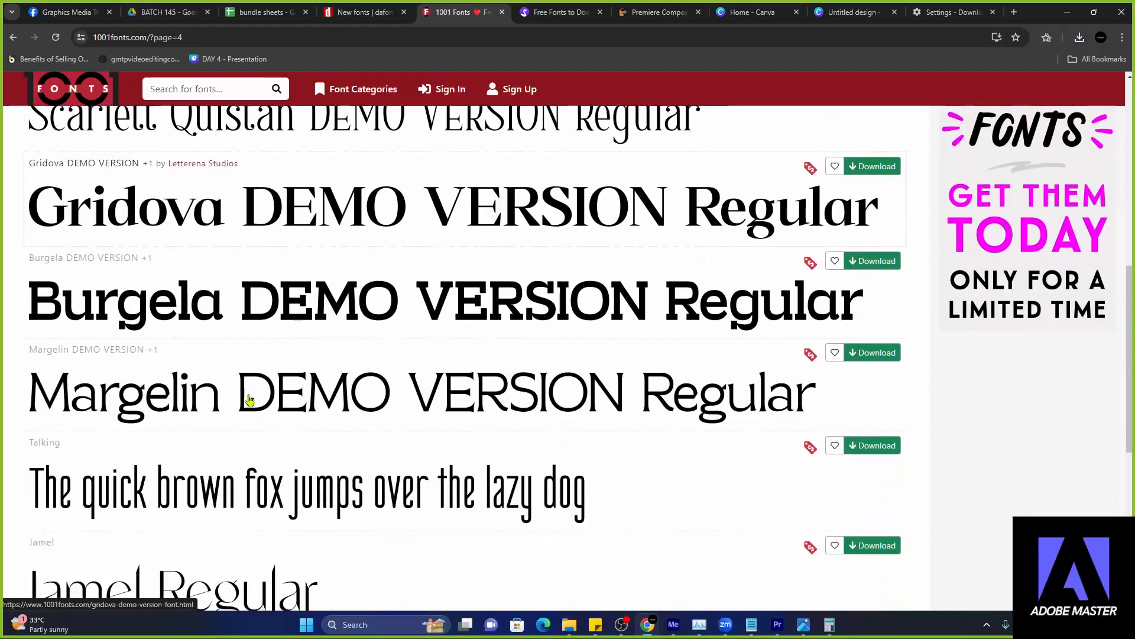
scroll(250, 399, down, 4)
- Download the Solar System font from page 4 and save it as the zip file solar-system in the BATCH 146 folder
scroll(249, 400, up, 18)
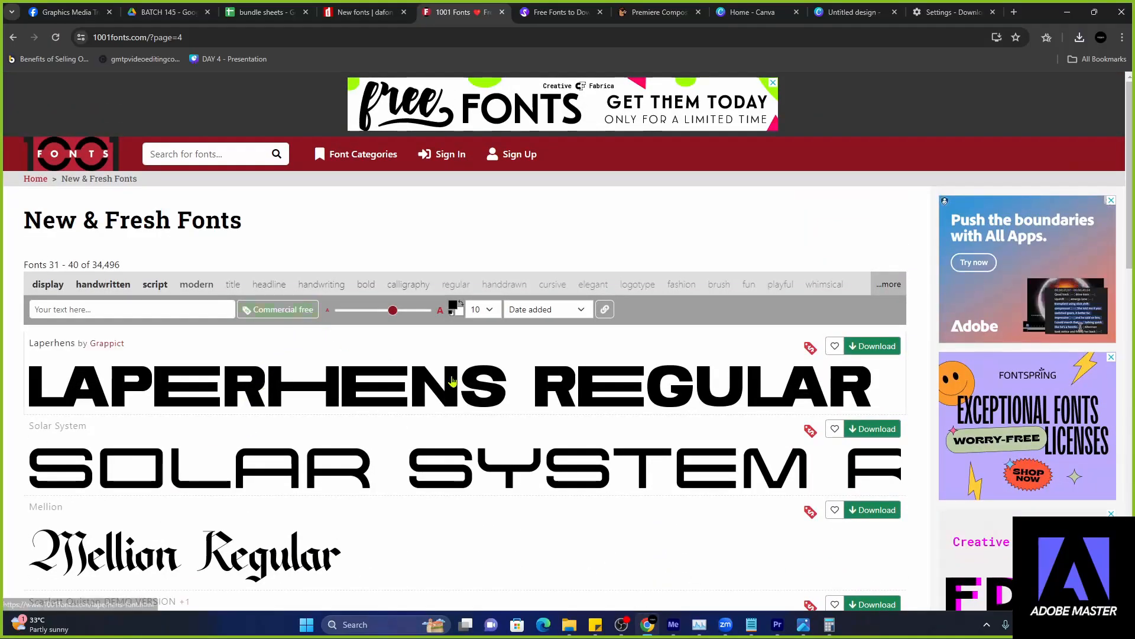
scroll(452, 380, down, 3)
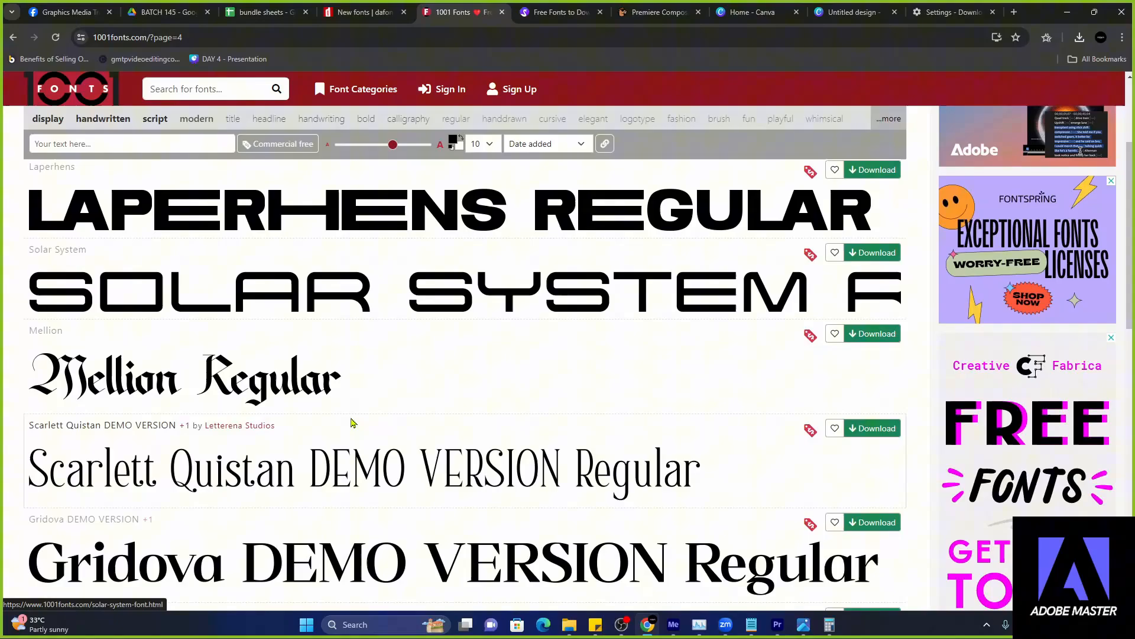
click(873, 251)
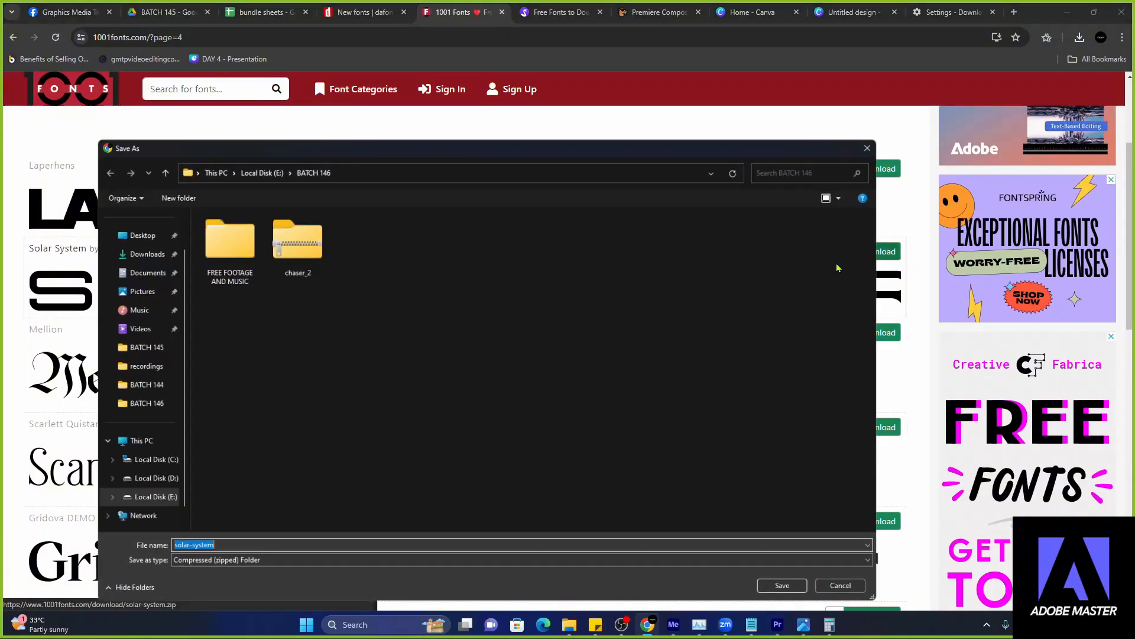
click(786, 587)
- Look through the Recently Added Free Fonts on the fontswan.com home page
click(537, 8)
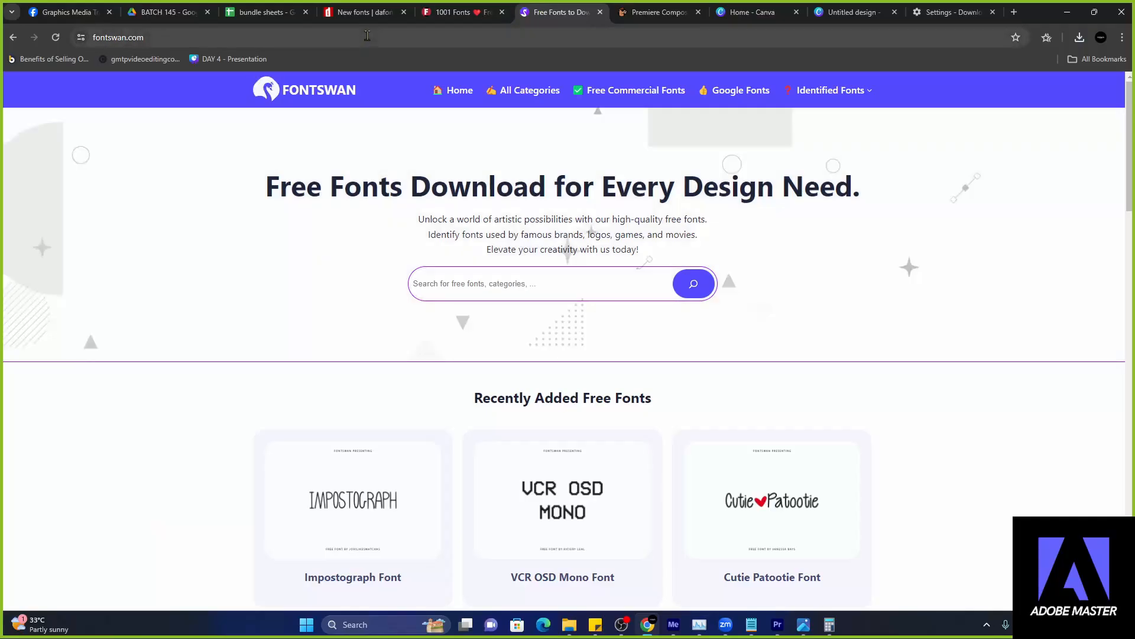
click(366, 38)
scroll(240, 276, down, 7)
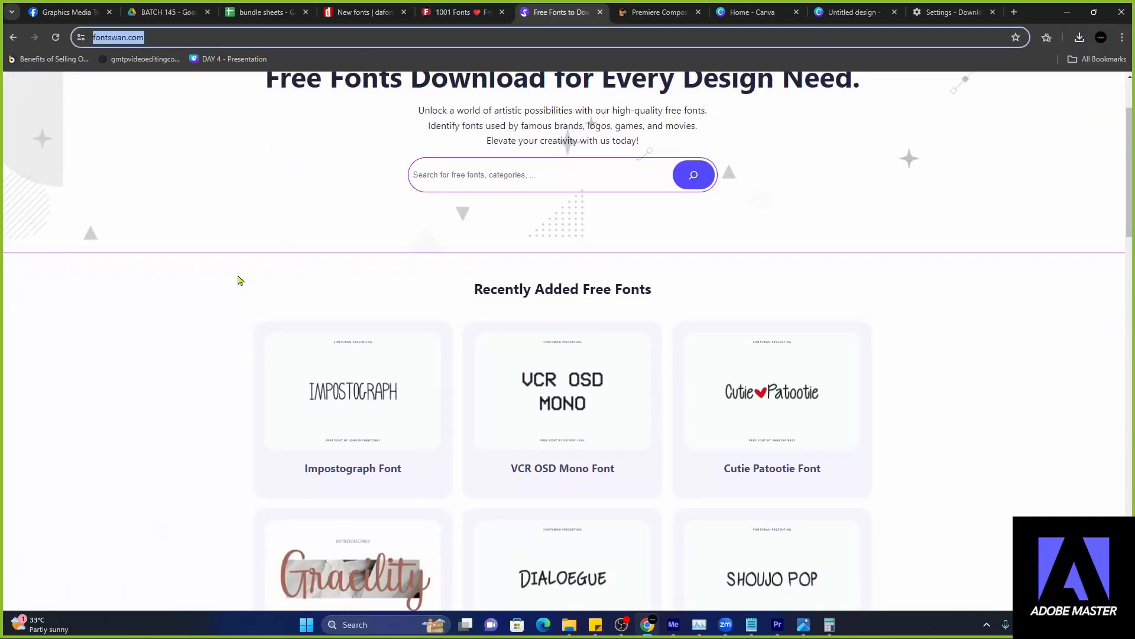
scroll(428, 296, up, 2)
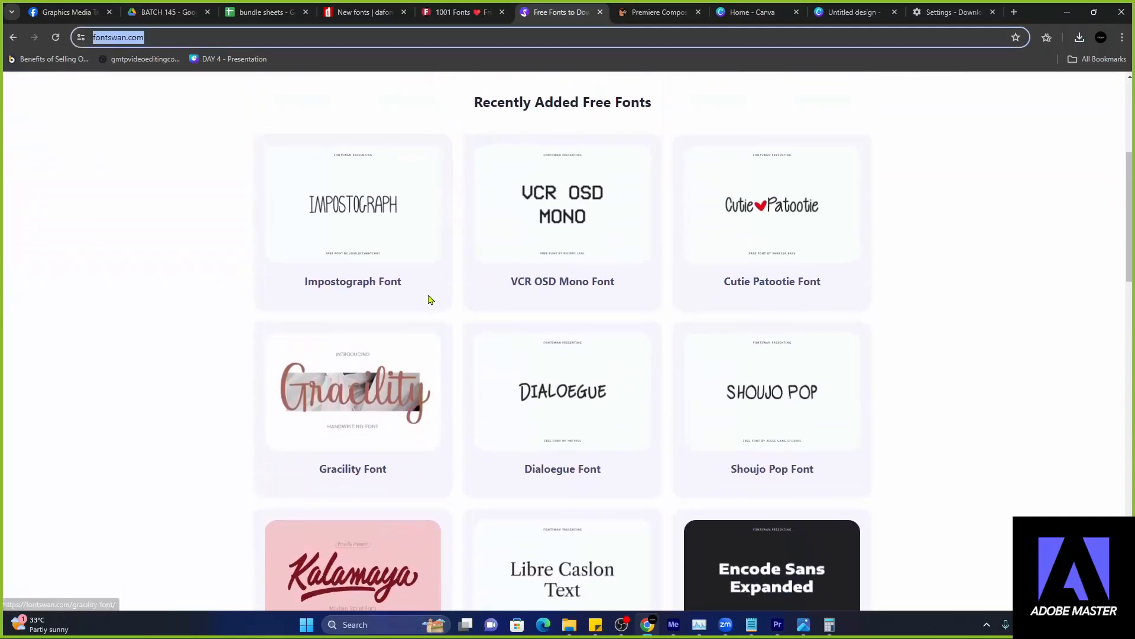
scroll(733, 388, down, 2)
scroll(582, 362, up, 7)
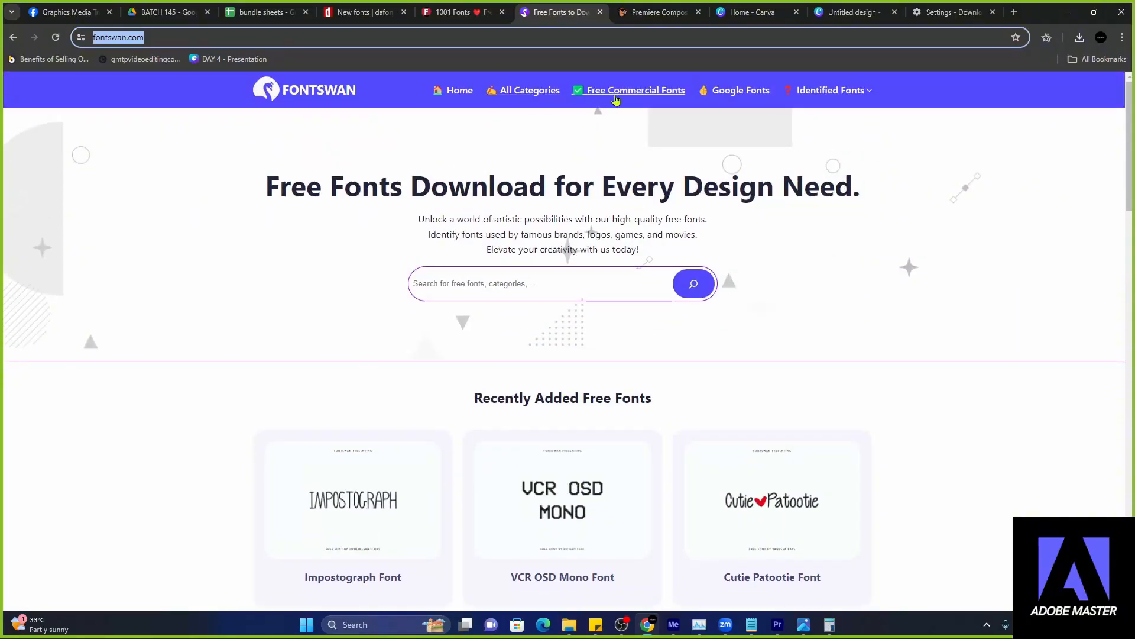
- Open fontswan.com's Free Commercial Fonts list and examine the font samples down to its end
click(621, 100)
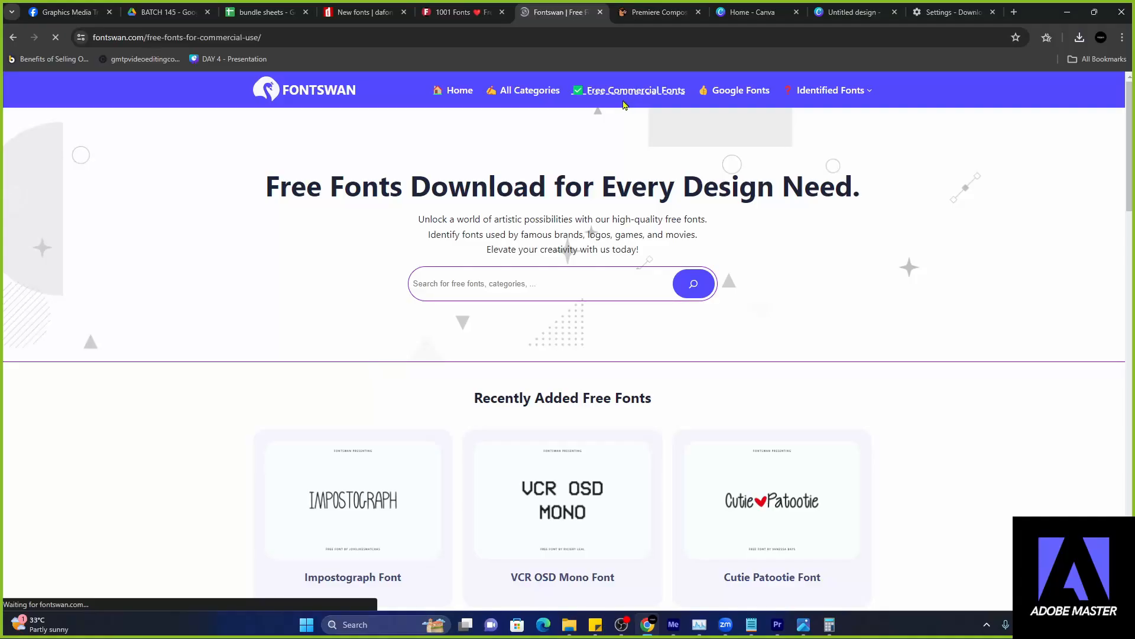
scroll(296, 287, down, 3)
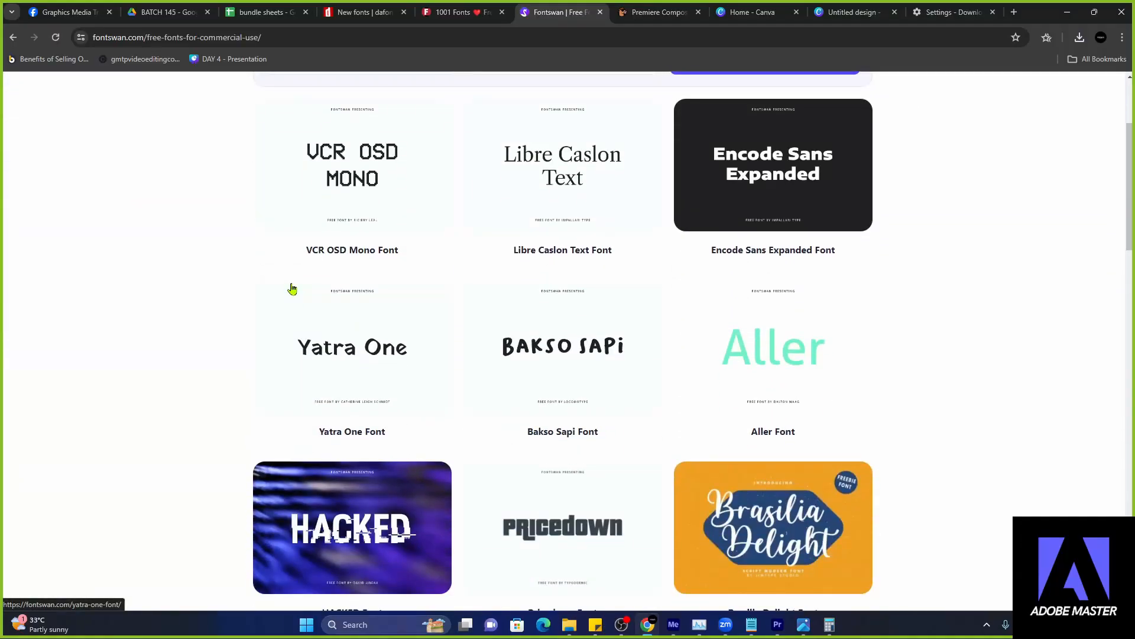
scroll(291, 288, up, 3)
scroll(371, 242, down, 9)
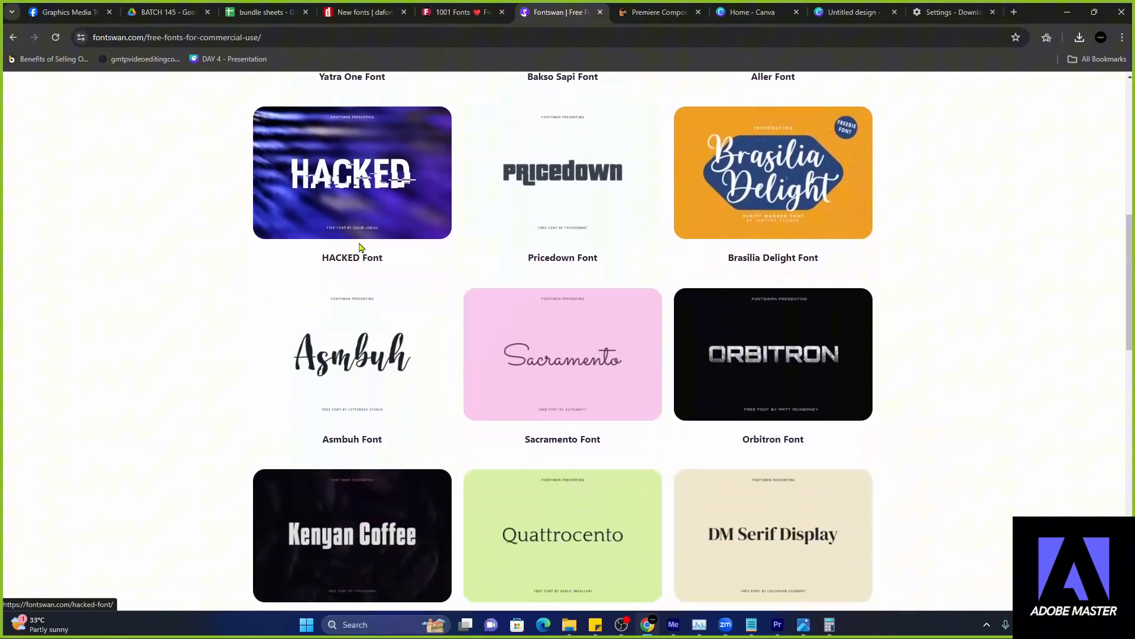
scroll(361, 246, down, 3)
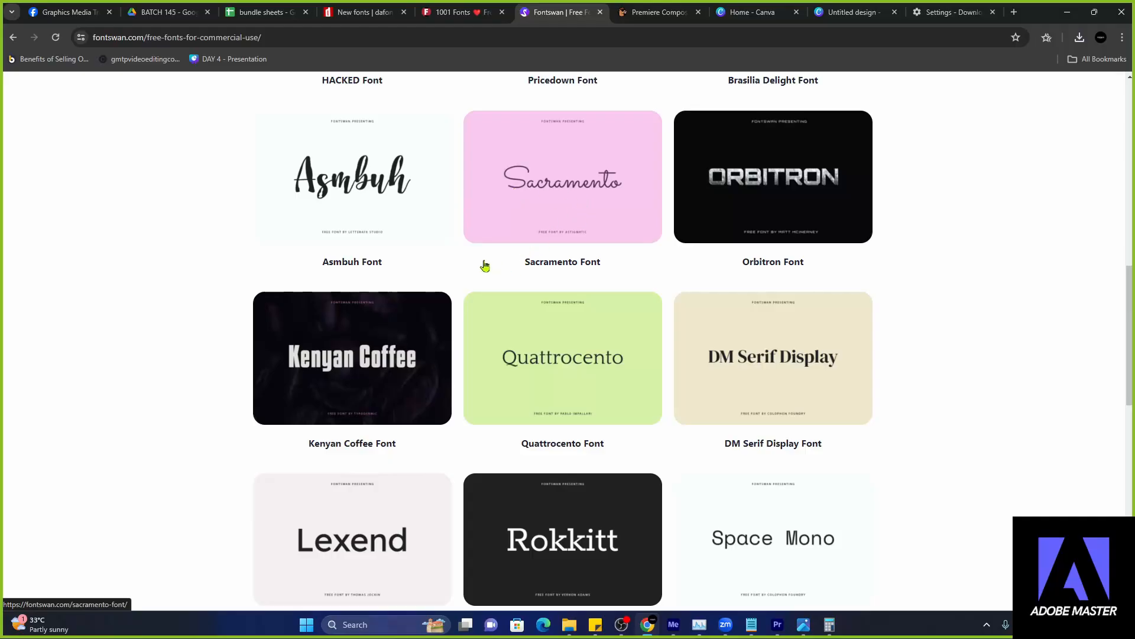
scroll(414, 382, down, 6)
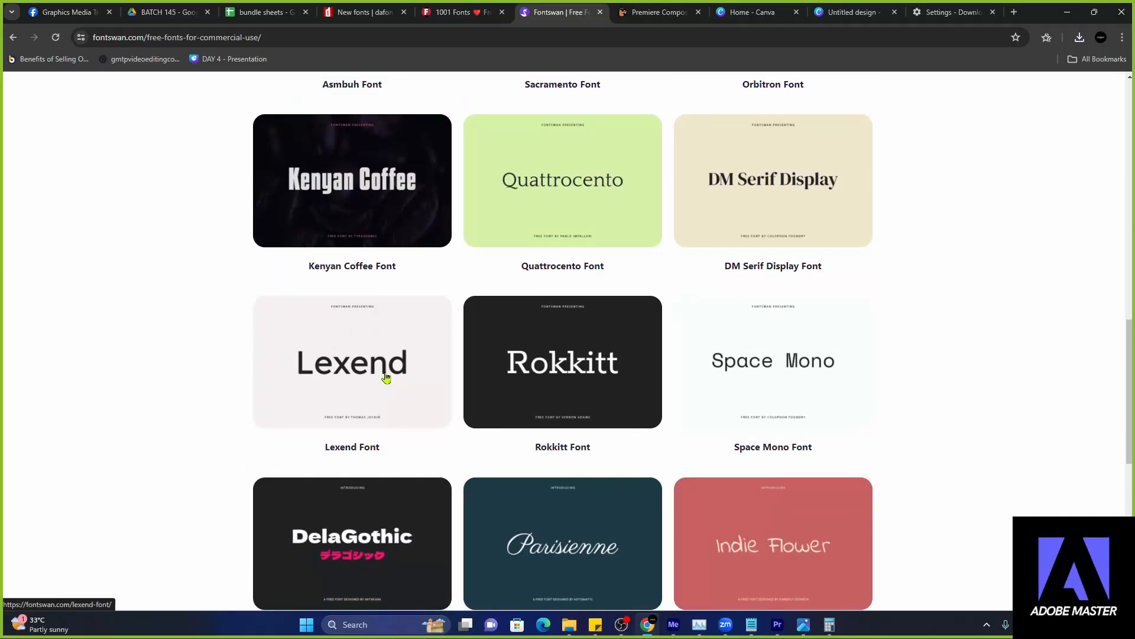
scroll(369, 376, down, 1)
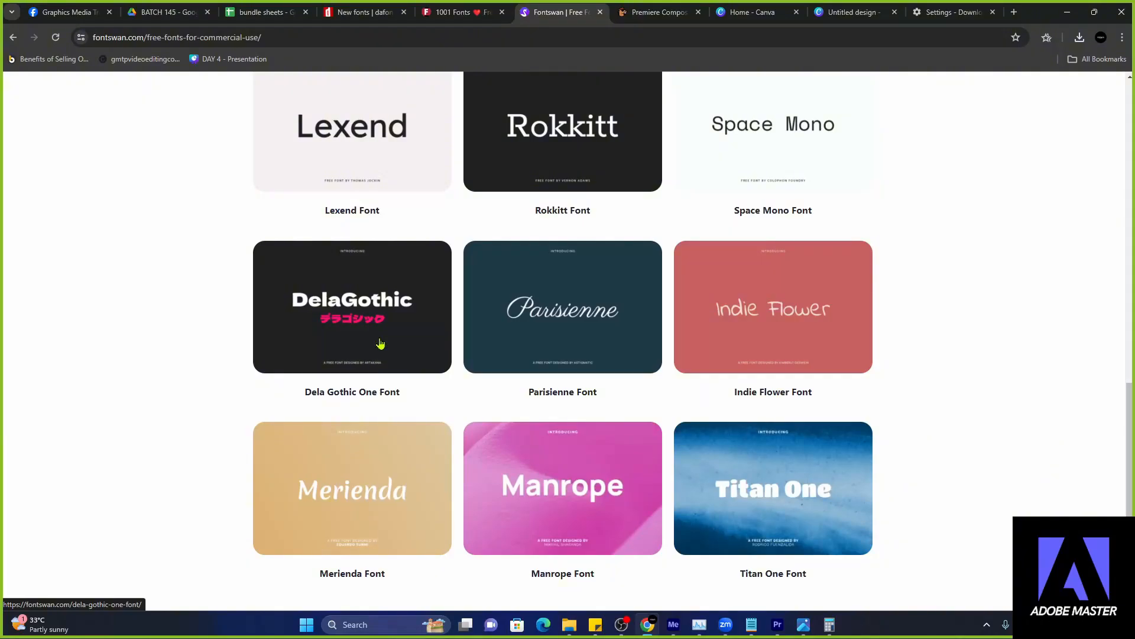
scroll(379, 343, down, 2)
- Load more fonts in the Free Commercial Fonts list and examine the added samples down to Lilita One
click(562, 513)
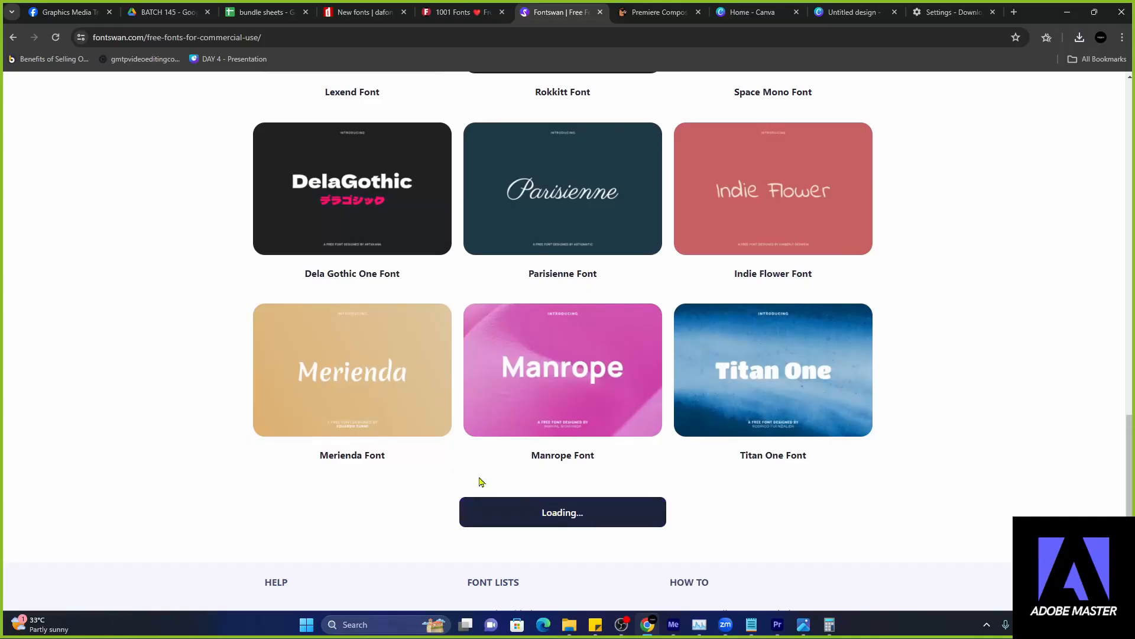
scroll(401, 442, down, 3)
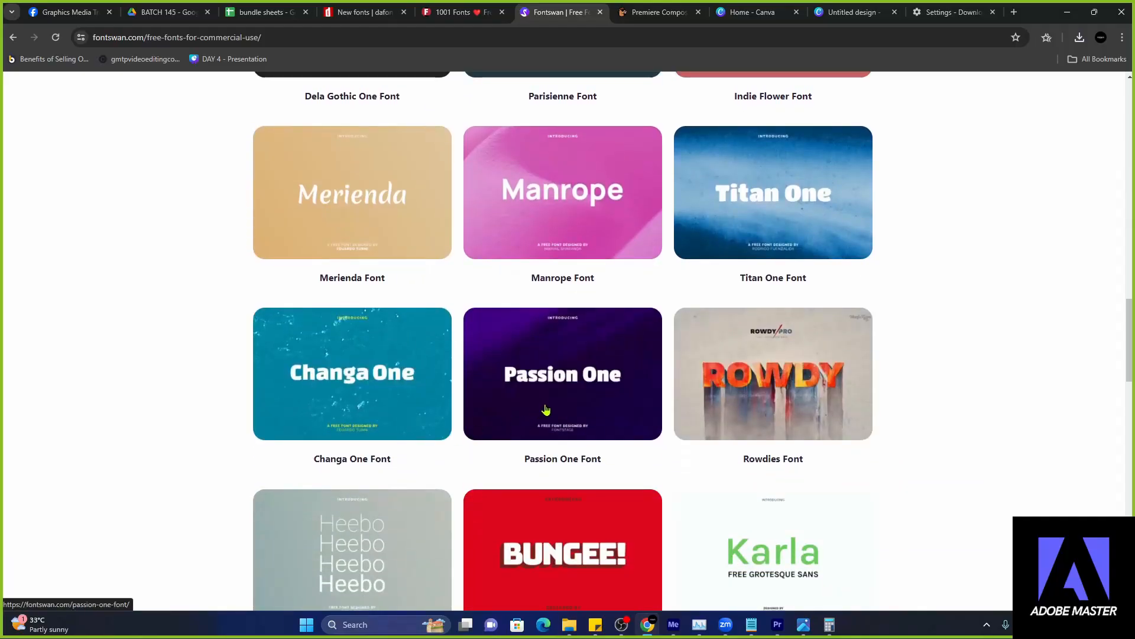
scroll(546, 408, down, 1)
scroll(543, 355, down, 3)
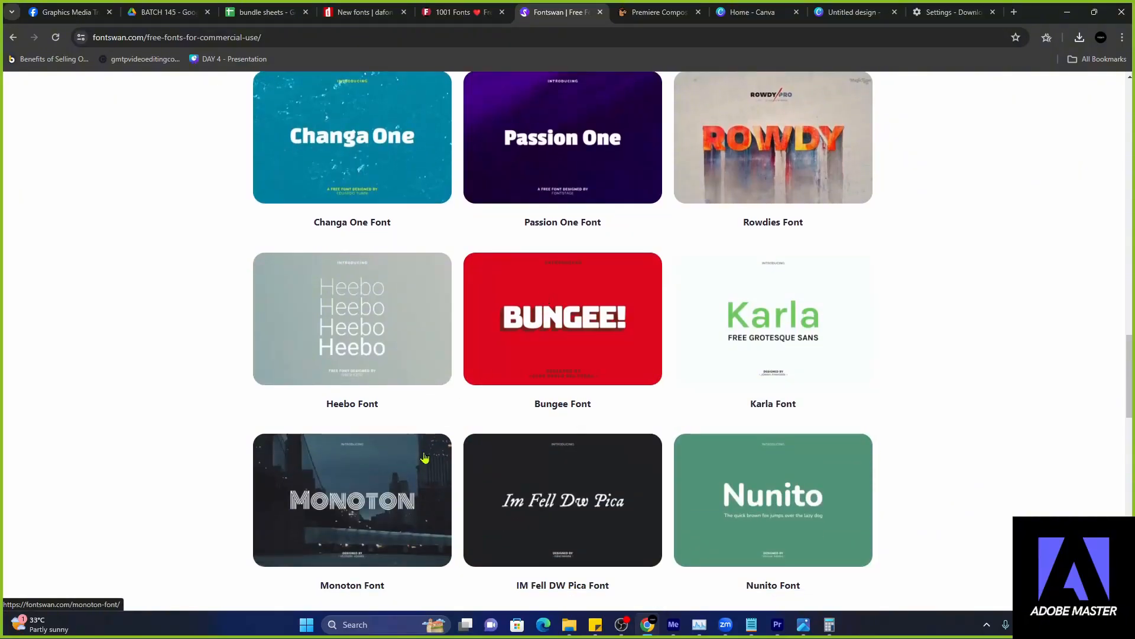
scroll(407, 490, down, 4)
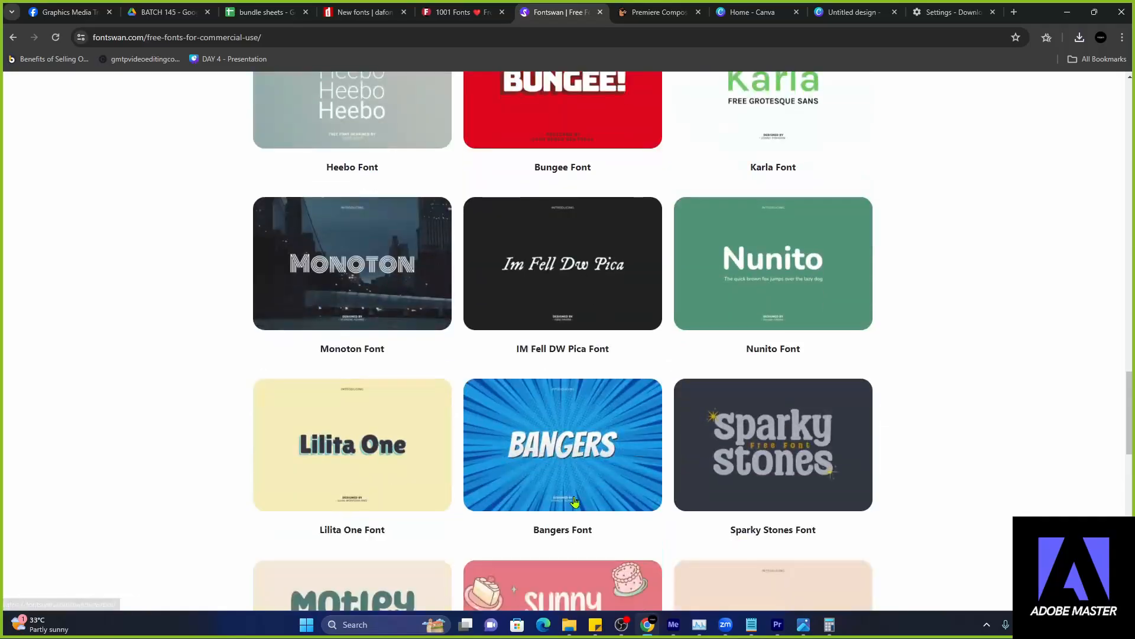
scroll(398, 431, down, 1)
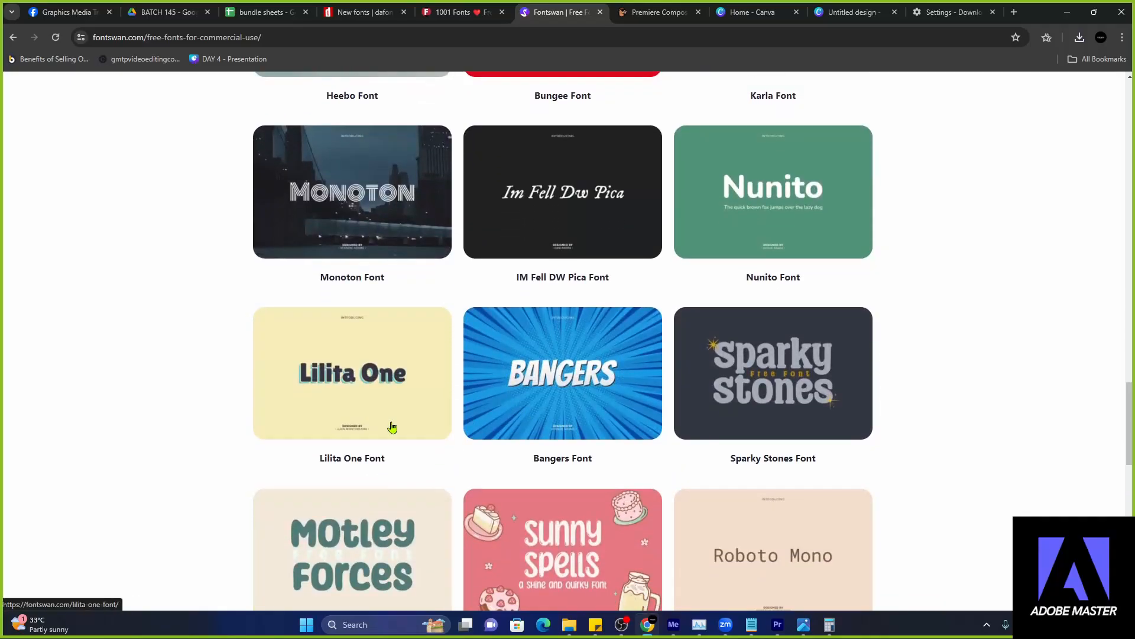
scroll(368, 320, down, 2)
- Download the Lilita One font from its fontswan page and save it as the zip file Lilita_One in the BATCH 146 folder
click(364, 294)
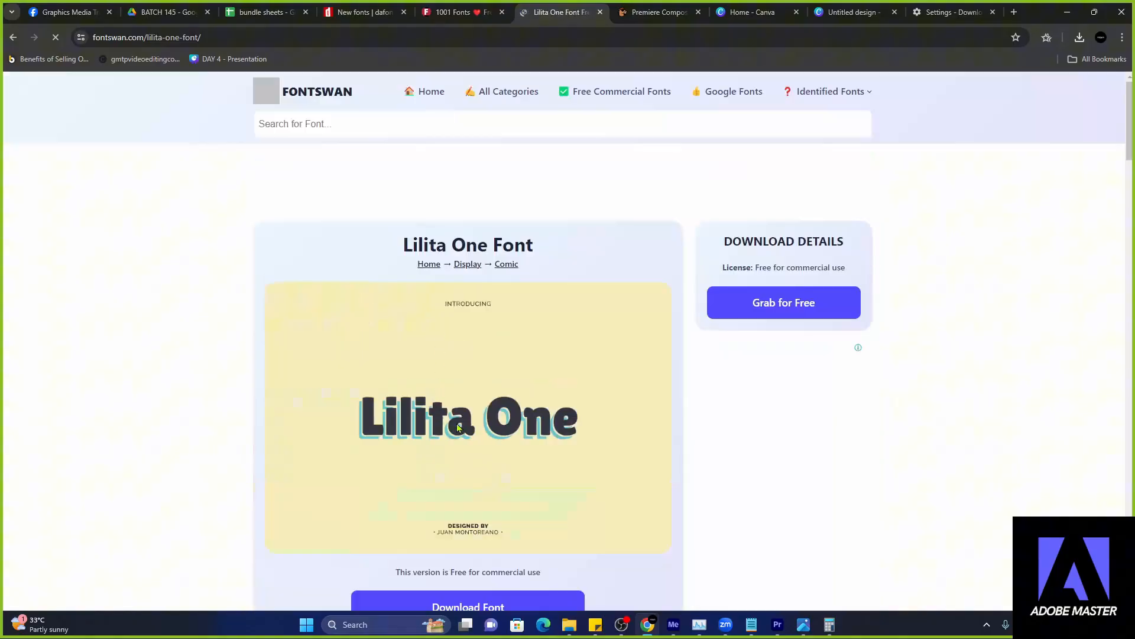
scroll(459, 428, down, 1)
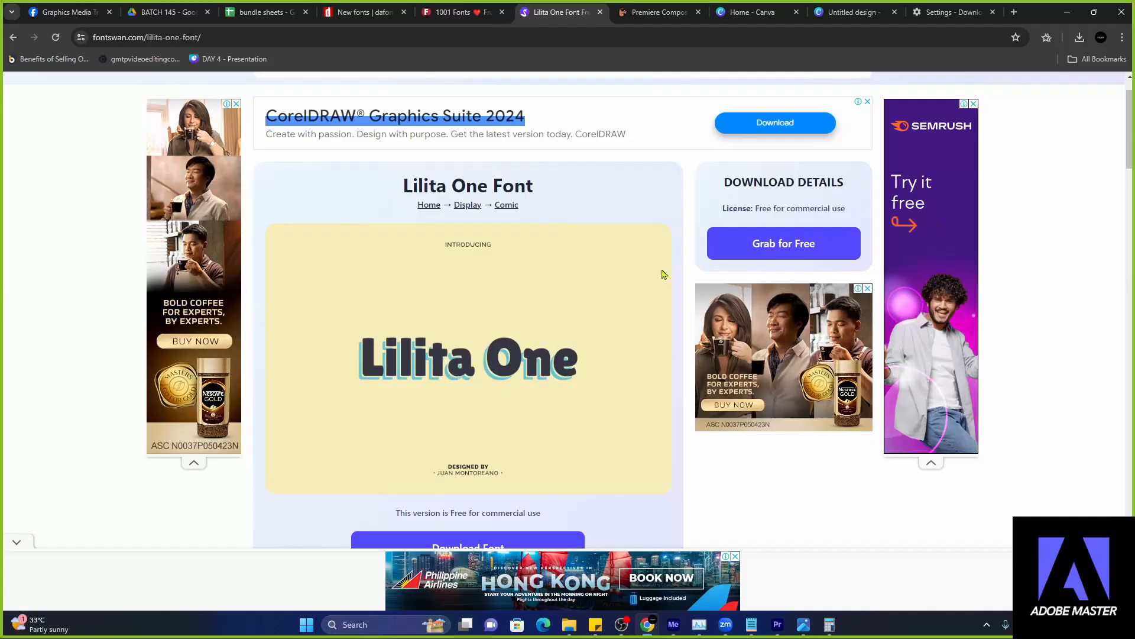
scroll(491, 355, down, 2)
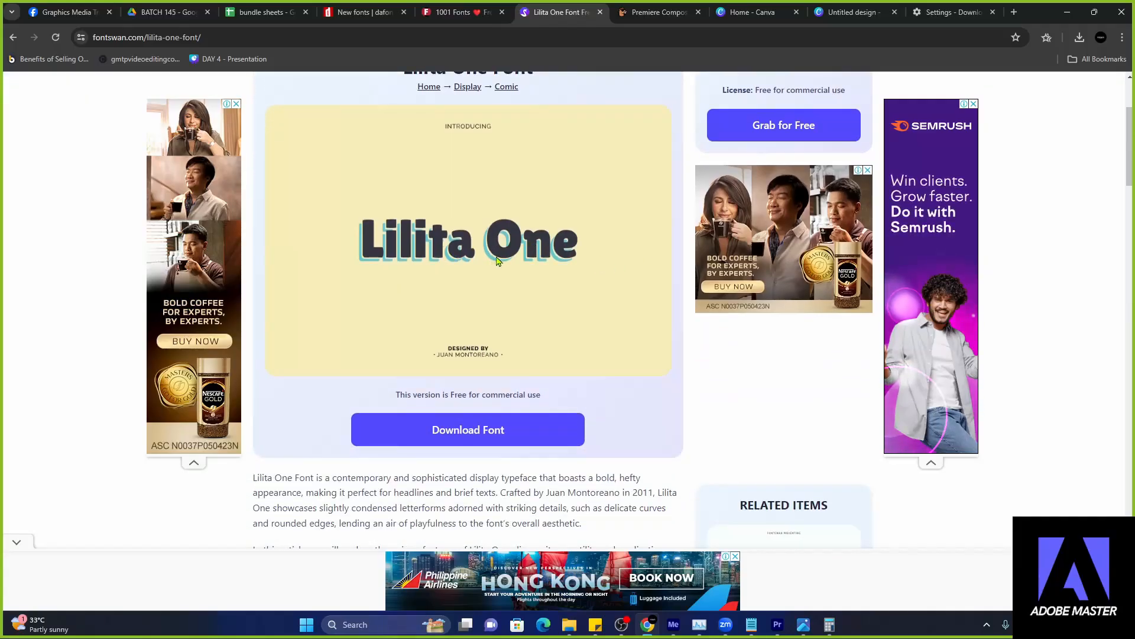
click(467, 430)
click(916, 166)
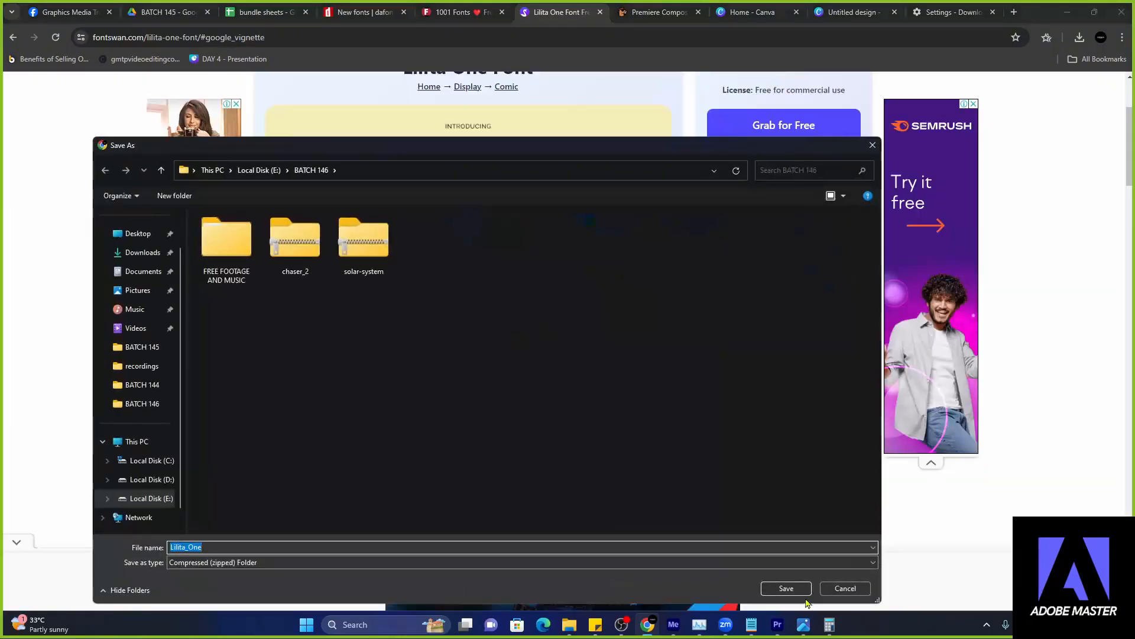
click(790, 588)
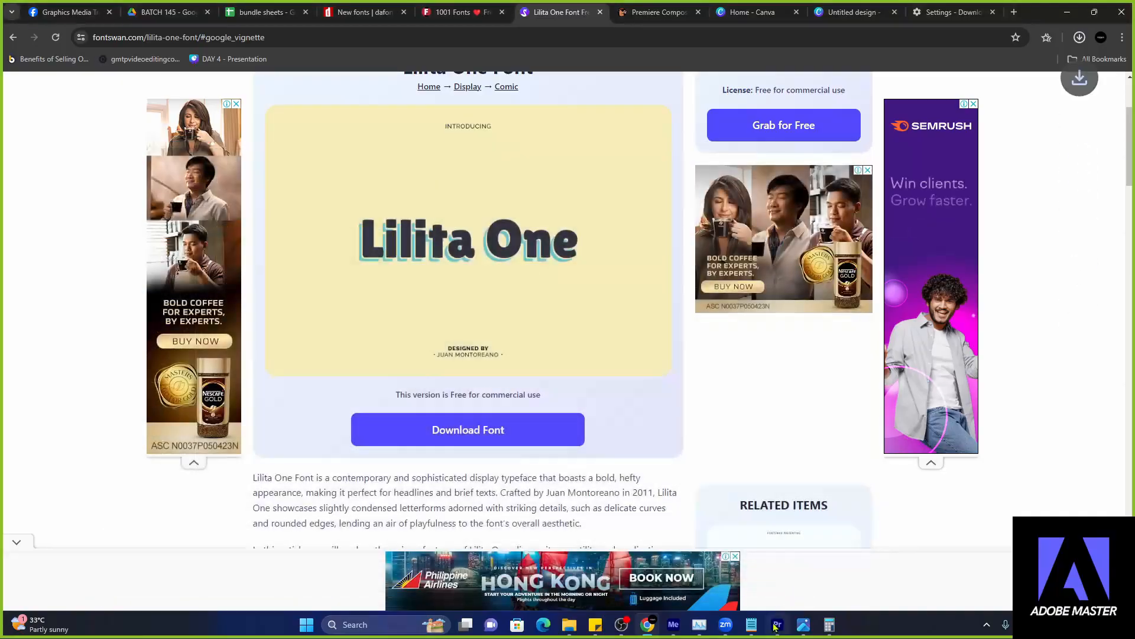
- Switch to File Explorer and extract the chaser_2 zip file in the BATCH 146 folder
click(778, 625)
click(569, 624)
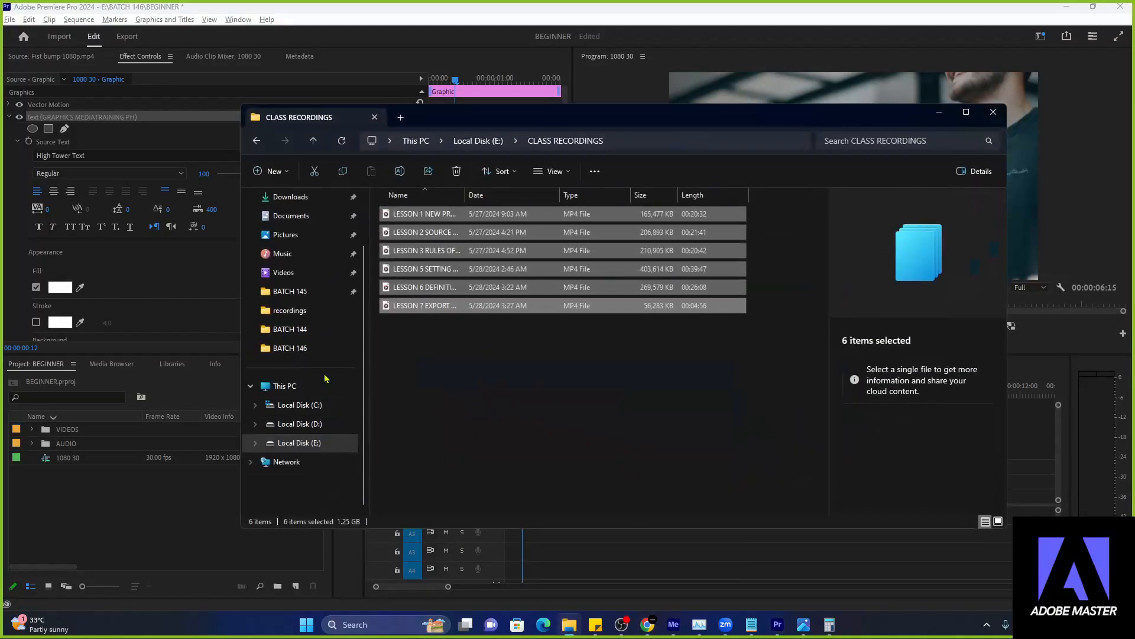
click(323, 348)
click(591, 237)
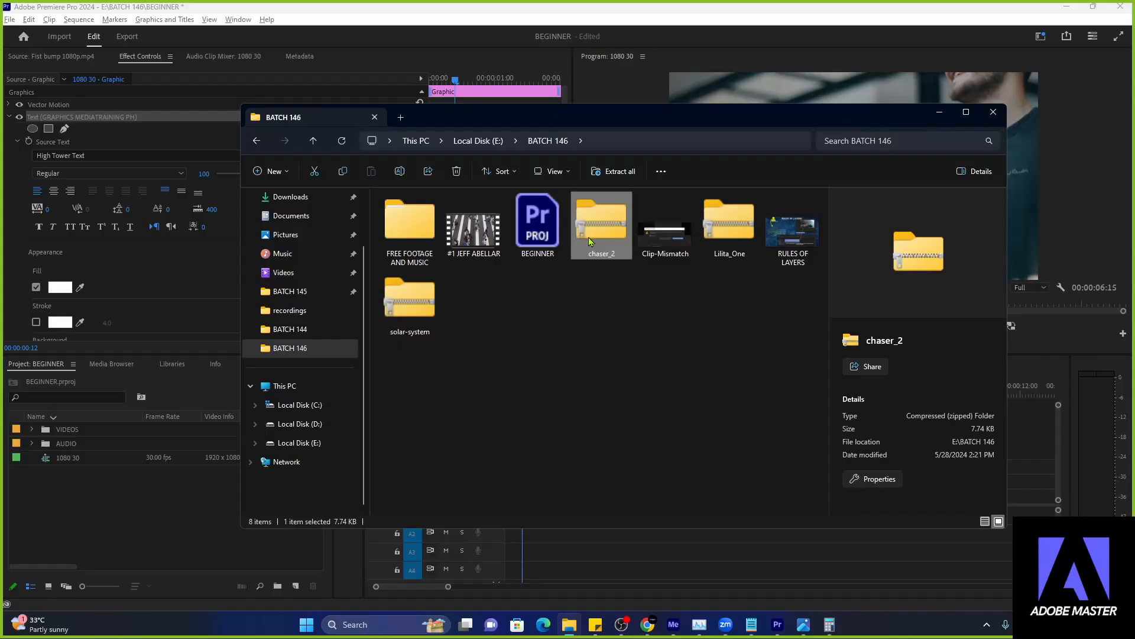
right_click(597, 240)
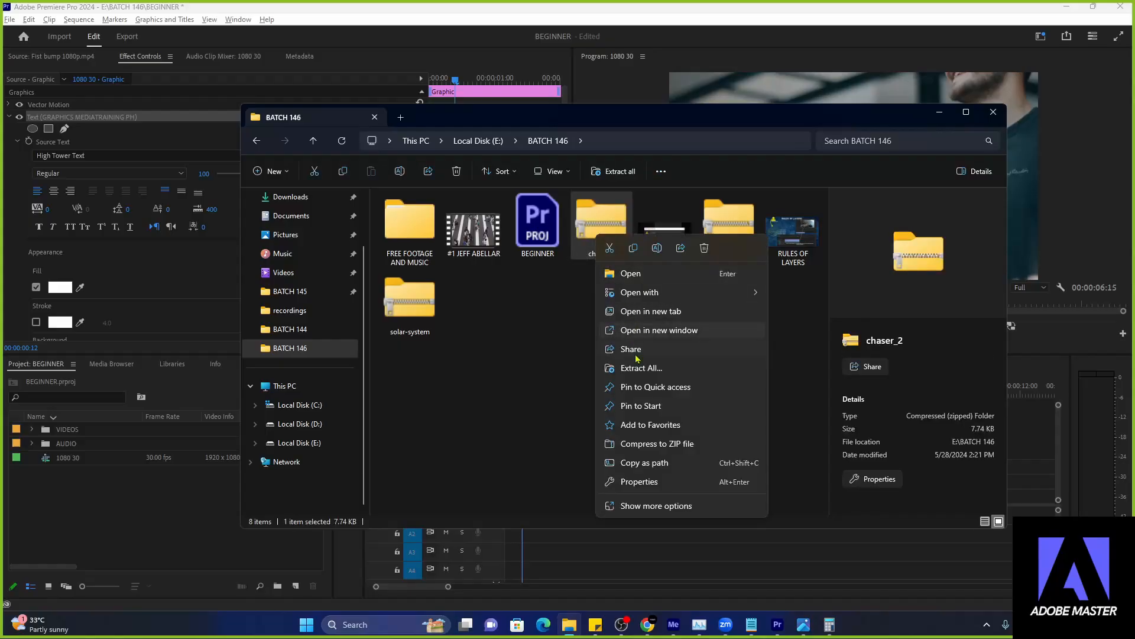
click(640, 369)
click(674, 425)
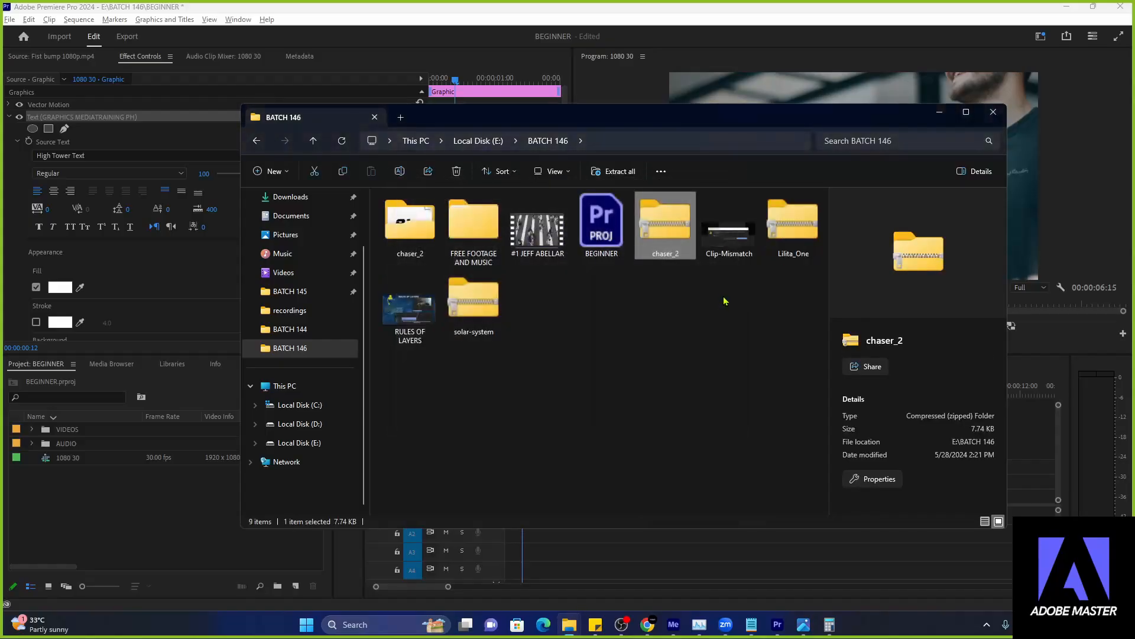
- Extract the Lilita_One and solar-system zip files in the BATCH 146 folder
click(798, 243)
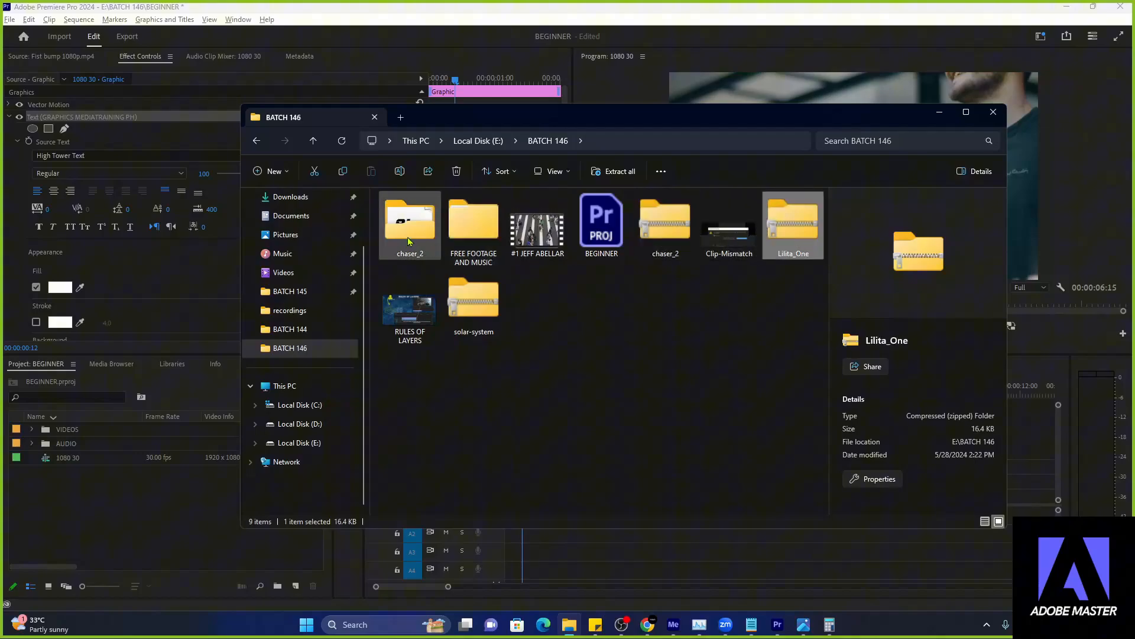
right_click(795, 241)
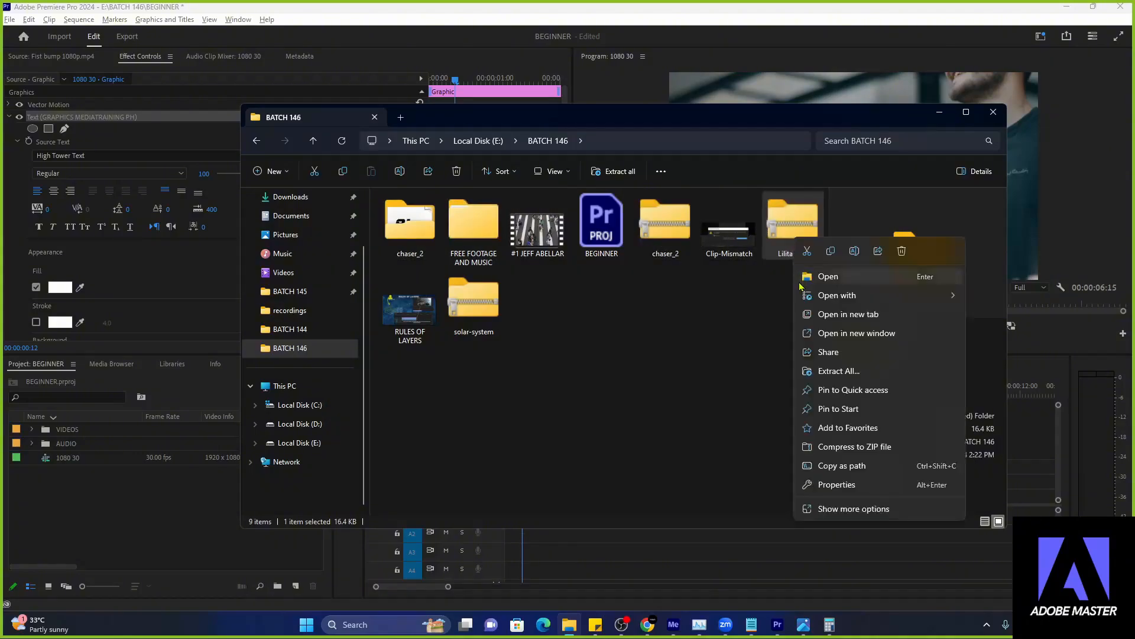
click(828, 370)
click(668, 426)
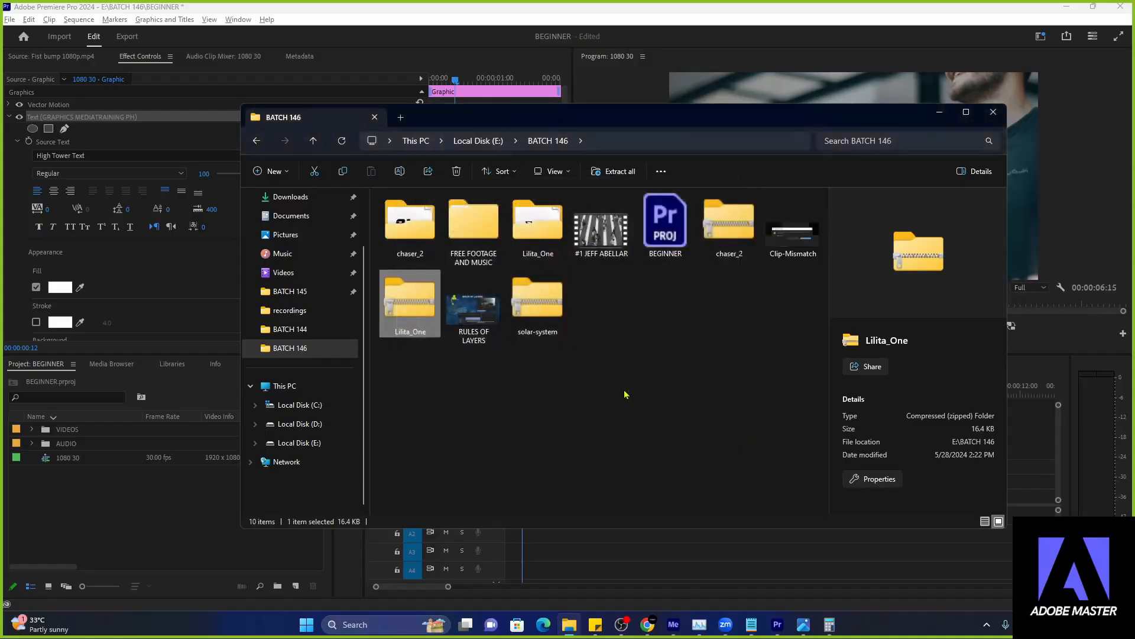
click(538, 318)
right_click(537, 317)
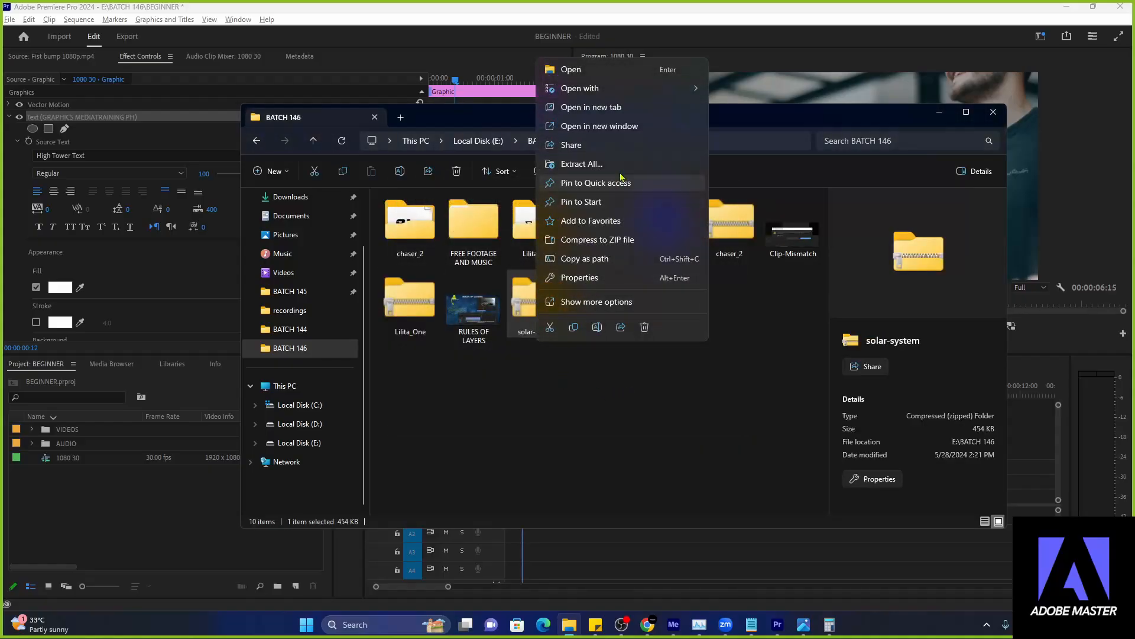
click(582, 160)
click(664, 424)
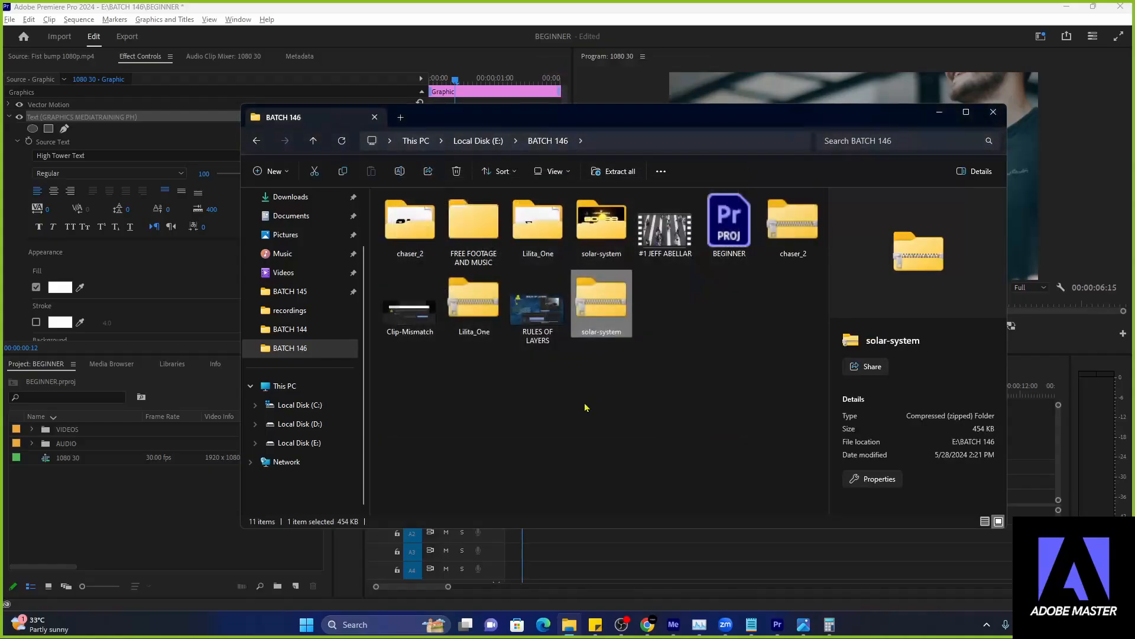
- Delete the solar-system, Lilita_One and chaser_2 zip files from the BATCH 146 folder, keeping the extracted folders
click(601, 303)
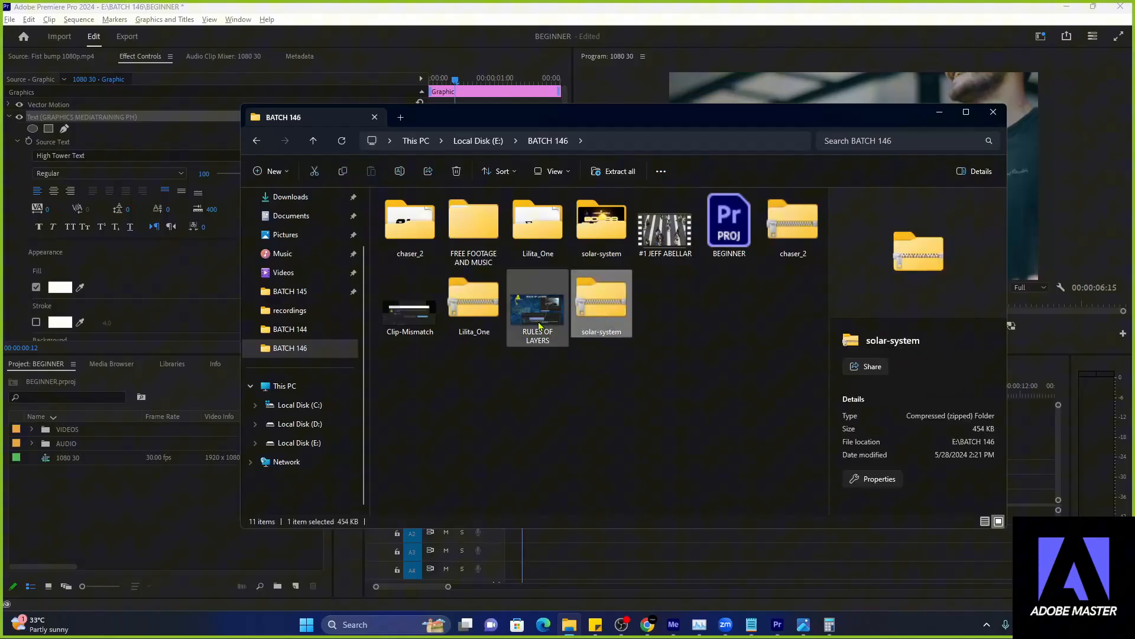
key(Delete)
click(474, 299)
key(Delete)
click(793, 225)
key(Delete)
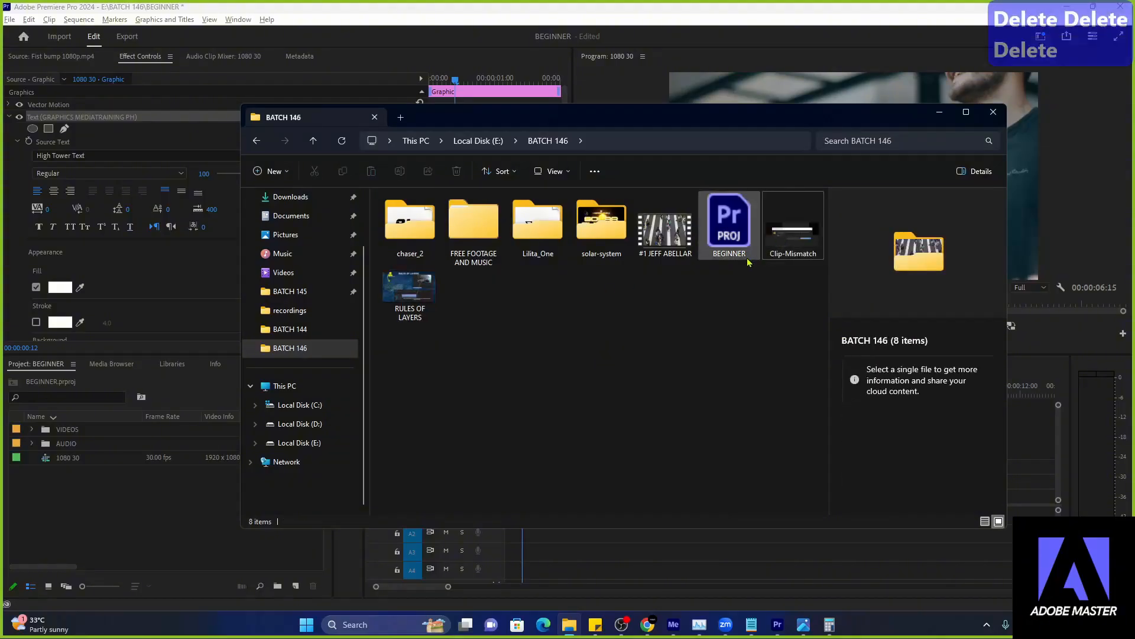
- Open the extracted chaser_2 folder and check the CHASER TrueType font file in it
double_click(409, 224)
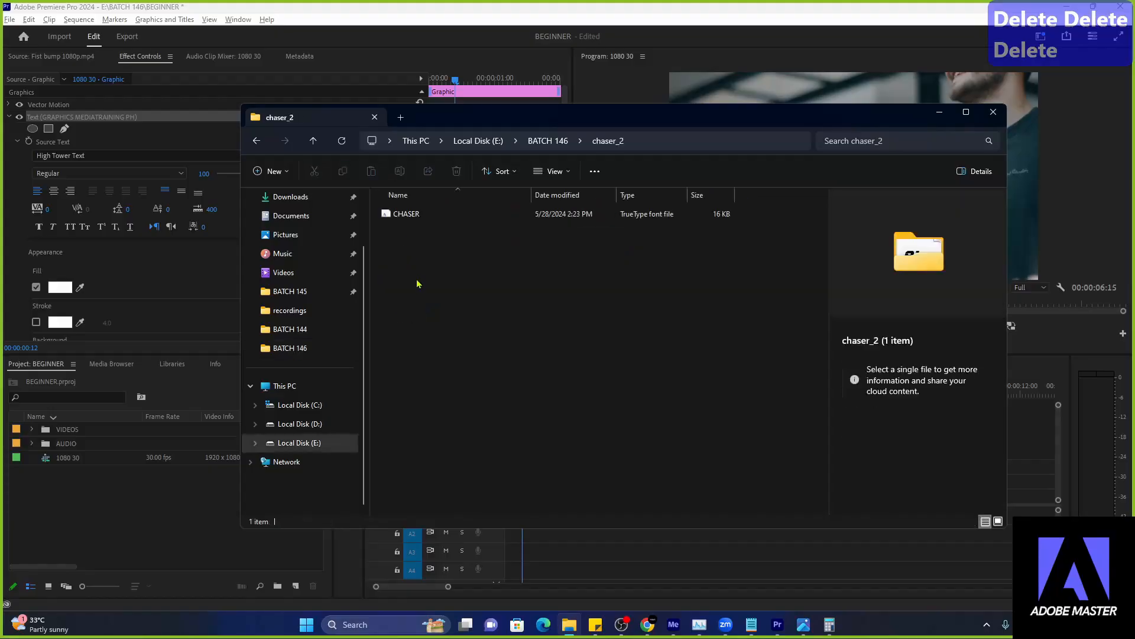
click(478, 216)
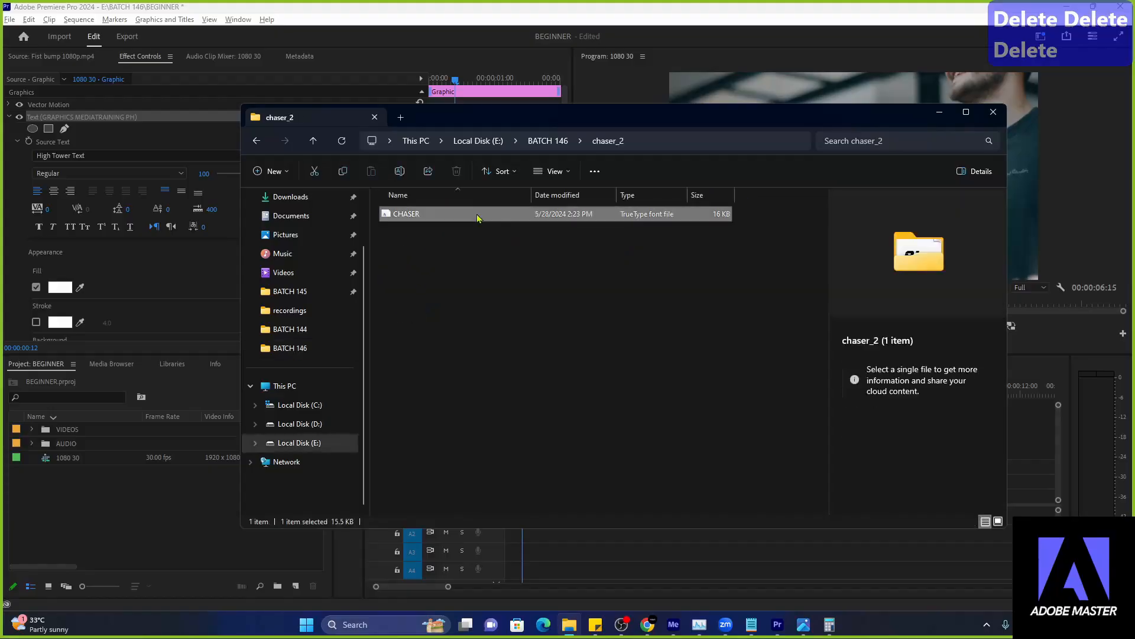
click(312, 140)
double_click(424, 246)
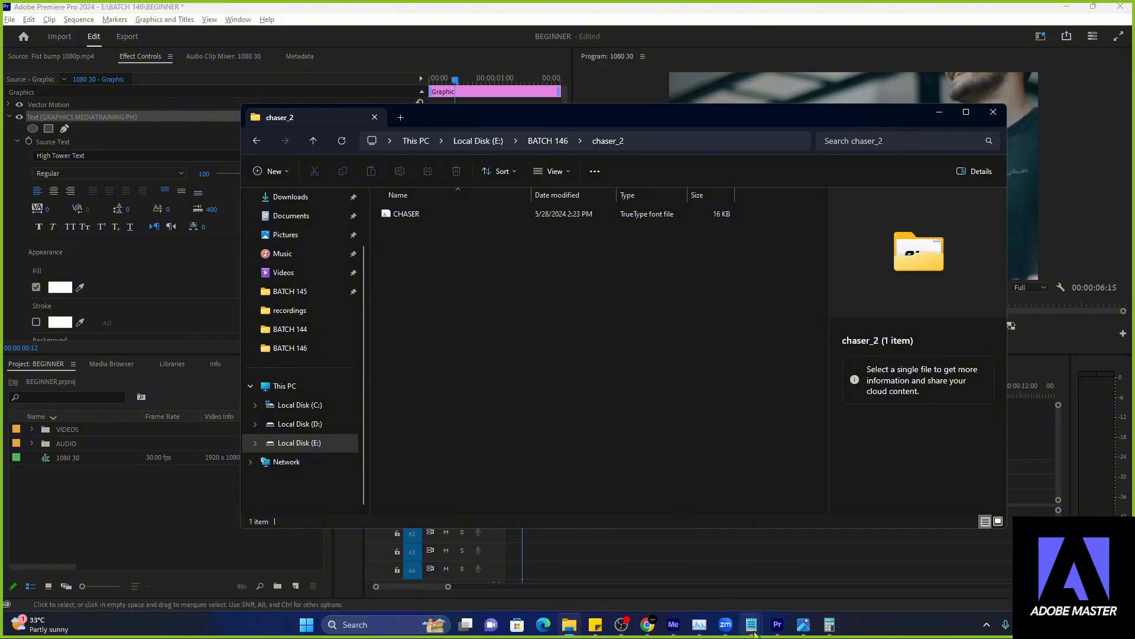
- Switch to the Notepad note "WHERE TO FIND FREE FONTS ONLINE" and add the heading "FONT FILE TYPE:" below the website list
click(751, 625)
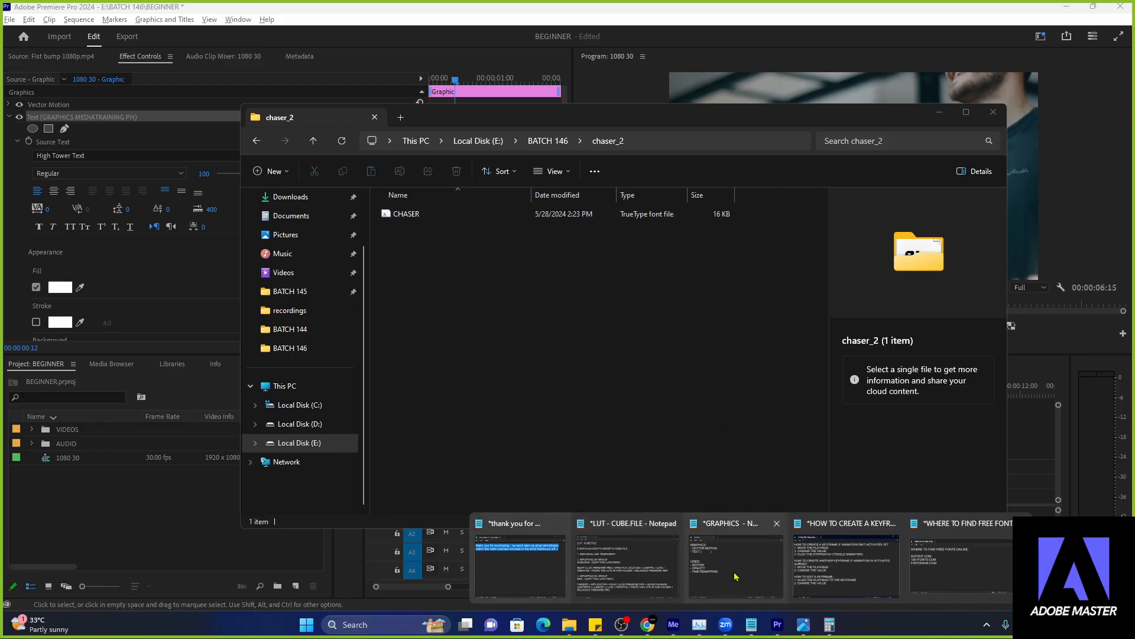
click(922, 581)
drag(529, 157, 629, 291)
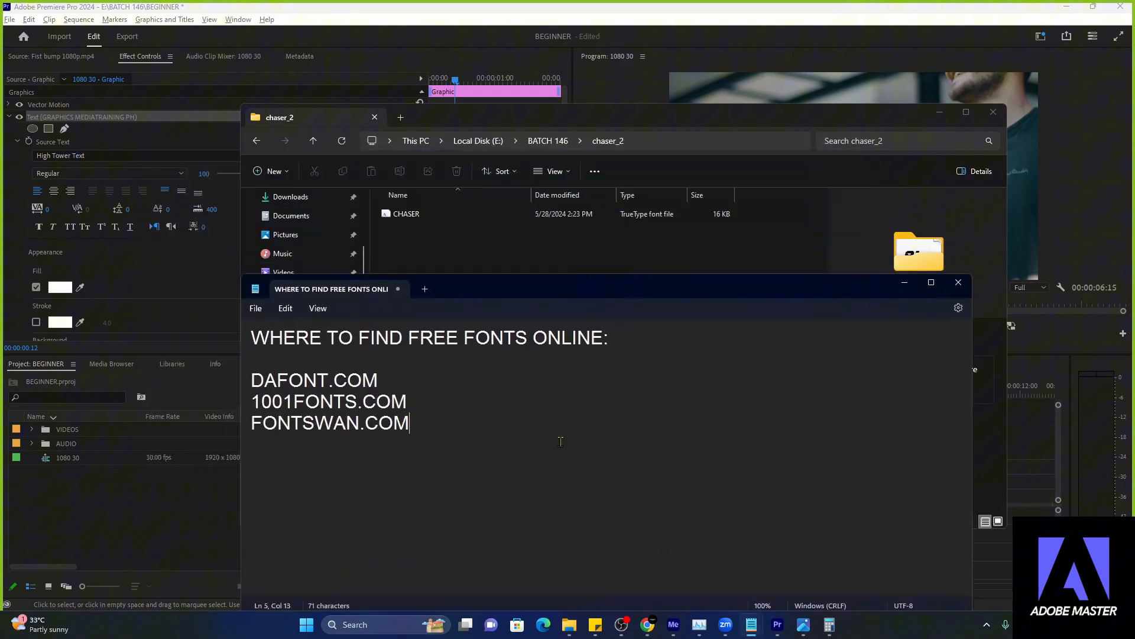
key(Return)
key(Return)
text(FONT )
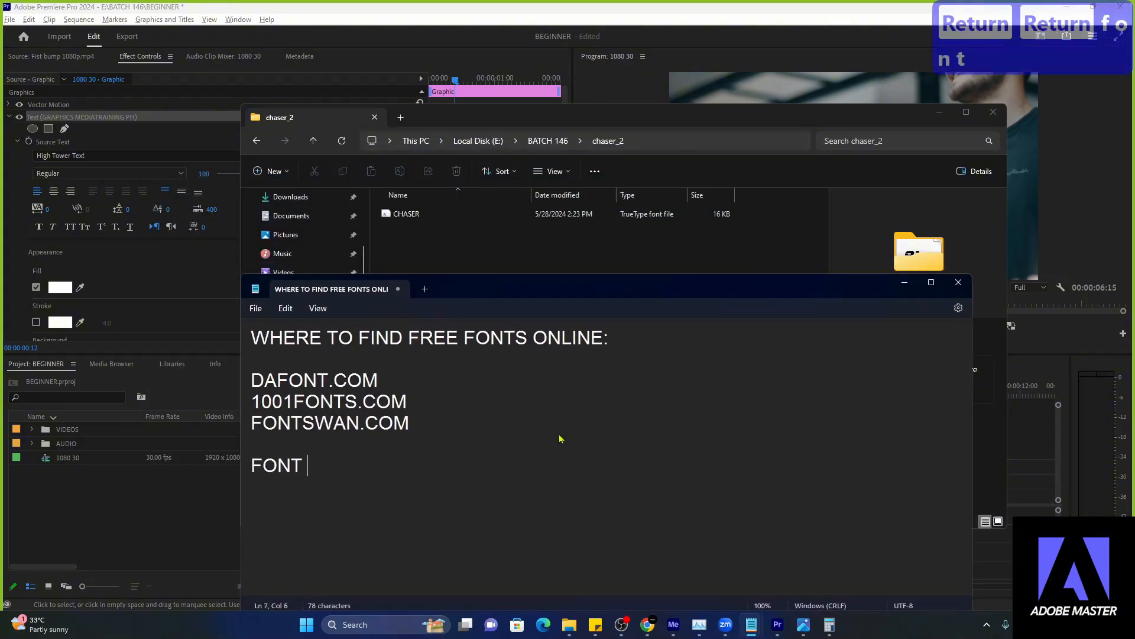
text(FILE TYPE)
key(Return)
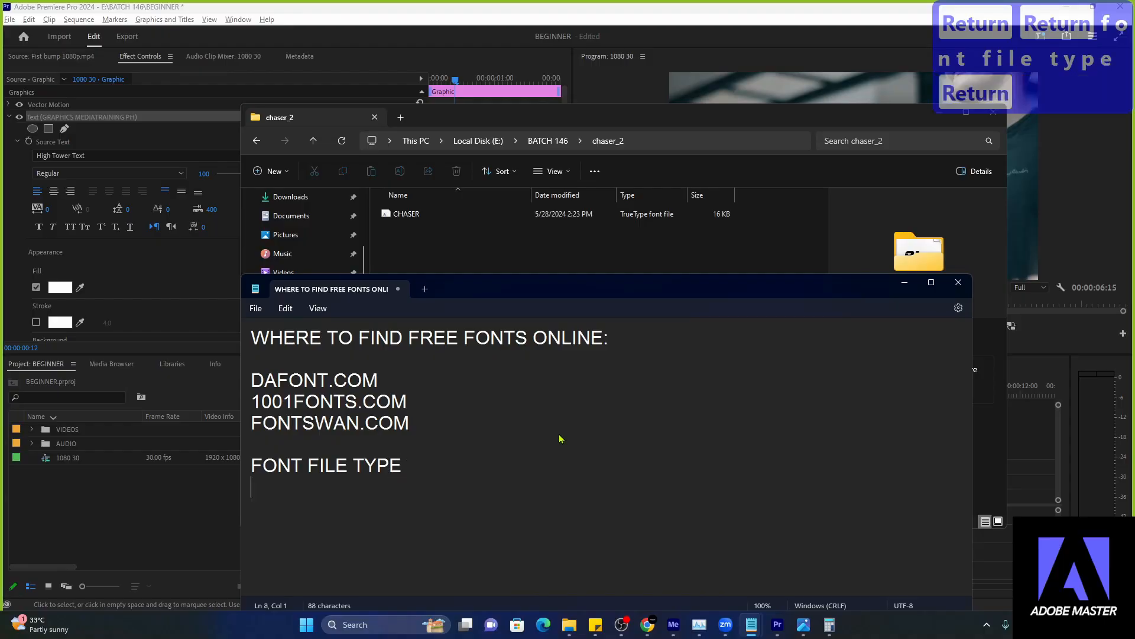
key(BackSpace)
text(:)
- Add the line "TRUETYPEFONT.FILE - TTF" under the font file type heading
key(Return)
text(T)
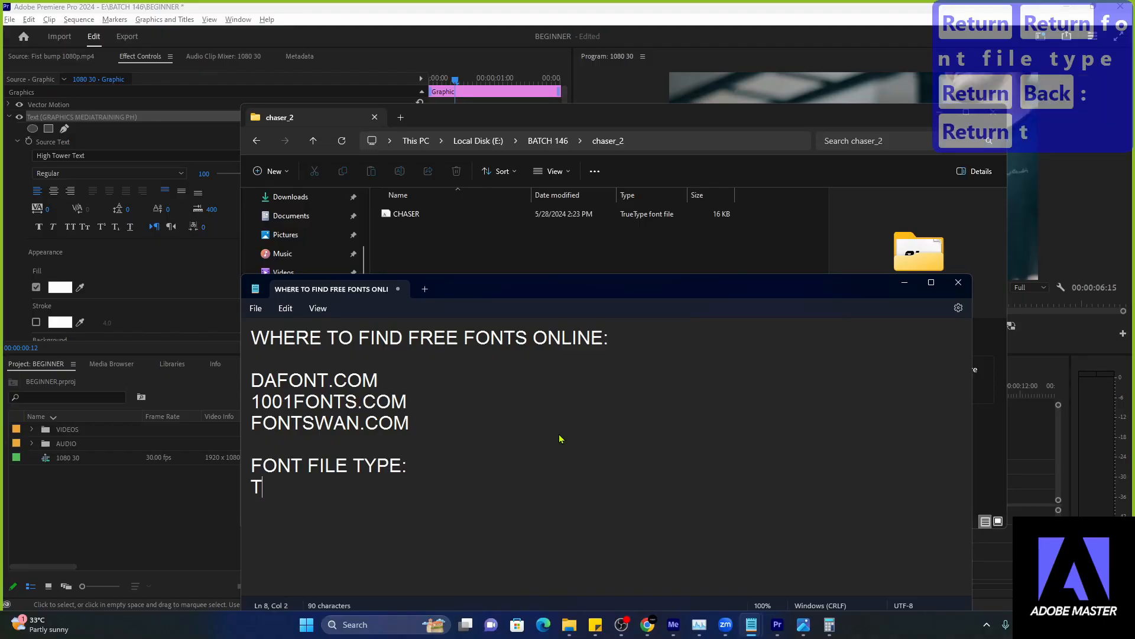
text(RUE T)
key(BackSpace)
key(BackSpace)
text(T)
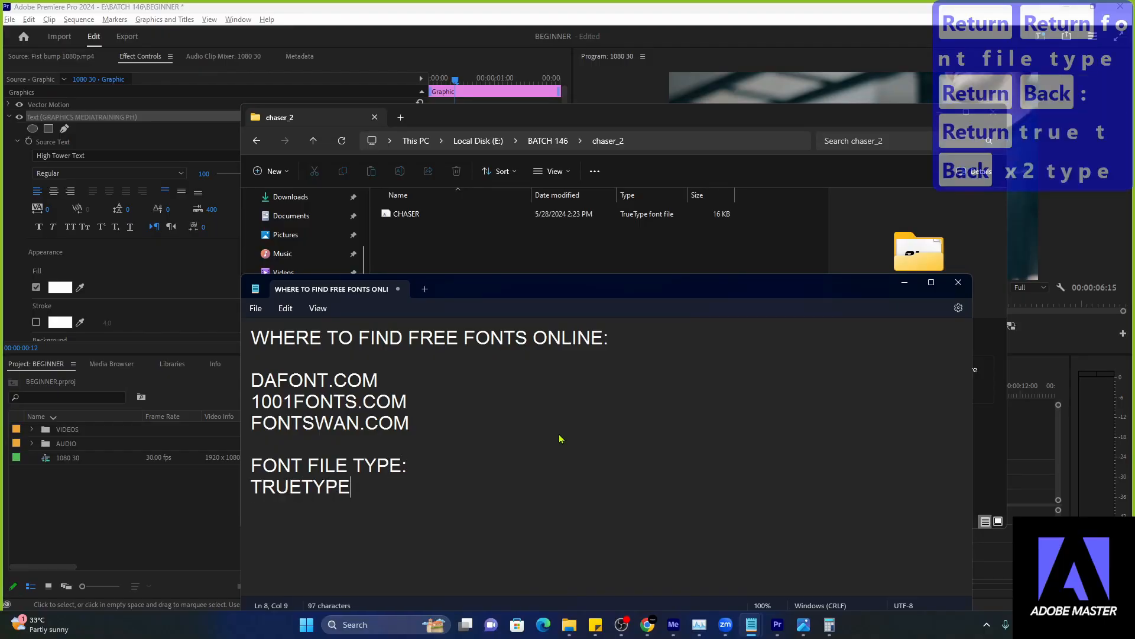
text(YPE)
key(BackSpace)
text(FONT.FILE)
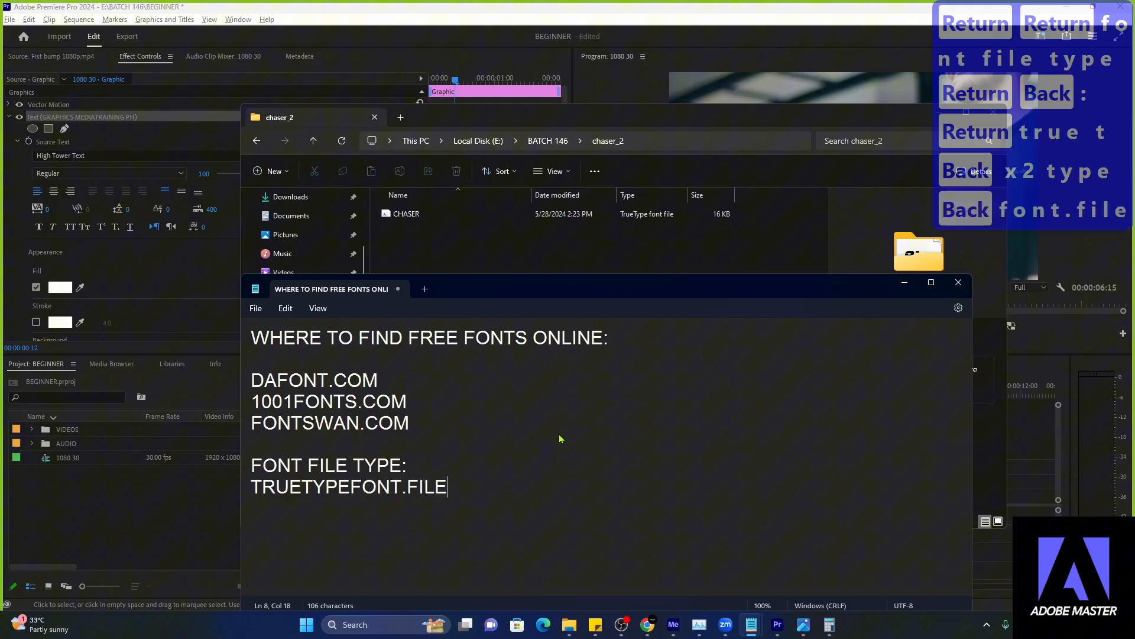
text(  - TTG)
key(BackSpace)
text(F)
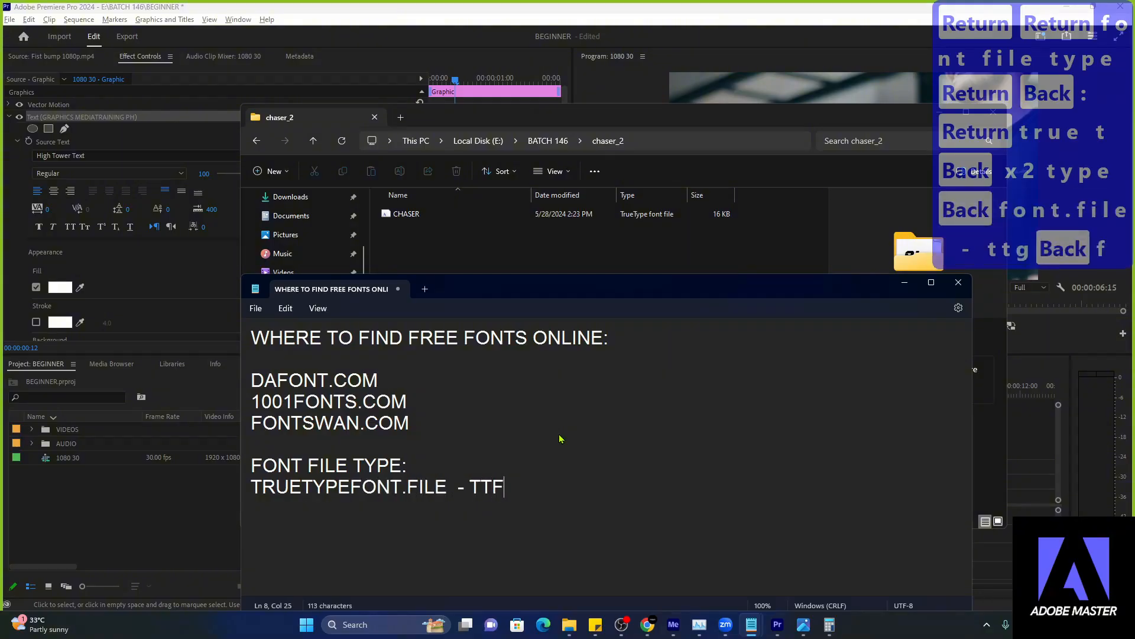
- Add the line "OPENTYPEFONT.FILE - OTF" below the TrueType line in the note
key(Return)
text(OPENTY)
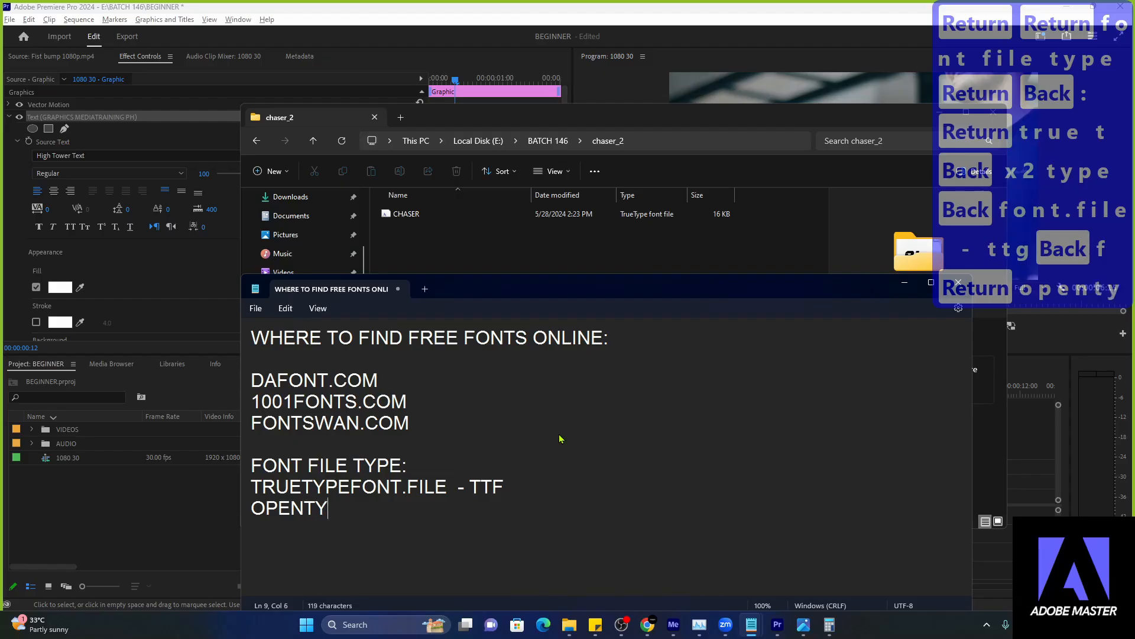
text(PEFONT)
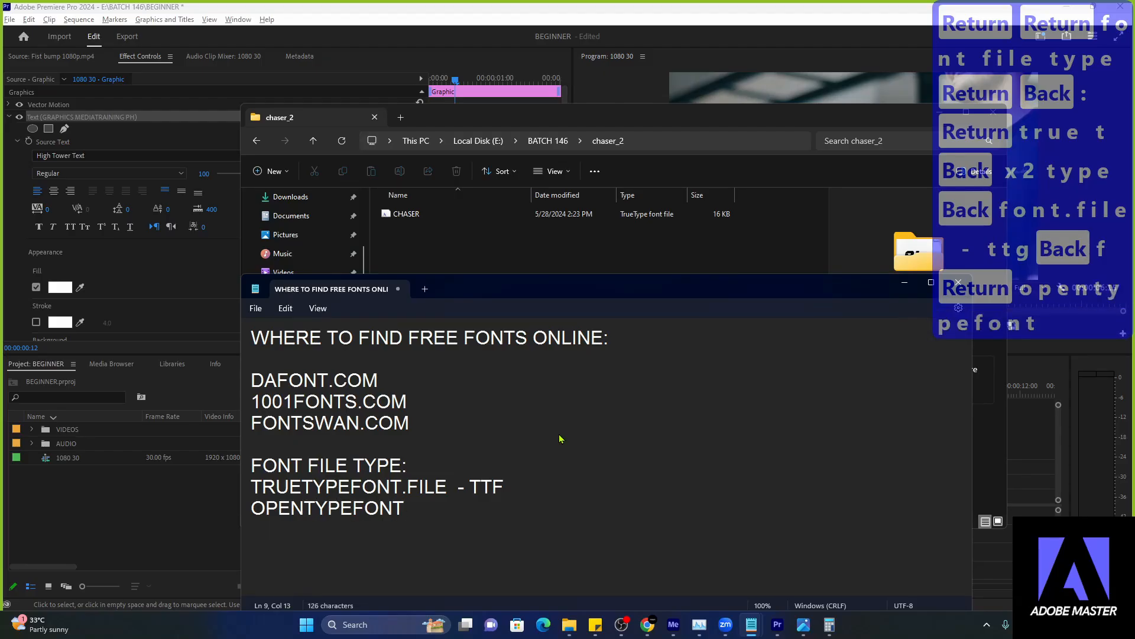
text(.FILE )
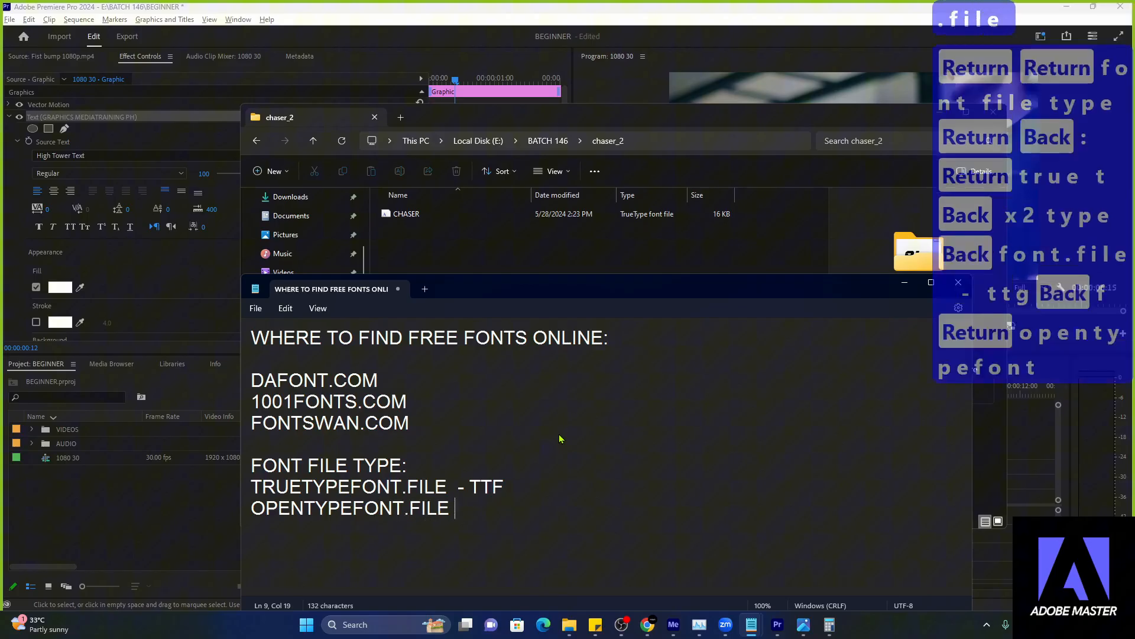
text(- OTF)
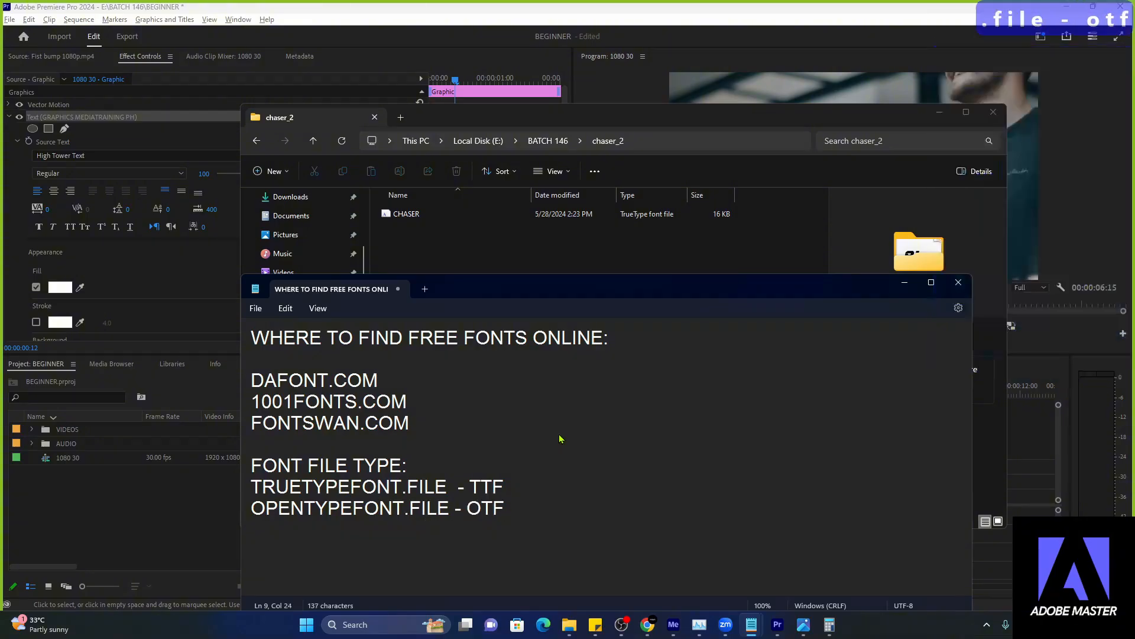
- Compare the CHASER file's type in the chaser_2 folder with the font types in the note, moving the note aside
click(621, 215)
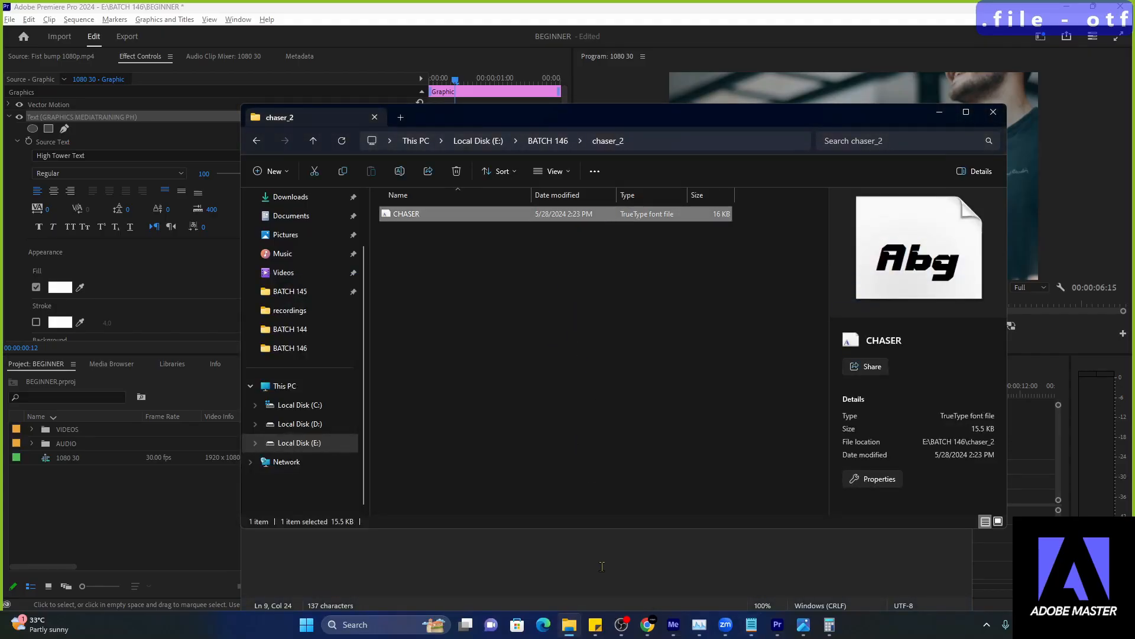
click(601, 566)
drag(445, 289, 316, 242)
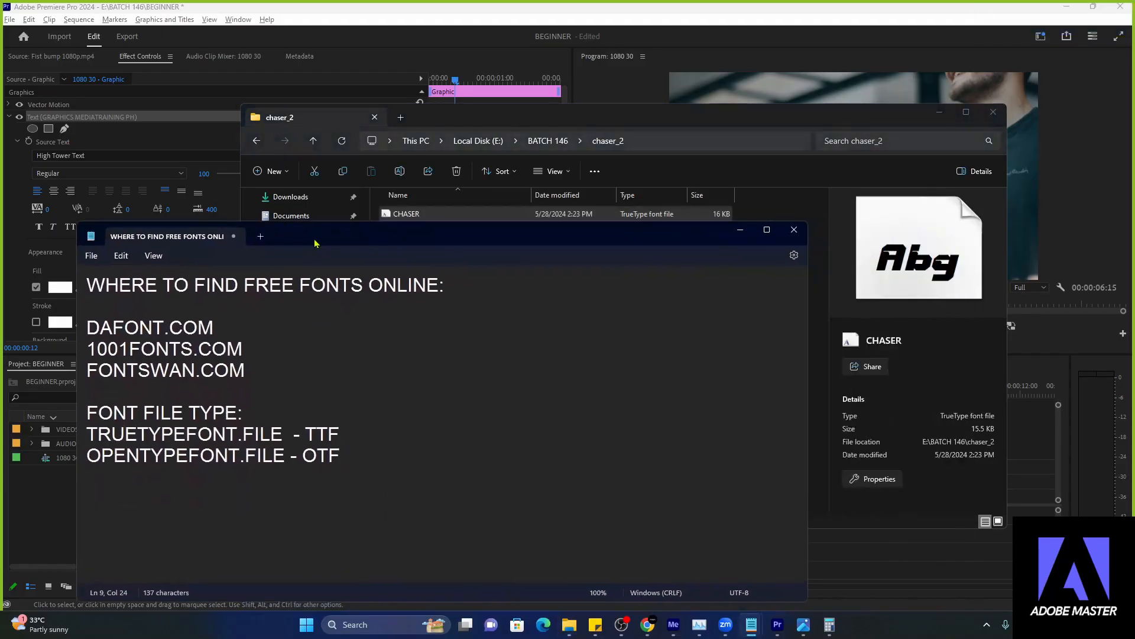
click(759, 219)
click(470, 217)
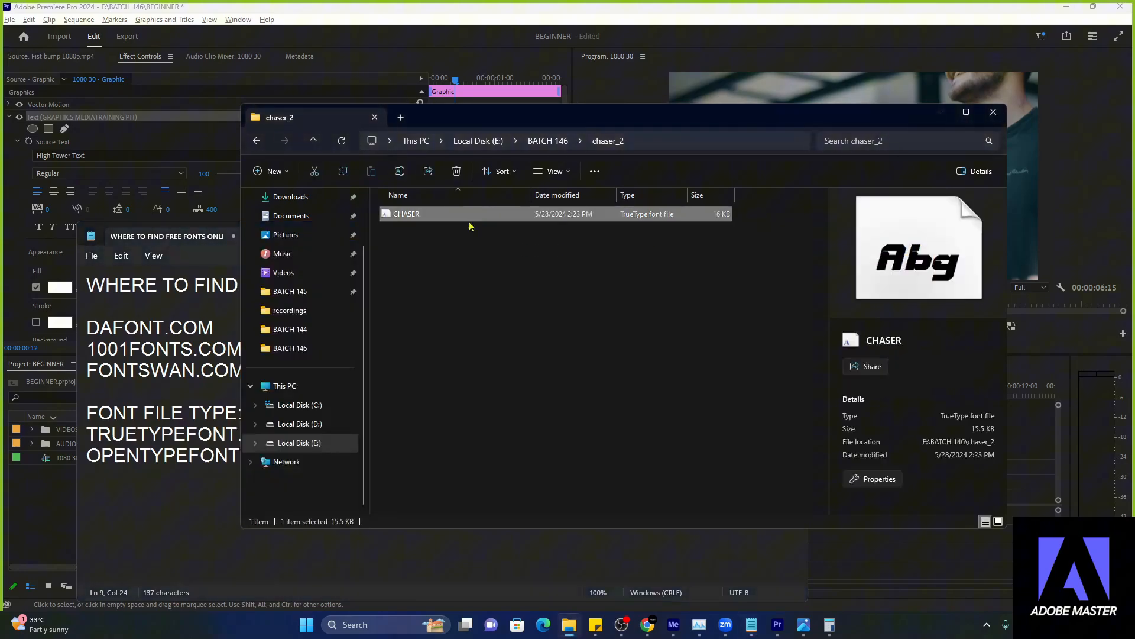
double_click(470, 223)
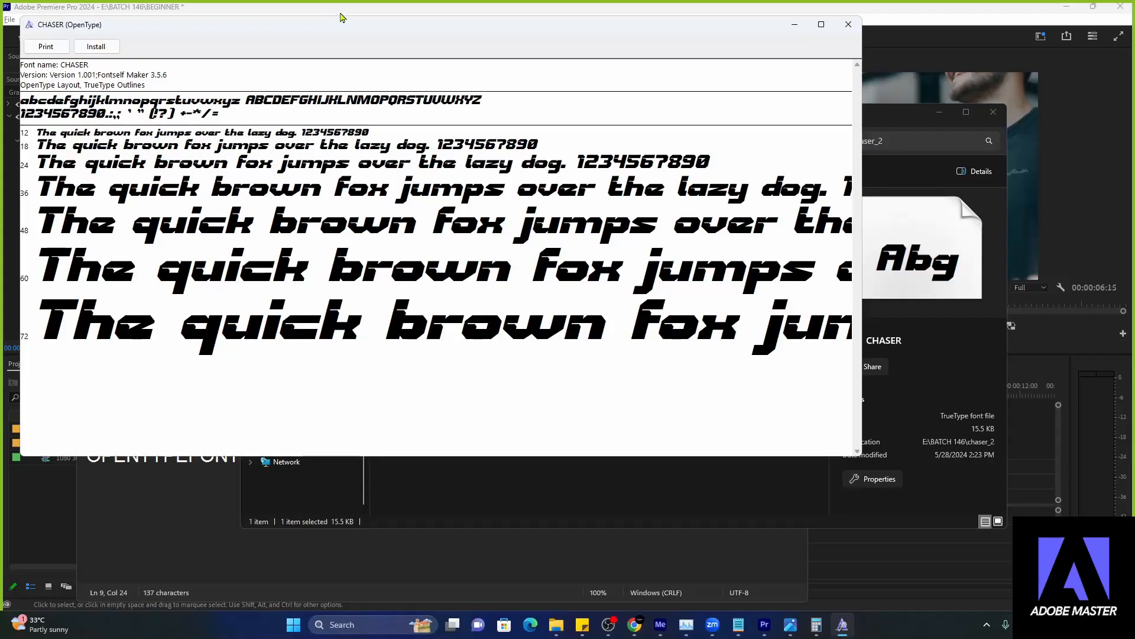
double_click(341, 10)
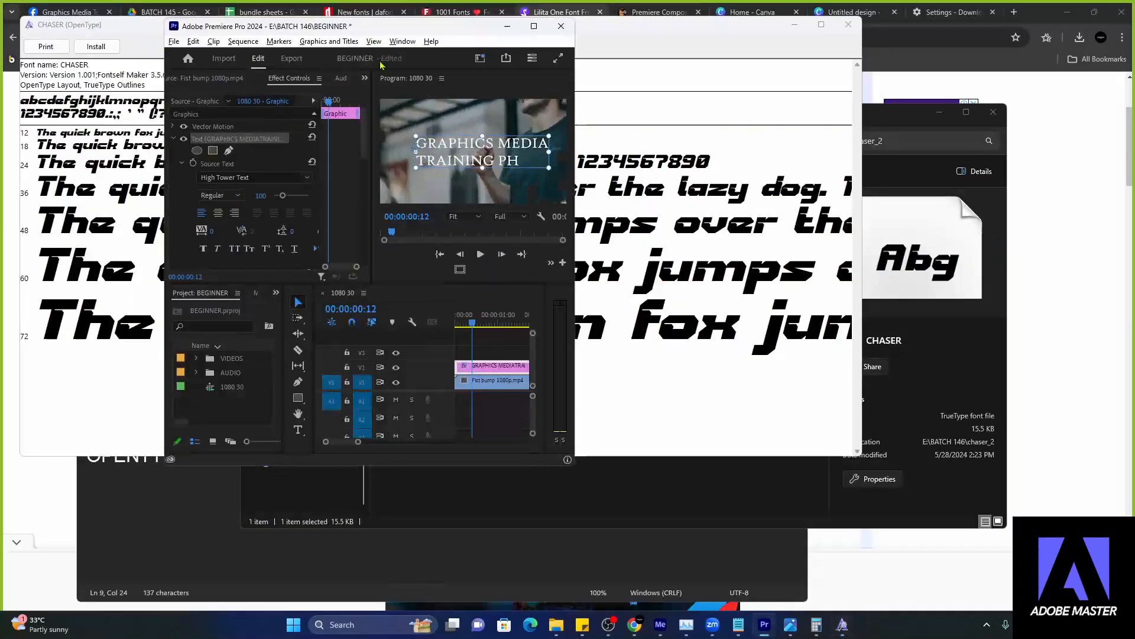
click(764, 624)
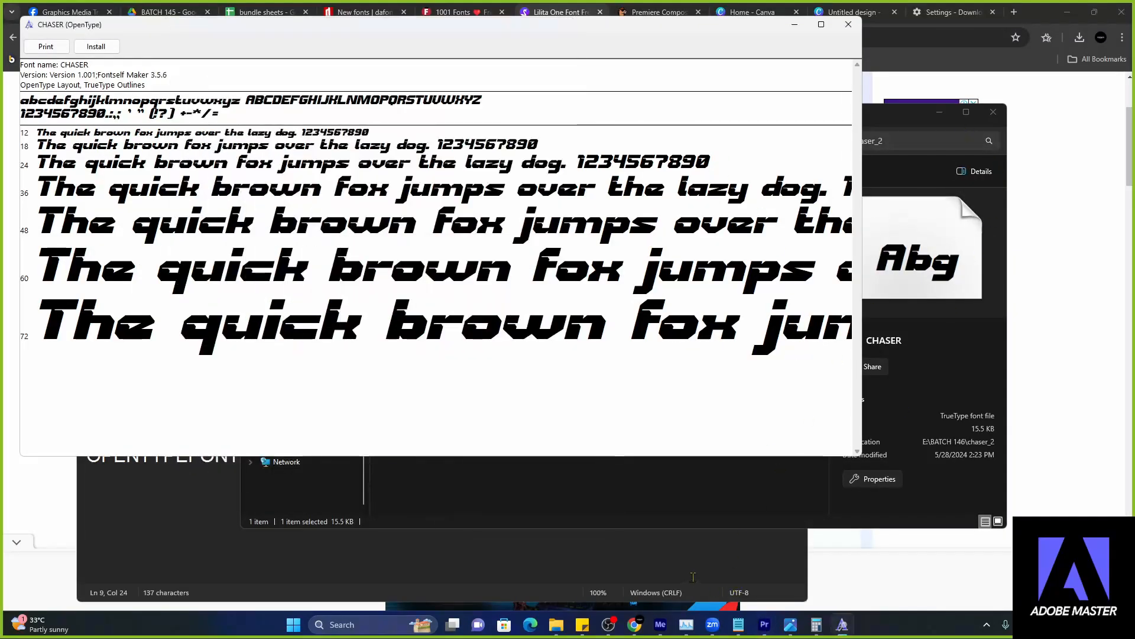
click(693, 576)
click(764, 624)
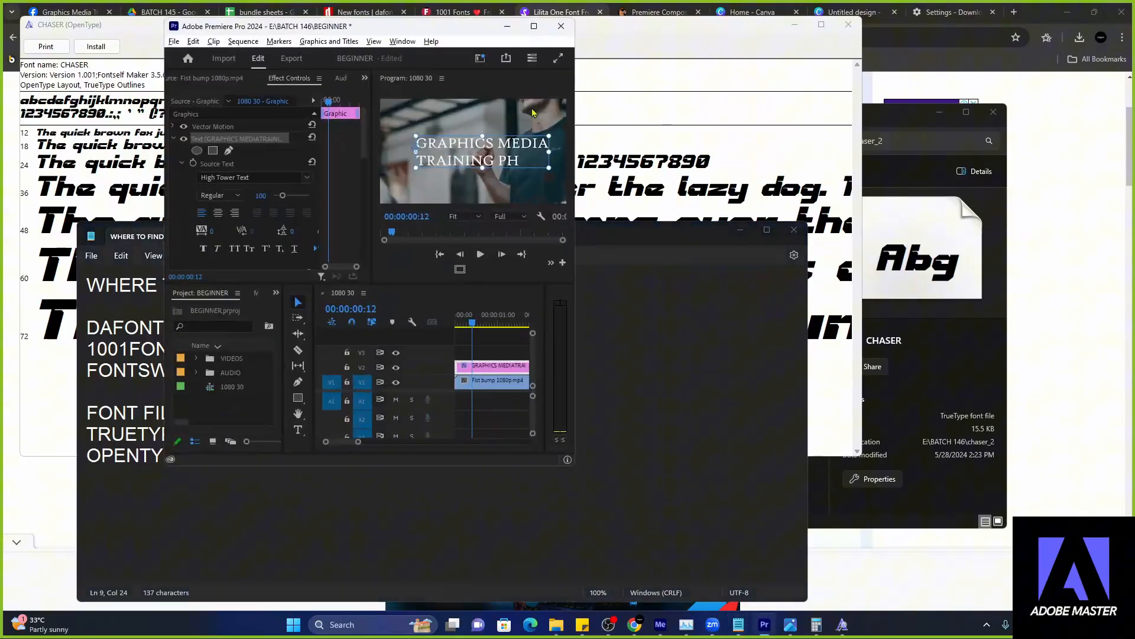
click(534, 26)
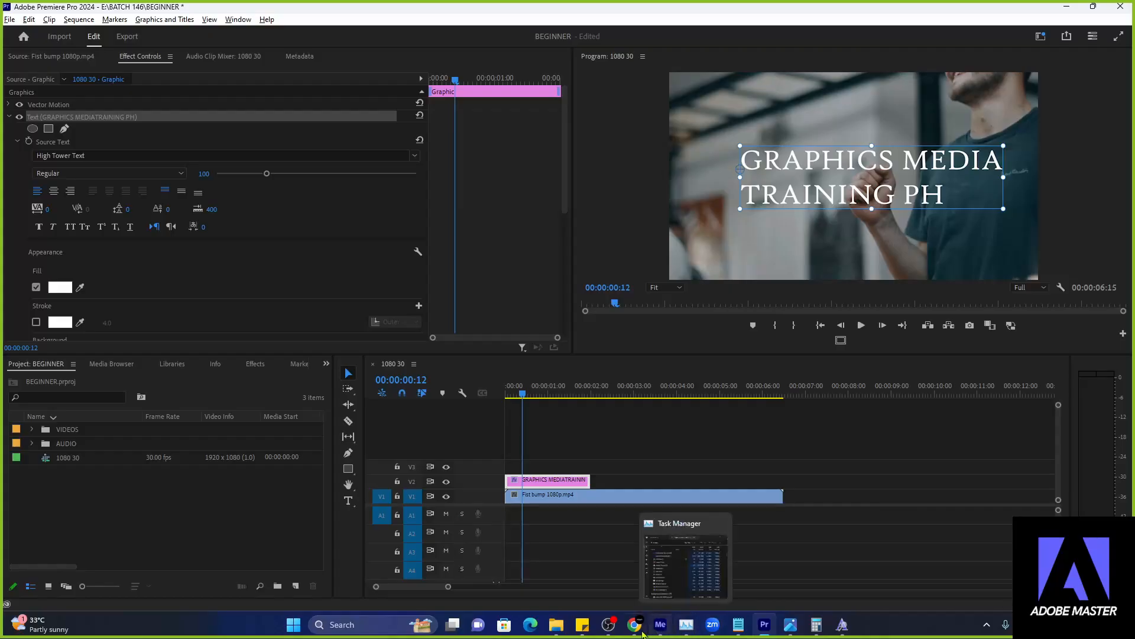
click(556, 624)
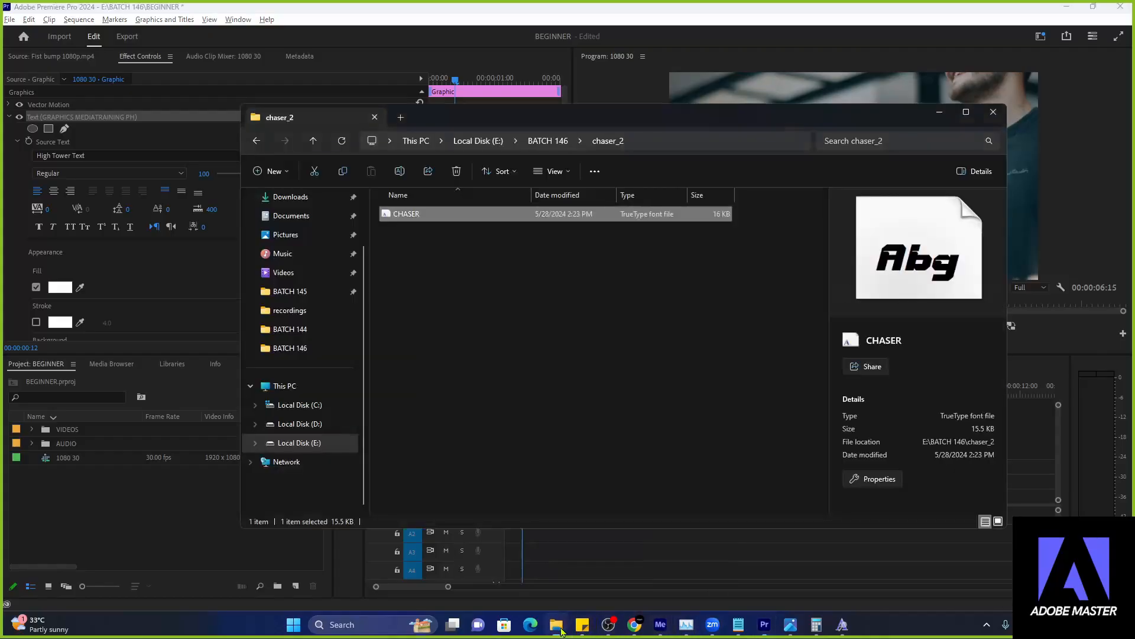
click(583, 383)
click(842, 624)
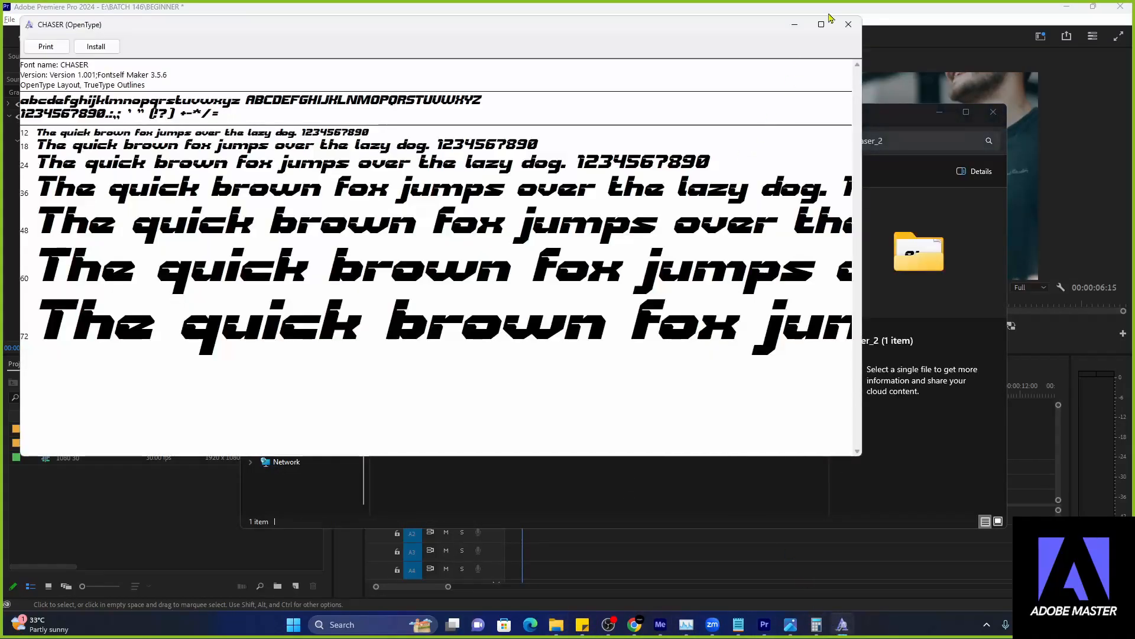
click(848, 23)
- Open the CHASER font file from the chaser_2 folder, install the font and minimize its preview
double_click(434, 219)
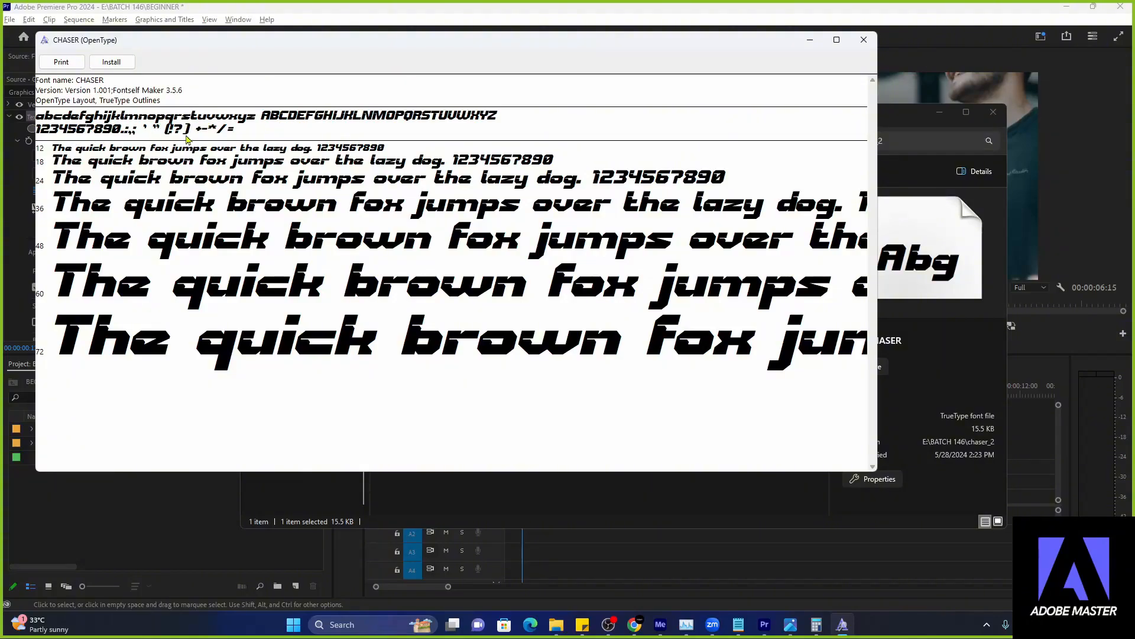
click(119, 66)
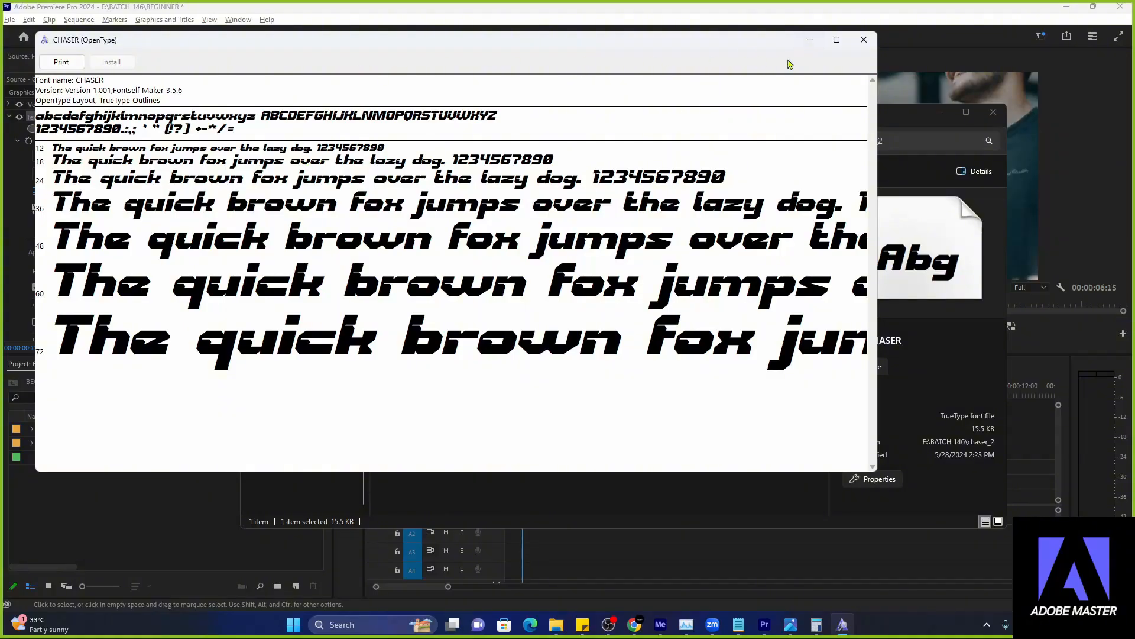
click(810, 43)
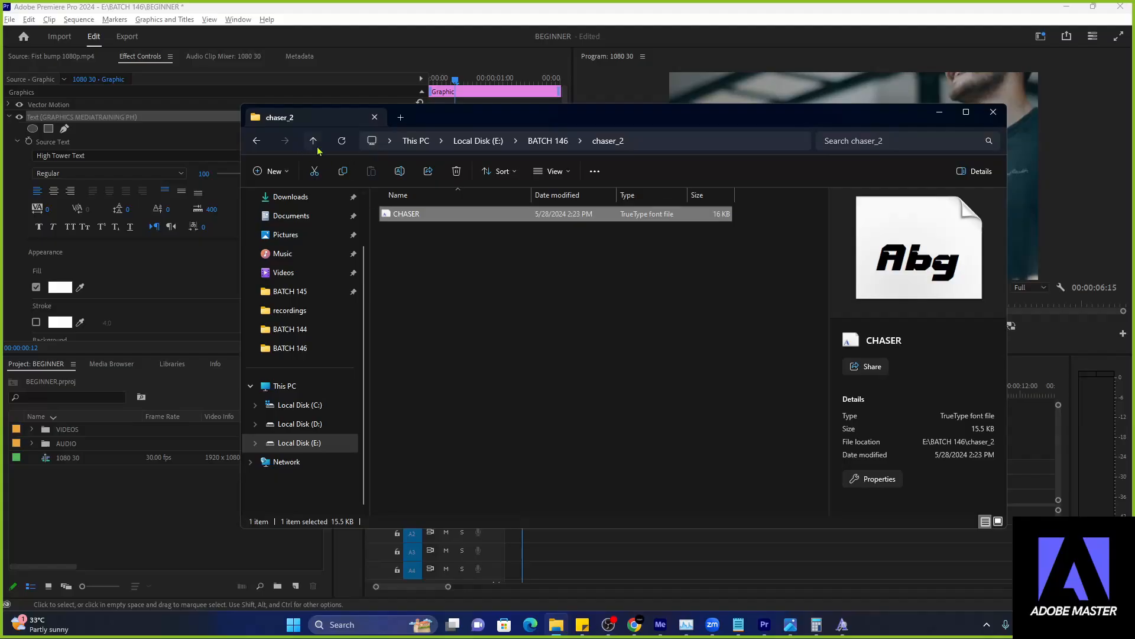
- Open LilitaOne-Regular from the Lilita_One folder in BATCH 146, install the font and close its preview
click(315, 145)
double_click(522, 230)
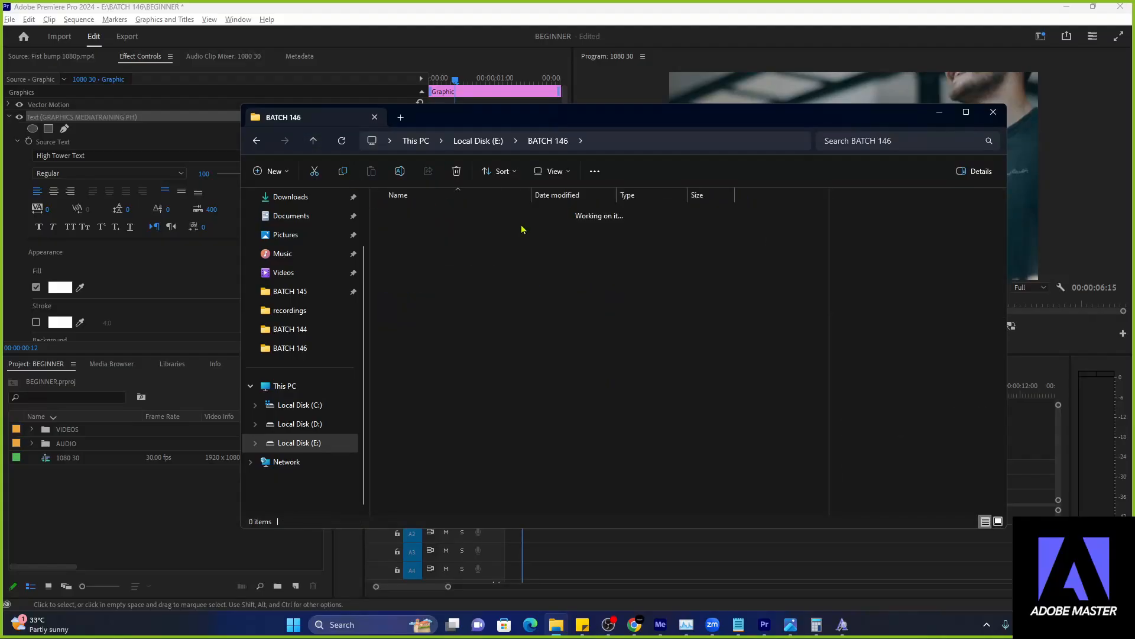
click(466, 233)
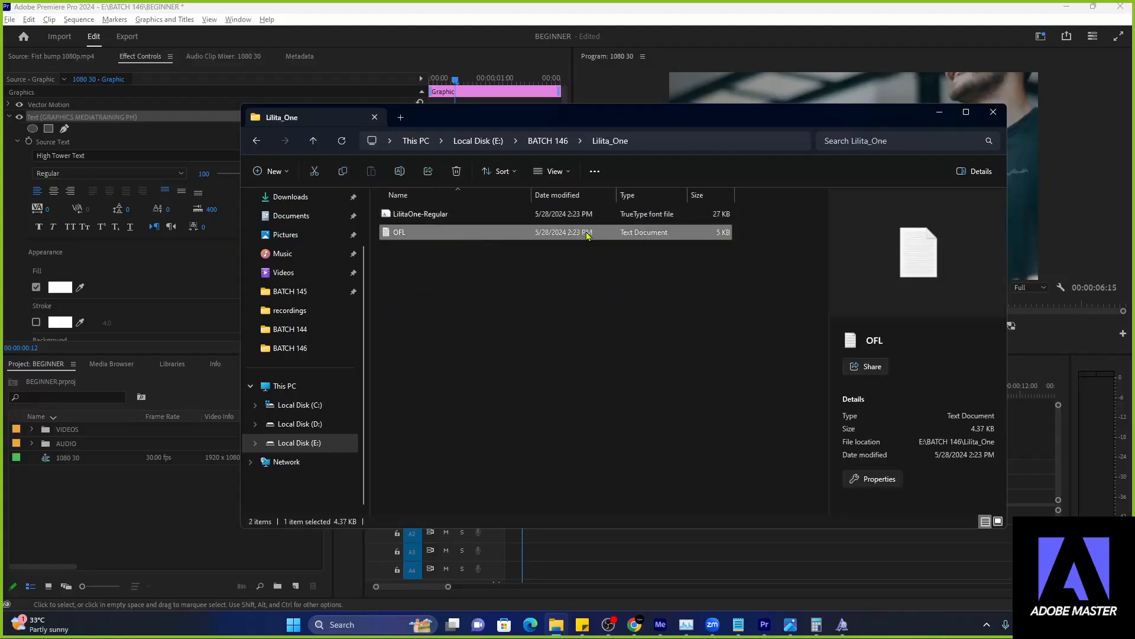
double_click(494, 215)
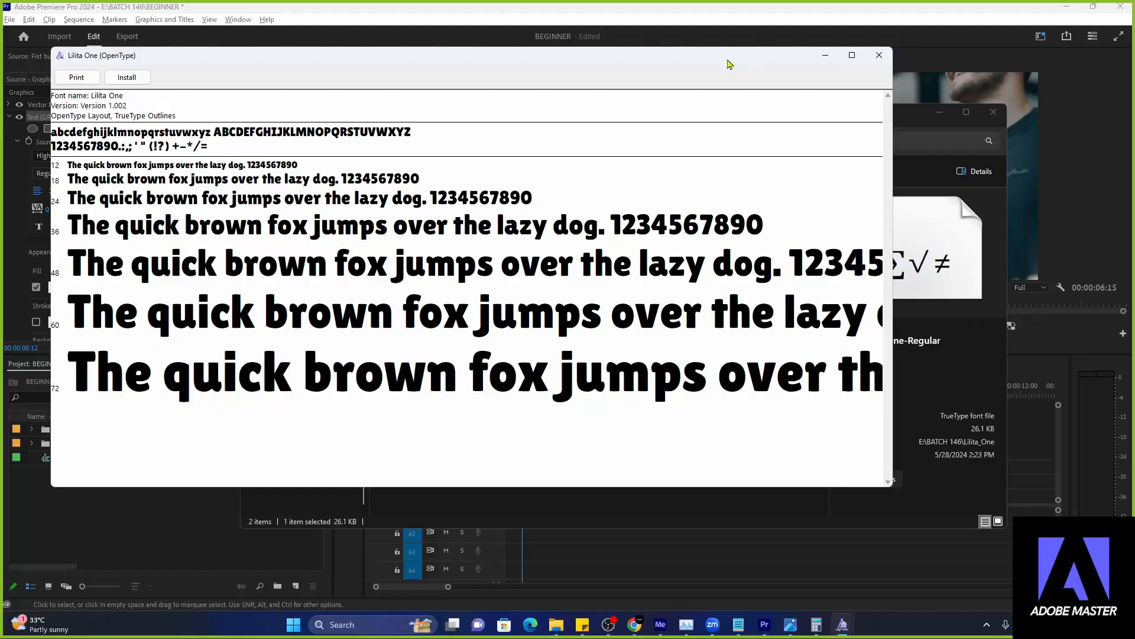
drag(632, 62, 705, 112)
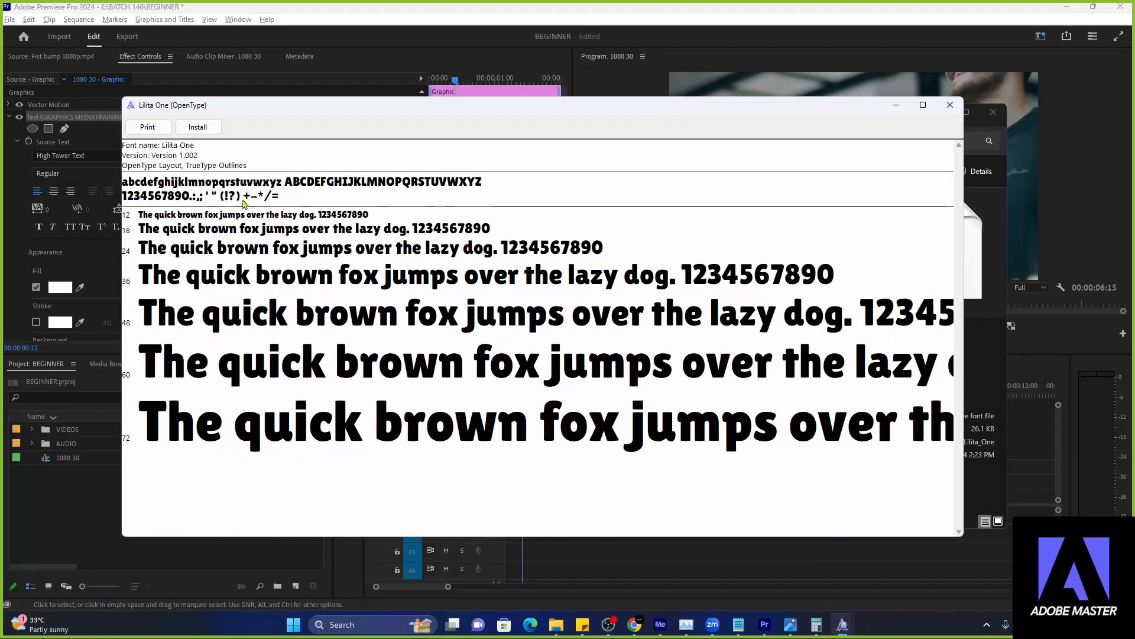
click(198, 127)
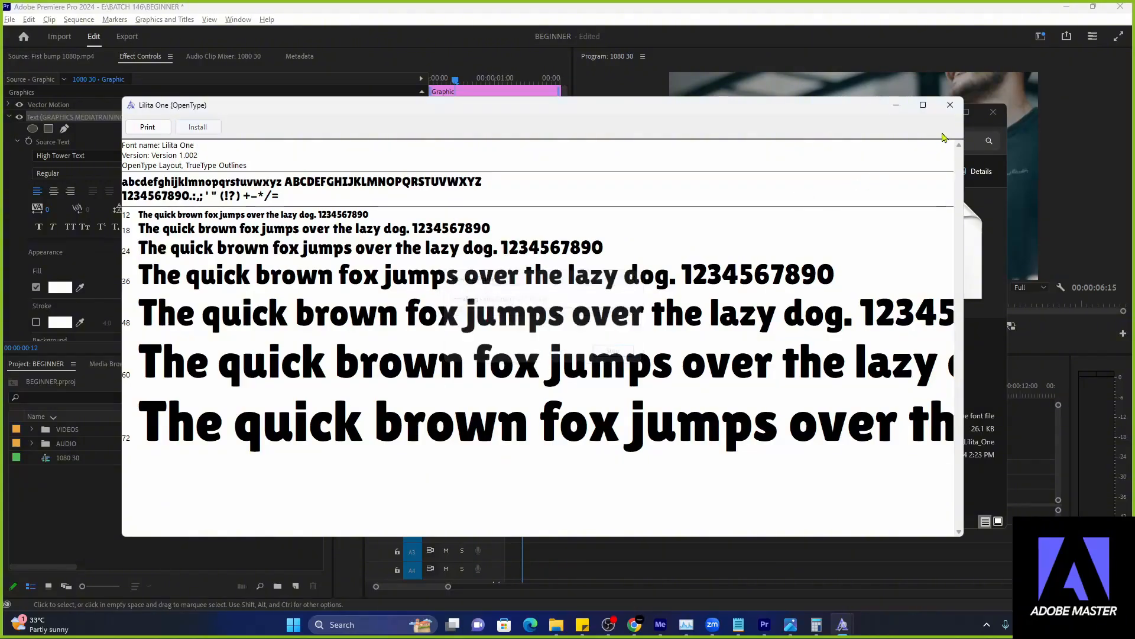
click(950, 105)
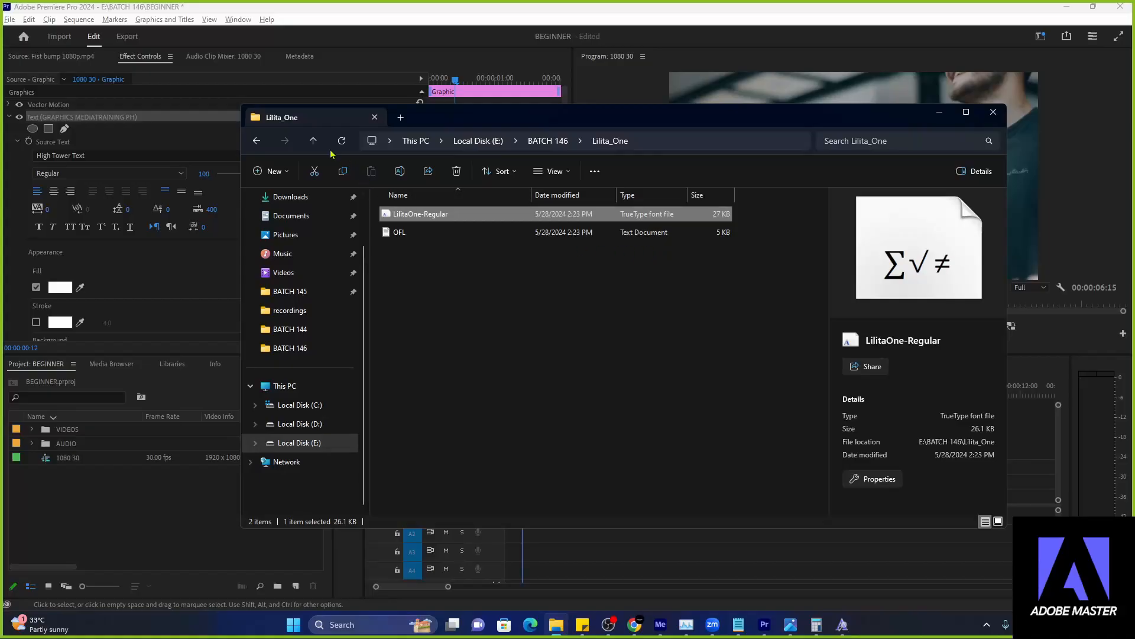
- Open the OpenType version of Solar System from the solar-system folder in BATCH 146 and install the font
click(312, 140)
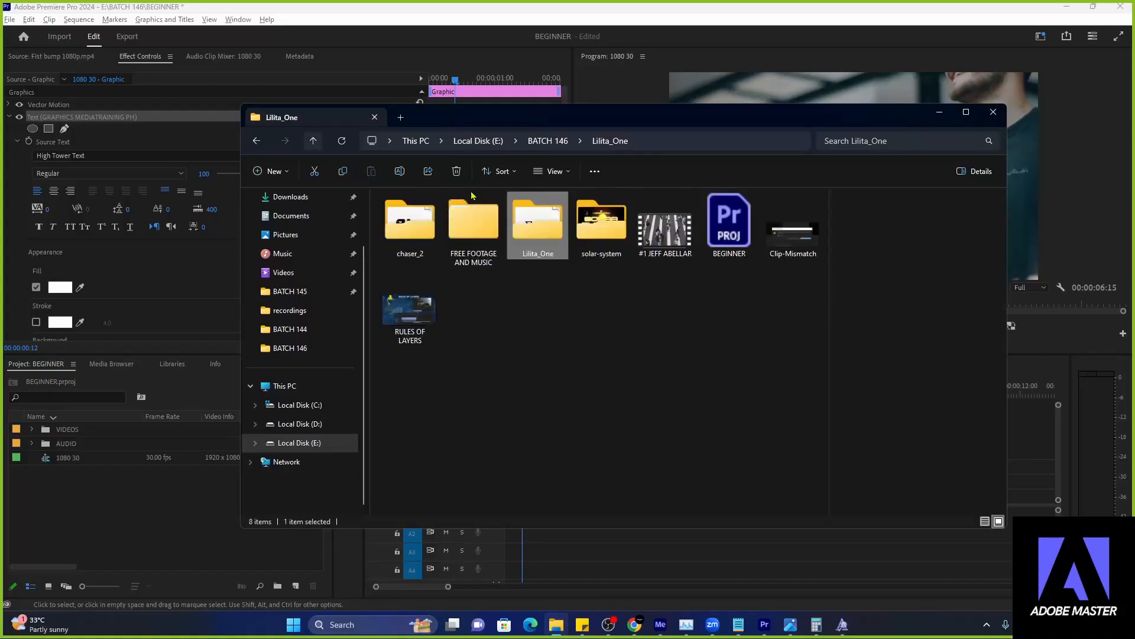
double_click(590, 241)
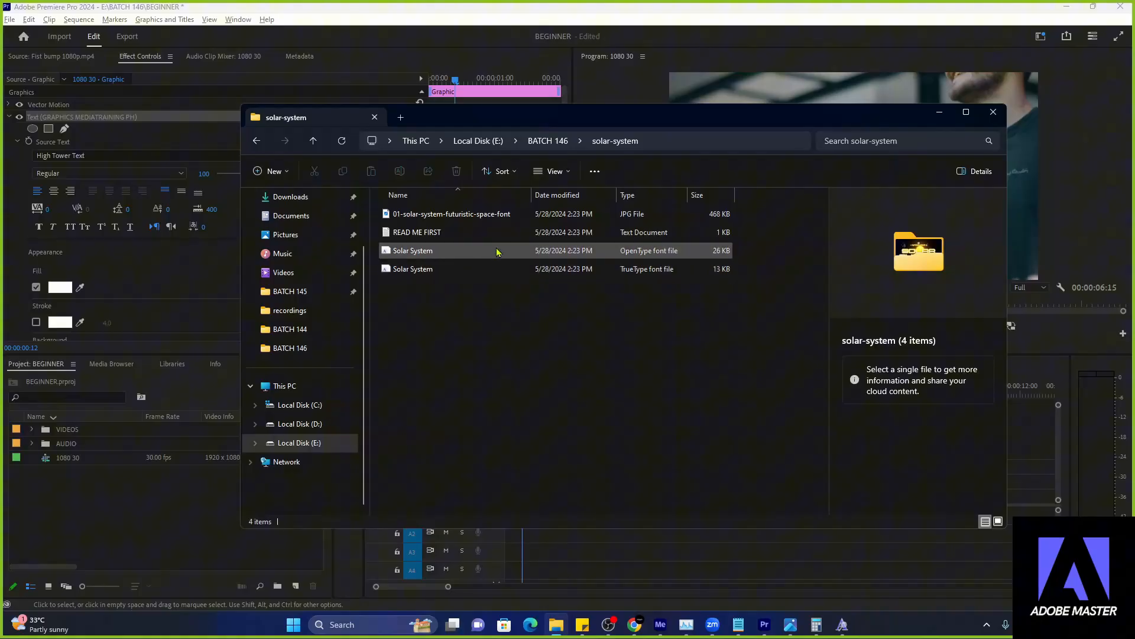
double_click(487, 254)
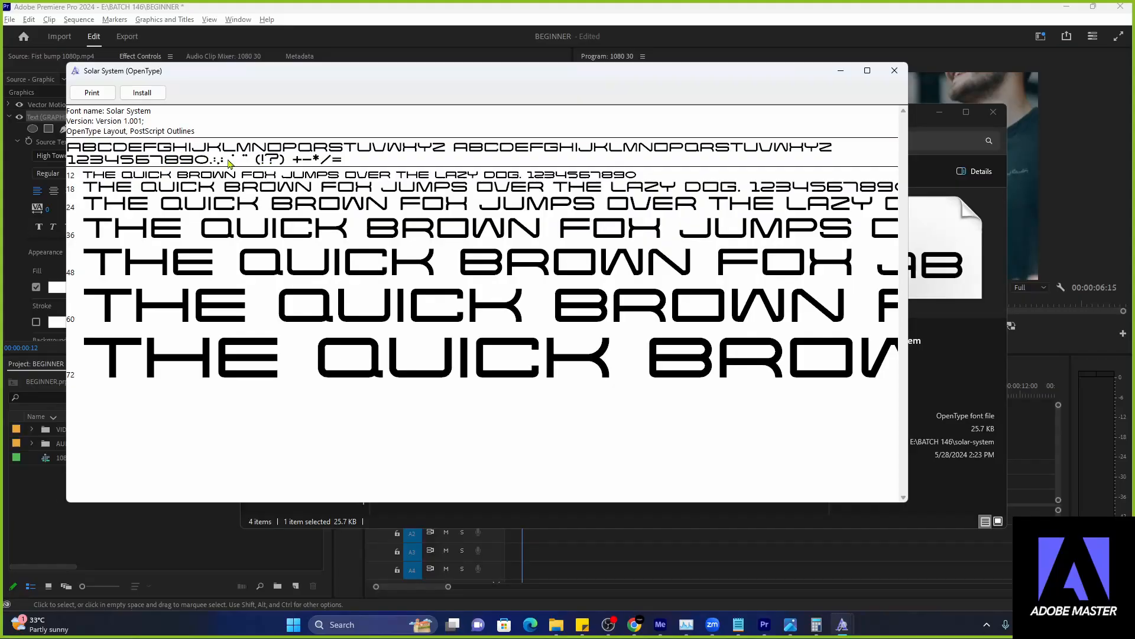
click(142, 93)
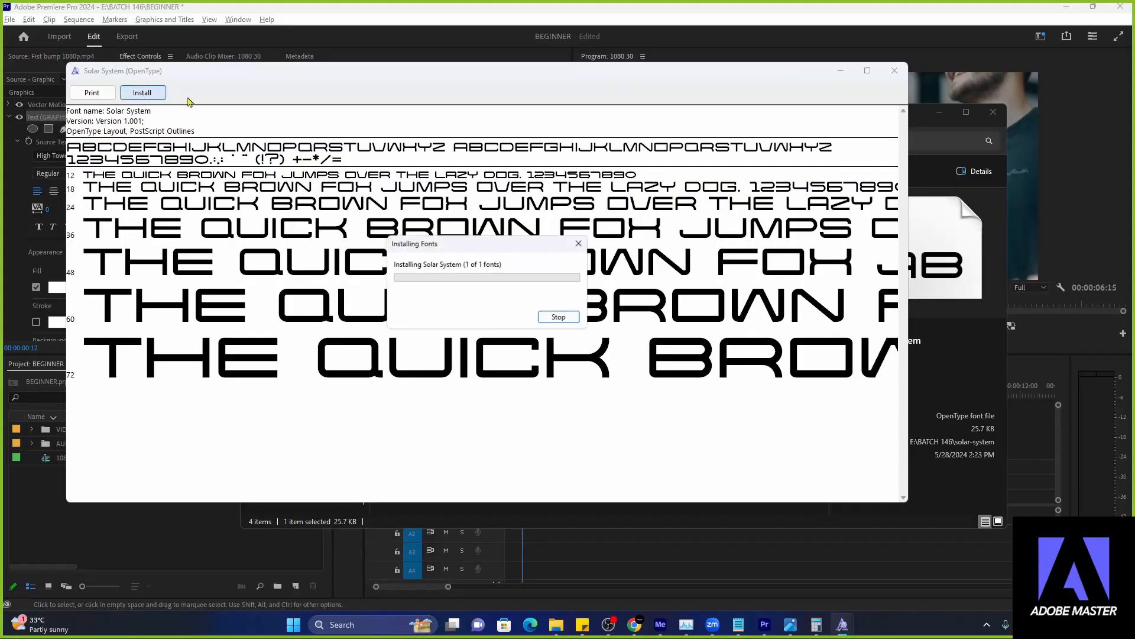
- Try to install the TrueType version of Solar System from the solar-system folder, declining to replace the installed font, and close its preview
click(894, 71)
double_click(532, 269)
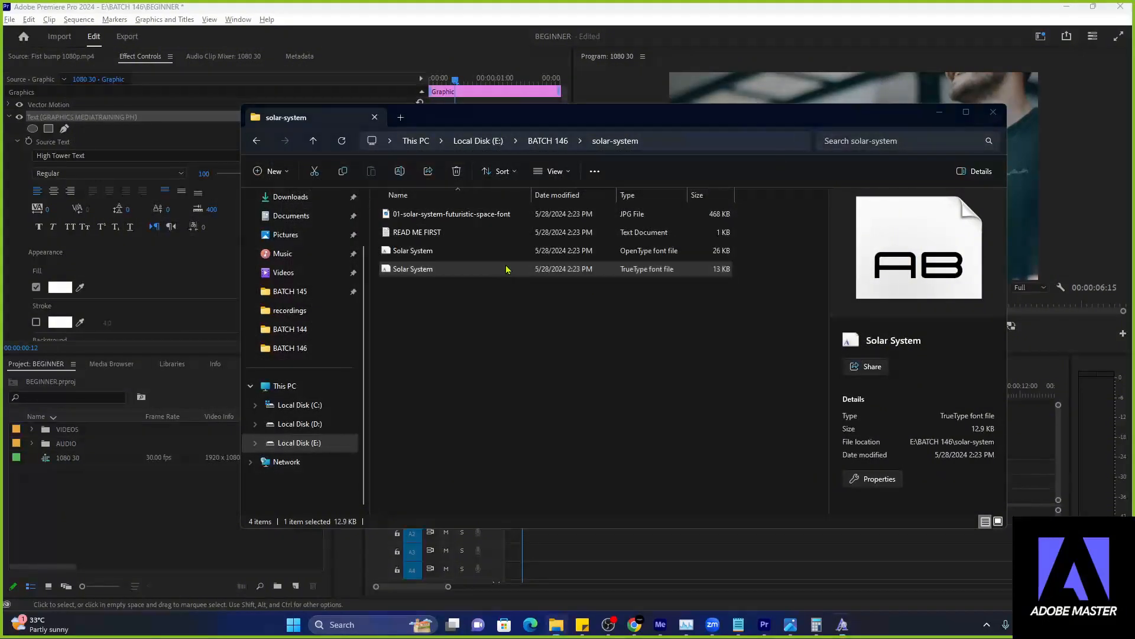
click(157, 108)
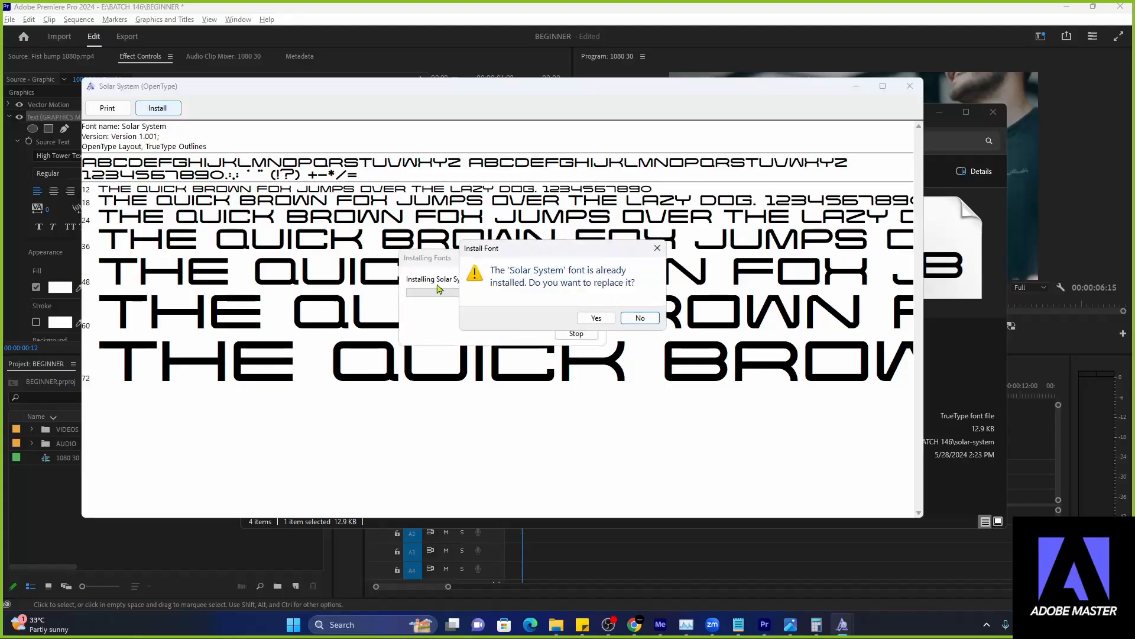
click(639, 319)
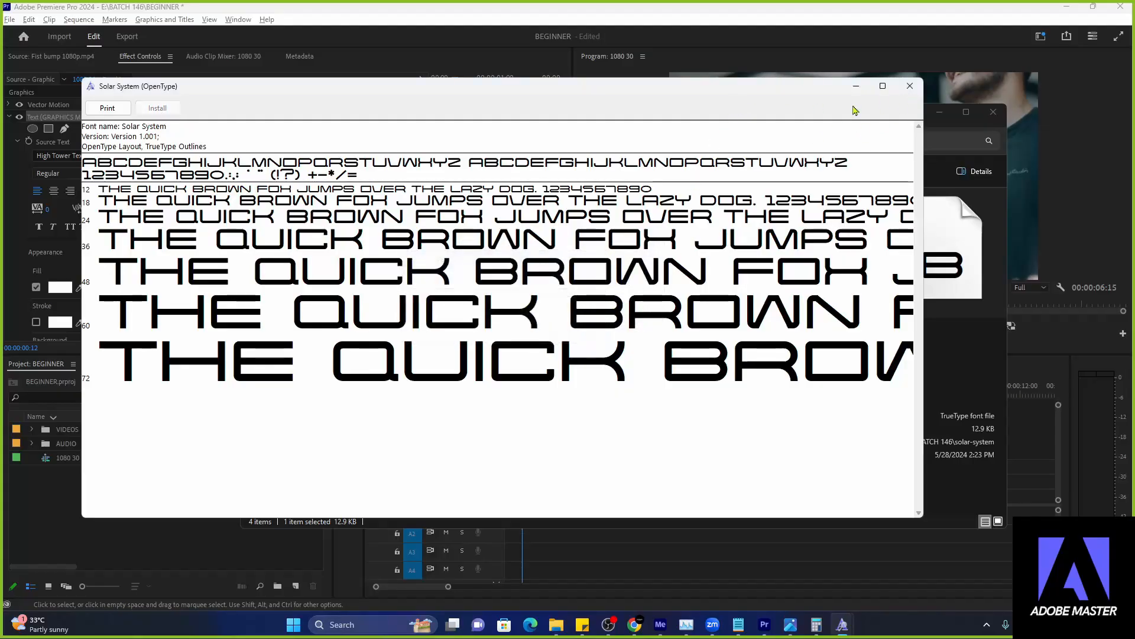
click(910, 85)
- View the 01-solar-system-futuristic-space-font image from the solar-system folder, close it and minimize the 17.jpg resolutions image
click(519, 252)
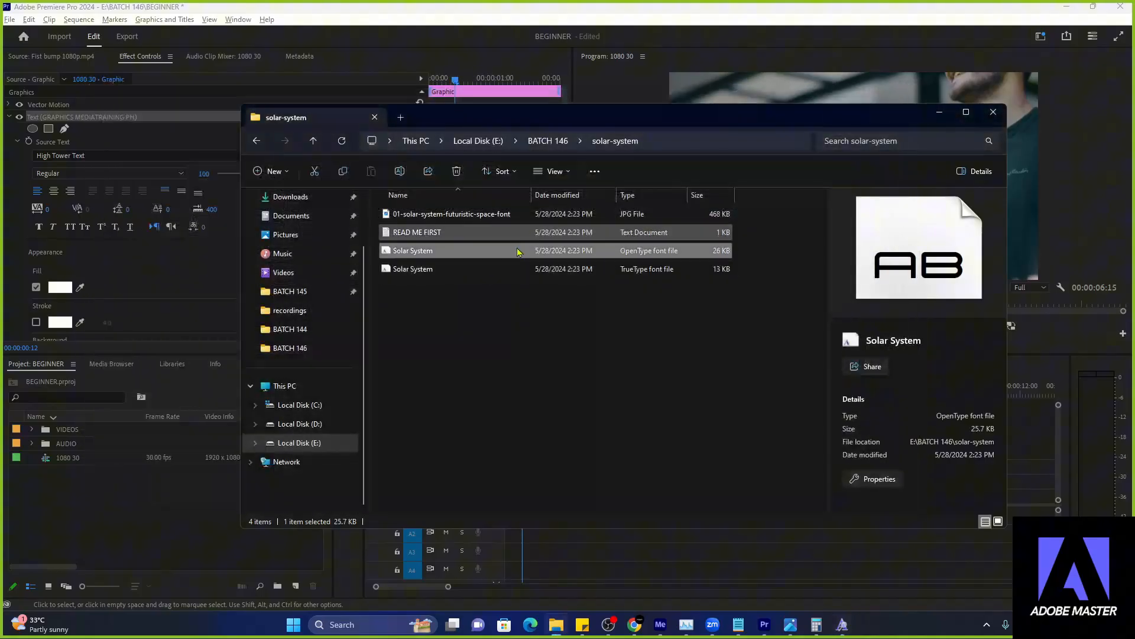
double_click(510, 215)
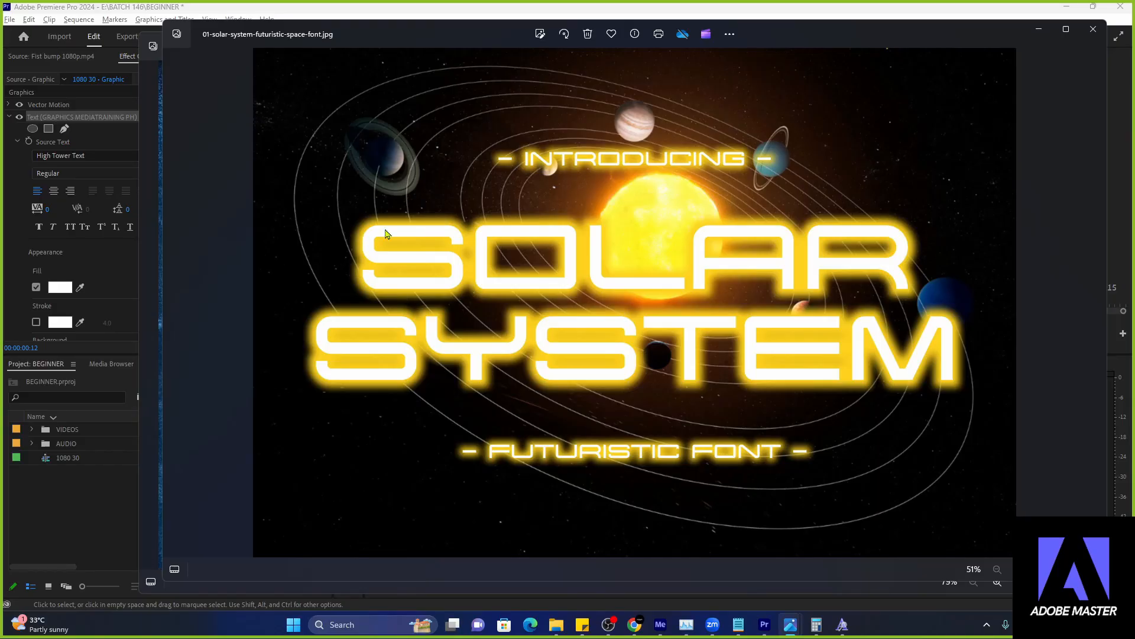
drag(811, 38, 716, 49)
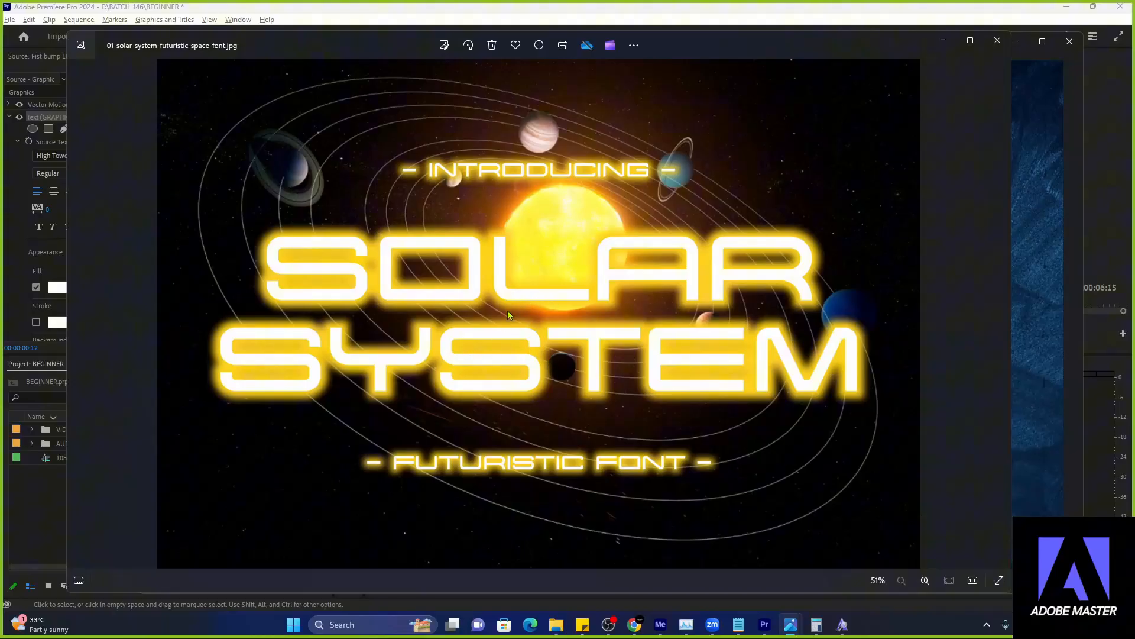
click(998, 41)
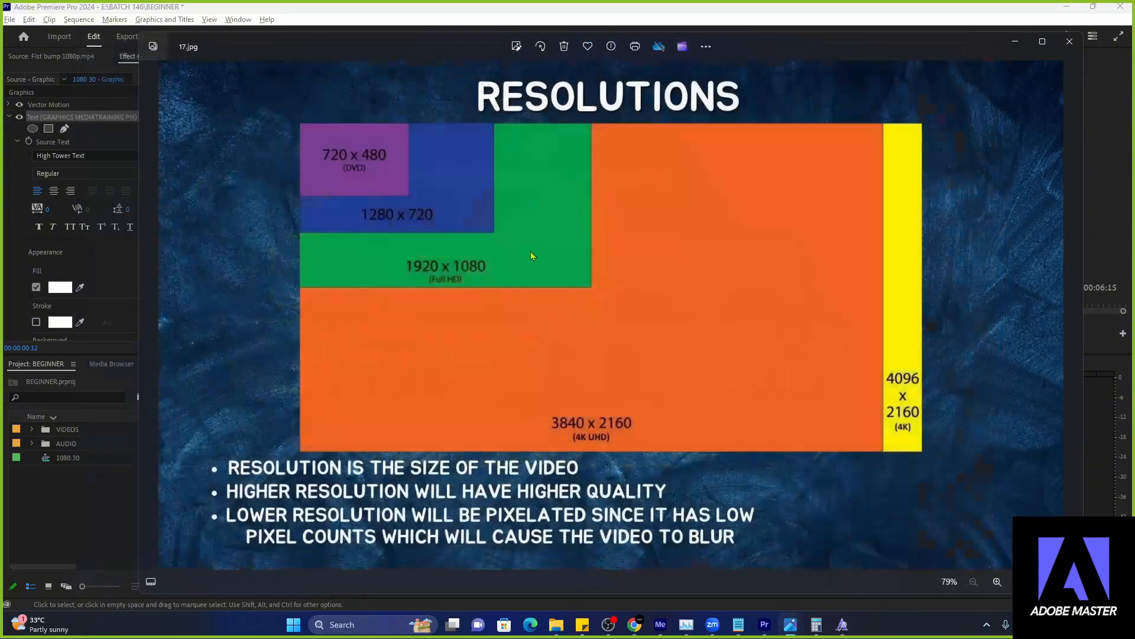
click(1015, 41)
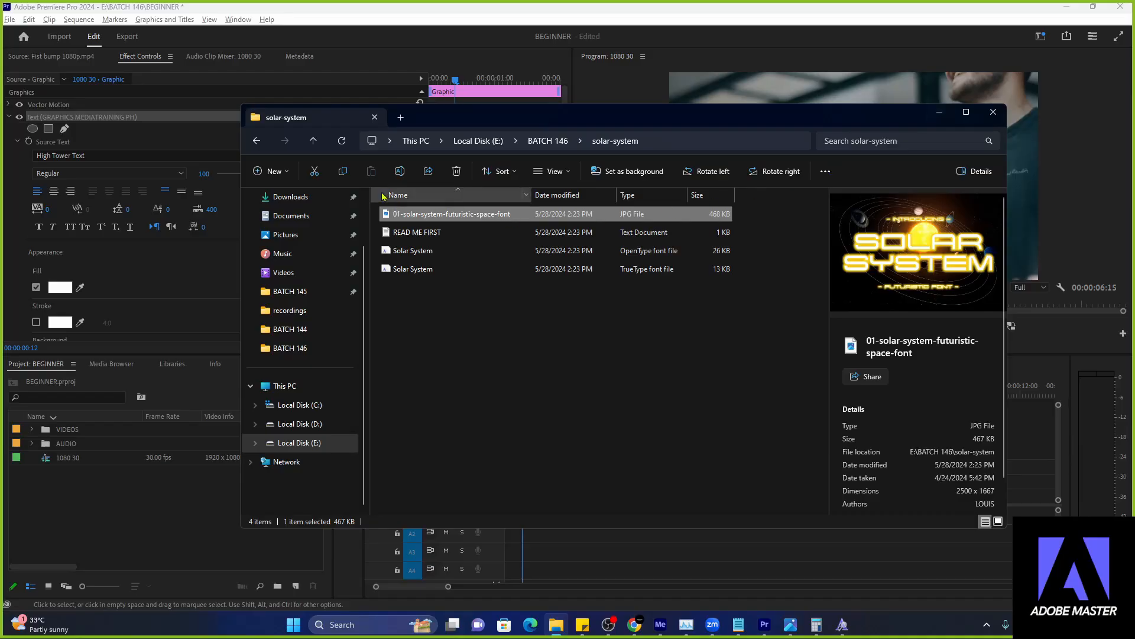
- Minimize the folder window and set the font of the GRAPHICS MEDIA TRAINING PH text to Solar System
click(929, 115)
click(9, 117)
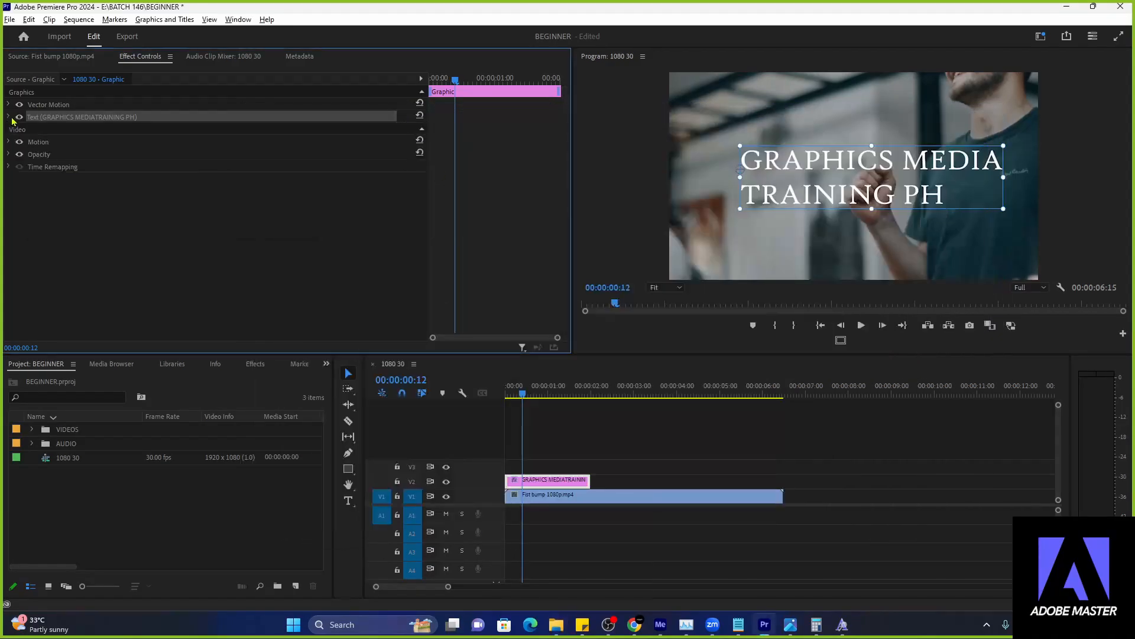
click(10, 117)
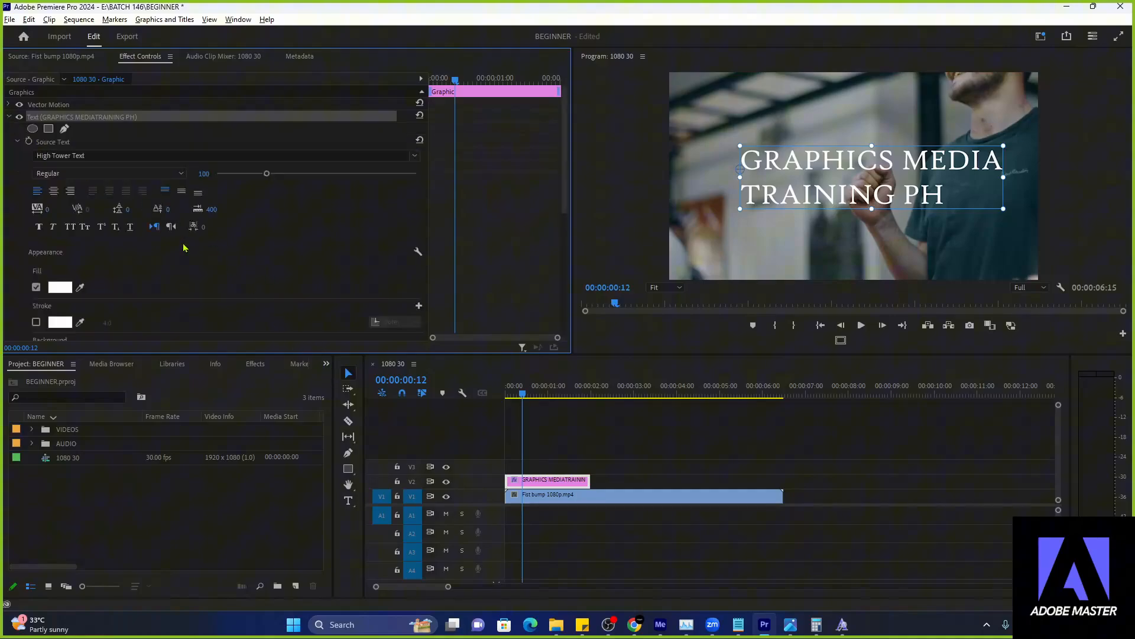
click(84, 155)
text(solar)
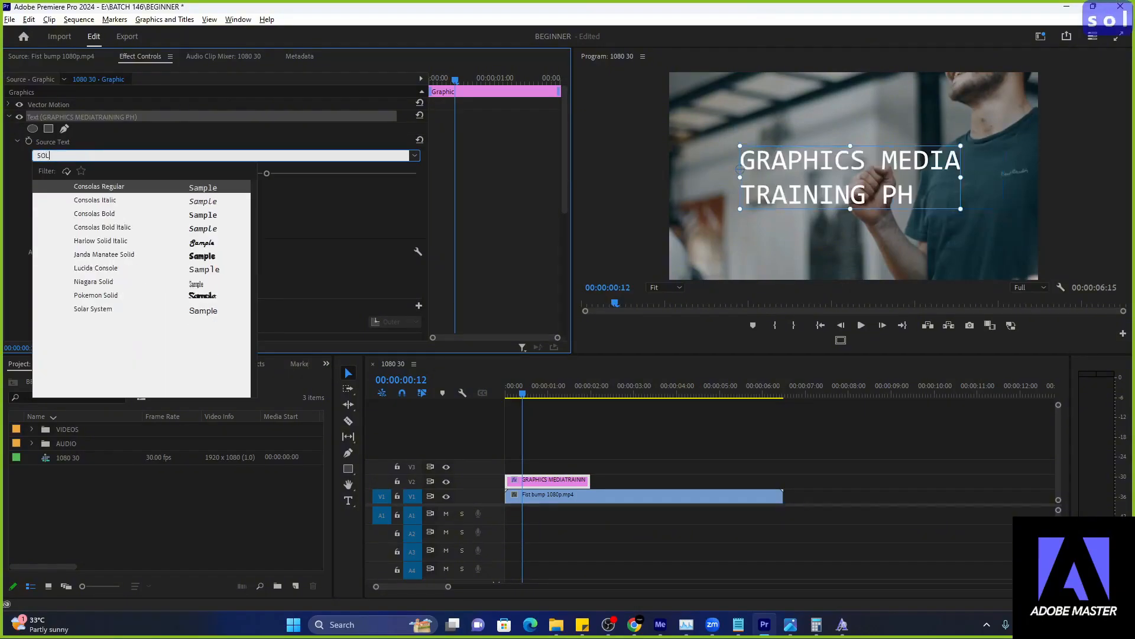
key(Return)
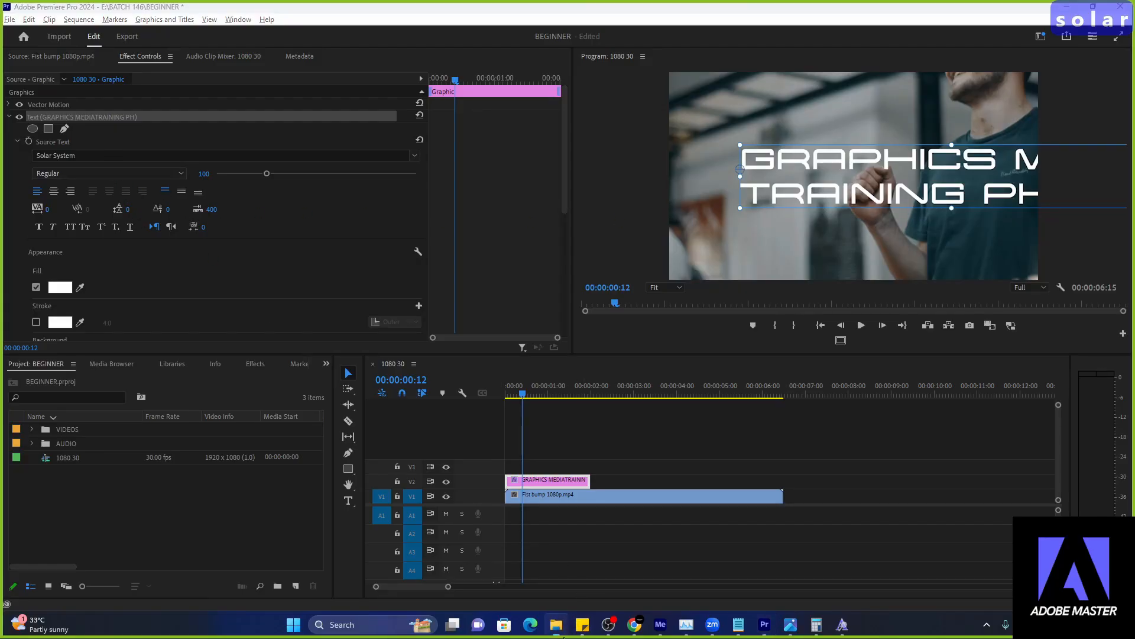
- Check the font folder names in BATCH 146 and set the title text's font to Lilita One
click(555, 623)
click(313, 142)
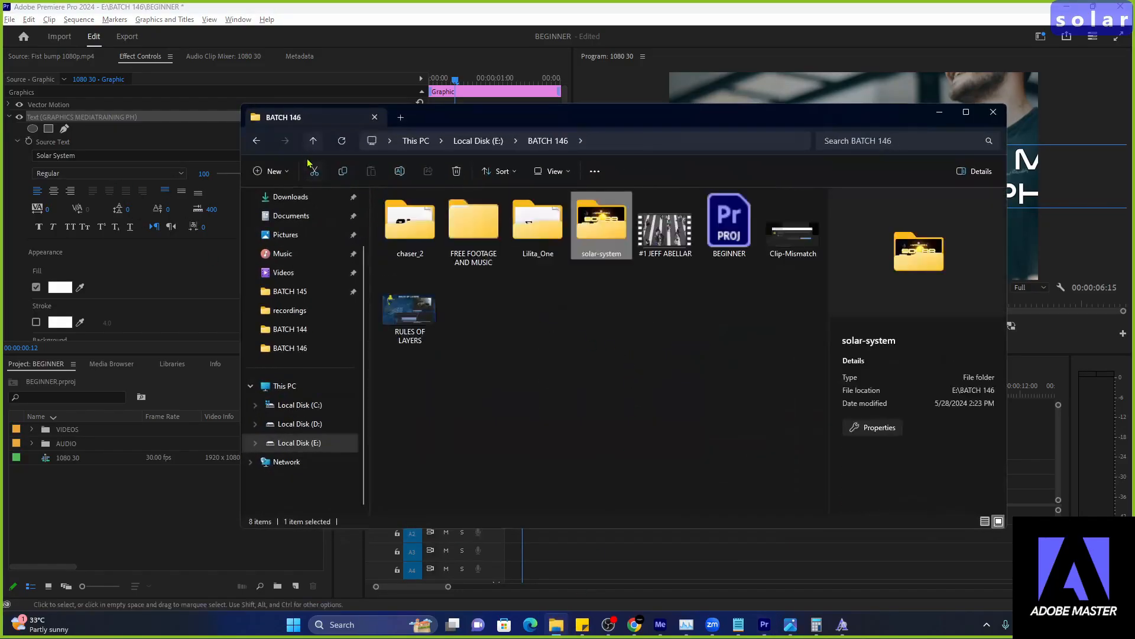
click(939, 112)
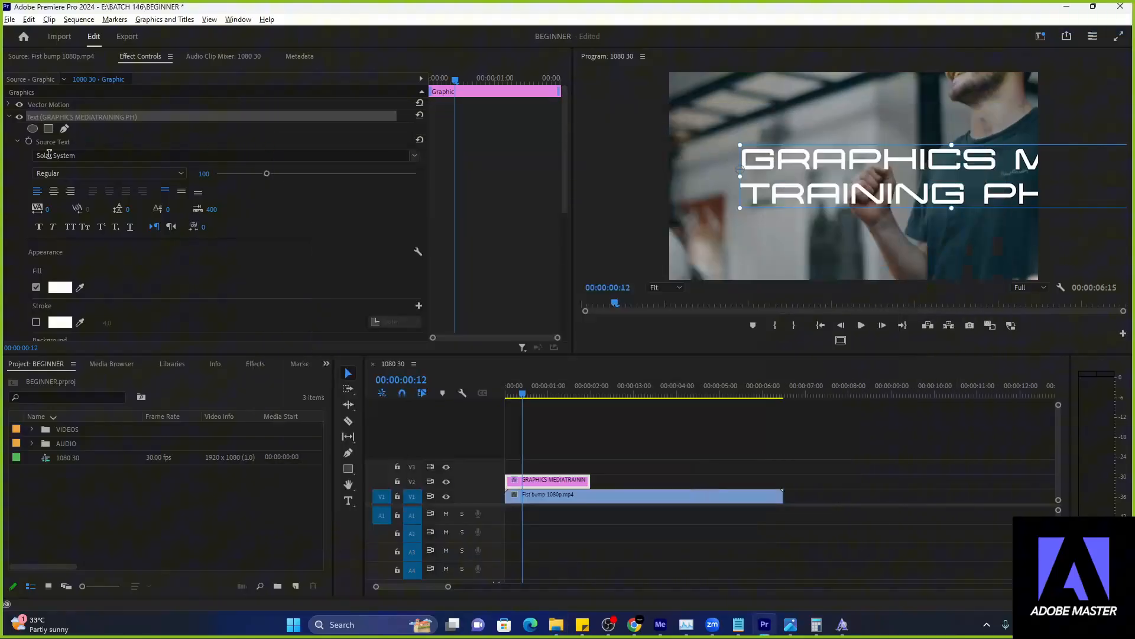
click(62, 154)
text(LILITA)
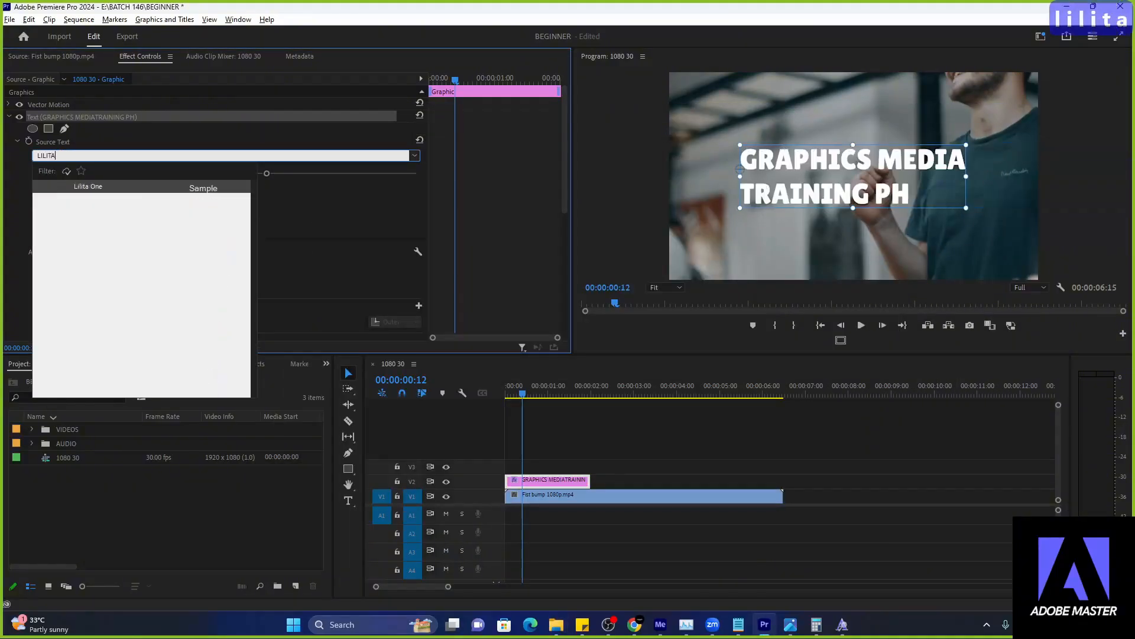
click(77, 186)
- Set the font of the GRAPHICS MEDIA TRAINING PH text to CHASER
click(92, 154)
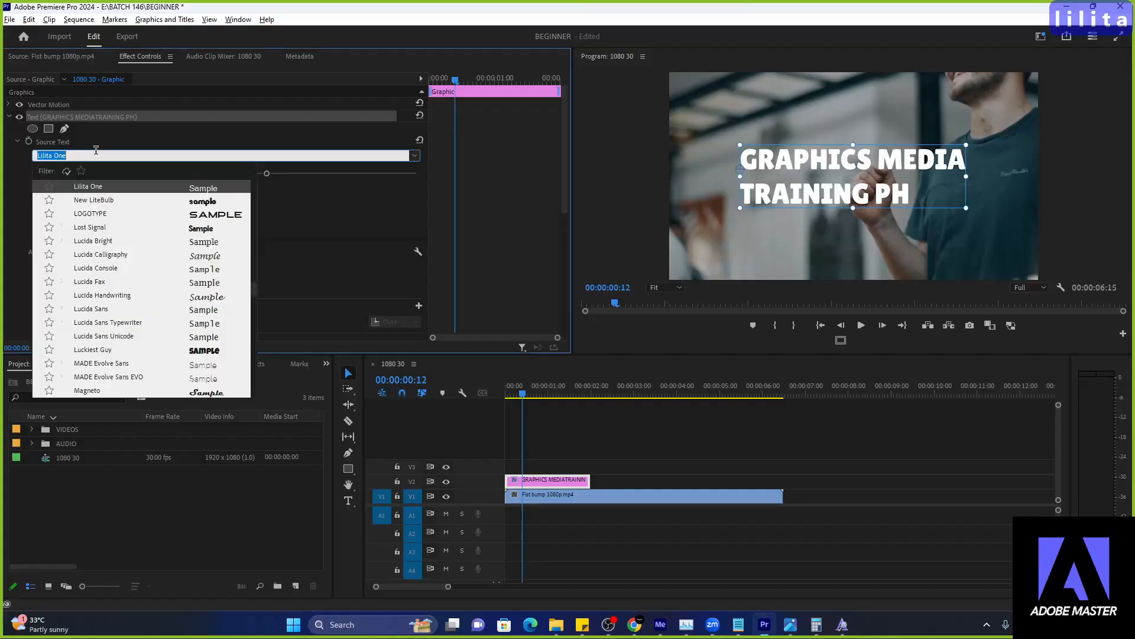
text(CJ)
key(BackSpace)
text(HASER)
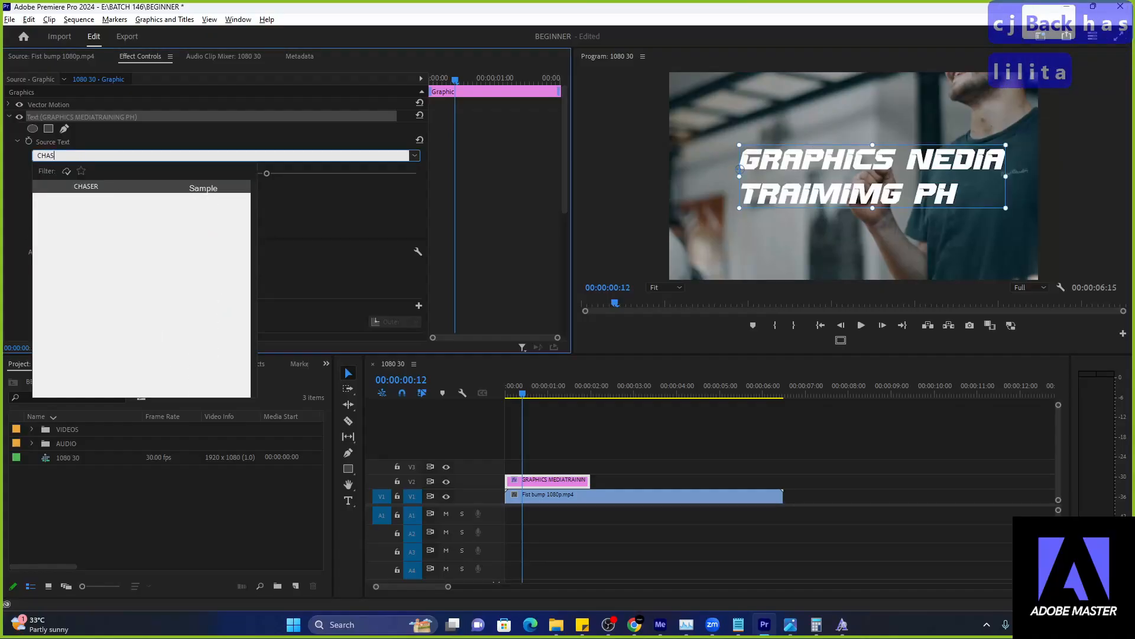
click(89, 186)
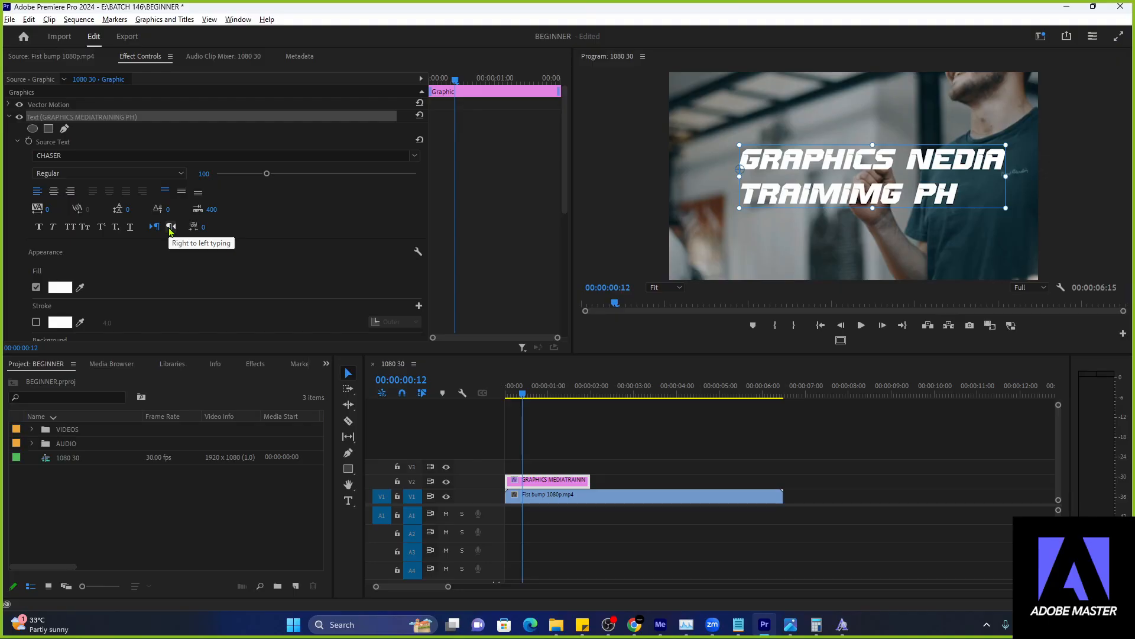
- Review the OpenType Solar System font's preview from the solar-system folder, close it and return to Premiere Pro
click(556, 625)
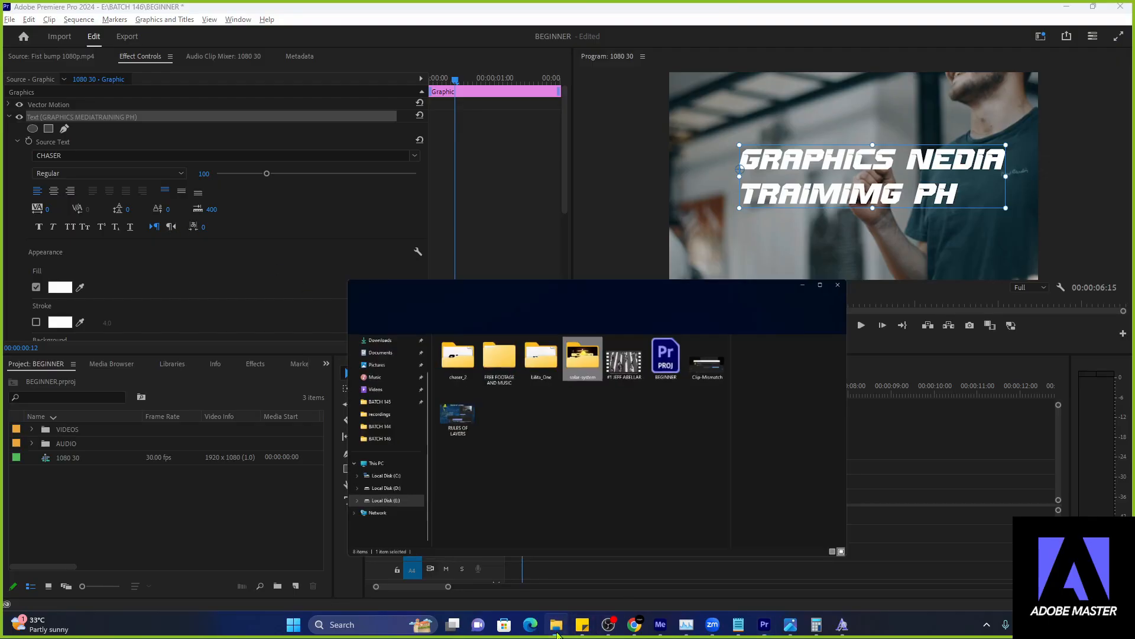
double_click(590, 236)
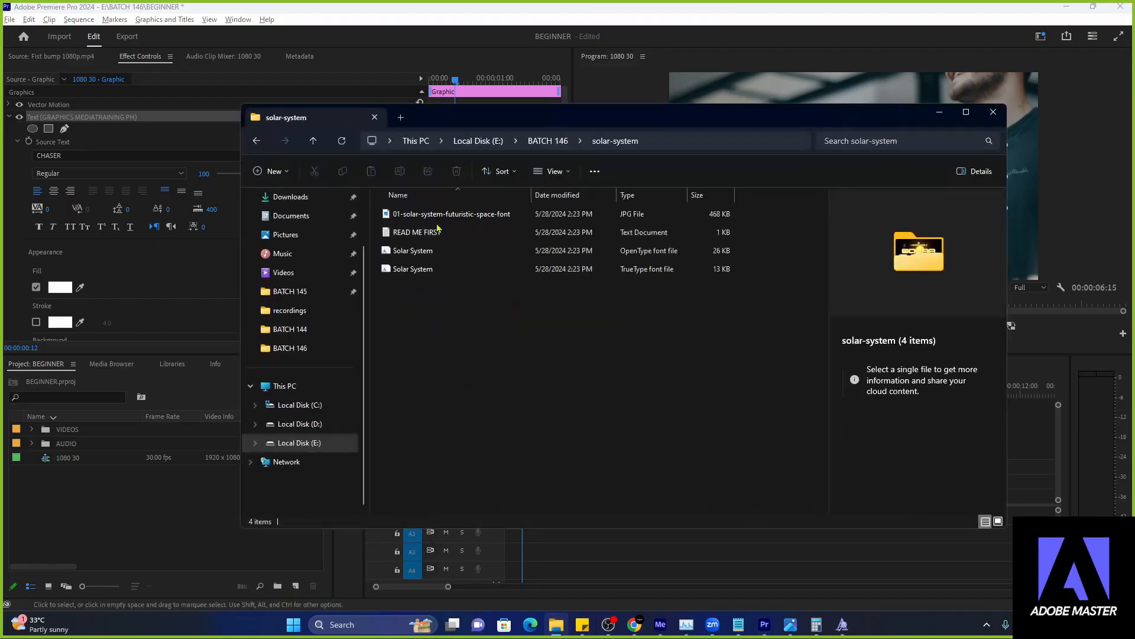
double_click(436, 252)
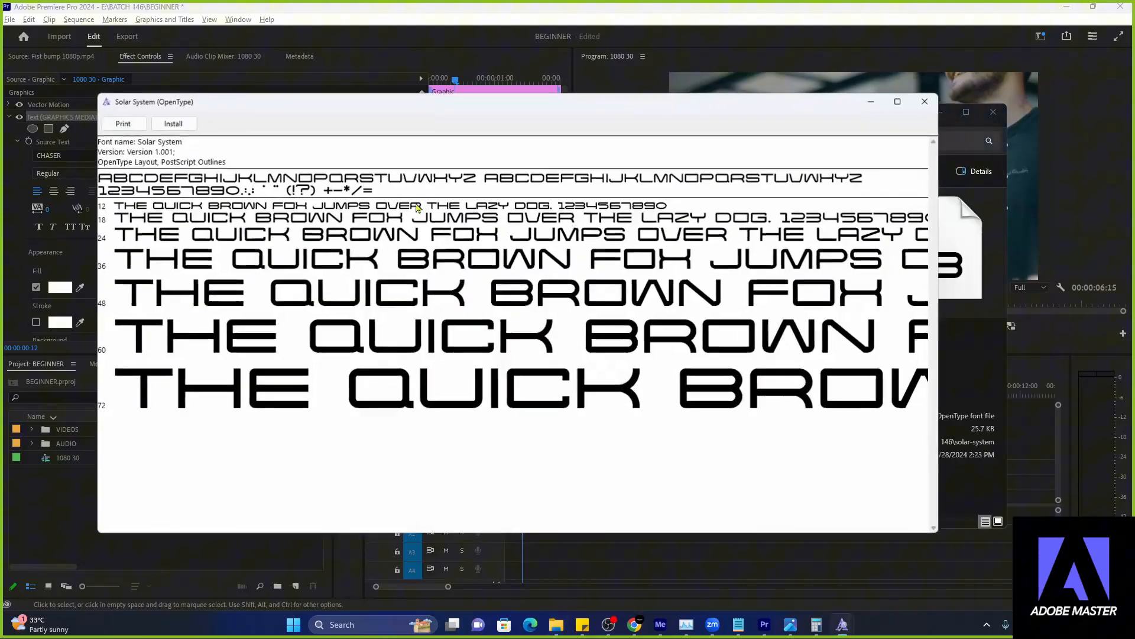
click(170, 125)
click(170, 125)
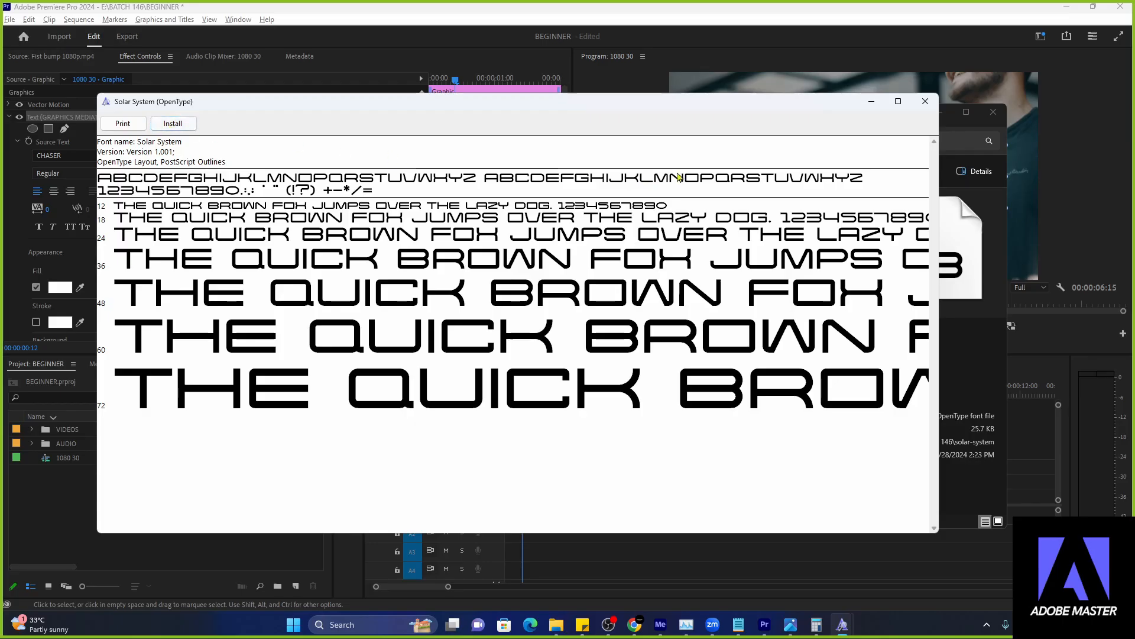
click(925, 101)
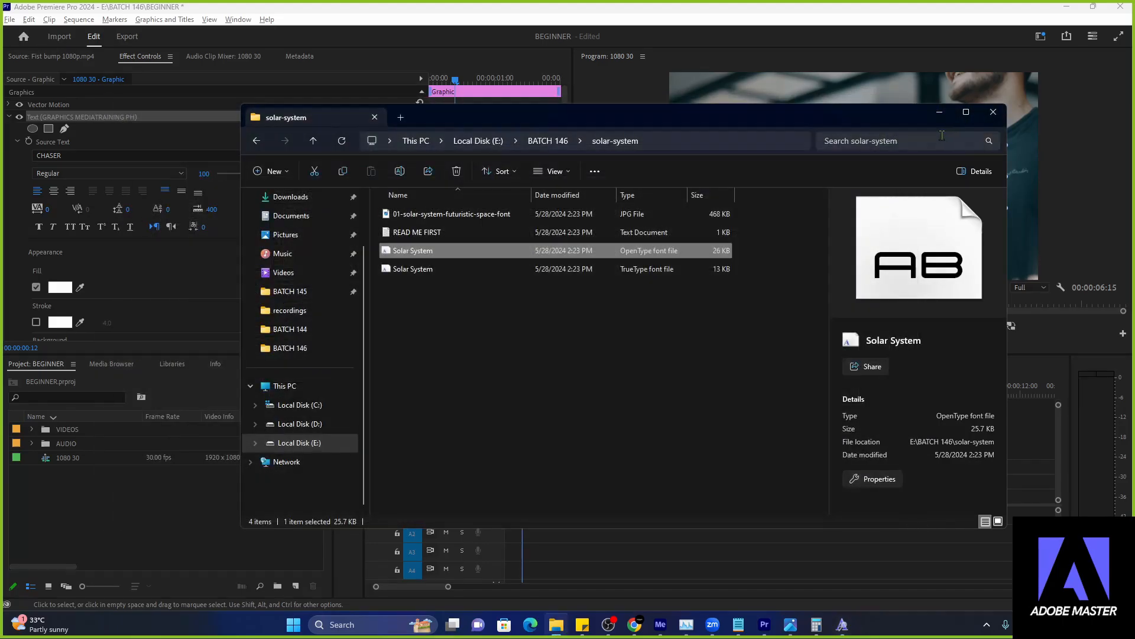
click(940, 113)
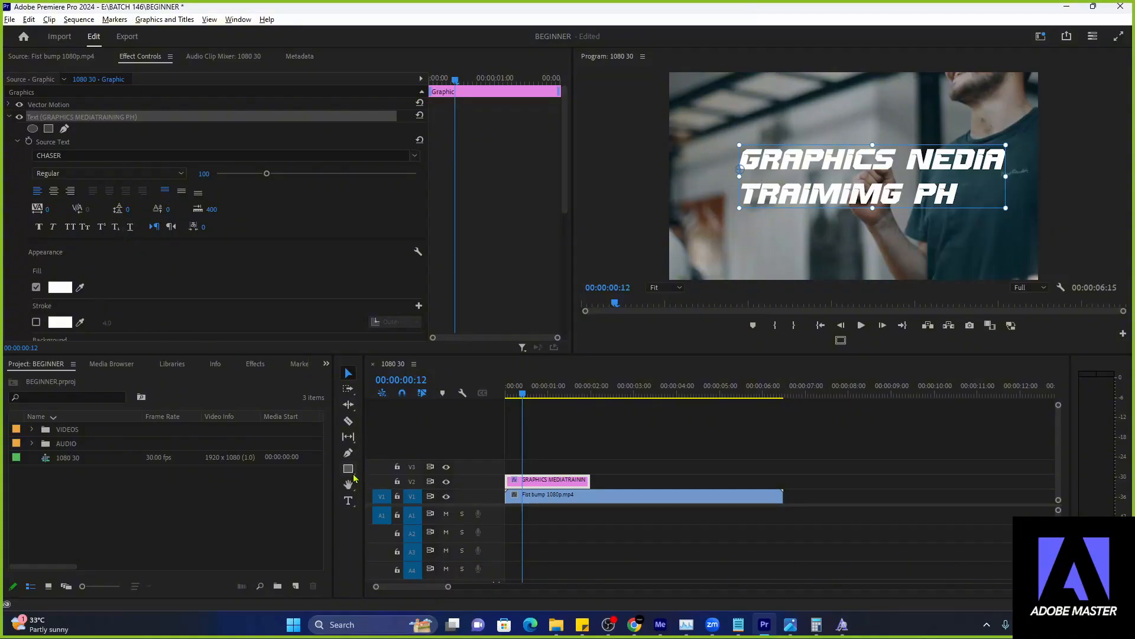
- Test how CHASER renders the letter N by deleting and retyping letters in the middle of TRAINING in the title
click(348, 501)
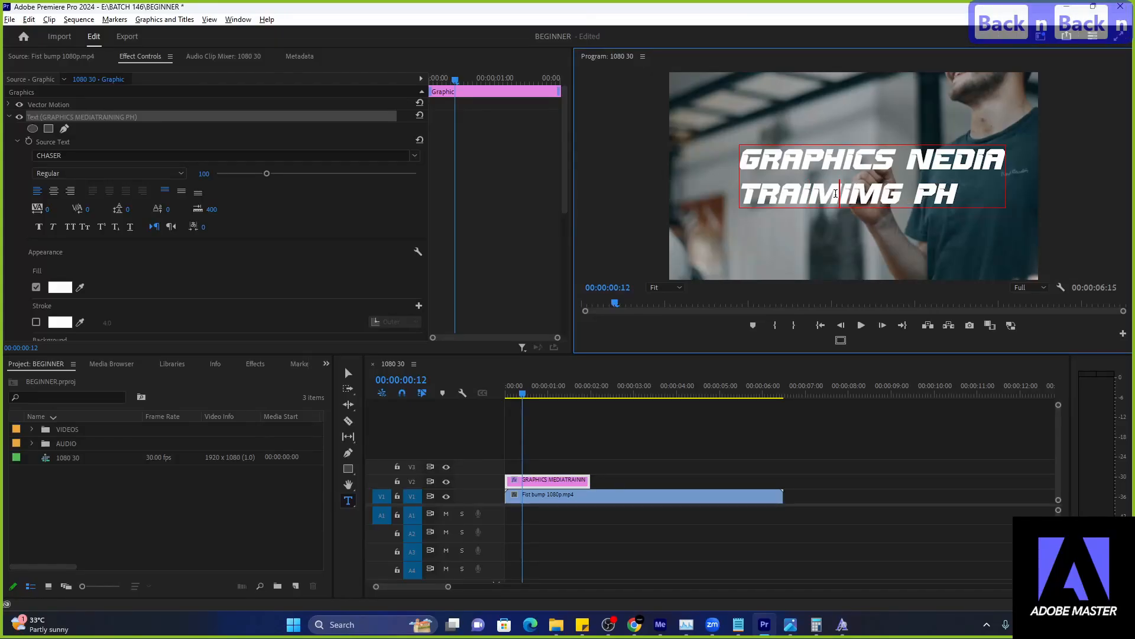
text(fe)
key(BackSpace)
key(BackSpace)
key(BackSpace)
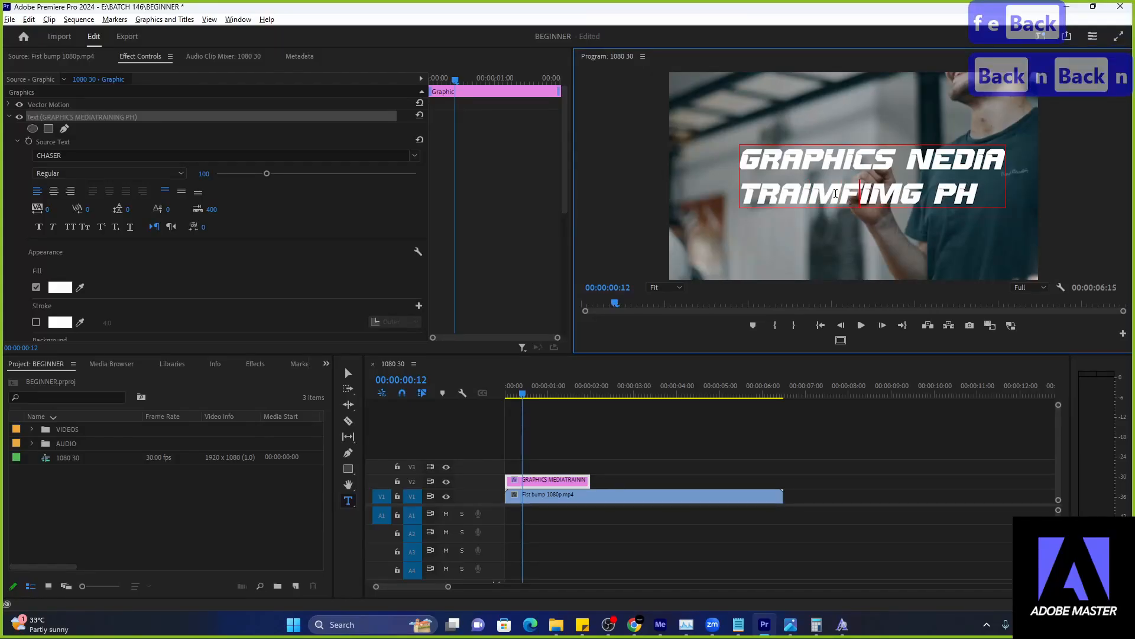
text(nnn)
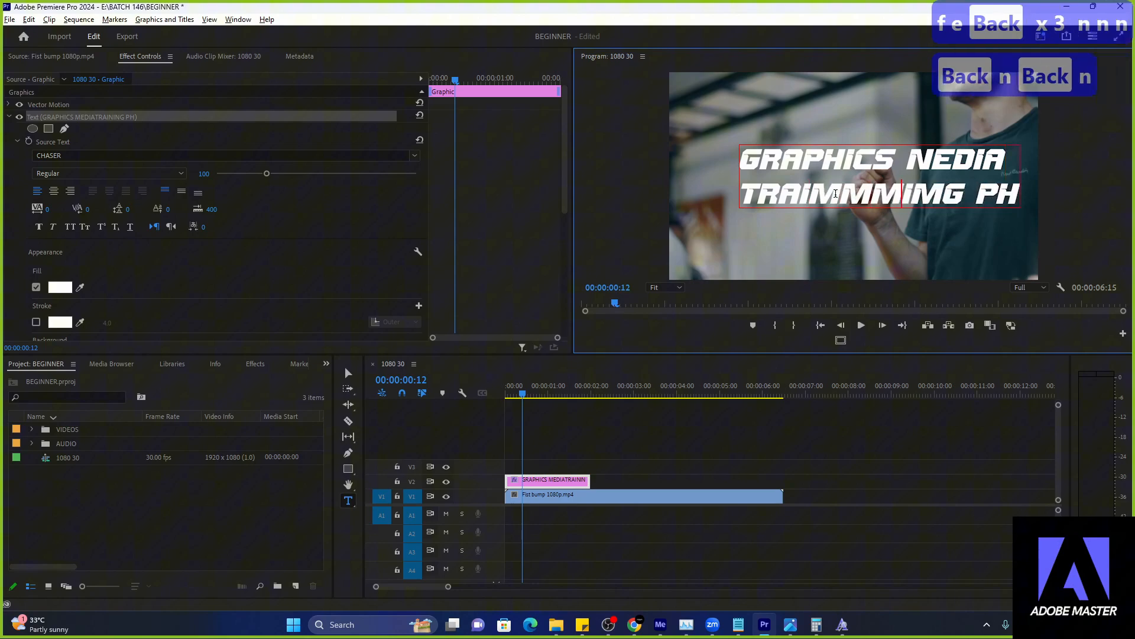
key(BackSpace)
key(BackSpace)
key(BackSpace)
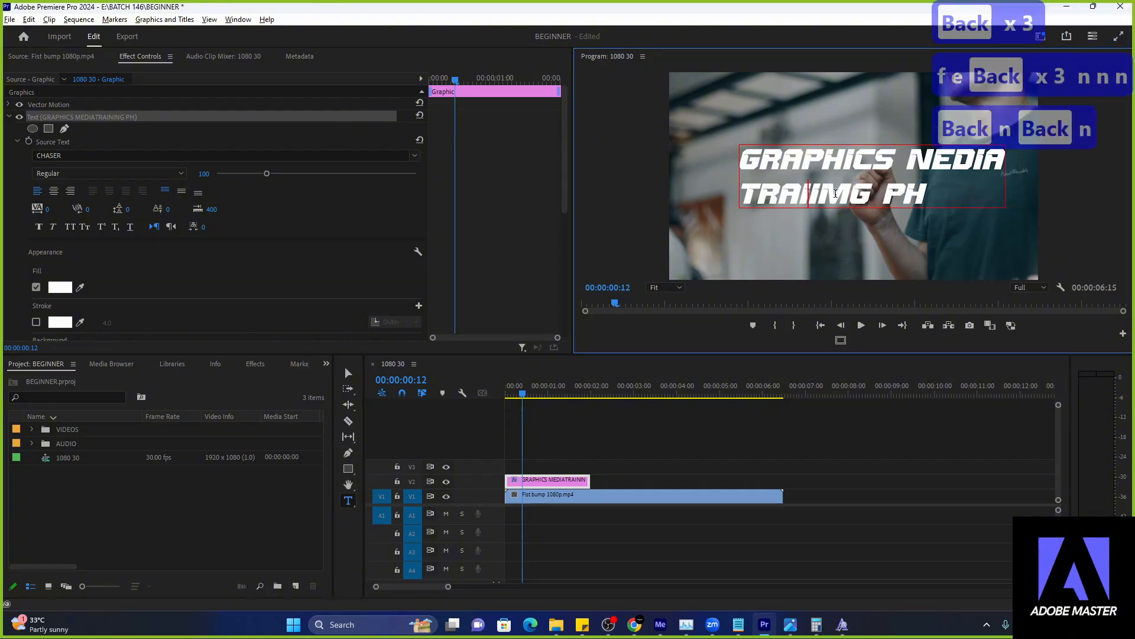
text(n)
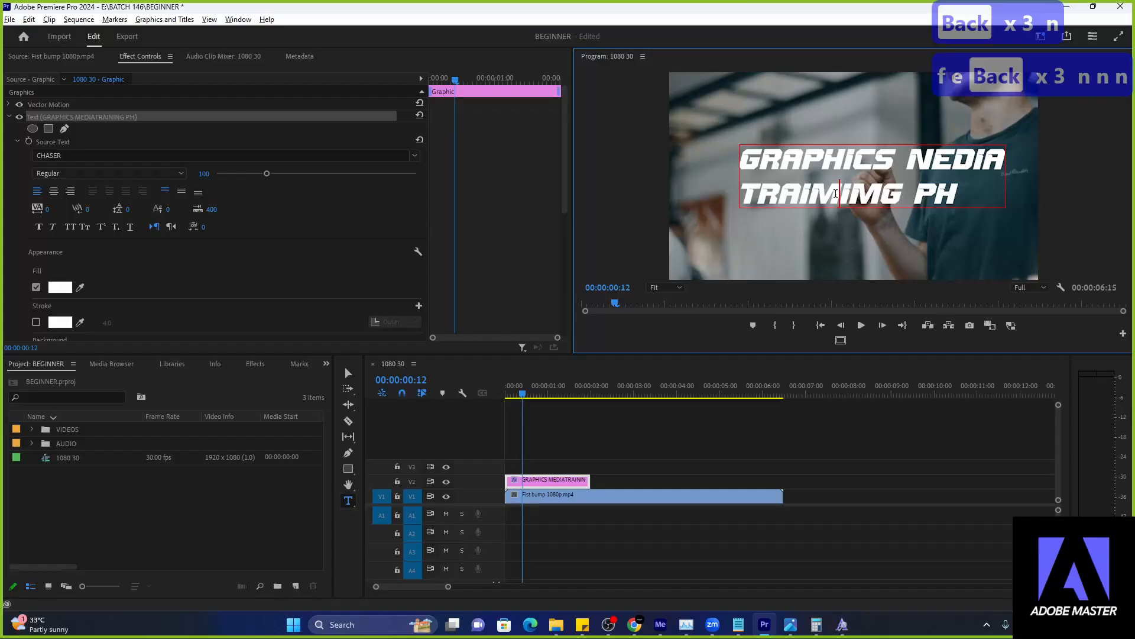
- Replace the letter after "TRAI" in the title's second line so the line reads "TRAINIMG PH"
key(BackSpace)
text(m)
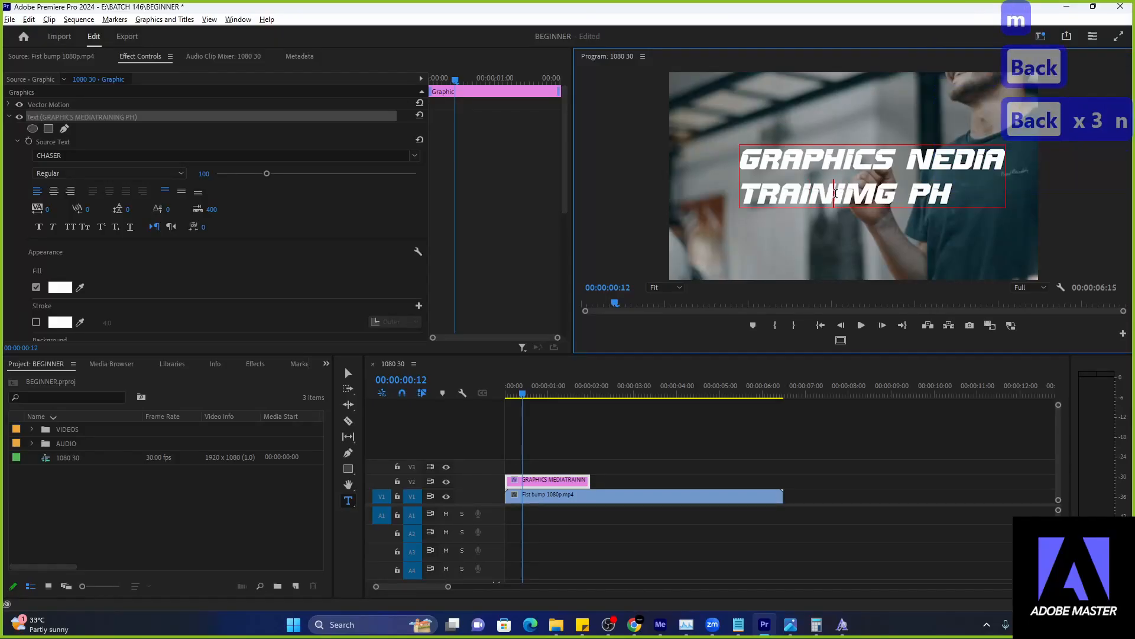
- In the GRAPHICS note in Notepad, add a new line reading "NNNNMMMM" as a keyboard test, then minimize the note
mouse_move(744, 618)
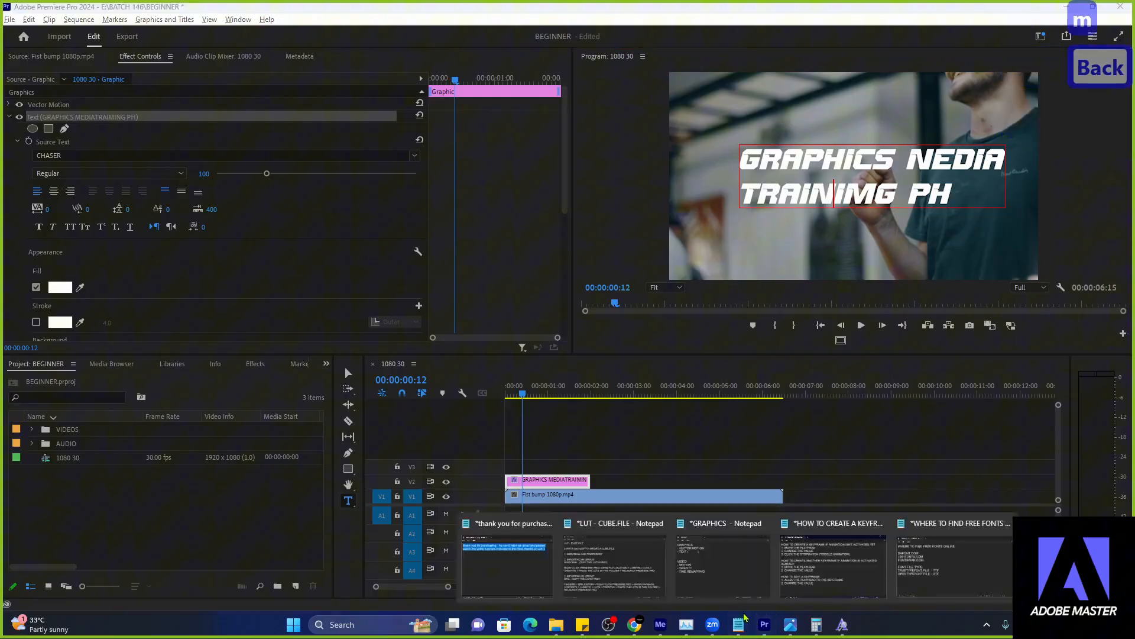
click(722, 550)
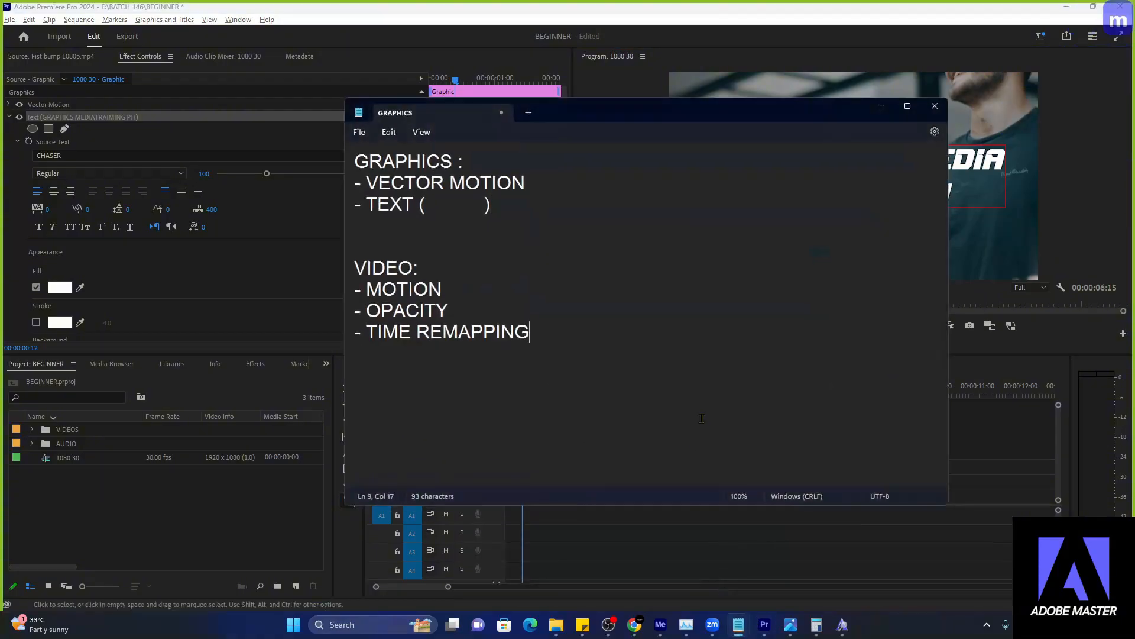
key(Return)
key(Return)
text(NNNNM)
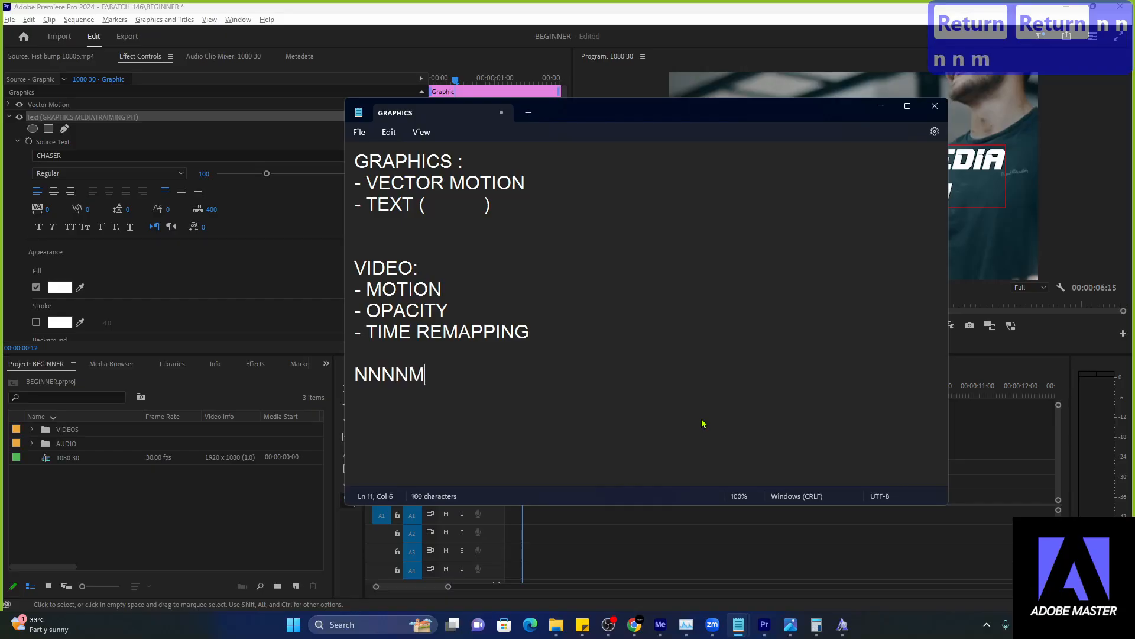
text(MMM)
click(880, 107)
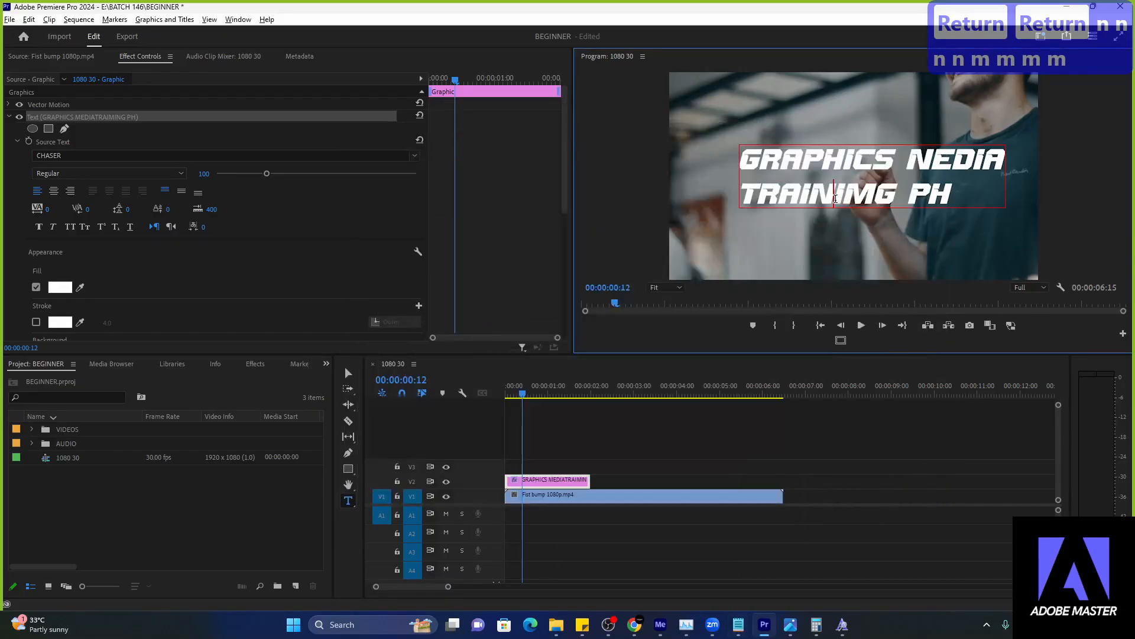
- Retype the letter after "TRAI" in the title alternately with n and m to compare the CHASER font's glyphs
key(BackSpace)
text(n)
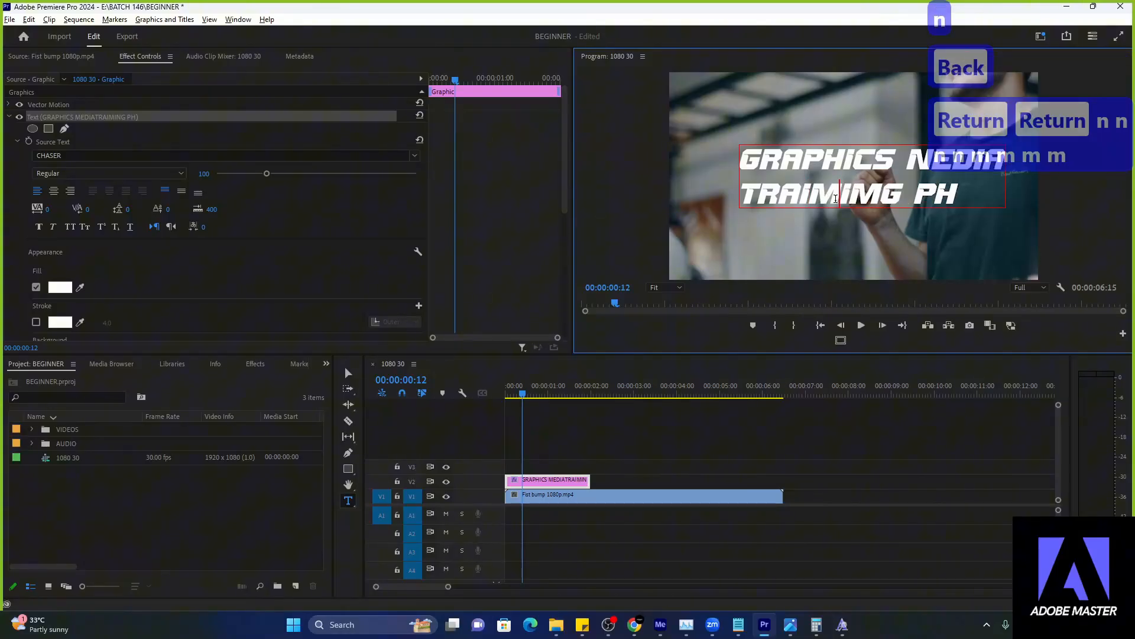
key(BackSpace)
text(n)
key(BackSpace)
text(m)
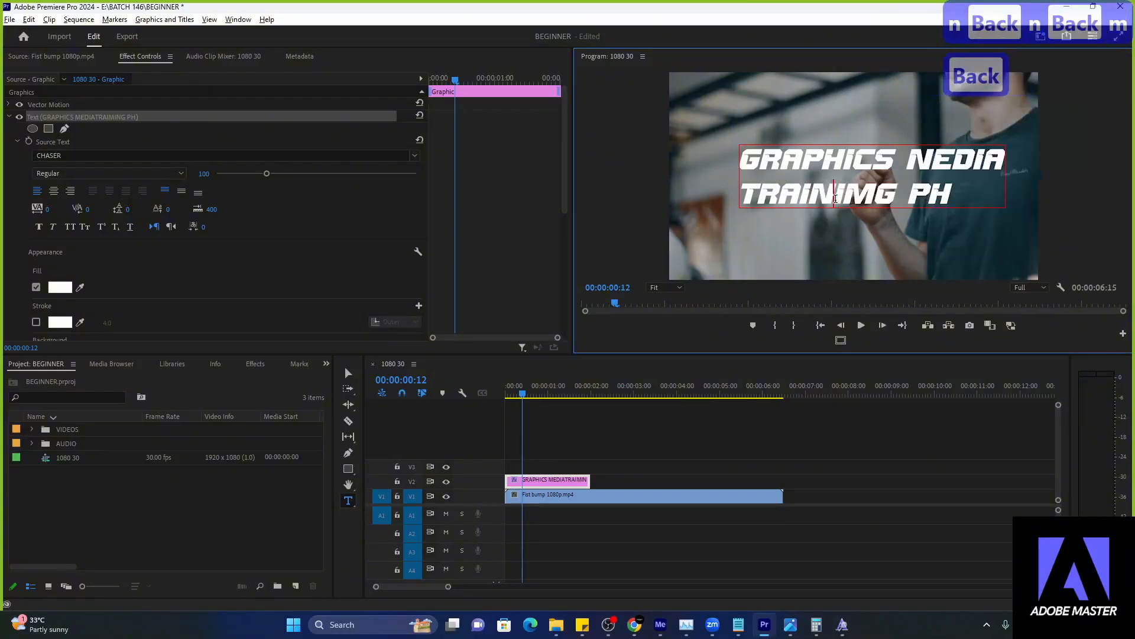
- Replace the remaining swapped letters in the title so it reads "GRAPHICS MEDIA TRAINING PH" in the CHASER font
click(870, 198)
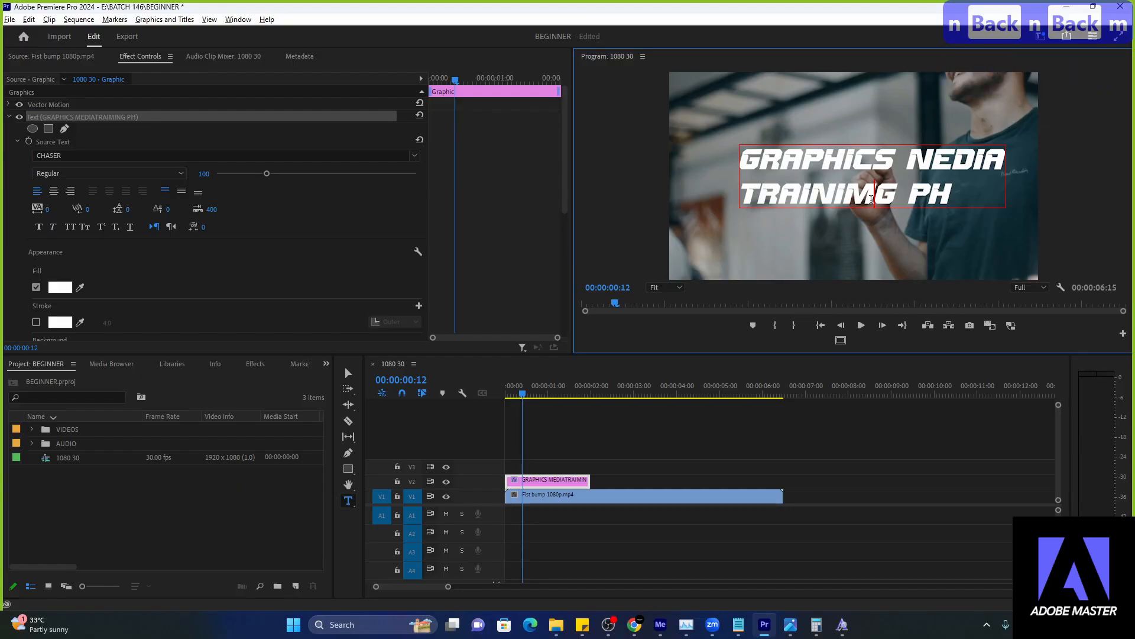
key(BackSpace)
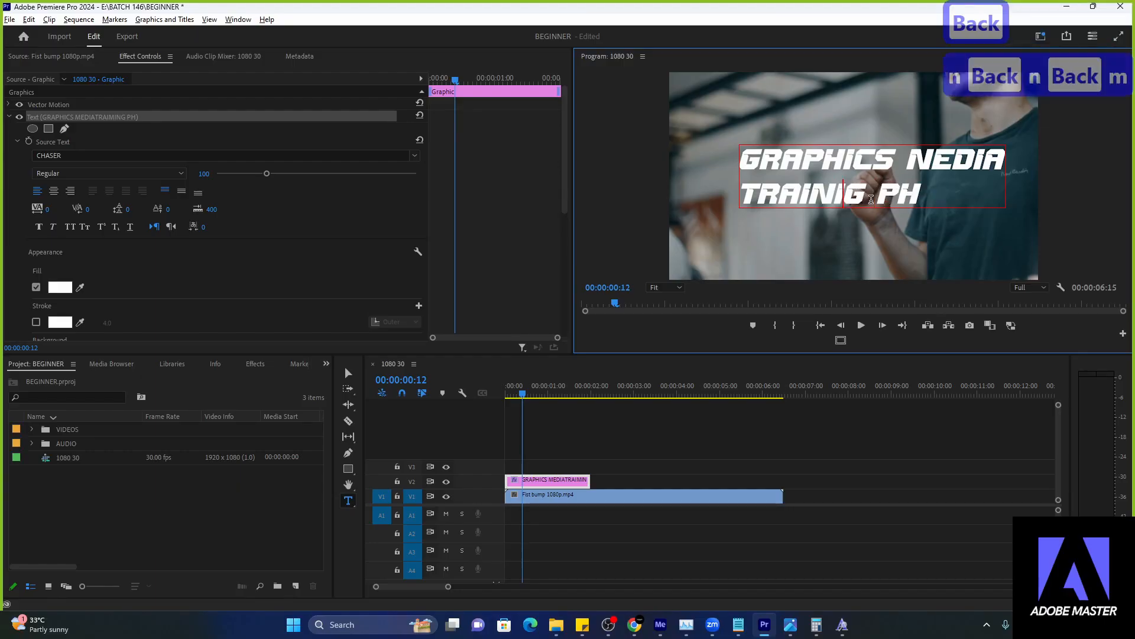
text(M)
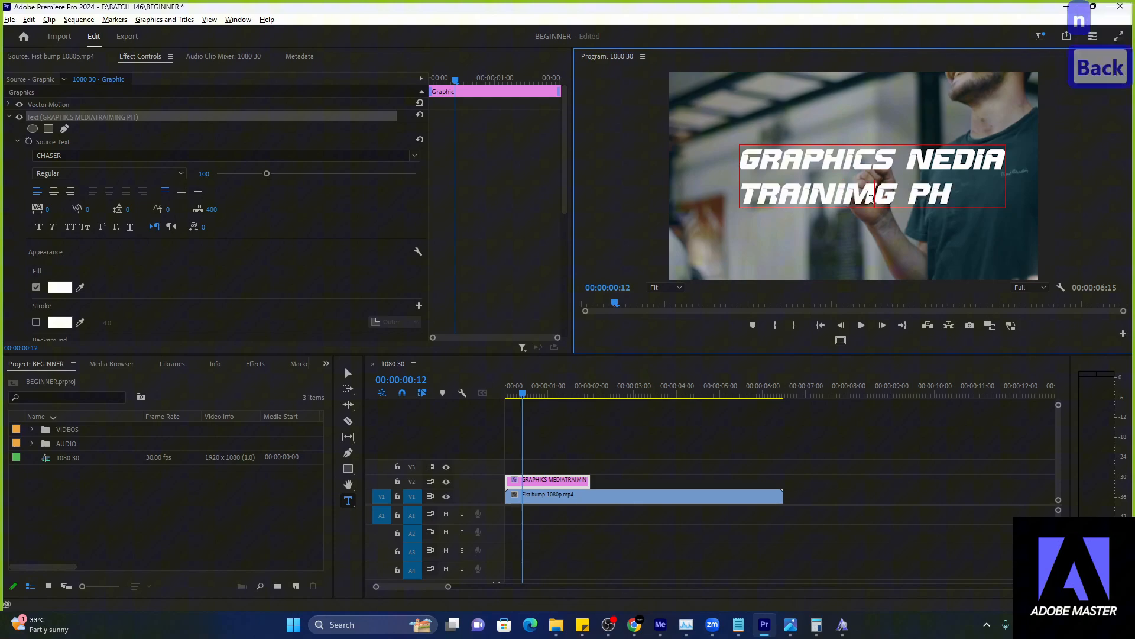
key(BackSpace)
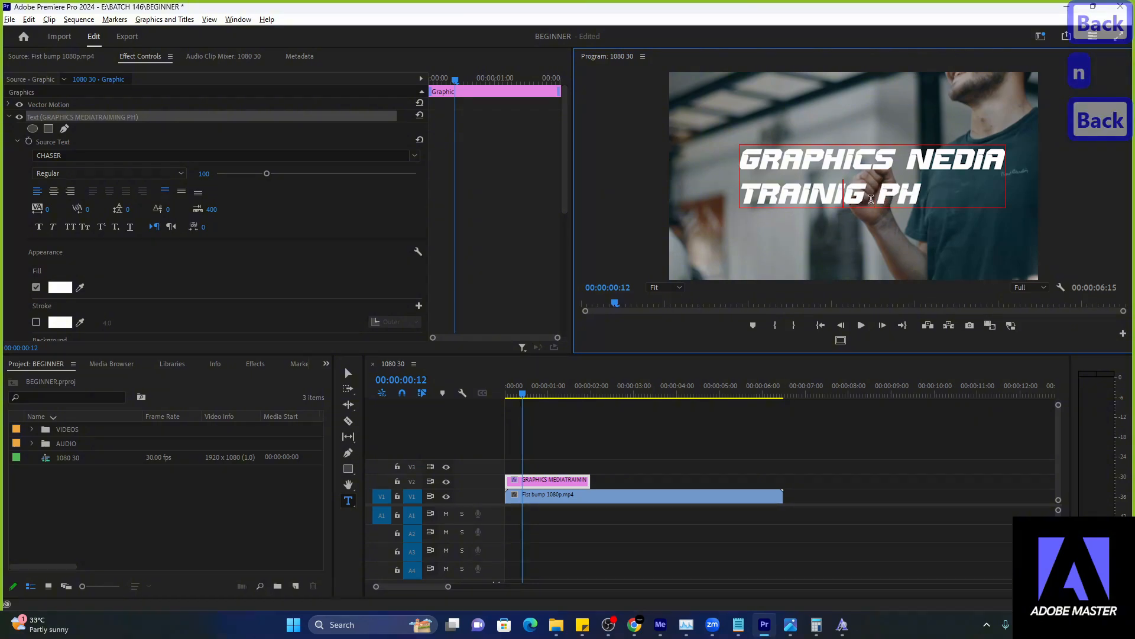
text(N)
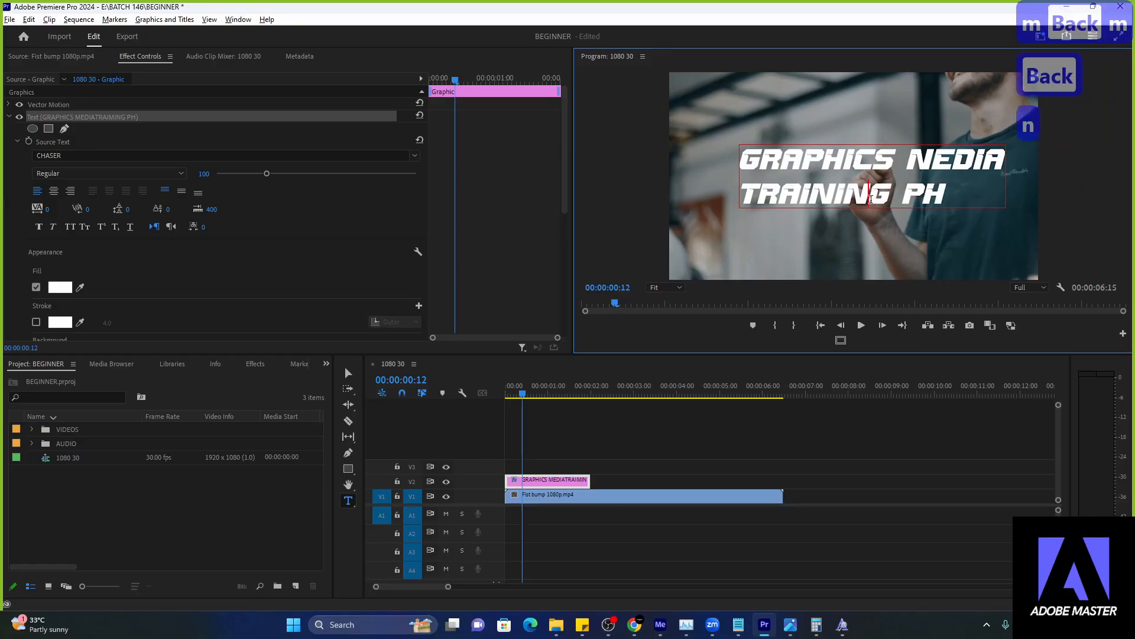
click(931, 171)
key(BackSpace)
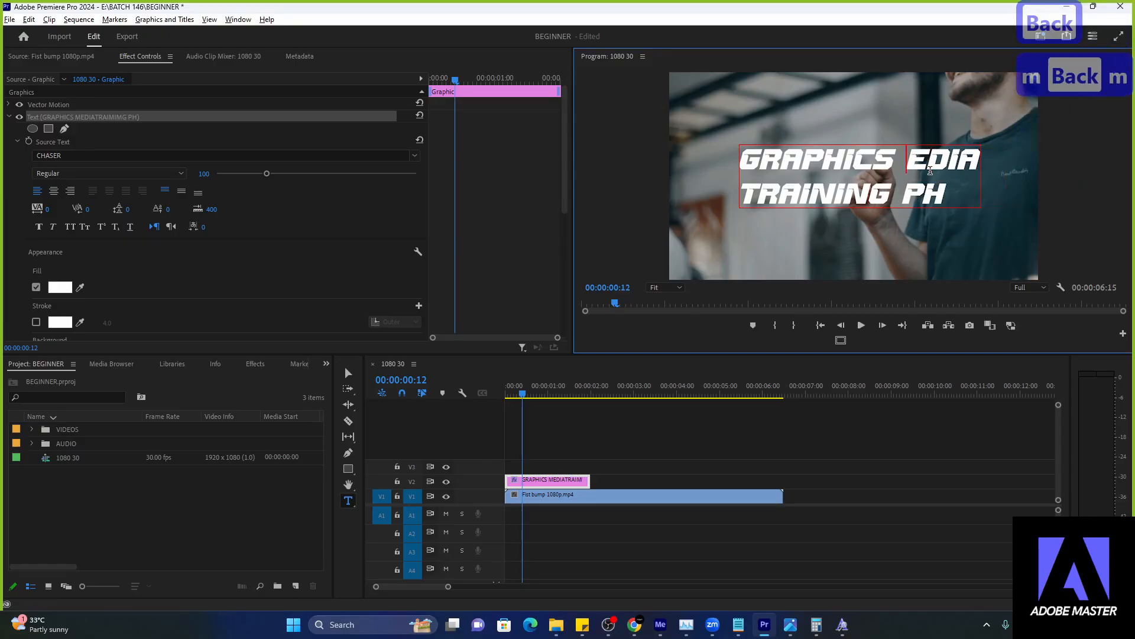
text(m)
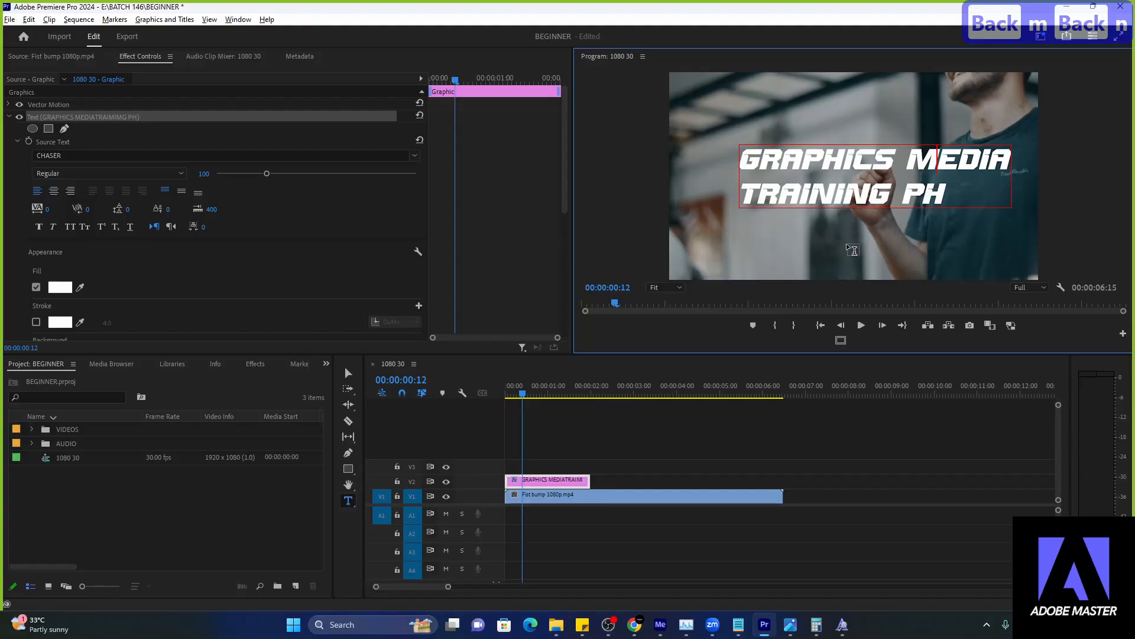
- Try to change the title's font to Lilita One while its text is still being edited
click(172, 157)
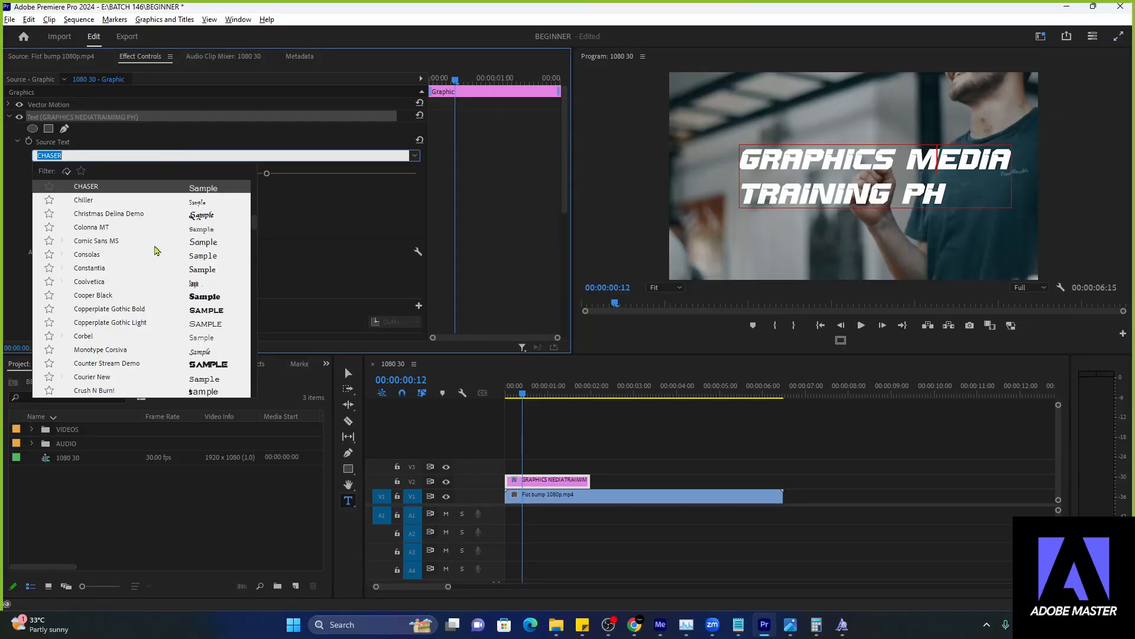
text(LILI)
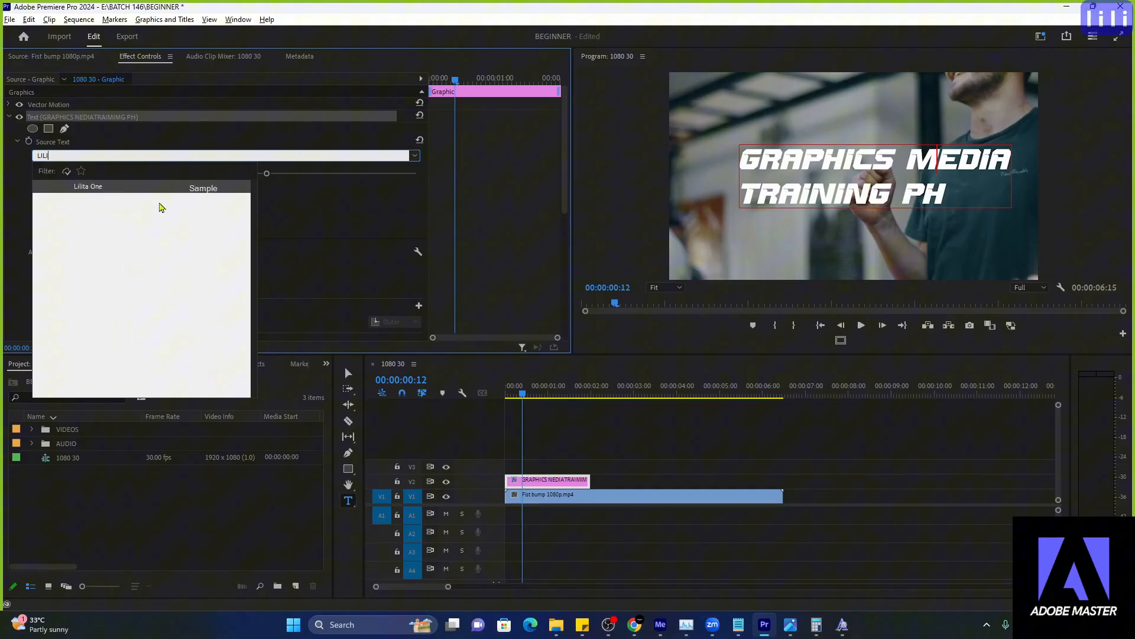
click(169, 189)
click(114, 157)
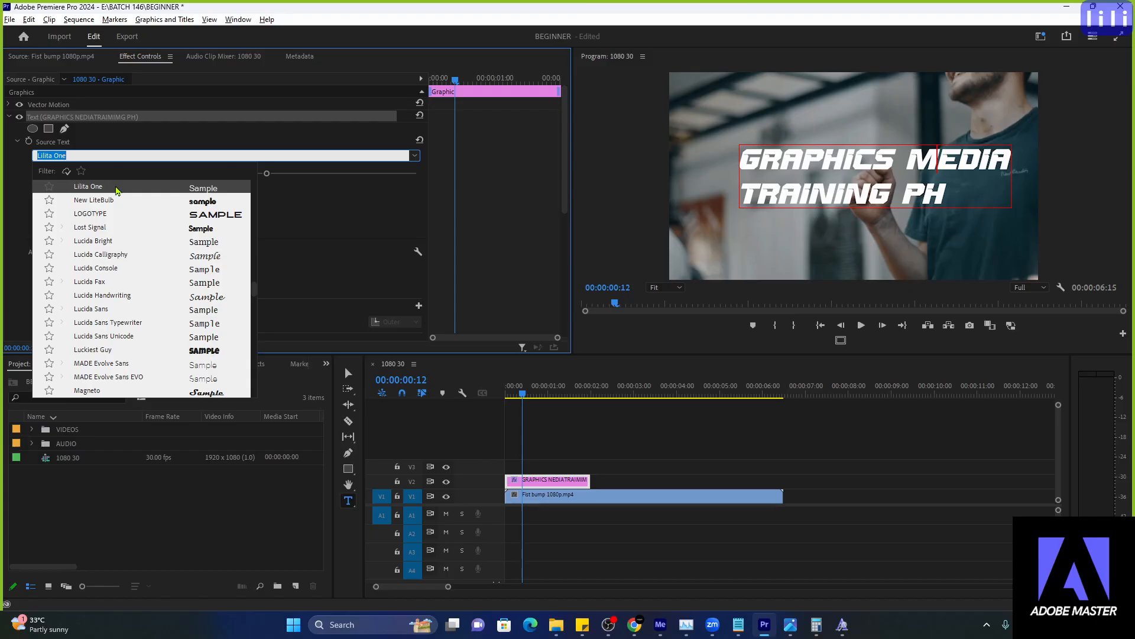
click(116, 188)
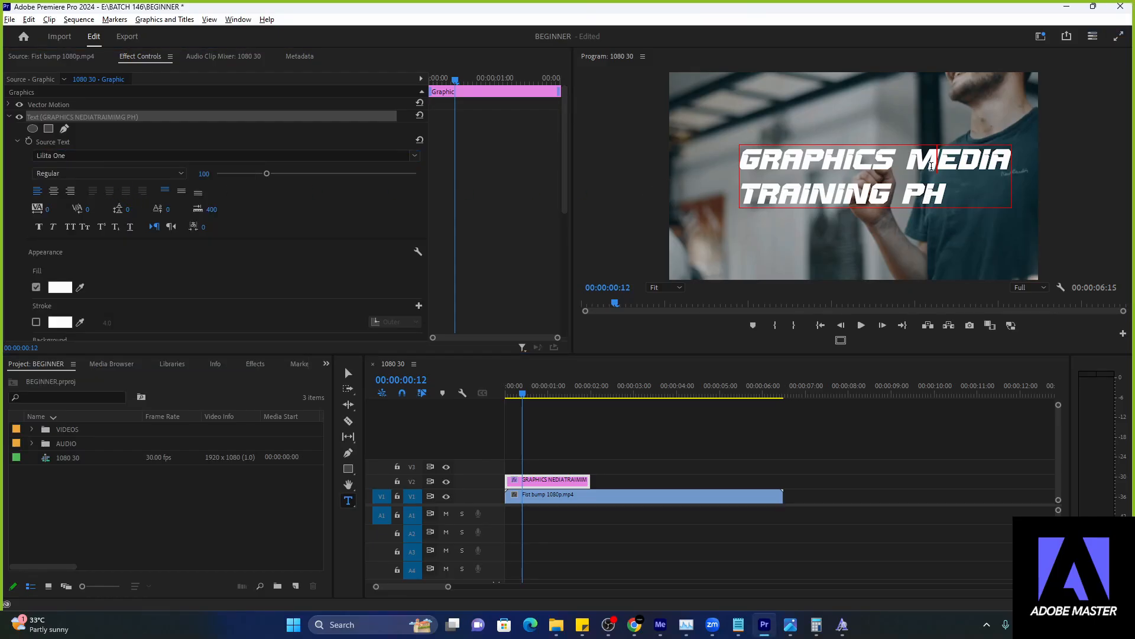
click(932, 167)
click(898, 160)
click(875, 170)
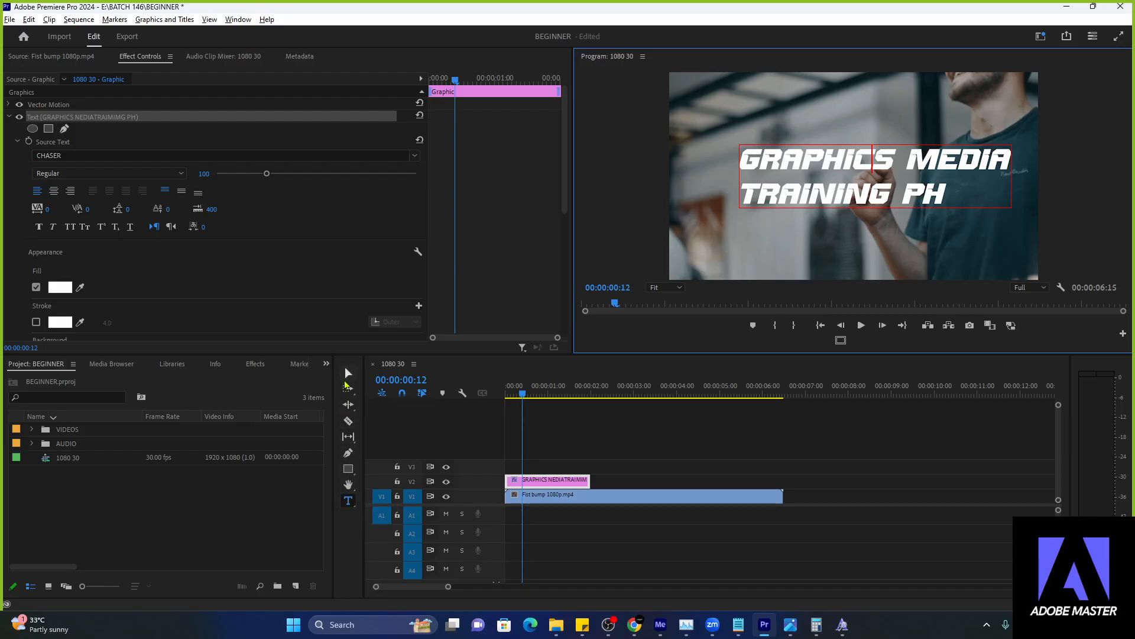
- Select the whole title with the Selection tool and change its font to Lilita One
click(348, 373)
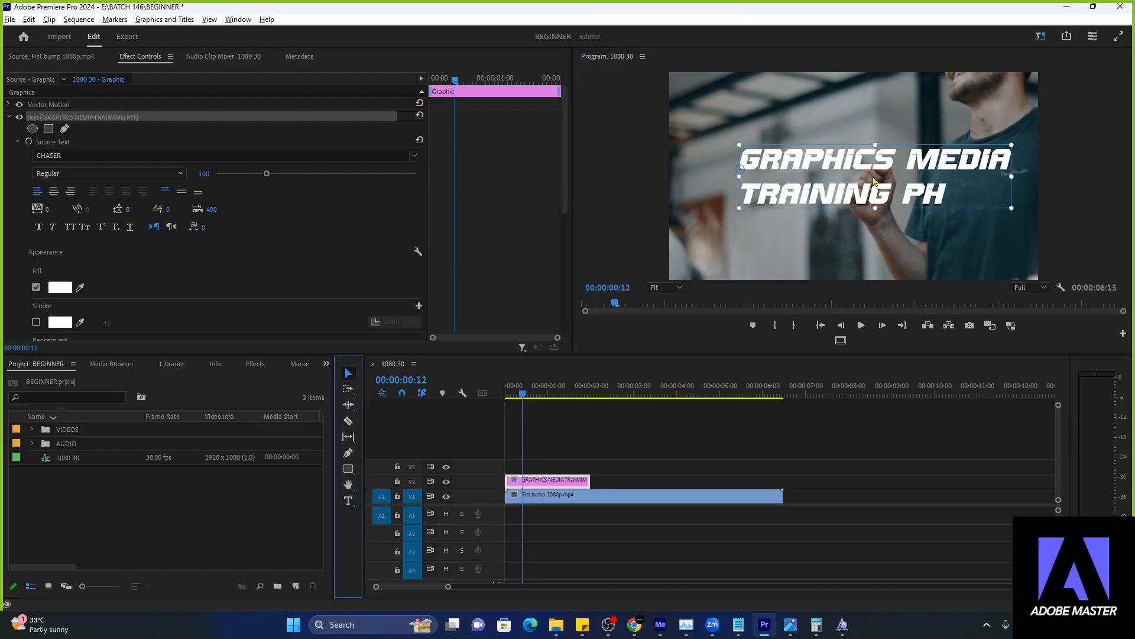
click(175, 152)
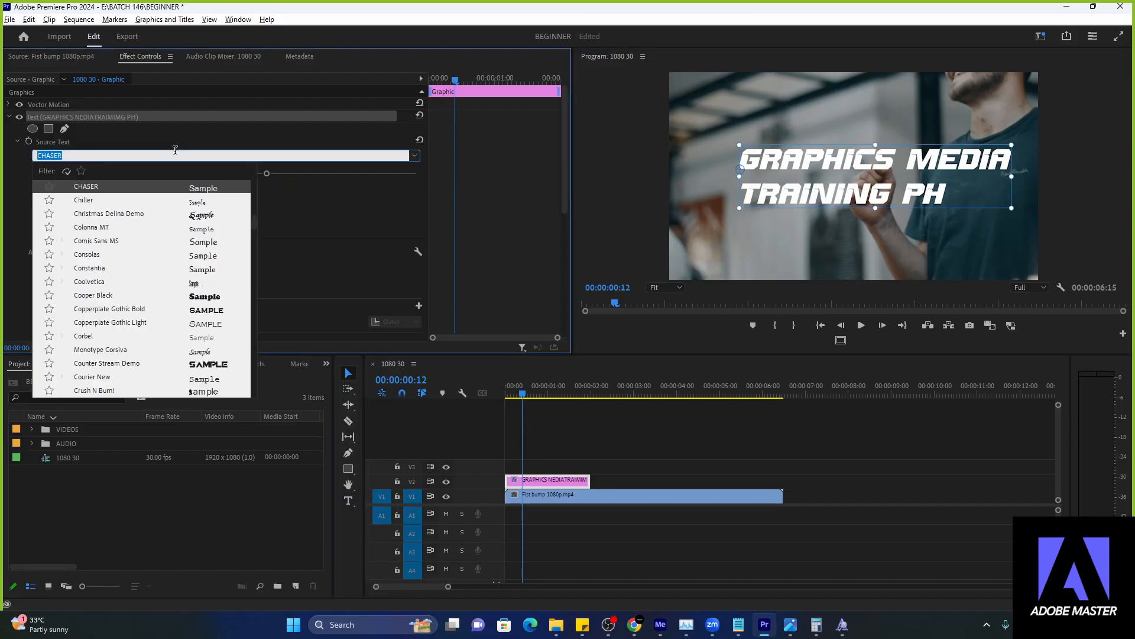
text(LIL)
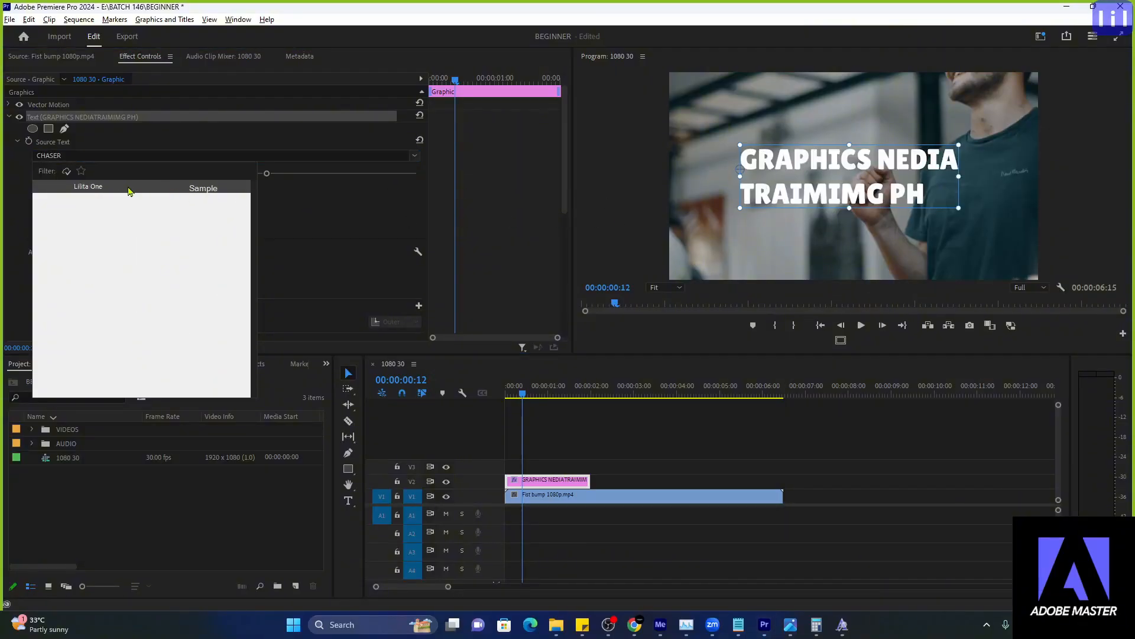
click(102, 187)
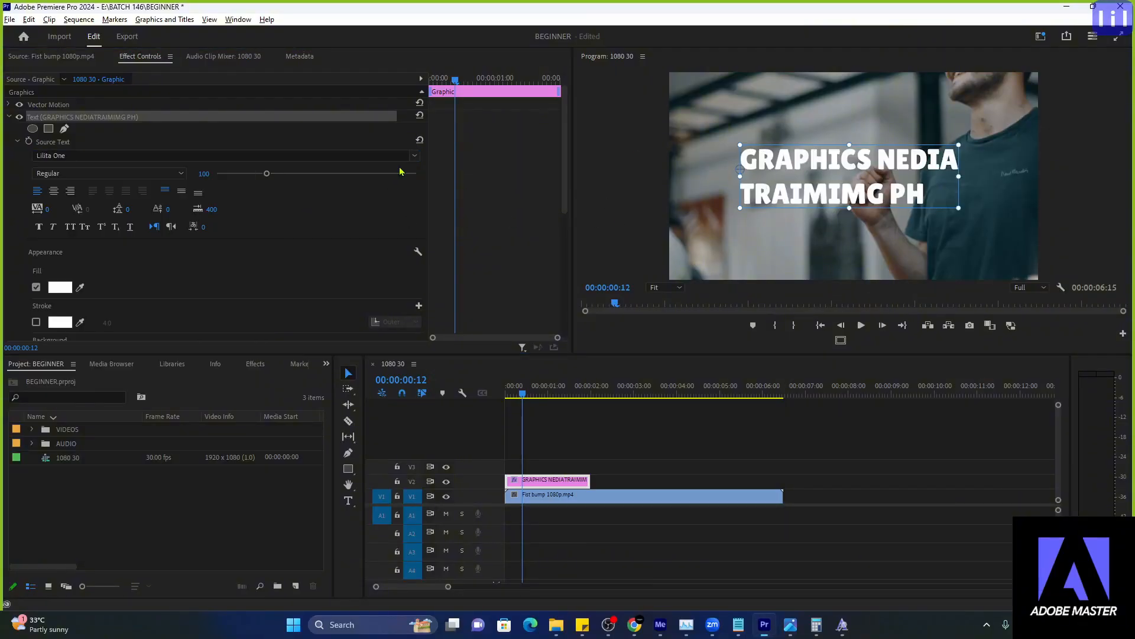
- Replace both wrong M letters in "TRAIMIMG" with N so the title's second line reads "TRAINING PH"
double_click(827, 199)
key(BackSpace)
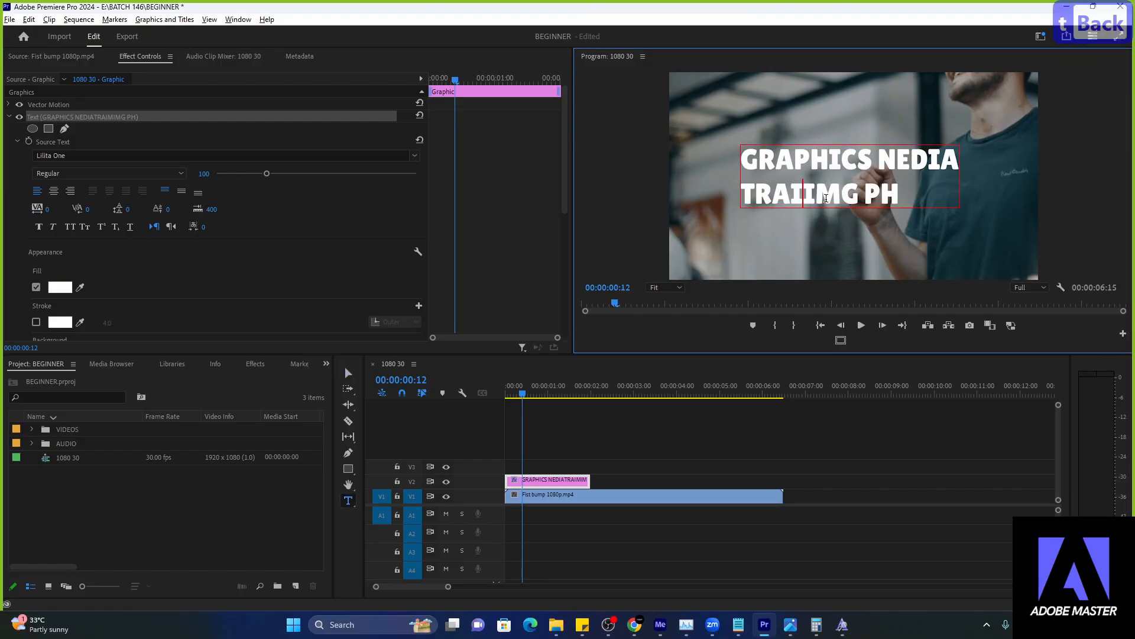
text(N)
key(Right)
key(Right)
key(BackSpace)
text(N)
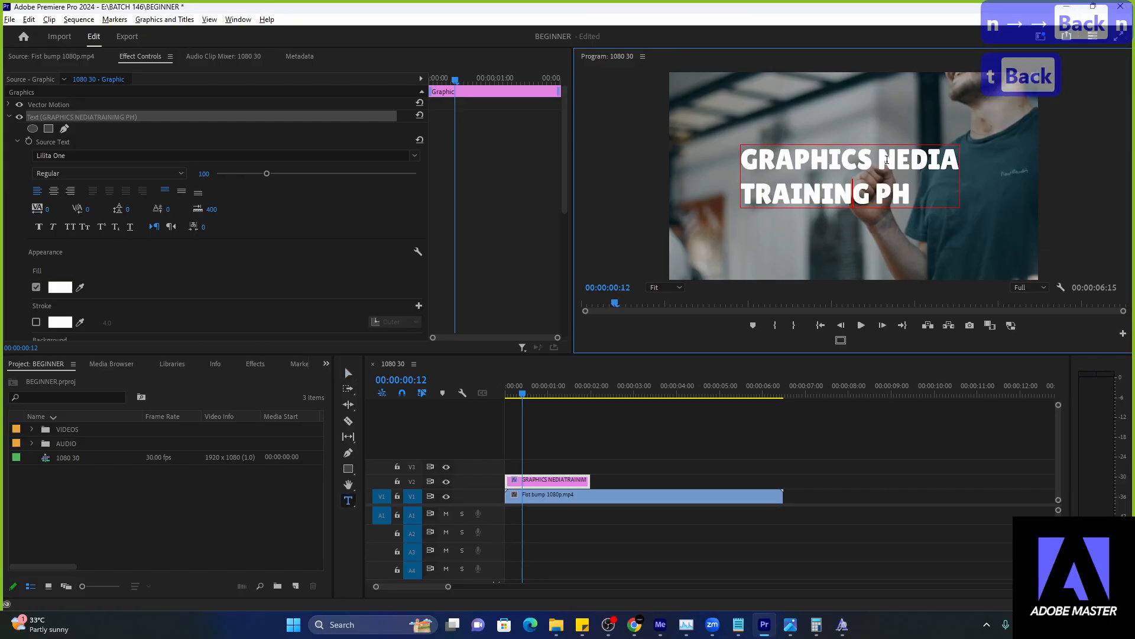
- Correct "NEDIA" to "MEDIA" in the title's first line and leave text editing with the Selection tool
click(896, 159)
key(BackSpace)
text(M)
key(Escape)
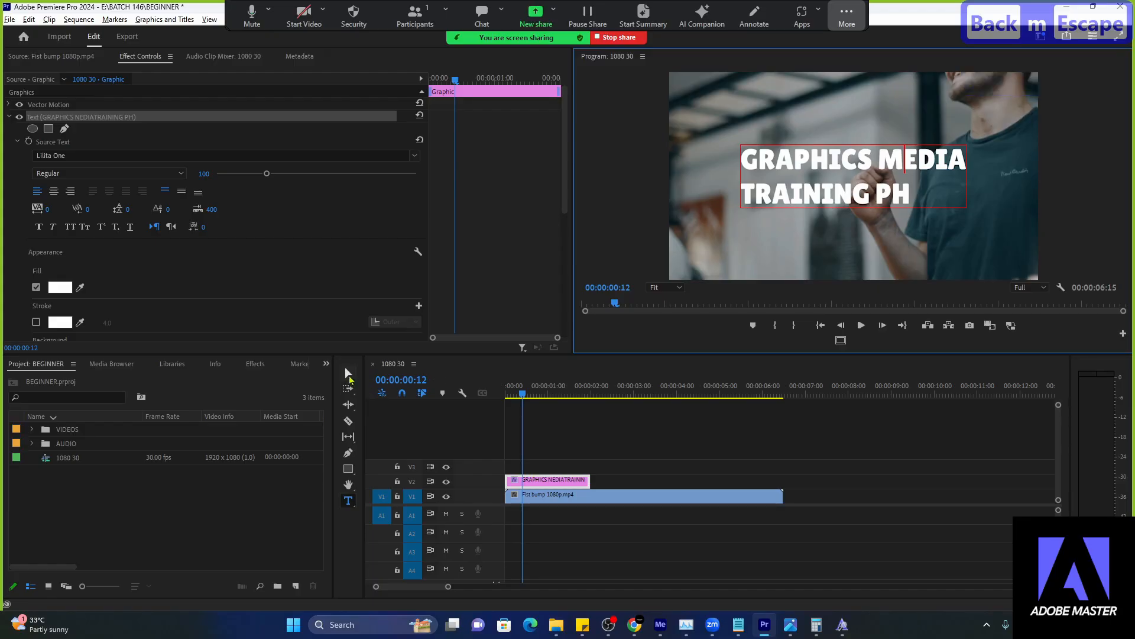
click(348, 373)
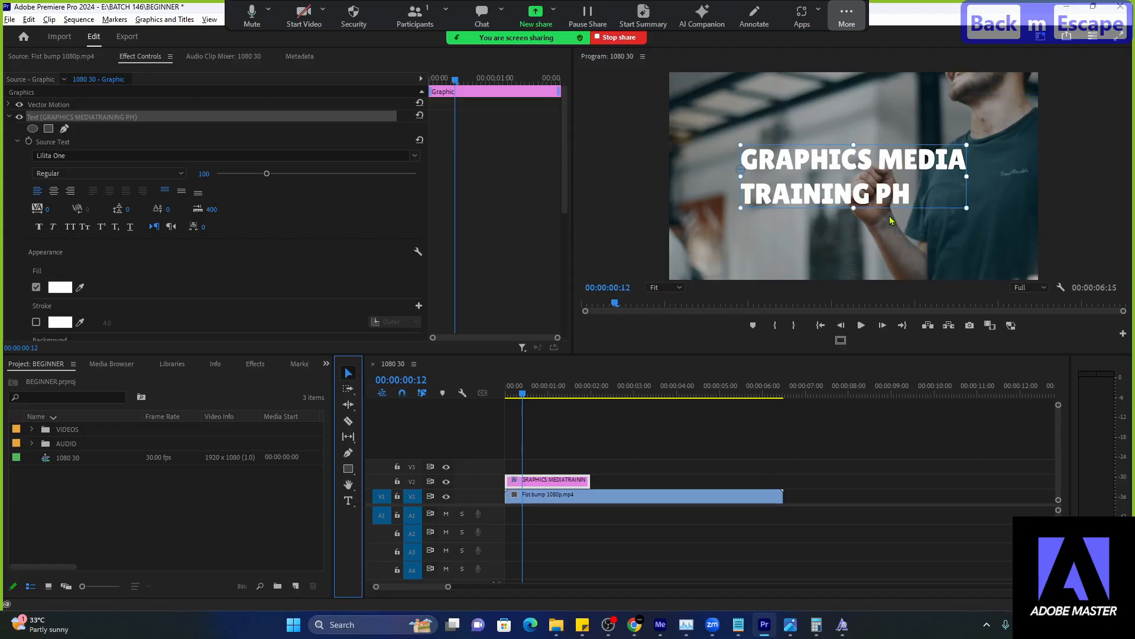
- Set the title's font size to 110 and move it slightly left to centre it in the frame
click(851, 187)
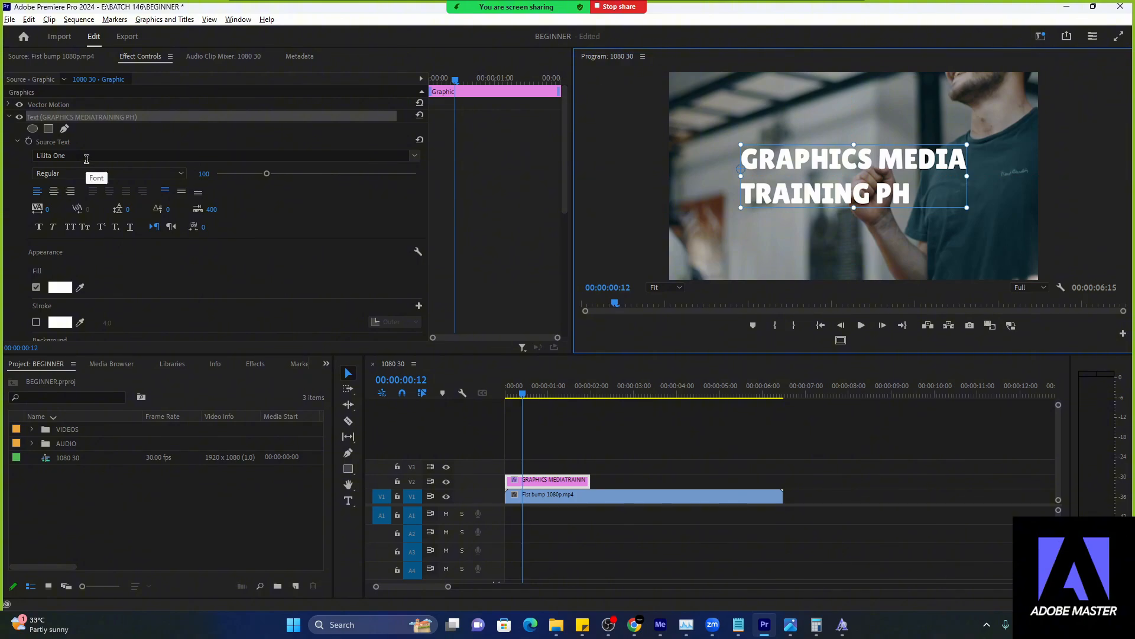
mouse_move(267, 173)
mouse_down()
mouse_move(287, 178)
mouse_move(260, 180)
mouse_move(284, 178)
mouse_move(272, 177)
mouse_up()
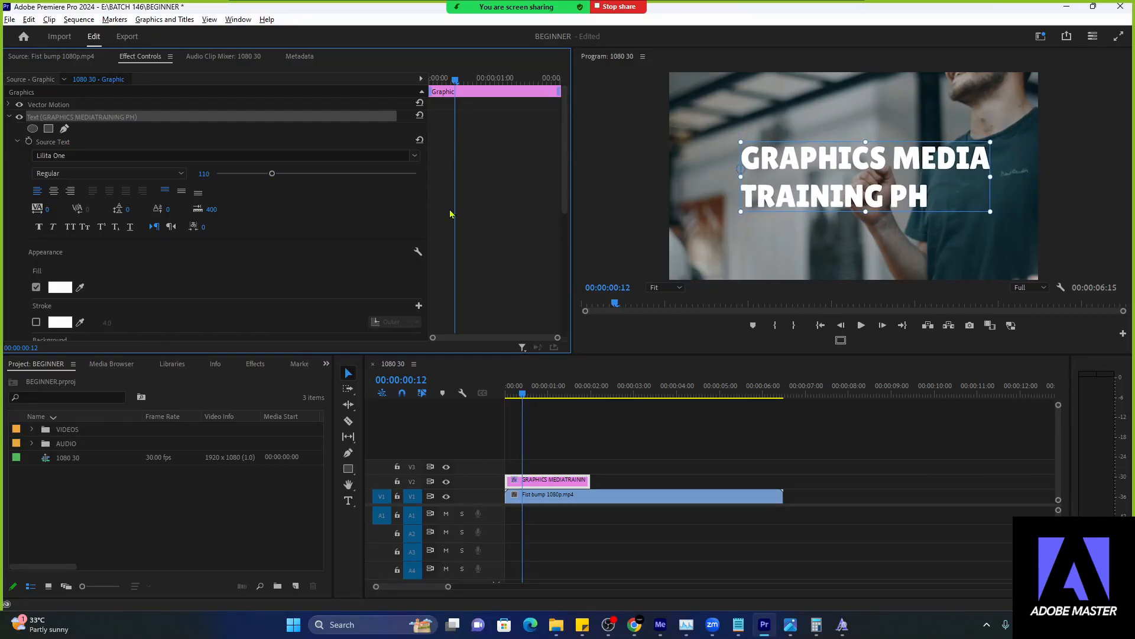
drag(858, 202, 846, 203)
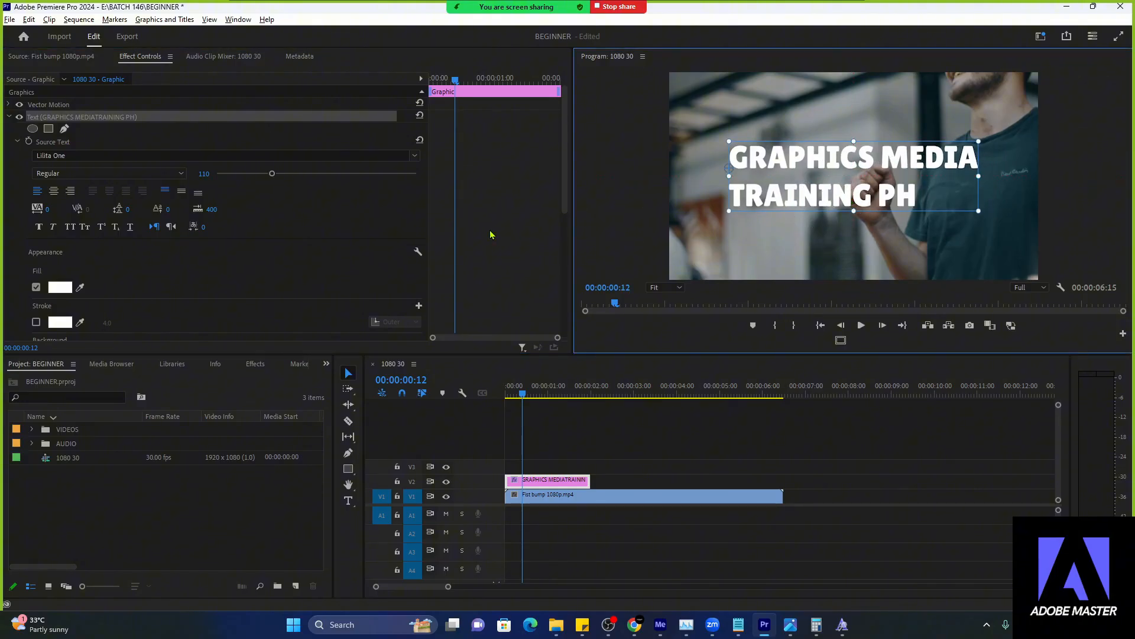
- Check which font styles are available for Lilita One, leaving the style as Regular, and reselect the title
click(65, 175)
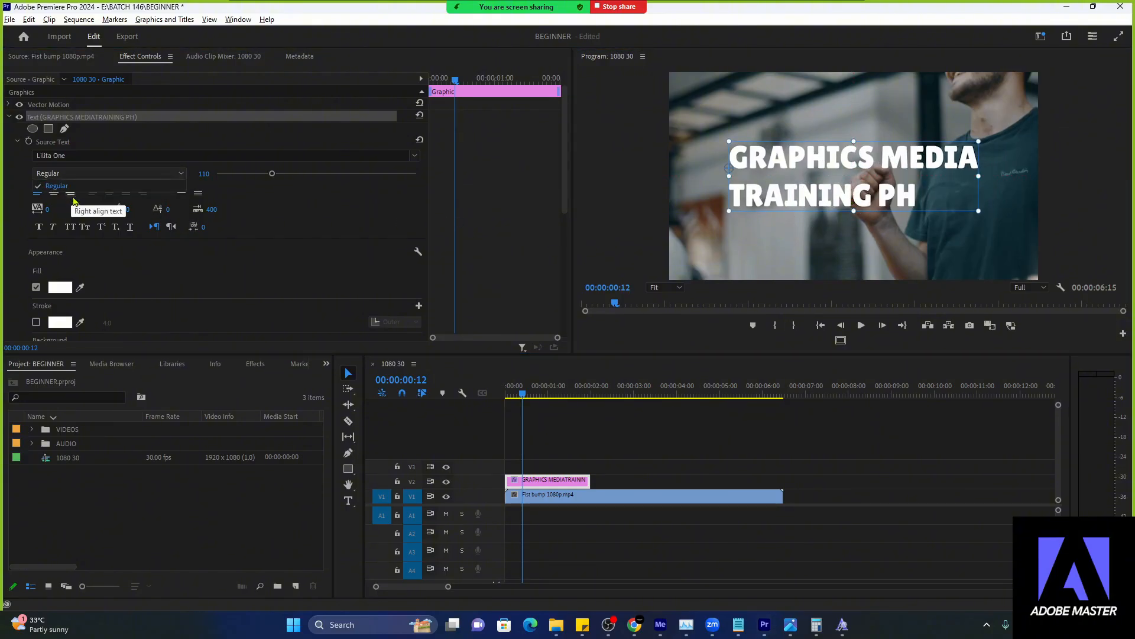
click(15, 183)
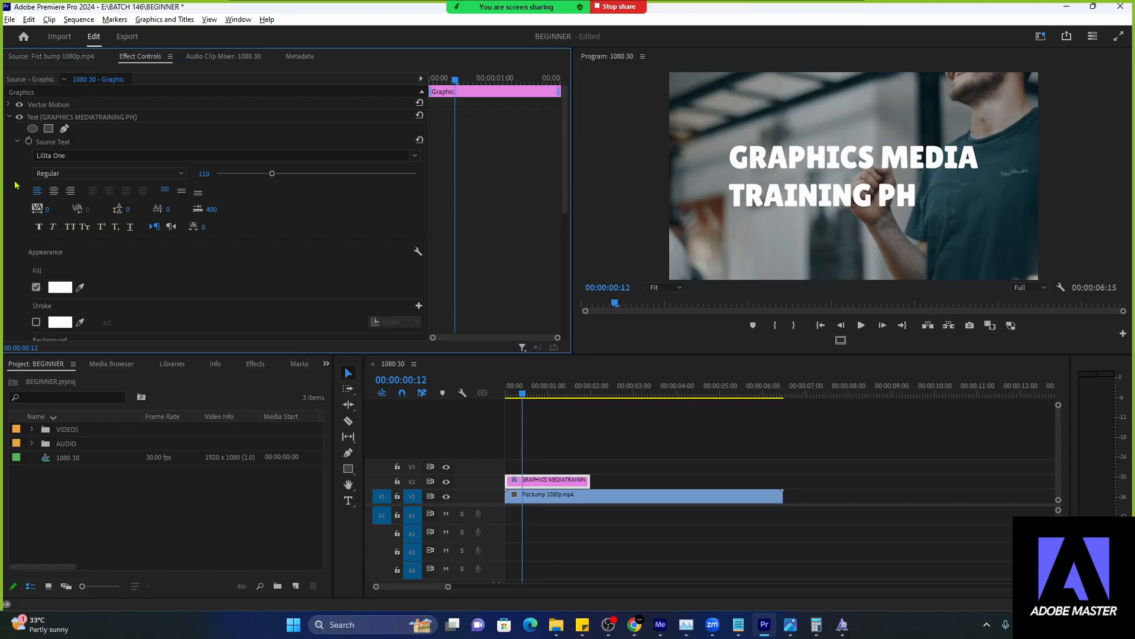
click(70, 175)
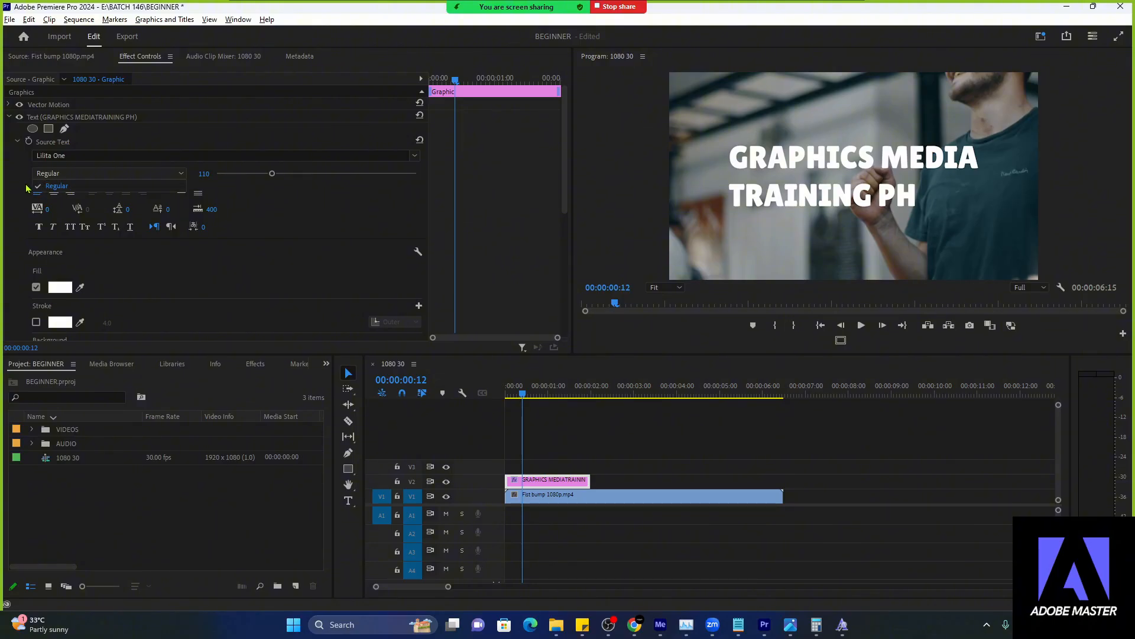
click(80, 157)
click(22, 178)
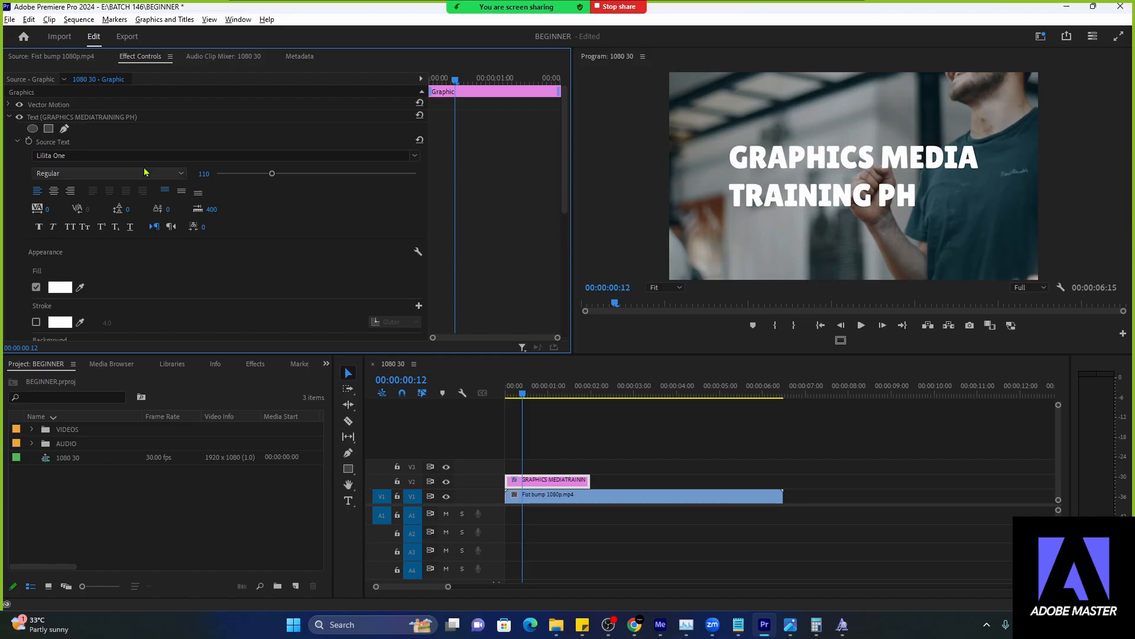
click(844, 201)
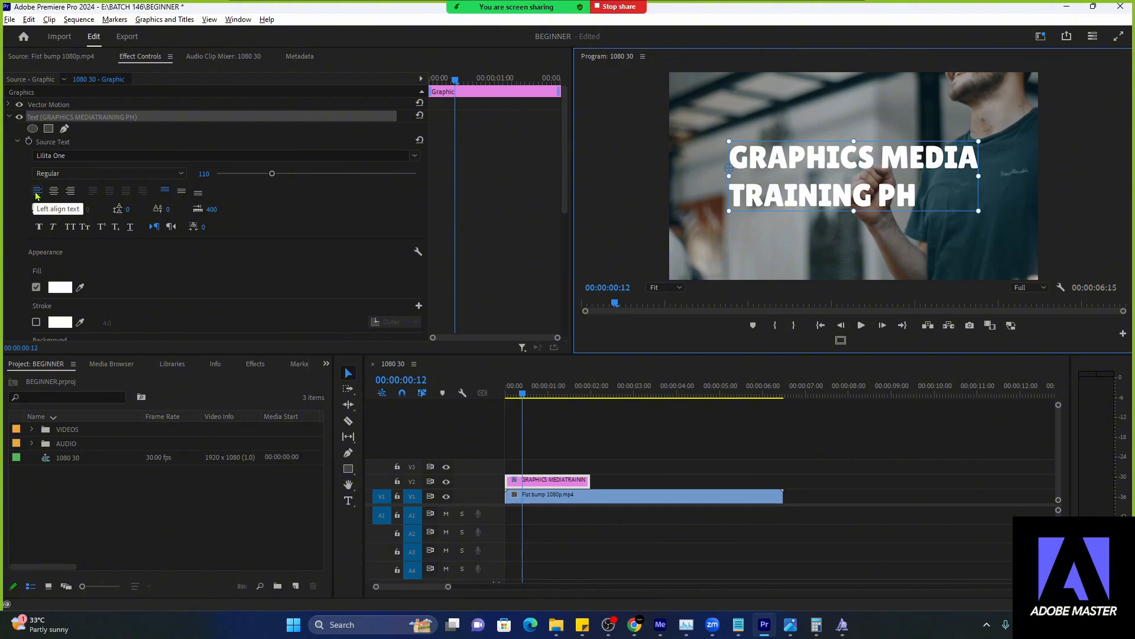
- Compare left, centre and right alignment for the title, leave it centre-aligned, and move it back to the middle of the frame
click(53, 191)
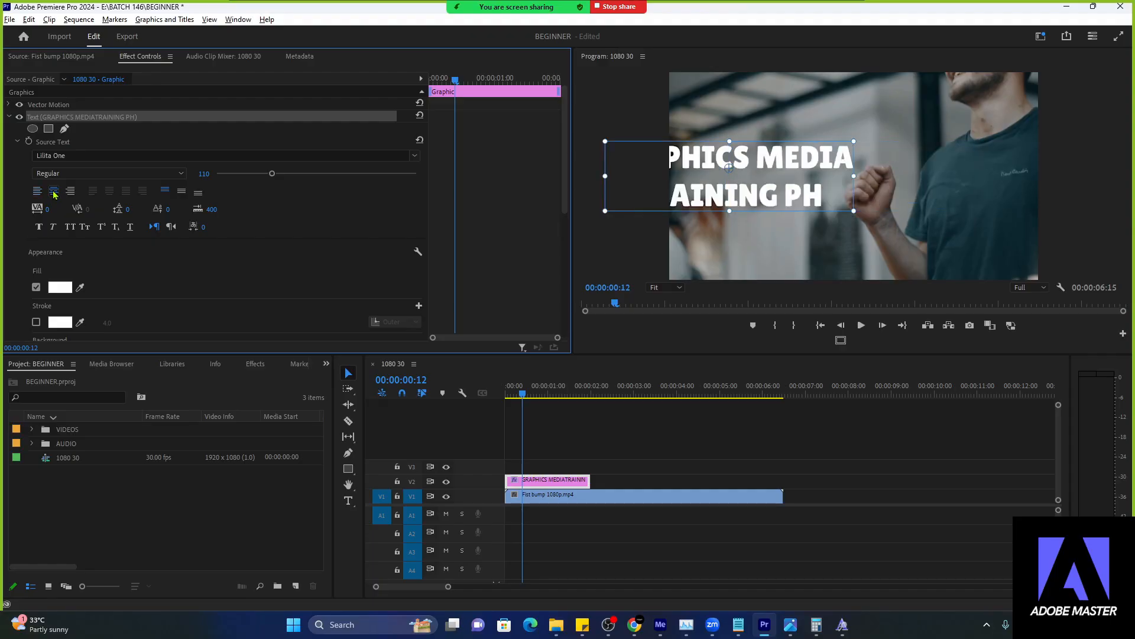
click(38, 191)
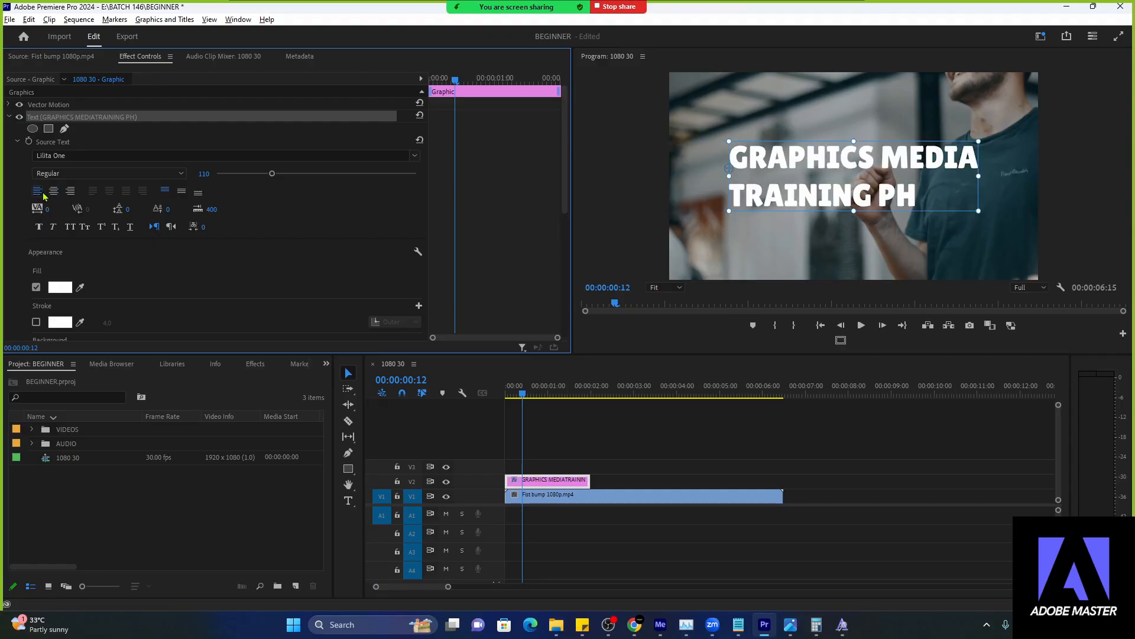
click(57, 194)
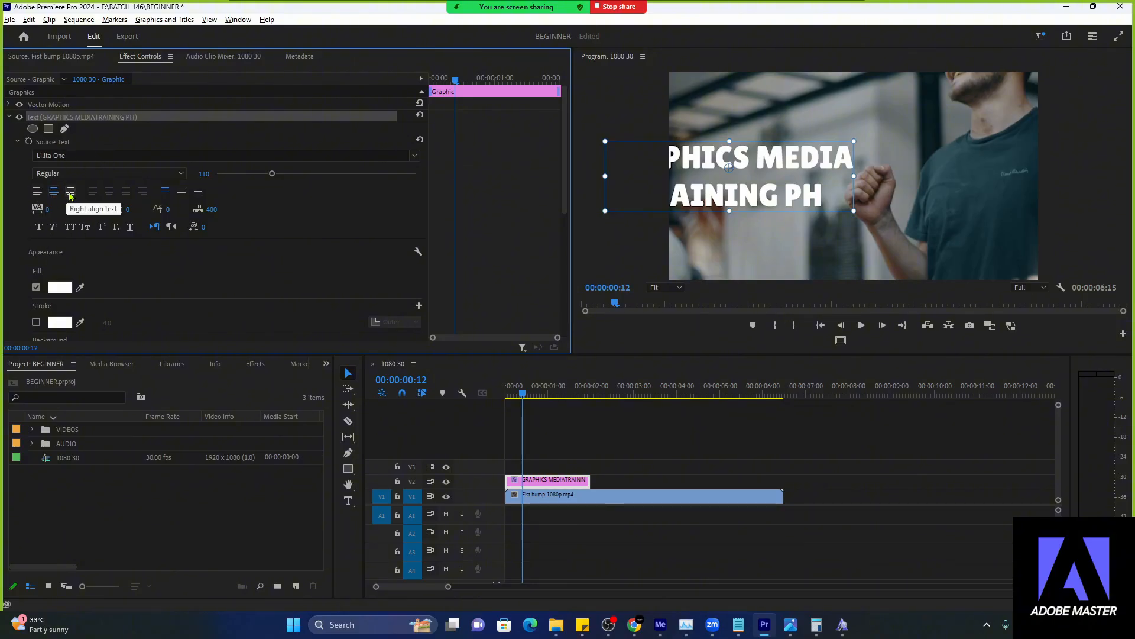
click(70, 194)
click(53, 194)
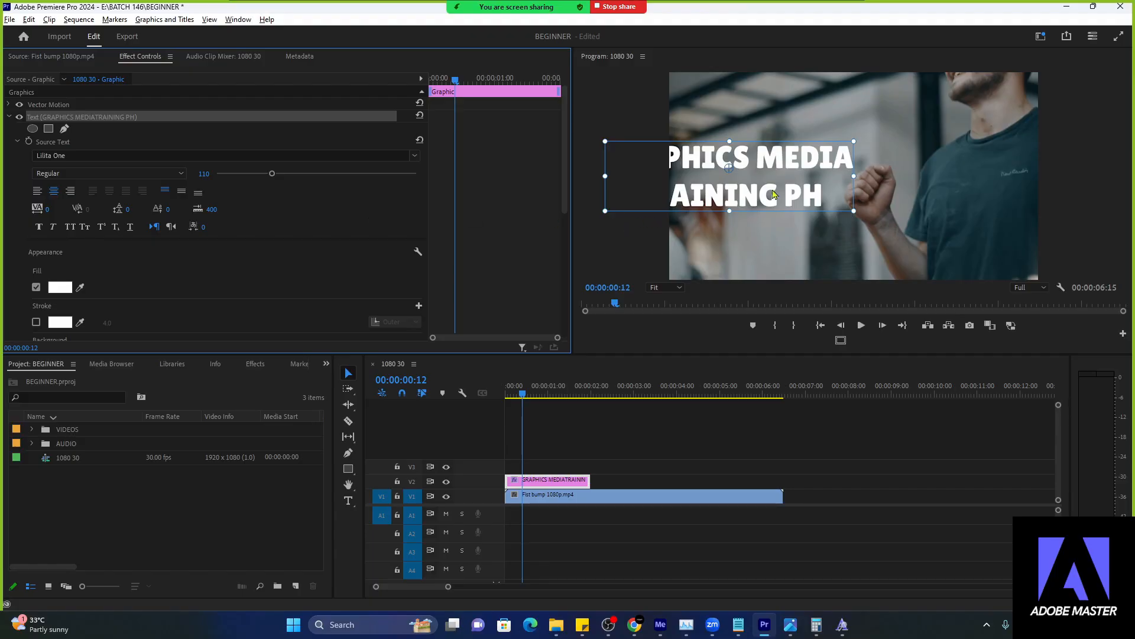
drag(732, 197, 847, 199)
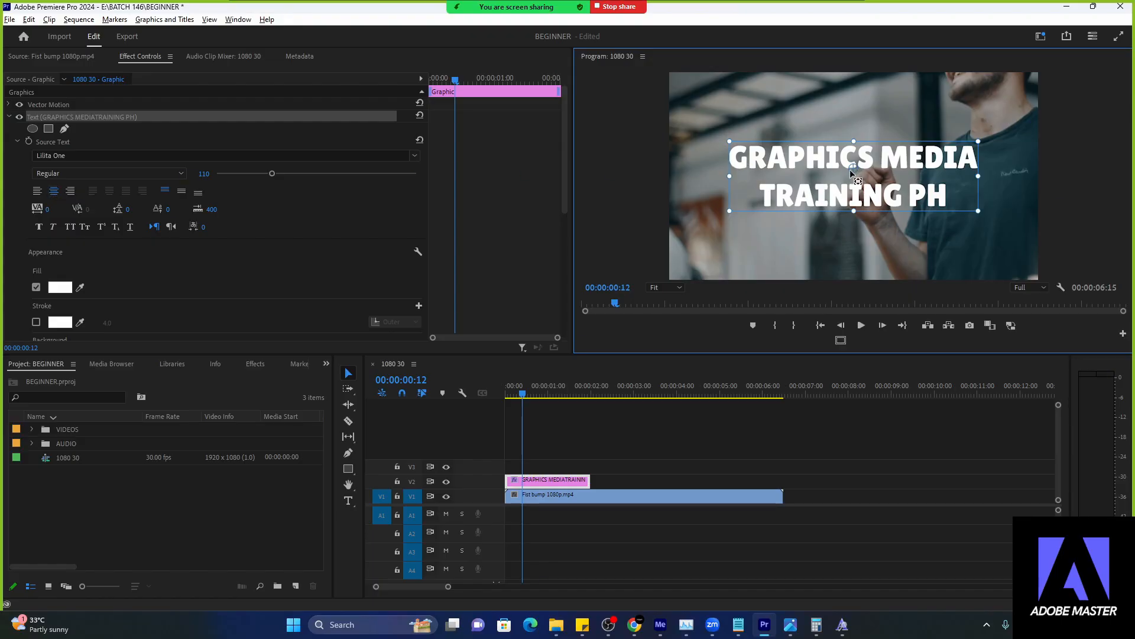
click(37, 190)
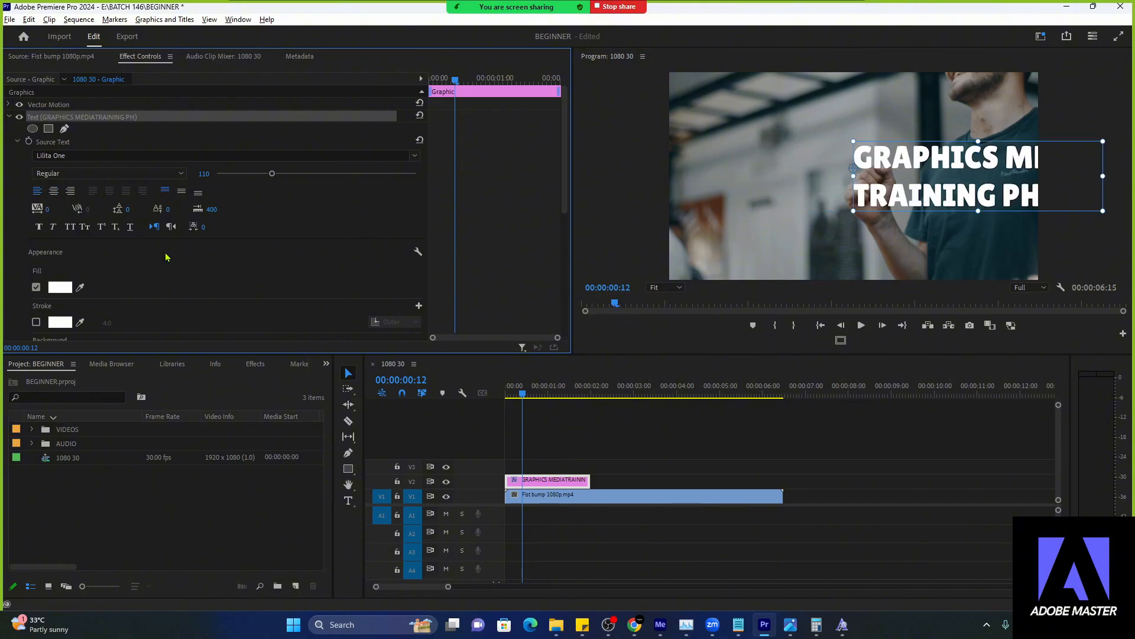
click(54, 191)
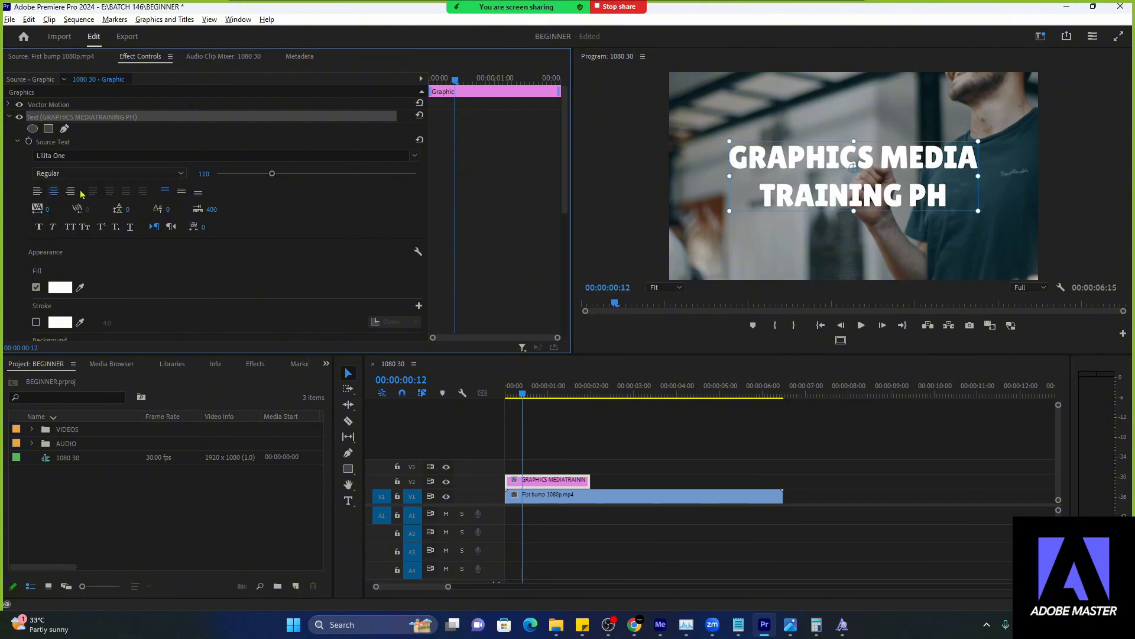
- Try middle and bottom vertical alignment on the title, and return it to top alignment
click(182, 191)
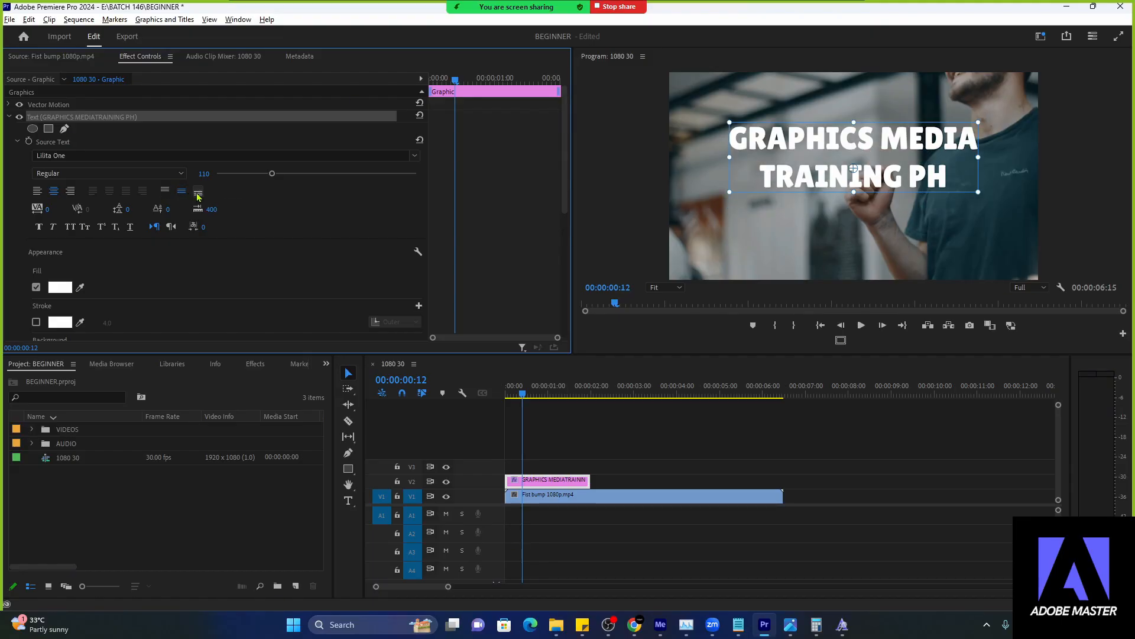
click(197, 193)
click(167, 191)
click(183, 191)
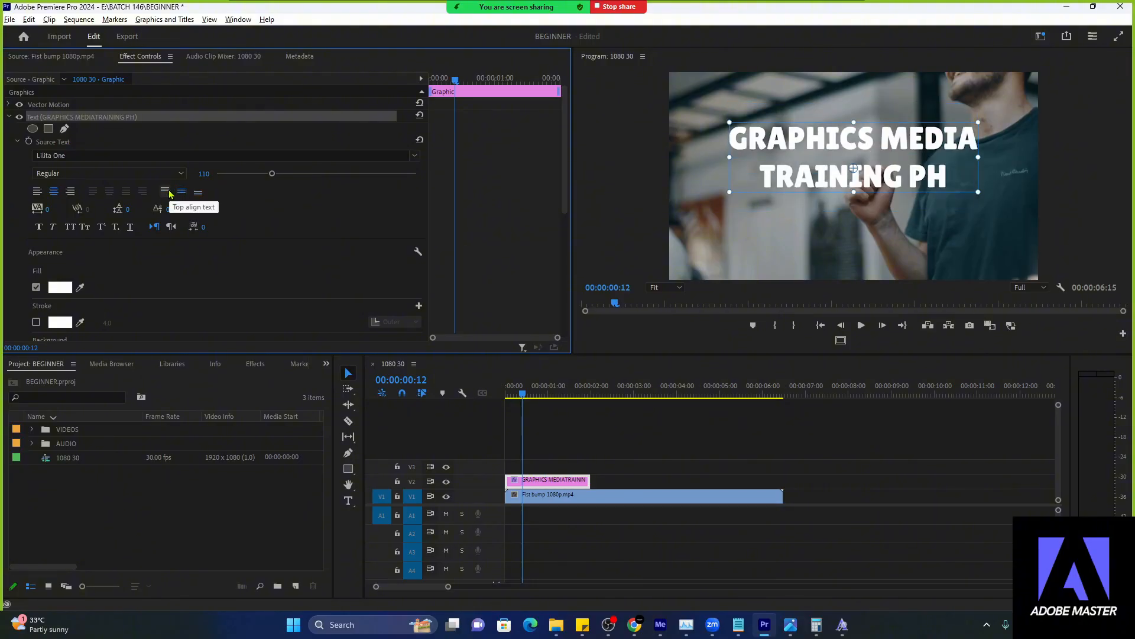
click(168, 191)
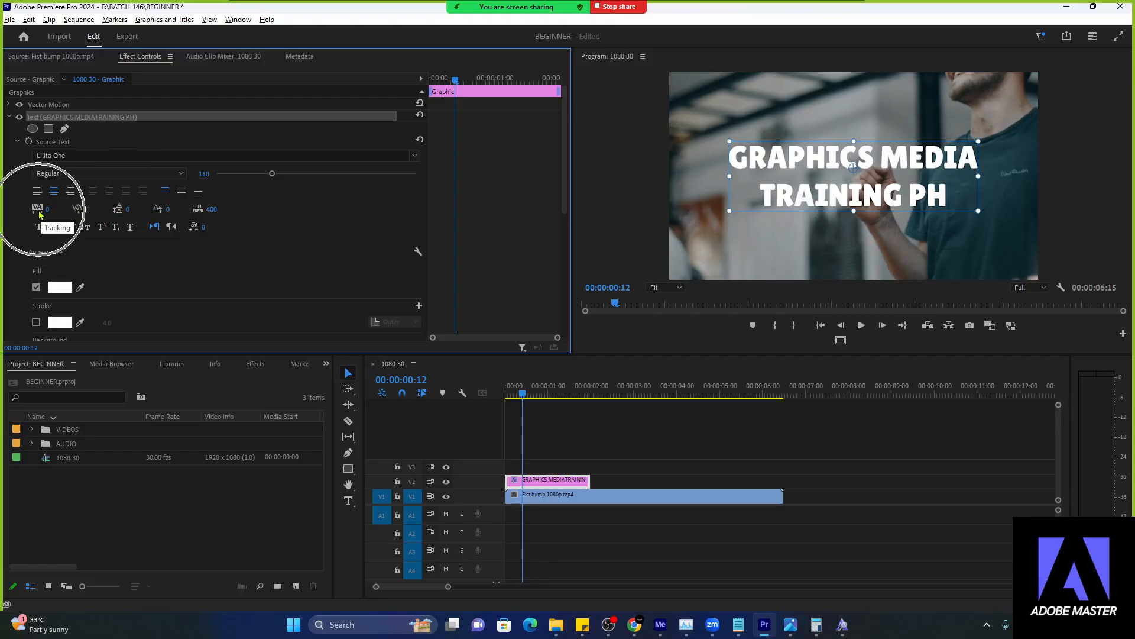
- Open Zoom's annotation tools and turn on the spotlight pointer for the shared screen
mouse_move(516, 8)
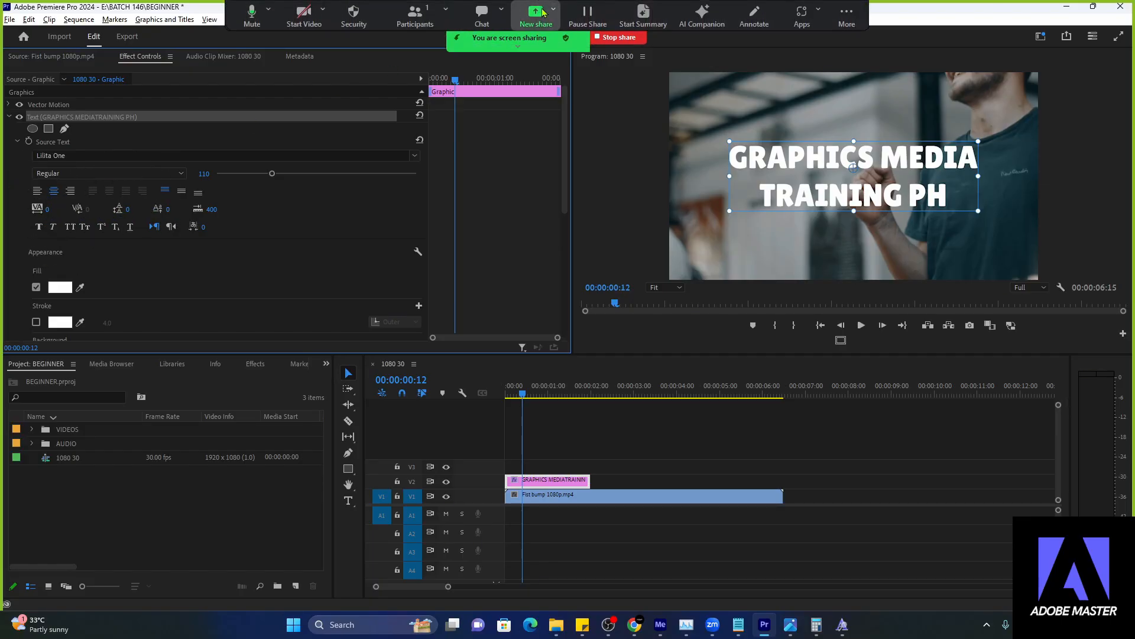
click(746, 15)
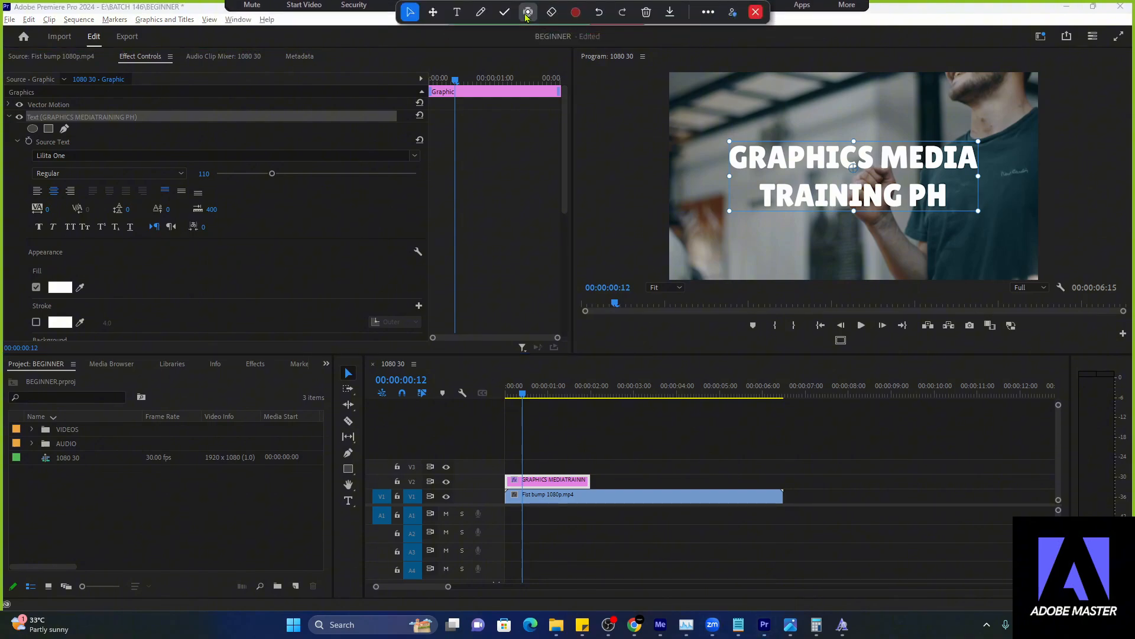
click(528, 12)
click(22, 230)
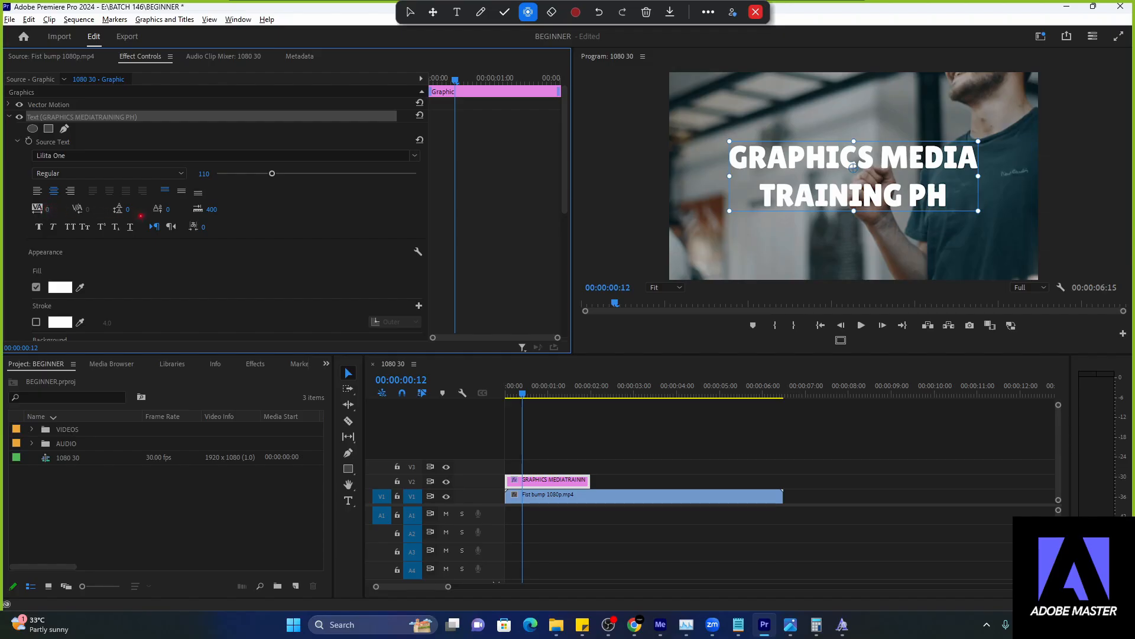
- Try widening the title's tracking to about 427 and tightening it until the letters overlap, and reset it to 0
drag(46, 211, 260, 220)
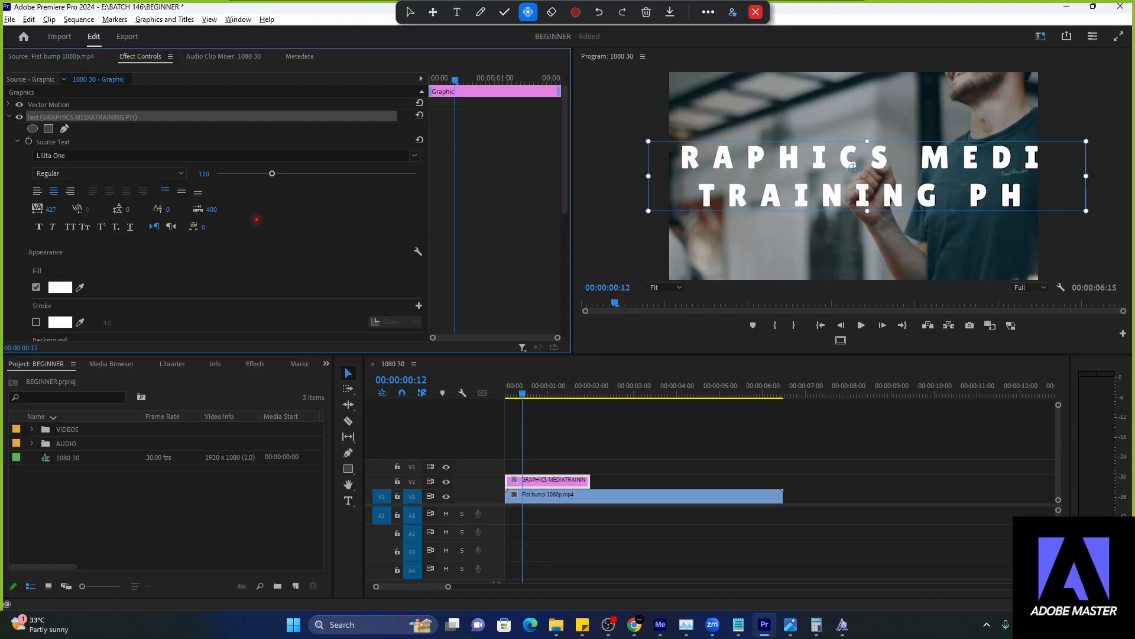
drag(256, 219, 57, 210)
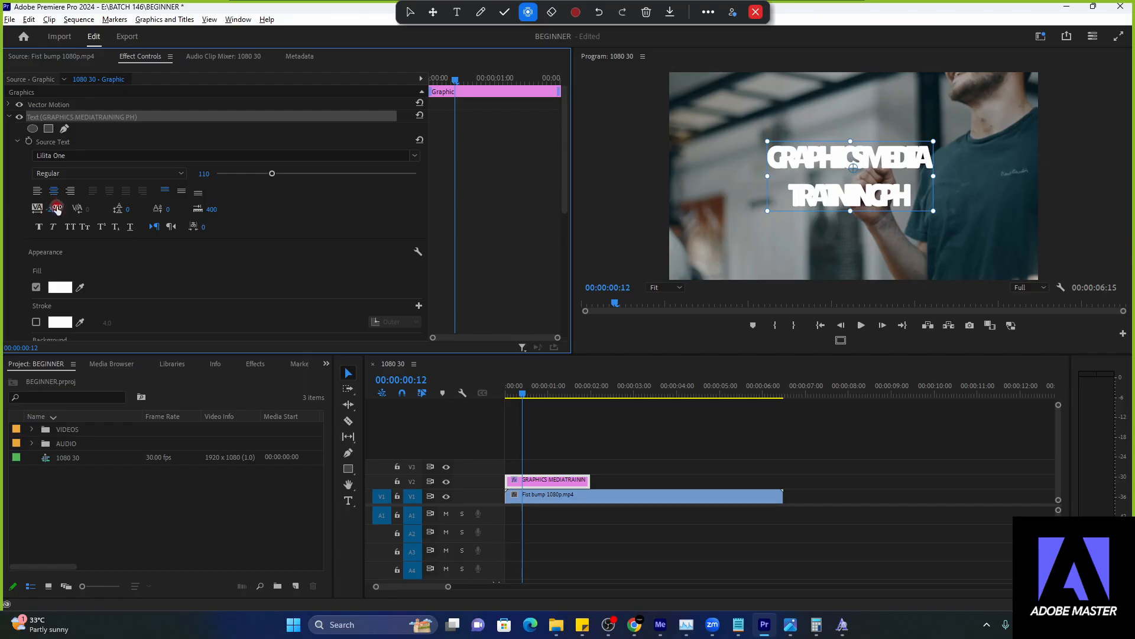
text(0)
key(Return)
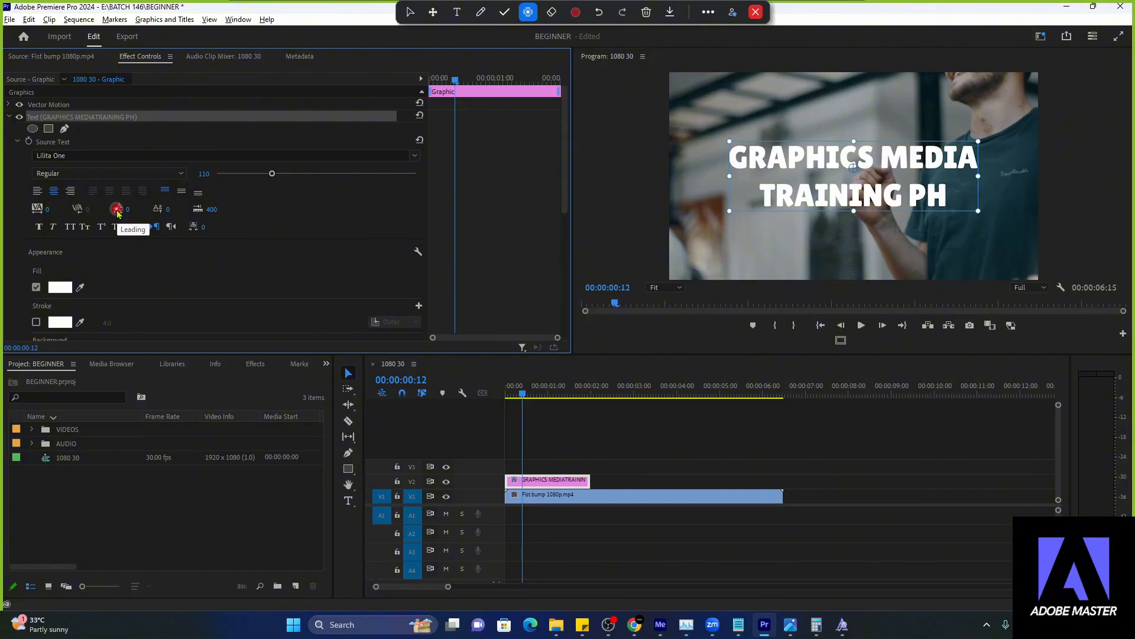
- Set the title's leading to -40, and try a baseline shift that is undone again
click(788, 158)
drag(400, 225, 171, 227)
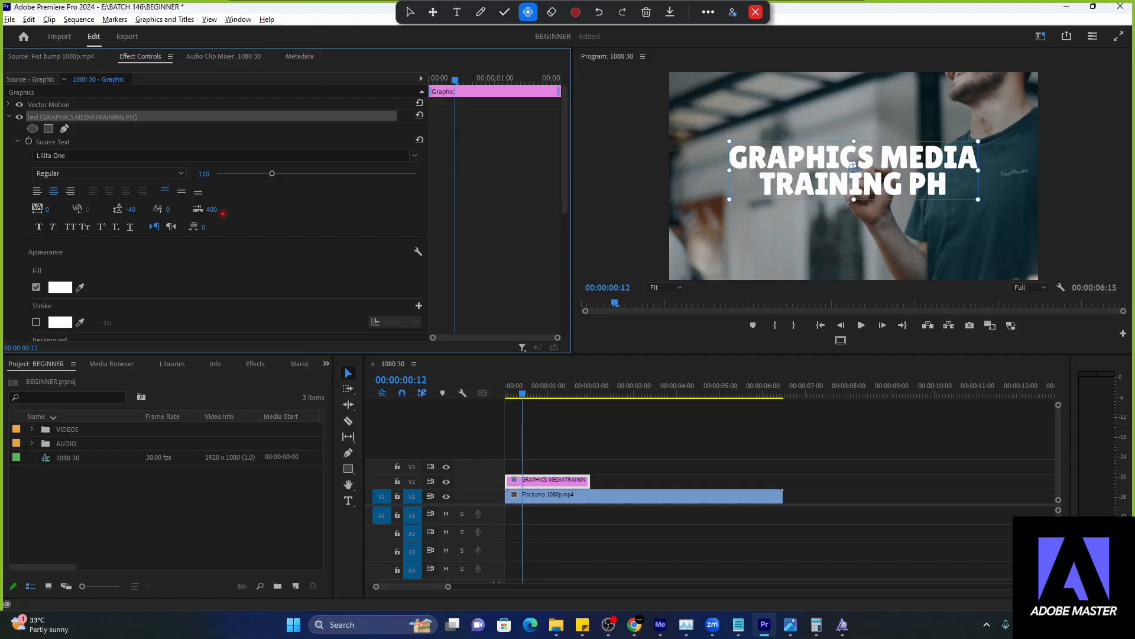
mouse_move(168, 211)
mouse_down()
mouse_move(301, 219)
mouse_move(187, 218)
mouse_up()
key(ctrl+z)
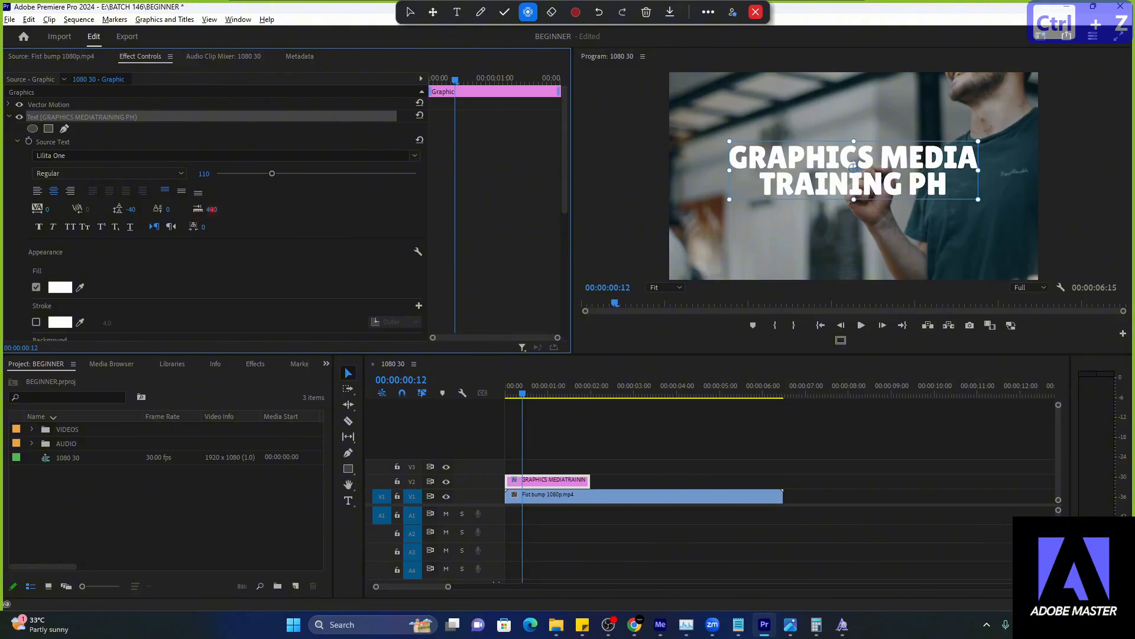
key(ctrl+z)
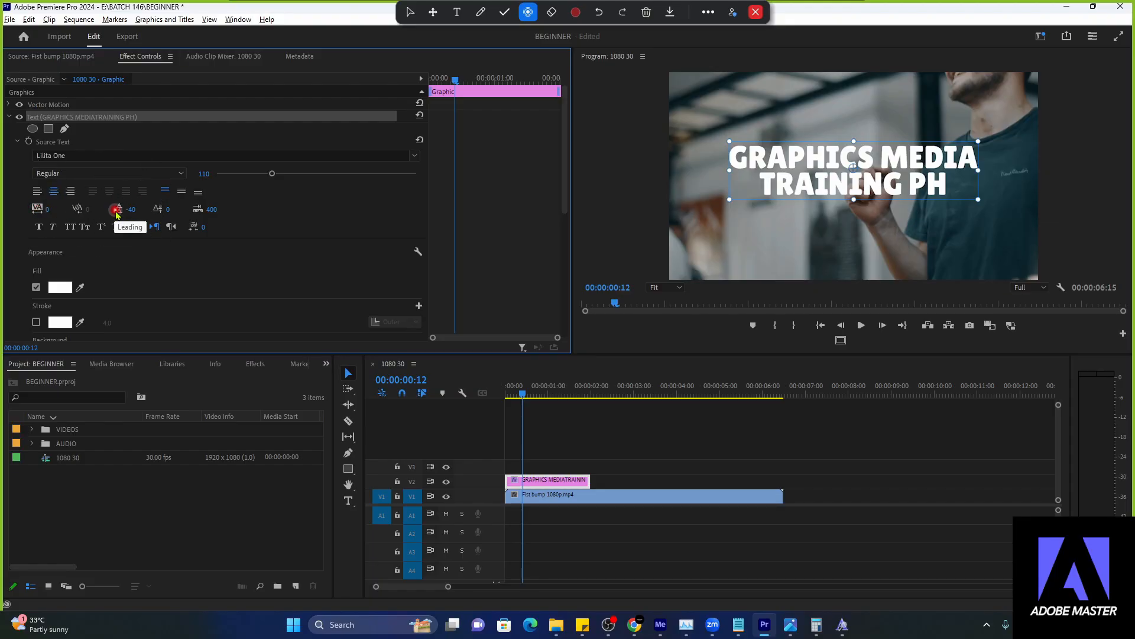
- Try faux bold and faux italic on the title, turning each one off again
click(41, 227)
click(40, 227)
click(51, 228)
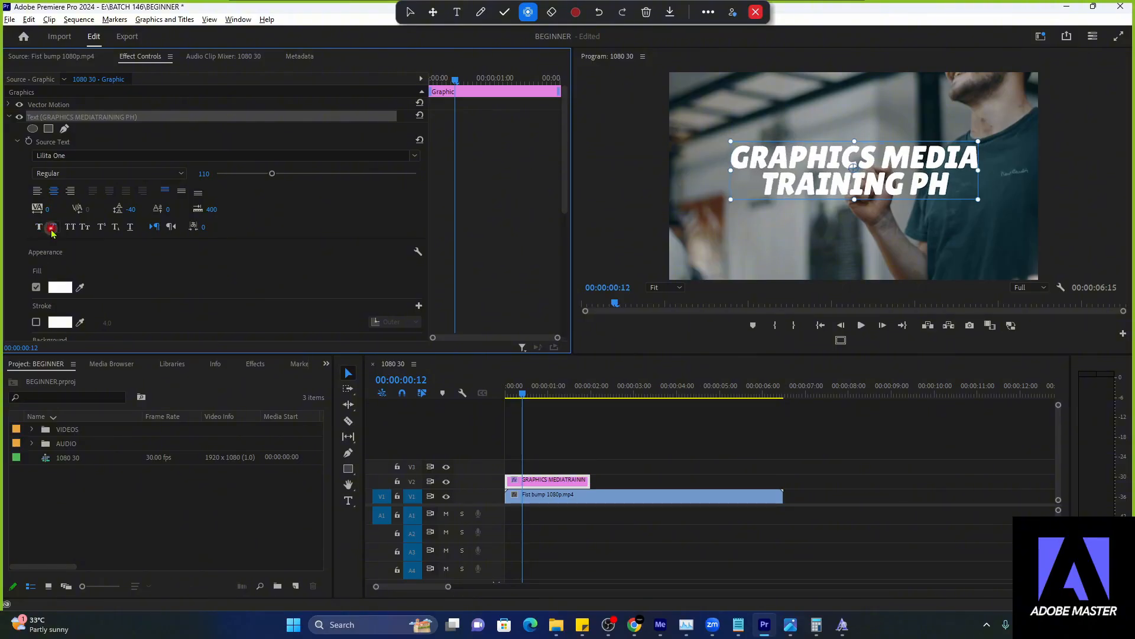
click(52, 231)
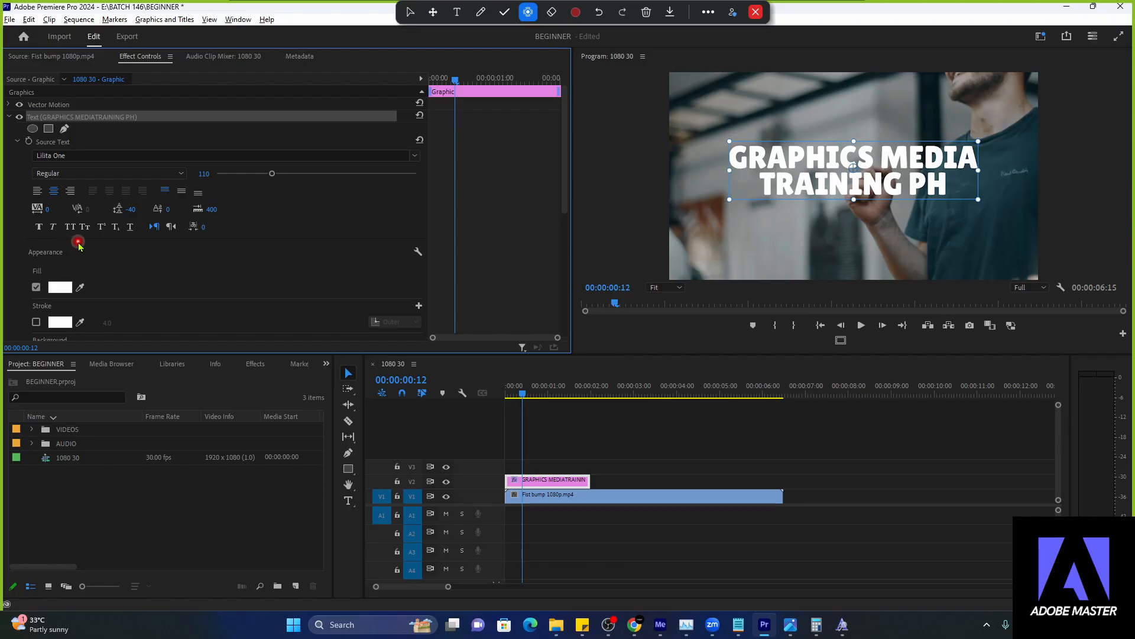
- Switch Zoom's spotlight pointer back to the normal mouse and open the colour picker for the title's fill
drag(565, 117, 563, 171)
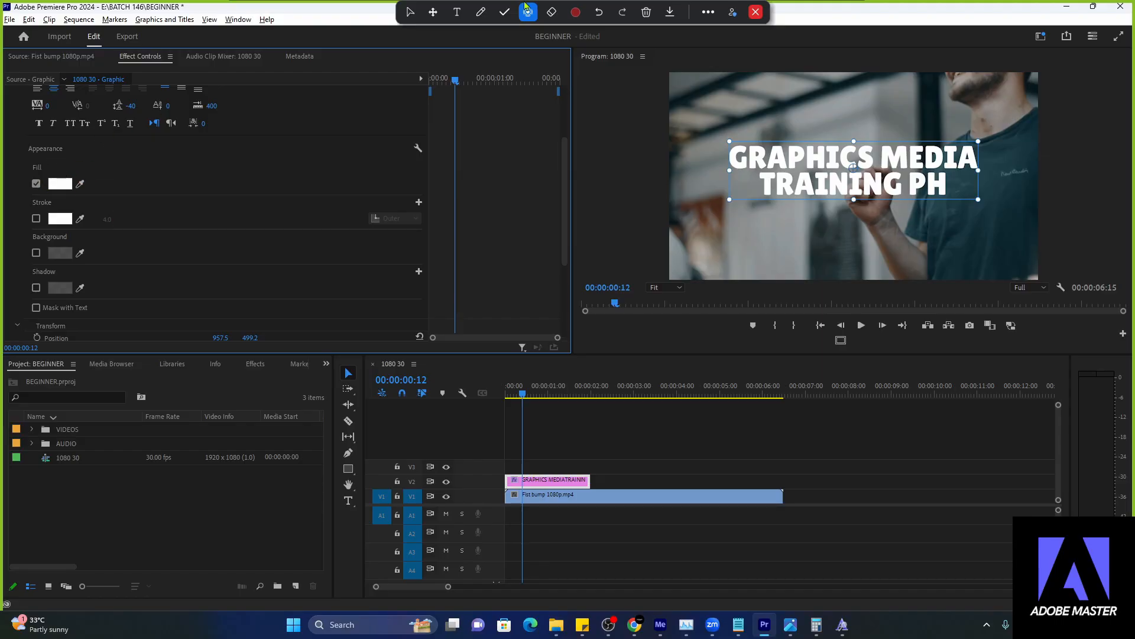
click(405, 13)
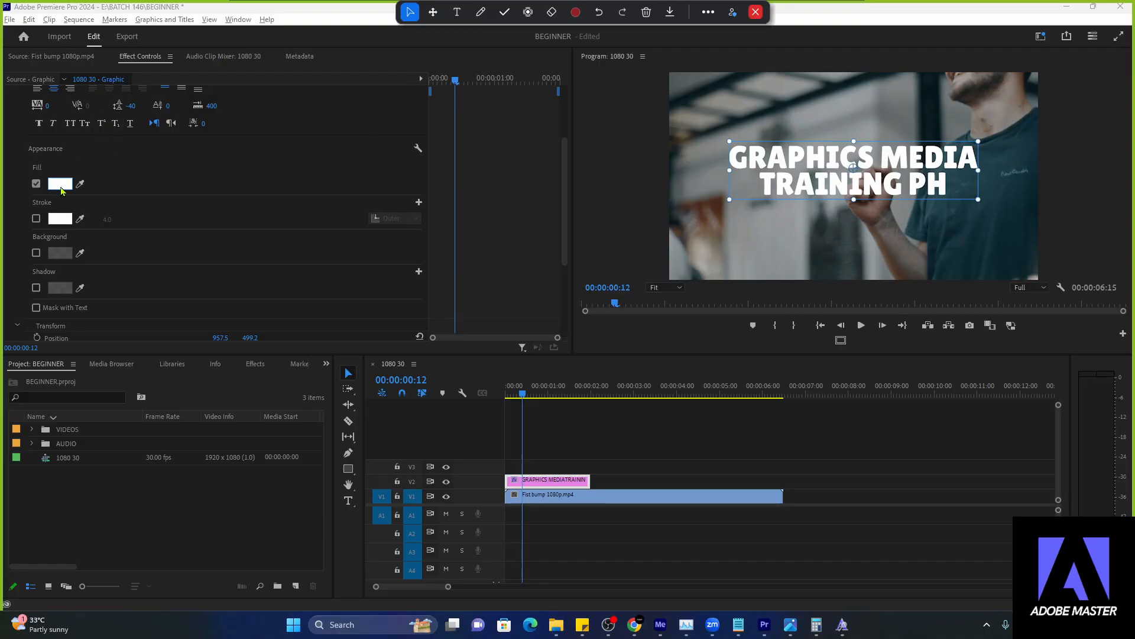
key(ctrl)
key(ctrl)
click(60, 184)
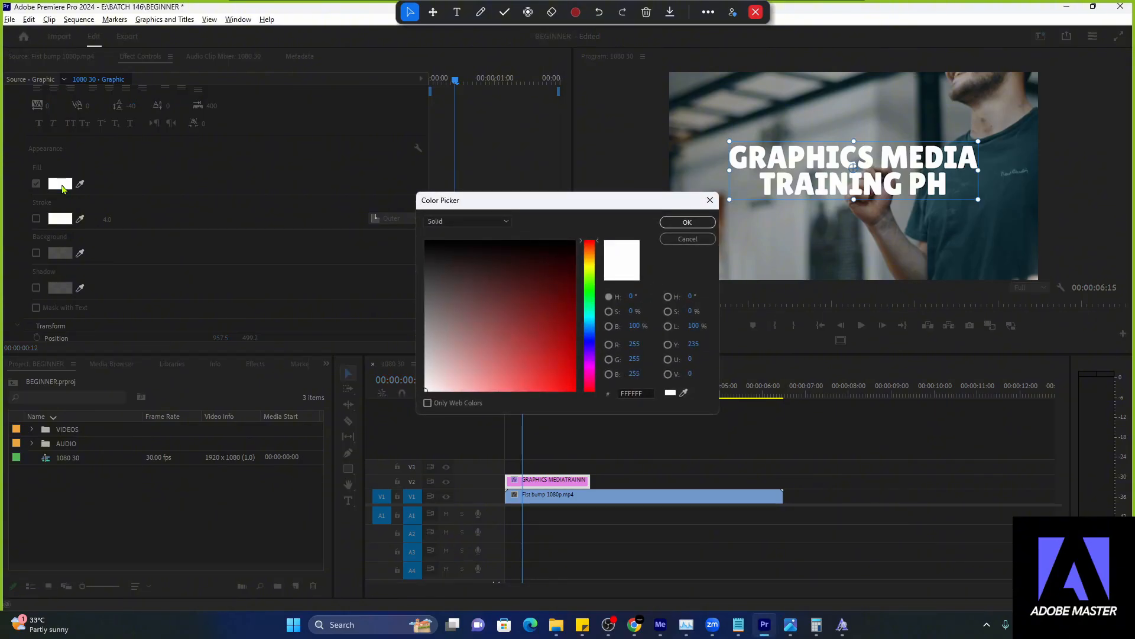
drag(512, 204, 497, 176)
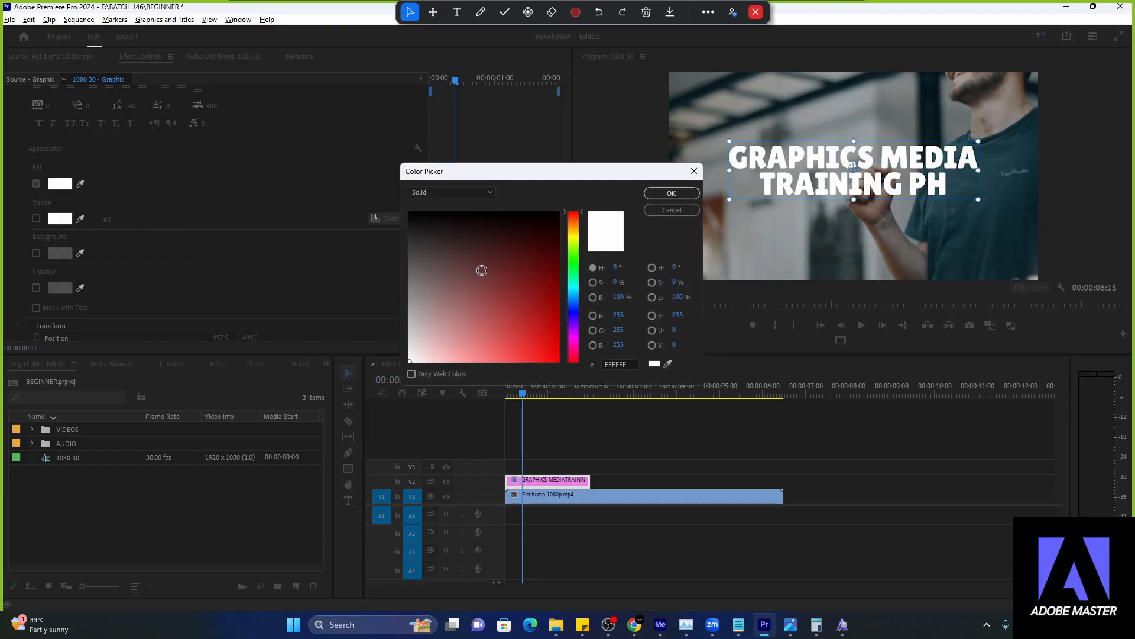
- Try cyan 00F6FF, white and near-black 040909 as the title's fill colour
click(574, 217)
drag(578, 219, 580, 292)
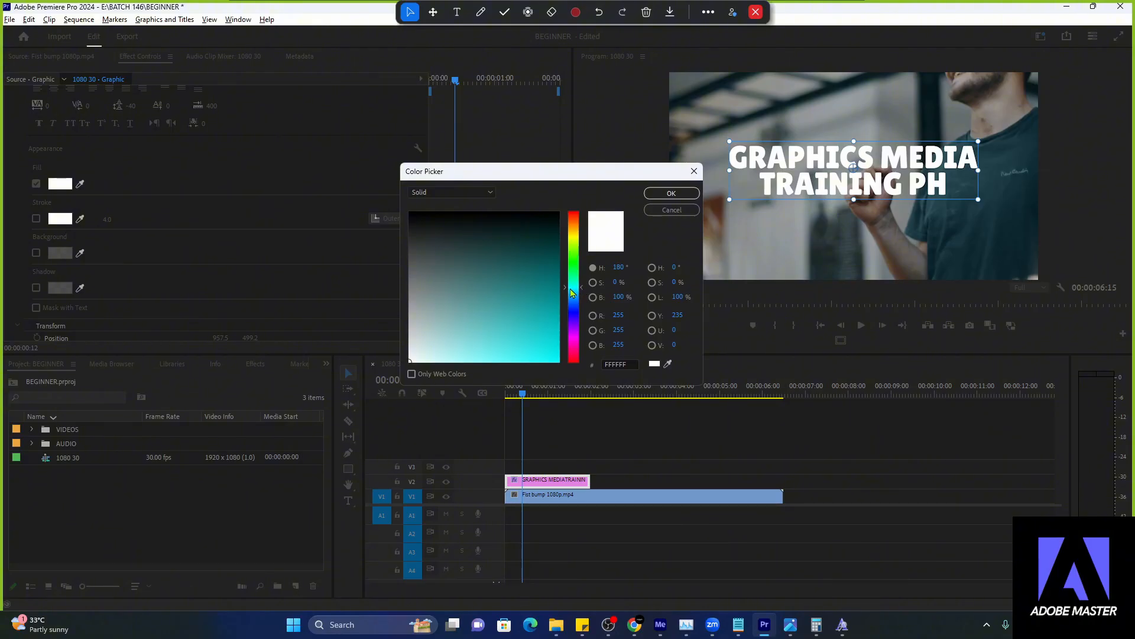
key(ctrl)
key(ctrl)
key(ctrl)
key(ctrl)
key(ctrl)
mouse_move(423, 359)
mouse_down()
mouse_move(443, 324)
mouse_move(482, 301)
mouse_move(559, 362)
mouse_up()
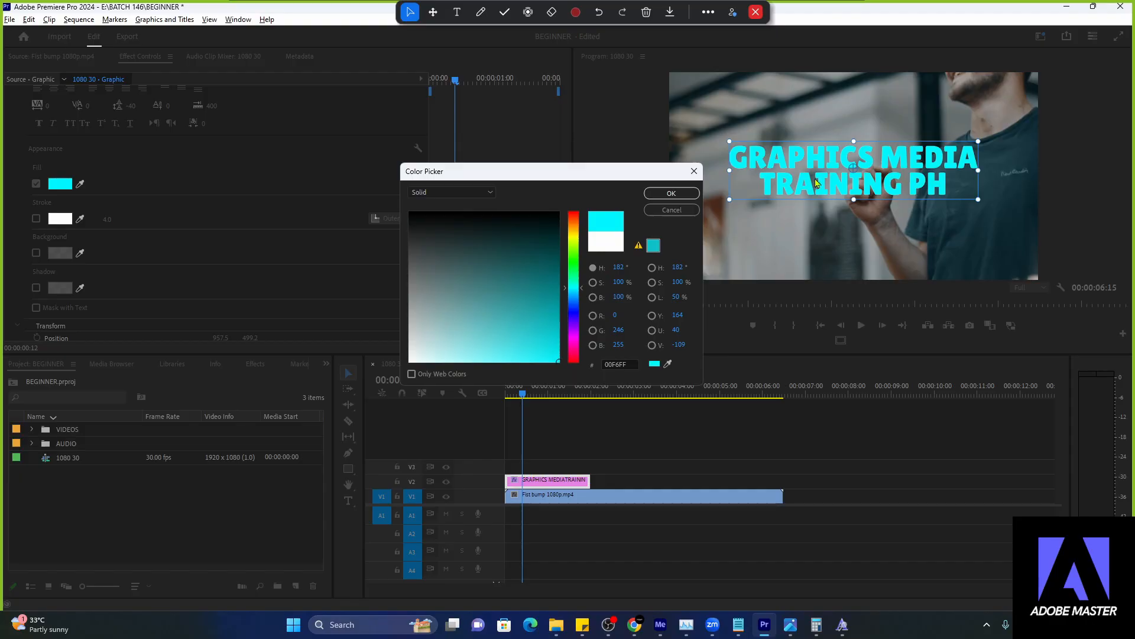
mouse_move(528, 329)
mouse_down()
mouse_move(492, 195)
mouse_move(409, 361)
mouse_up()
mouse_move(487, 306)
mouse_down()
mouse_move(483, 207)
mouse_move(396, 400)
mouse_move(461, 299)
mouse_move(489, 216)
mouse_up()
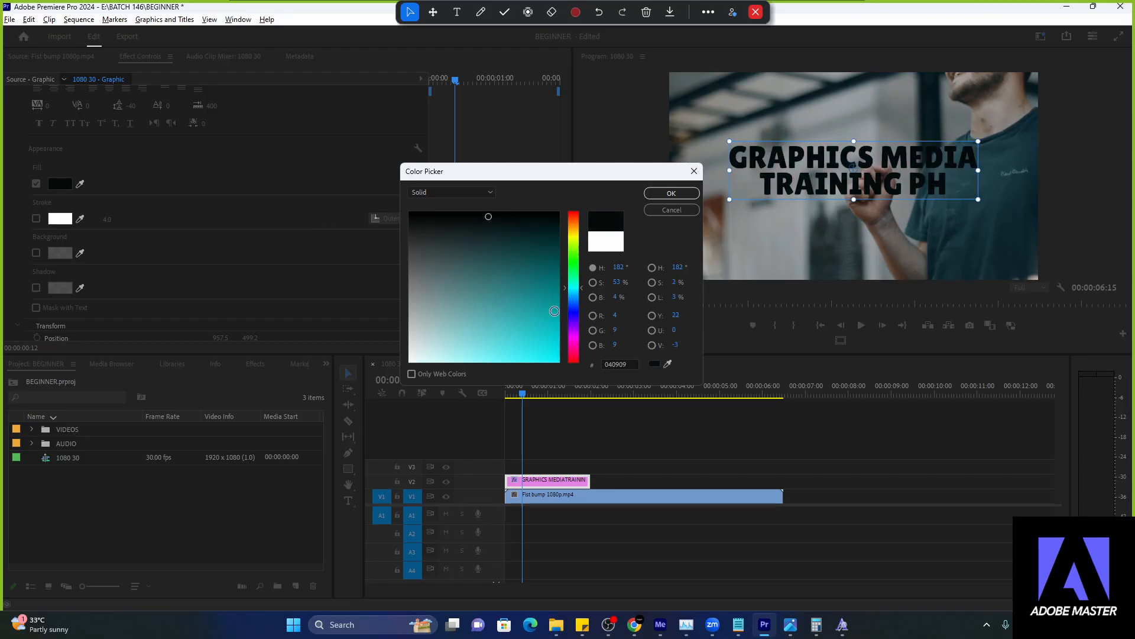
- Set the title's fill colour to bright yellow FCFF00 and apply it
drag(529, 325, 542, 364)
mouse_move(573, 282)
mouse_down()
mouse_move(574, 240)
mouse_move(574, 274)
mouse_up()
mouse_move(522, 341)
mouse_down()
mouse_move(510, 210)
mouse_move(558, 361)
mouse_up()
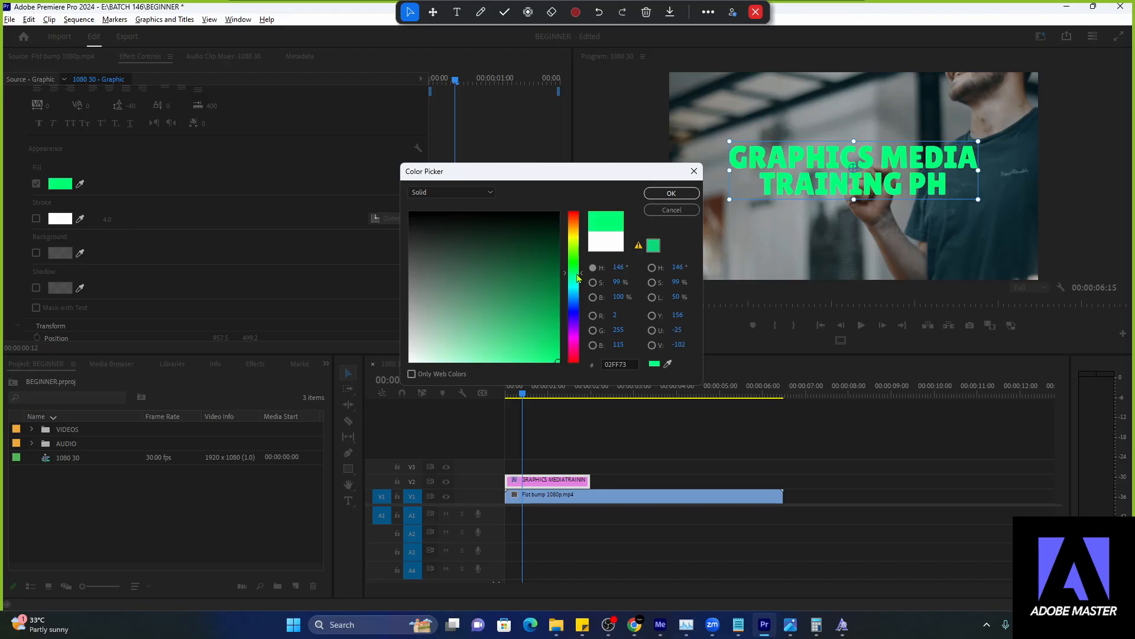
drag(579, 274, 577, 239)
mouse_move(579, 266)
mouse_down()
mouse_move(582, 290)
mouse_move(583, 241)
mouse_up()
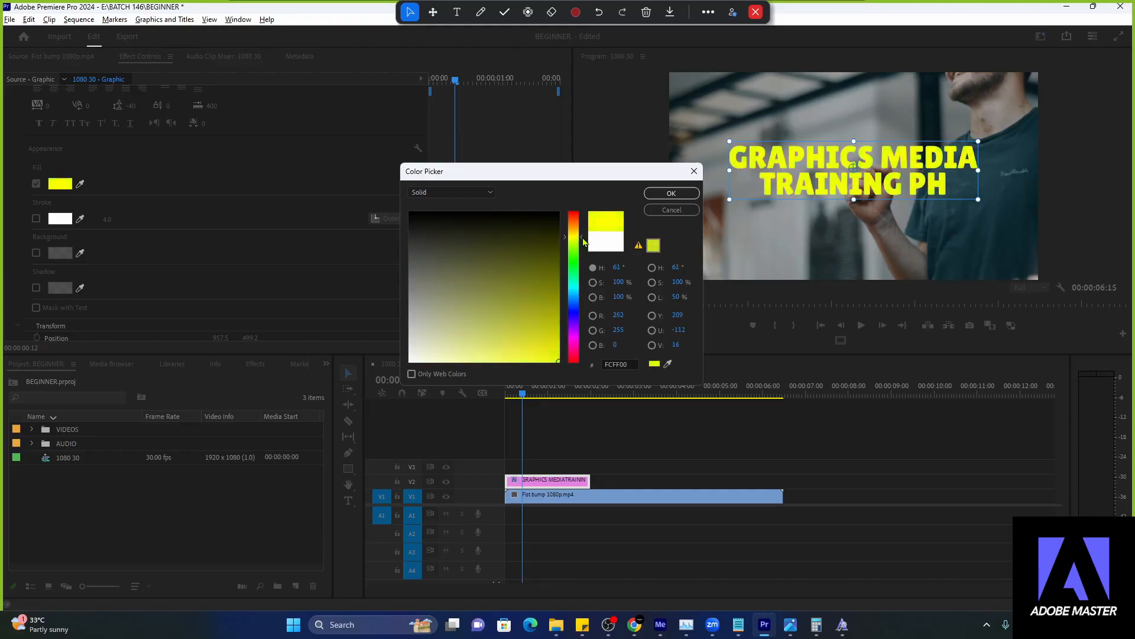
click(672, 194)
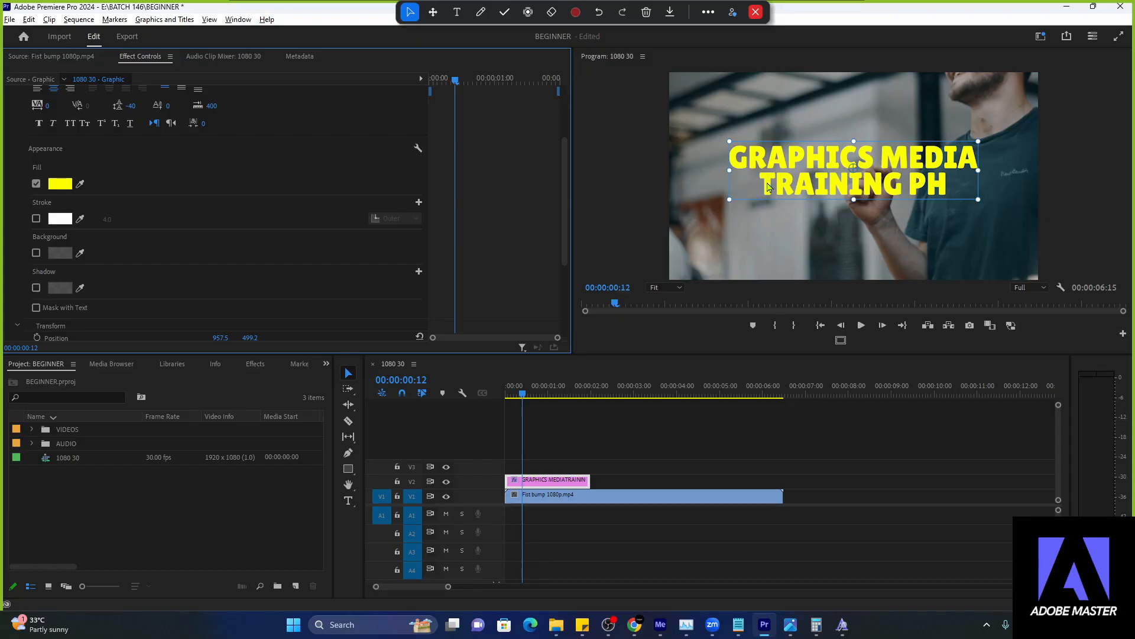
- Reopen the title's fill colour, compare the linear and radial gradient types, and choose Linear Gradient
click(60, 185)
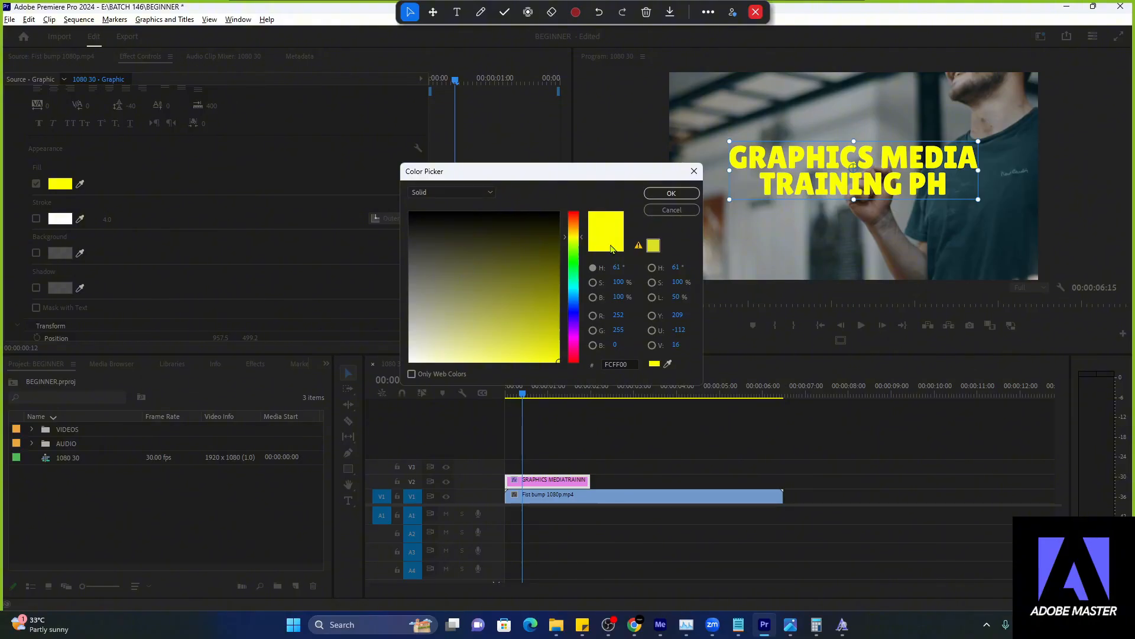
drag(573, 240, 573, 238)
click(436, 190)
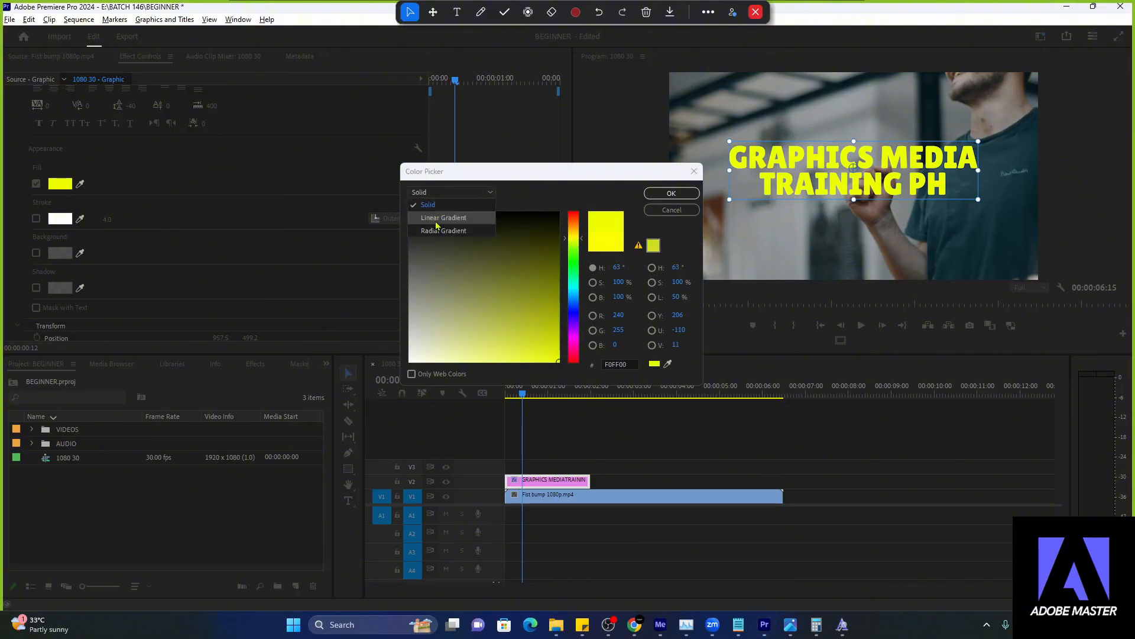
click(443, 217)
click(448, 194)
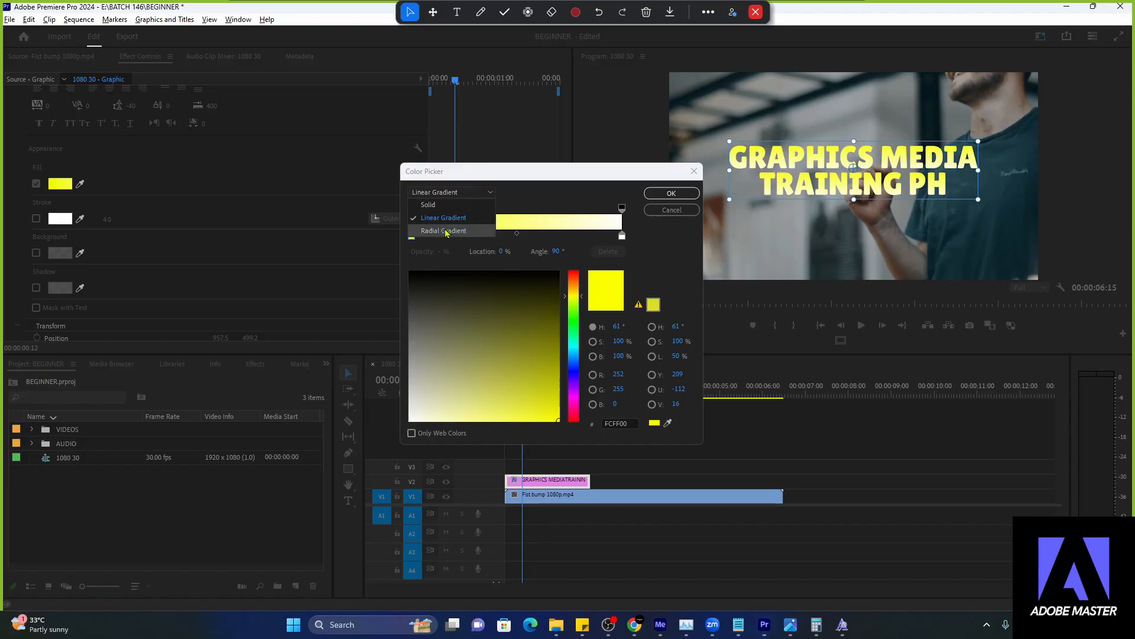
click(445, 231)
mouse_move(477, 174)
mouse_down()
mouse_move(461, 169)
mouse_move(493, 177)
mouse_up()
click(443, 188)
click(428, 213)
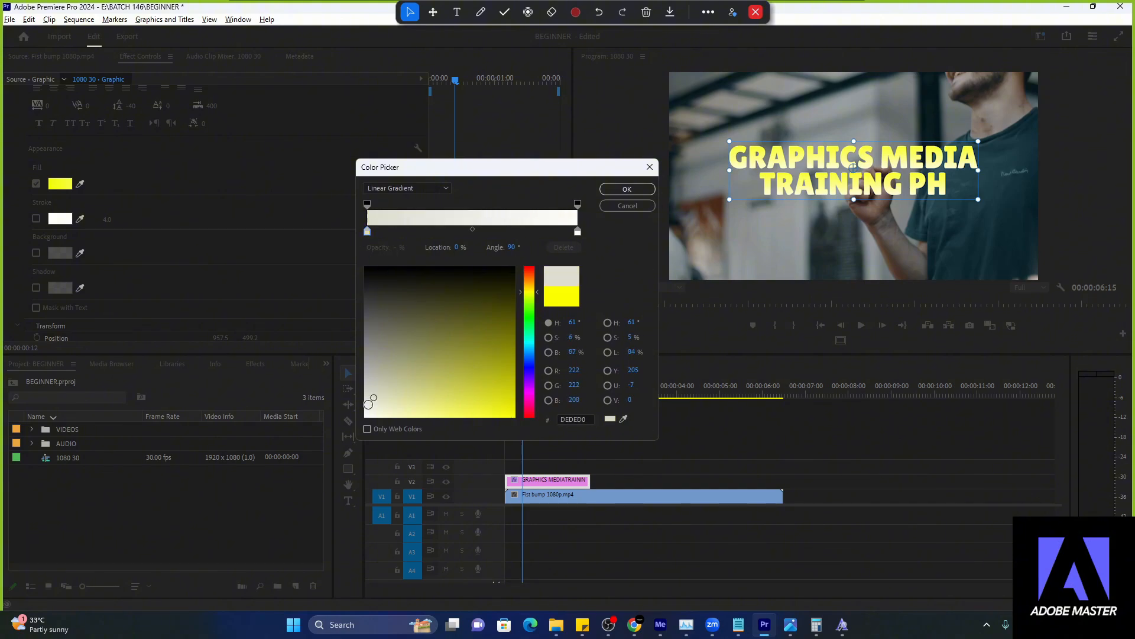
- Reset the title's fill gradient by switching to Solid and back to Linear Gradient, and move the Color Picker away from the preview
click(366, 415)
click(422, 188)
click(420, 199)
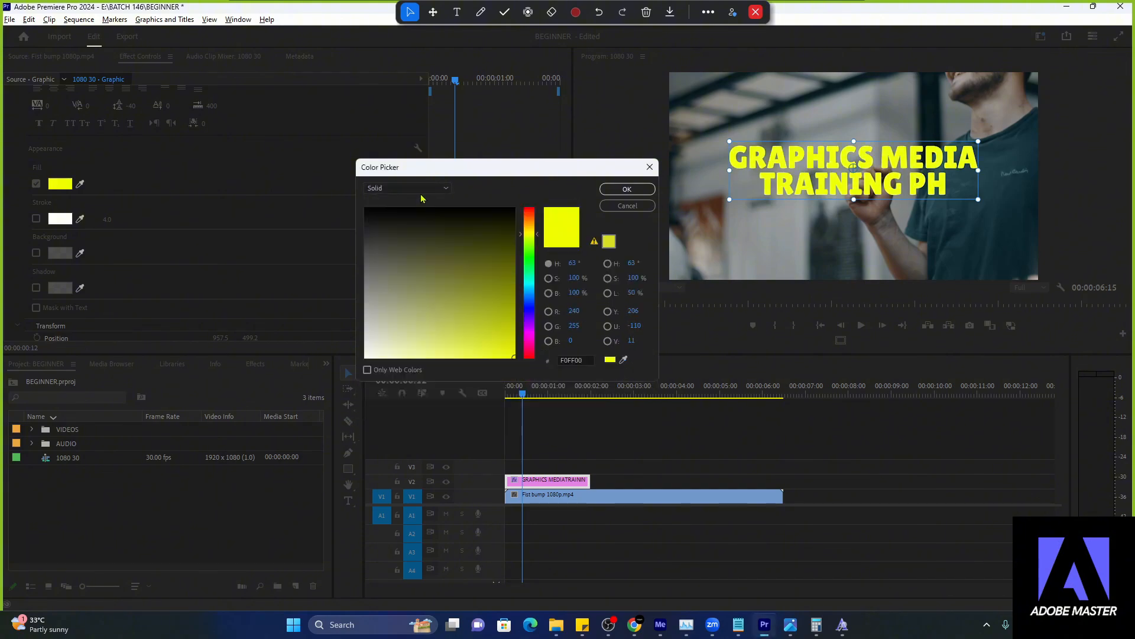
click(421, 188)
click(422, 213)
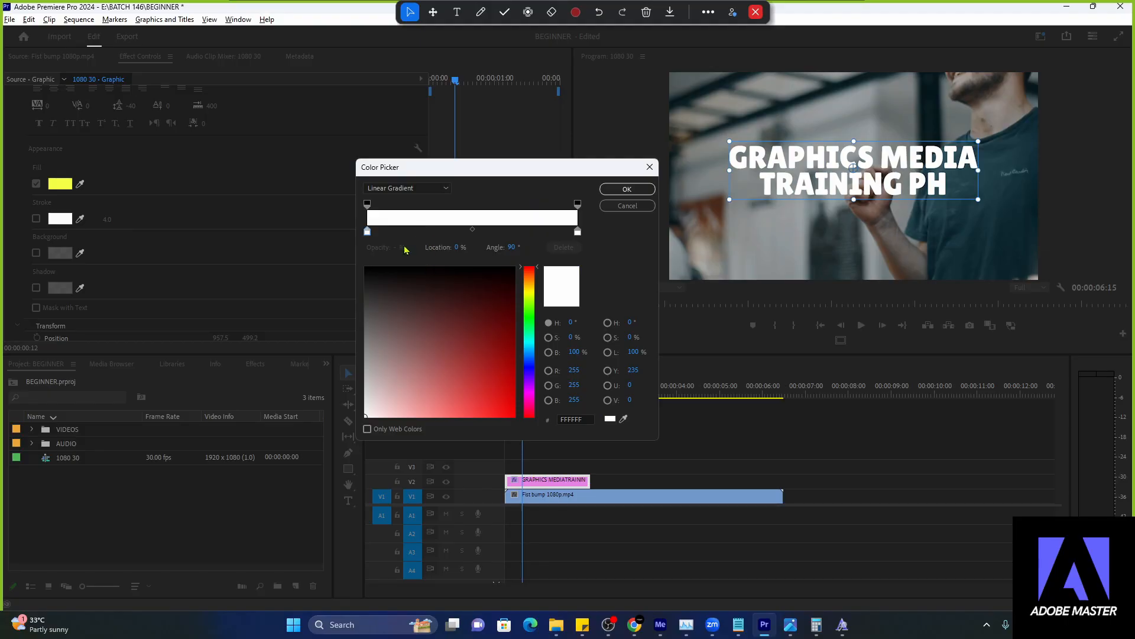
drag(564, 177, 519, 160)
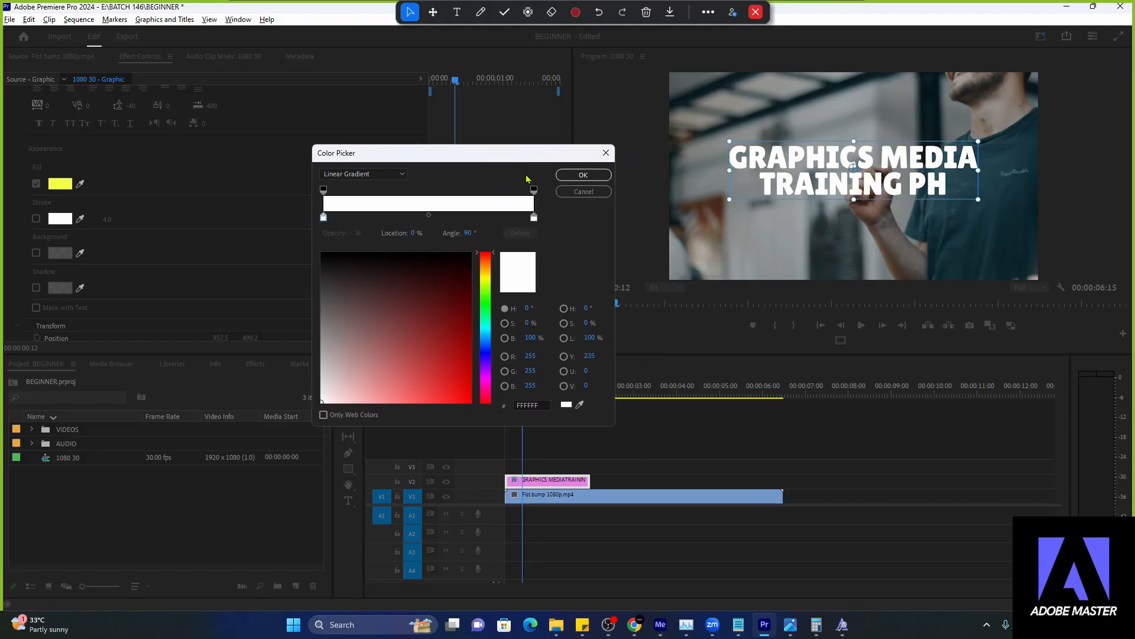
- Annotate the screen with red pen lines from the title's G to both circled gradient colour stops, and return to the mouse pointer
click(481, 12)
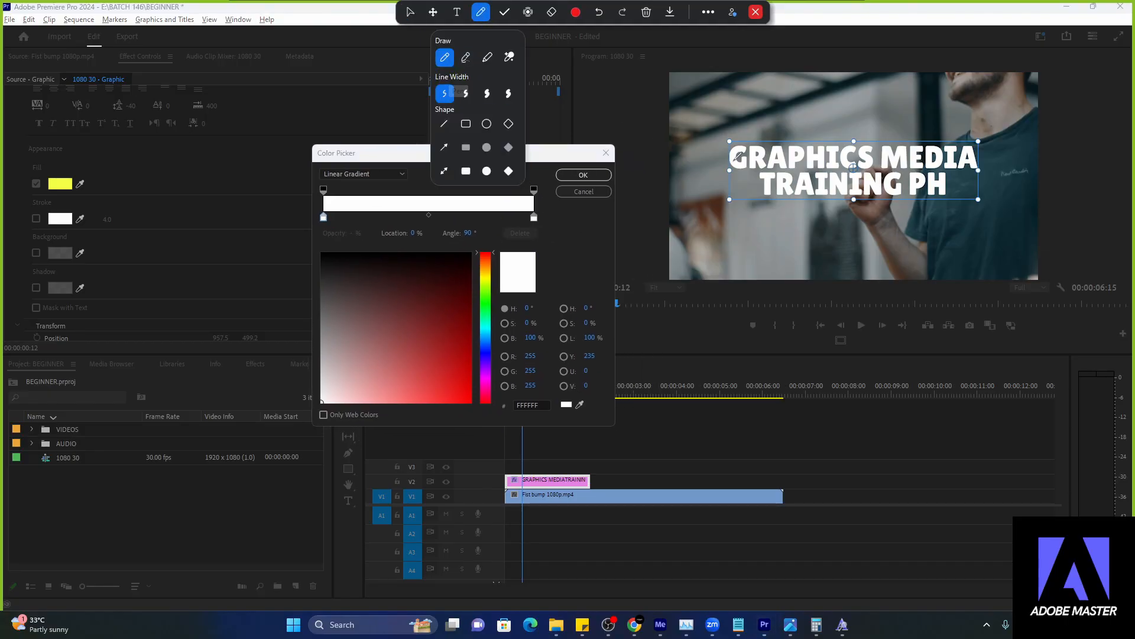
drag(752, 153, 774, 153)
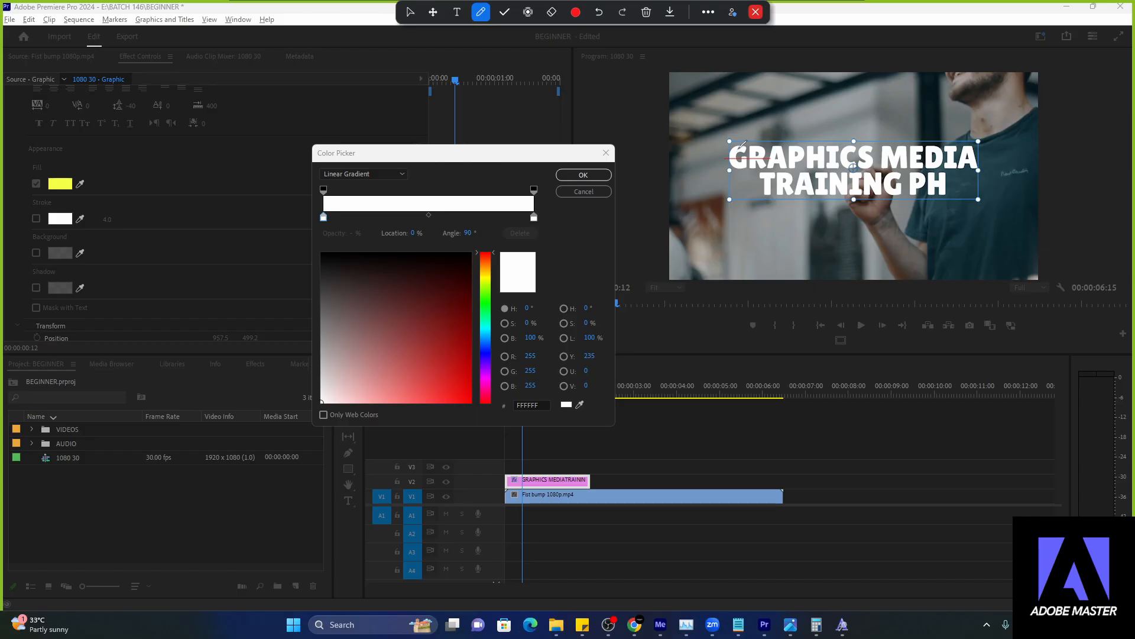
mouse_move(742, 144)
mouse_down()
mouse_move(508, 107)
mouse_move(329, 124)
mouse_move(281, 146)
mouse_up()
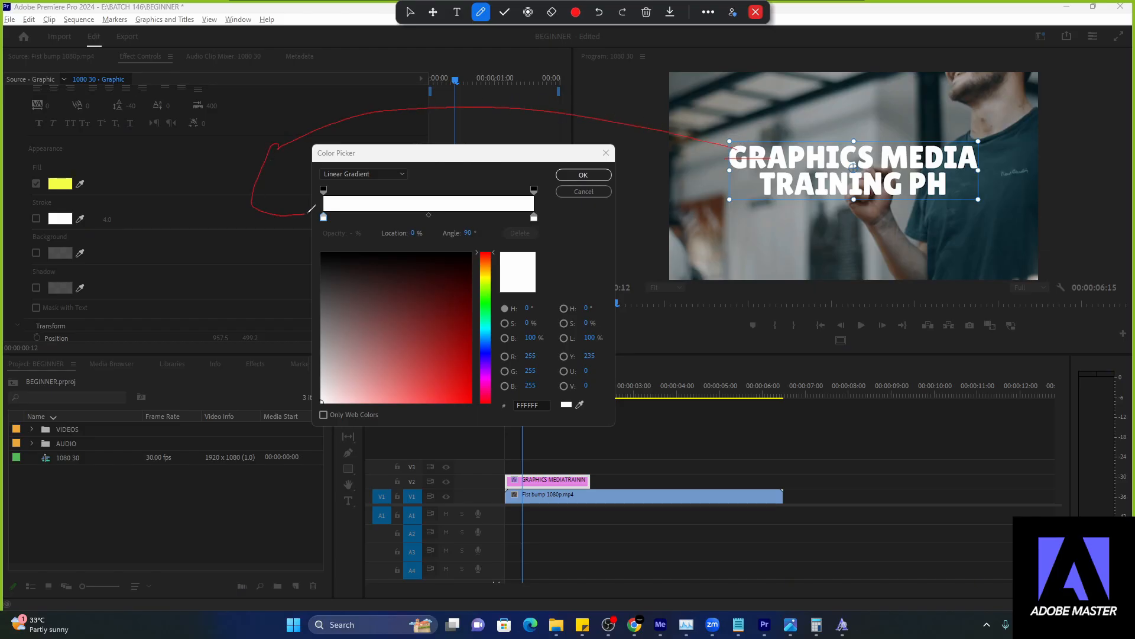
drag(336, 214, 315, 219)
drag(744, 160, 729, 204)
drag(536, 204, 540, 221)
click(411, 11)
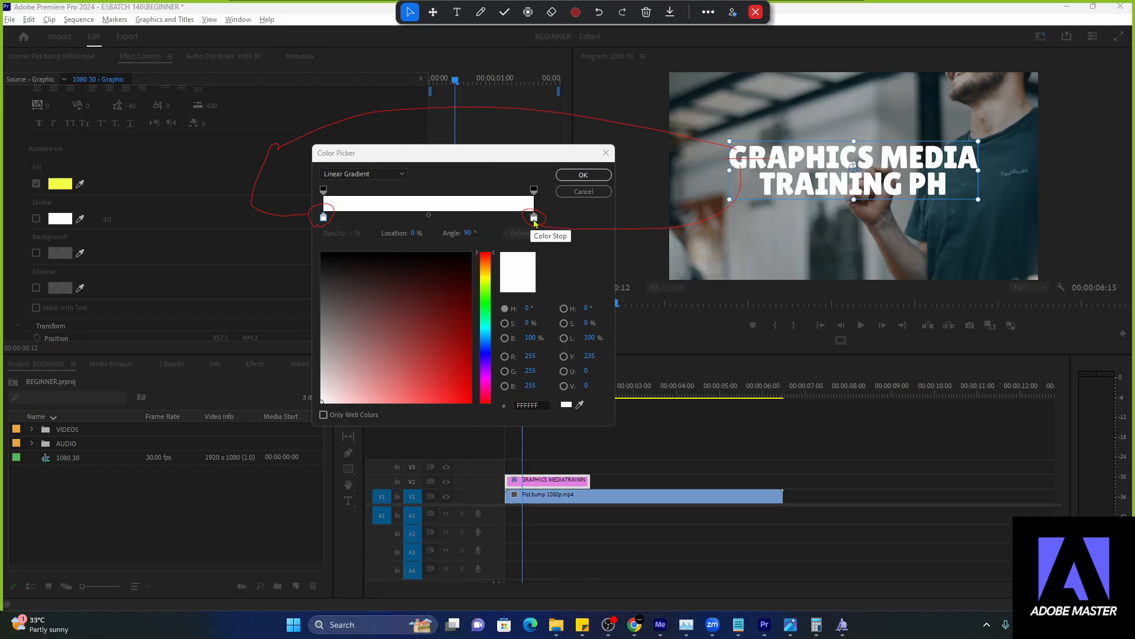
- Set the gradient's end colour stop, at 100% location, to pure red FF0000
key(ctrl)
key(ctrl)
key(ctrl)
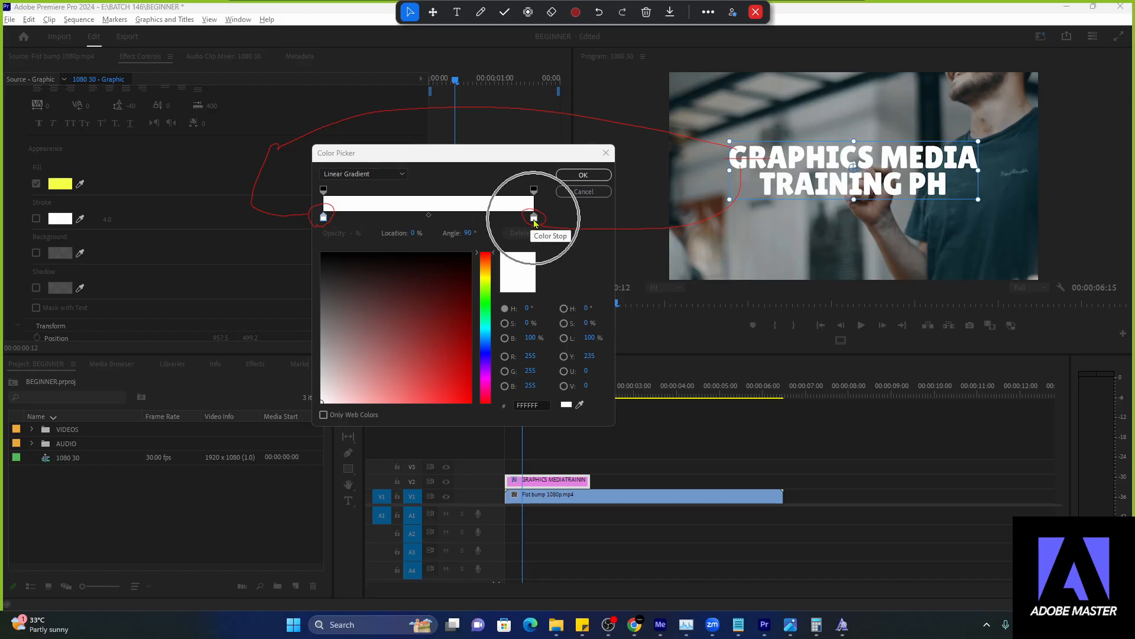
click(534, 219)
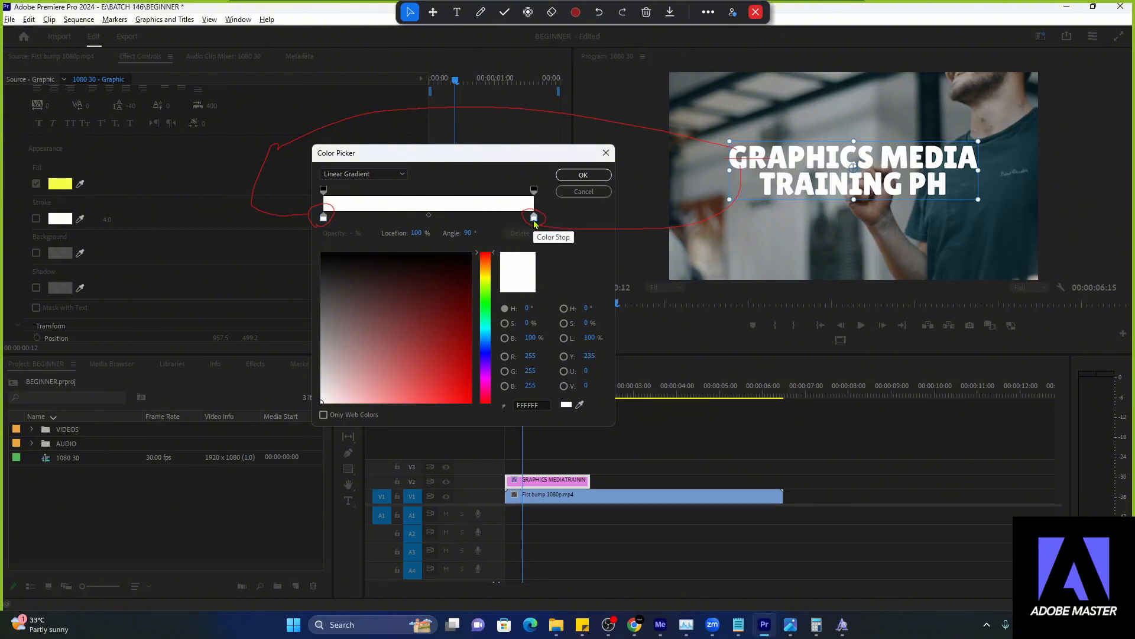
key(ctrl)
click(485, 263)
drag(485, 267, 473, 410)
drag(480, 357, 487, 255)
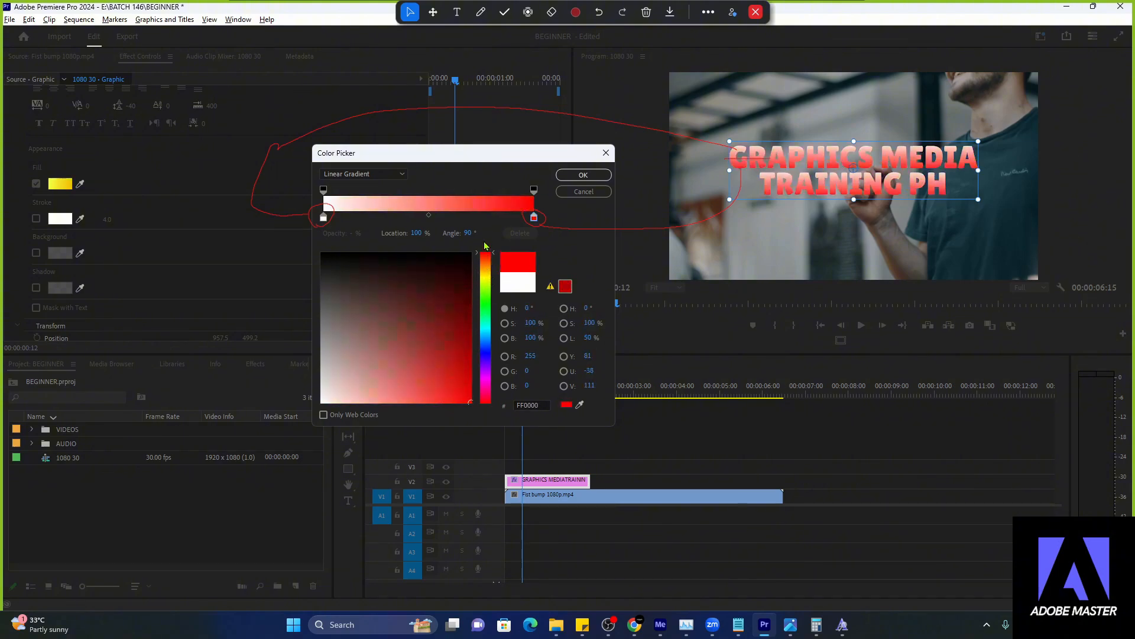
drag(403, 312, 485, 417)
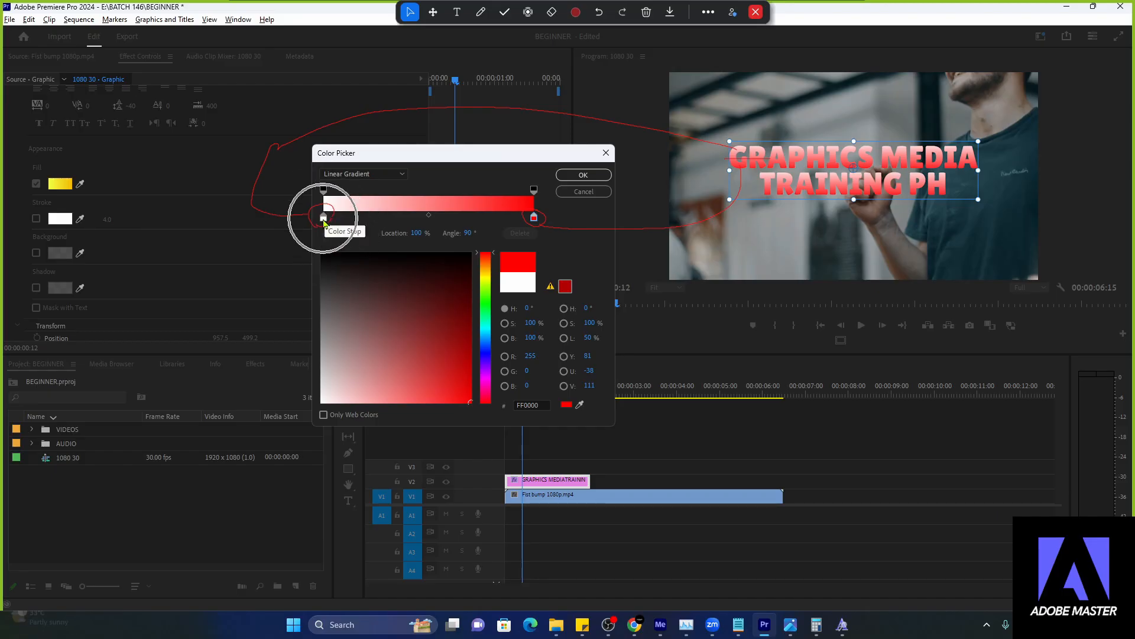
- Set the gradient's start colour stop, at 0% location, to yellow FFF600
click(324, 219)
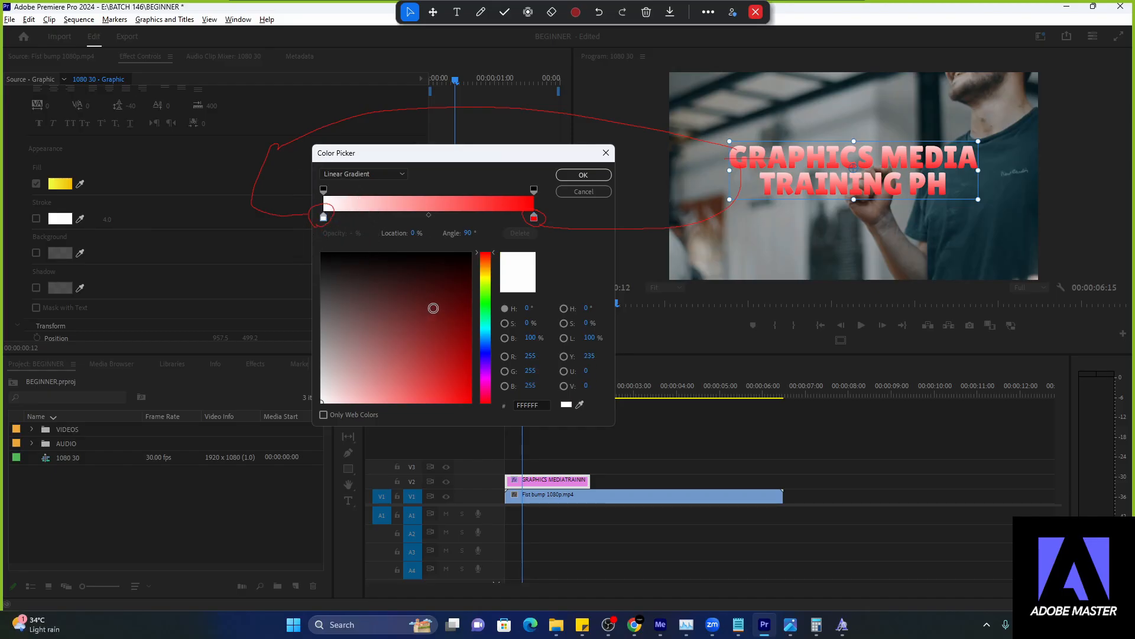
drag(490, 266, 490, 276)
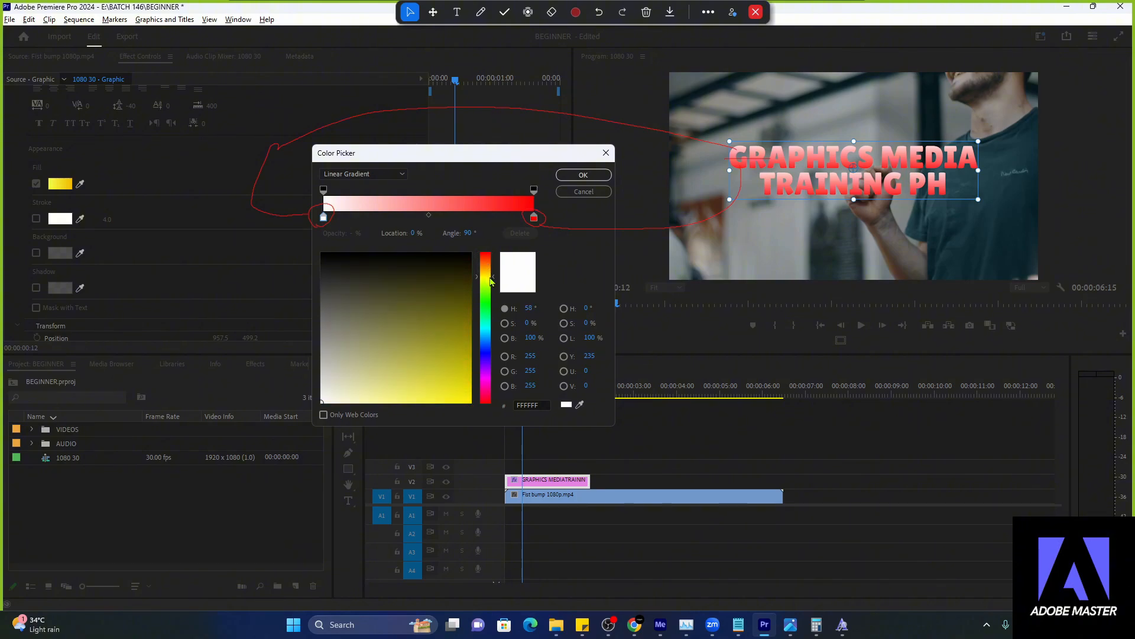
drag(428, 322, 491, 418)
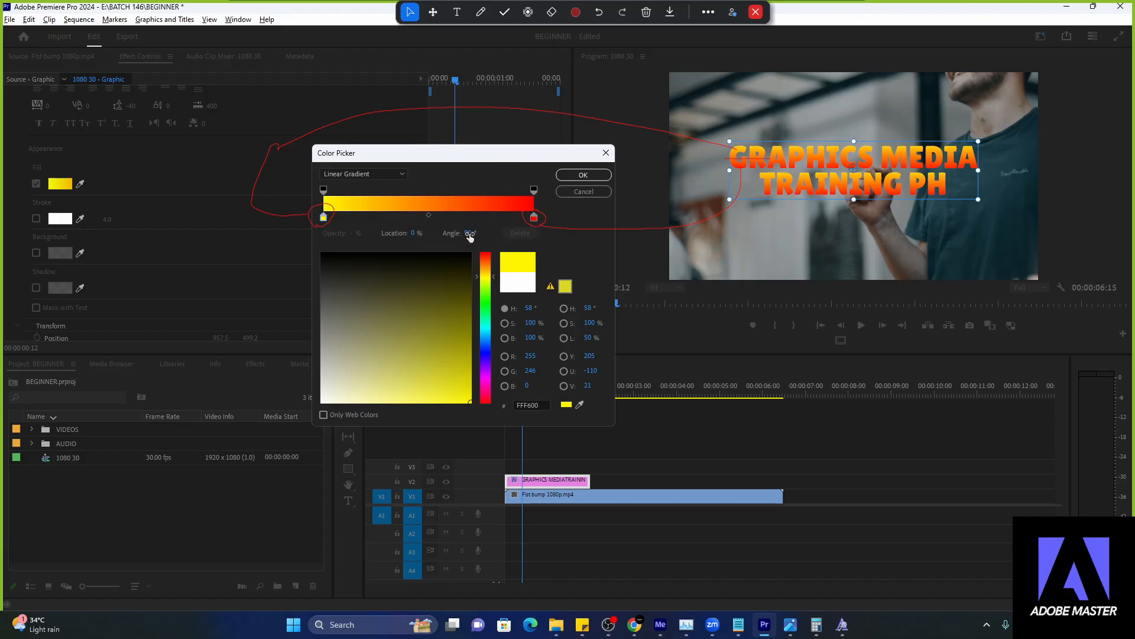
- Try gradient angles of 131°, 73° and 58° on the title's fill, and apply an angle of 50°
drag(469, 234, 520, 262)
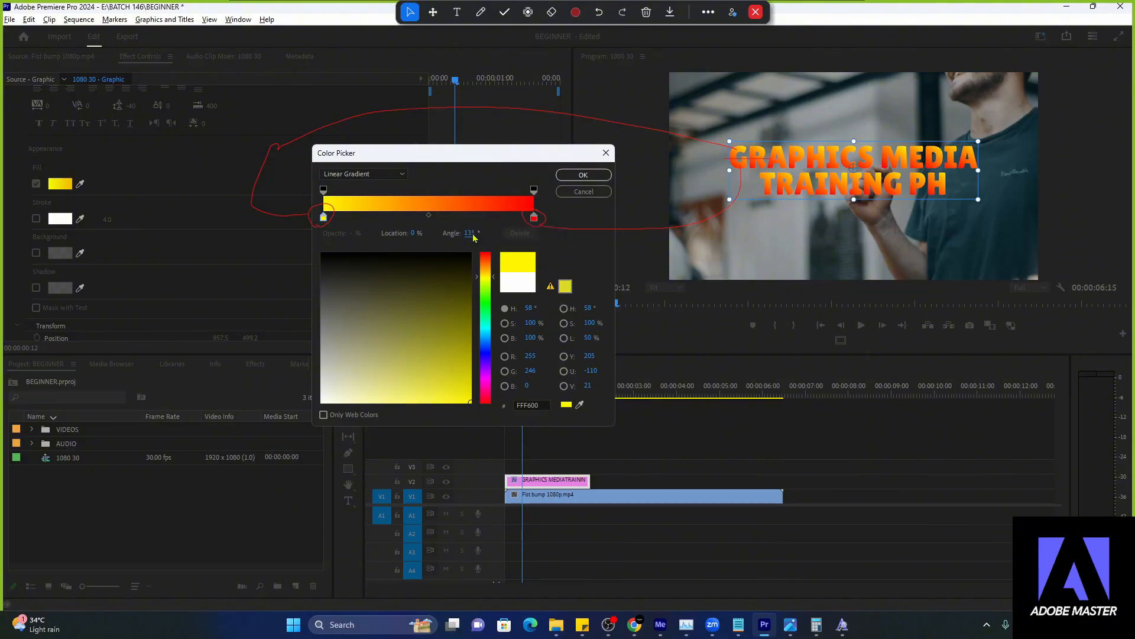
drag(470, 233, 445, 241)
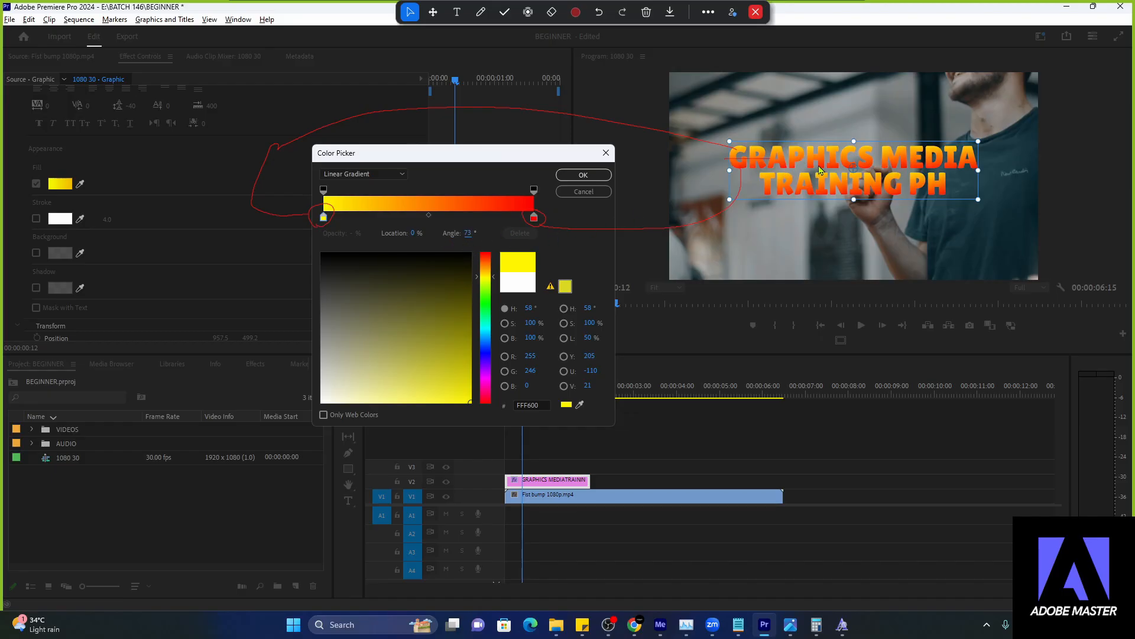
drag(468, 233, 457, 233)
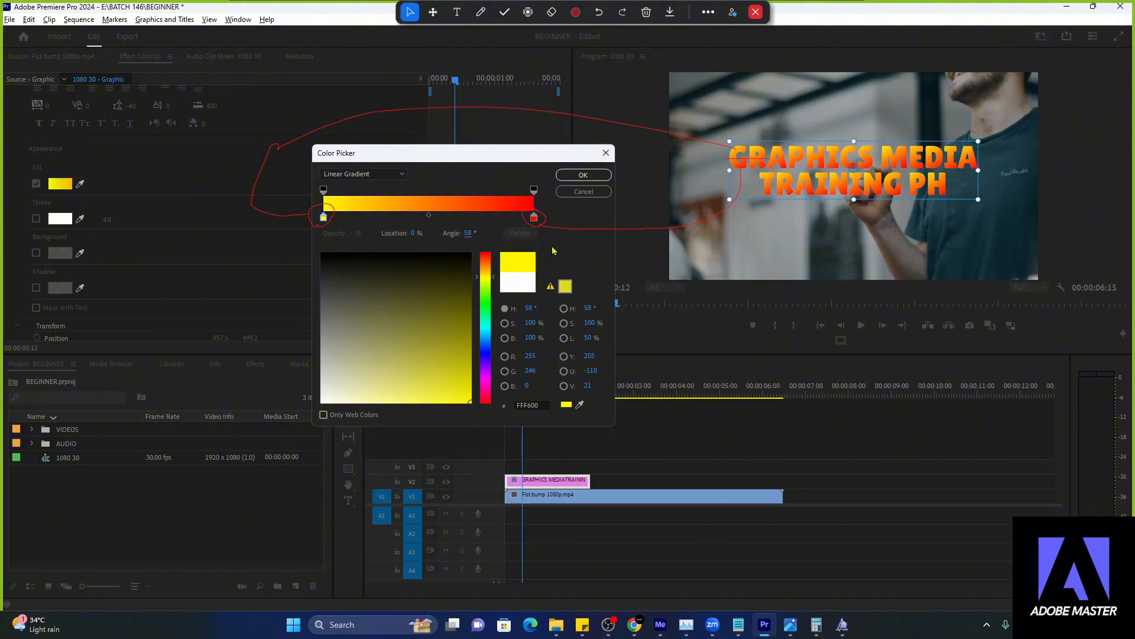
click(475, 233)
text(50)
key(Return)
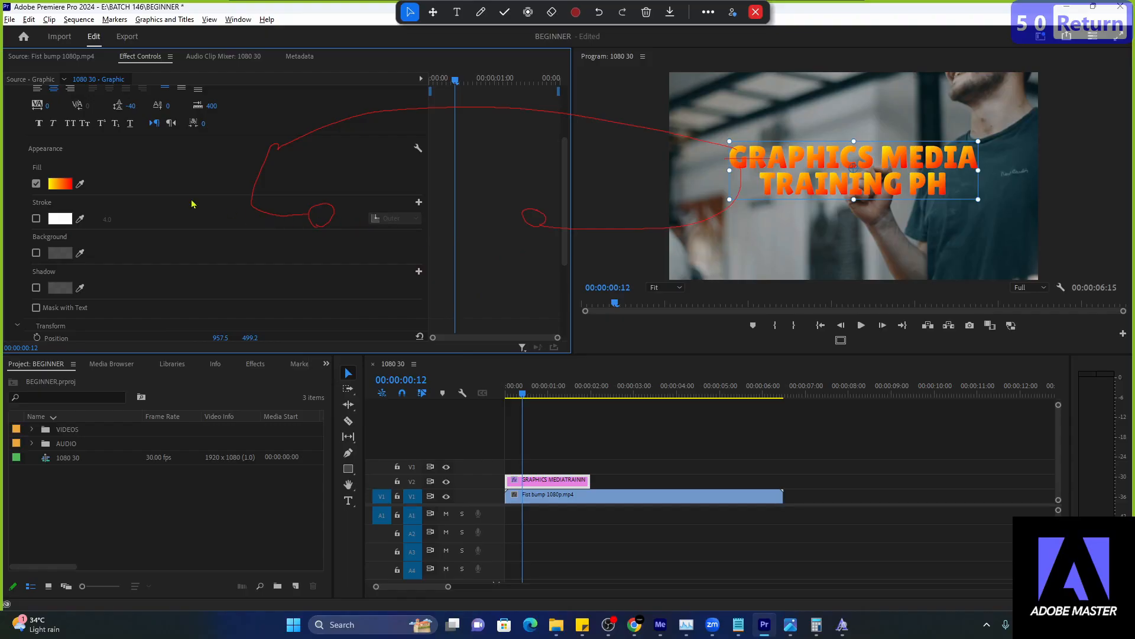
- Reopen the title's fill gradient, set its angle to 90° and apply it
click(60, 184)
click(473, 233)
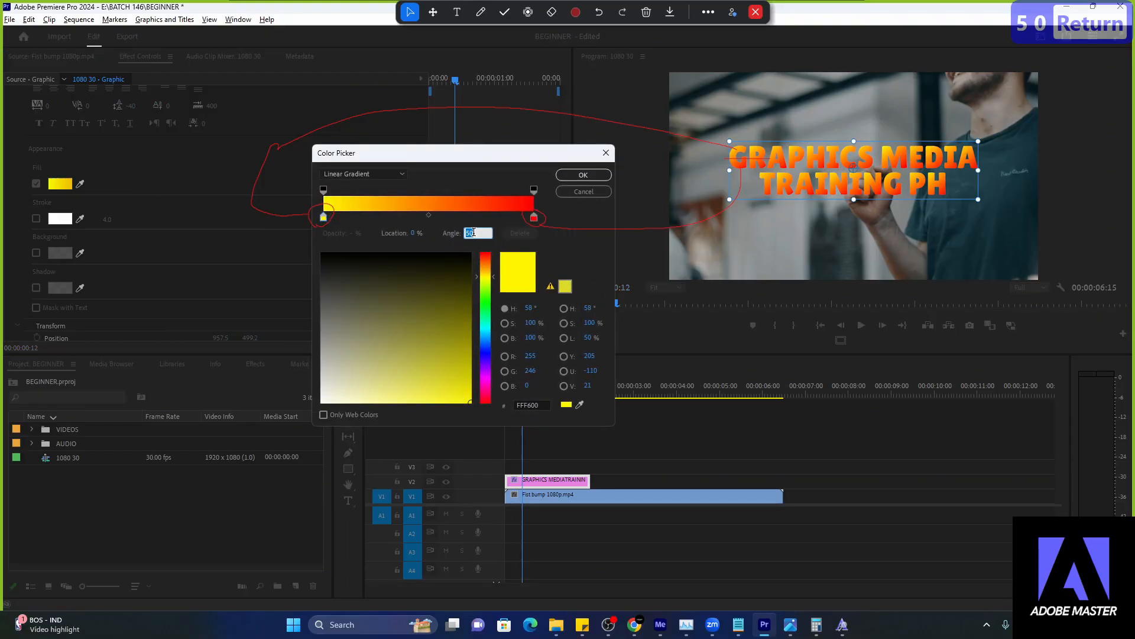
text(90)
key(Return)
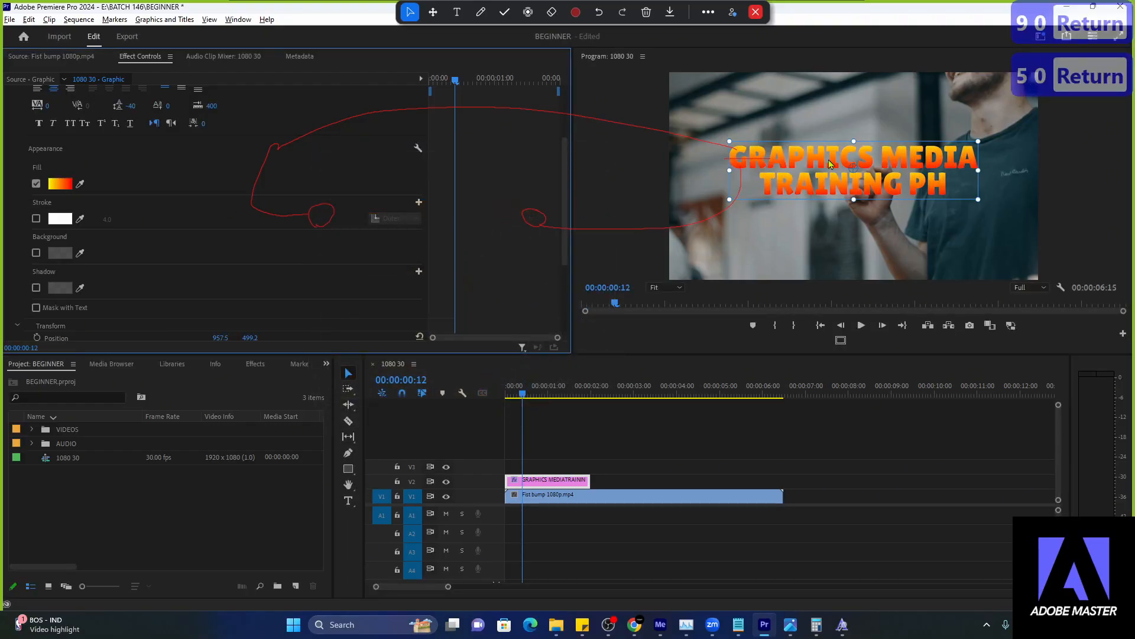
- Try sampling a near-black fill colour for the title with the eyedropper, and undo the change
click(80, 183)
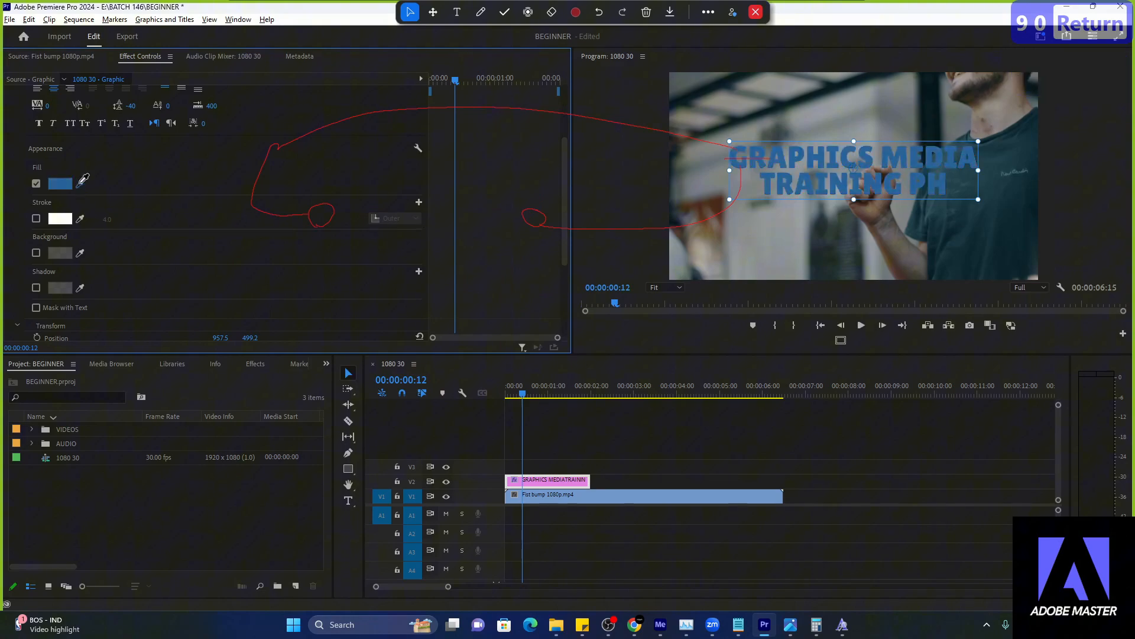
click(172, 189)
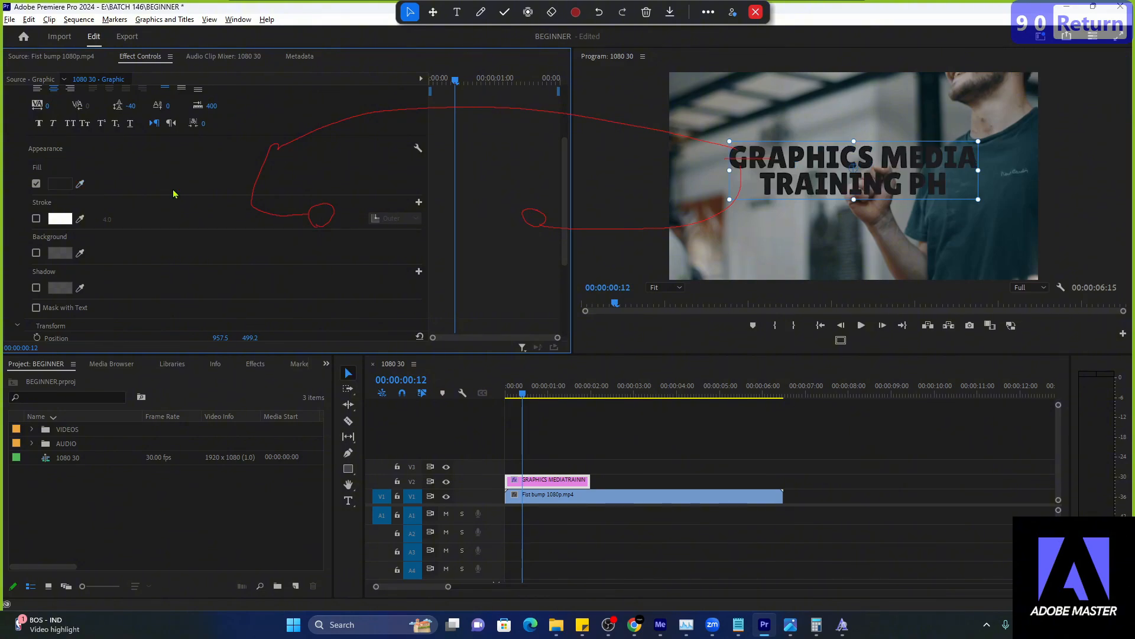
key(ctrl+z)
- Reopen the title's fill gradient, move the yellow stop to 50% and add two more yellow stops, the last at 87%
click(63, 185)
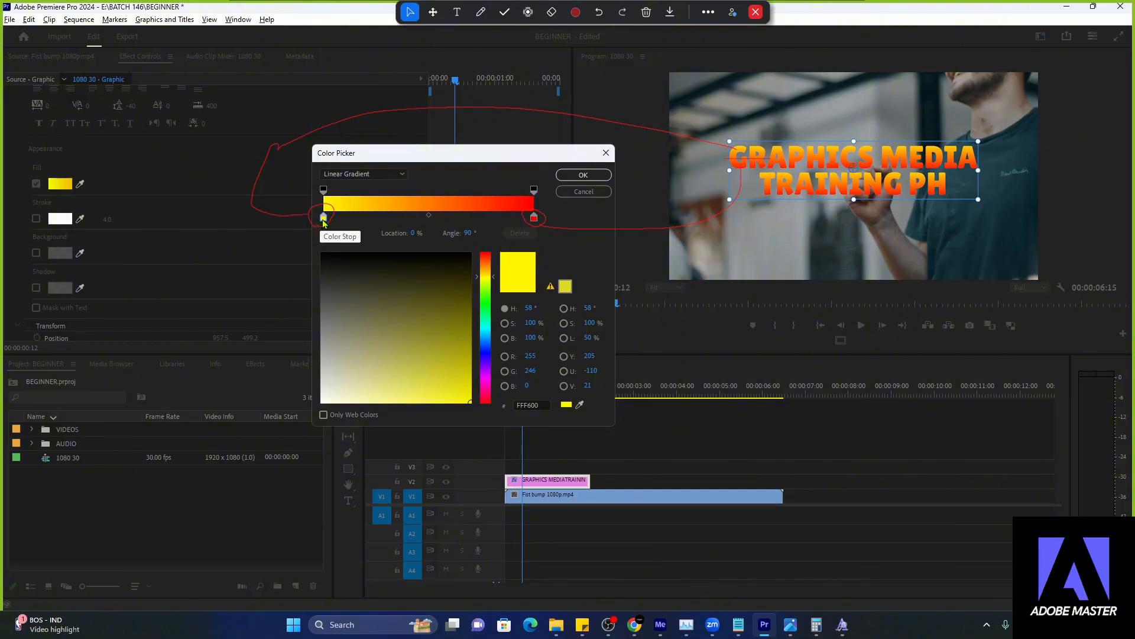
drag(324, 220, 429, 223)
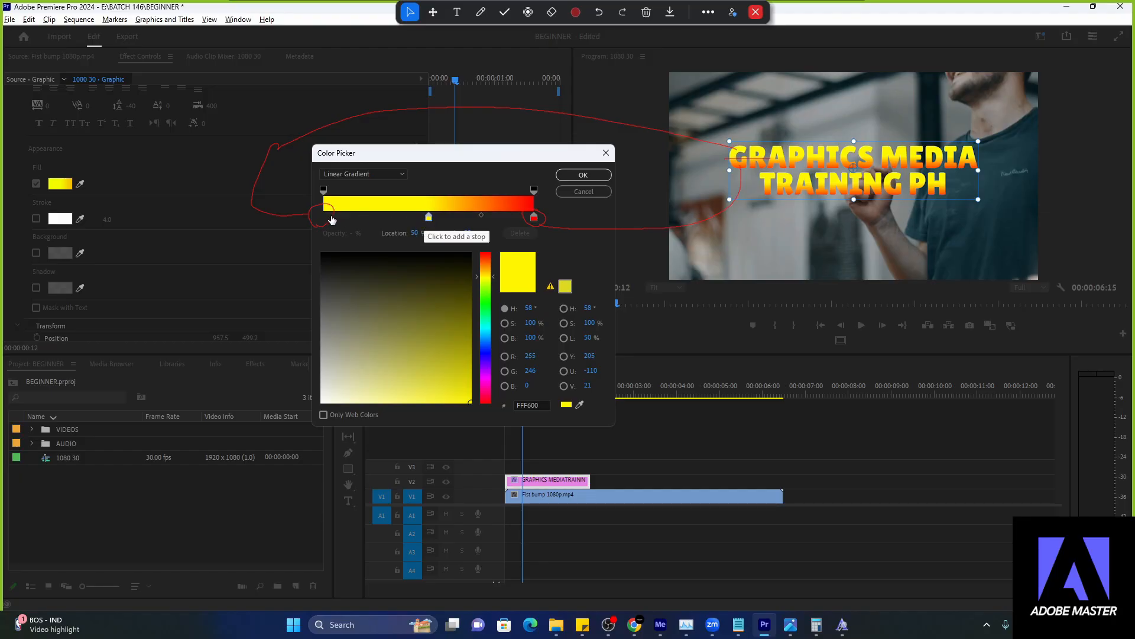
click(458, 219)
click(507, 219)
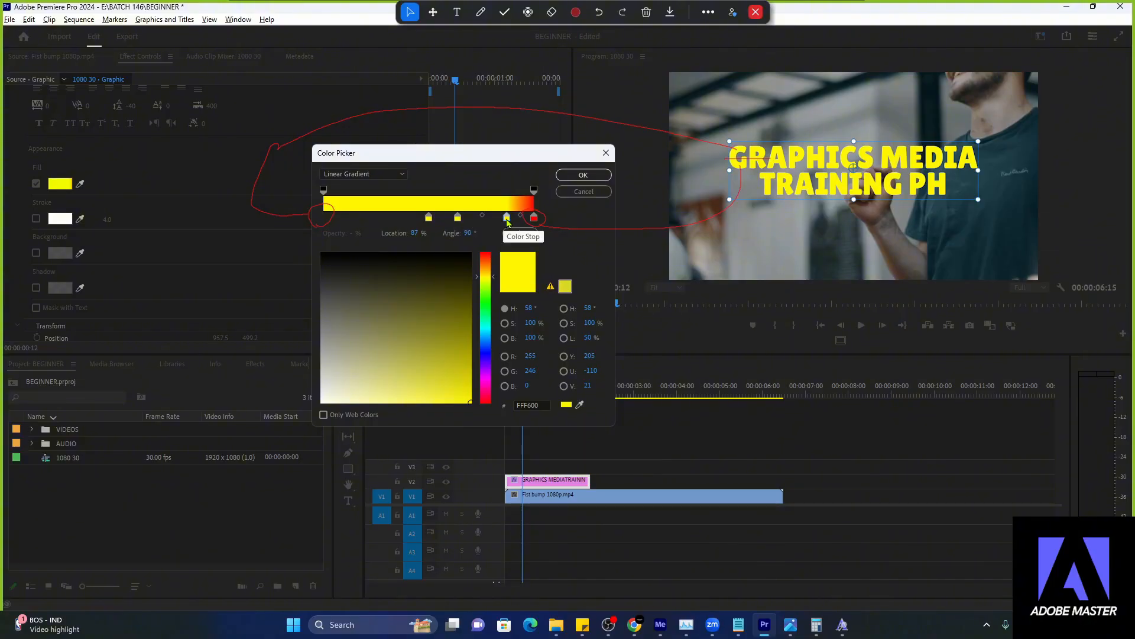
- Delete the two added colour stops and move the remaining yellow stop back to 0%
click(520, 234)
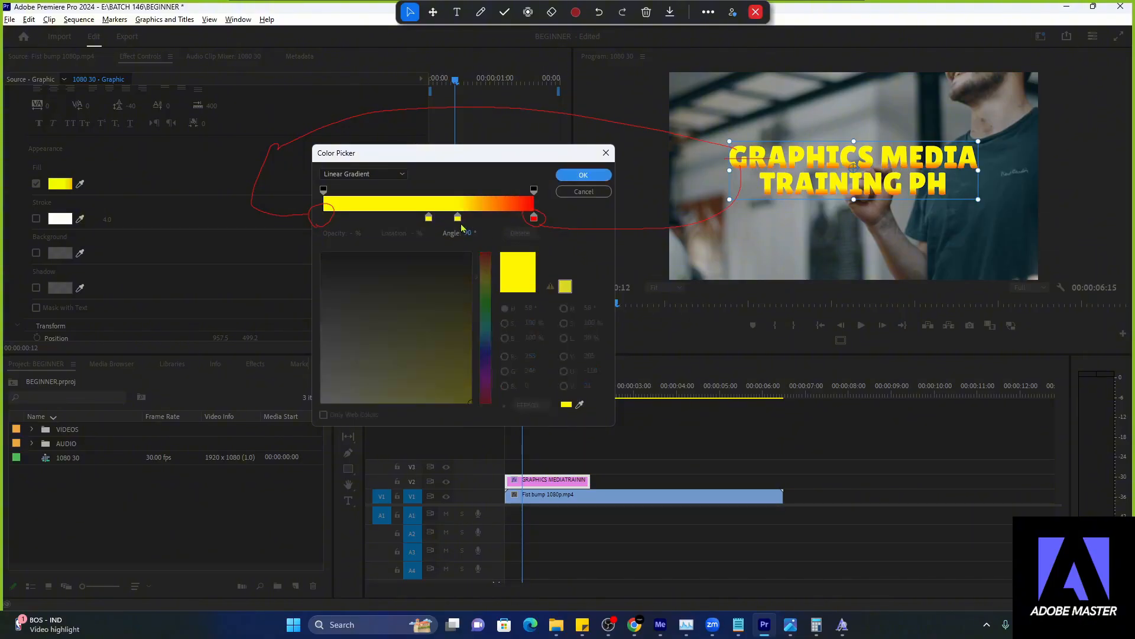
click(458, 218)
click(519, 233)
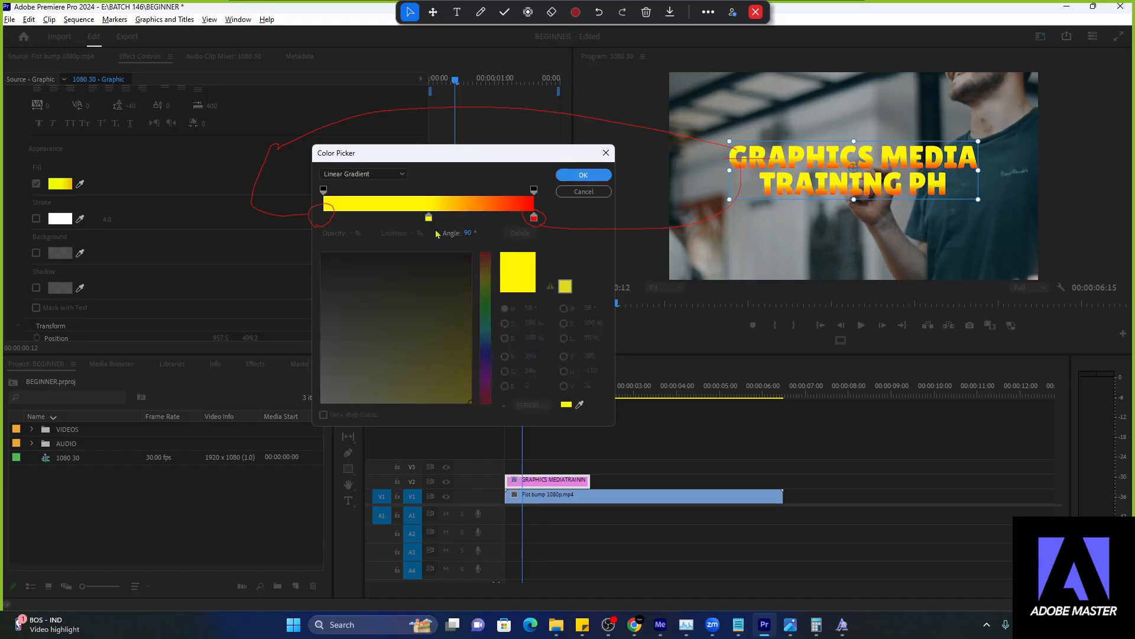
drag(429, 218, 324, 218)
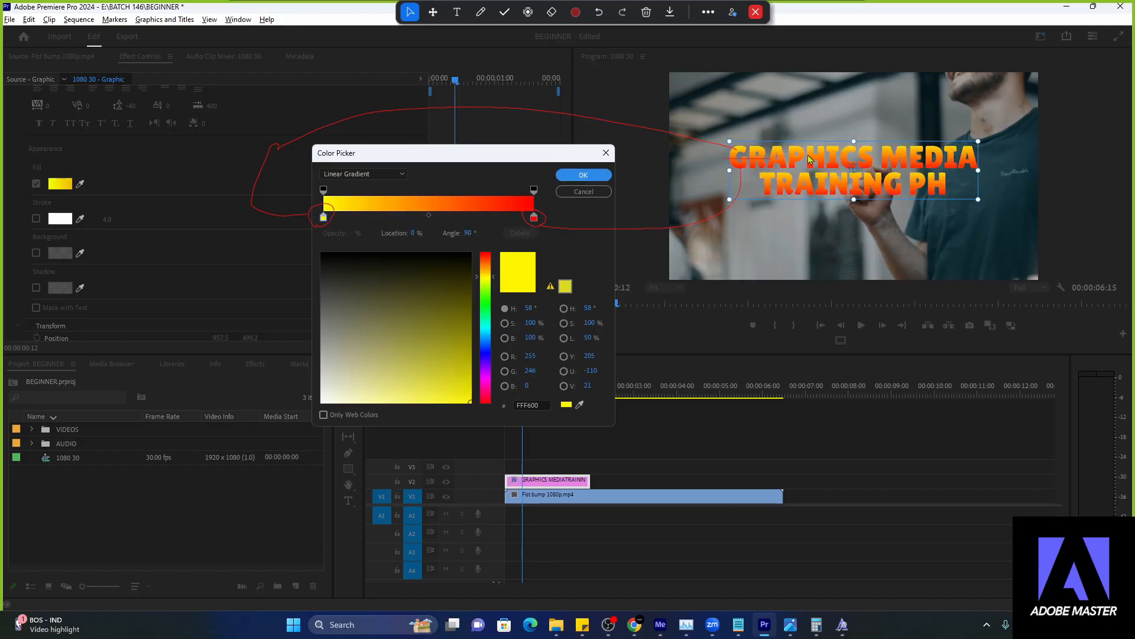
- Clear the red pen annotations and move the gradient's yellow stop to about 48%
click(647, 12)
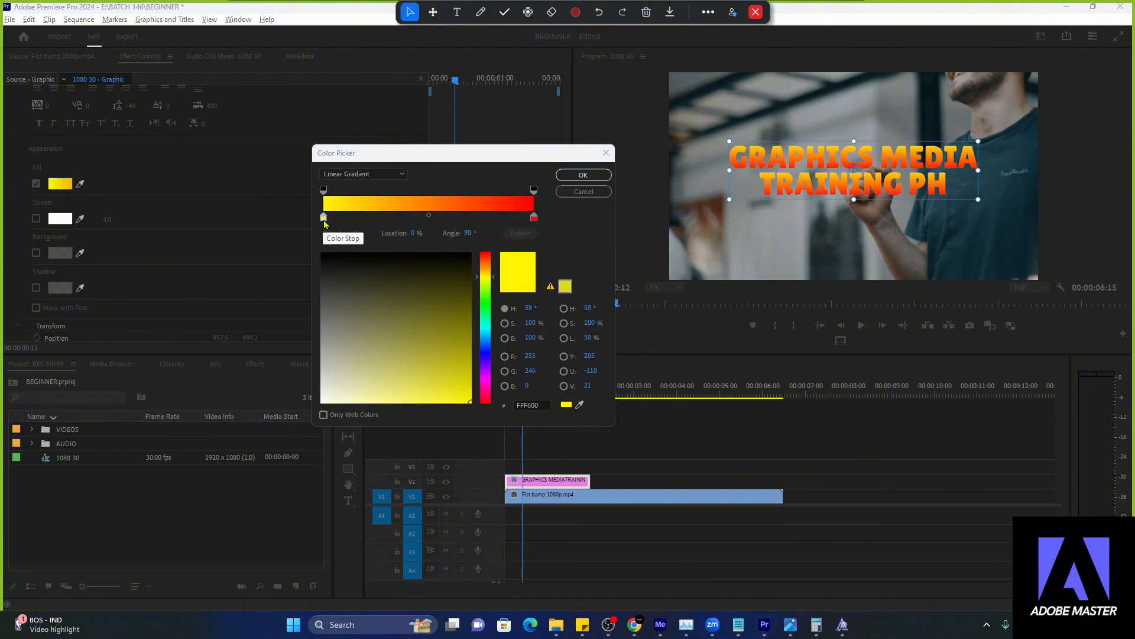
drag(324, 223, 426, 228)
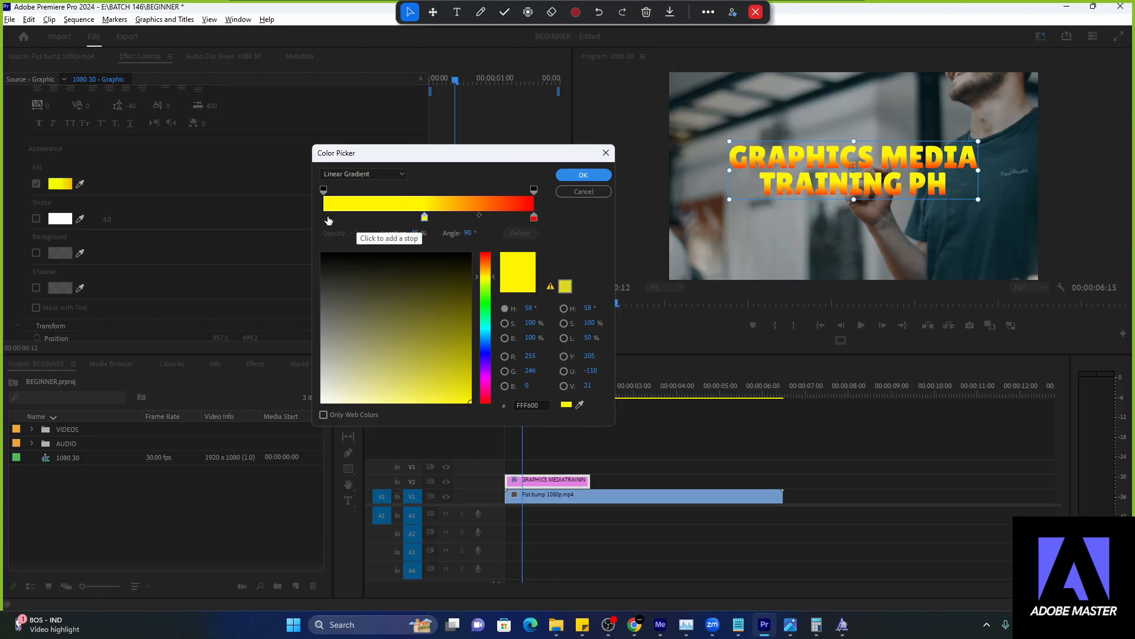
- Add a third colour stop at the gradient's start, colour it cyan 00FCFF and position it at 0%
click(330, 220)
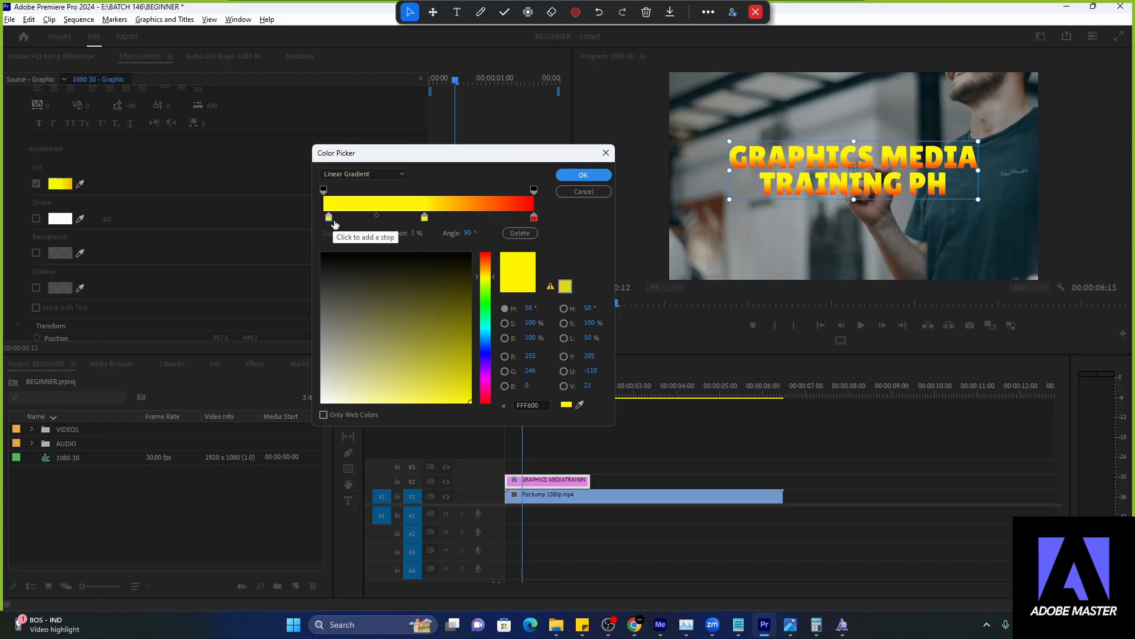
drag(328, 222, 327, 223)
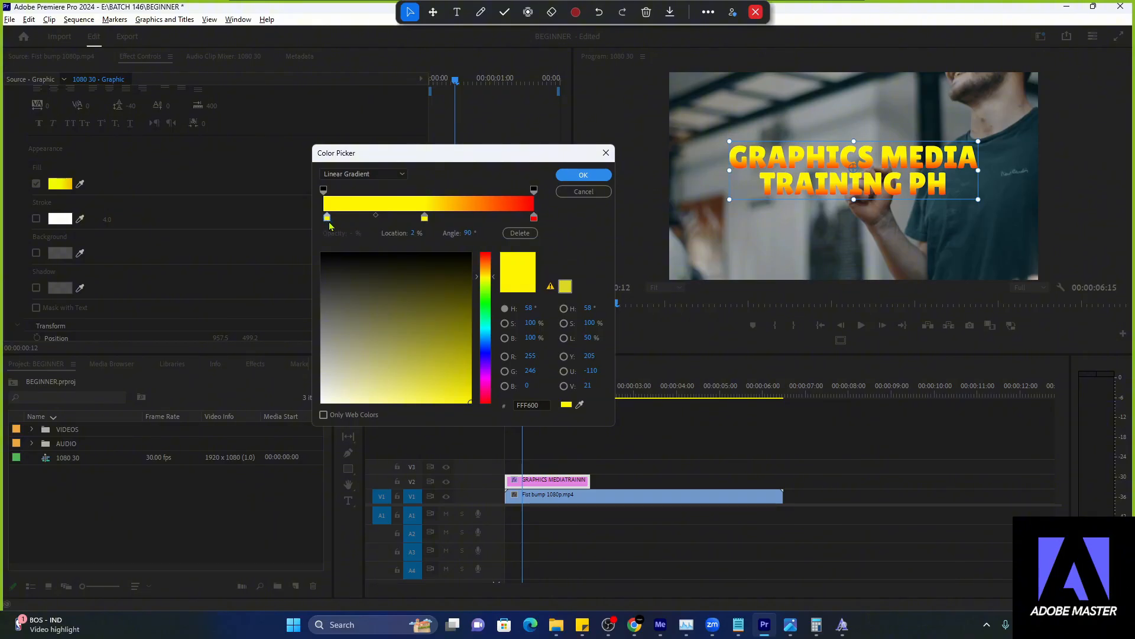
drag(485, 302, 490, 328)
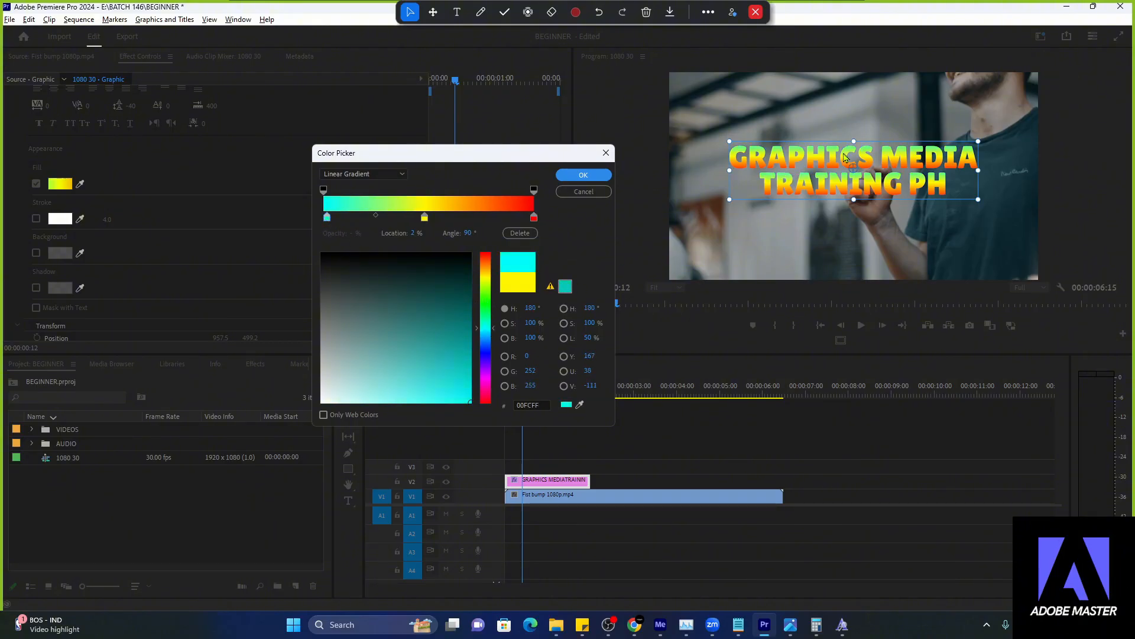
drag(327, 219, 323, 219)
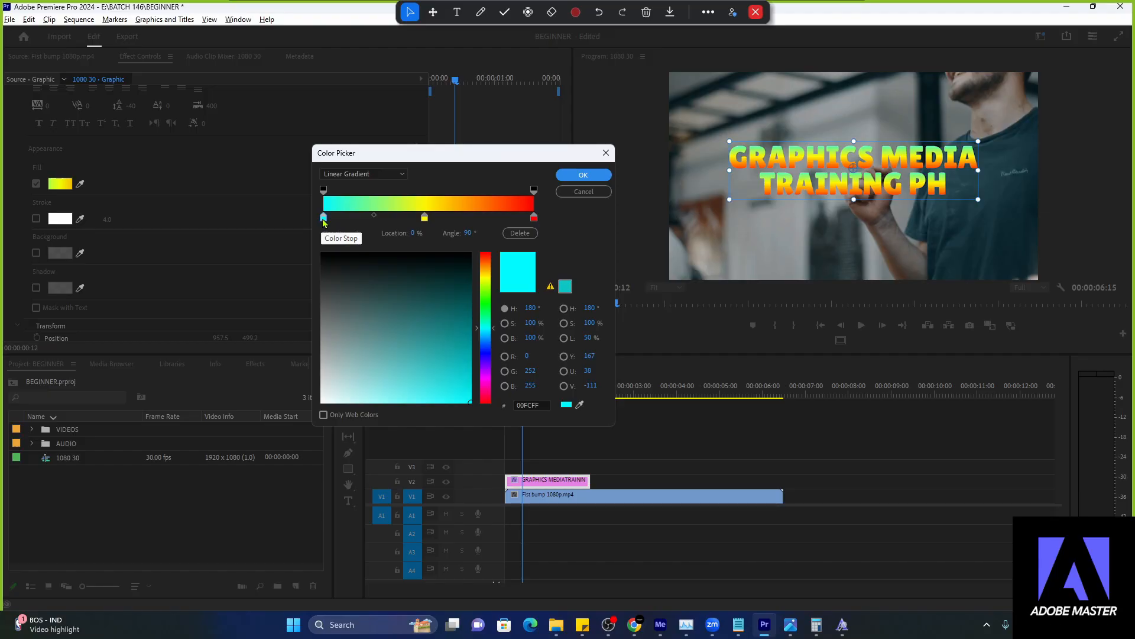
- Delete the cyan colour stop and select the yellow stop at 48%
click(520, 233)
click(424, 218)
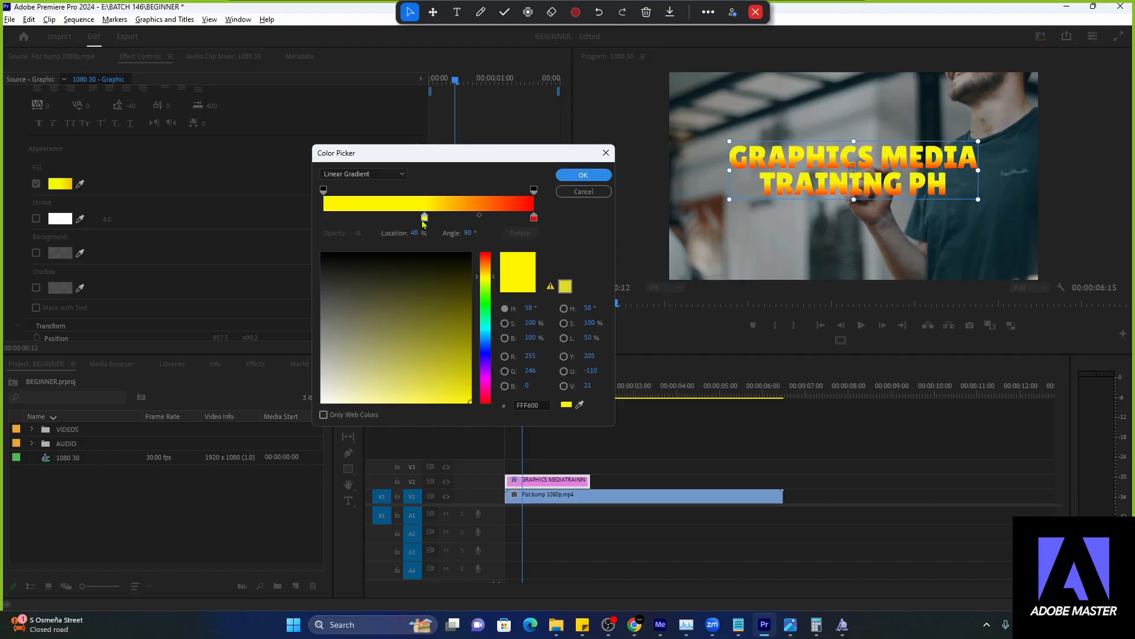
- Move the yellow gradient stop to 0%, recolour it cyan 00DEFF, and recolour the end stop yellow-green CCFF00
drag(423, 222, 312, 227)
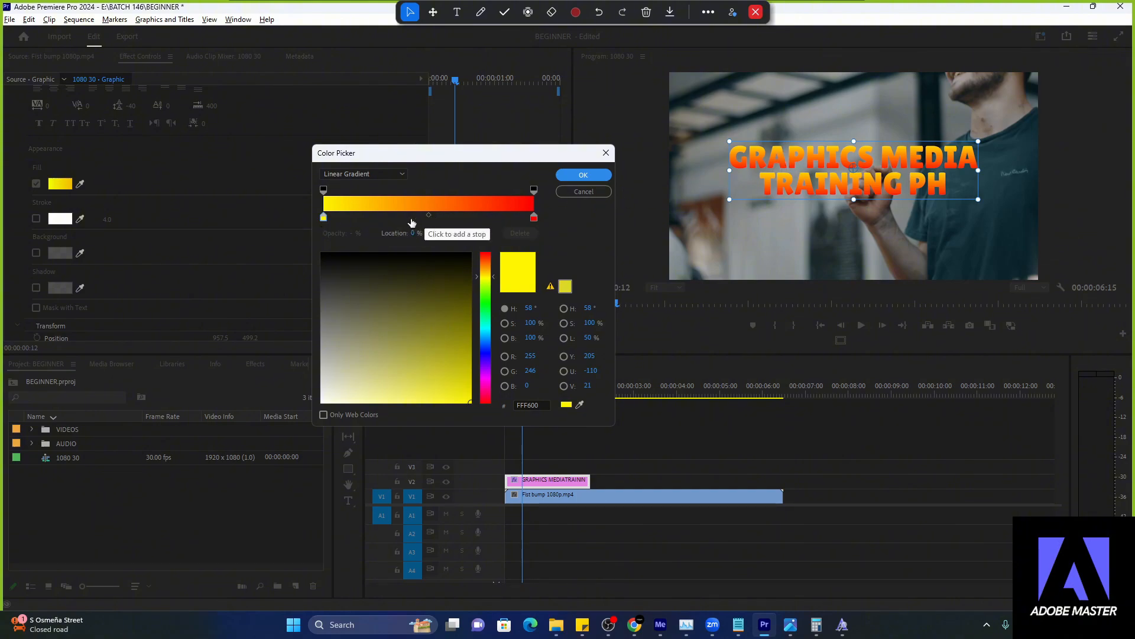
click(485, 288)
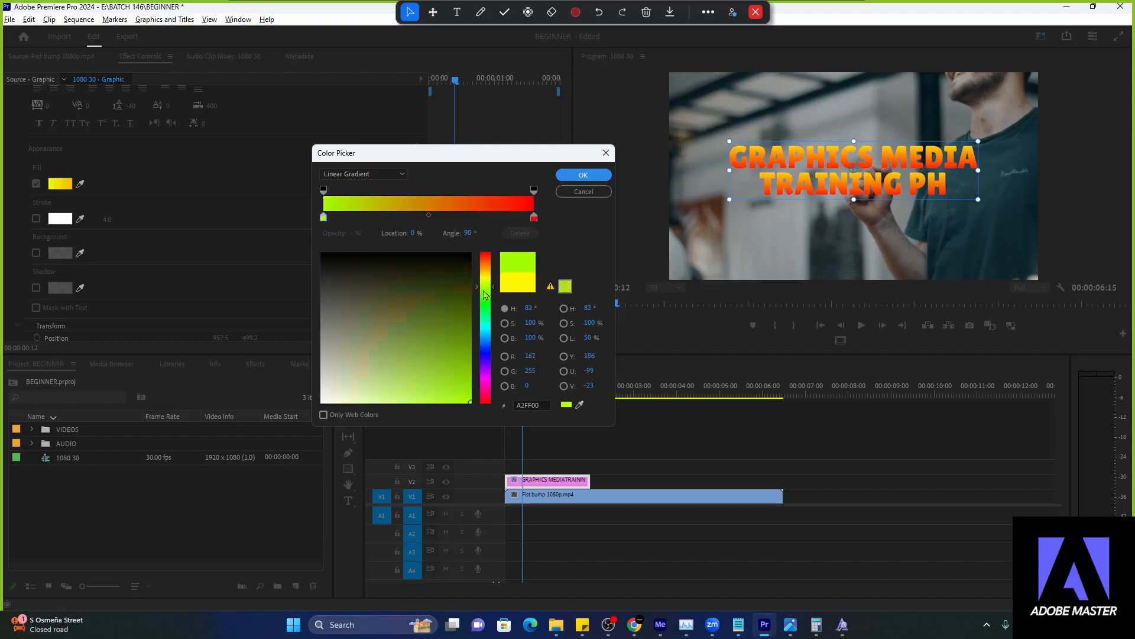
mouse_move(484, 292)
mouse_down()
mouse_move(492, 353)
mouse_move(500, 287)
mouse_up()
click(534, 218)
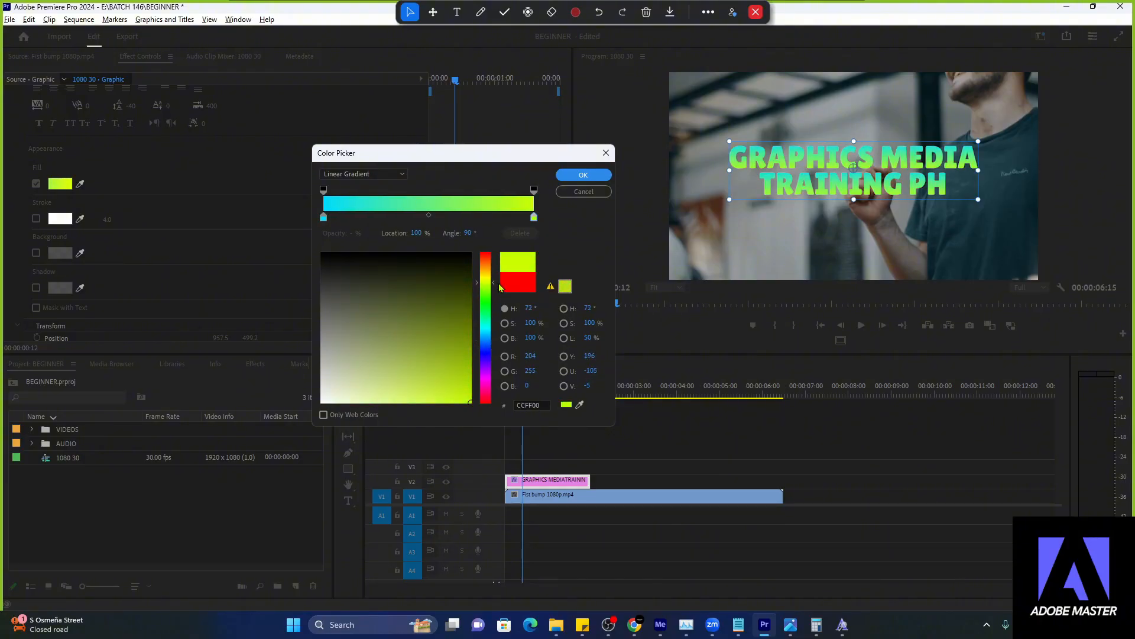
- Recolour the gradient's start stop yellow FFE400 and its end stop orange FF6600, and apply the fill
click(323, 218)
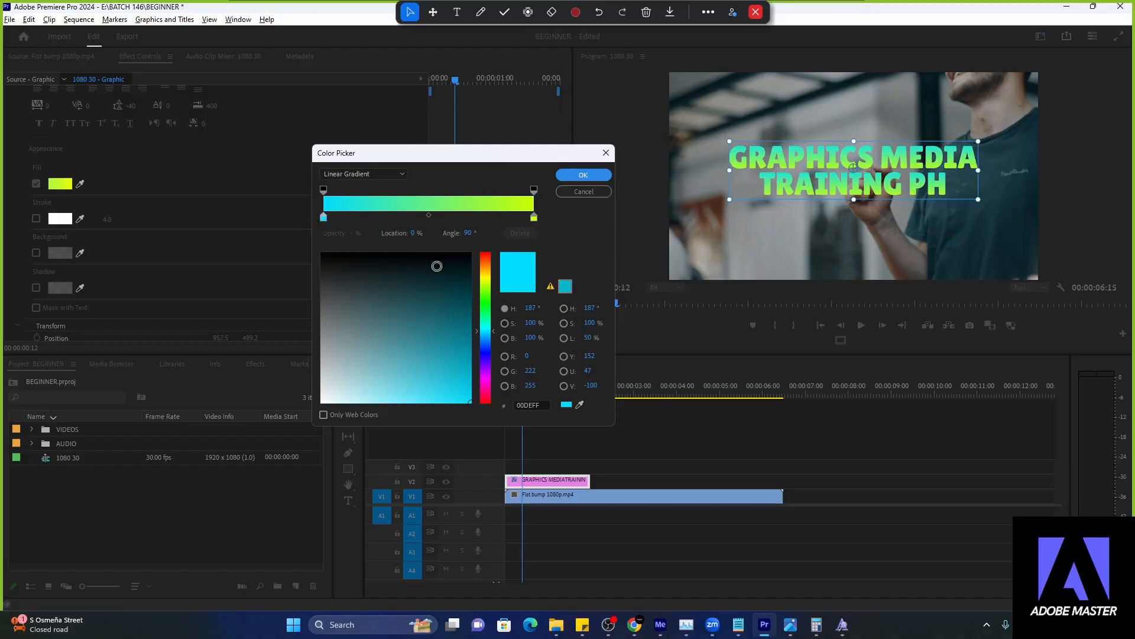
click(485, 291)
drag(485, 294, 492, 279)
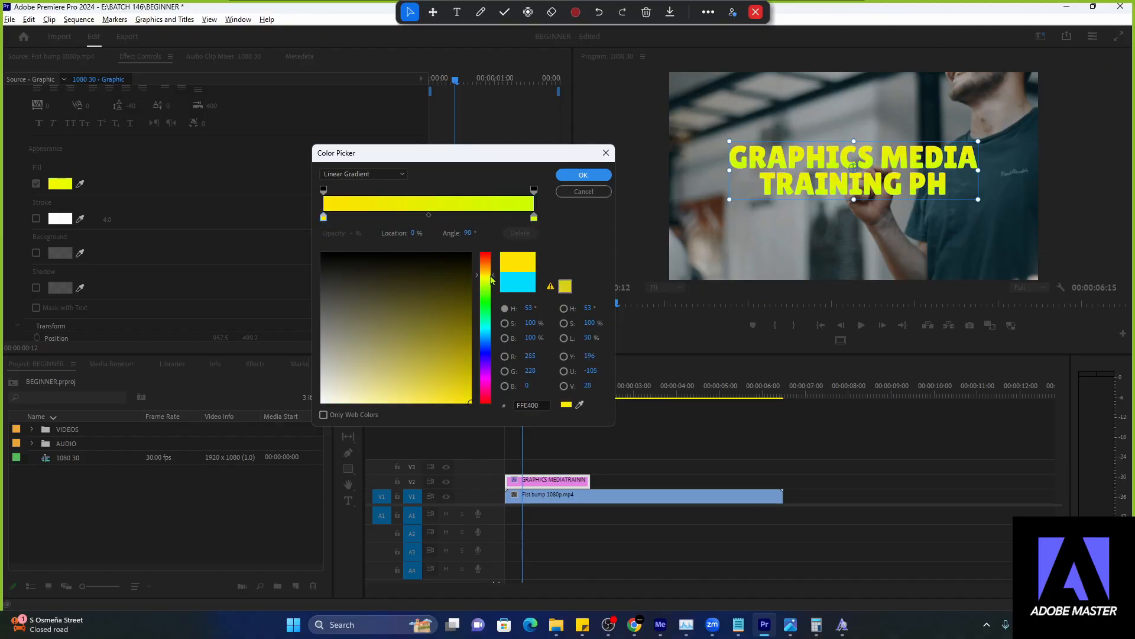
click(534, 217)
click(490, 296)
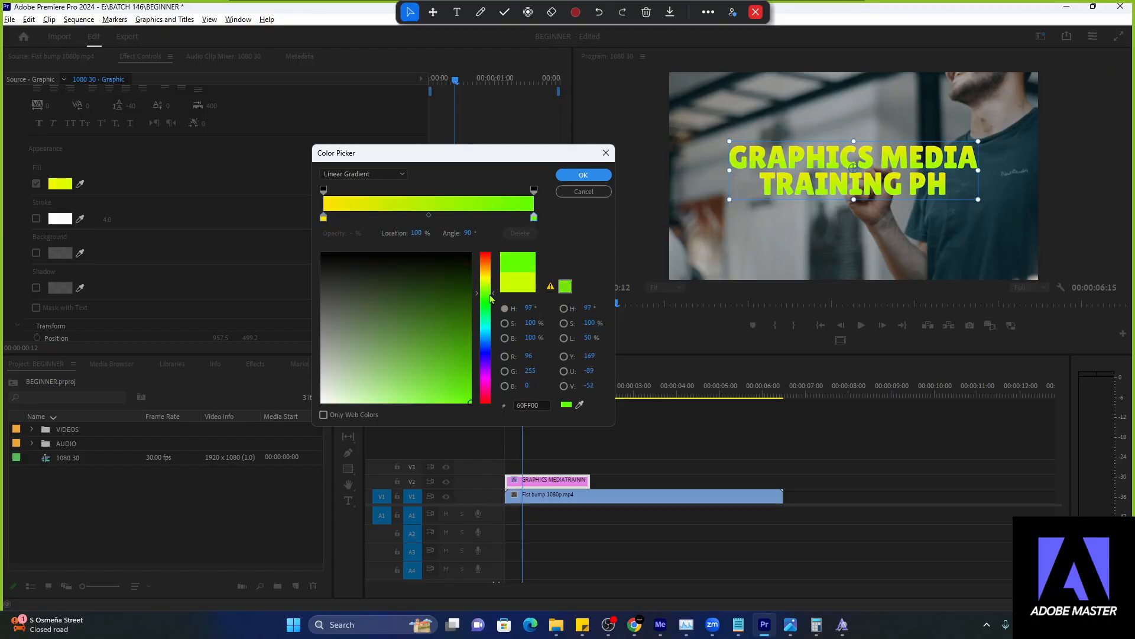
drag(491, 299, 504, 266)
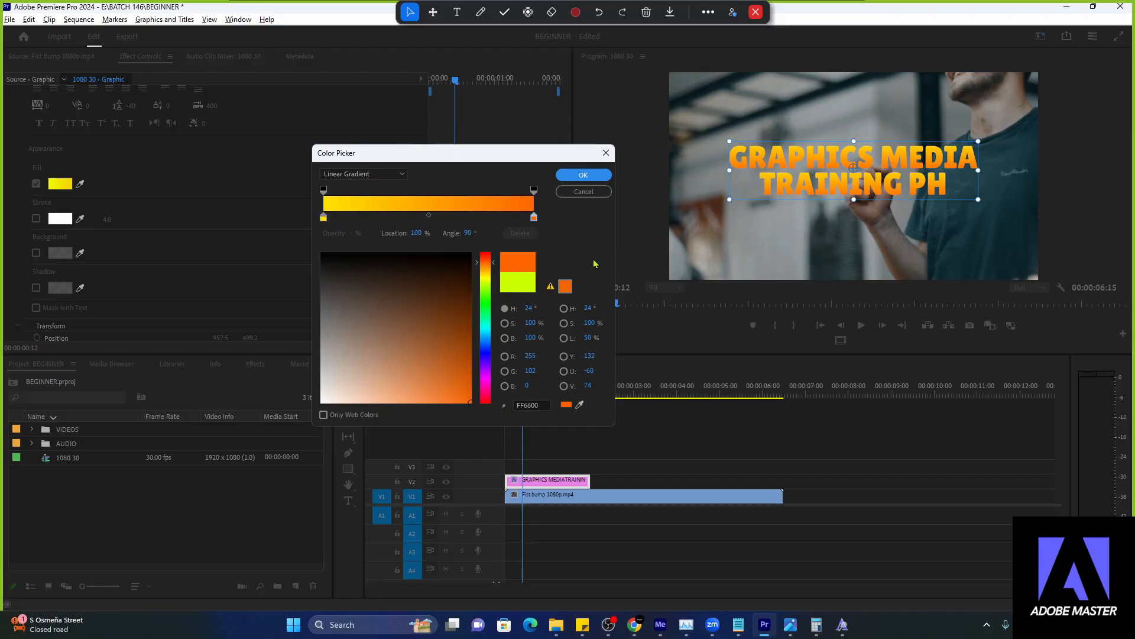
click(583, 175)
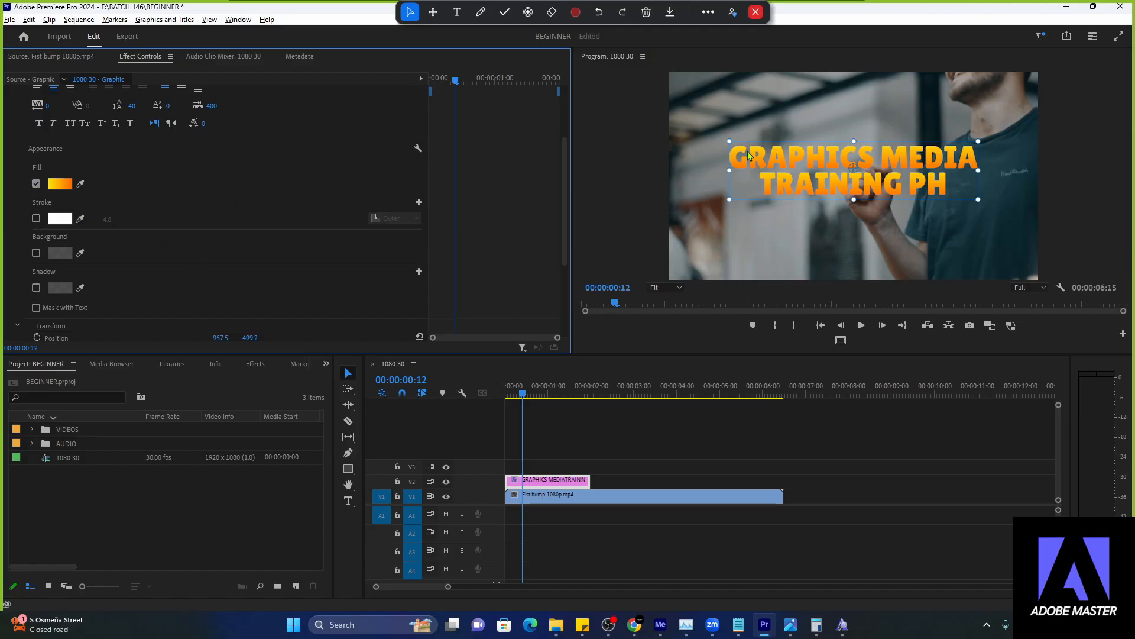
- Enable an outer stroke on the title text and set its width to 2.0
key(ctrl)
click(36, 219)
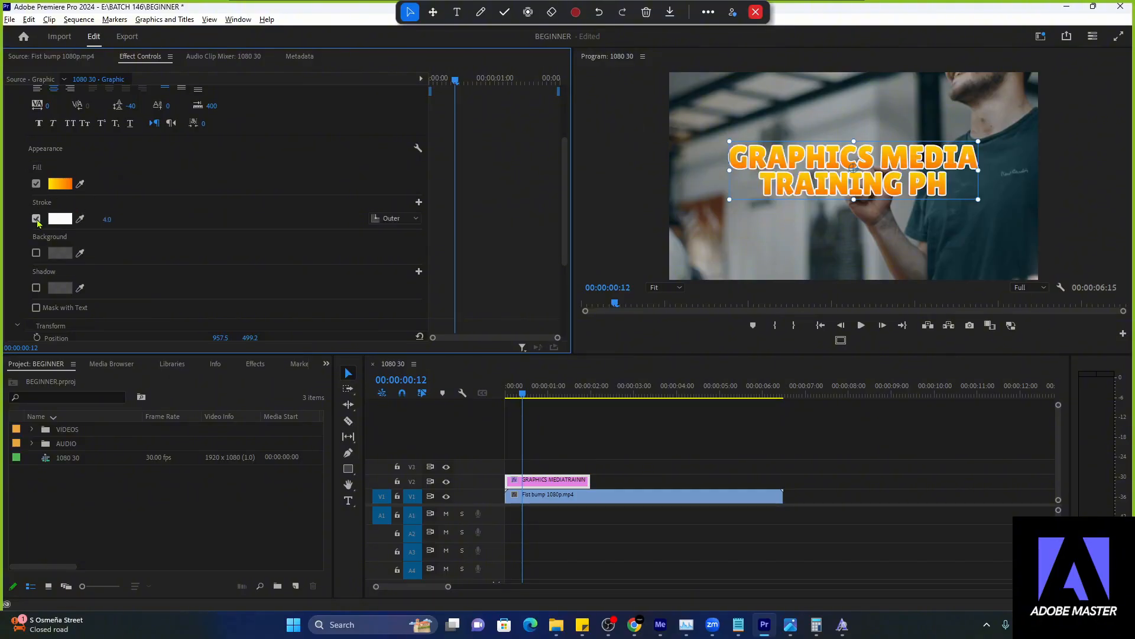
click(36, 219)
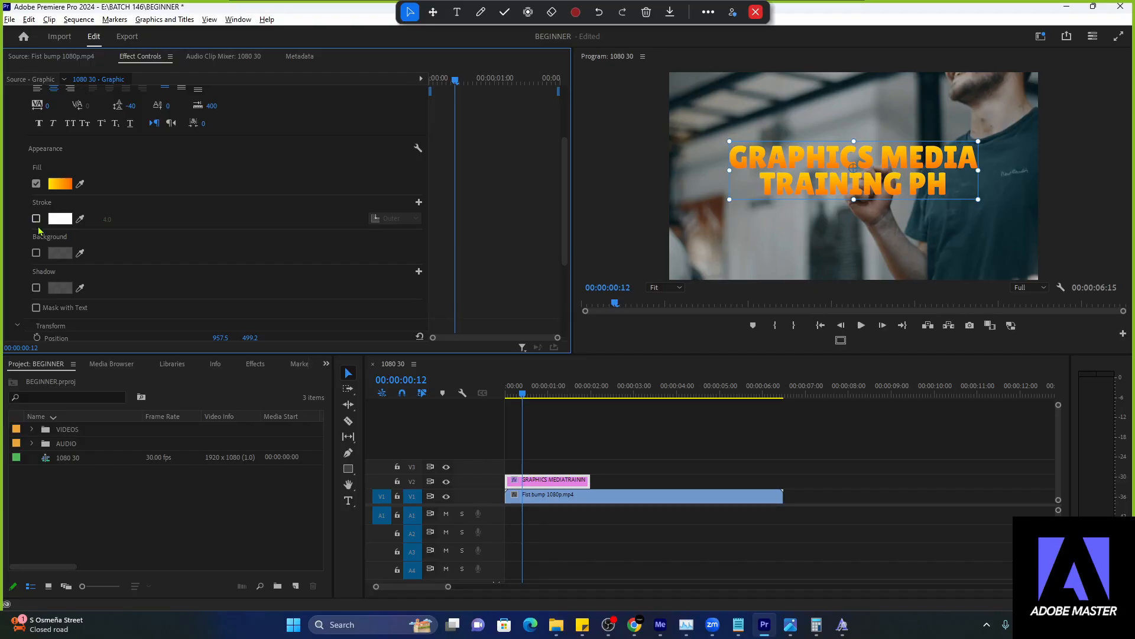
click(36, 219)
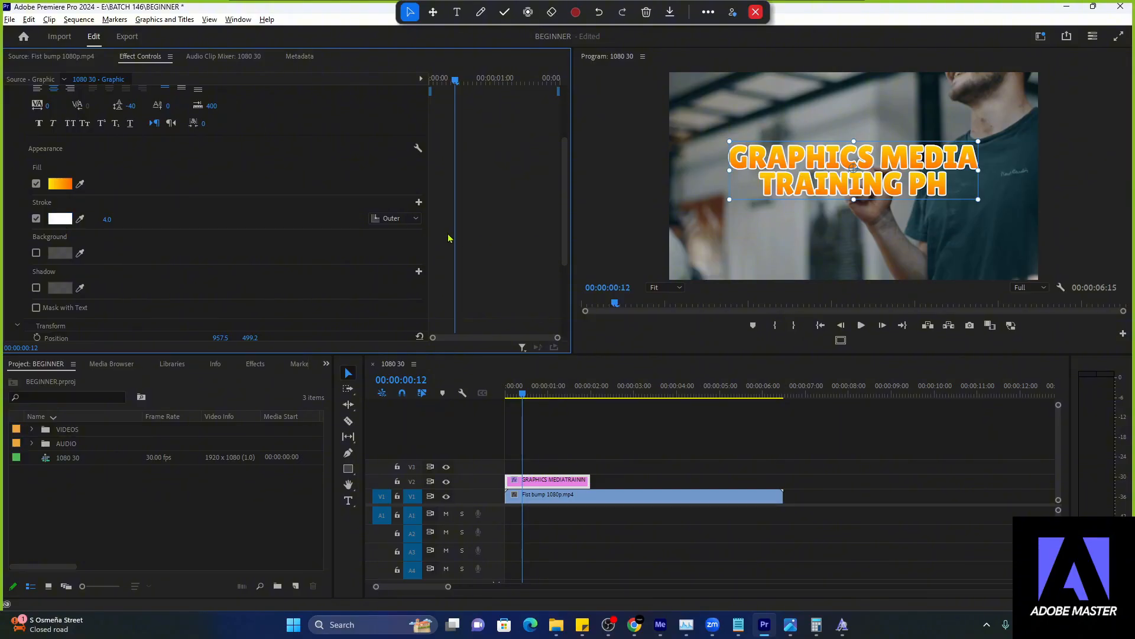
click(108, 218)
click(528, 11)
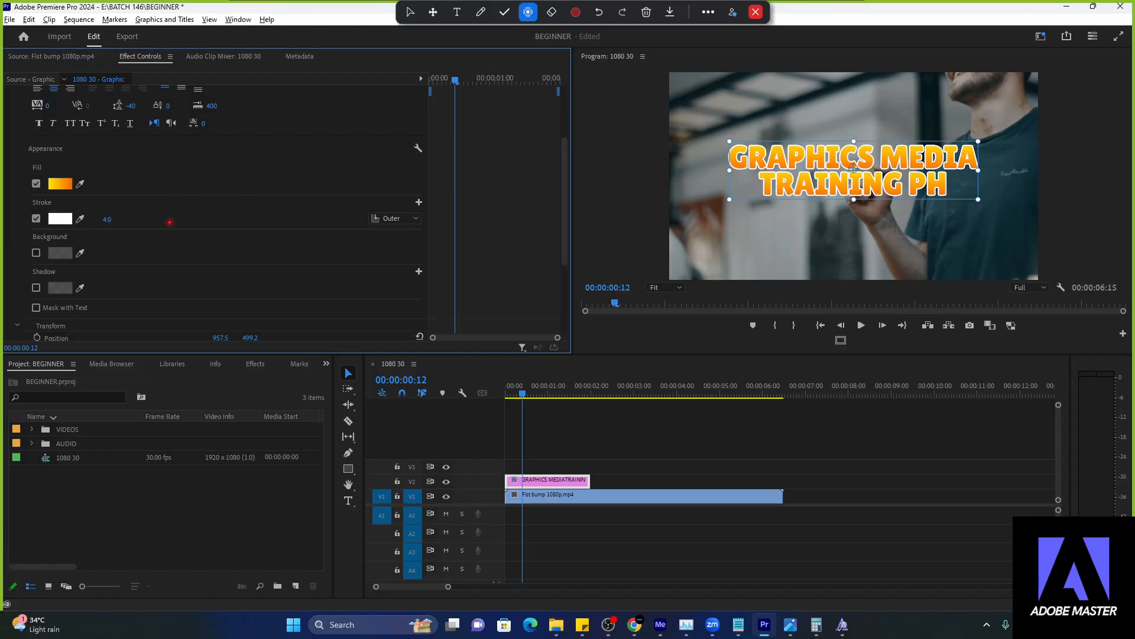
mouse_move(170, 222)
mouse_down()
mouse_move(253, 228)
mouse_move(203, 236)
mouse_move(134, 207)
mouse_move(92, 220)
mouse_up()
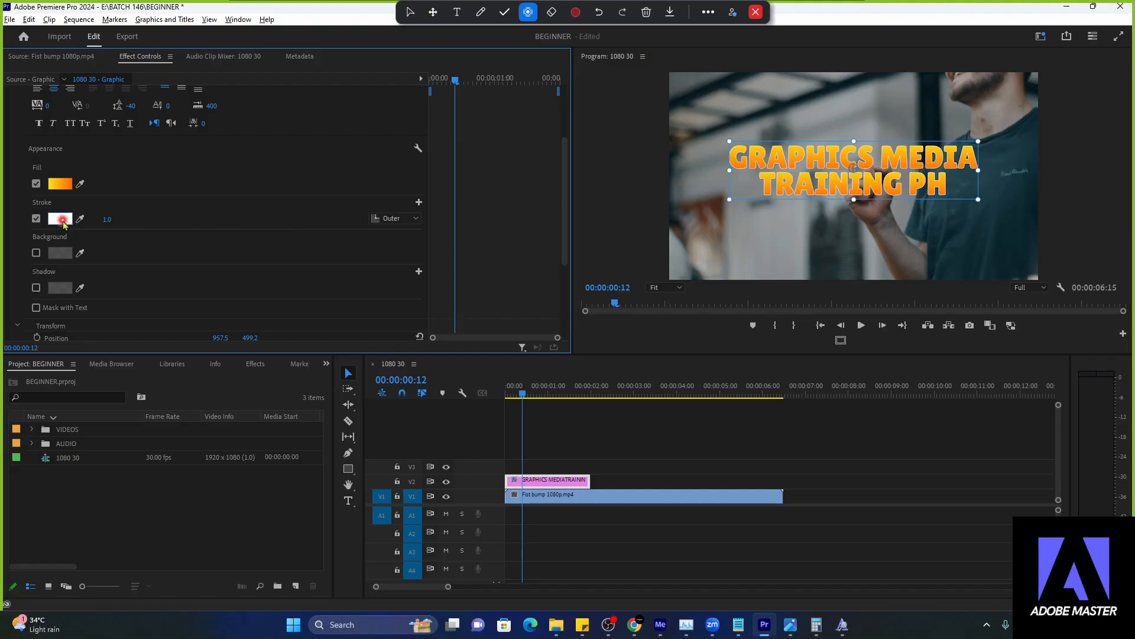
click(108, 219)
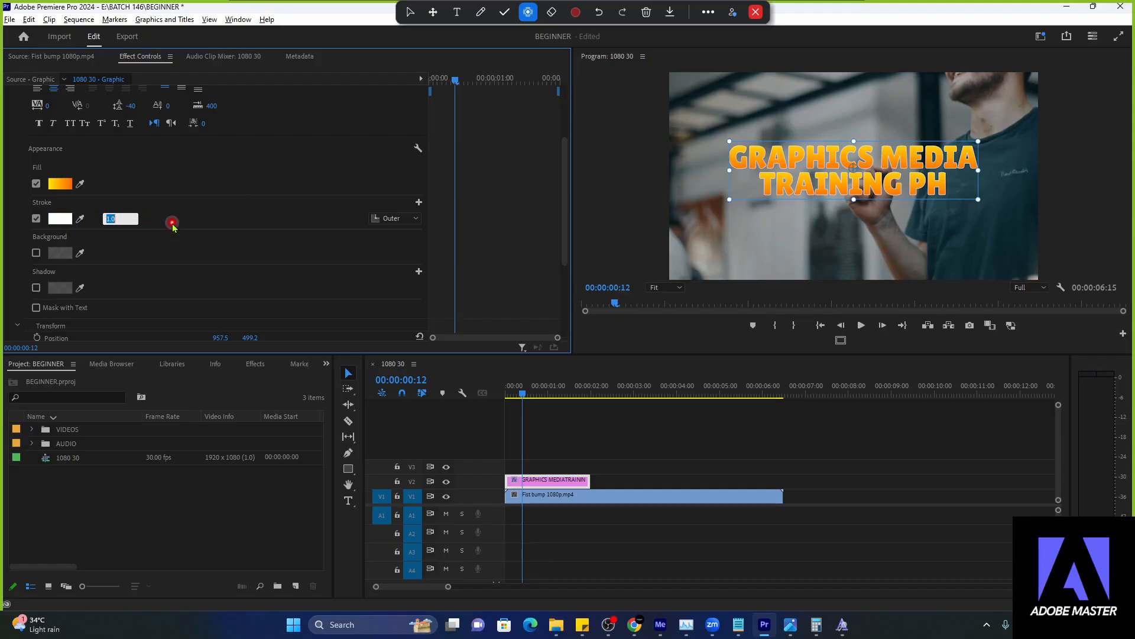
text(2)
key(Return)
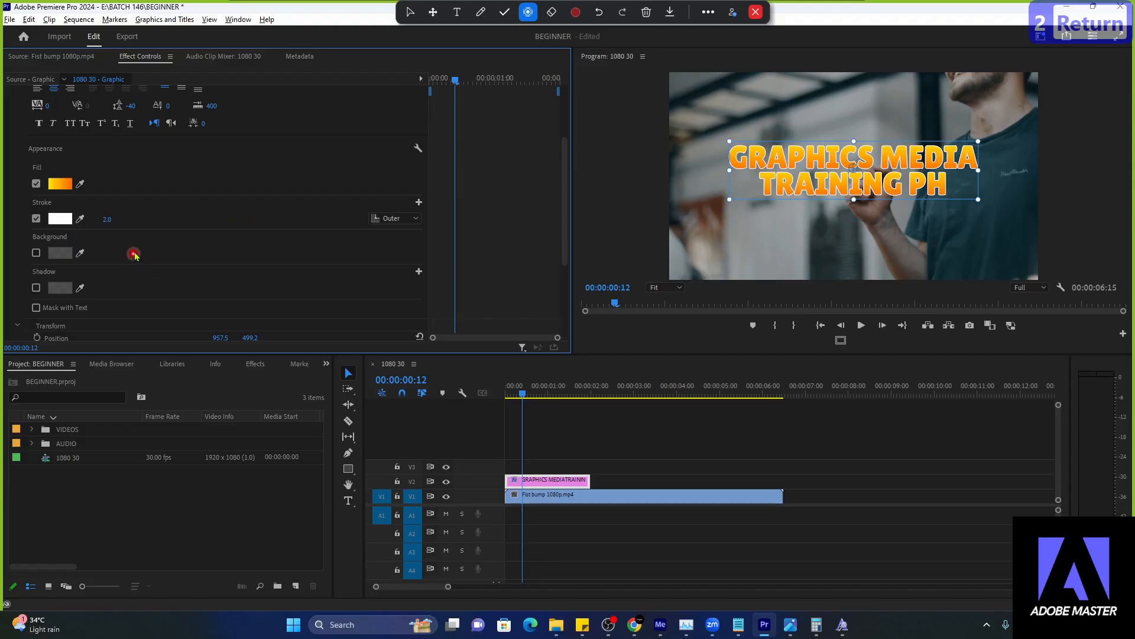
- Change the title's stroke to solid black 000000
click(61, 219)
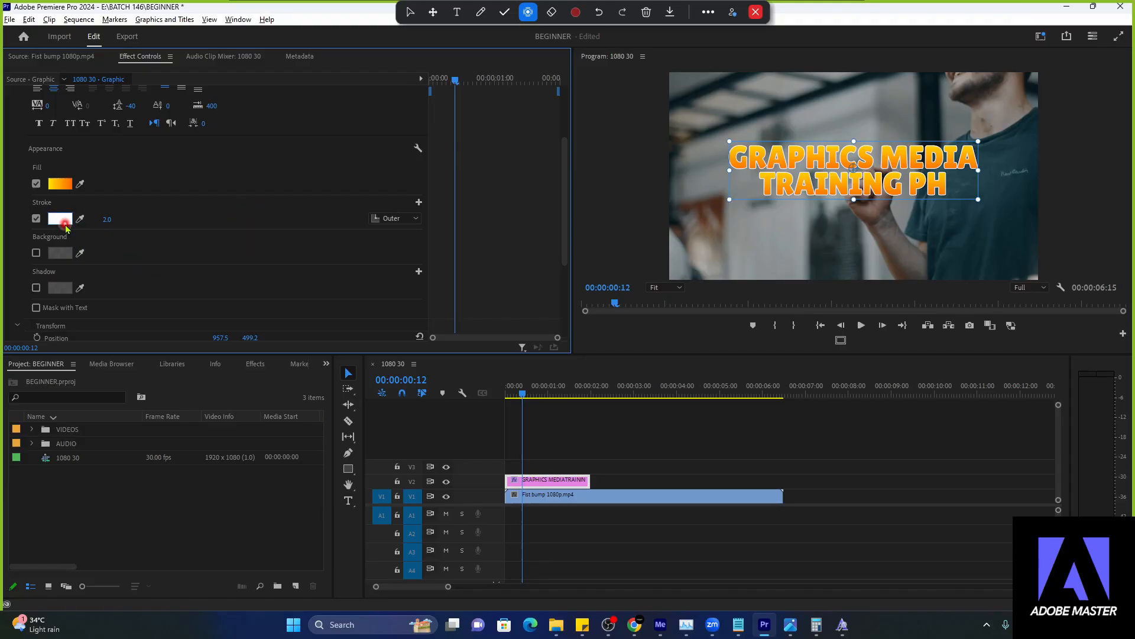
click(601, 153)
click(59, 219)
click(389, 193)
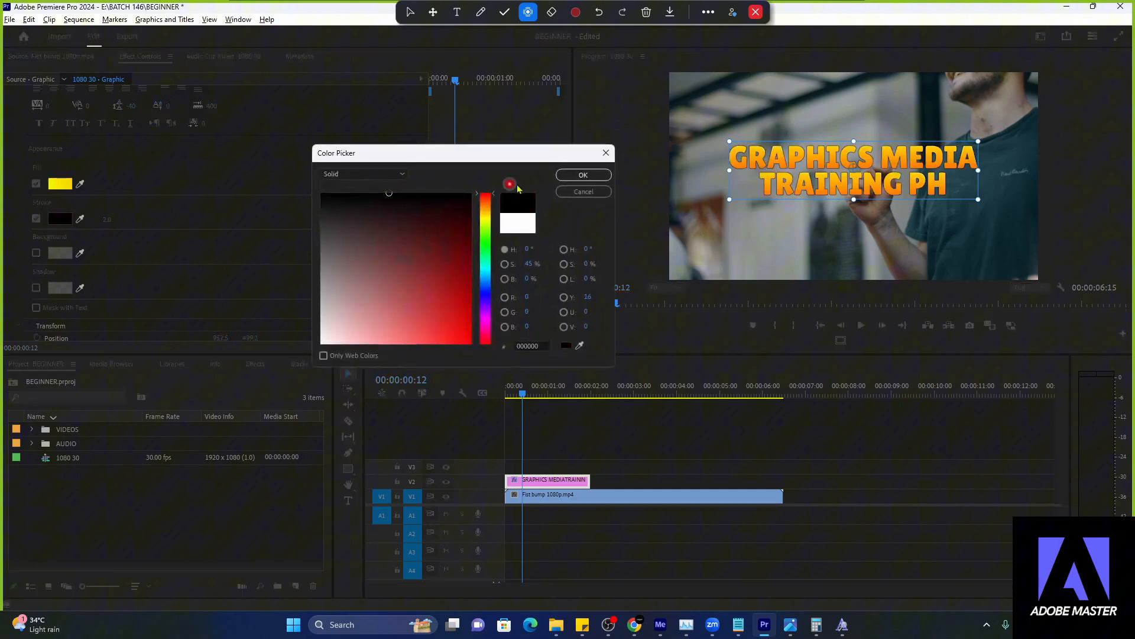
click(582, 176)
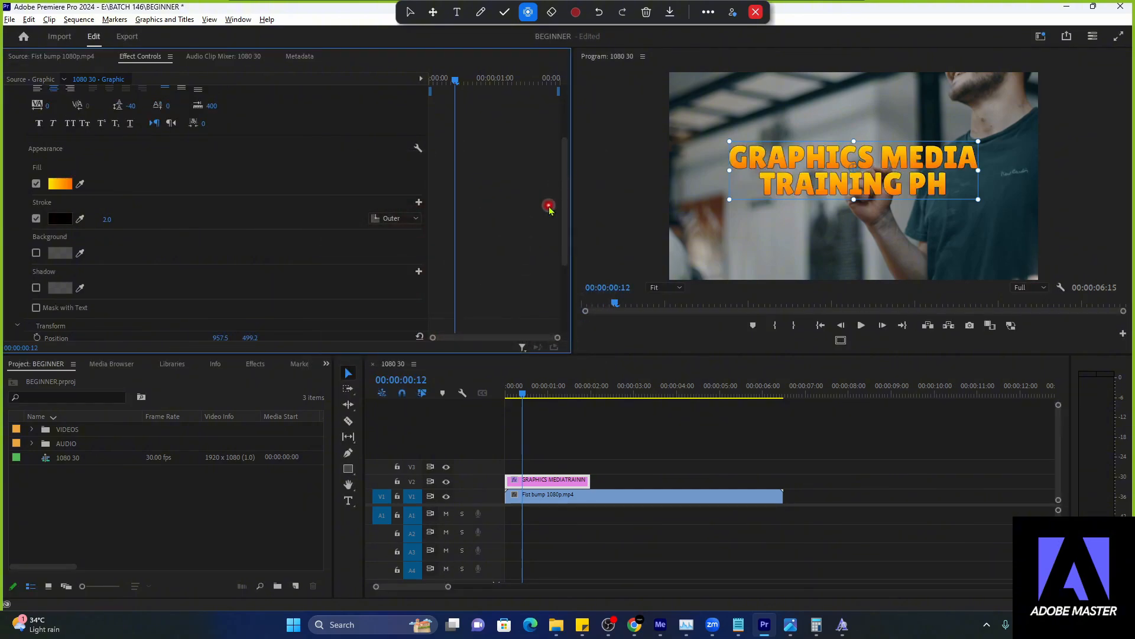
- Enable the title's background, colour it black and set its opacity to 100%
click(36, 252)
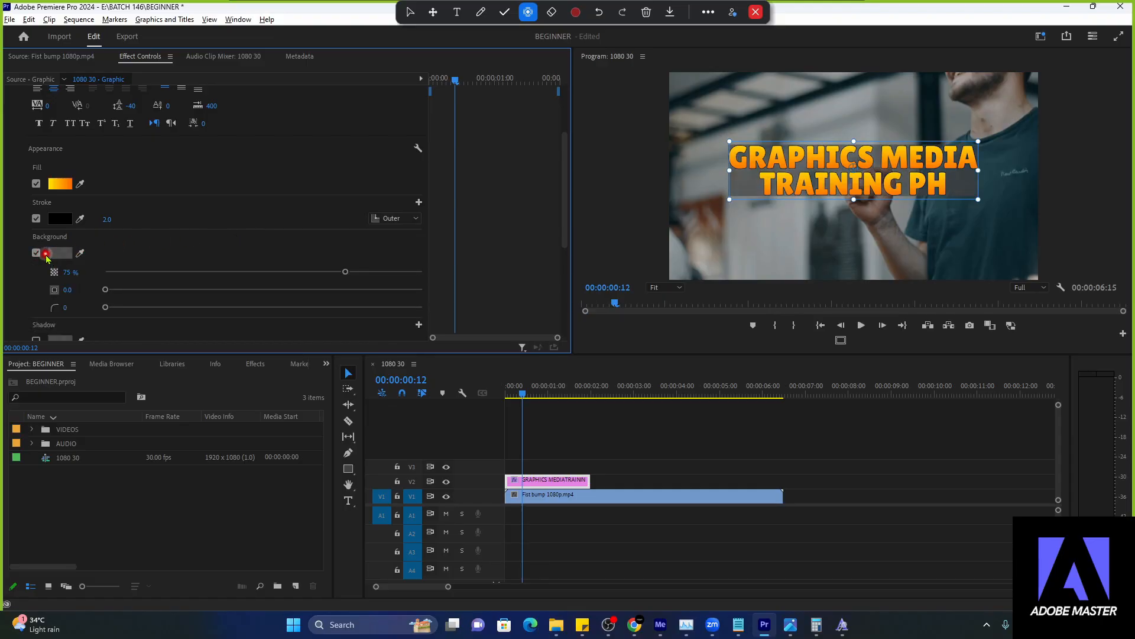
click(60, 253)
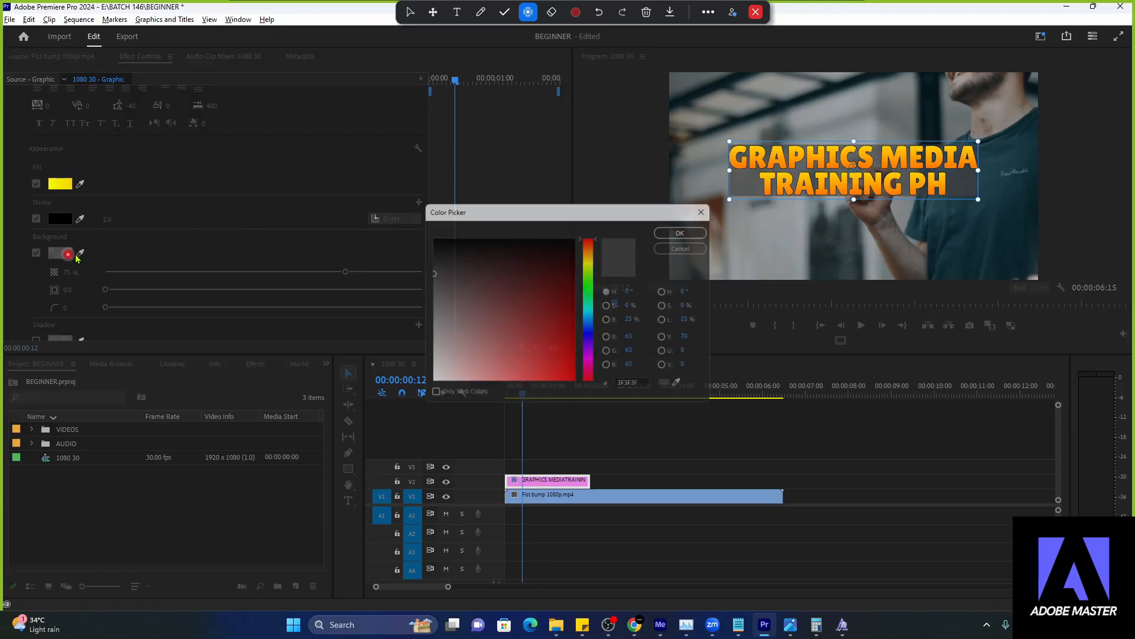
mouse_move(490, 264)
mouse_down()
mouse_move(541, 269)
mouse_move(526, 235)
mouse_up()
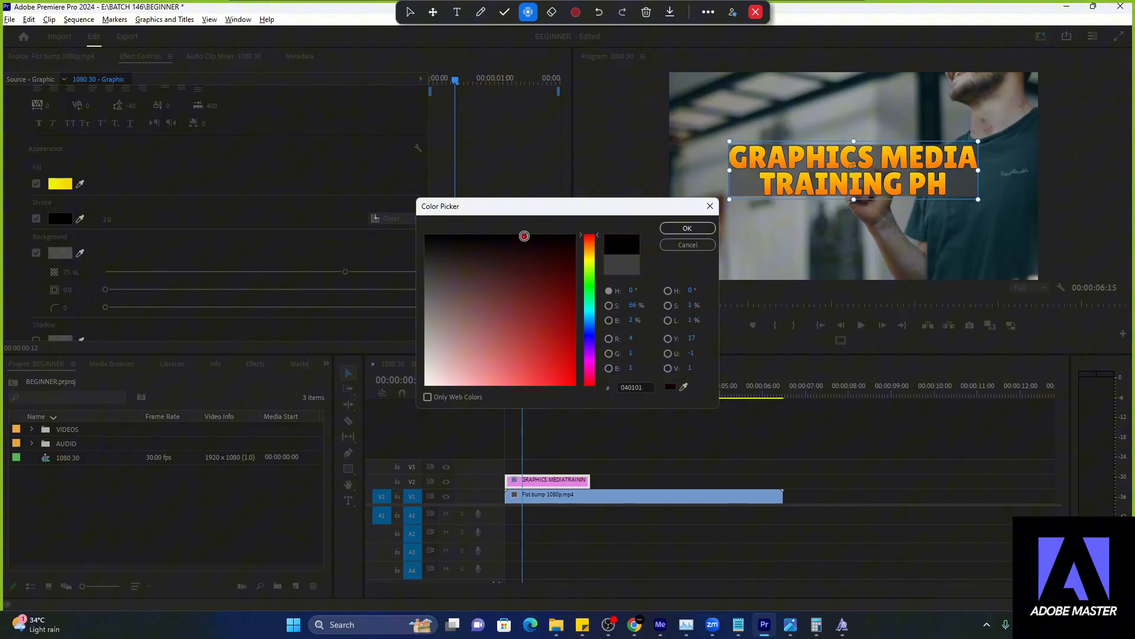
click(674, 228)
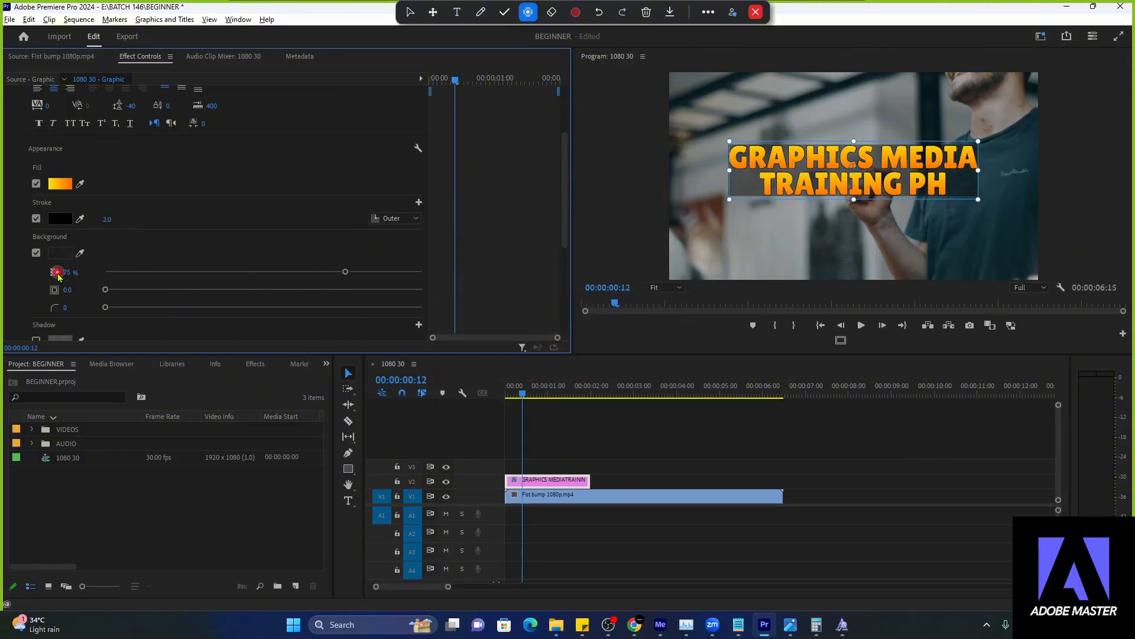
drag(348, 272, 421, 273)
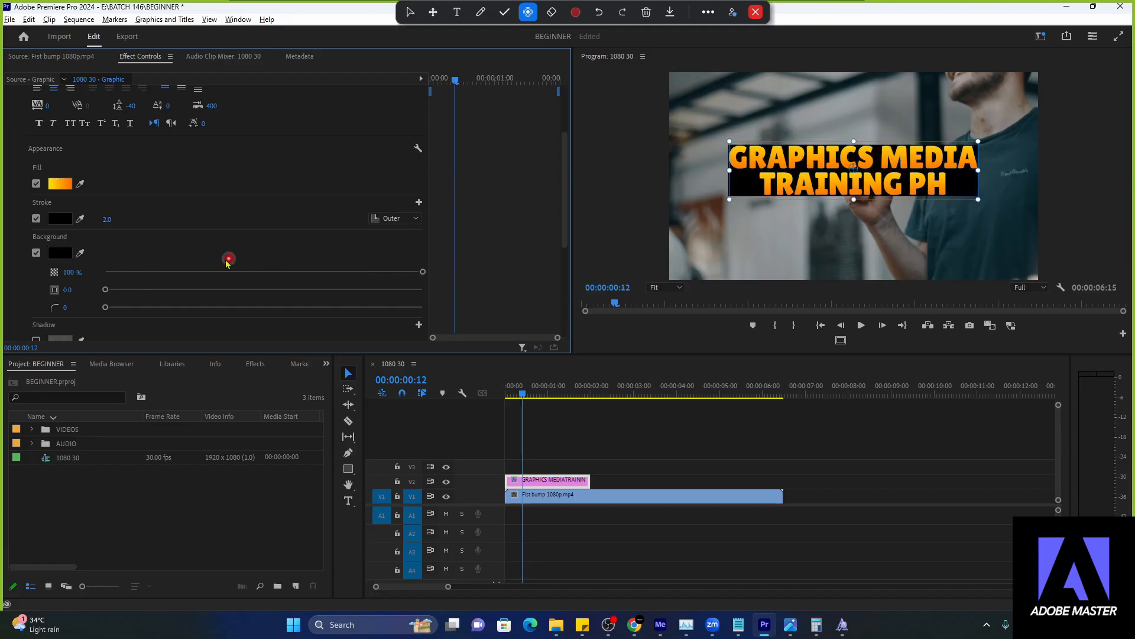
- Enlarge the title's background to size 48.0 with rounded corners, and turn the background off
scroll(177, 254, down, 1)
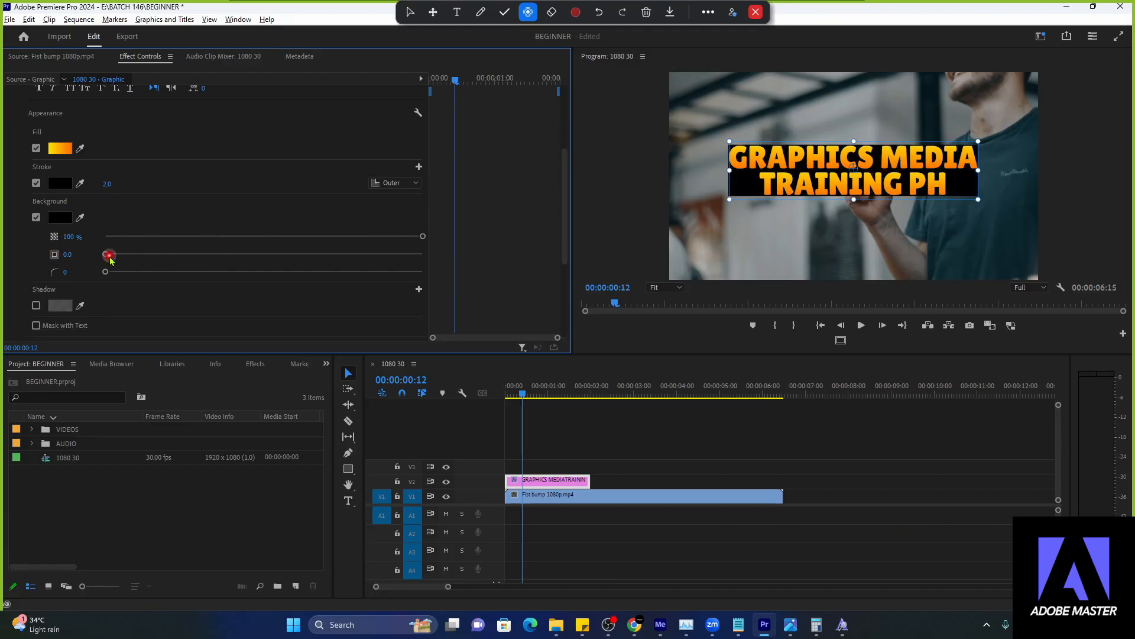
drag(107, 255, 258, 266)
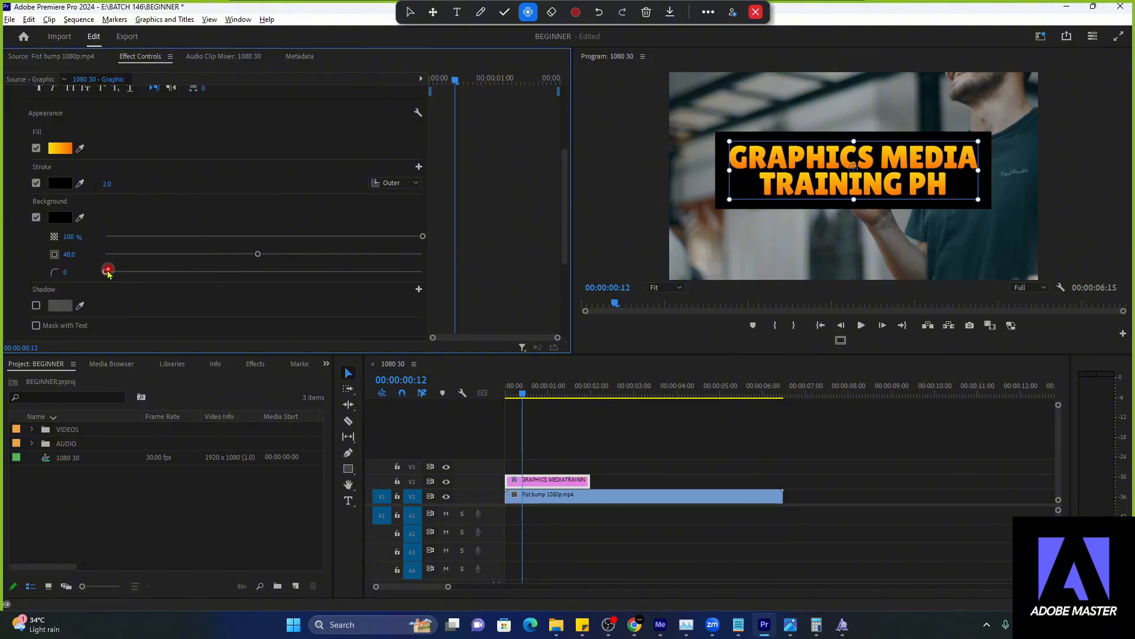
drag(105, 272, 210, 273)
click(36, 218)
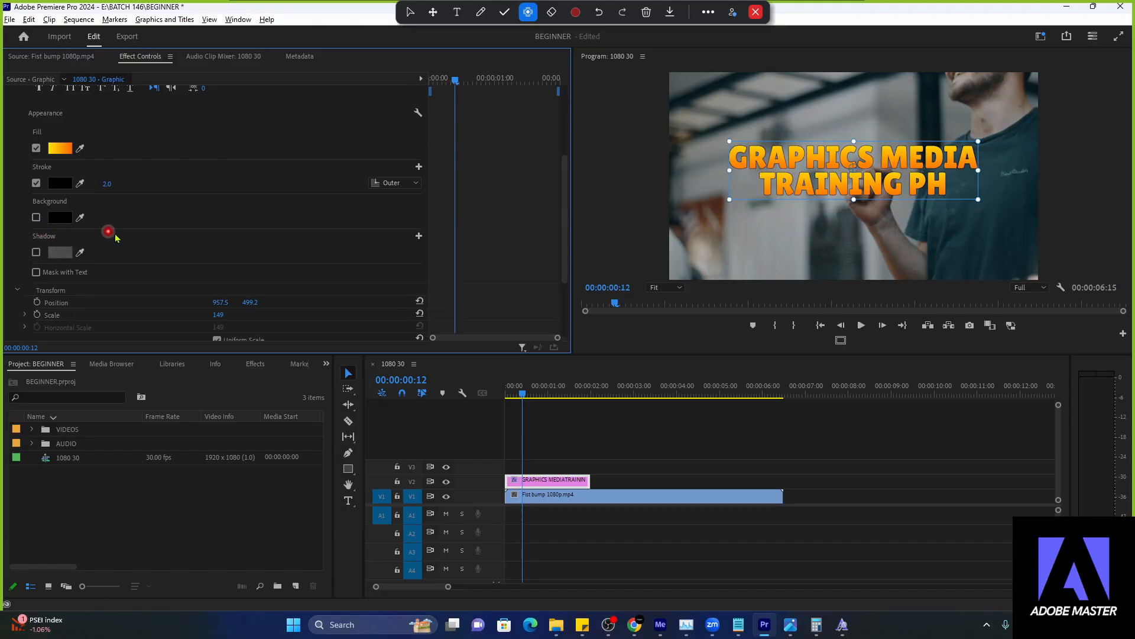
- Toggle the title's shadow on and off to compare the effect, ending with it disabled
scroll(114, 245, down, 1)
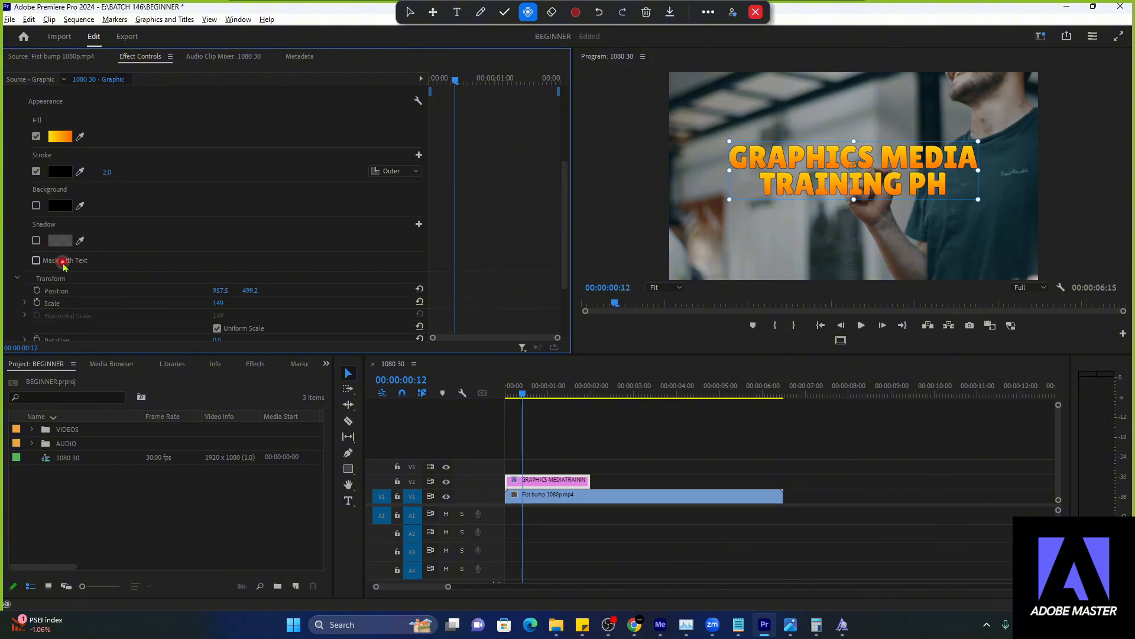
key(ctrl)
click(36, 241)
scroll(35, 246, down, 1)
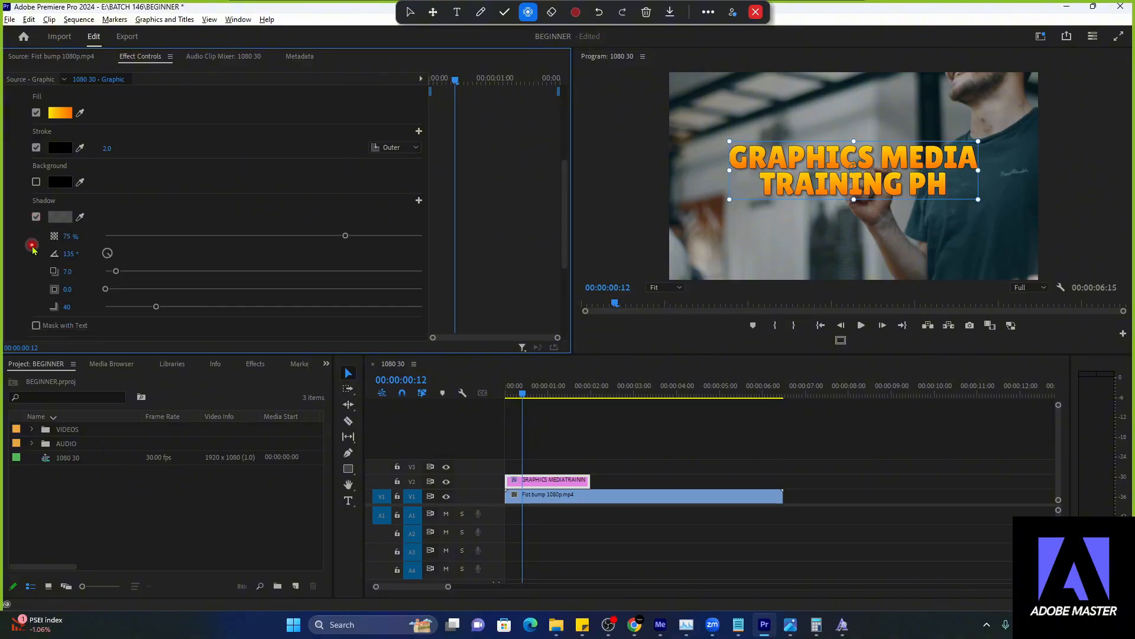
click(37, 217)
click(36, 217)
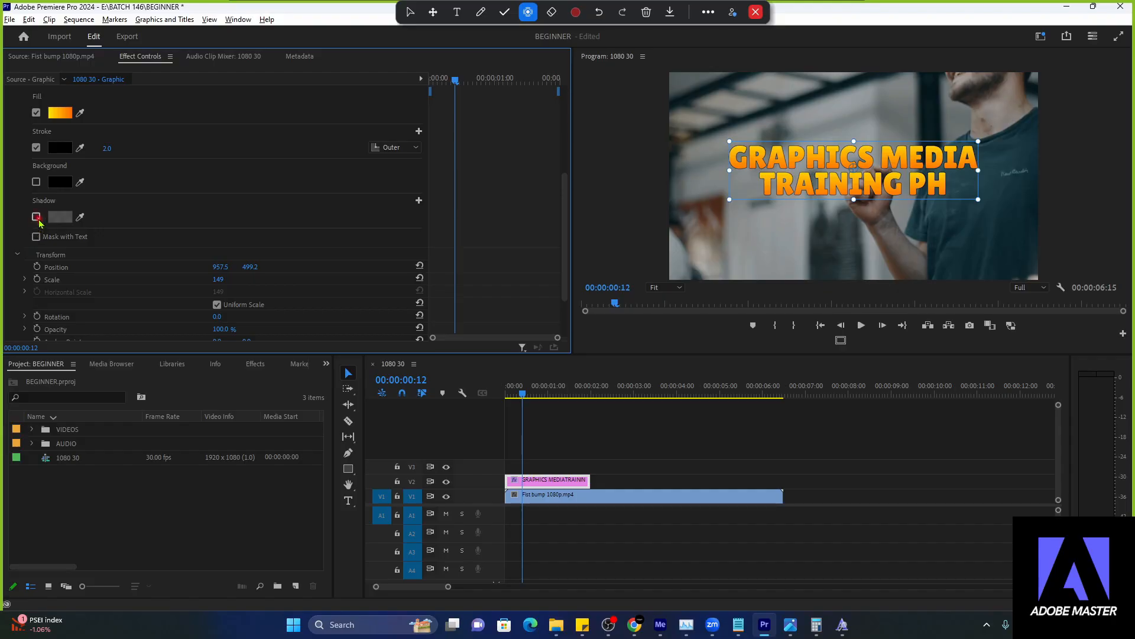
scroll(11, 236, down, 2)
scroll(11, 236, up, 1)
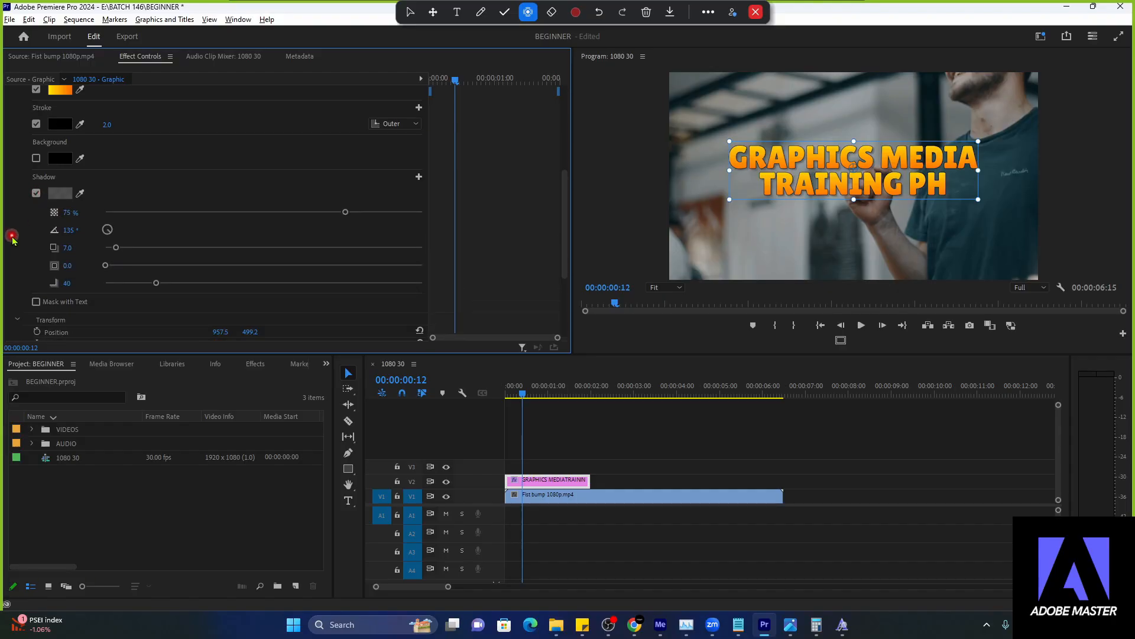
click(36, 193)
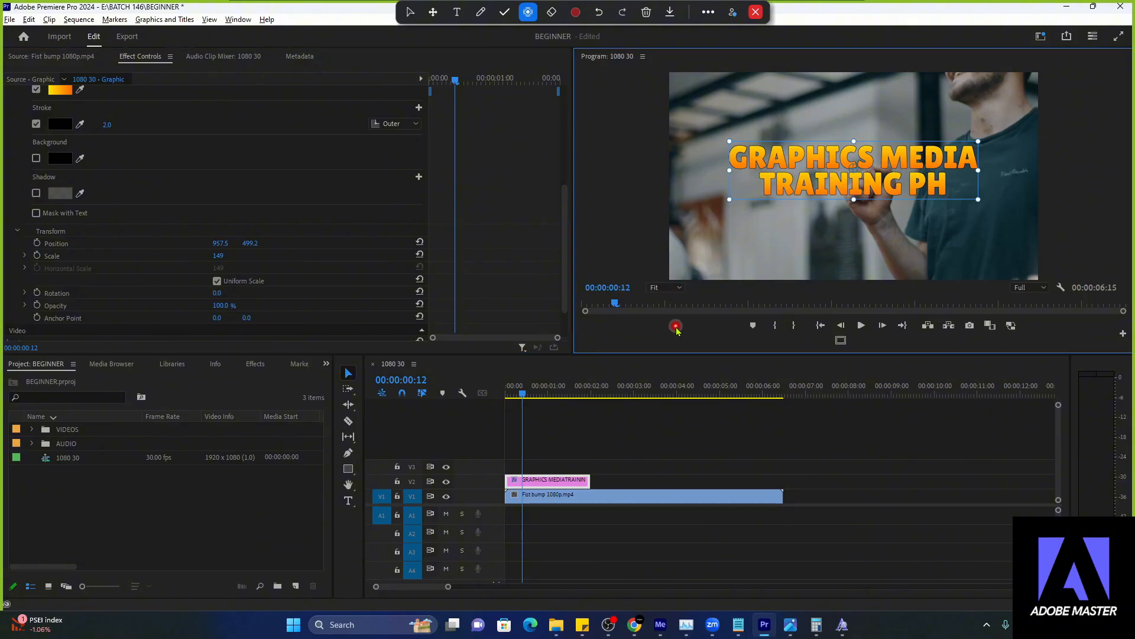
- Inspect the title's stroke in the program preview at 150% and 50% magnification
click(674, 290)
click(667, 379)
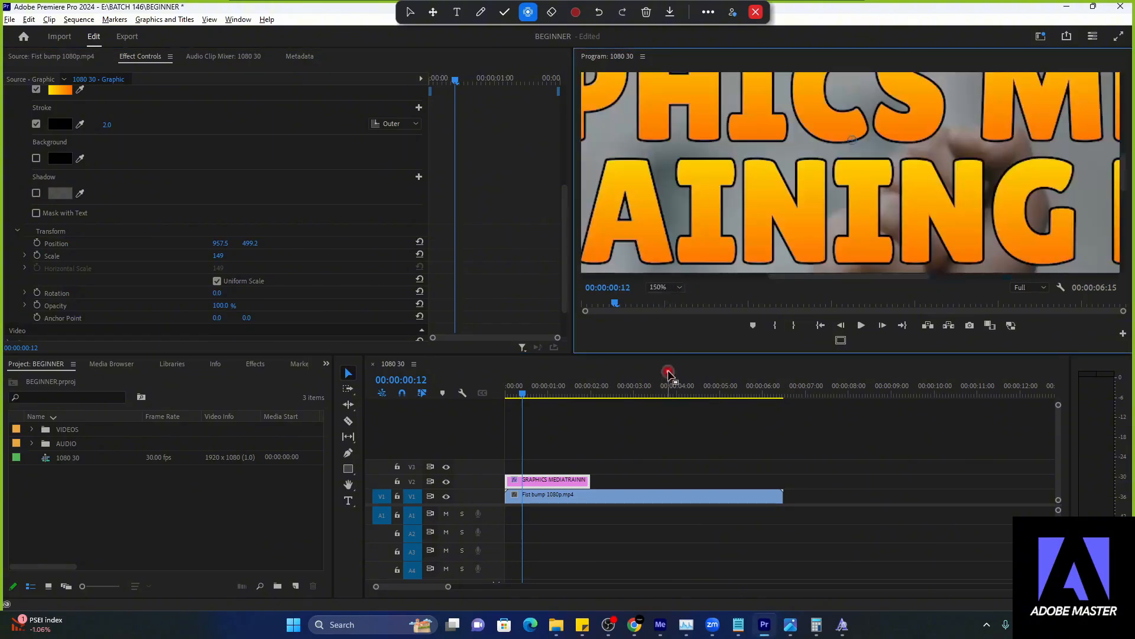
click(665, 288)
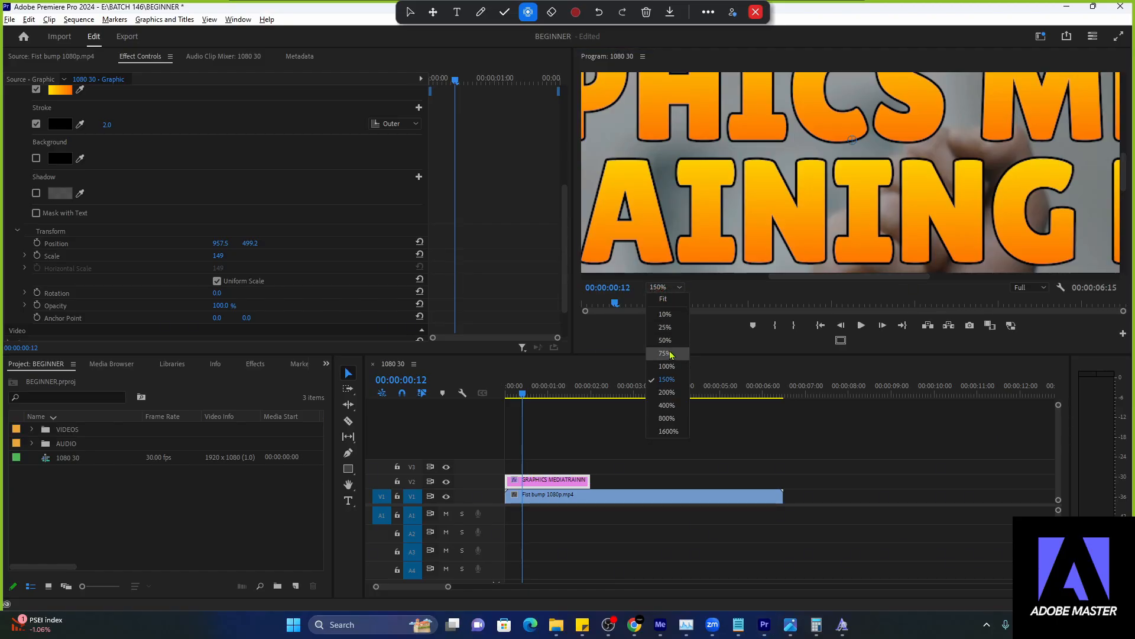
click(665, 340)
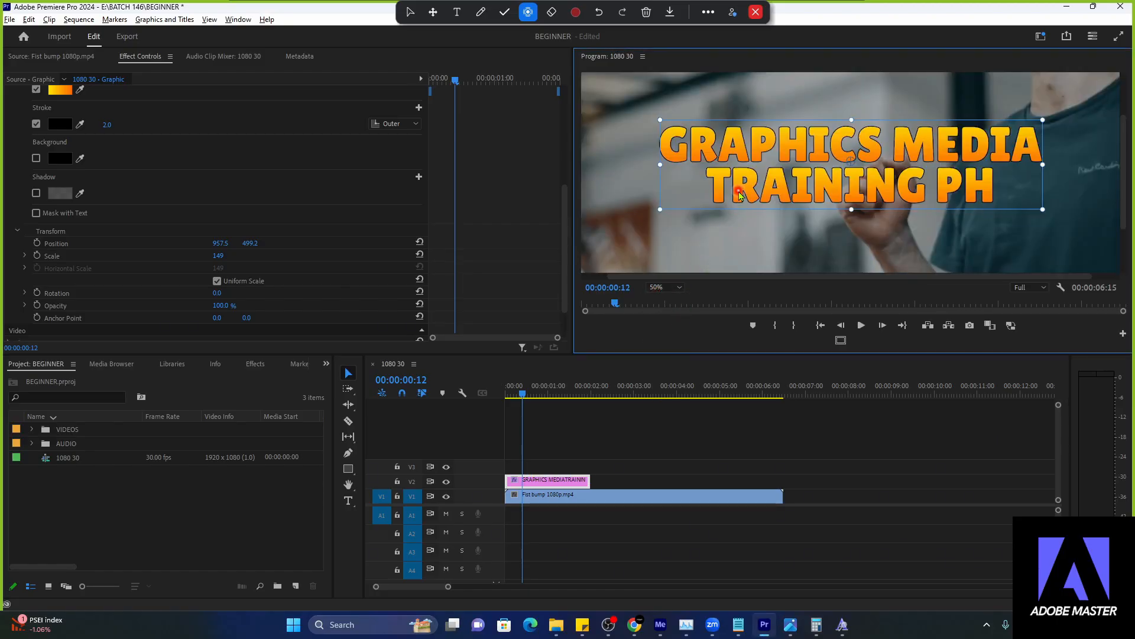
scroll(151, 181, up, 2)
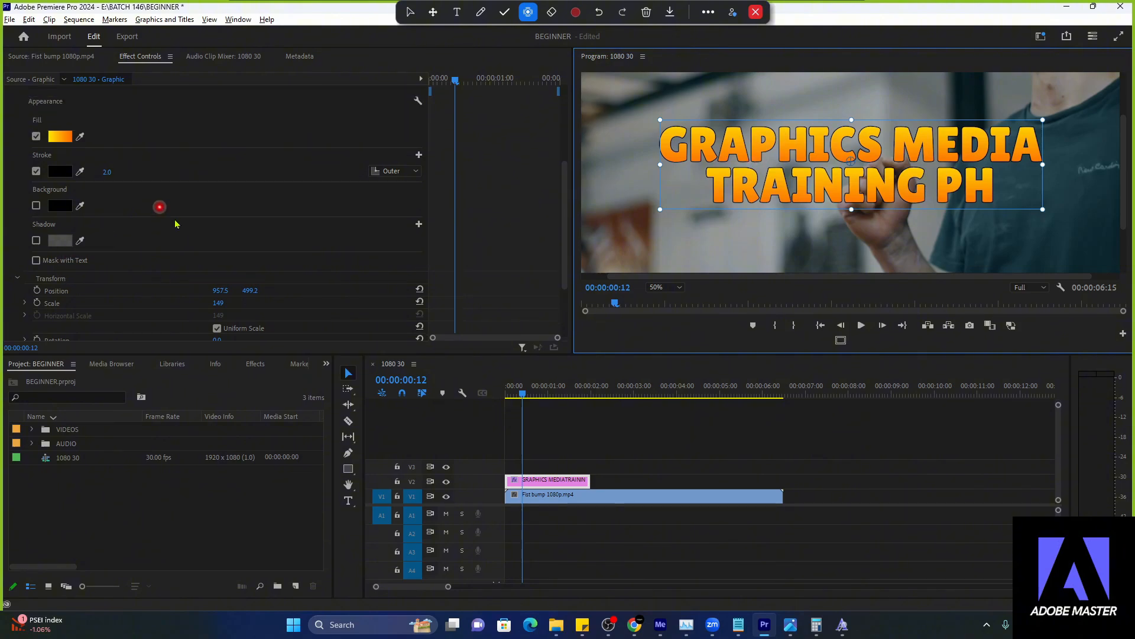
- Switch to File Explorer and view the 01-solar-system-futuristic-space-font preview image, then close the image and folder windows
click(557, 624)
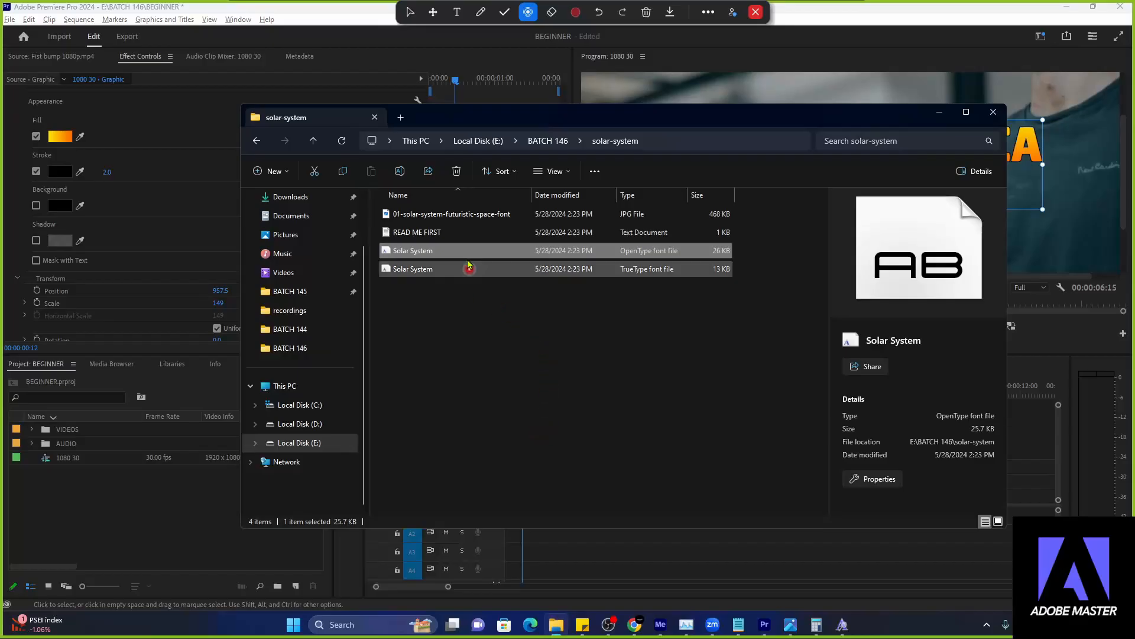
double_click(469, 215)
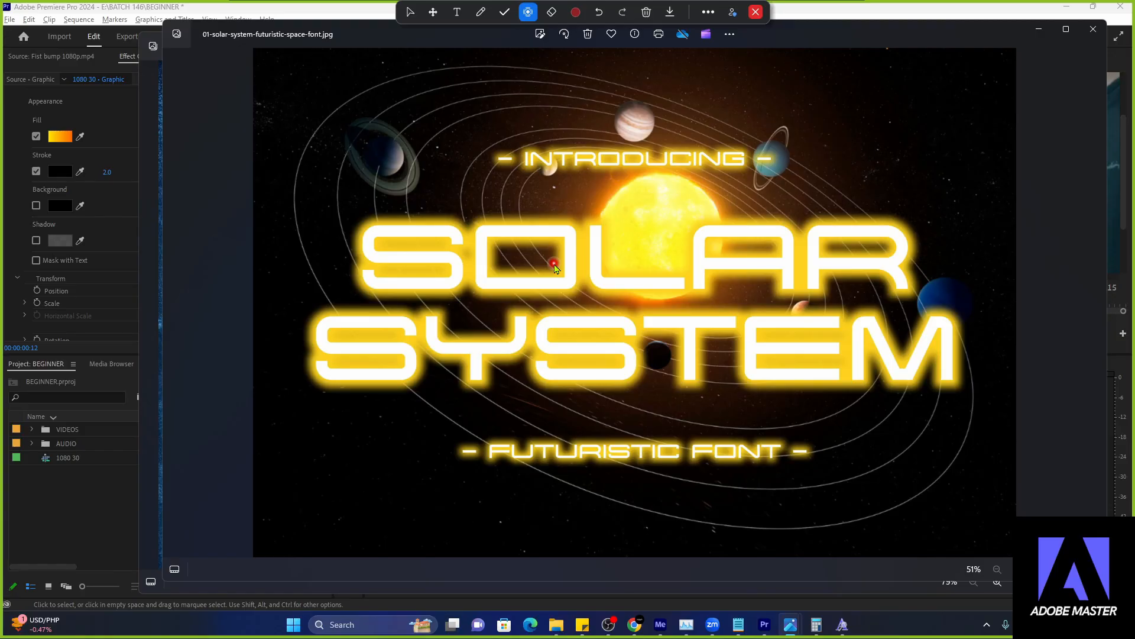
drag(1028, 35, 962, 53)
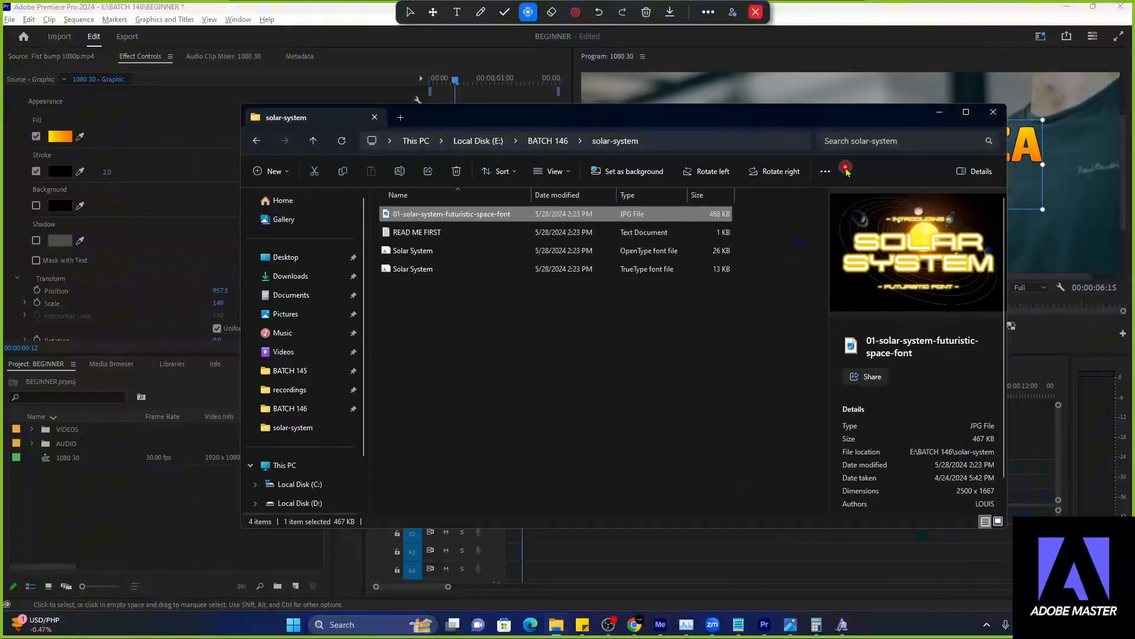
click(992, 114)
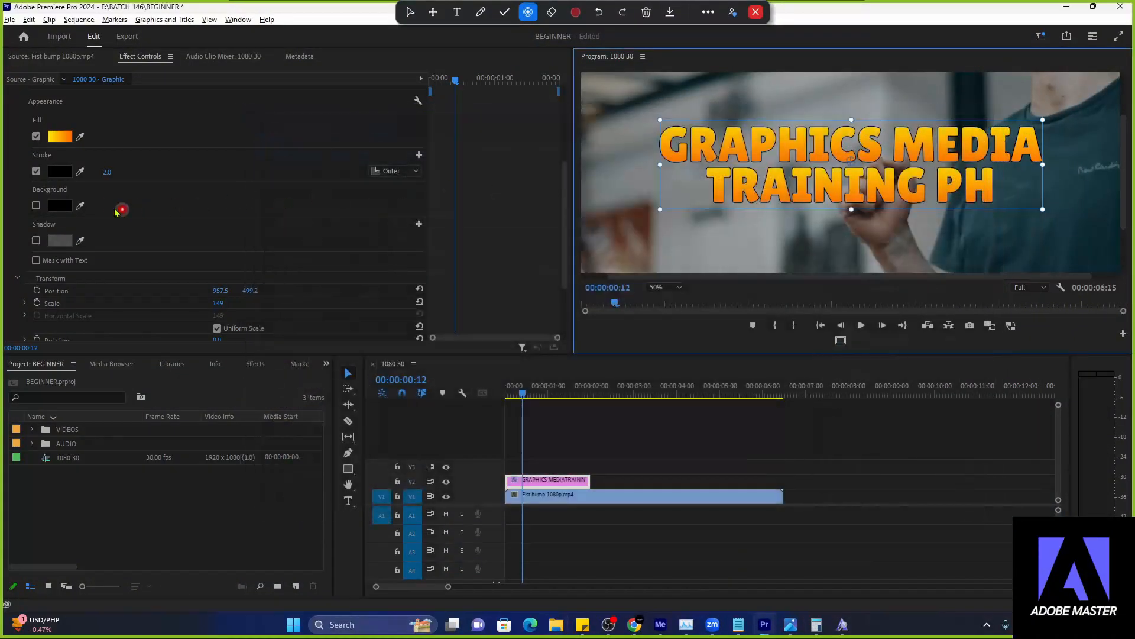
- Enable the title's shadow, darken its colour to black and raise its opacity to 100%
click(35, 239)
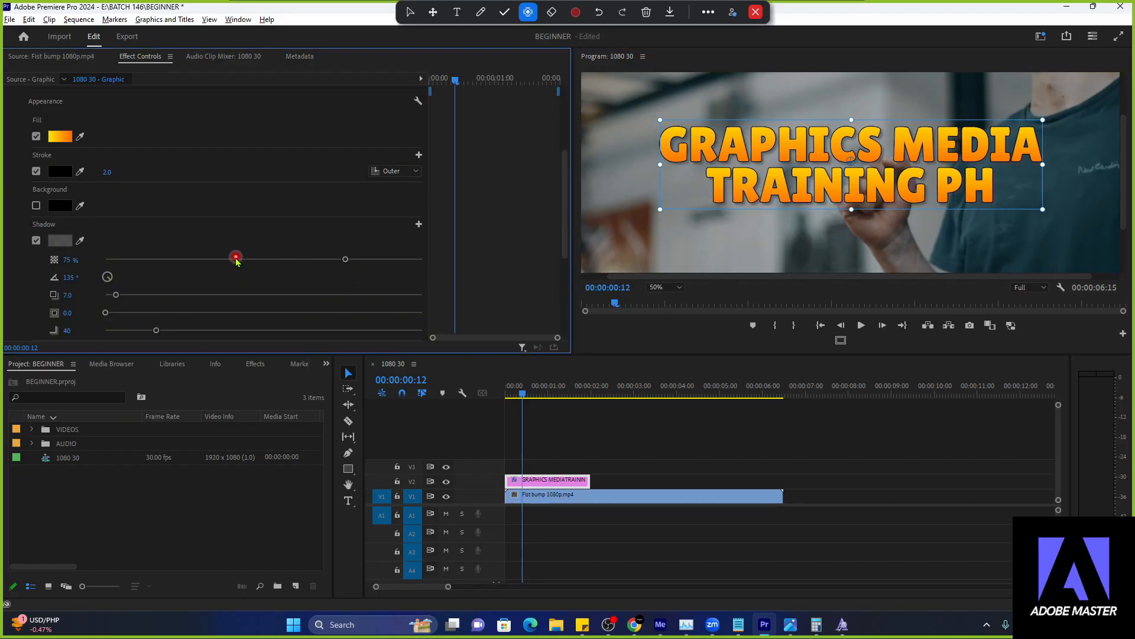
scroll(236, 255, down, 1)
click(410, 12)
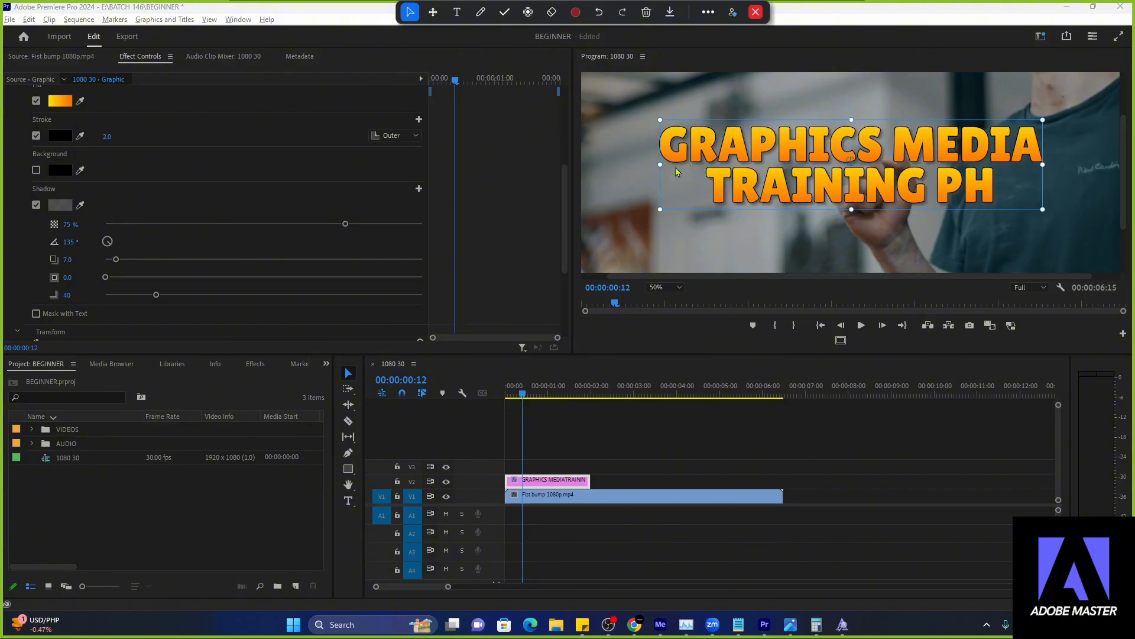
click(60, 204)
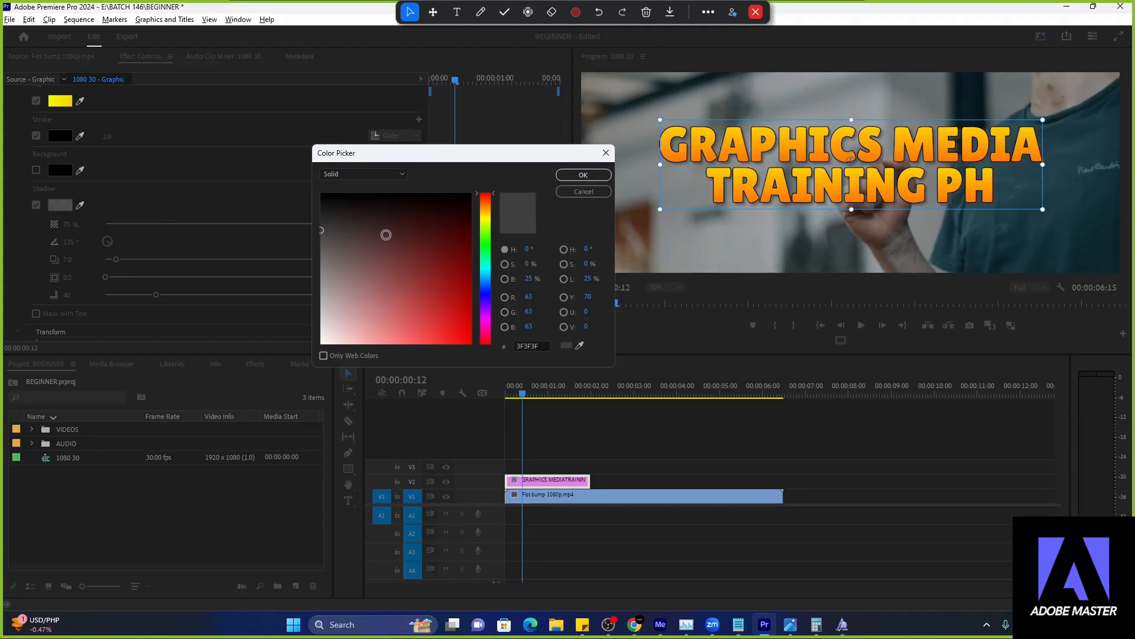
mouse_move(372, 222)
mouse_down()
mouse_move(394, 185)
mouse_move(398, 207)
mouse_up()
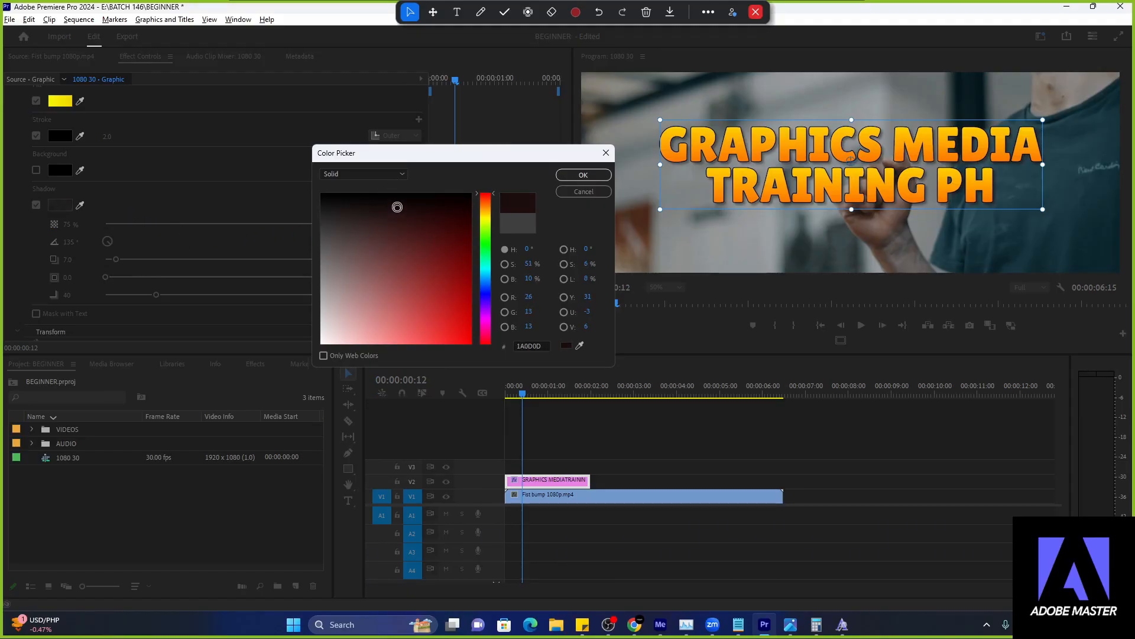
click(583, 175)
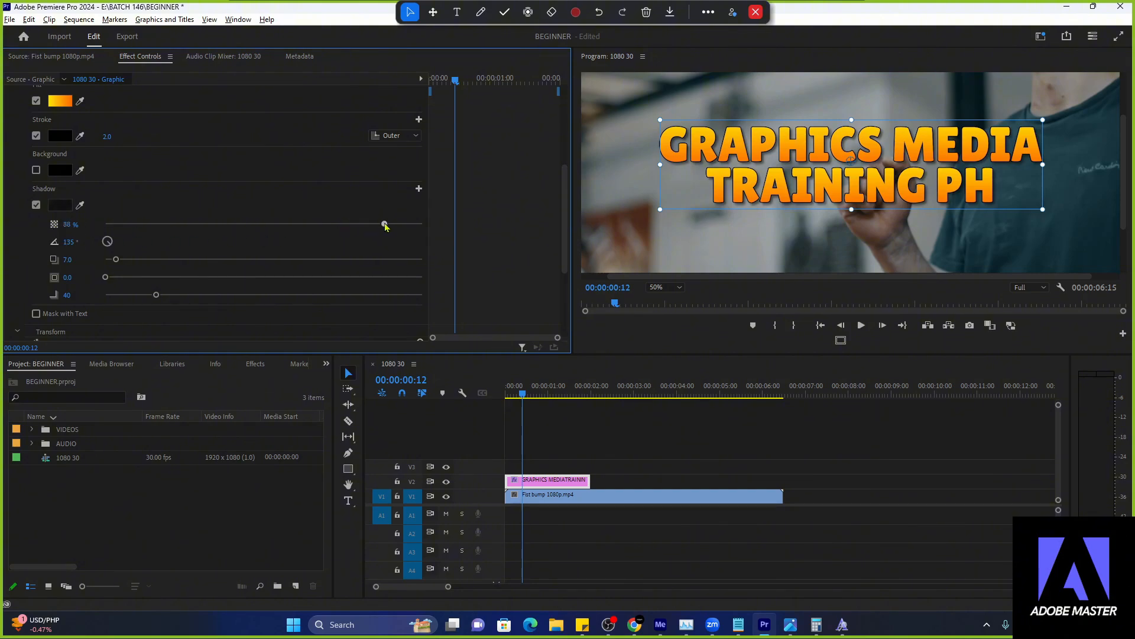
drag(385, 226, 427, 228)
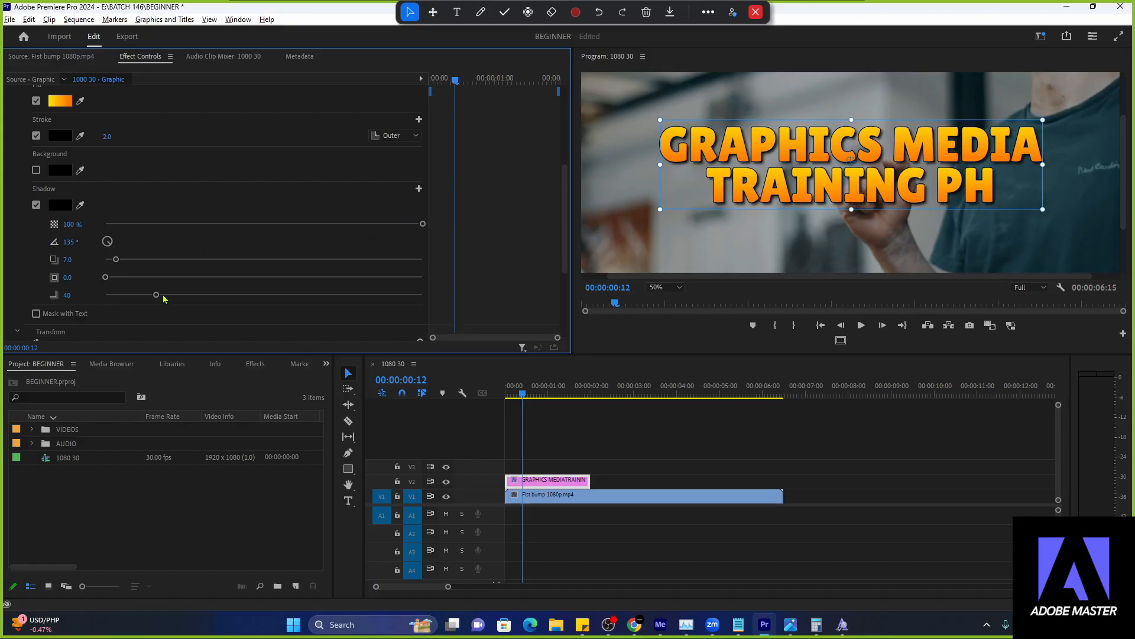
- Adjust the title's shadow to angle -247°, distance 9.3, size 2.4 and blur 50
drag(156, 295, 90, 300)
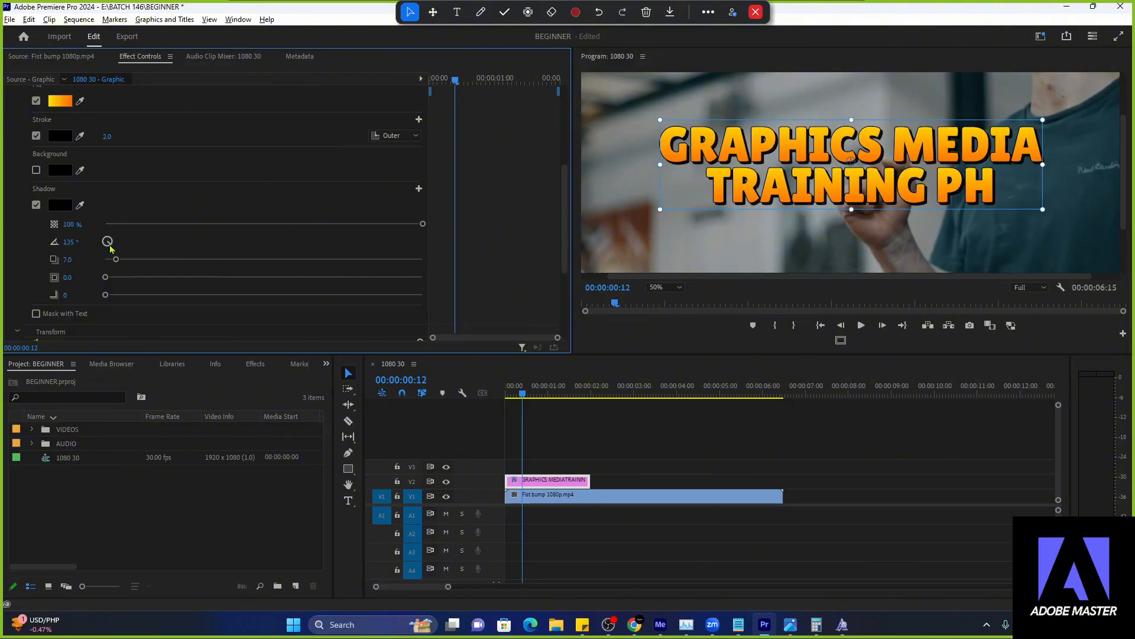
drag(111, 247, 159, 265)
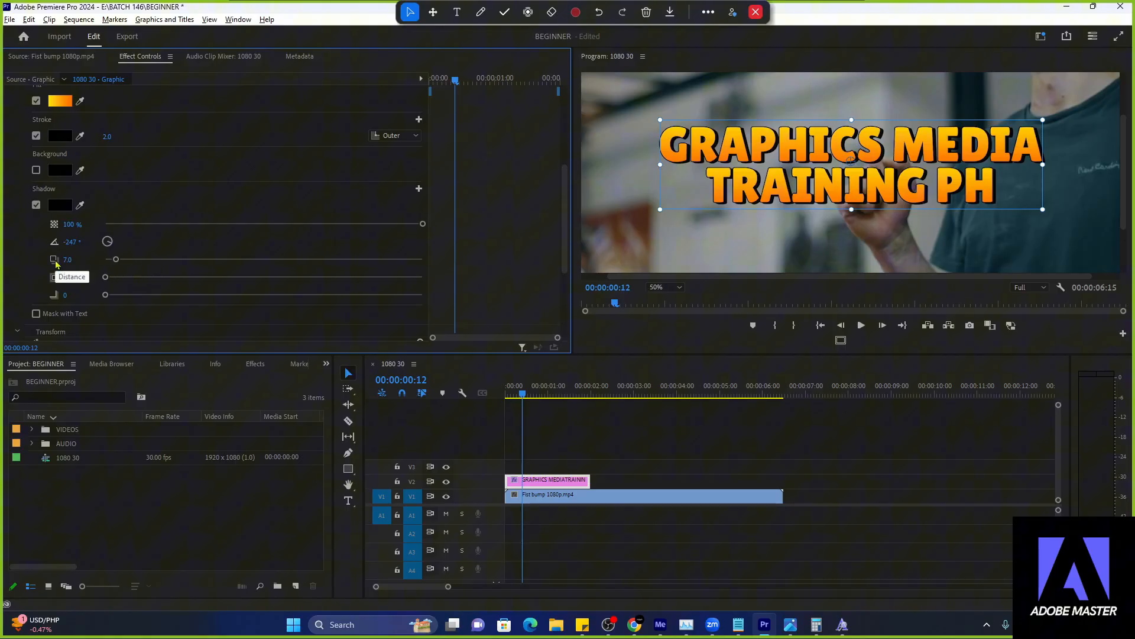
mouse_move(114, 261)
mouse_down()
mouse_move(198, 261)
mouse_move(120, 271)
mouse_up()
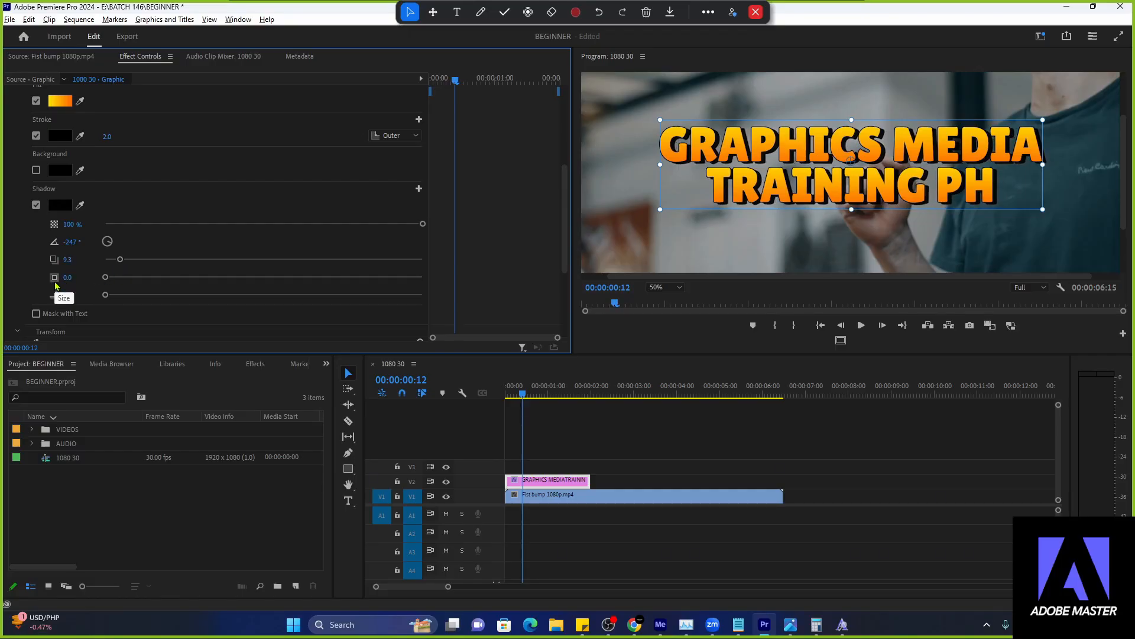
mouse_move(105, 277)
mouse_down()
mouse_move(138, 282)
mouse_move(113, 286)
mouse_up()
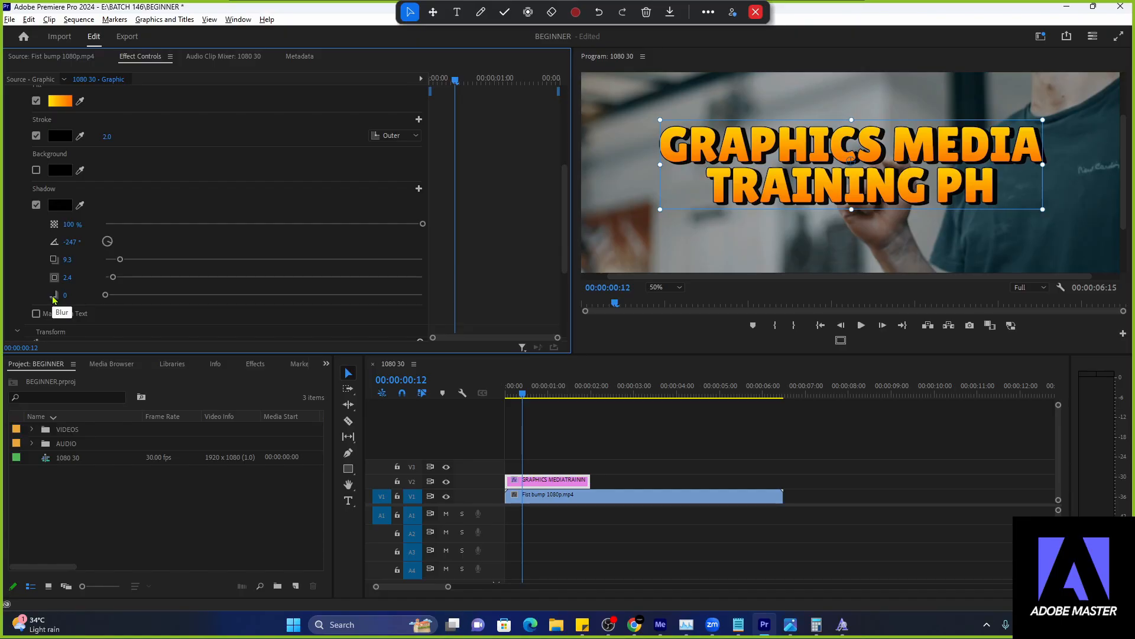
drag(105, 294, 163, 310)
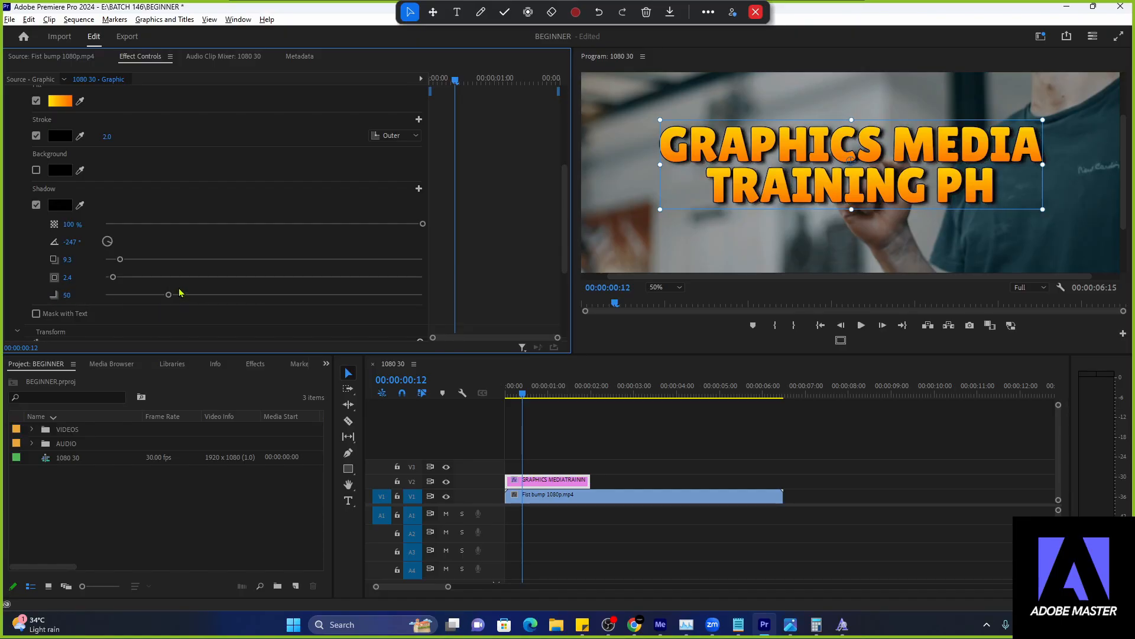
- Switch to the browser, capture the Lilita One font sample with the Snipping Tool, and minimise the capture
click(633, 626)
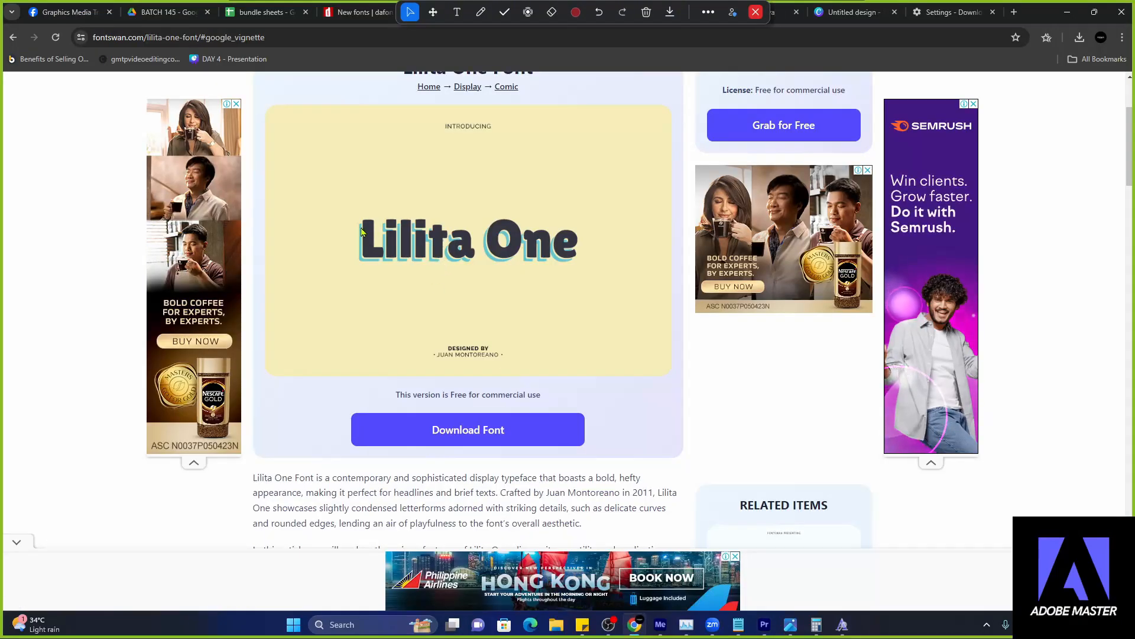
click(356, 625)
text(SNI)
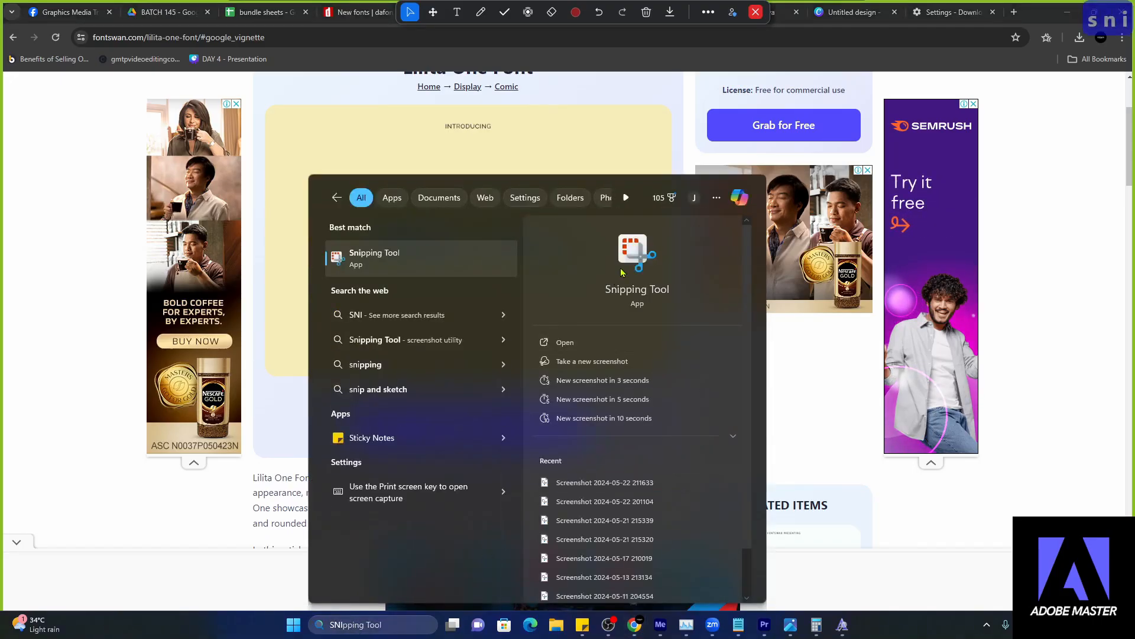
key(Return)
key(super+shift+s)
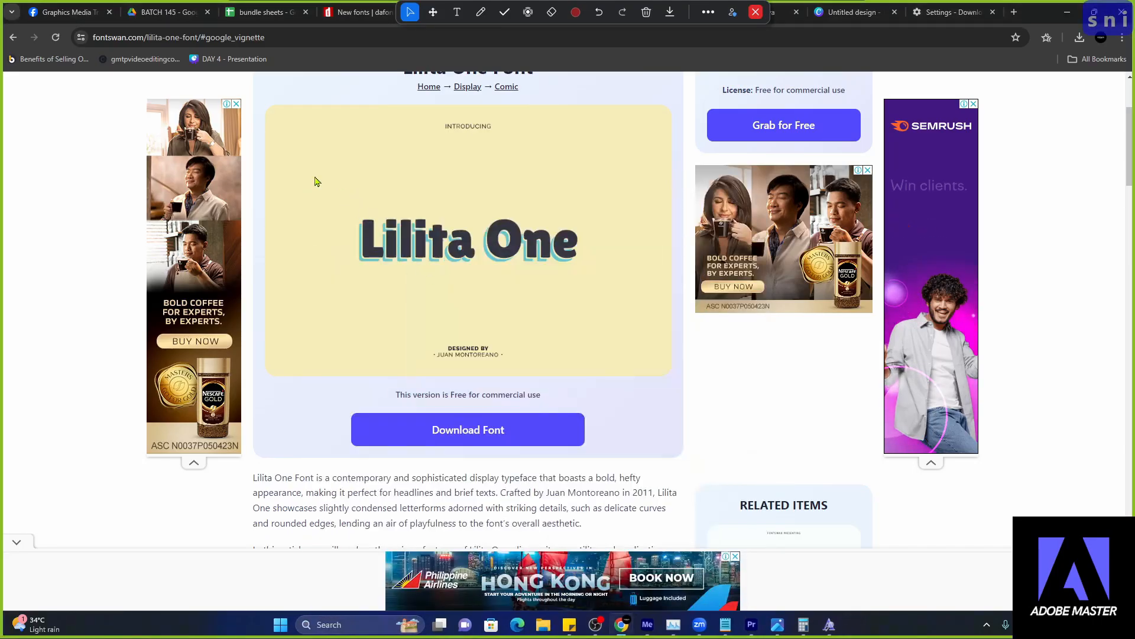
drag(301, 159, 624, 299)
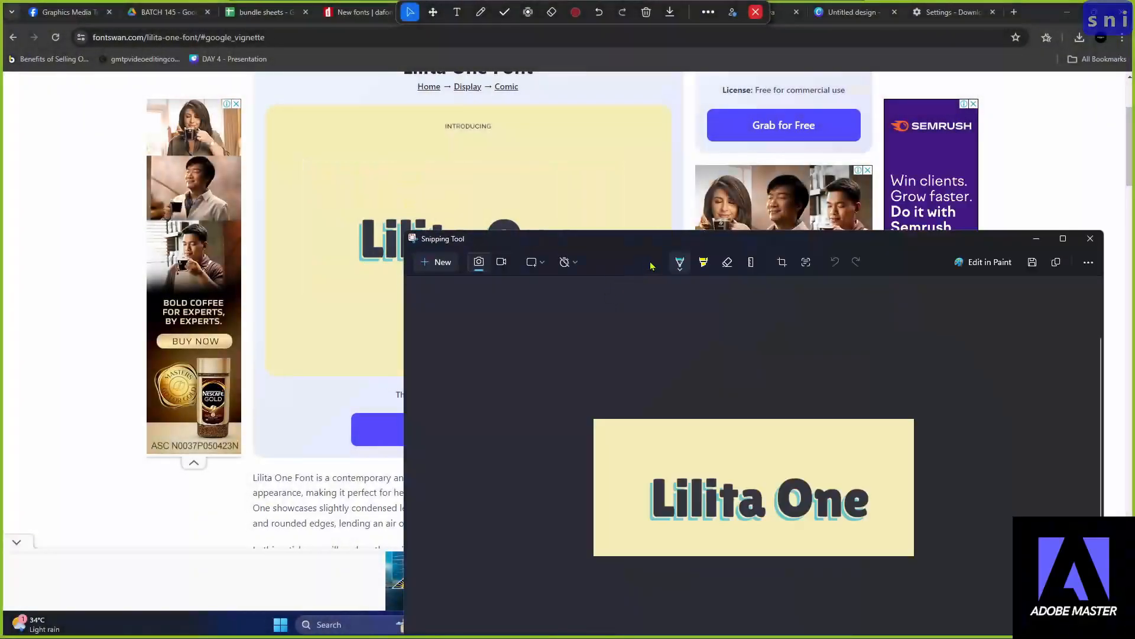
click(1036, 238)
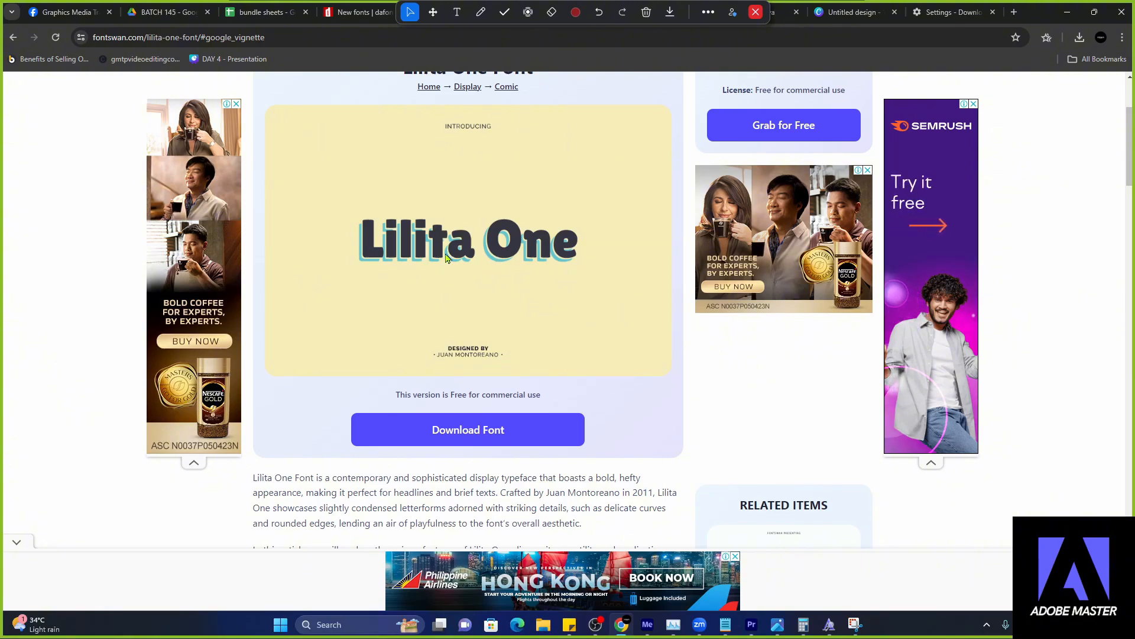
key(alt+Tab)
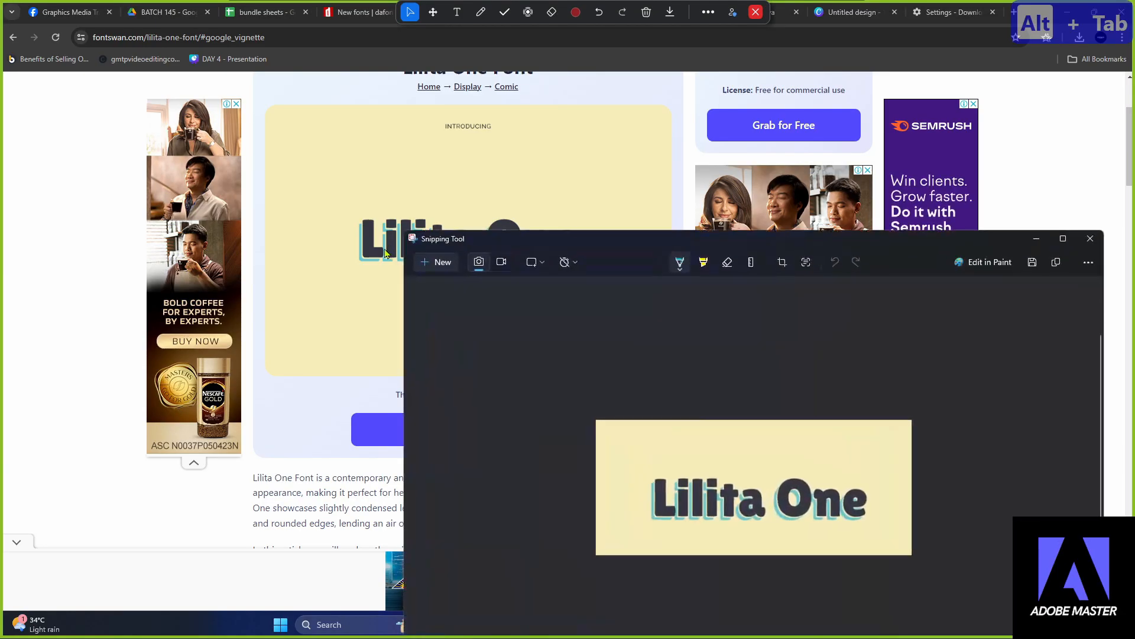
click(1036, 238)
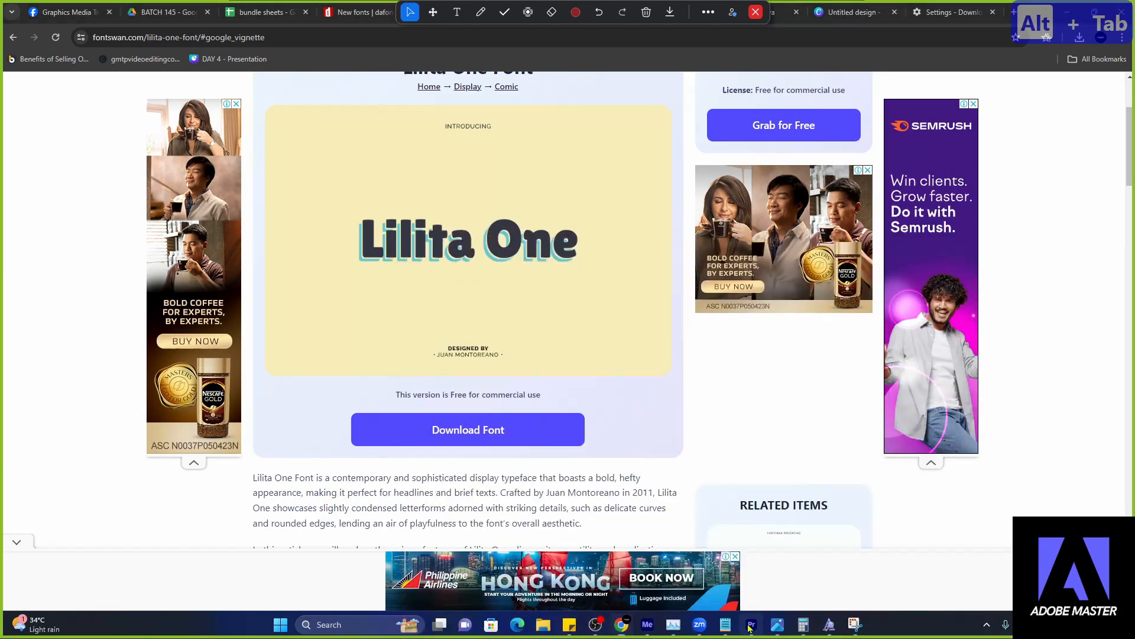
- Return to Premiere Pro and set the title's shadow to blur 0, angle -123° and distance about 14.2
key(alt+Tab)
scroll(28, 264, down, 1)
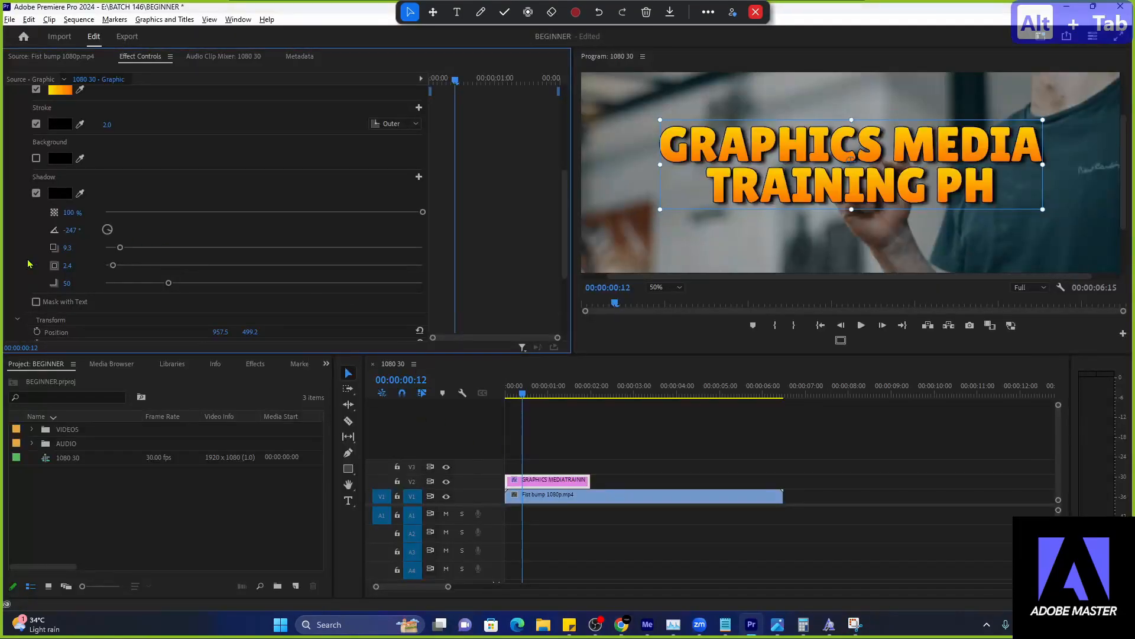
scroll(31, 257, up, 1)
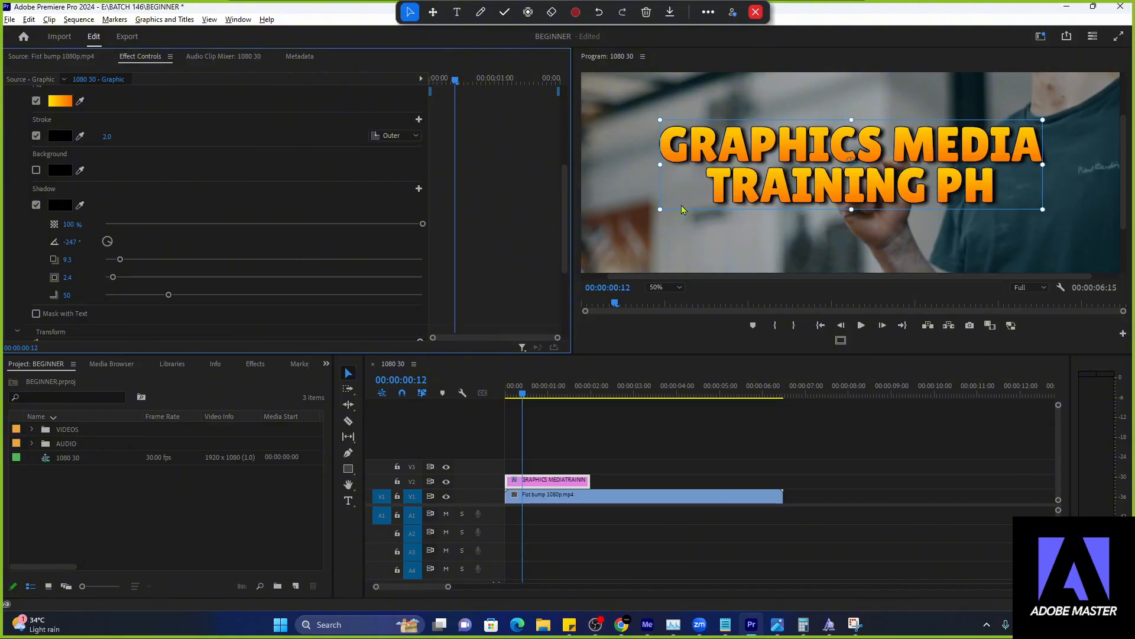
drag(168, 294, 103, 295)
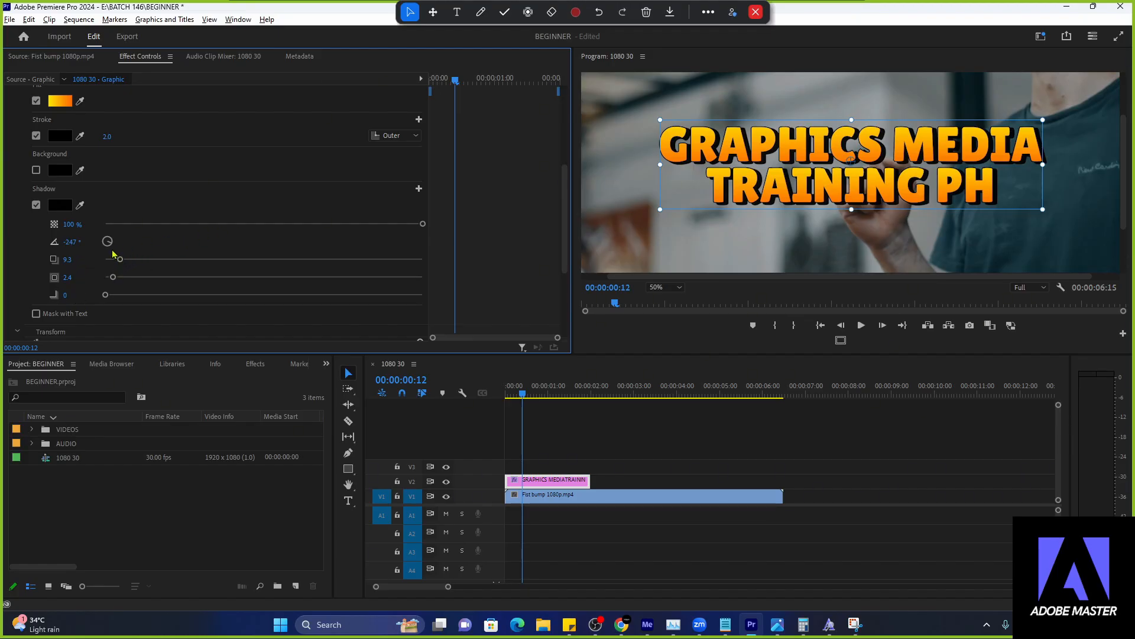
drag(108, 243, 92, 258)
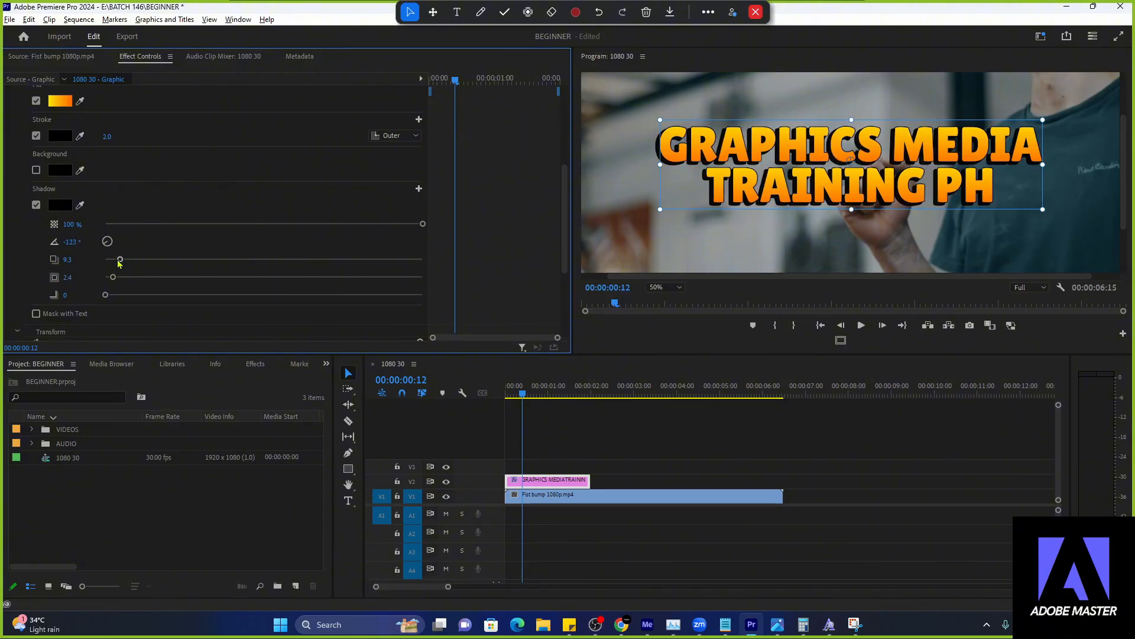
mouse_move(119, 261)
mouse_down()
mouse_move(143, 260)
mouse_move(129, 269)
mouse_up()
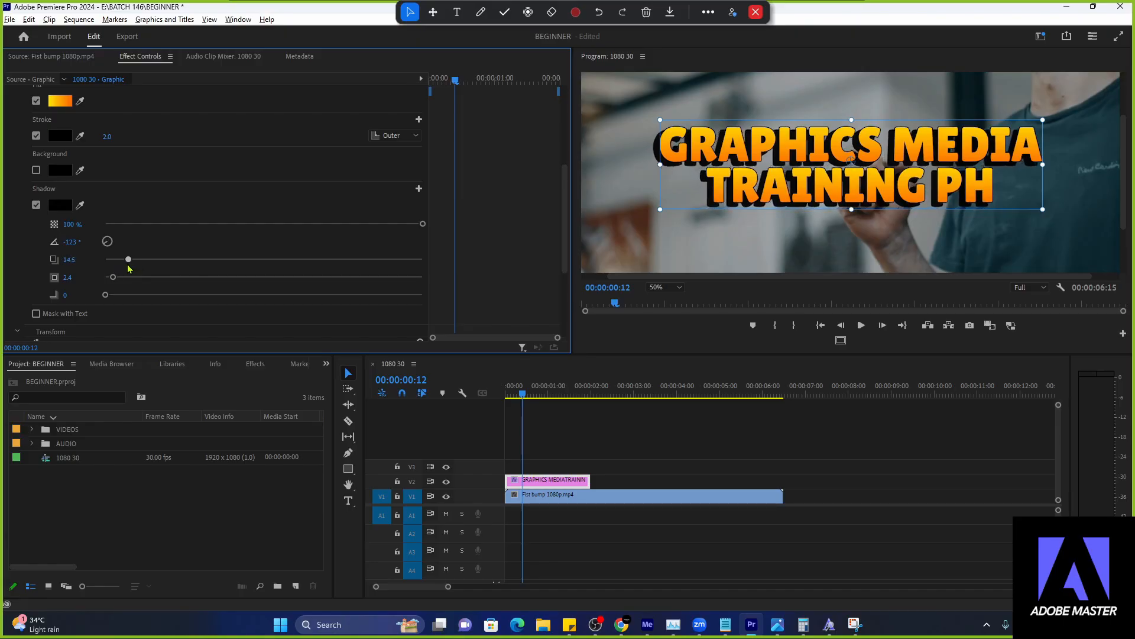
- Compare the title's shadow in Premiere Pro with the offset shadow of the Lilita One sample in the browser
key(alt+Tab)
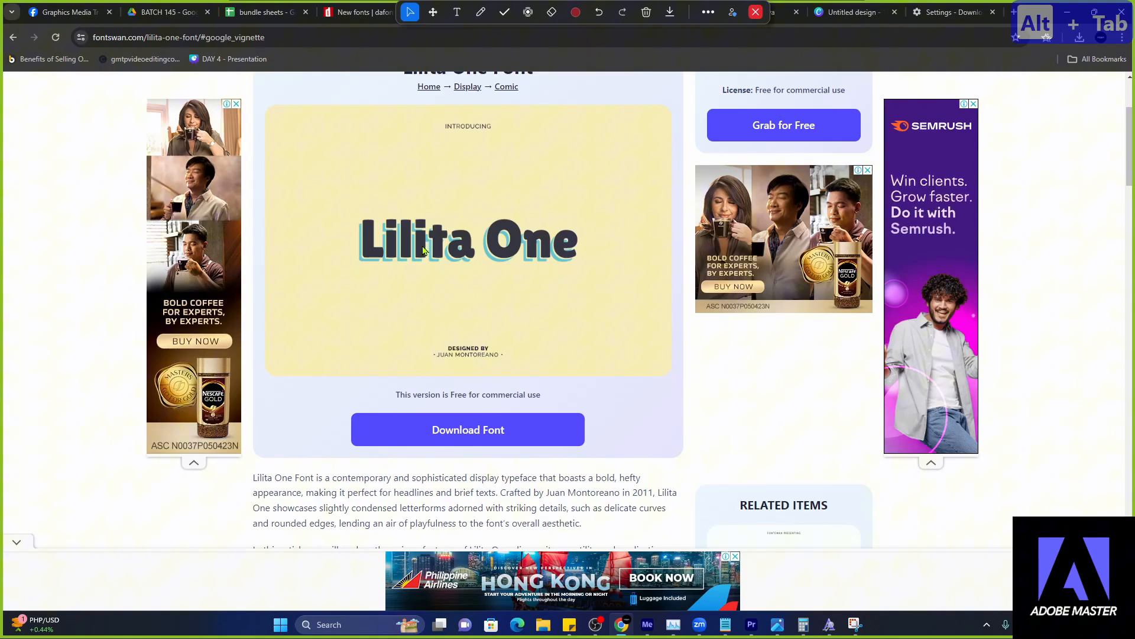
key(alt+Tab)
key(alt+Tab)
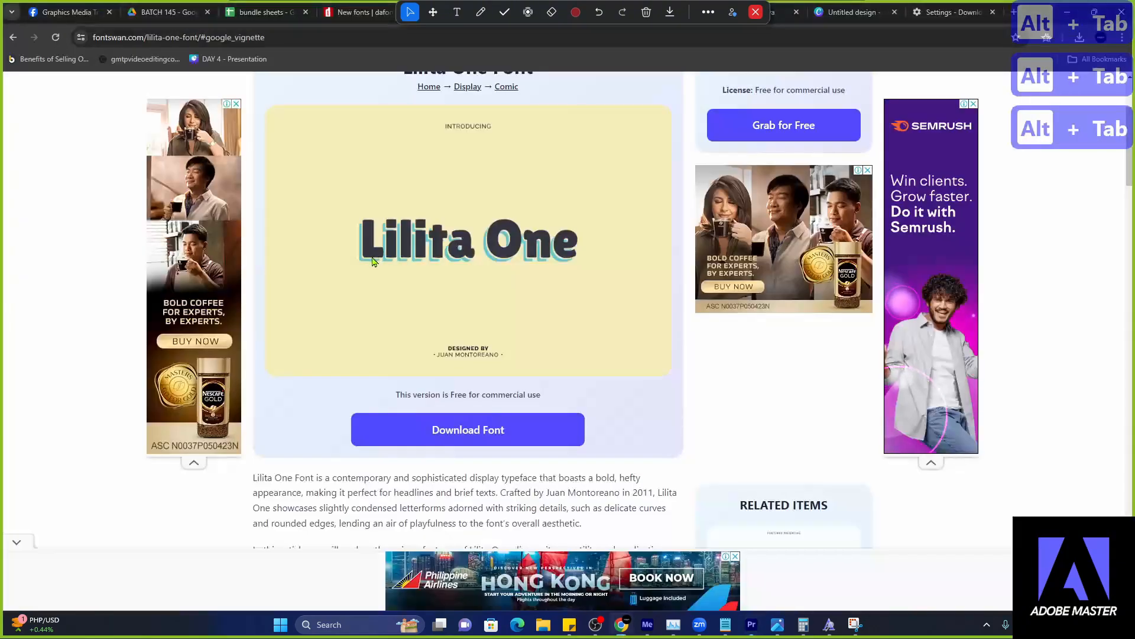
key(alt+Tab)
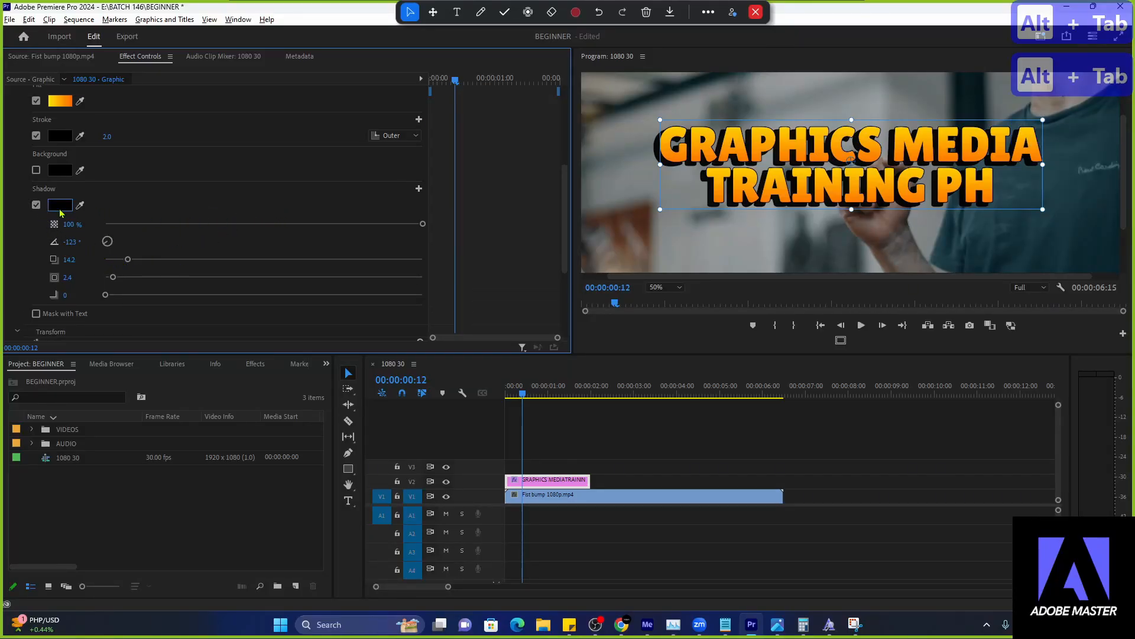
key(alt+Tab)
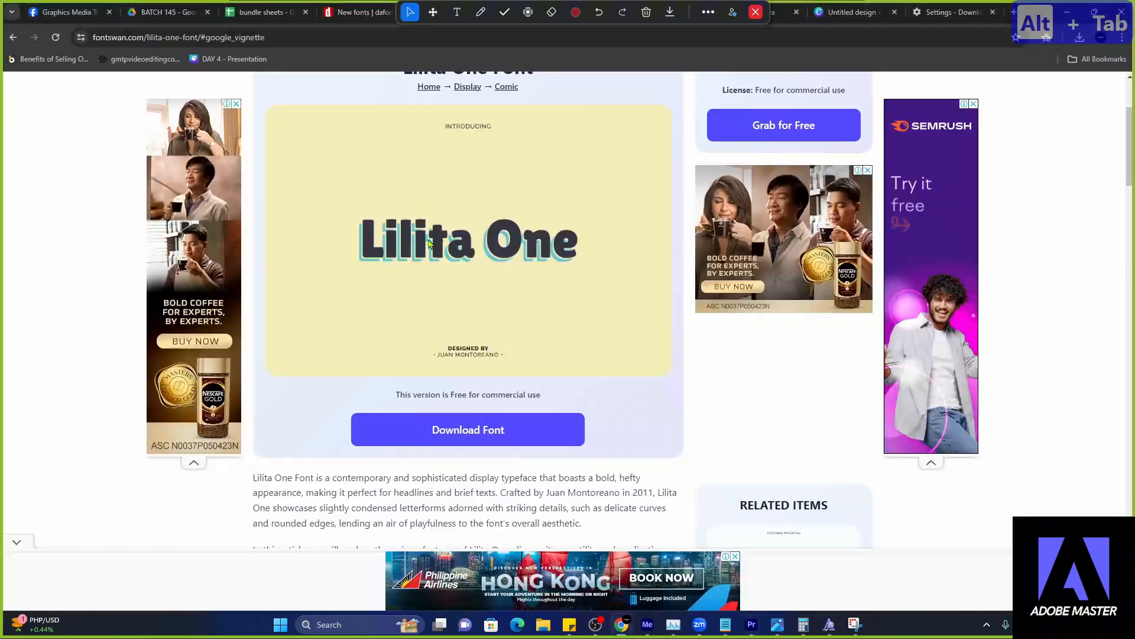
key(alt+Tab)
key(alt+Tab)
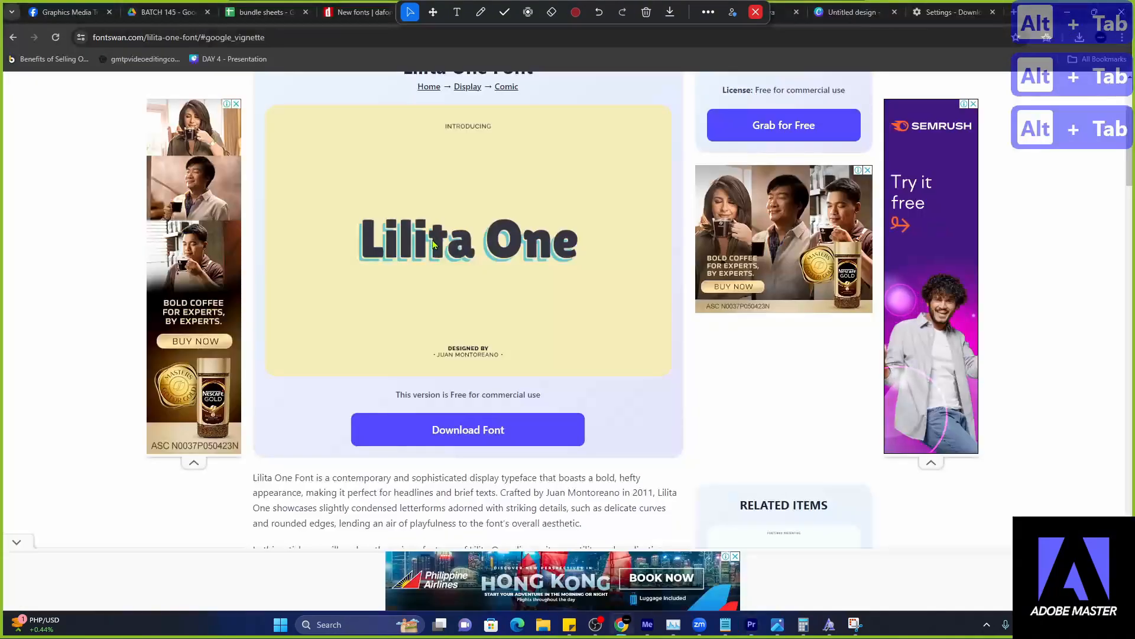
key(alt+Tab)
key(alt+Tab)
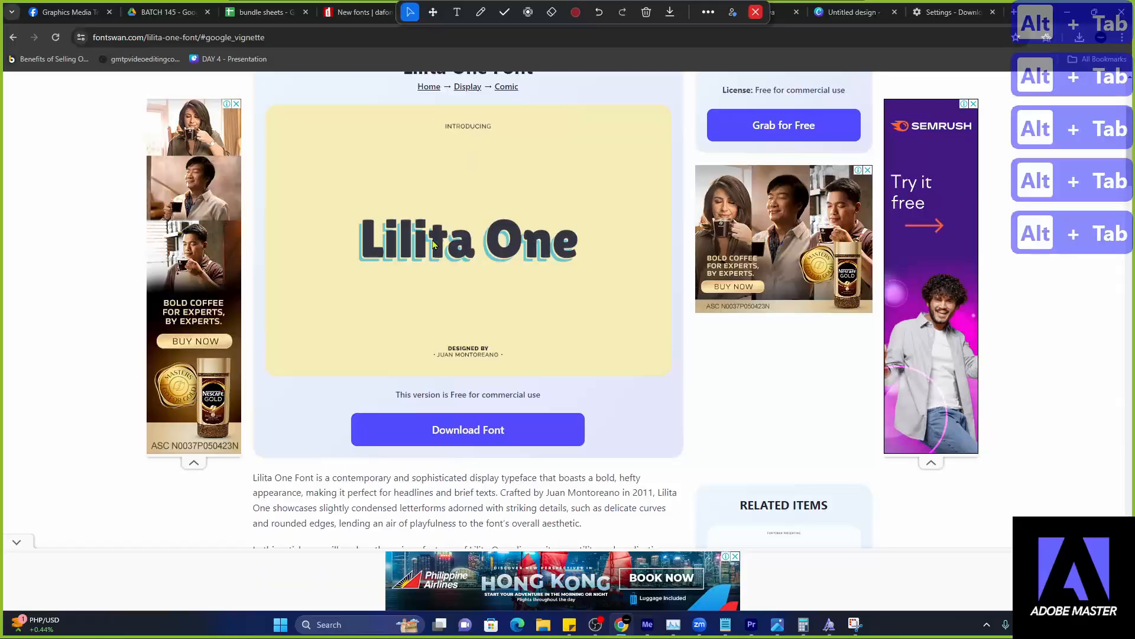
key(alt+Tab)
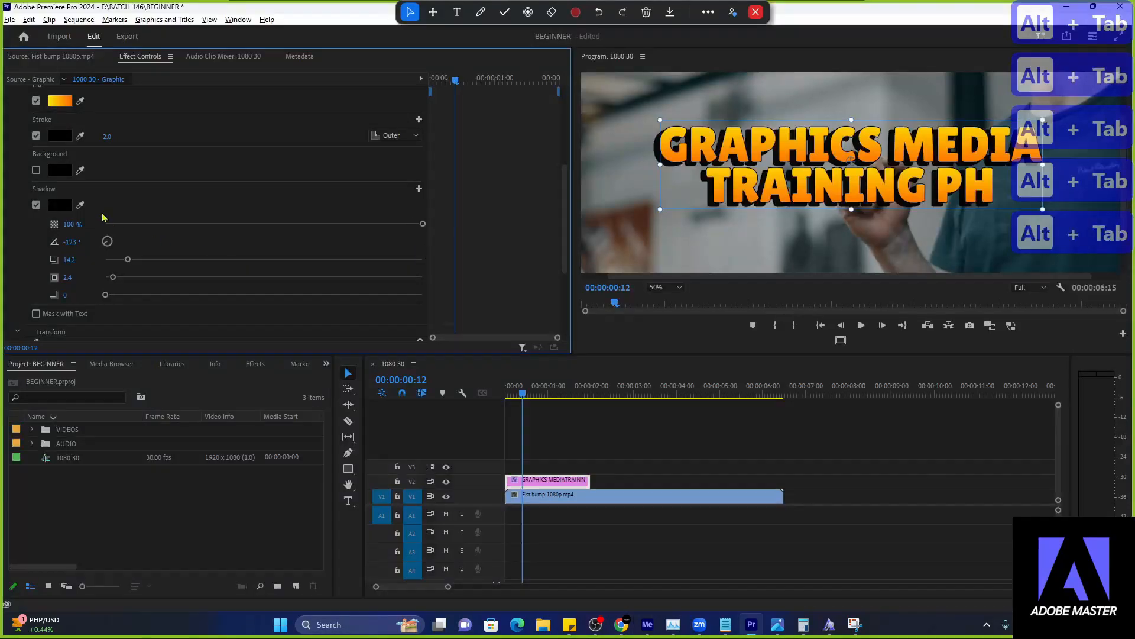
- Change the title's shadow colour to the orange-yellow FFB109, checking the Lilita One sample in the browser while choosing it
click(59, 210)
click(486, 212)
drag(434, 288, 493, 371)
mouse_move(485, 195)
mouse_down()
mouse_move(485, 222)
mouse_move(490, 214)
mouse_up()
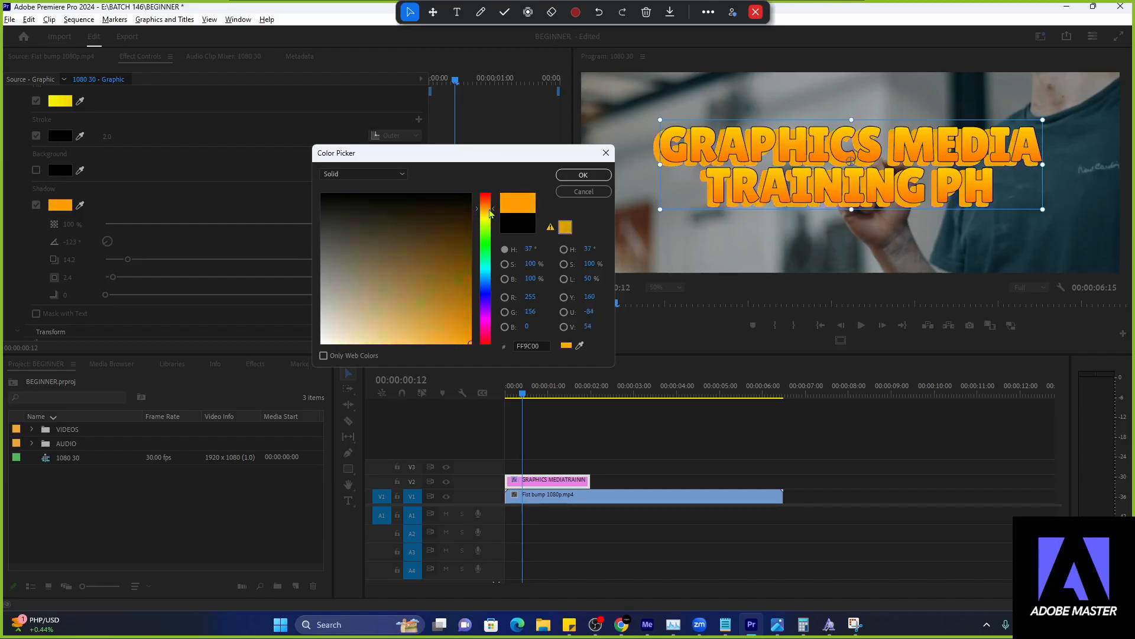
key(alt+Tab)
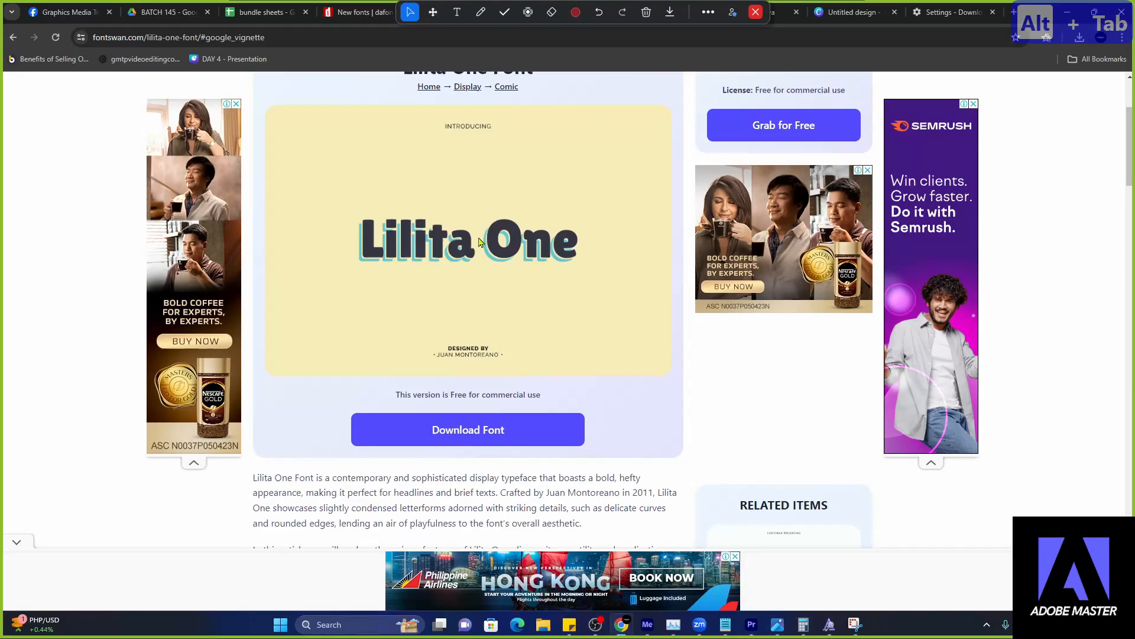
key(alt+Tab)
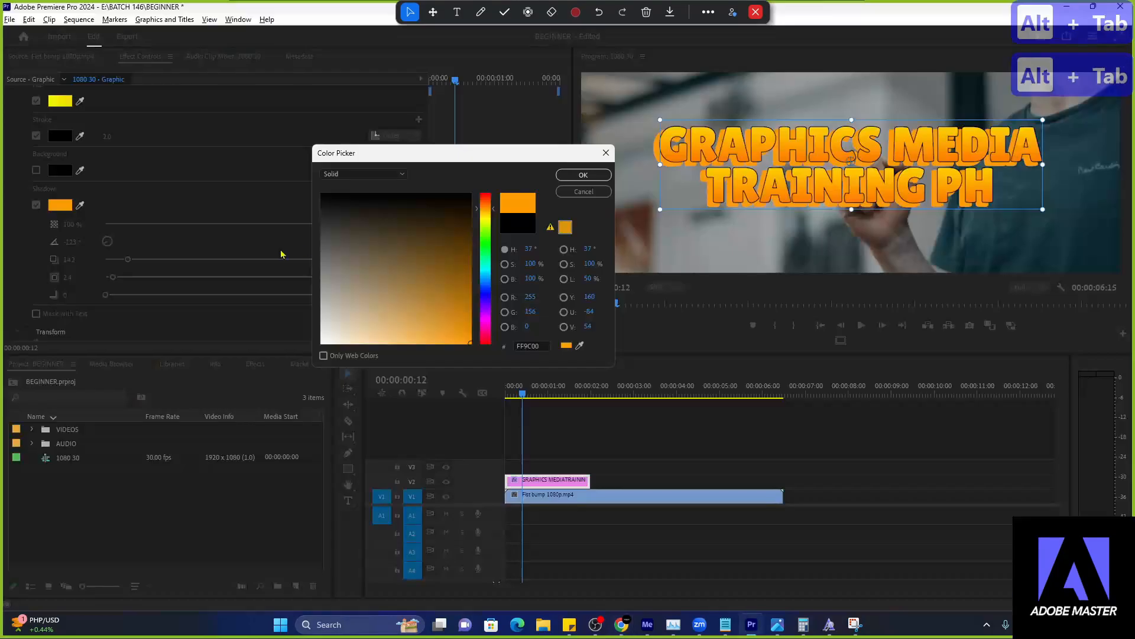
click(484, 210)
drag(464, 331, 466, 345)
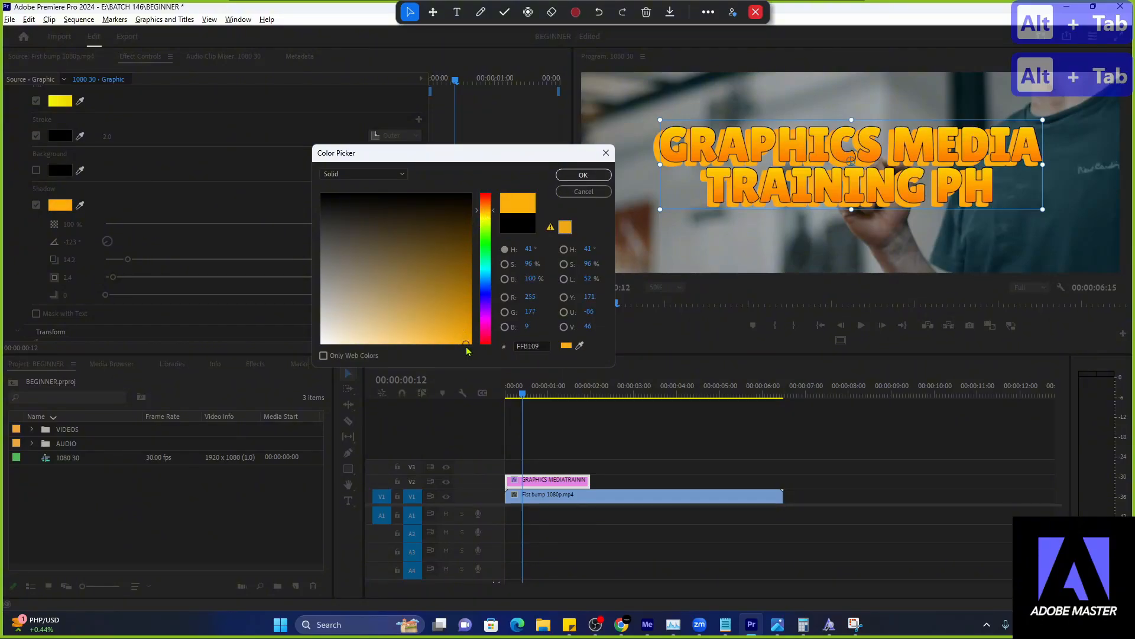
click(583, 175)
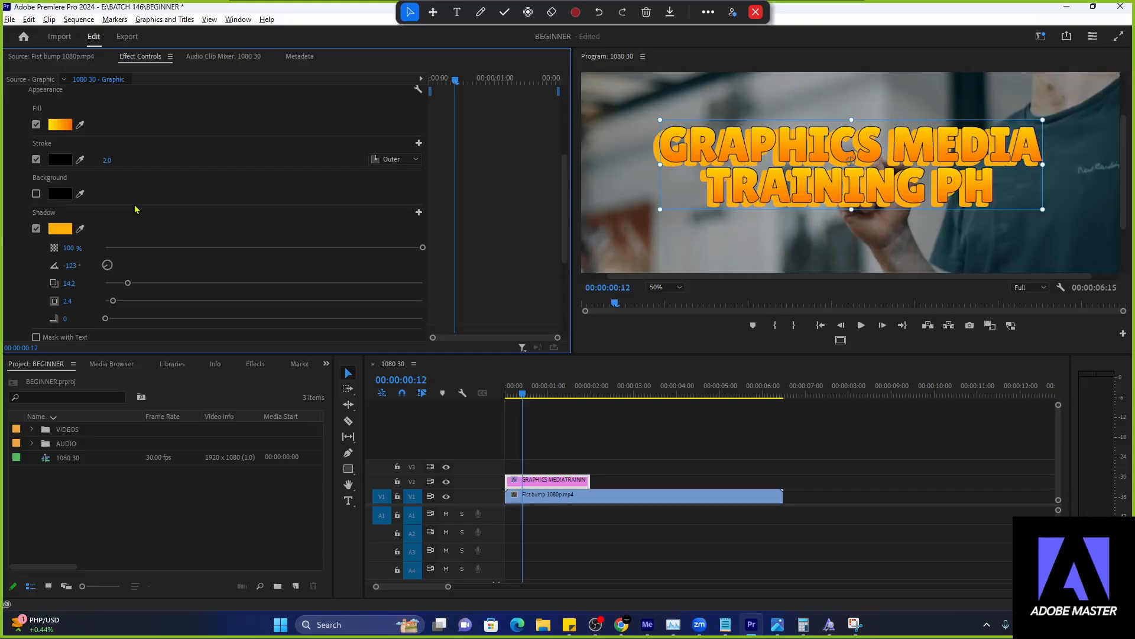
- Try the title without its stroke, restore the stroke, and compare the look with the Lilita One sample in the browser
scroll(135, 209, up, 1)
click(37, 171)
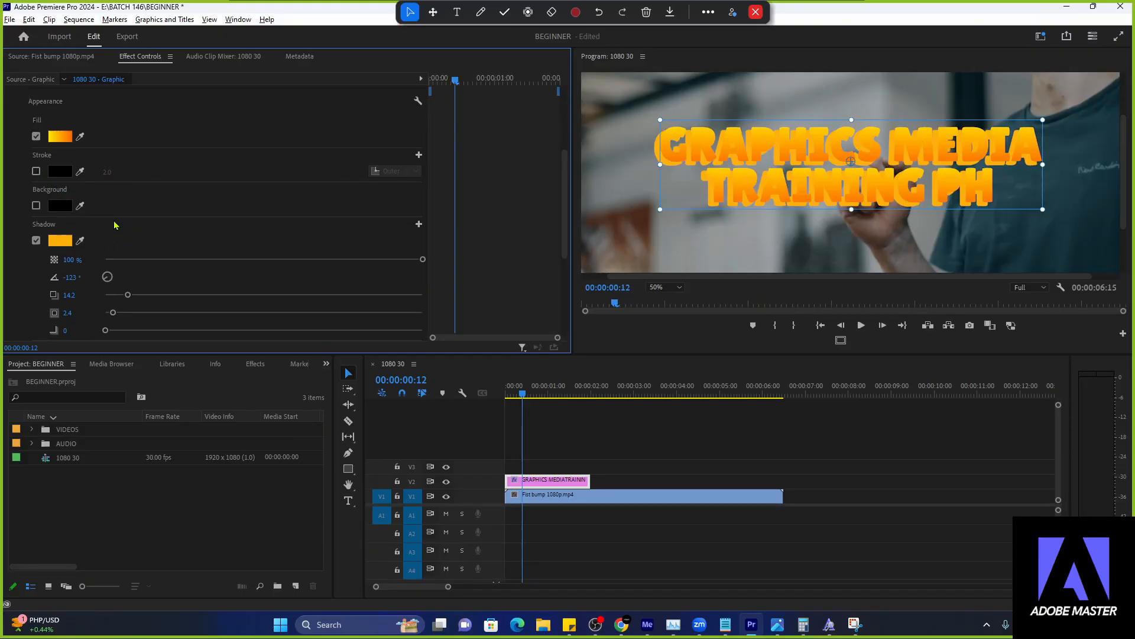
key(alt+Tab)
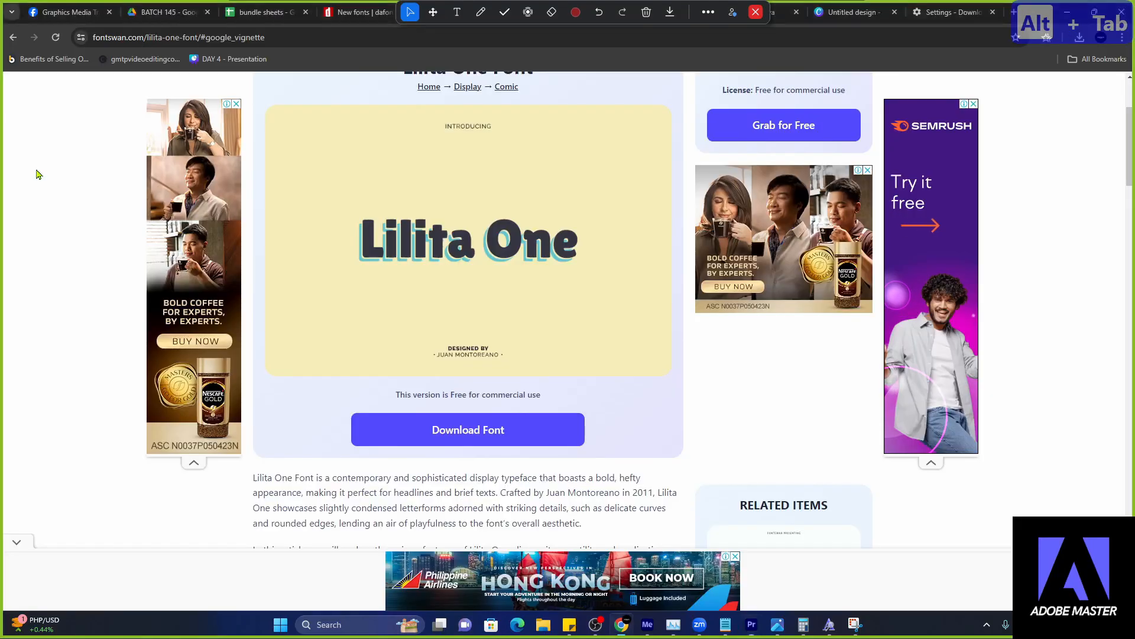
key(alt+Tab)
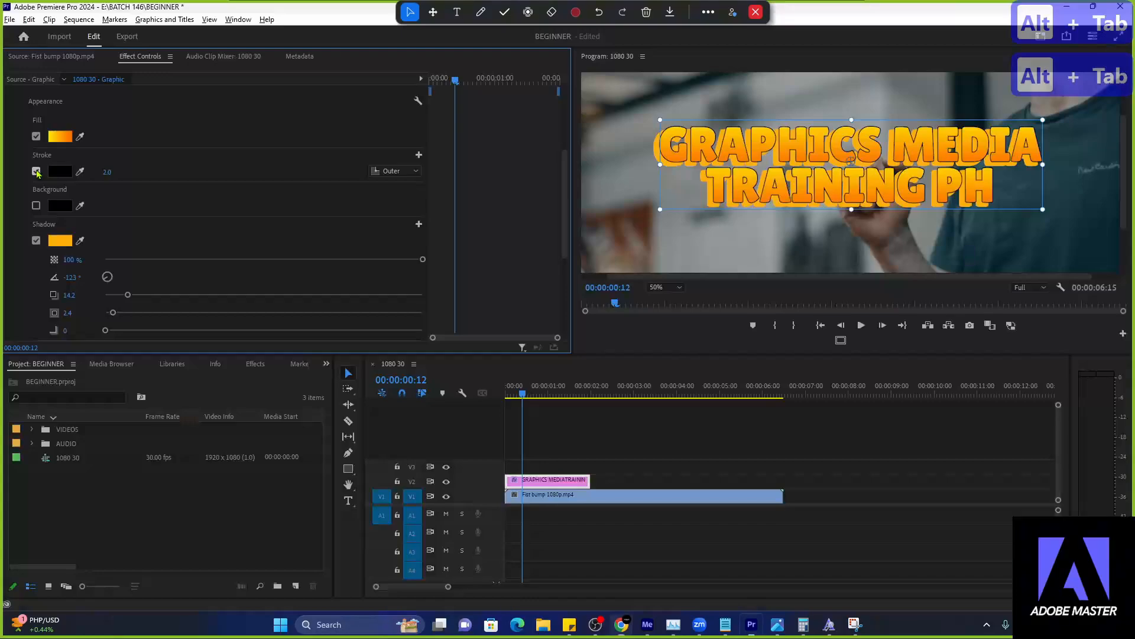
key(alt+Tab)
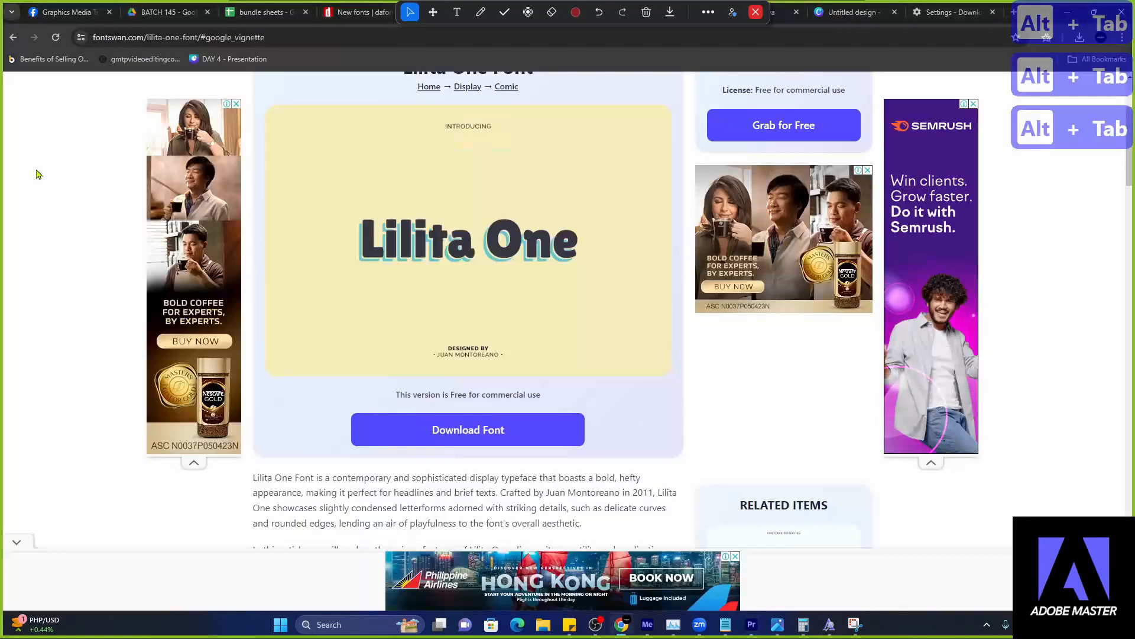
key(alt+Tab)
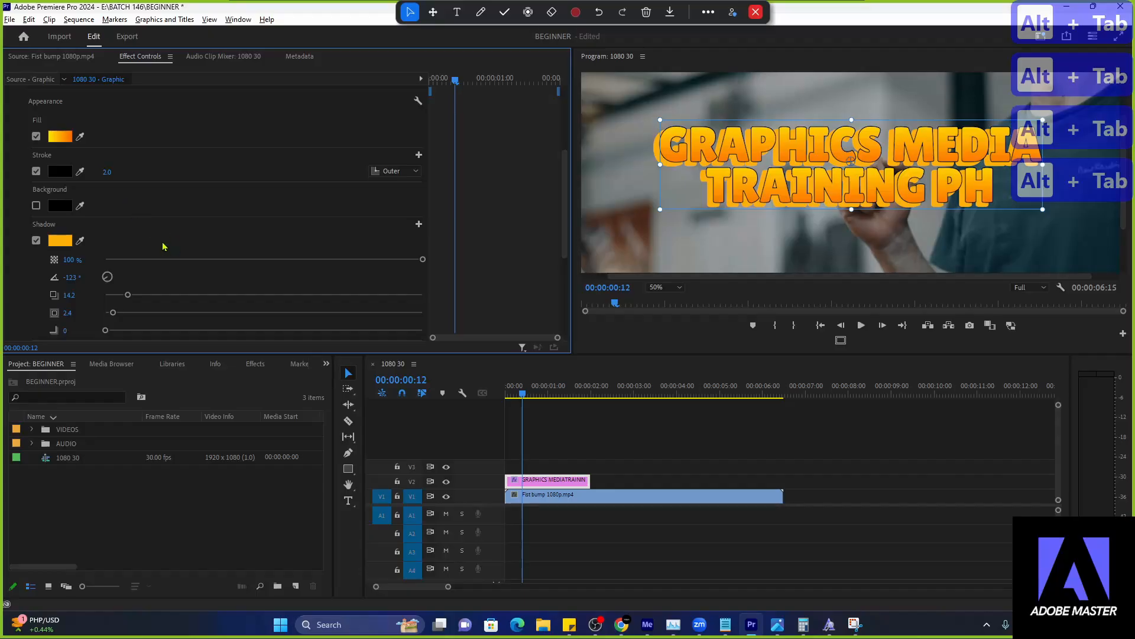
key(alt+Tab)
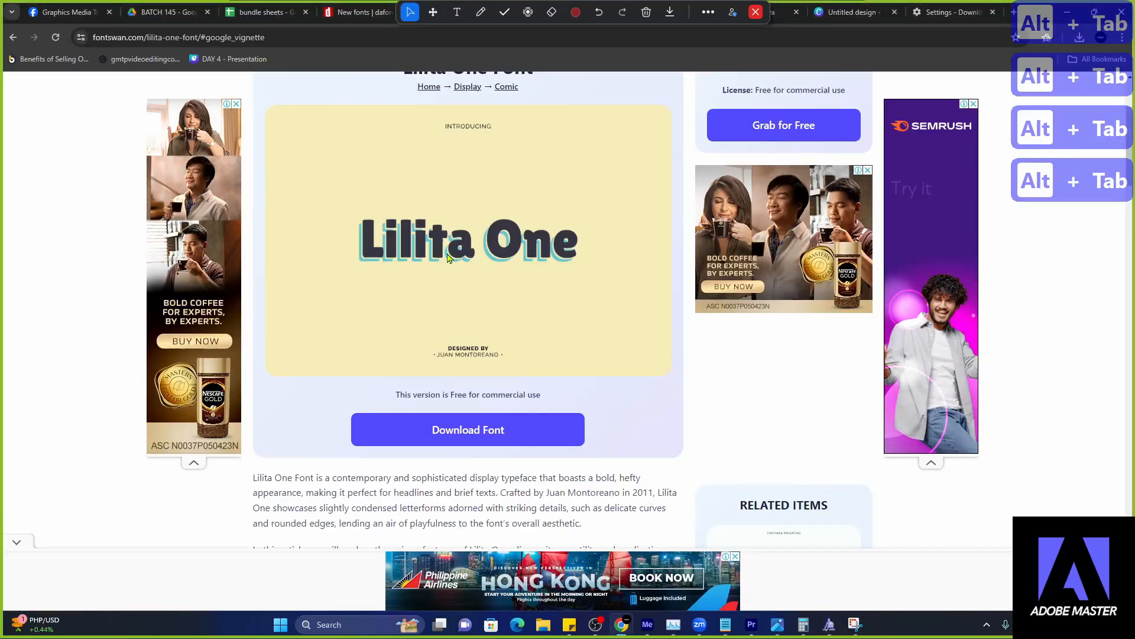
key(alt+Tab)
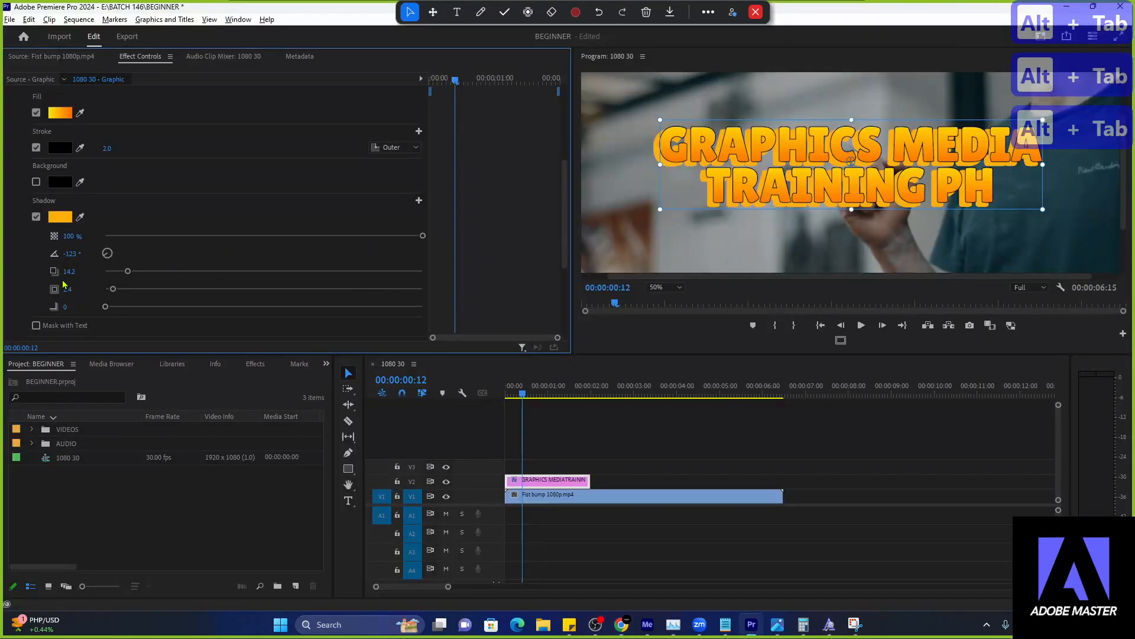
- Set the title's shadow to angle -135°, distance 2.6 and size 2.0, checking it against the Lilita One sample in the browser
drag(126, 276, 107, 263)
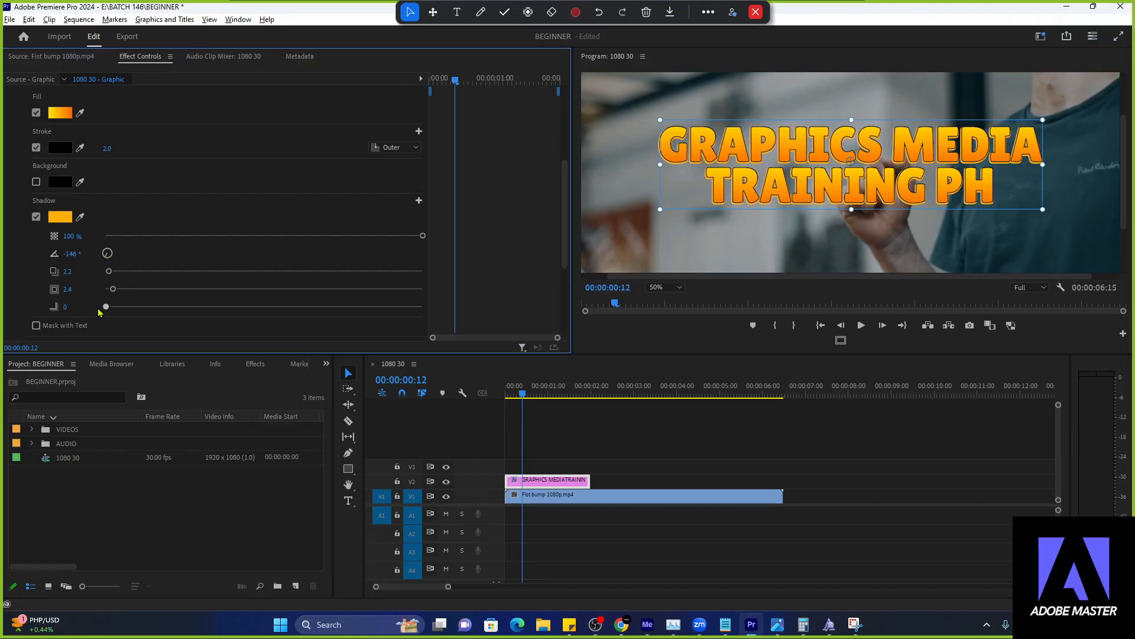
drag(115, 291, 110, 291)
key(alt+Tab)
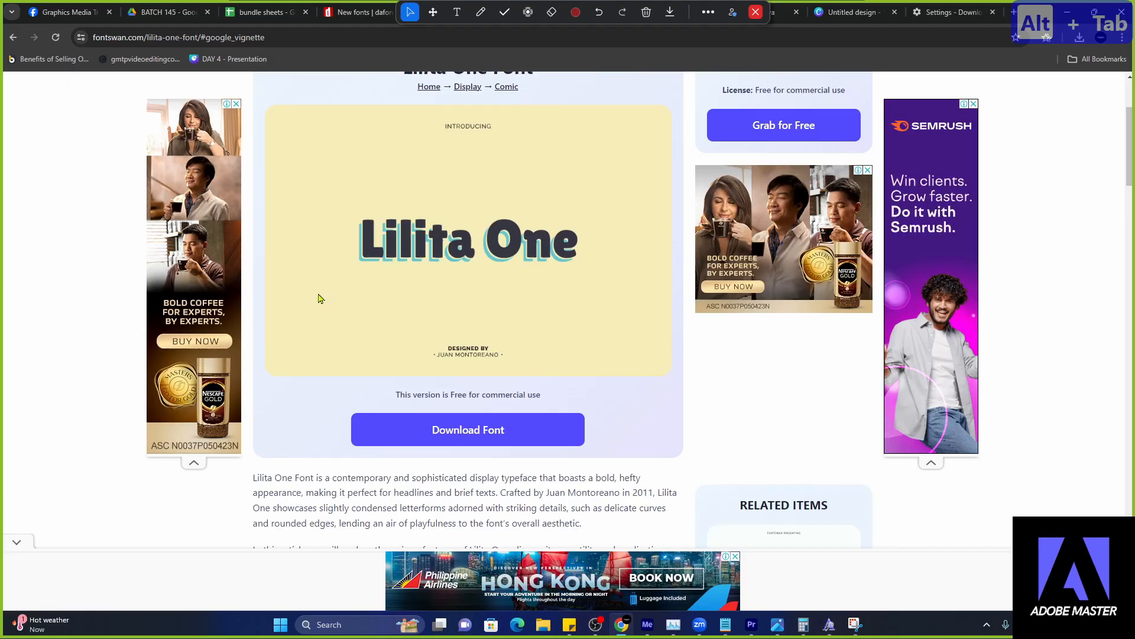
key(alt+Tab)
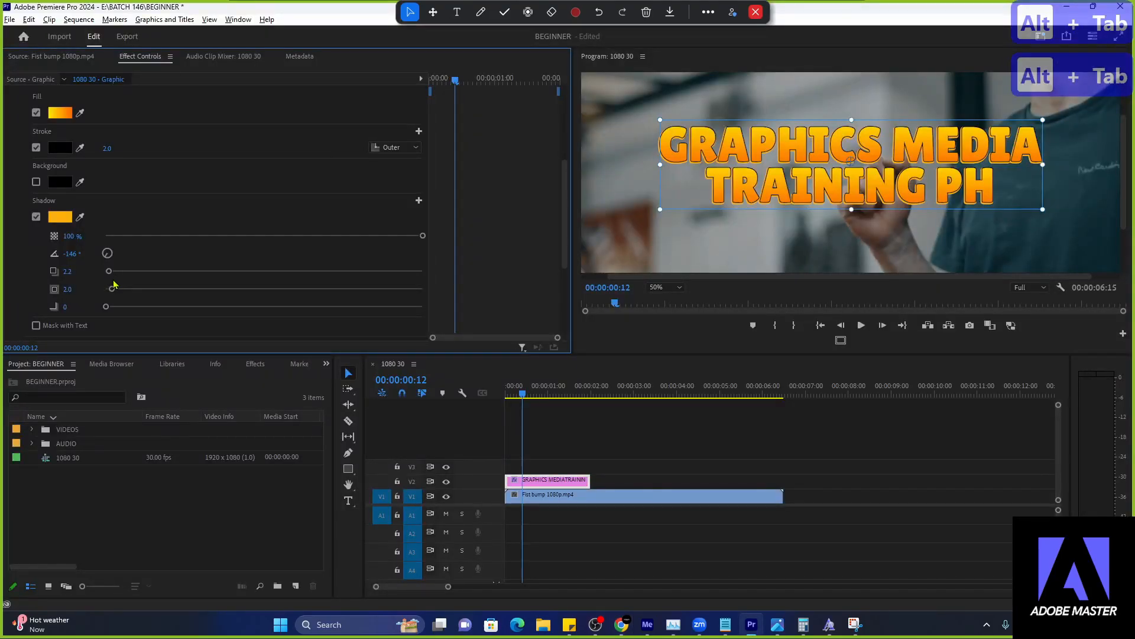
drag(109, 272, 110, 275)
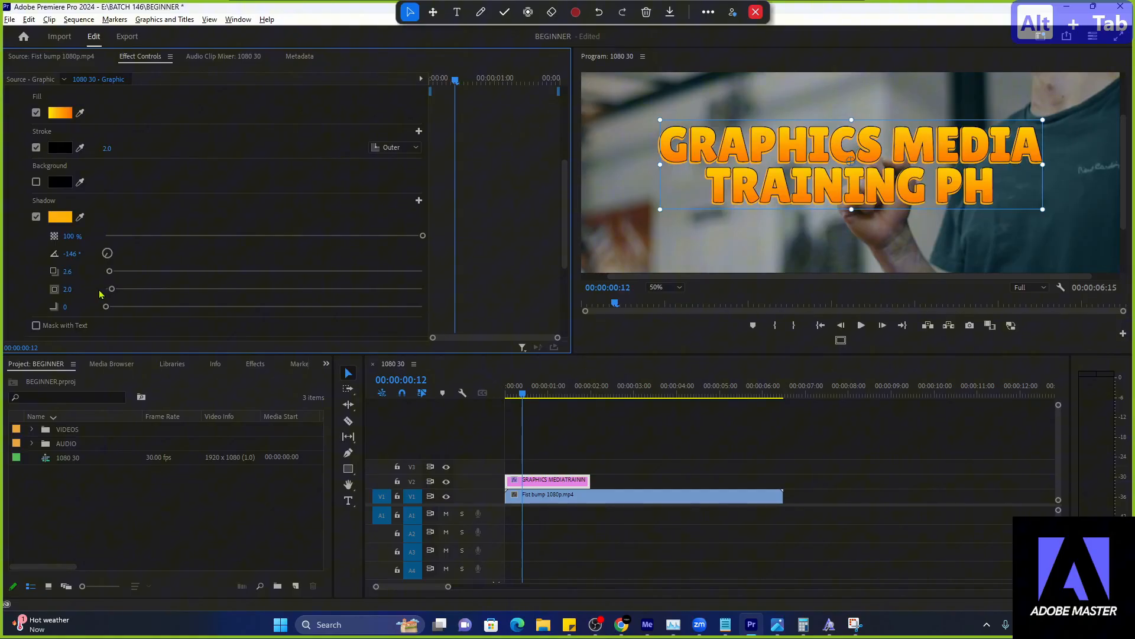
drag(107, 254, 103, 263)
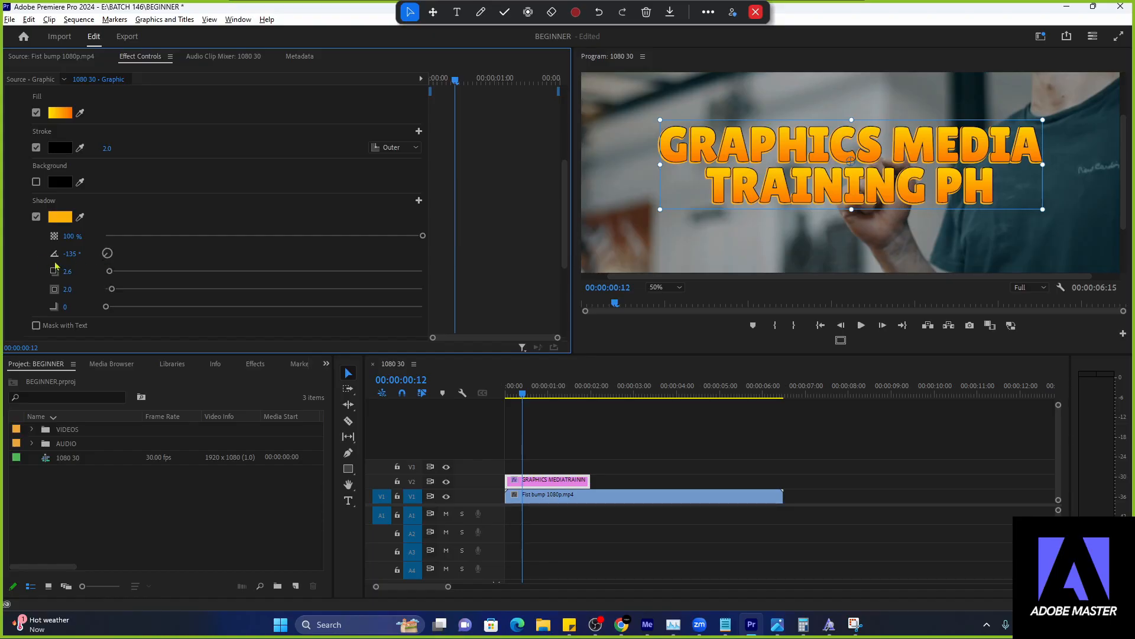
scroll(27, 272, down, 1)
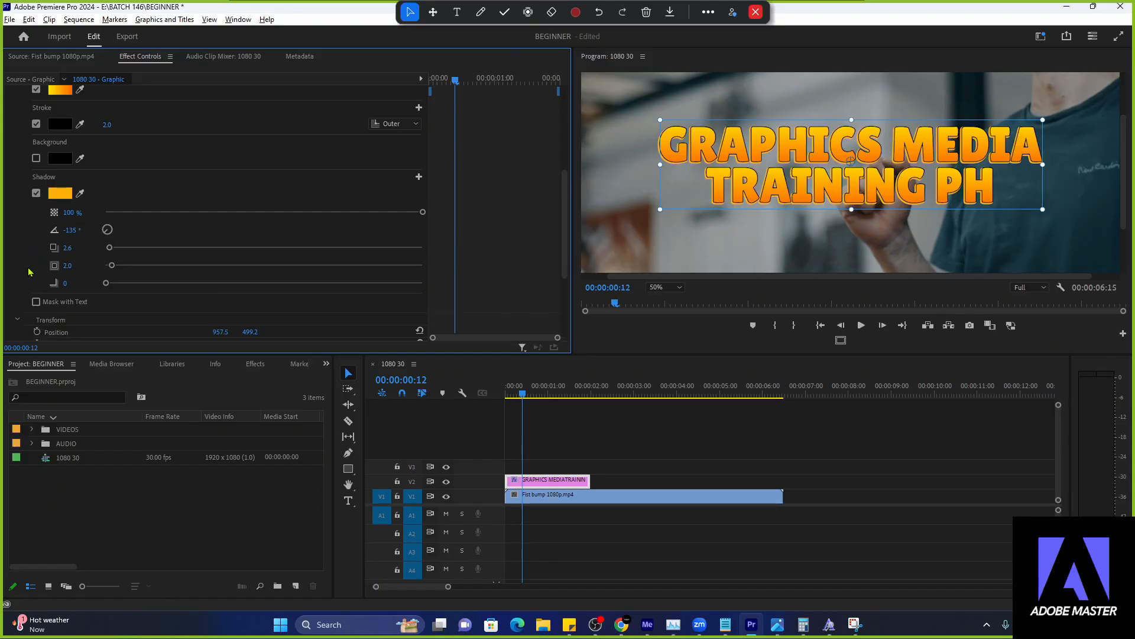
key(alt+Tab)
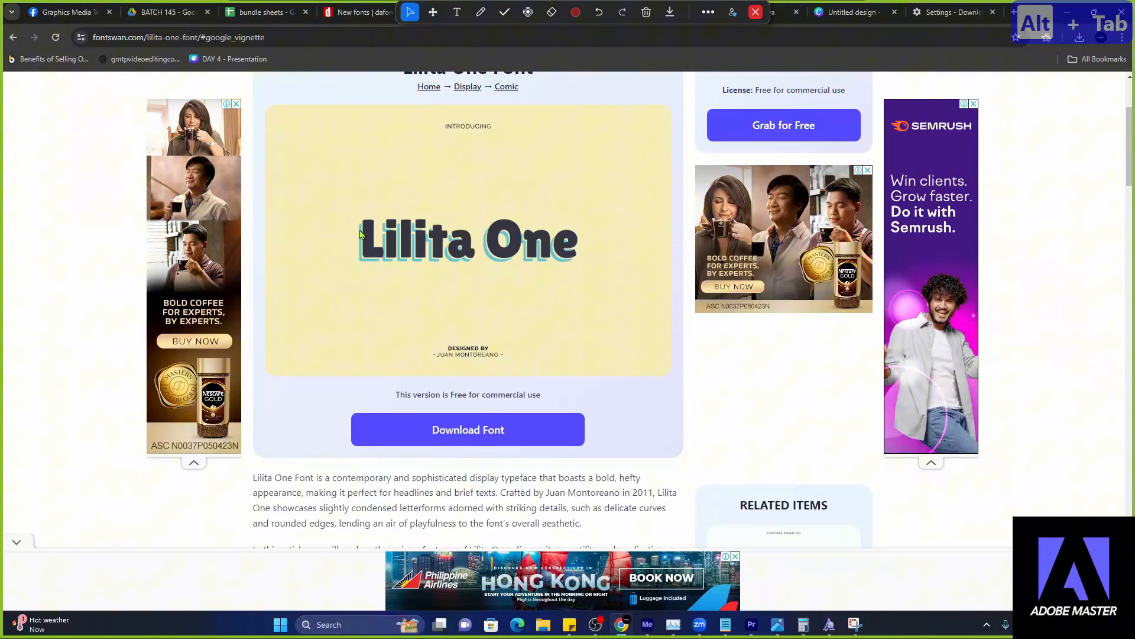
key(alt+Tab)
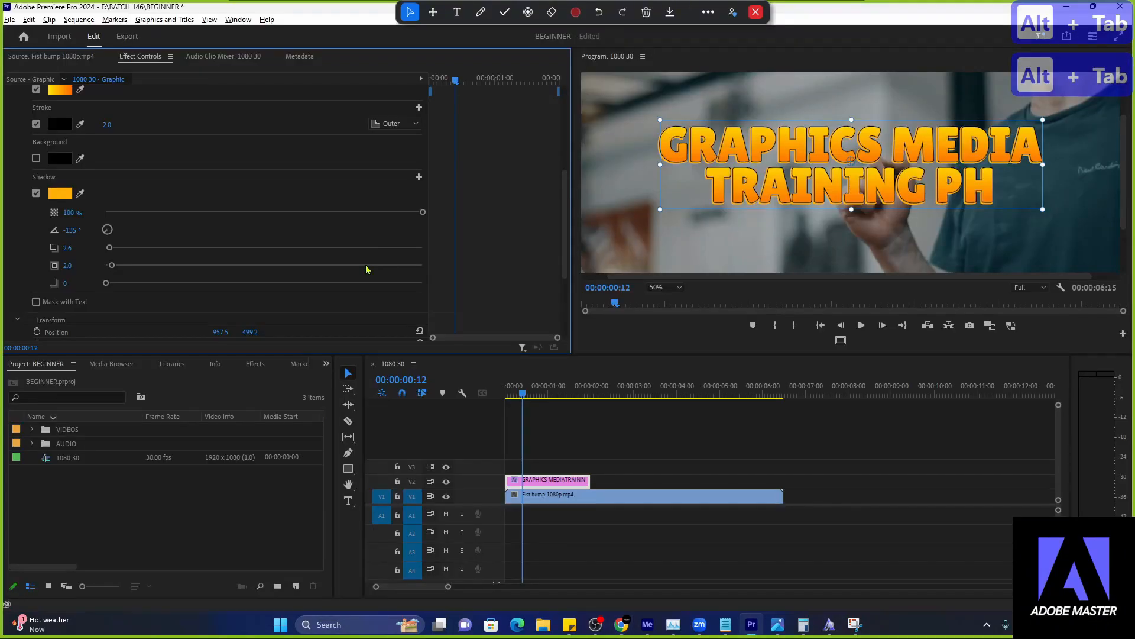
- Add a second shadow to the title and colour it bright turquoise
click(419, 177)
scroll(45, 295, down, 3)
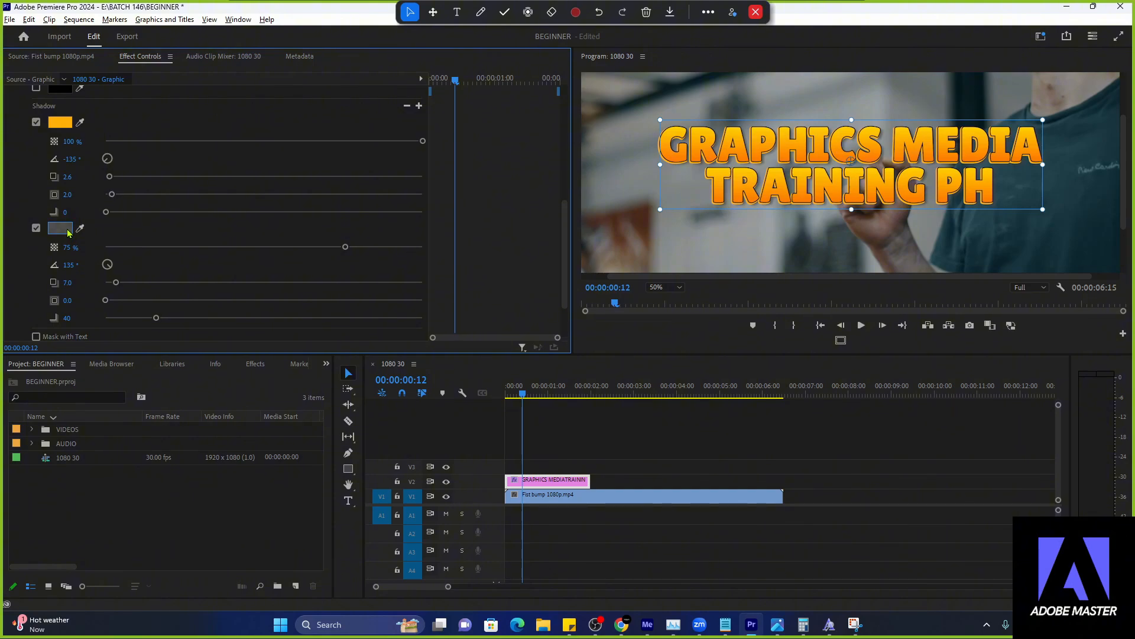
click(67, 233)
drag(485, 244, 489, 267)
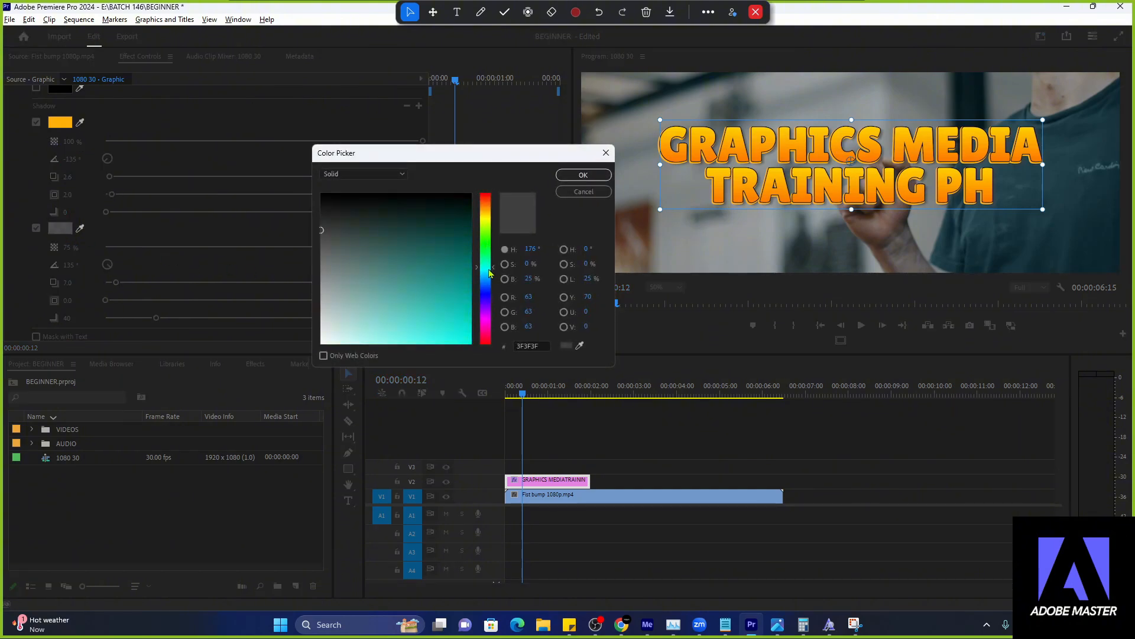
drag(432, 298, 460, 358)
click(583, 175)
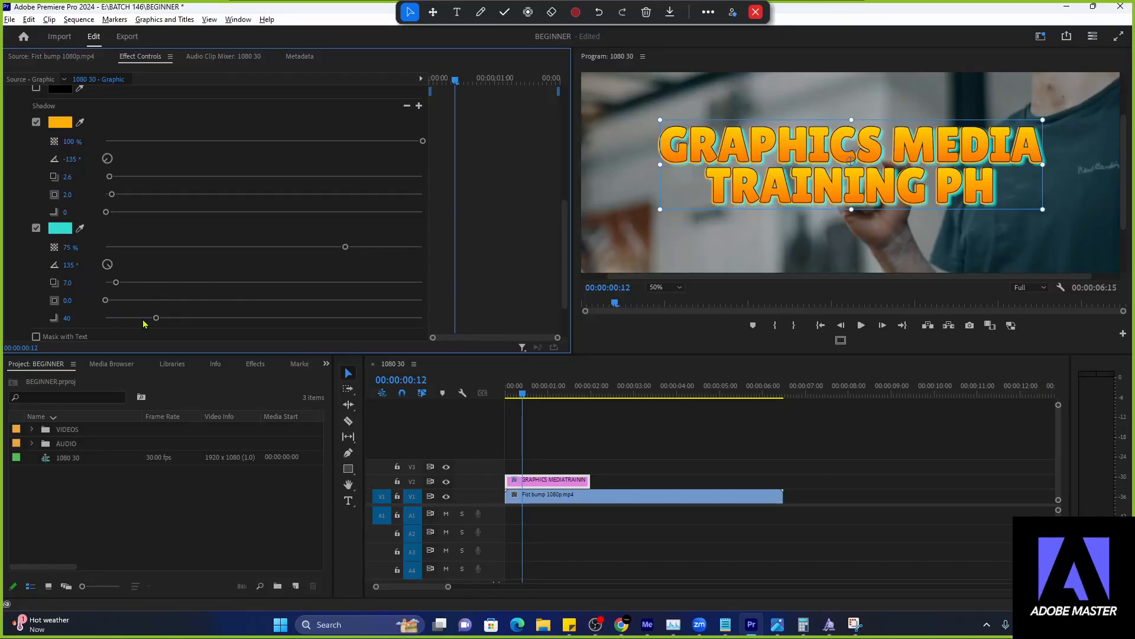
- Set the turquoise shadow's blur to 0 and its opacity to 100%
drag(155, 319, 63, 320)
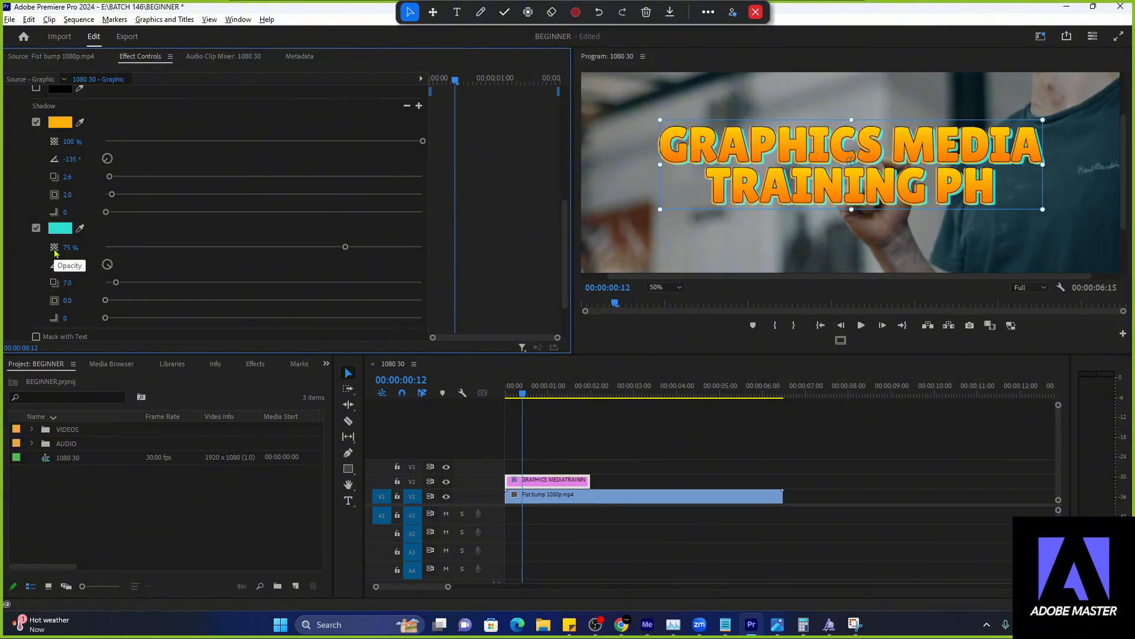
drag(346, 246, 311, 246)
drag(400, 256, 422, 257)
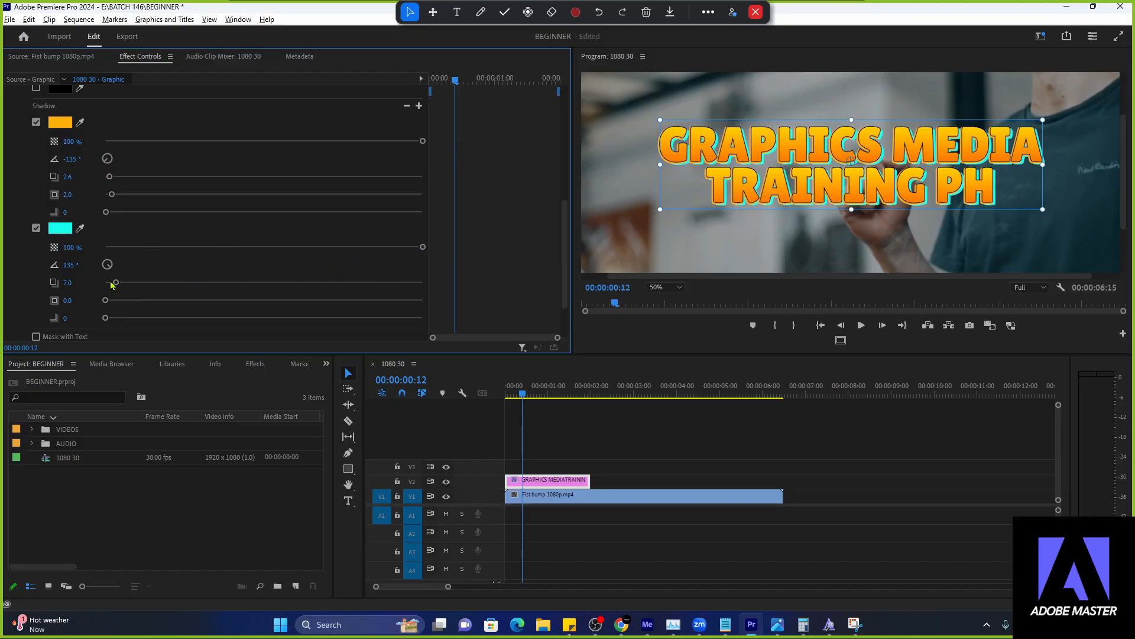
- Set the turquoise shadow to angle 225°, distance 13.0 and size 0.2, comparing it with the Lilita One sample in the browser
mouse_move(116, 285)
mouse_down()
mouse_move(126, 286)
mouse_move(108, 269)
mouse_move(92, 271)
mouse_move(100, 280)
mouse_up()
key(alt+Tab)
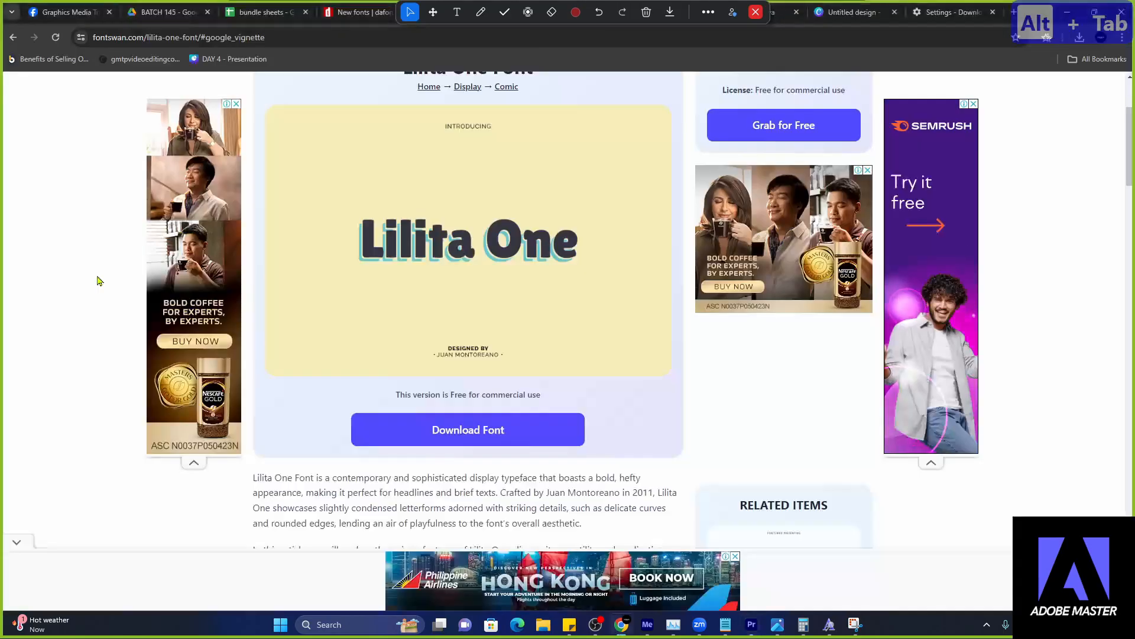
key(alt+Tab)
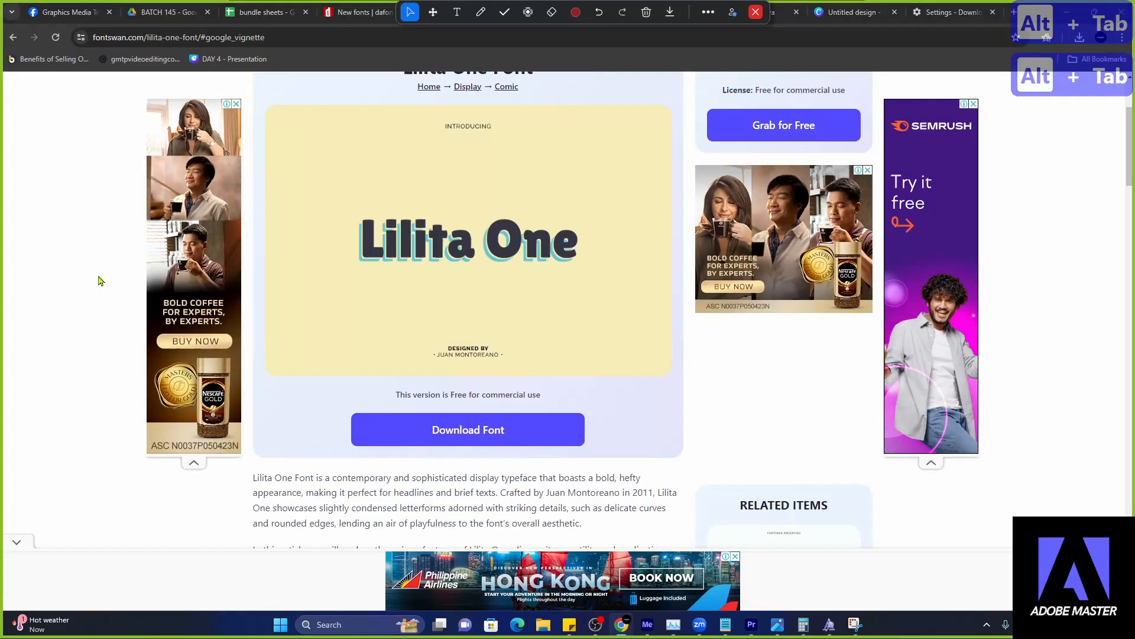
drag(122, 282, 98, 302)
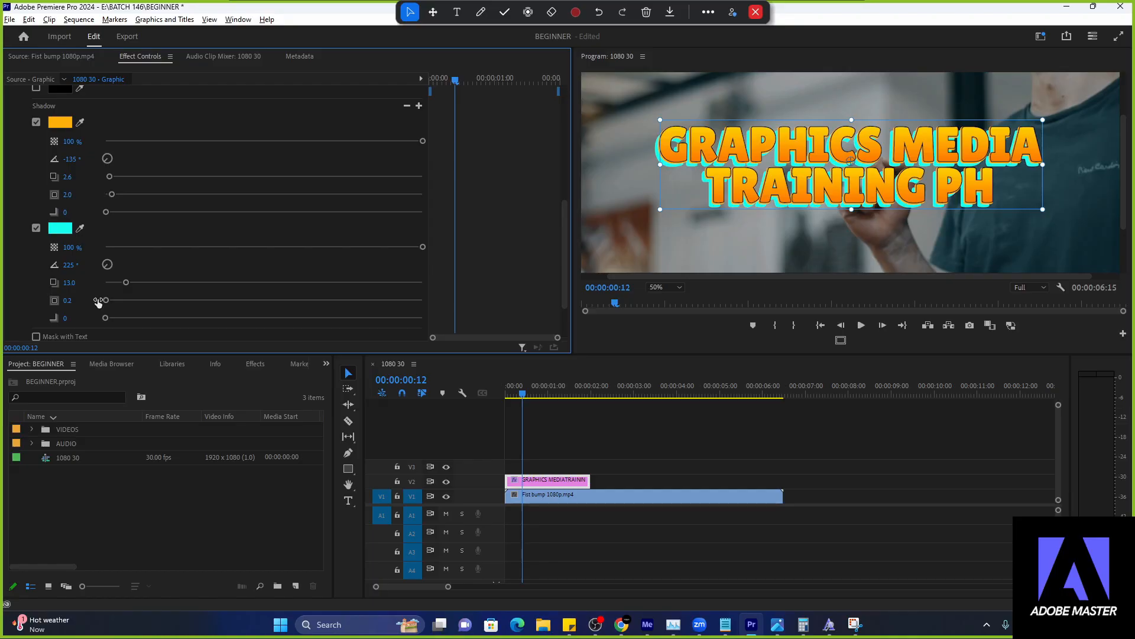
key(alt+Tab)
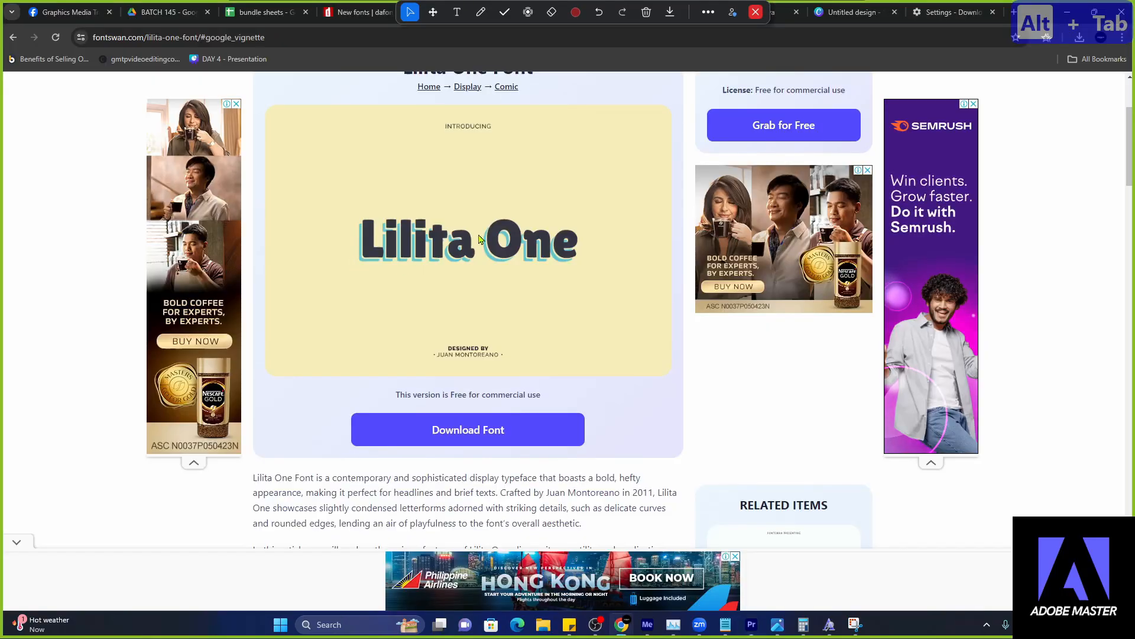
key(alt+Tab)
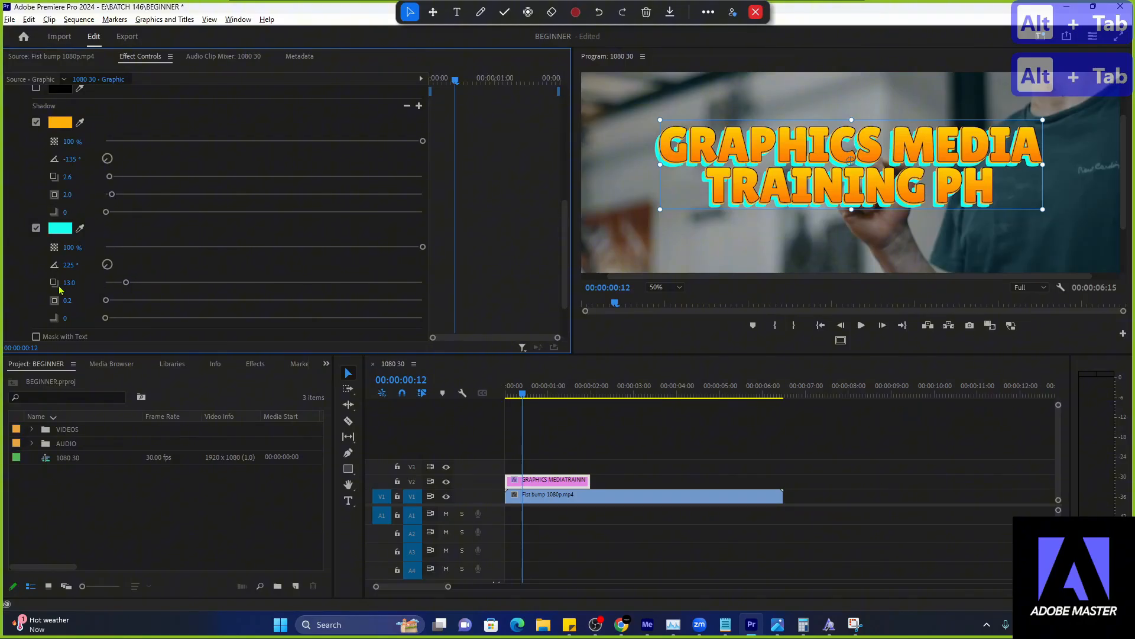
- Remove the turquoise second shadow from the title, keeping only the orange one
scroll(61, 293, up, 1)
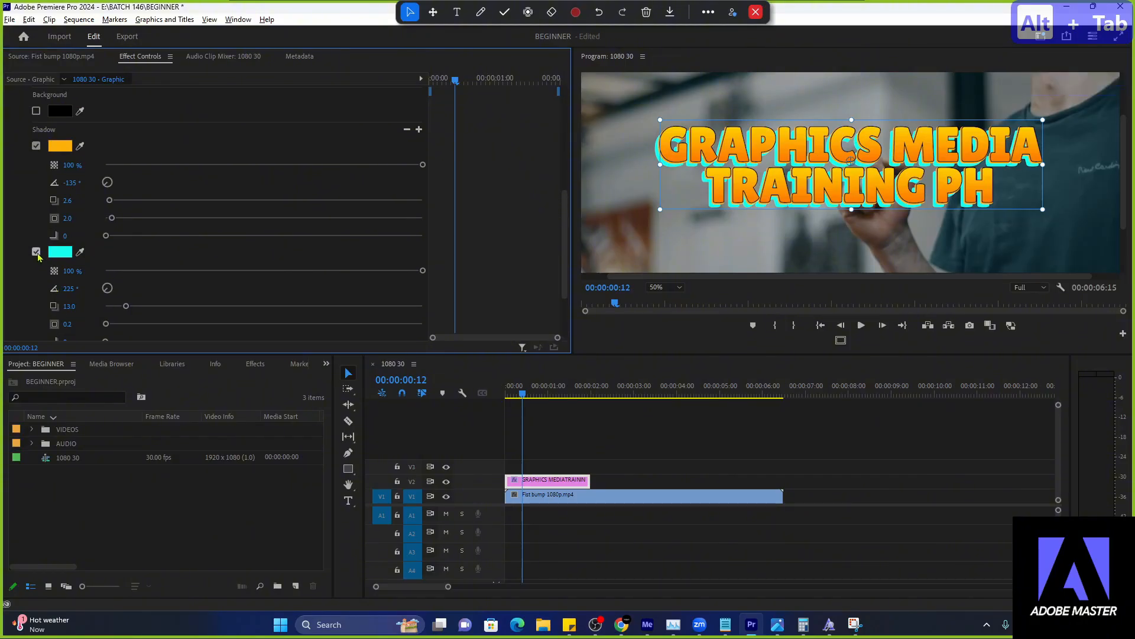
scroll(318, 283, down, 3)
scroll(240, 286, up, 2)
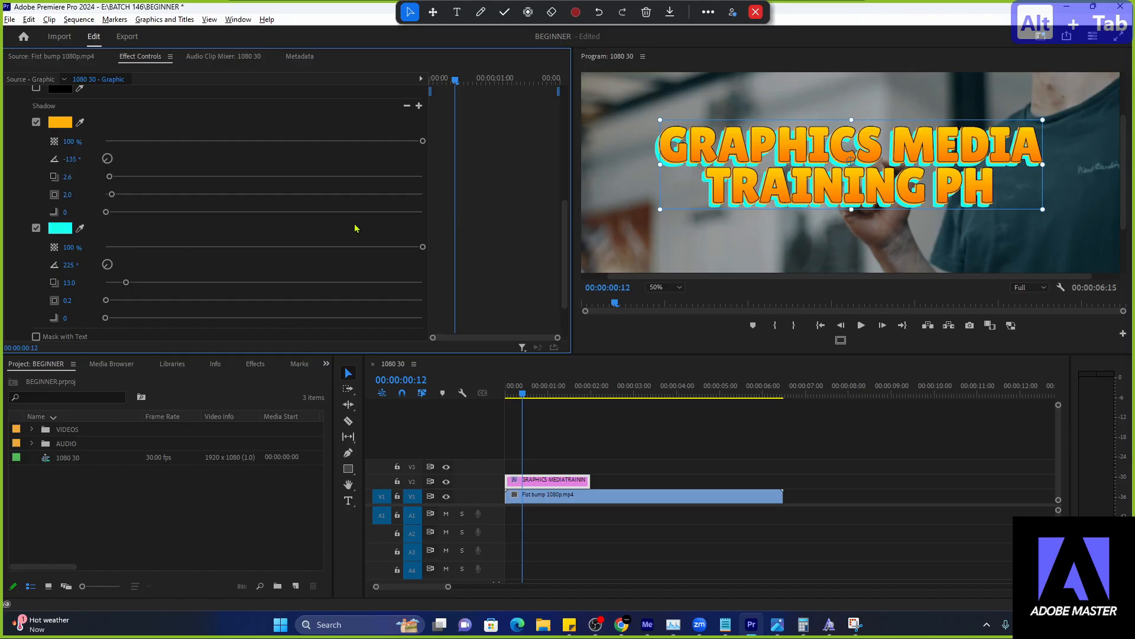
click(407, 105)
scroll(127, 234, up, 2)
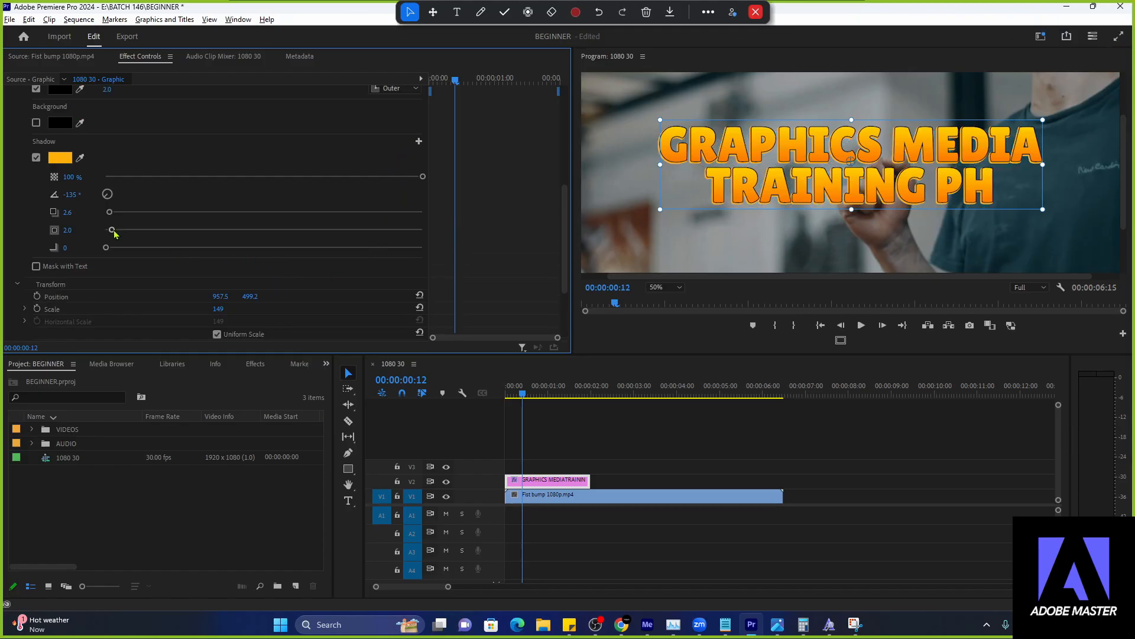
scroll(116, 236, up, 1)
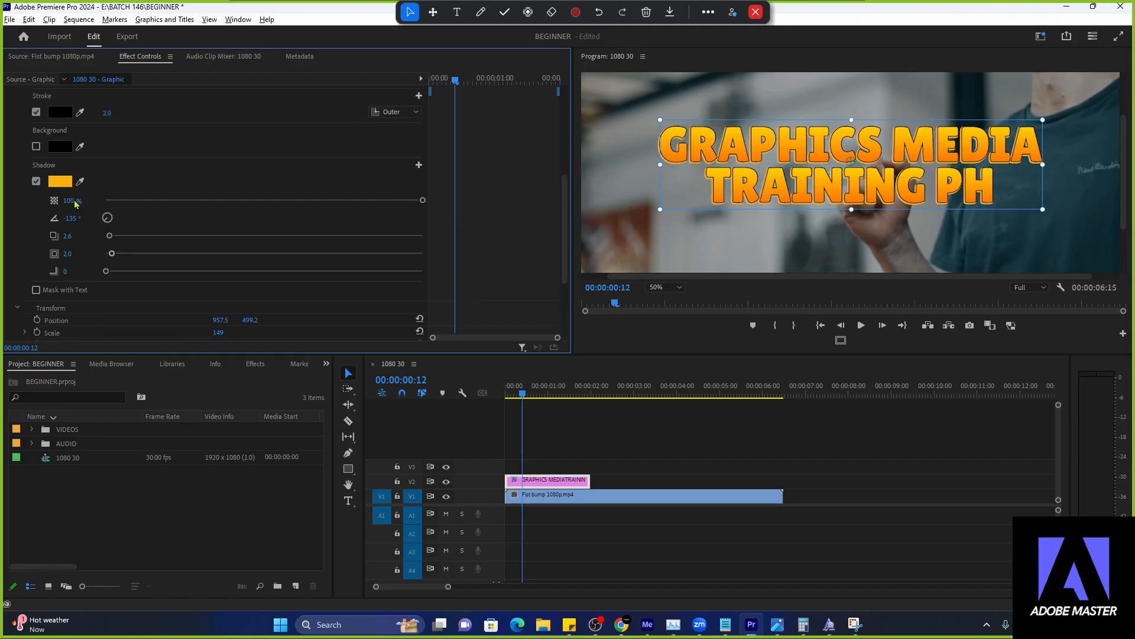
mouse_move(562, 633)
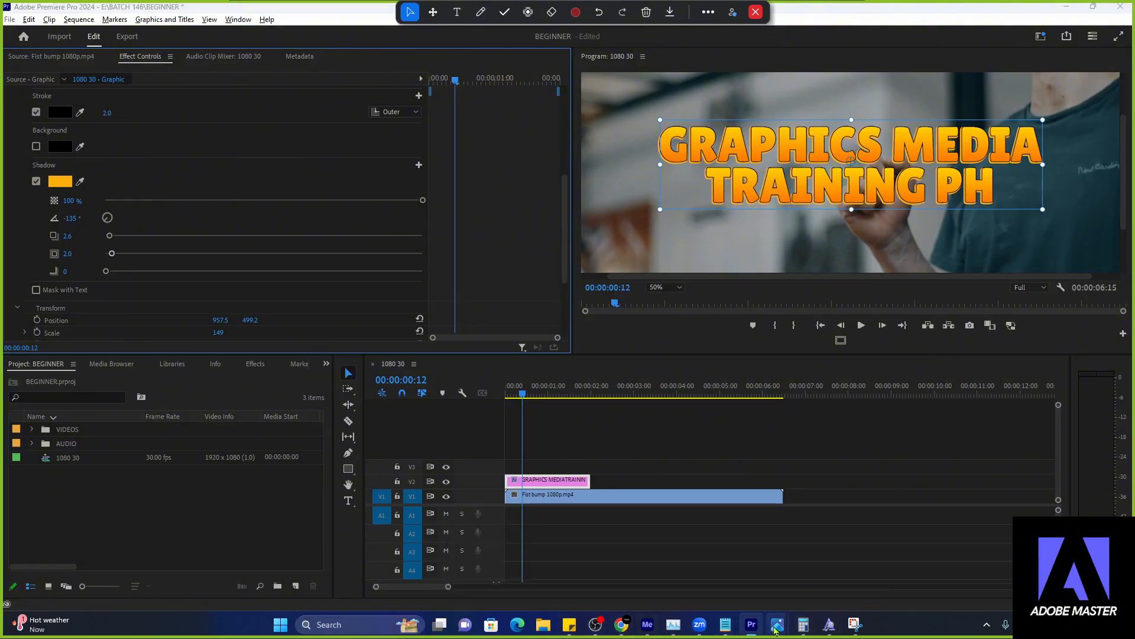
- Switch to File Explorer and view the 01-solar-system-futuristic-space-font image in the solar-system folder inside BATCH 146
click(543, 625)
click(288, 451)
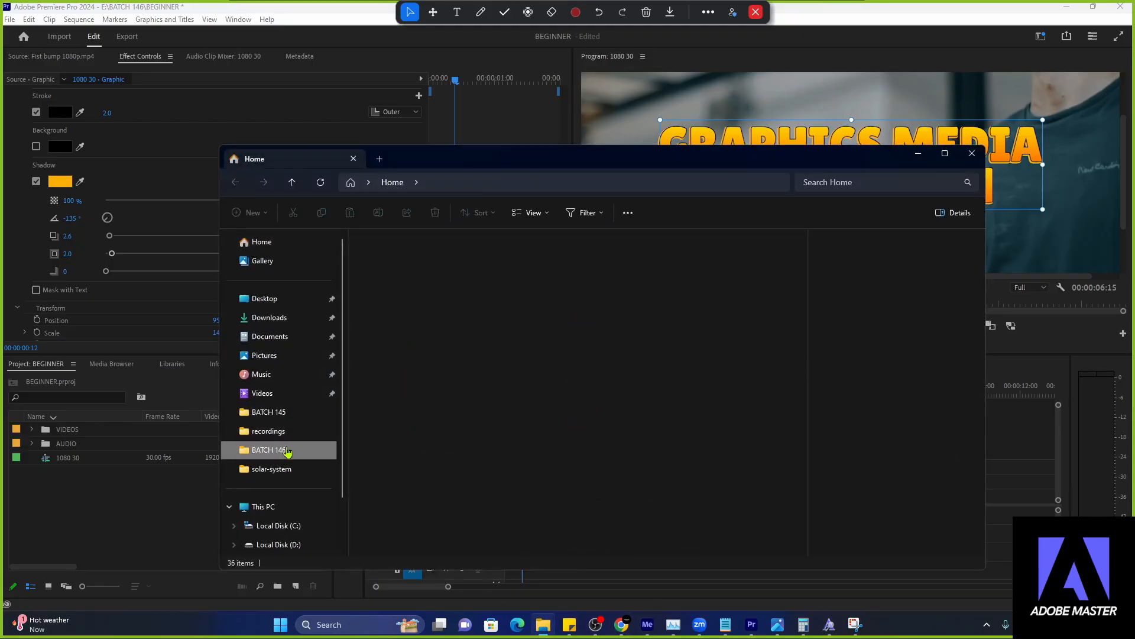
double_click(576, 263)
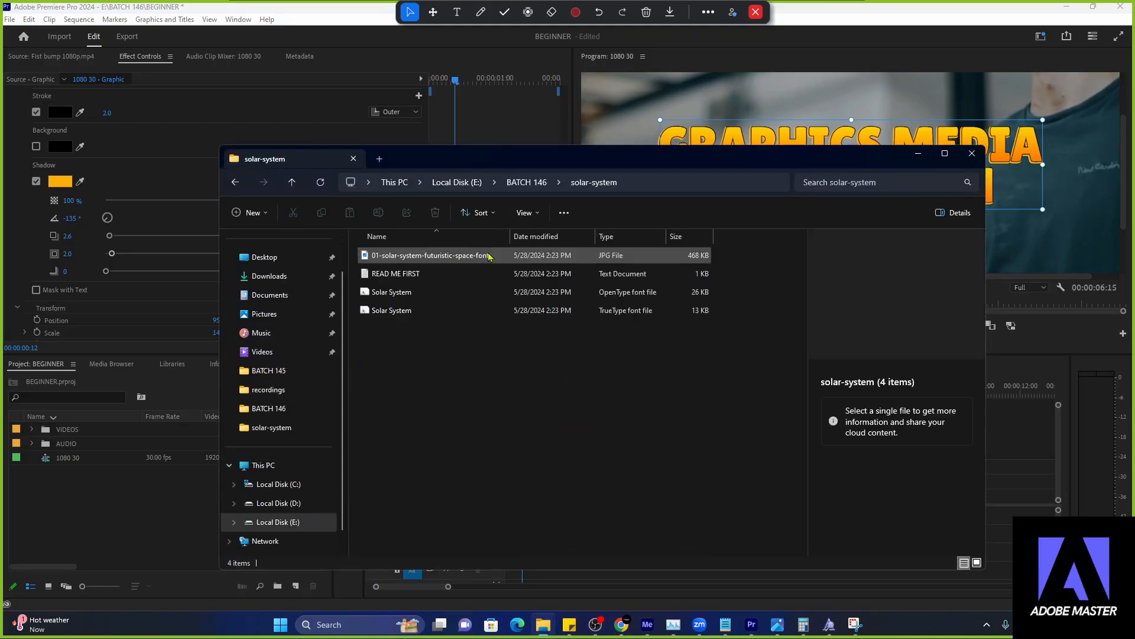
double_click(445, 255)
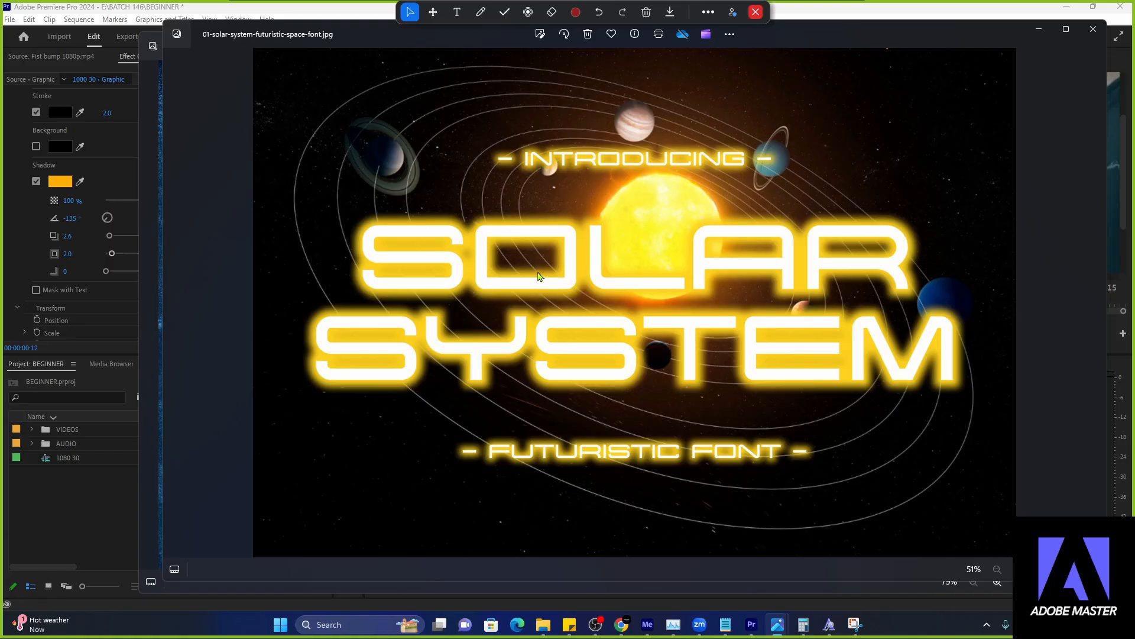
click(1092, 34)
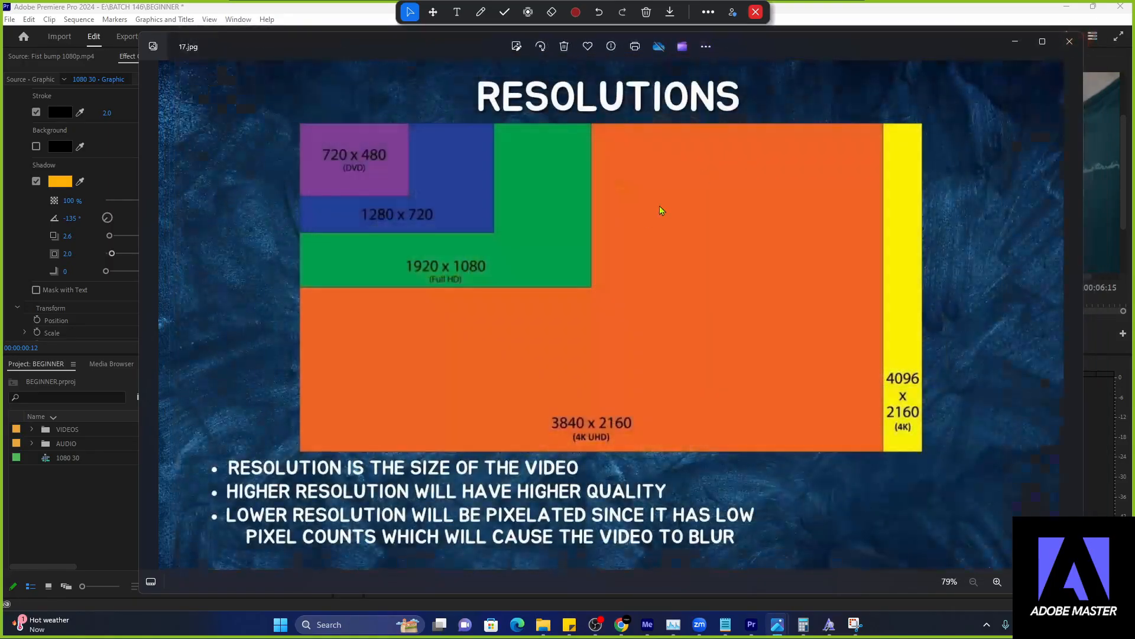
click(1014, 41)
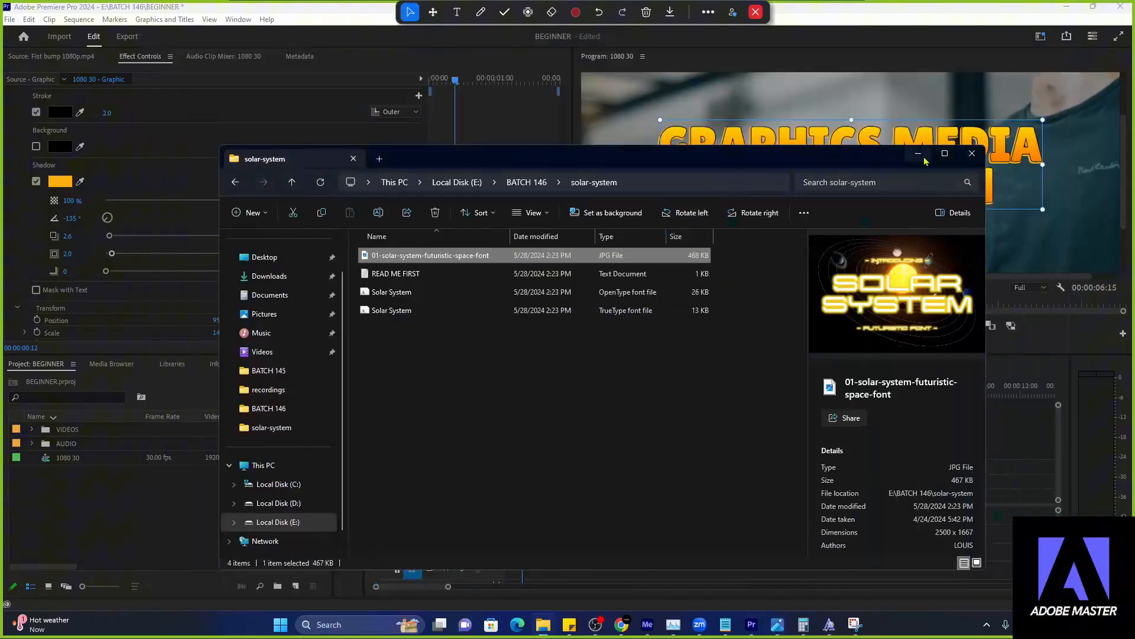
click(918, 153)
- Recolour the title's shadow black, with a blur of 42 and an angle of -229°
scroll(33, 235, up, 1)
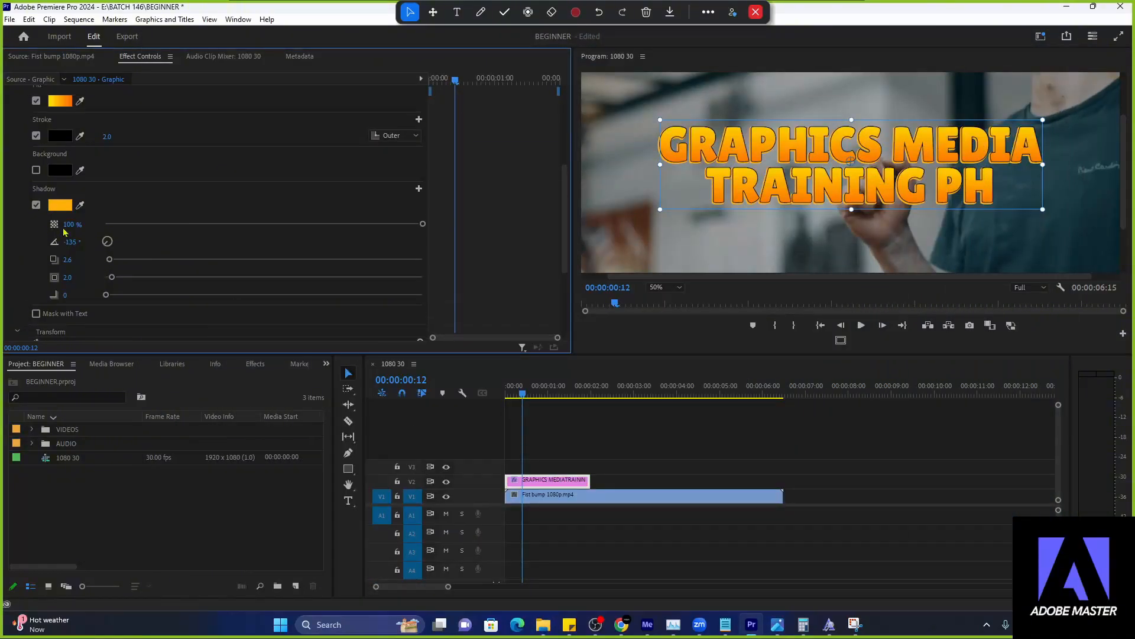
click(62, 207)
click(335, 194)
click(557, 177)
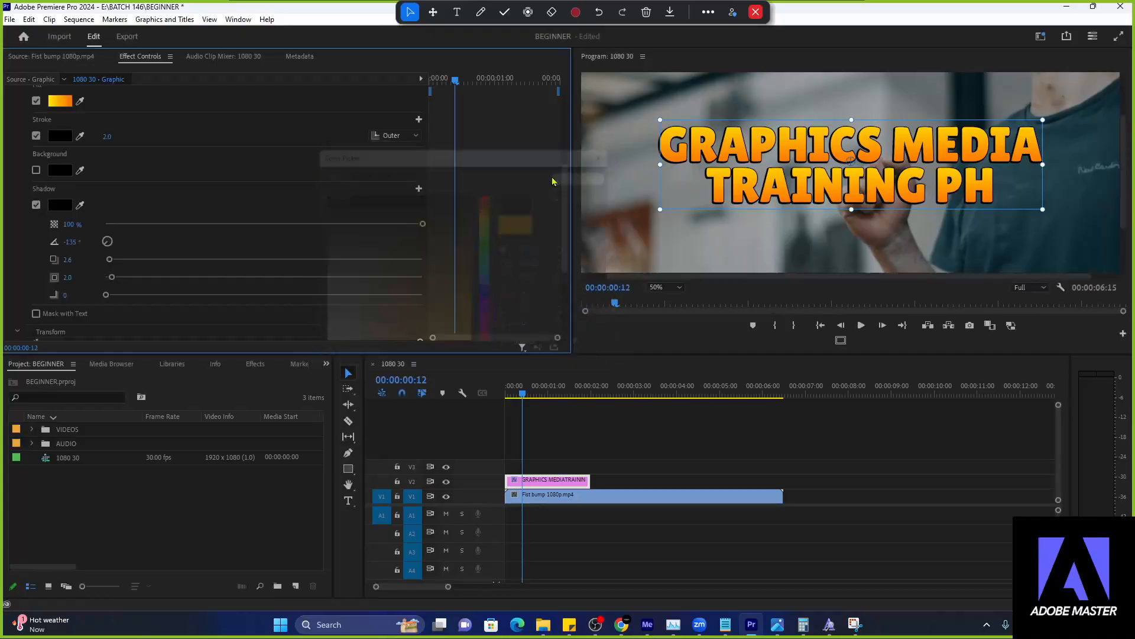
drag(107, 295, 159, 295)
drag(109, 241, 110, 245)
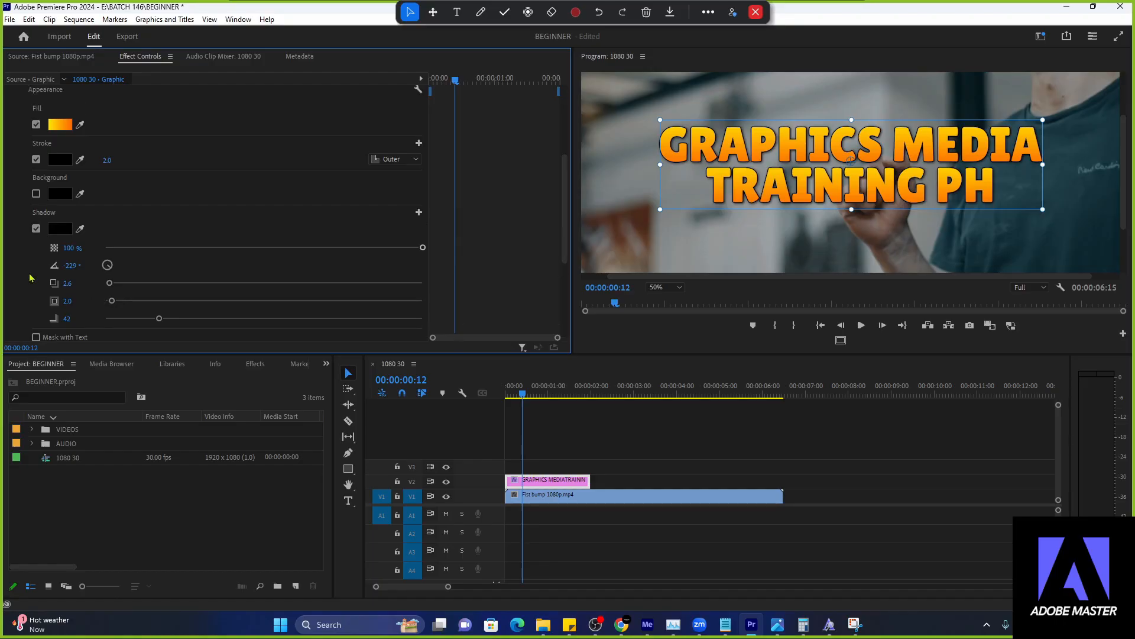
- Disable the title's stroke and compare the text with its shadow switched off and on, leaving the shadow enabled
scroll(34, 277, up, 3)
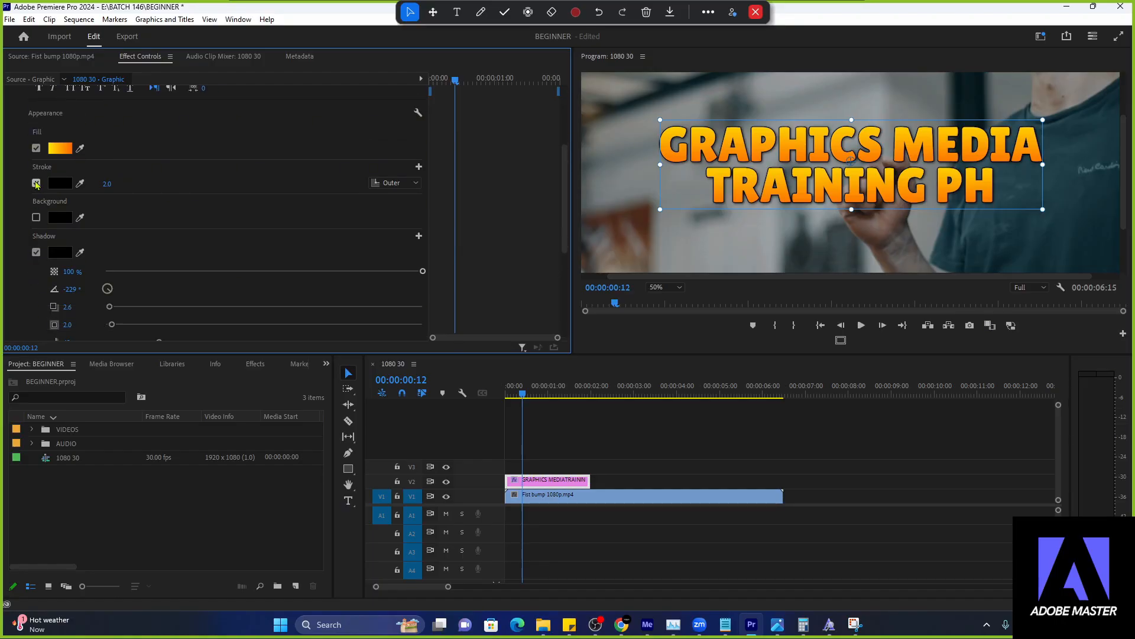
click(36, 183)
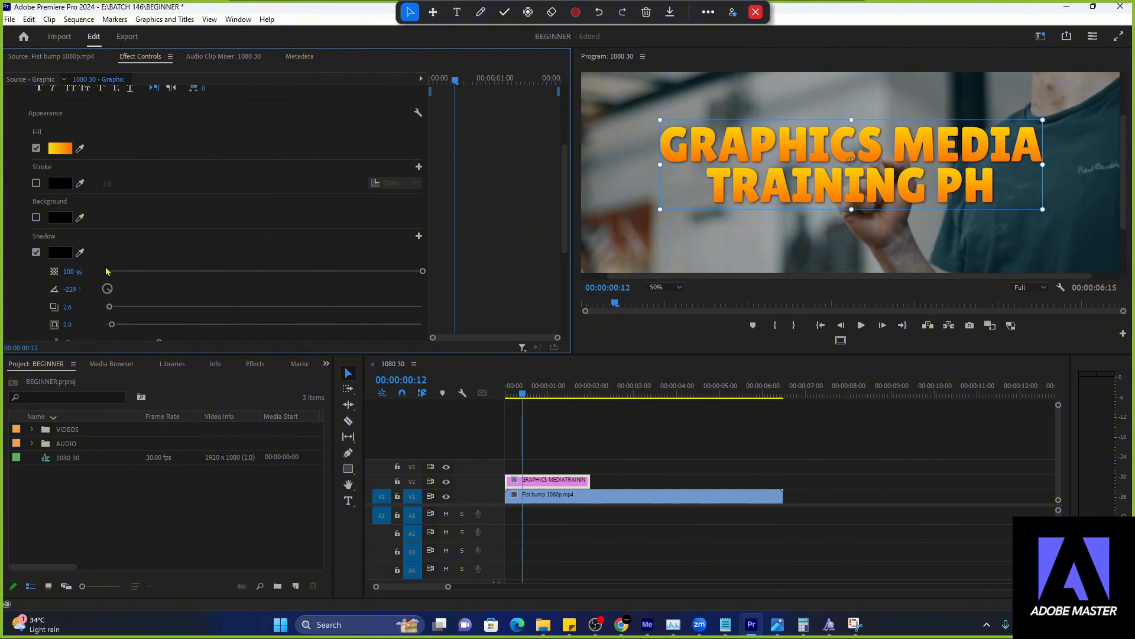
scroll(117, 304, down, 1)
click(36, 228)
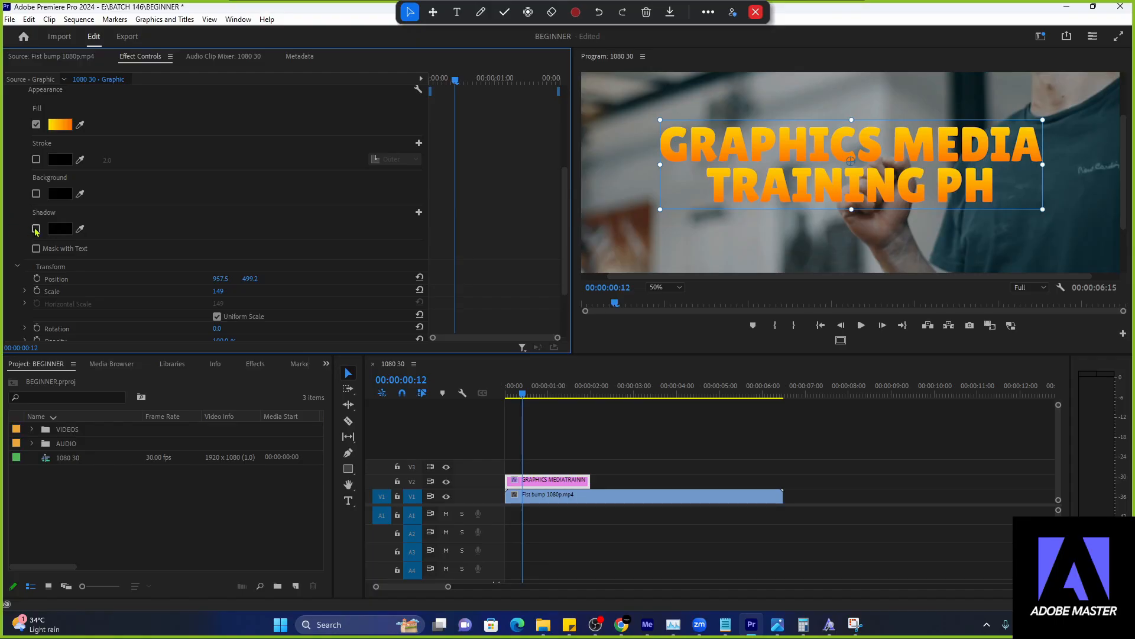
click(36, 229)
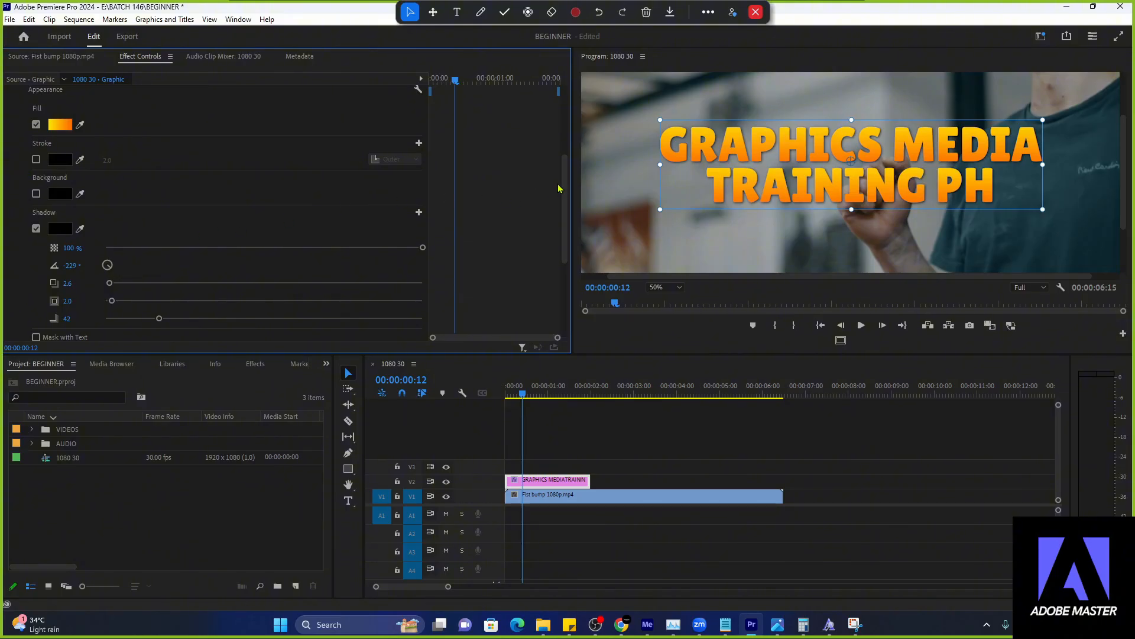
- Look through the title's remaining properties, collapse its text settings and set the program preview zoom to Fit
scroll(559, 188, down, 3)
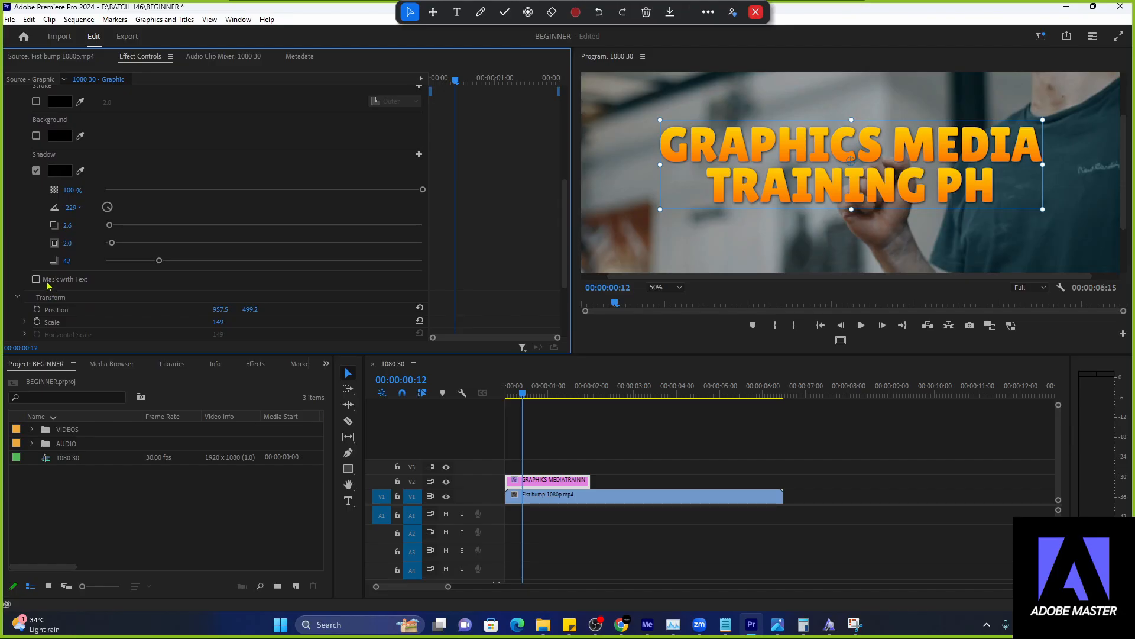
drag(564, 229, 563, 275)
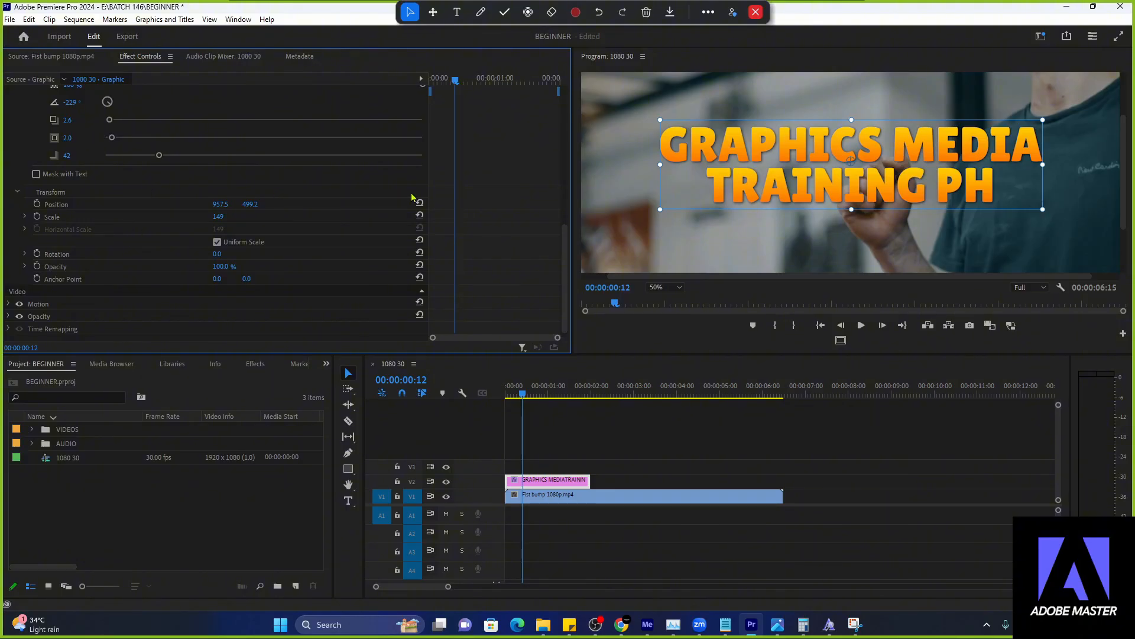
drag(563, 257, 571, 109)
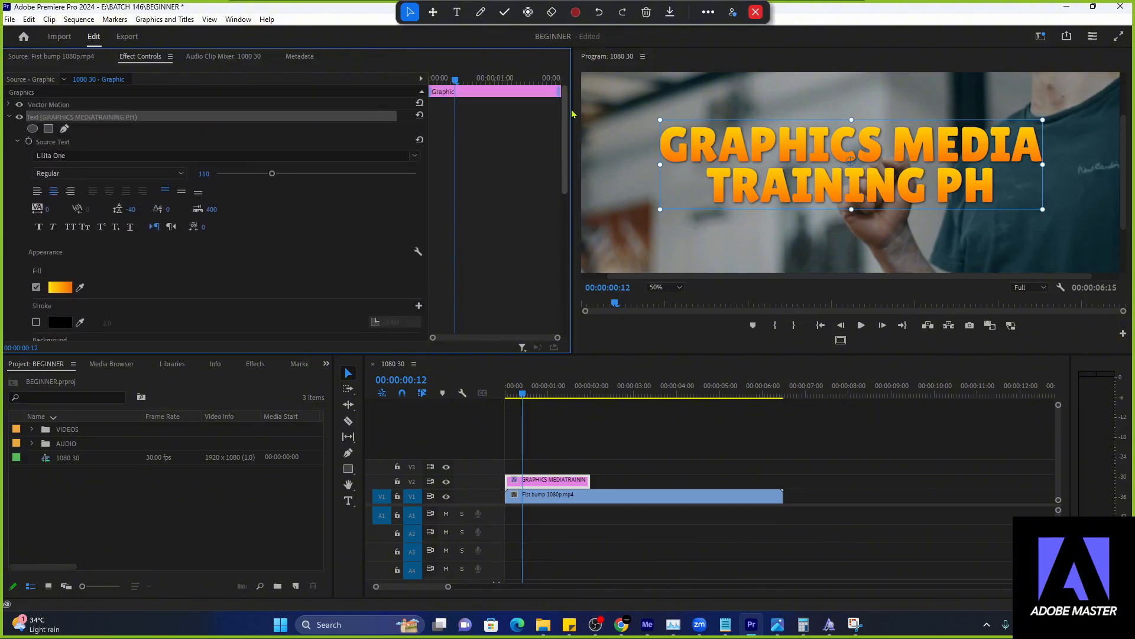
click(9, 117)
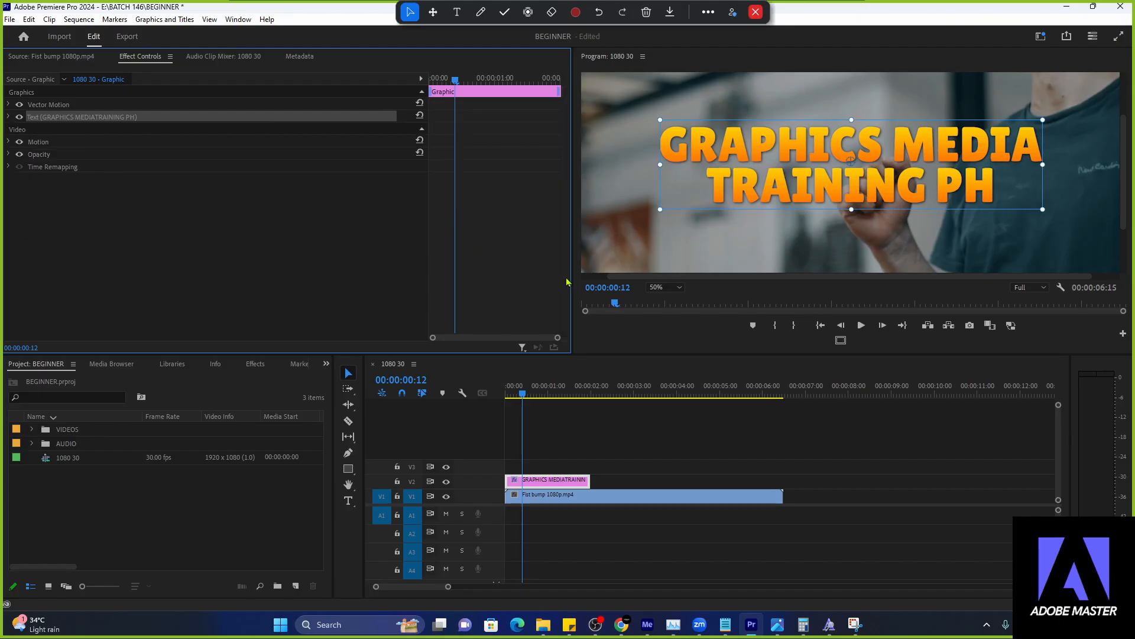
click(666, 291)
click(668, 302)
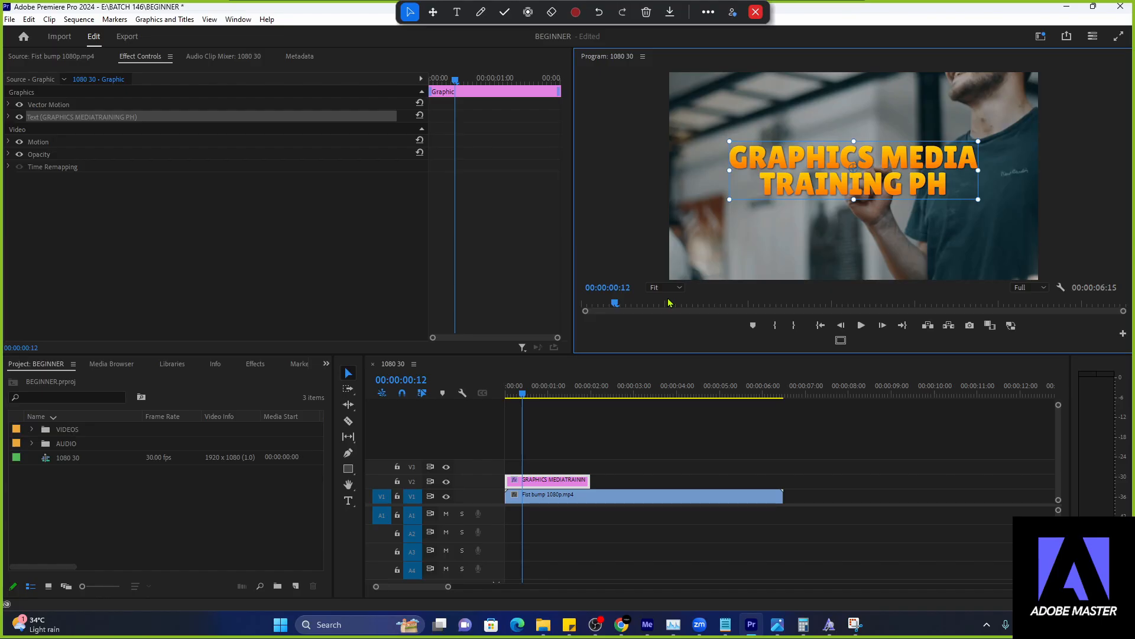
- Add a two-line text "SOLAR SYSTEM" to the video at 00:00:03:02
click(636, 391)
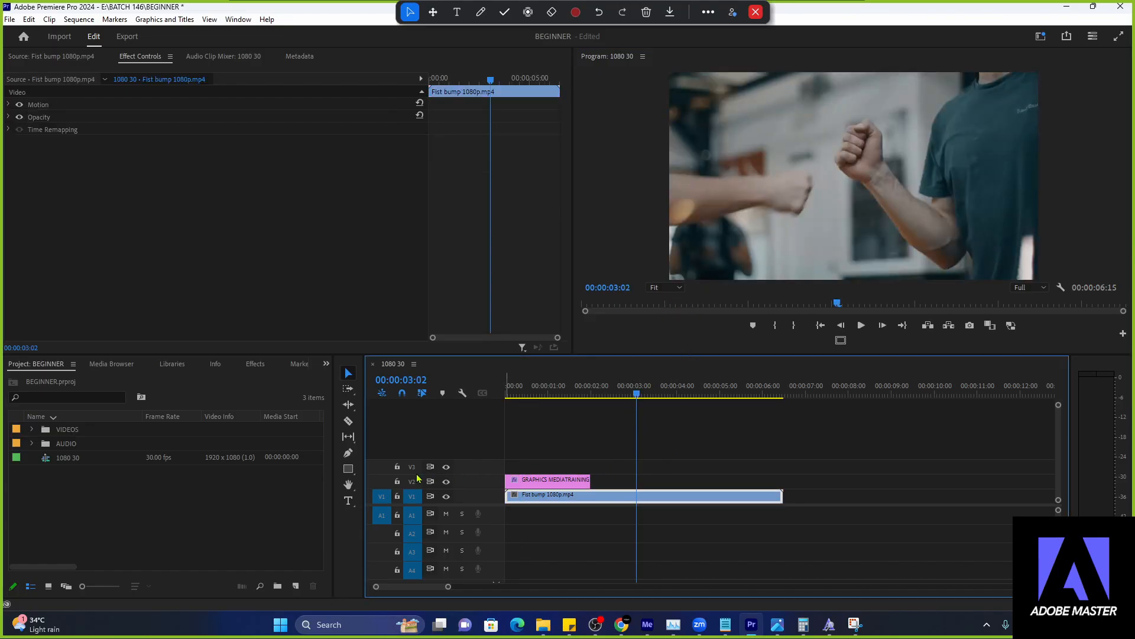
click(349, 501)
click(825, 152)
text(solar)
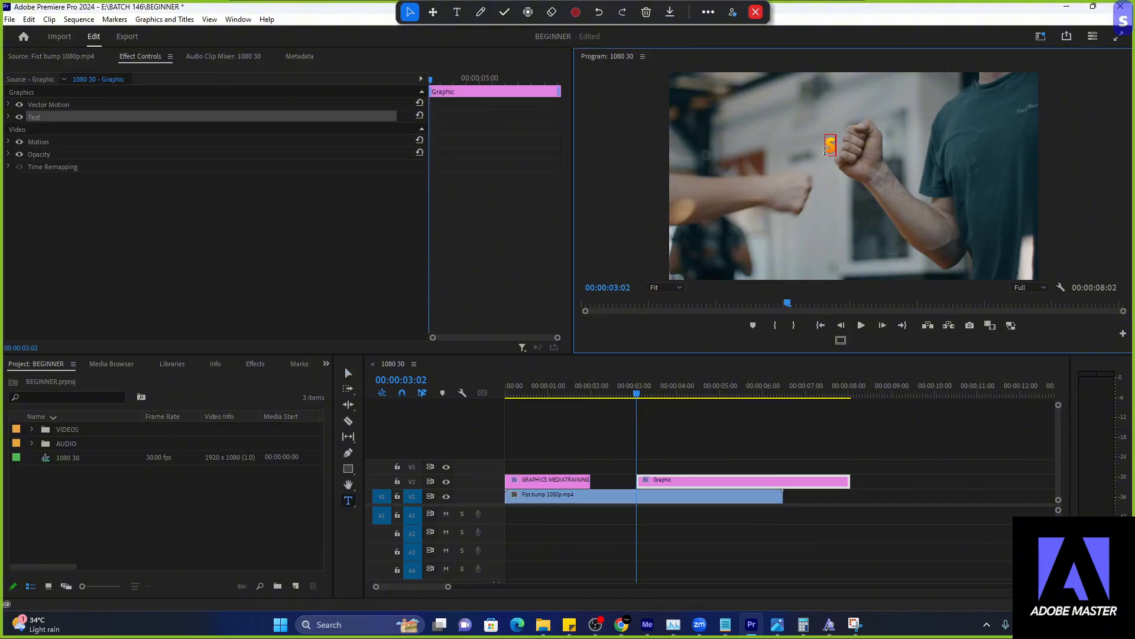
key(Return)
text(system)
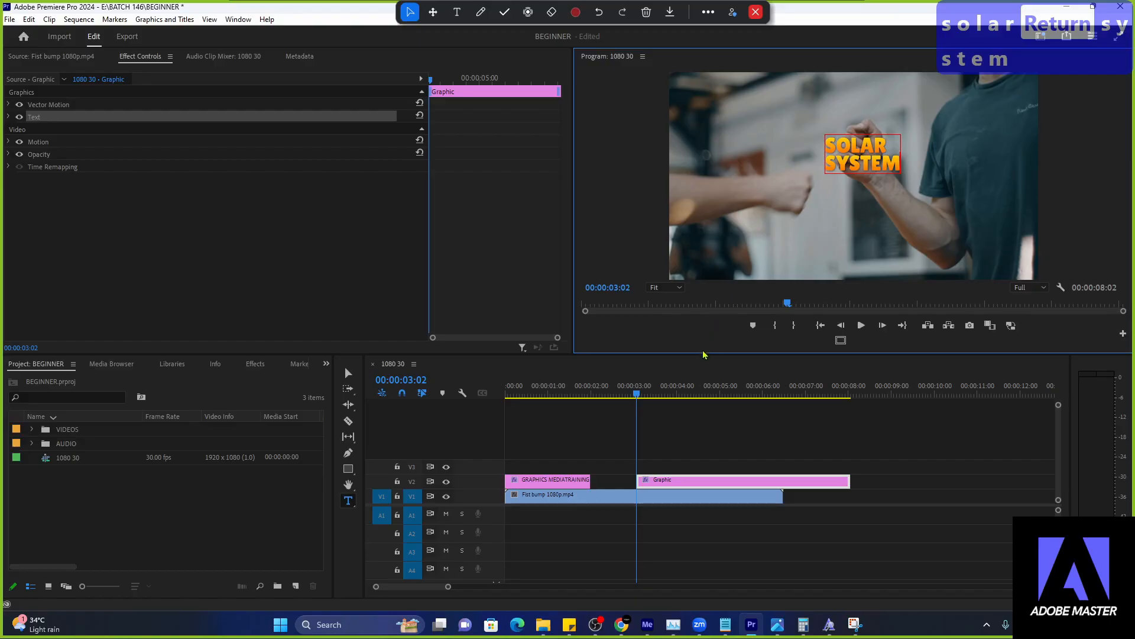
key(Escape)
key(v)
- Centre-align the SOLAR SYSTEM text, enlarge it and position it in the middle of the frame
click(8, 117)
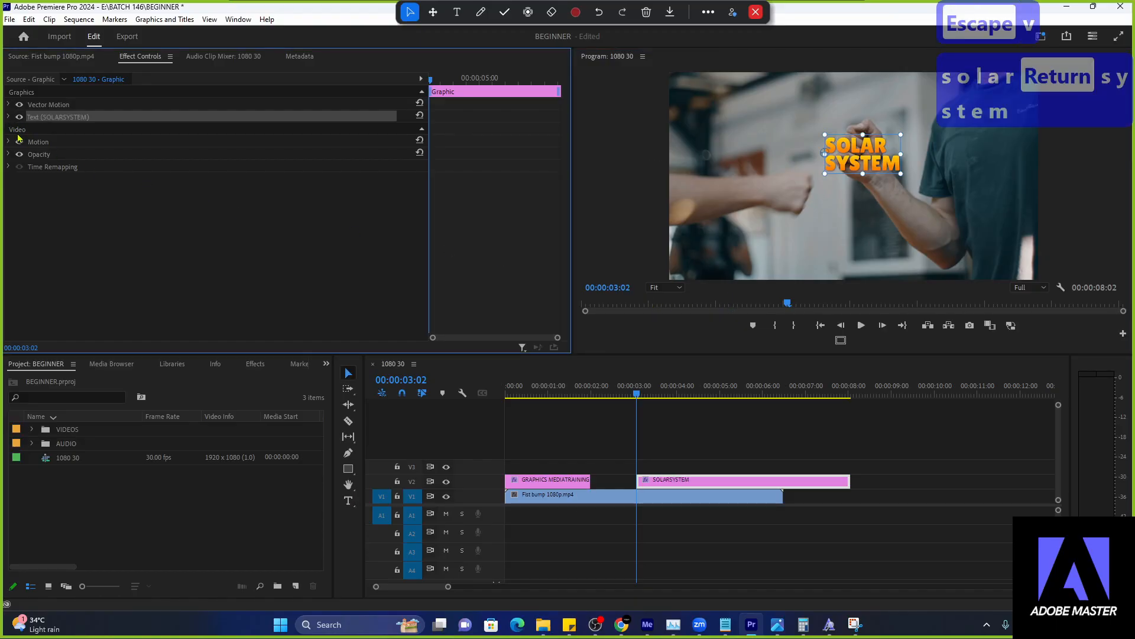
click(18, 141)
click(53, 190)
drag(867, 132, 1040, 102)
key(ctrl+z)
drag(875, 169, 1039, 196)
drag(884, 215, 897, 202)
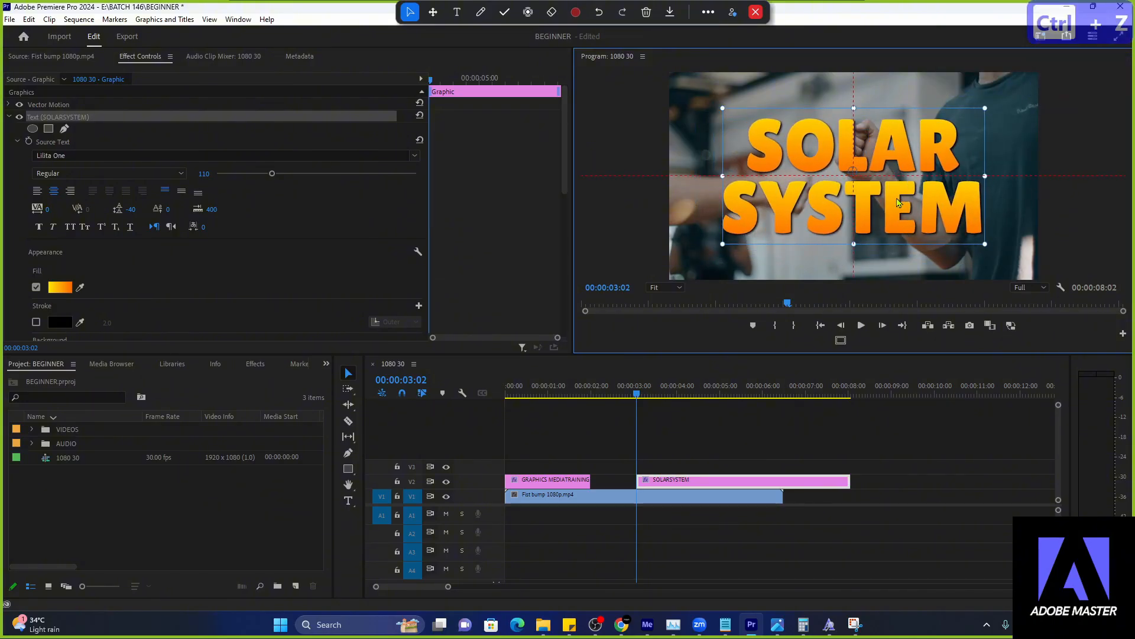
- Change the SOLAR SYSTEM text's font to Solar System, then scale it down to fit the frame and recentre it
click(99, 155)
text(solar)
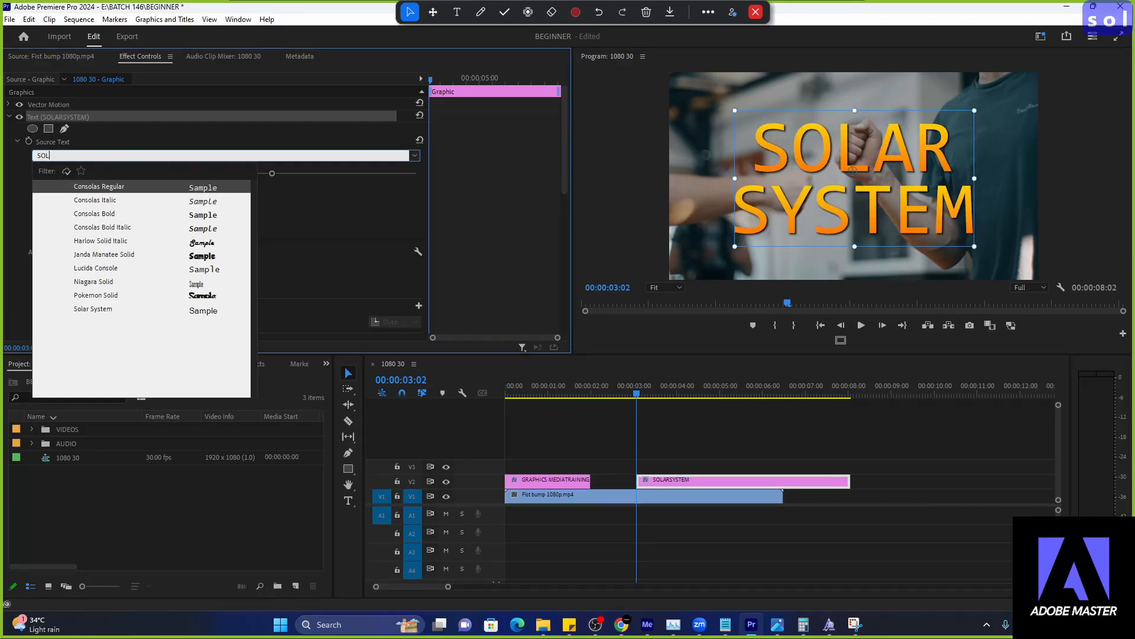
click(116, 190)
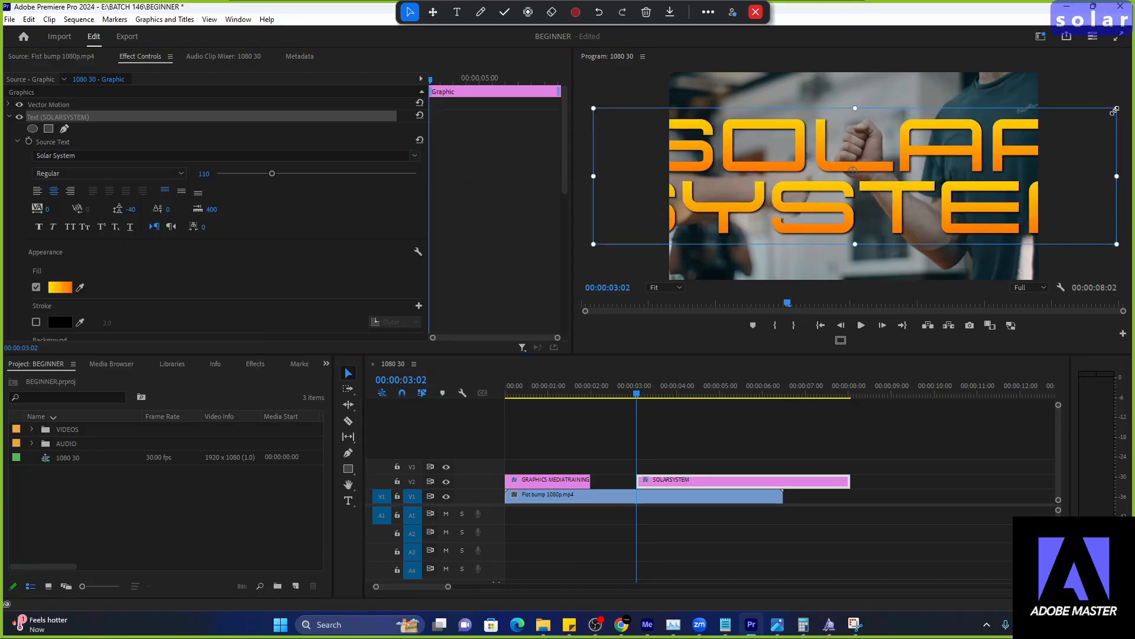
drag(1115, 111, 1016, 134)
drag(886, 182, 885, 184)
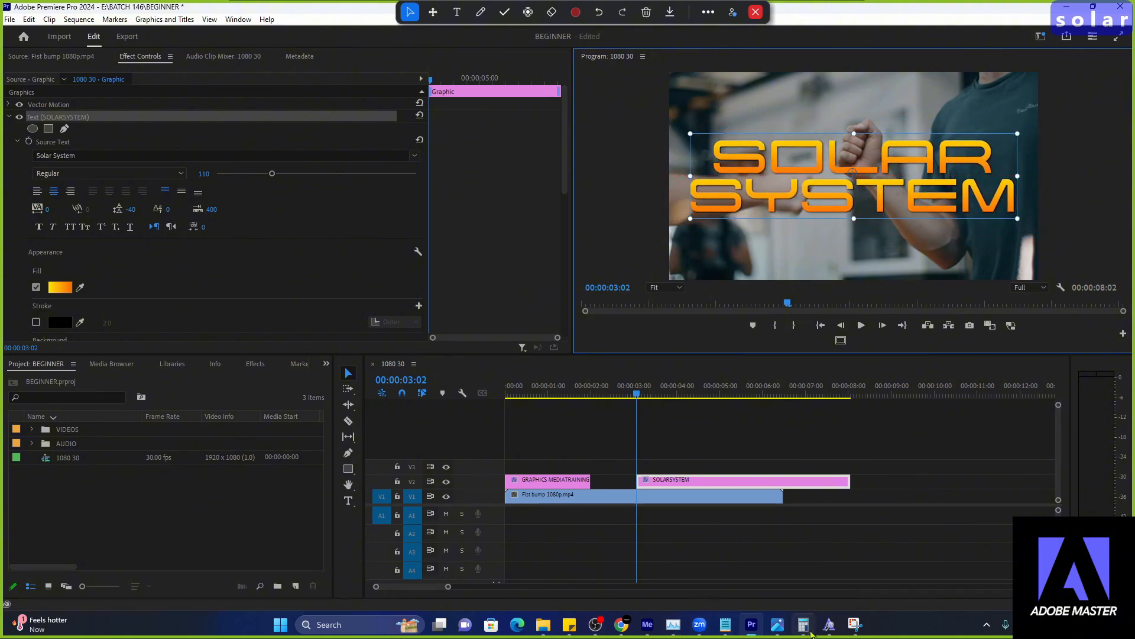
- Check the solar-system font sample image in File Explorer and change the SOLAR SYSTEM text's gradient fill to solid white
mouse_move(780, 633)
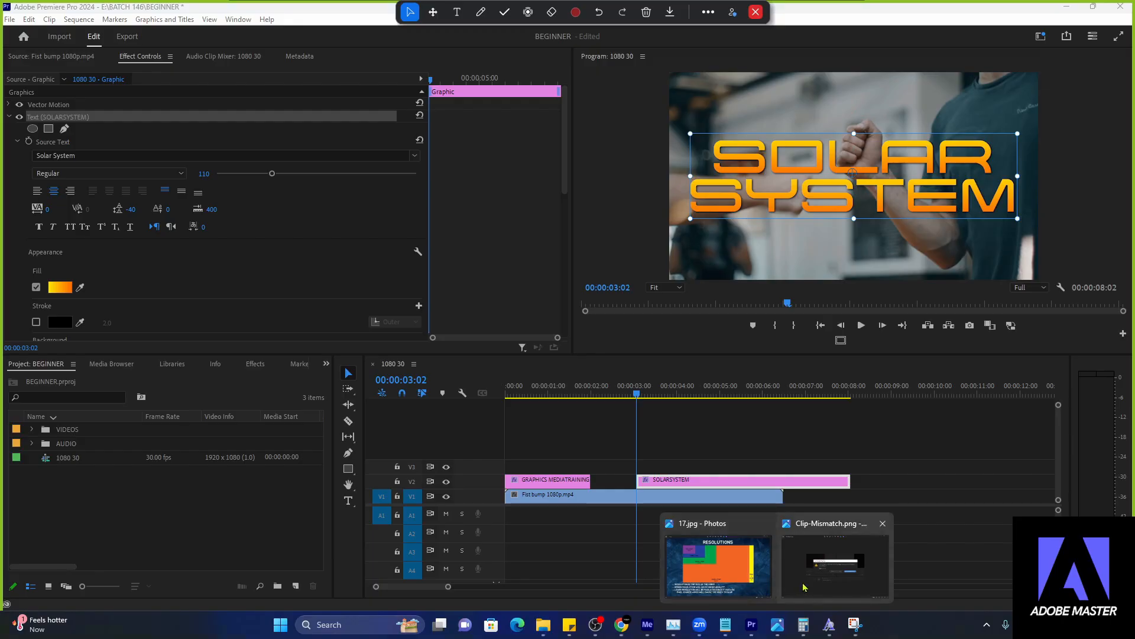
click(543, 624)
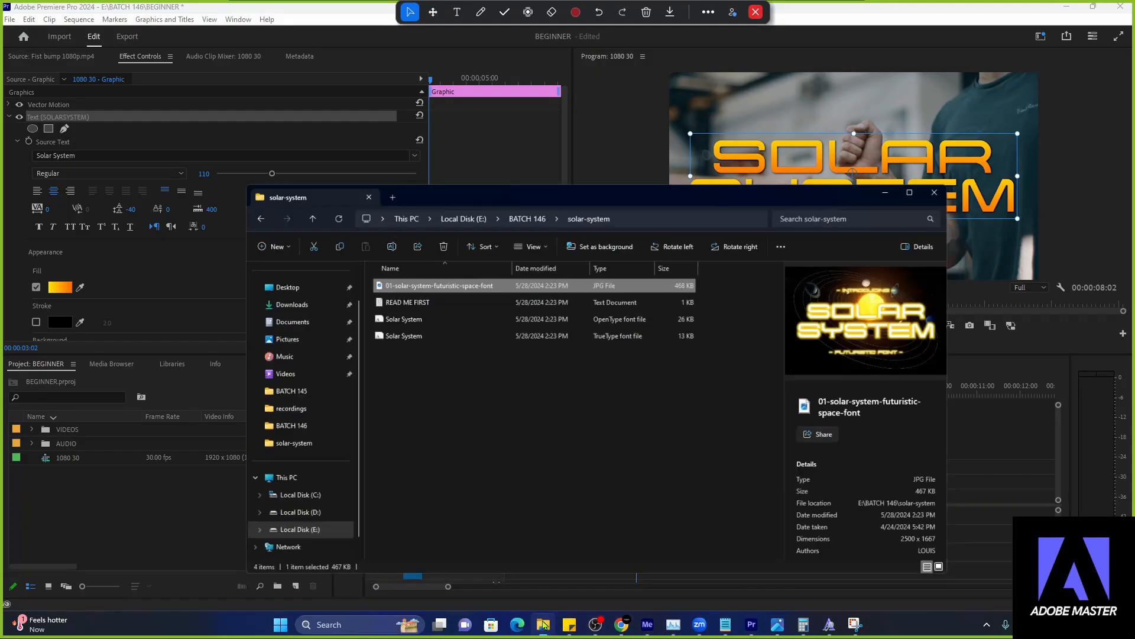
double_click(427, 258)
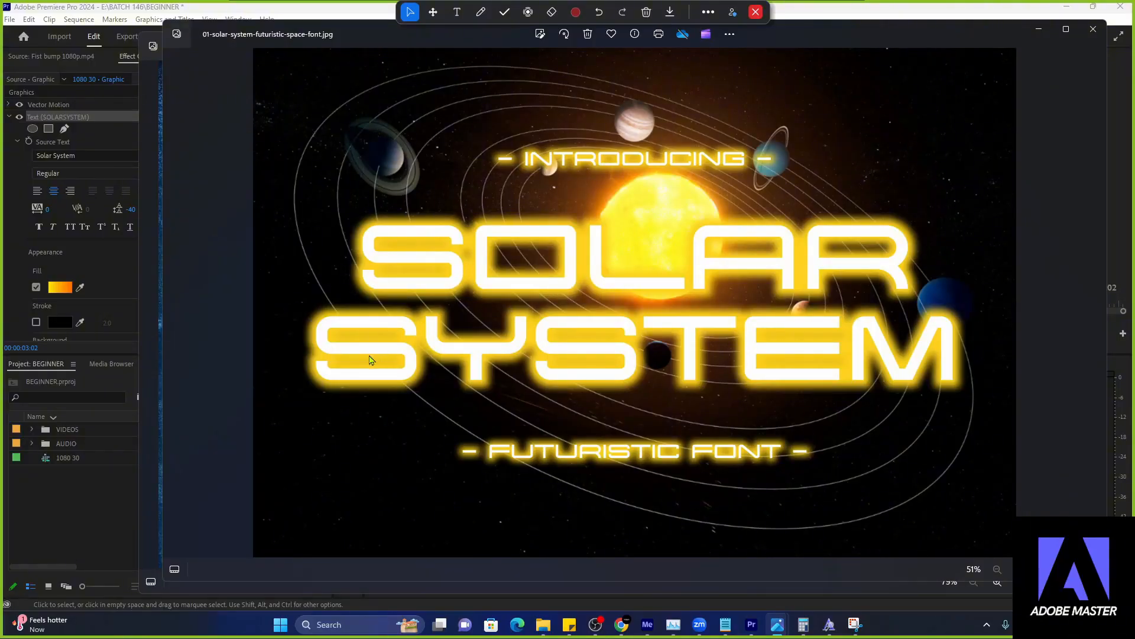
click(110, 493)
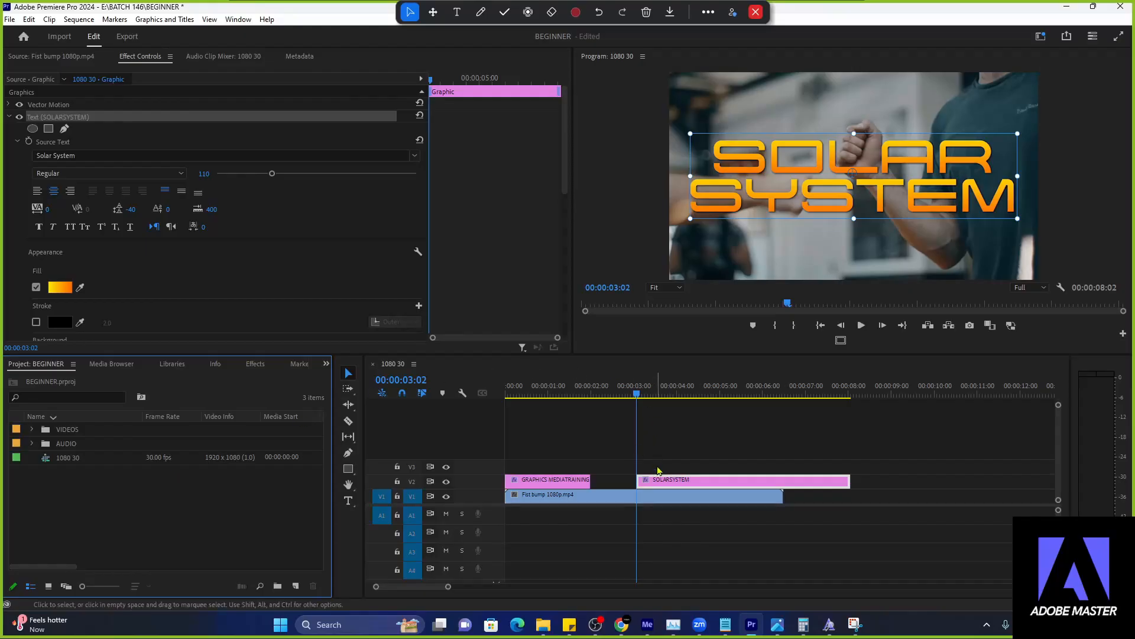
scroll(122, 261, down, 2)
click(60, 240)
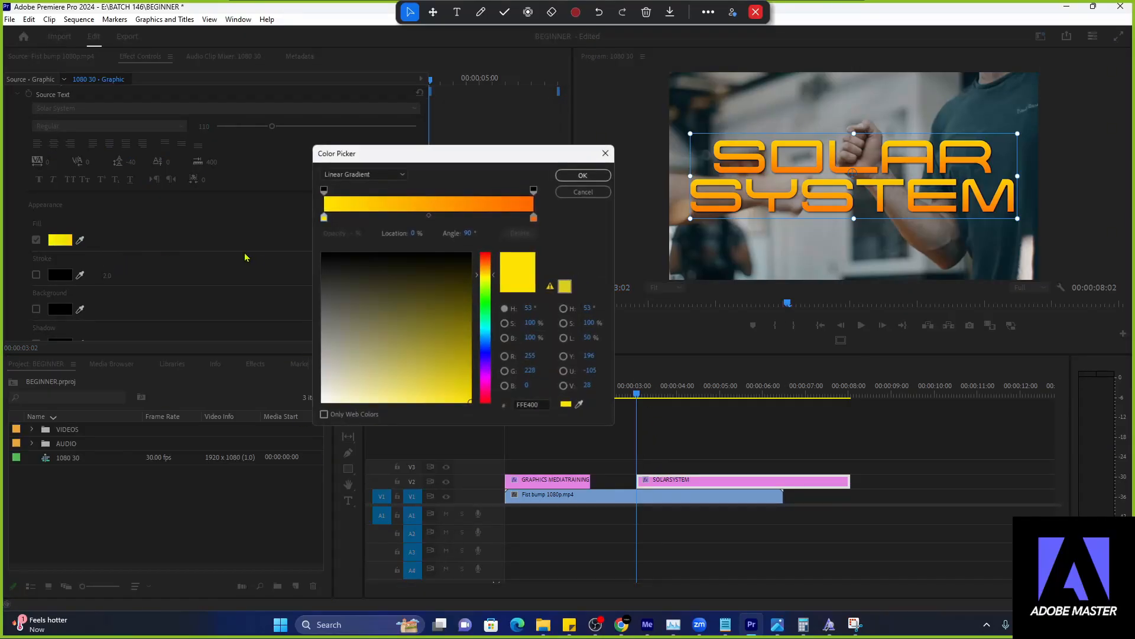
click(384, 178)
click(385, 188)
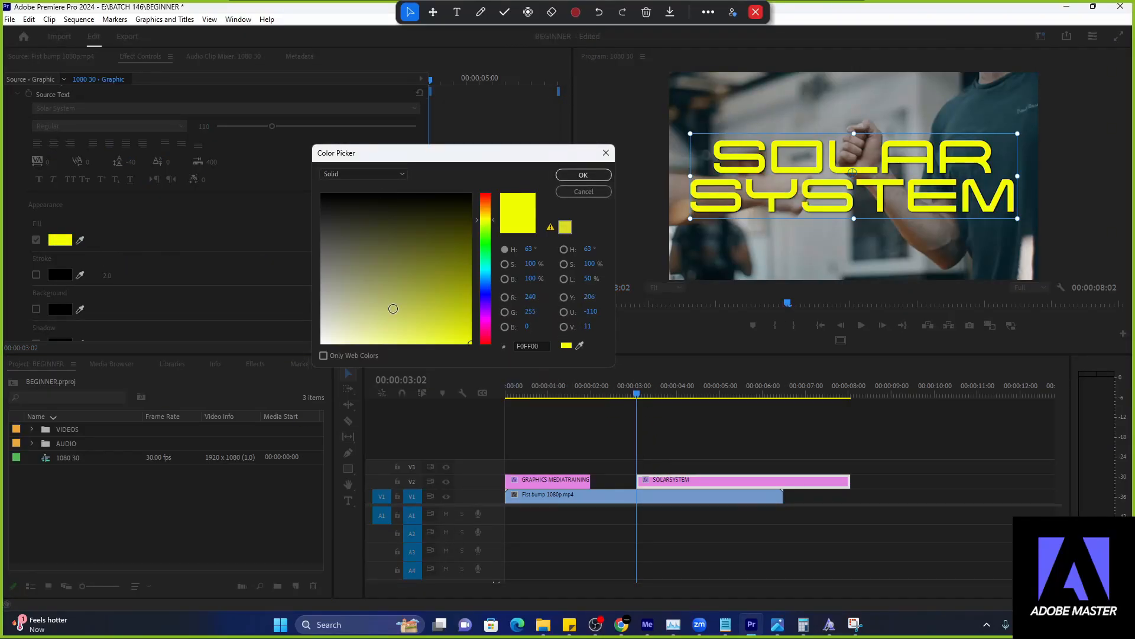
drag(392, 309, 321, 343)
click(567, 175)
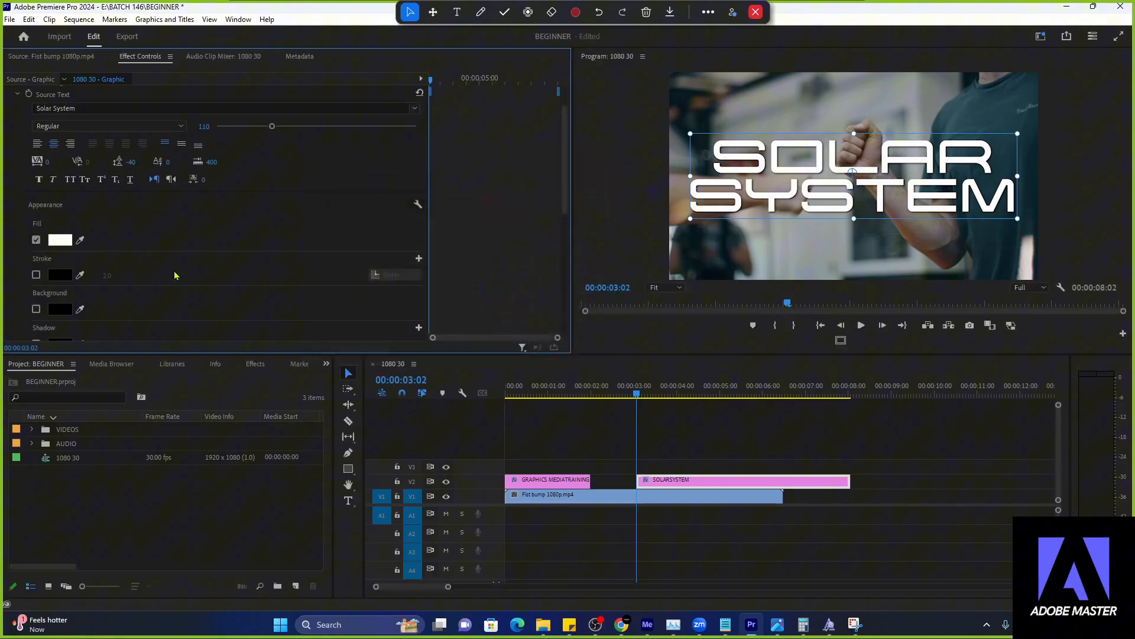
- Turn off the shadow on the SOLAR SYSTEM text
scroll(175, 275, down, 2)
click(36, 284)
click(36, 285)
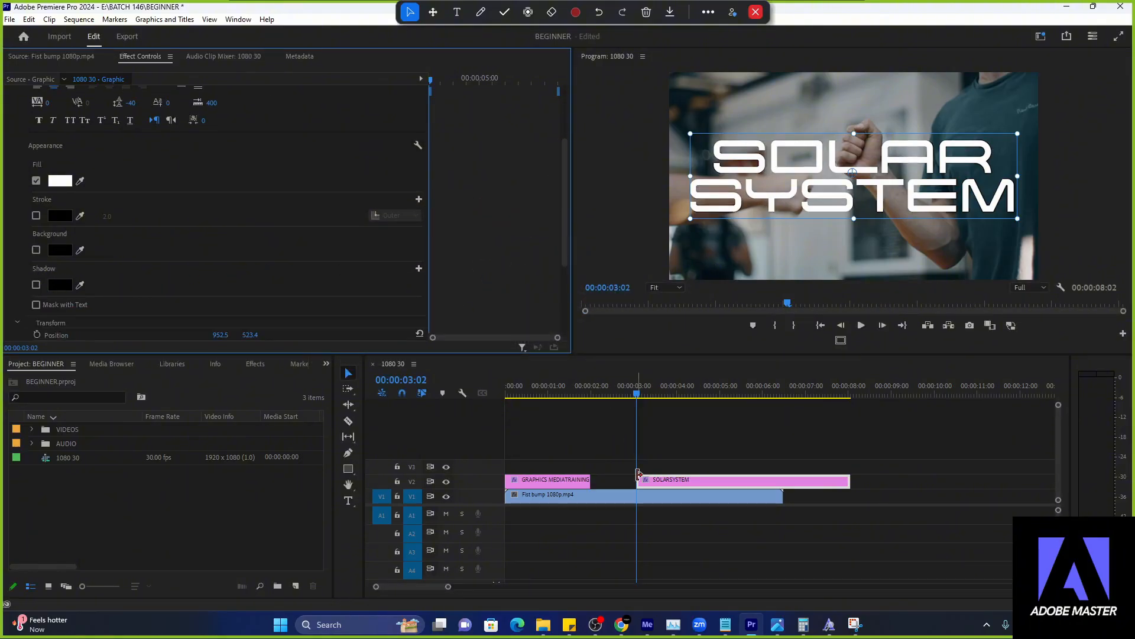
- Move the SOLARSYSTEM clip earlier onto track V3, duplicate it directly above on V4 and select the V3 copy
drag(679, 485, 668, 475)
mouse_move(690, 466)
mouse_down()
mouse_move(661, 468)
mouse_move(674, 469)
mouse_move(676, 453)
mouse_up()
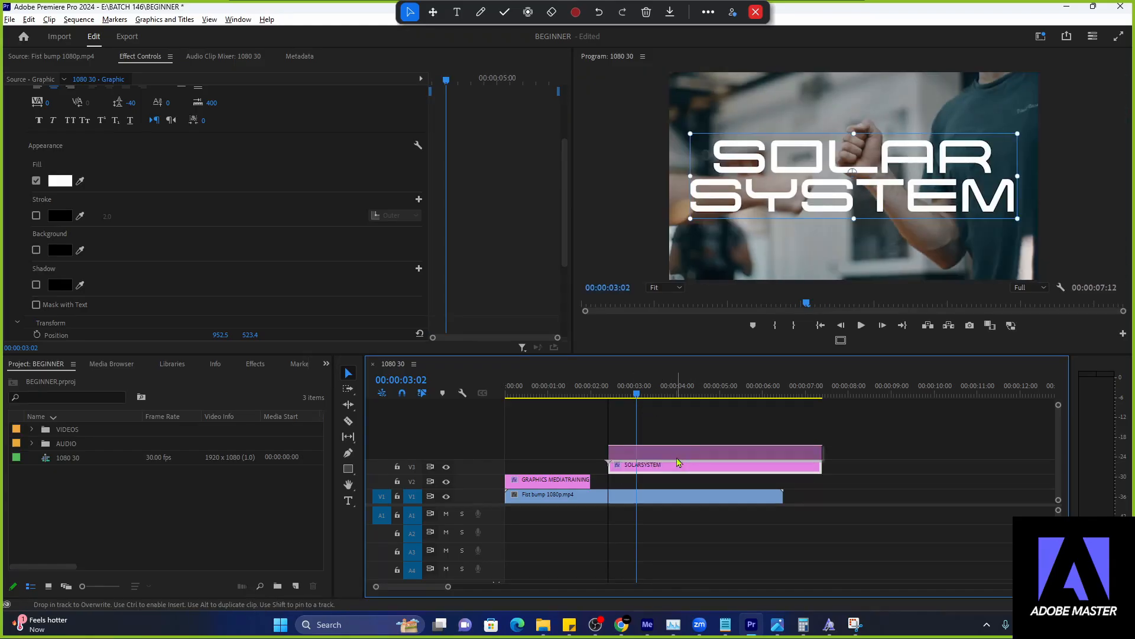
click(676, 454)
click(676, 467)
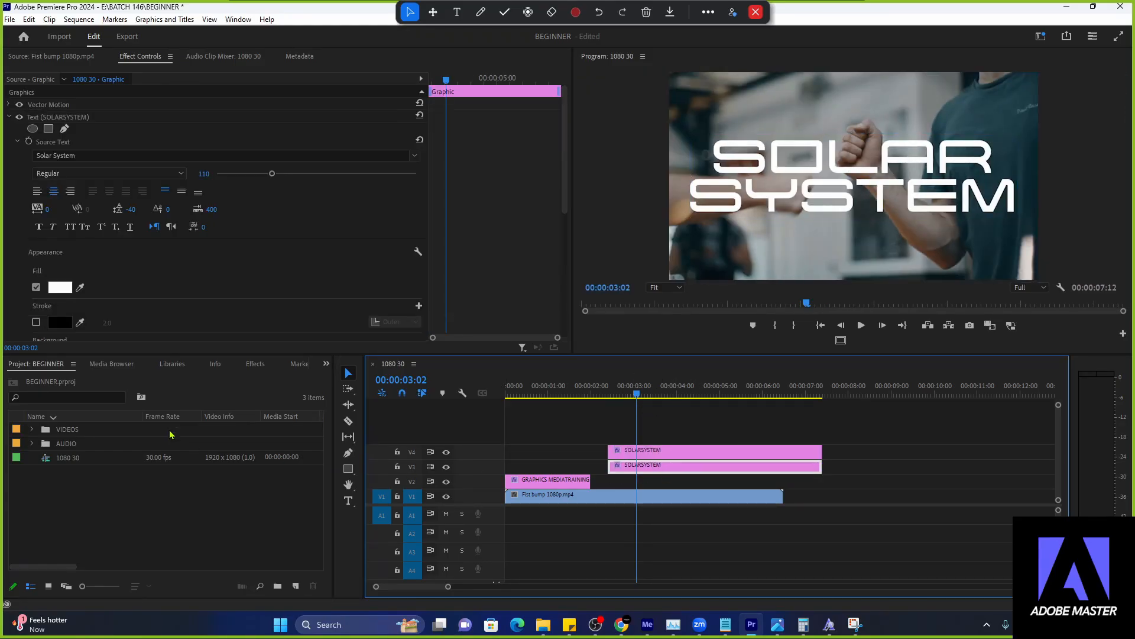
- Apply the Gaussian Blur video effect to the SOLARSYSTEM clip on track V3 and set its Blurriness to 69
click(255, 364)
click(68, 380)
text(GA)
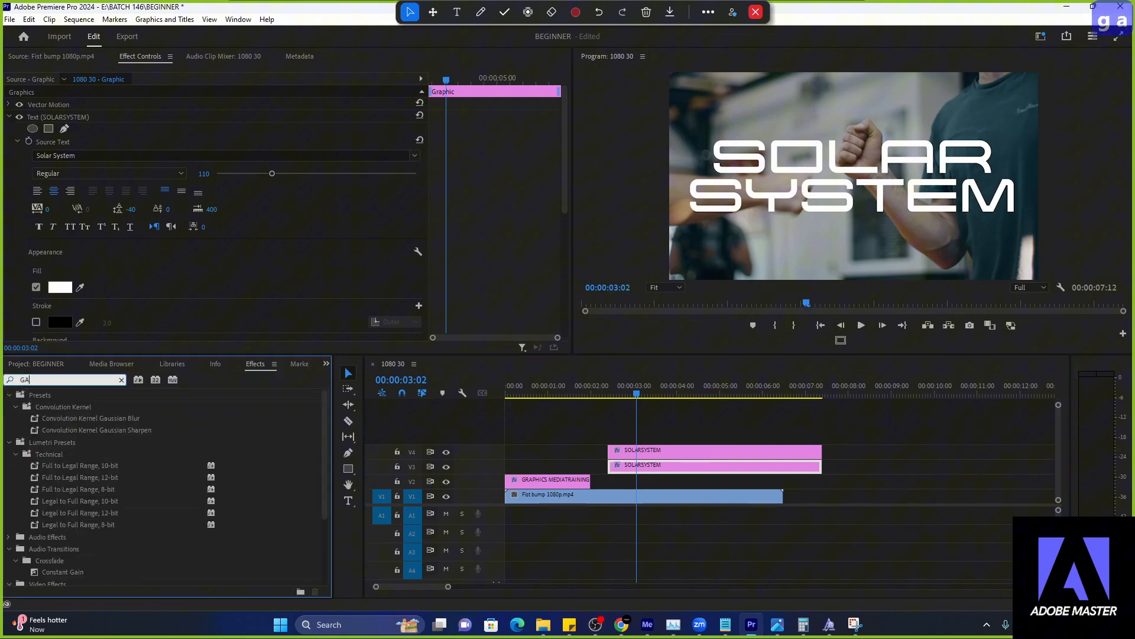
text(USS)
drag(65, 501, 659, 467)
scroll(307, 319, down, 3)
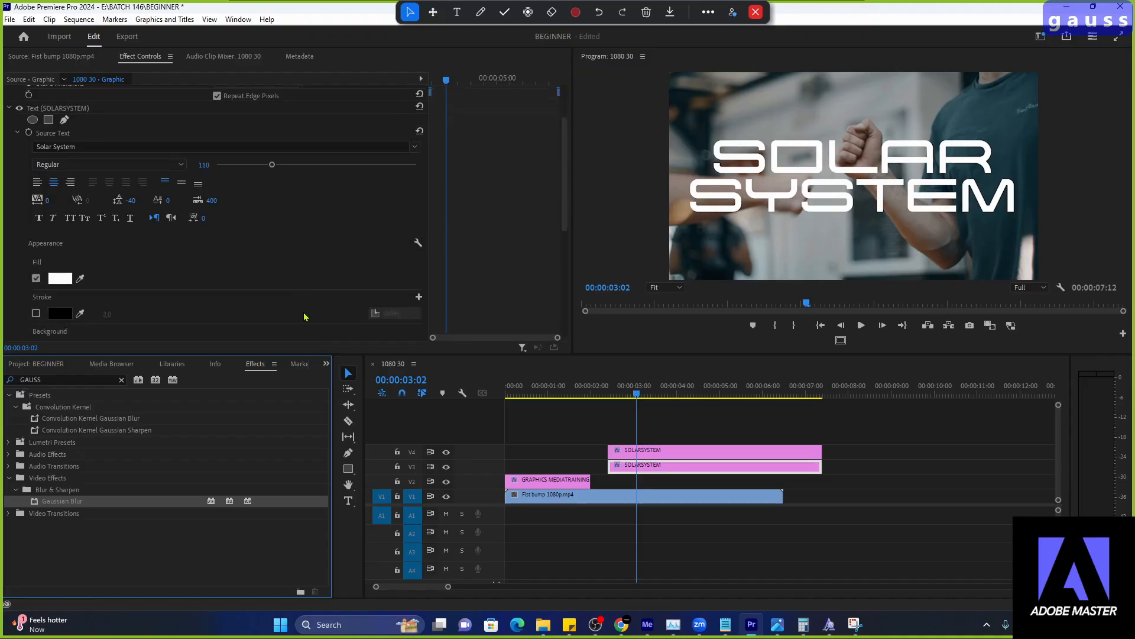
scroll(248, 278, down, 6)
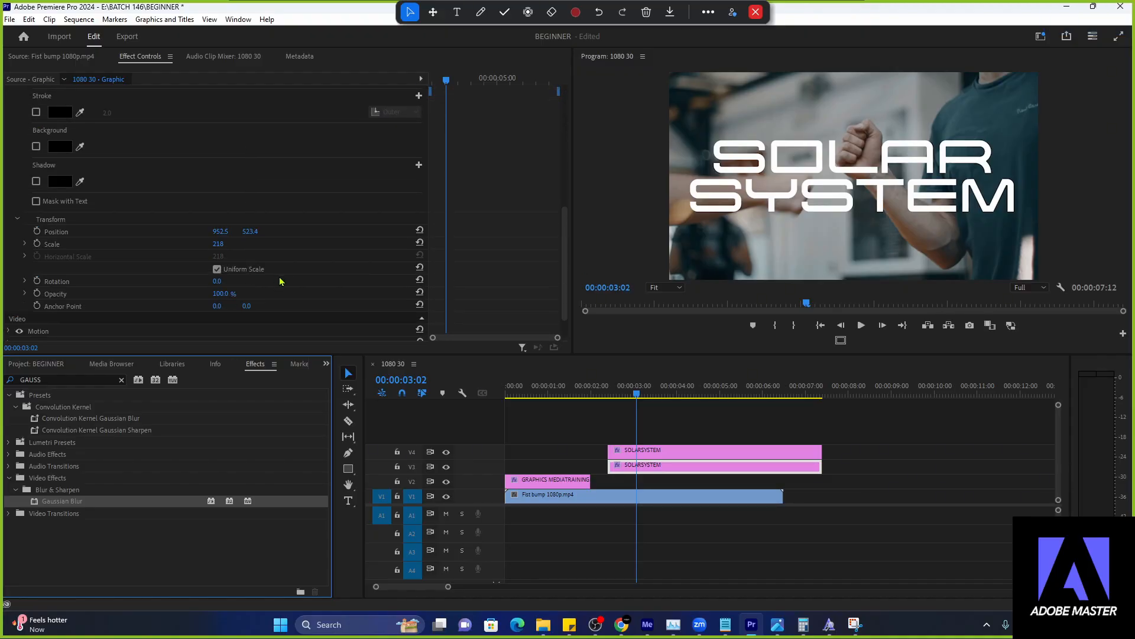
scroll(281, 282, up, 9)
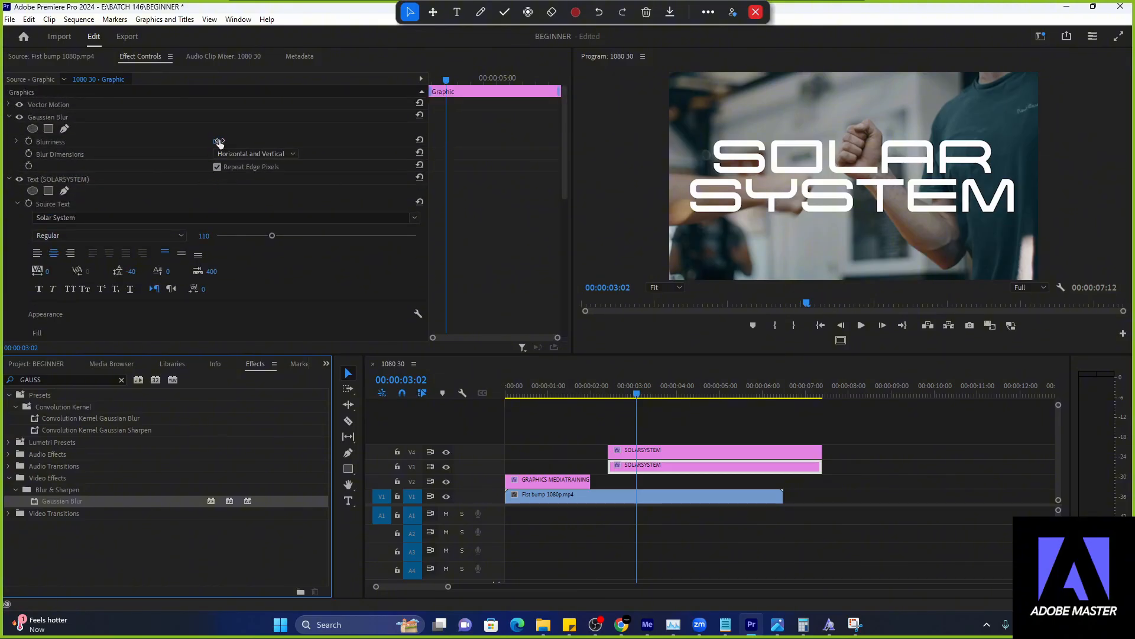
drag(219, 142, 254, 143)
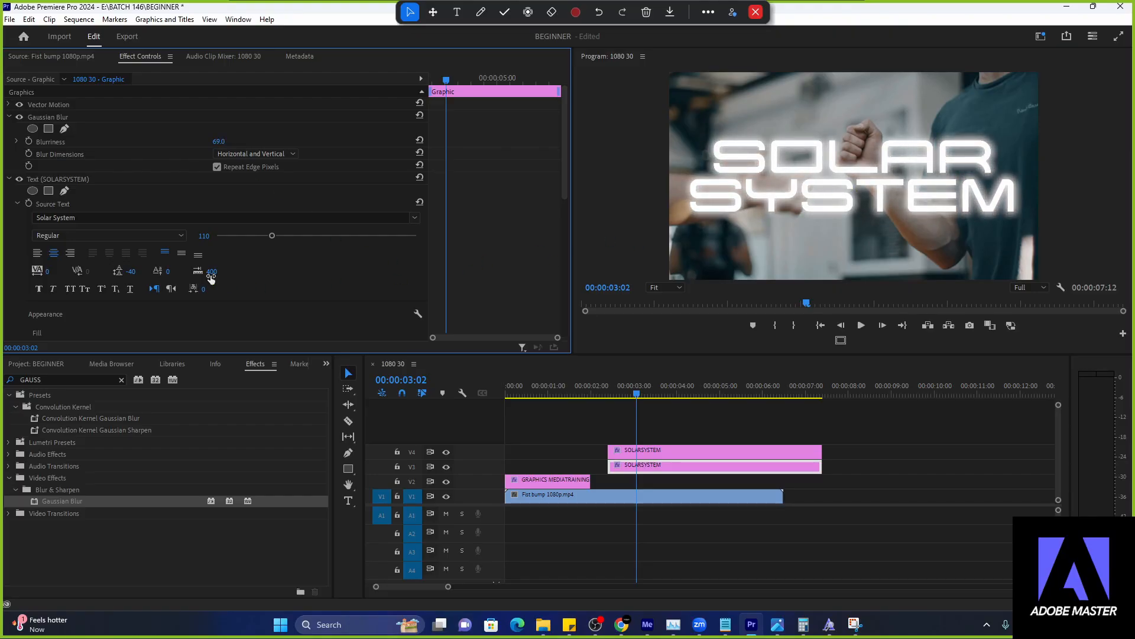
- Apply the Tint effect to the SOLARSYSTEM clip on V3 and map white to yellow FFF000
click(82, 376)
key(ctrl+a)
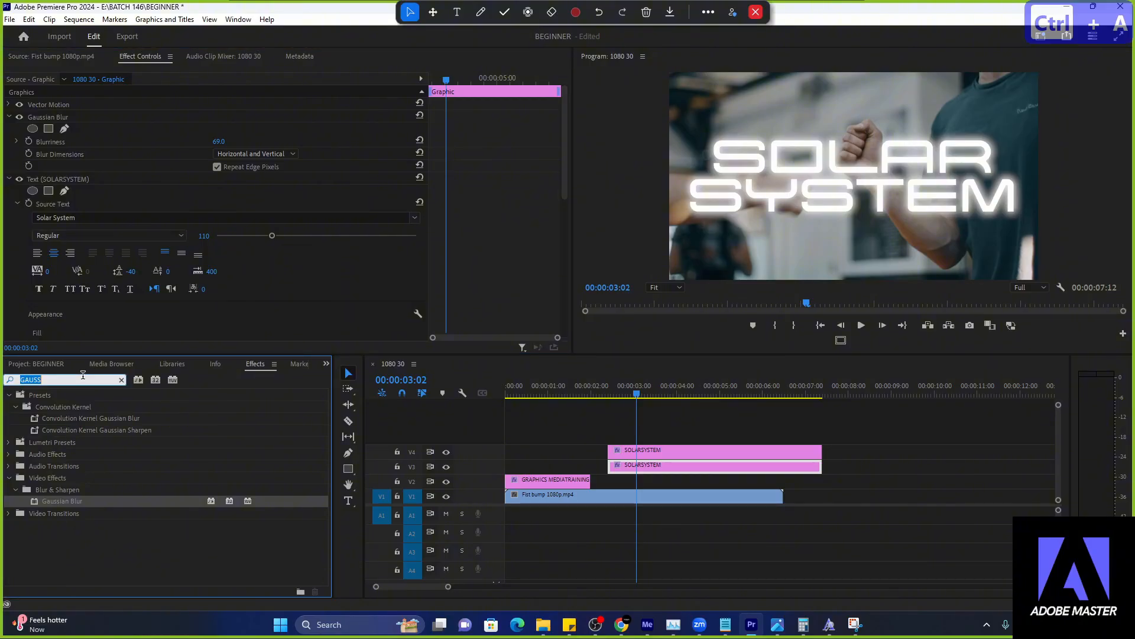
text(TINT)
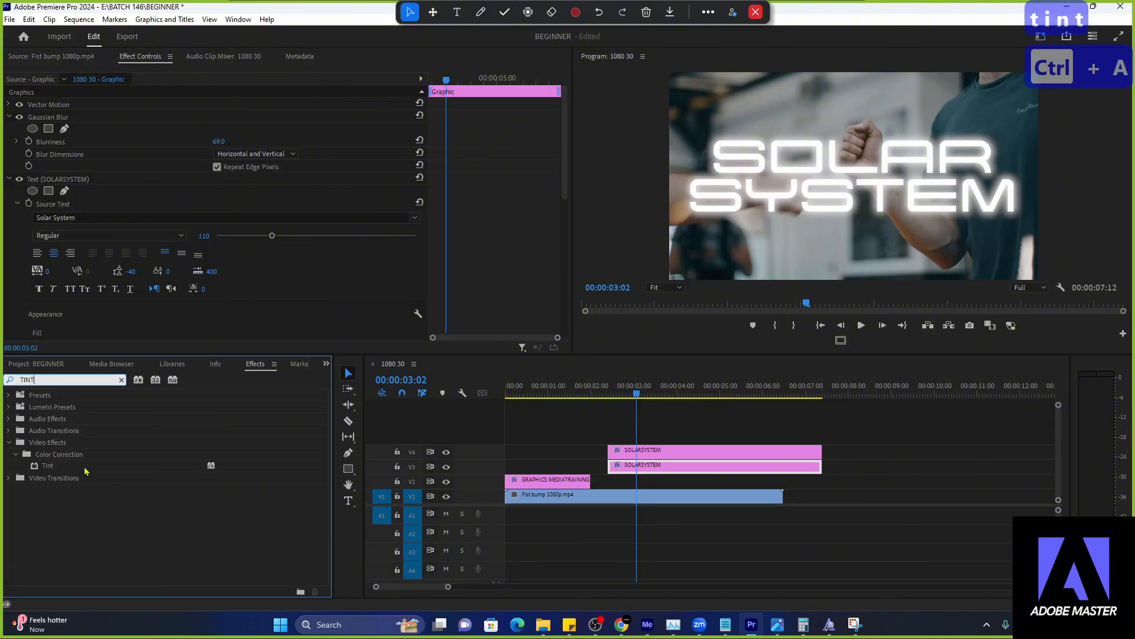
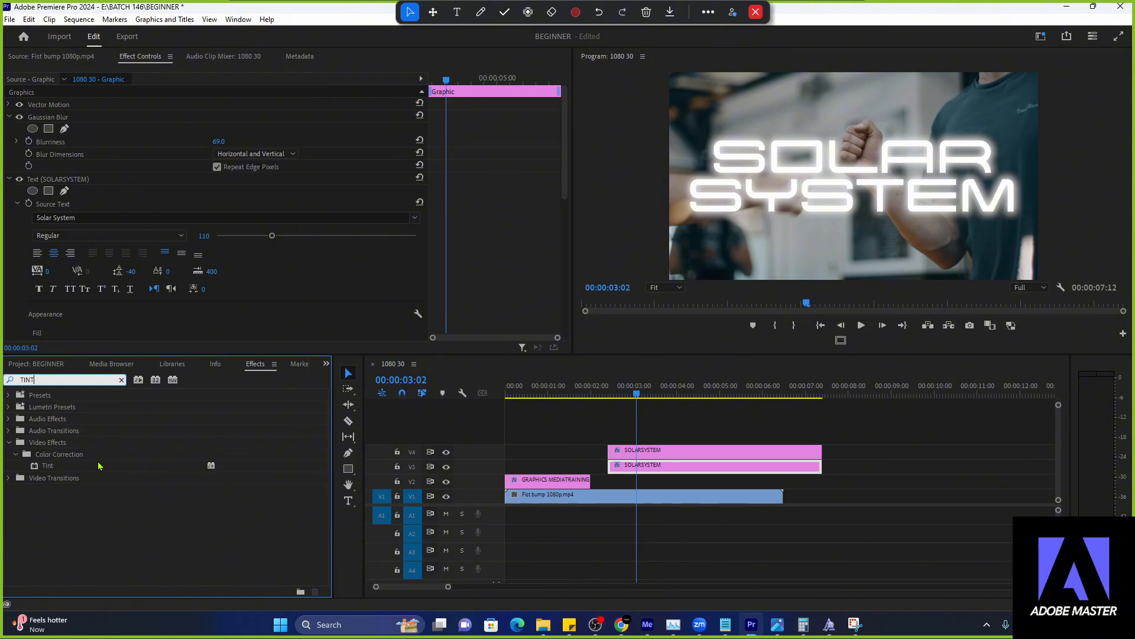
drag(98, 469, 642, 473)
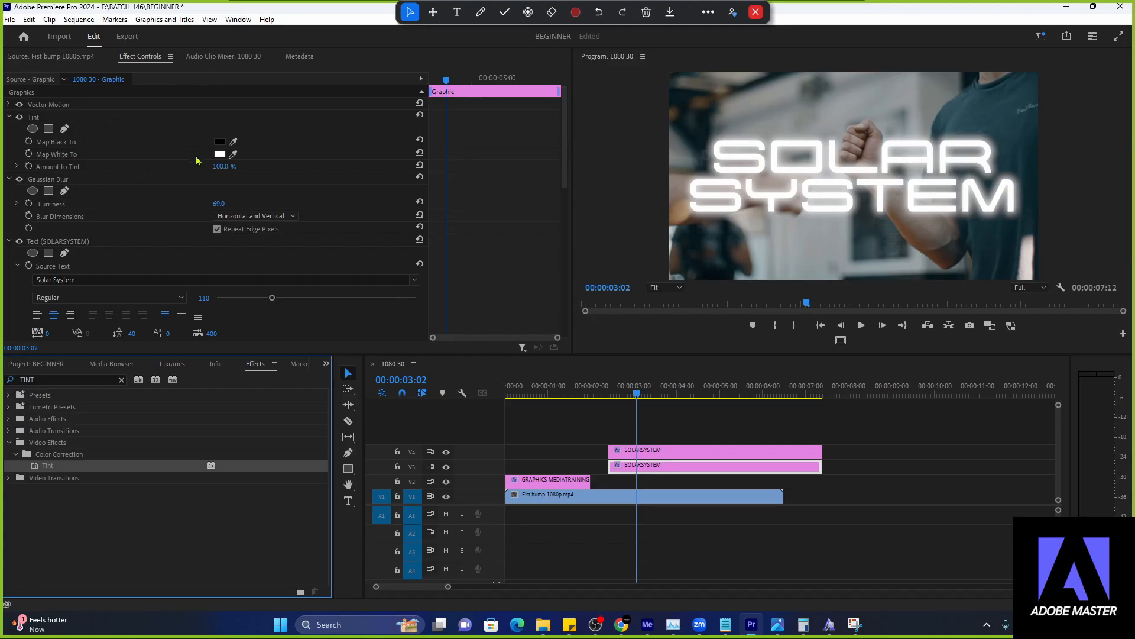
click(220, 153)
drag(590, 250, 601, 263)
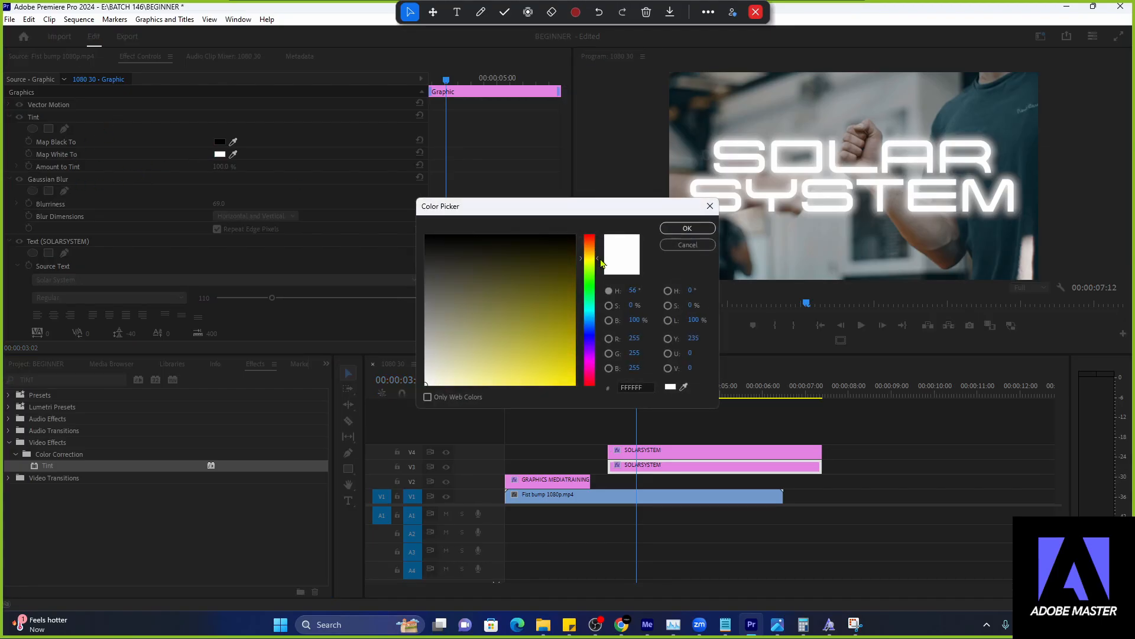
click(574, 382)
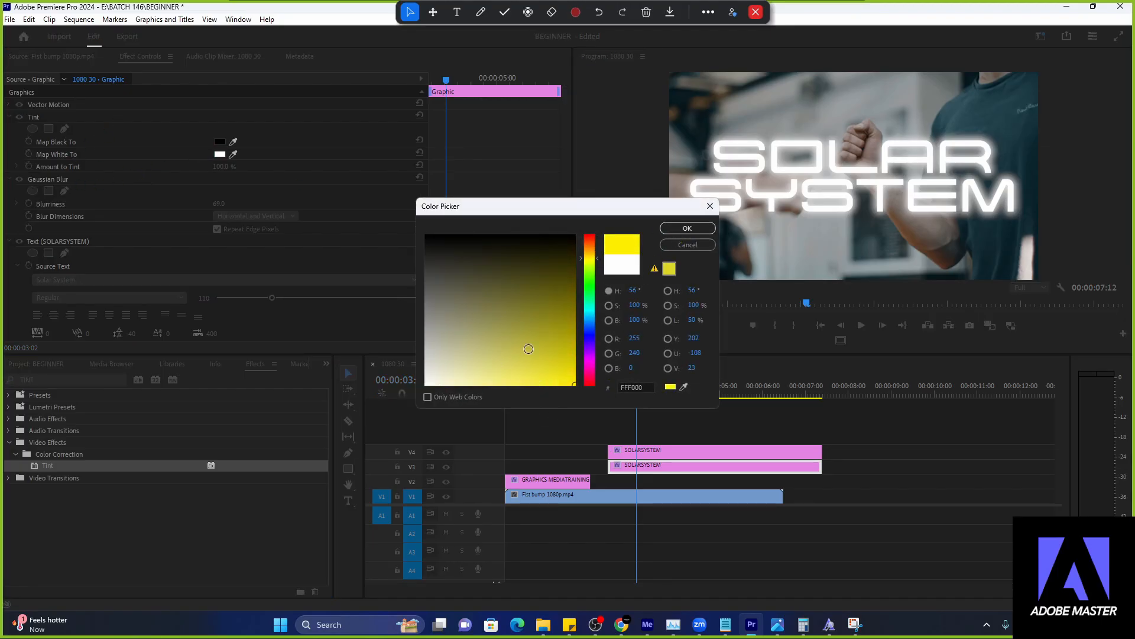
click(689, 228)
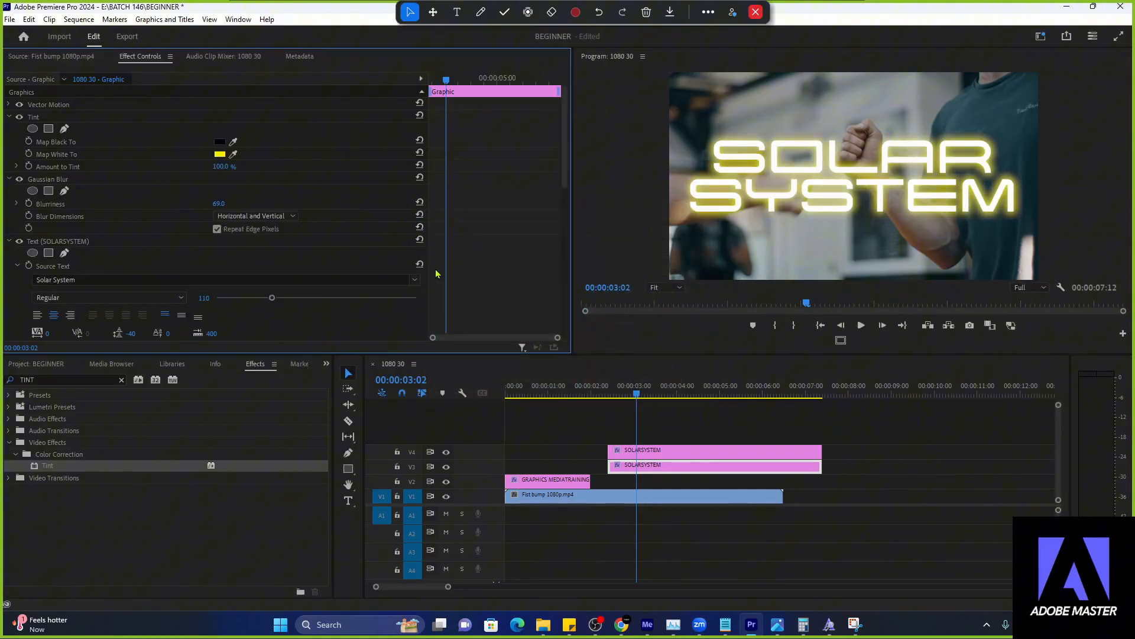
- Stack SOLARSYSTEM copies up to track V6 to intensify the yellow glow, then compare it with the font sample image and play the sequence
drag(667, 452, 687, 439)
click(690, 432)
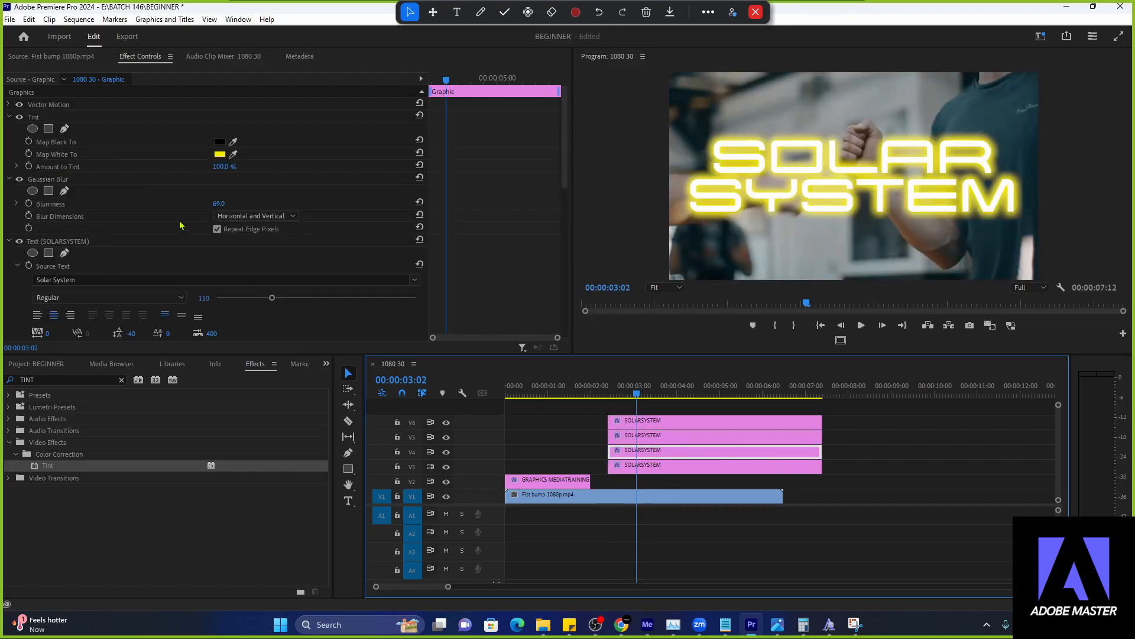
key(alt+Tab)
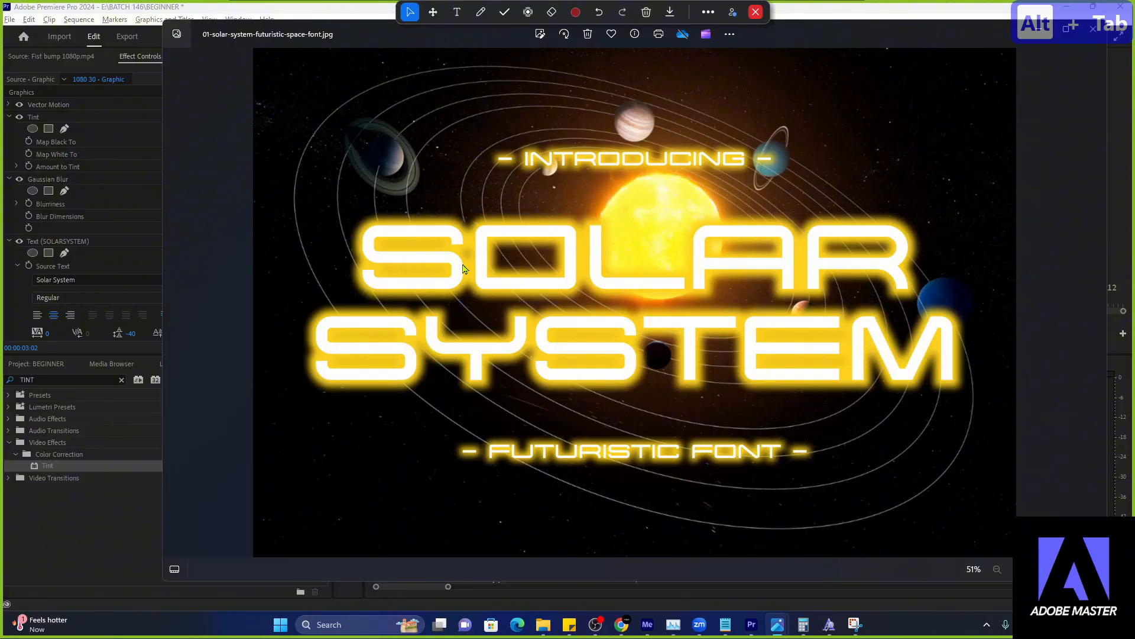
key(alt+Tab)
key(space)
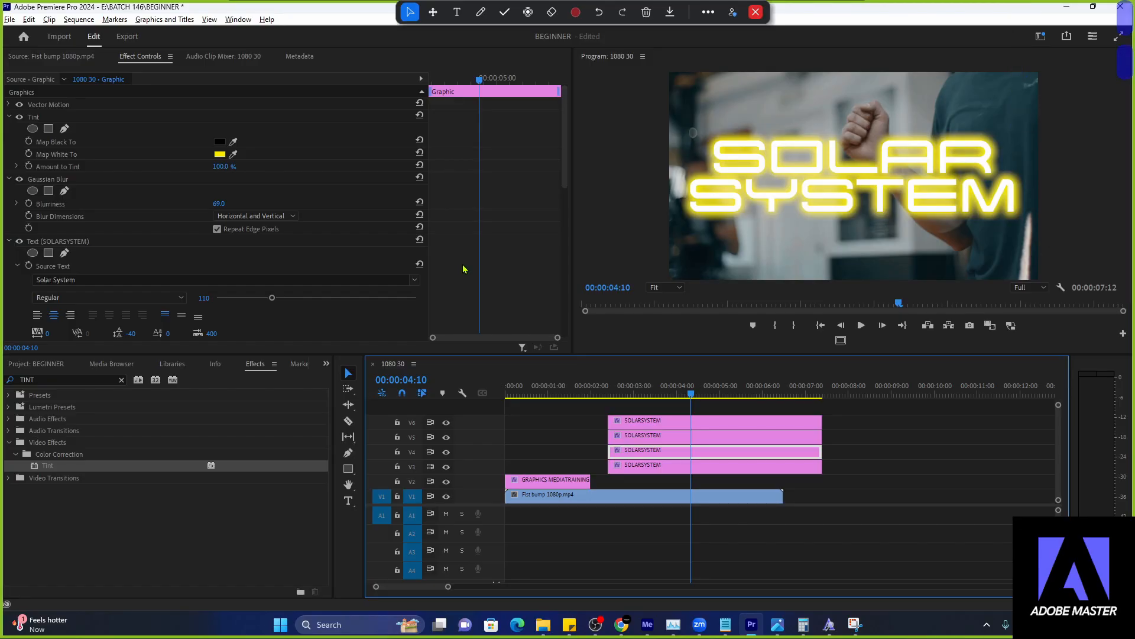
- Delete all the SOLARSYSTEM clips on tracks V3 to V6 and return the playhead to the sequence start
drag(769, 479, 722, 416)
key(Delete)
key(Home)
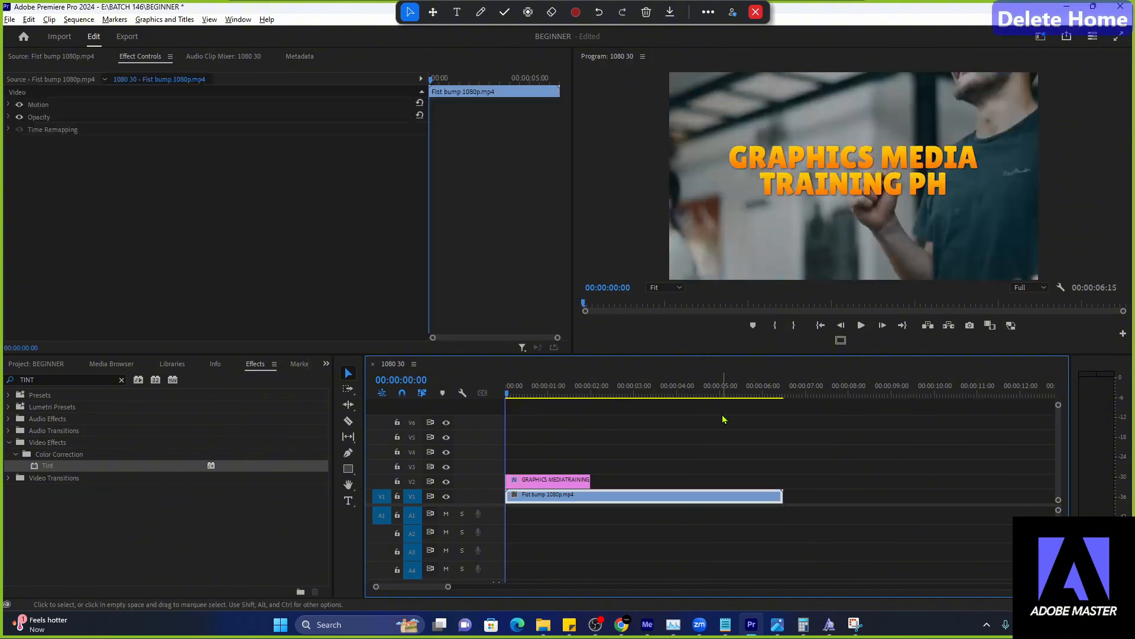
- Delete the empty video tracks V6 and V5 from the sequence
right_click(473, 427)
click(499, 475)
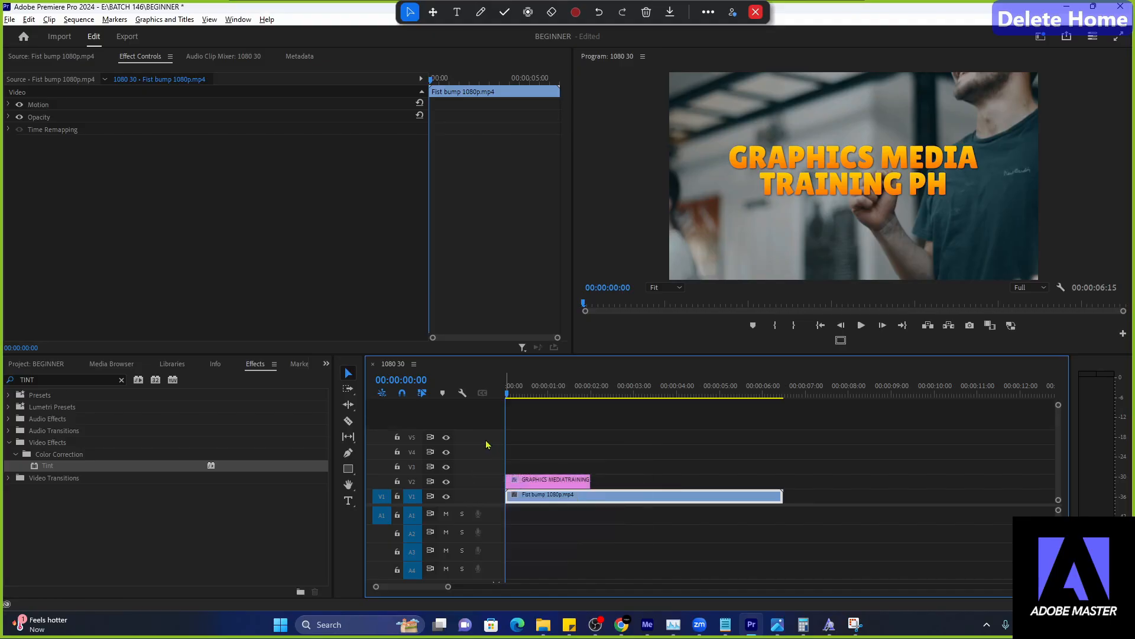
right_click(486, 444)
click(513, 490)
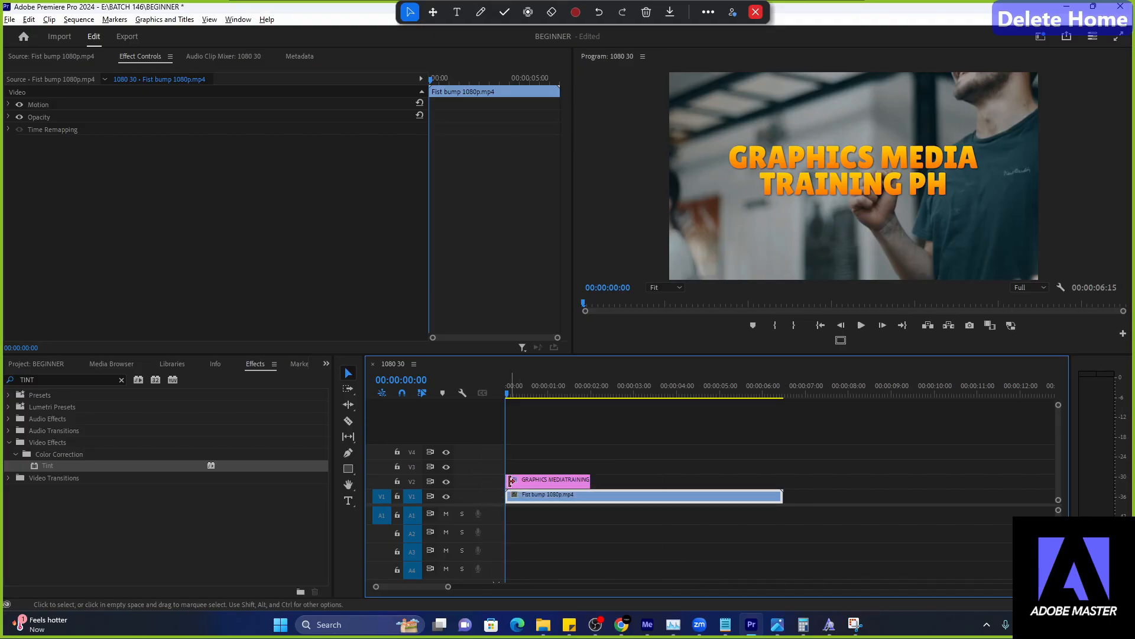
right_click(480, 458)
key(Escape)
- Review the source text, appearance and transform settings of the GRAPHICS MEDIA TRAINING PH title, then collapse its text properties
click(555, 484)
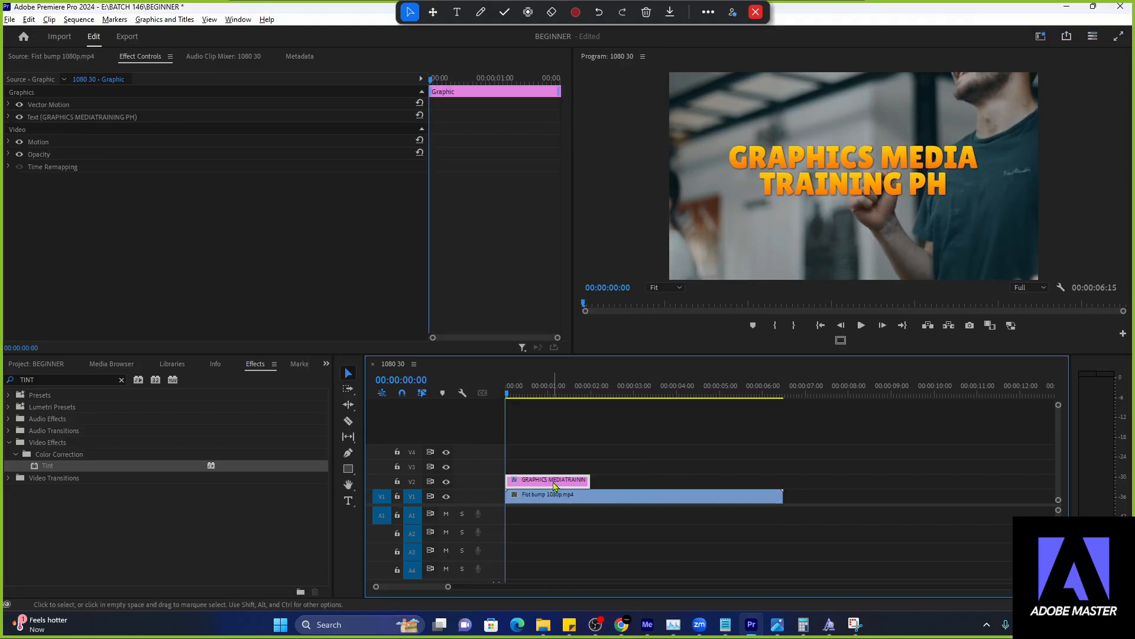
click(531, 463)
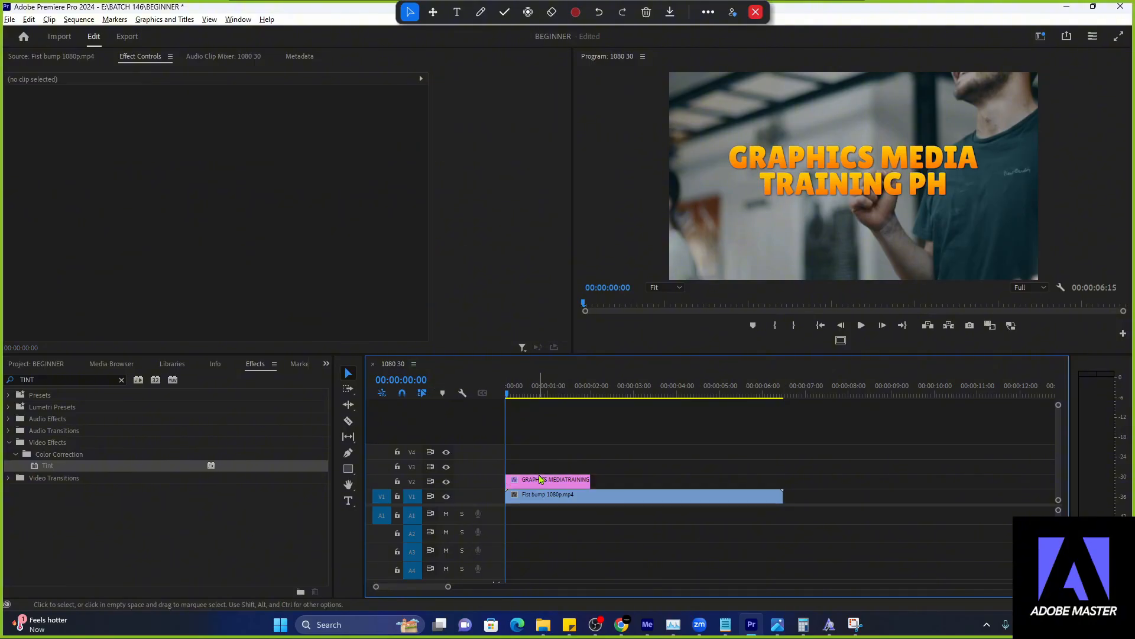
click(562, 480)
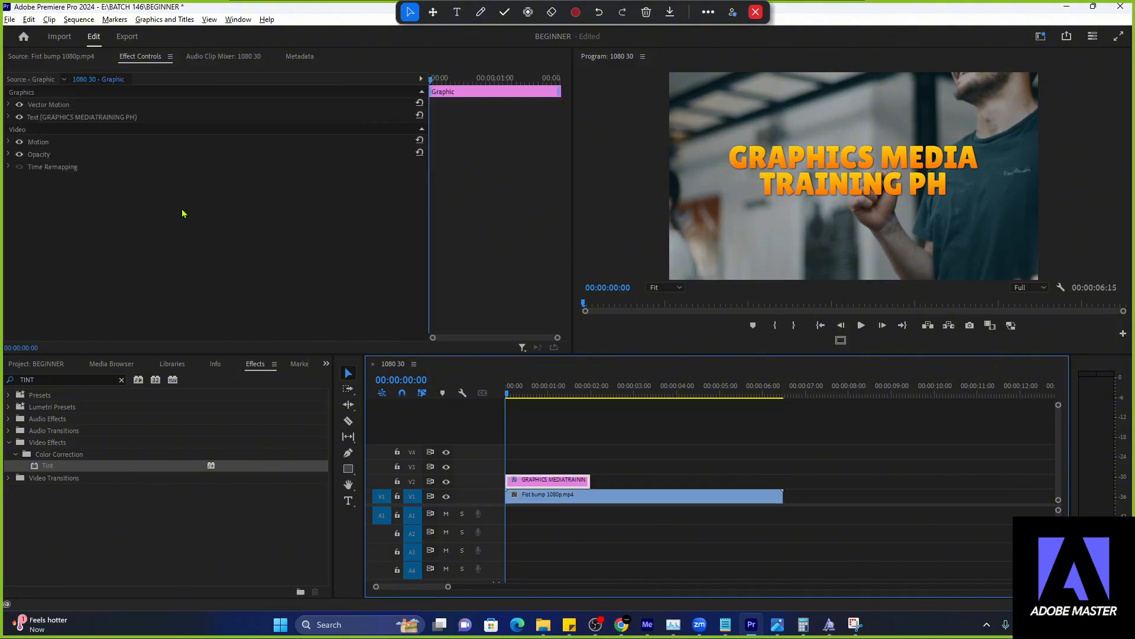
click(8, 116)
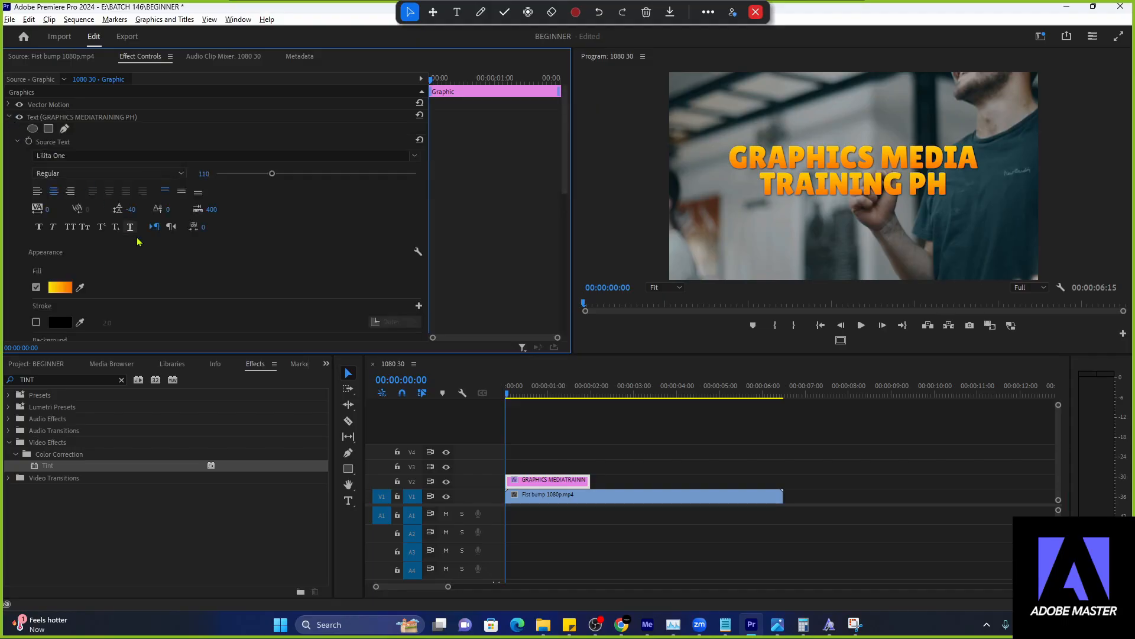
scroll(166, 261, down, 1)
scroll(164, 261, down, 4)
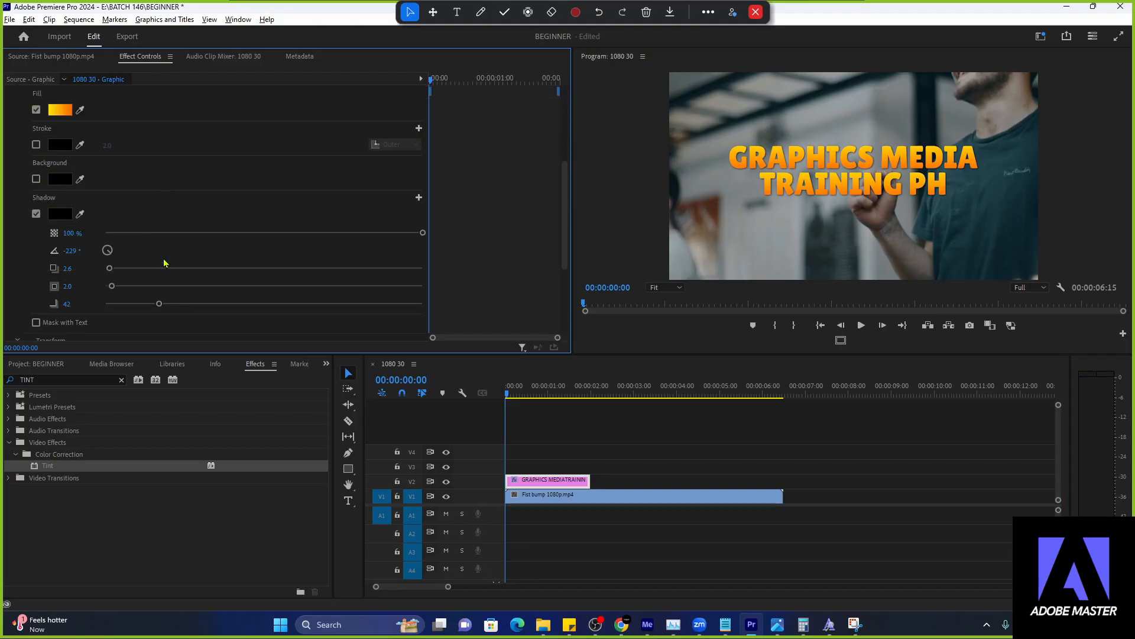
scroll(39, 260, down, 4)
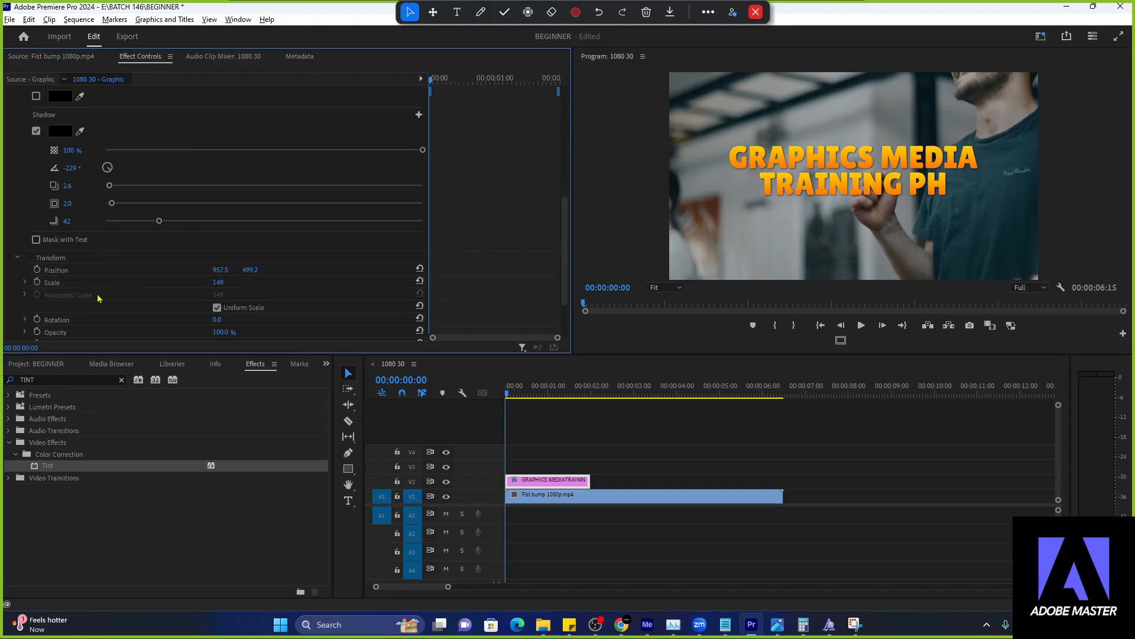
scroll(39, 272, down, 1)
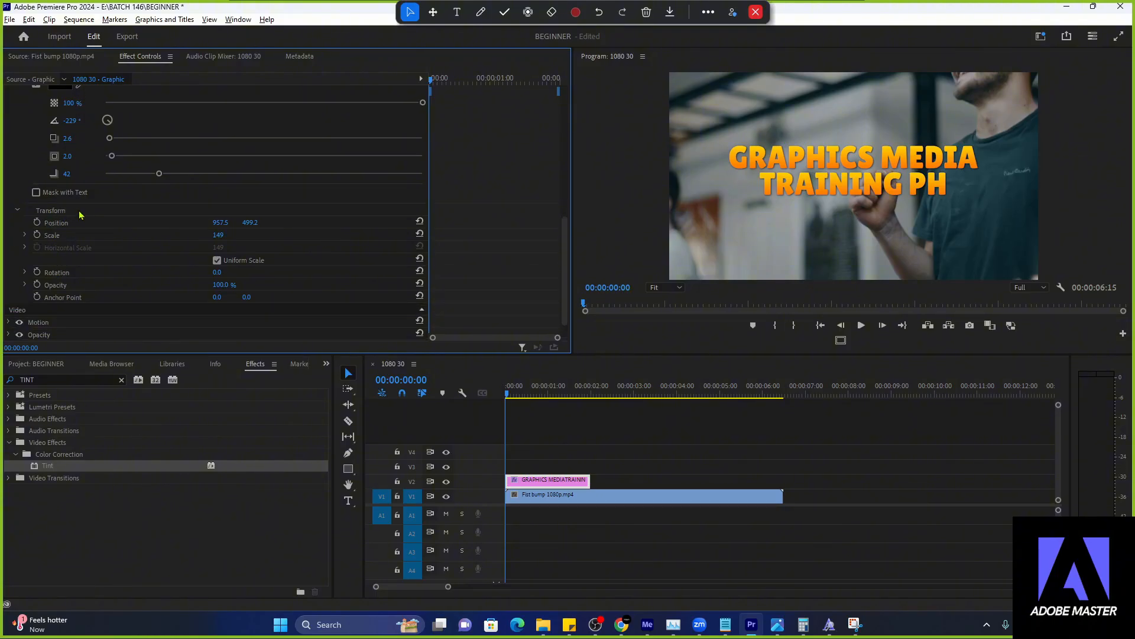
drag(569, 258, 562, 131)
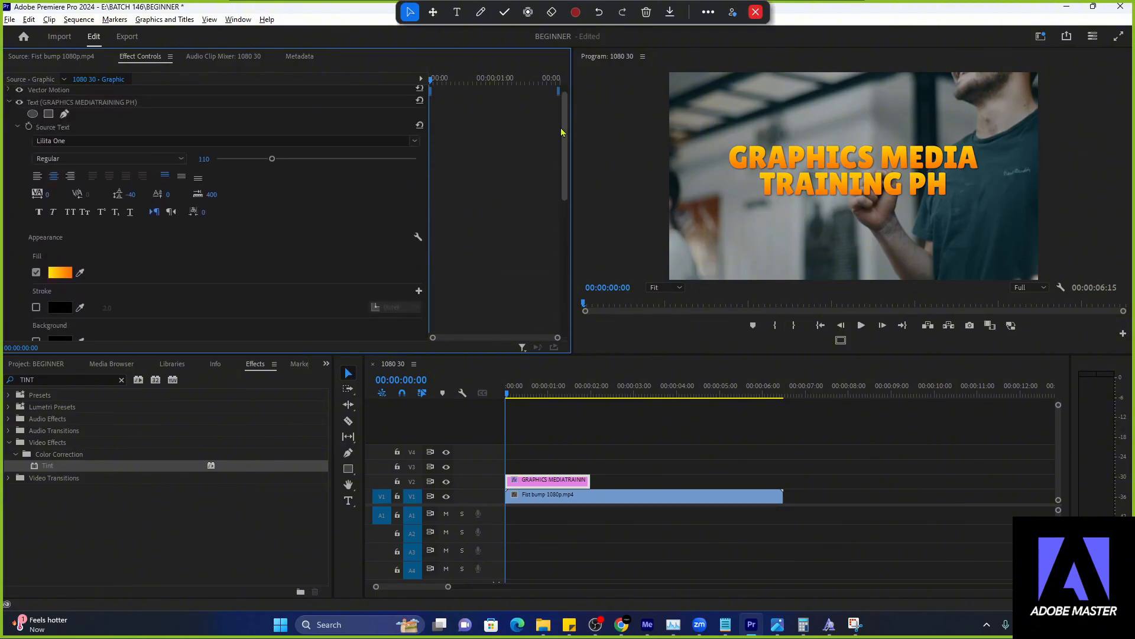
click(9, 102)
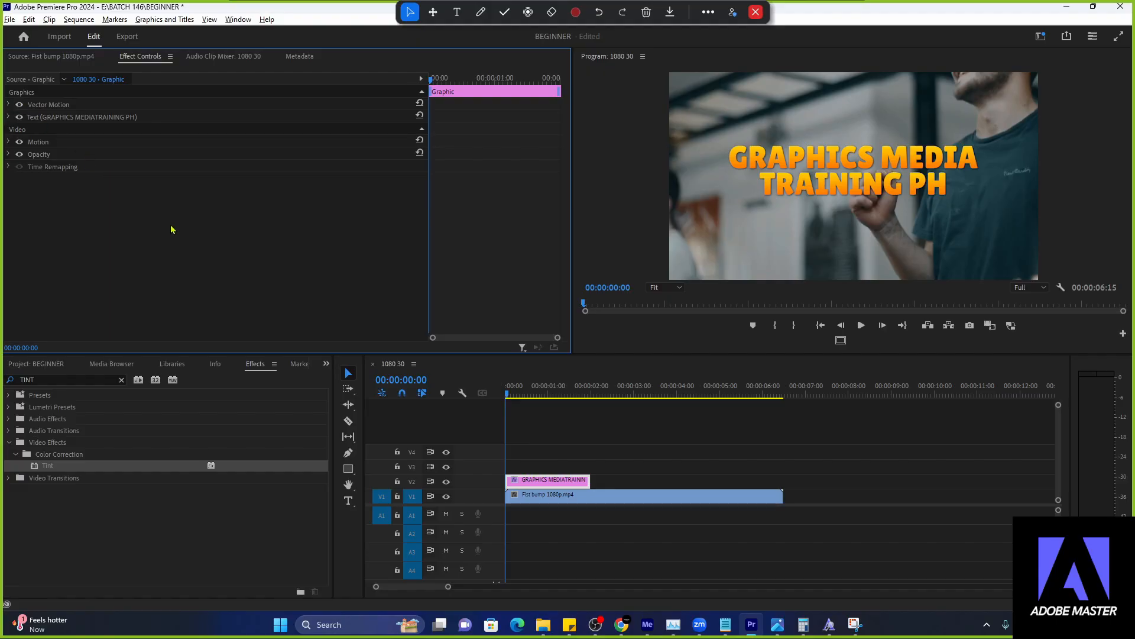